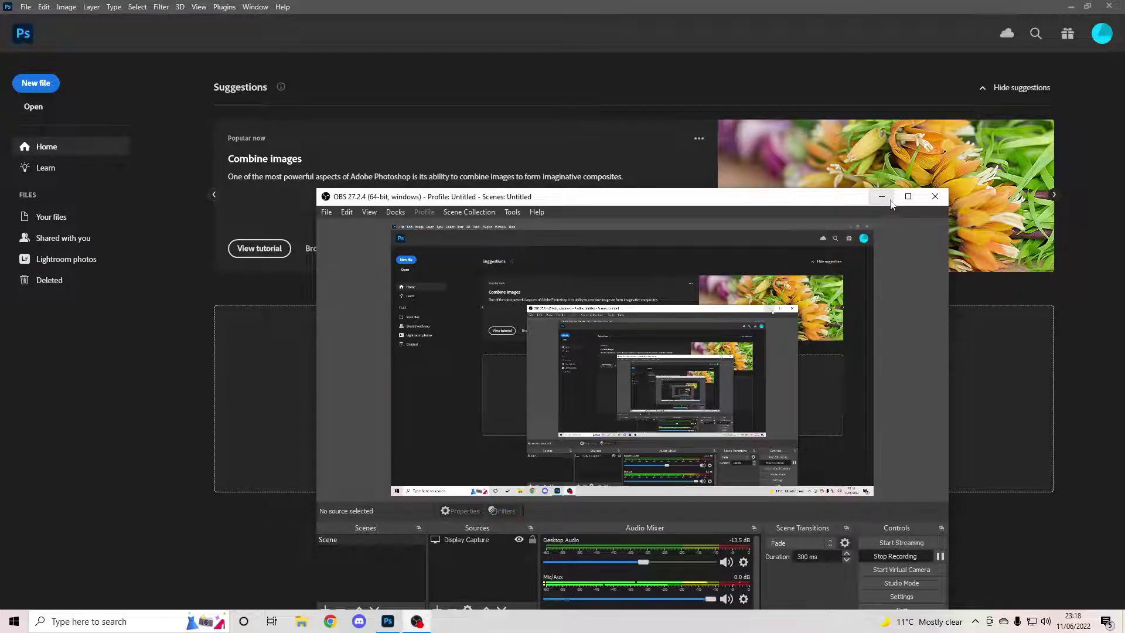
Create a new 1920 x 1080 px RGB document at 300 pixels/centimeter with transparent background contents
left_click(25, 8)
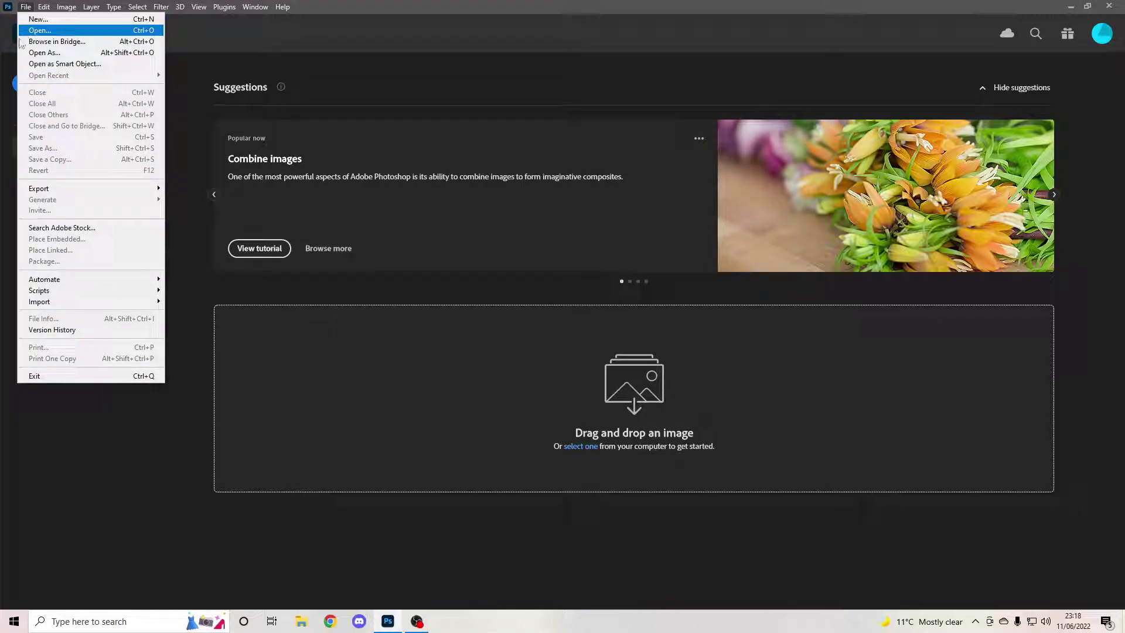
left_click(2, 44)
left_click(26, 8)
left_click(32, 21)
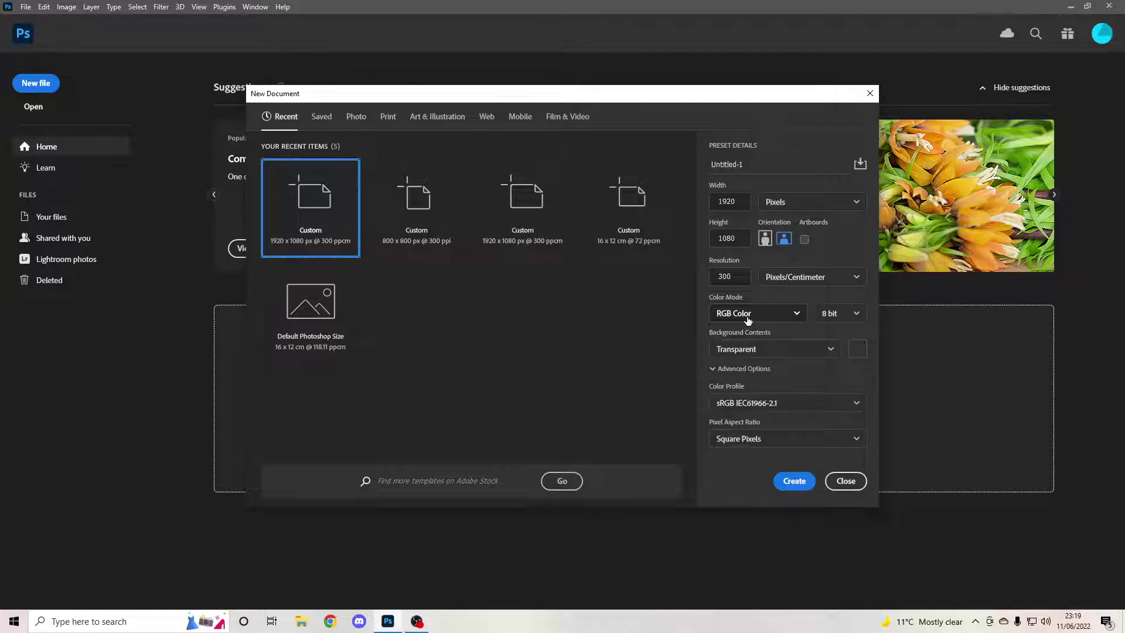
left_click(729, 352)
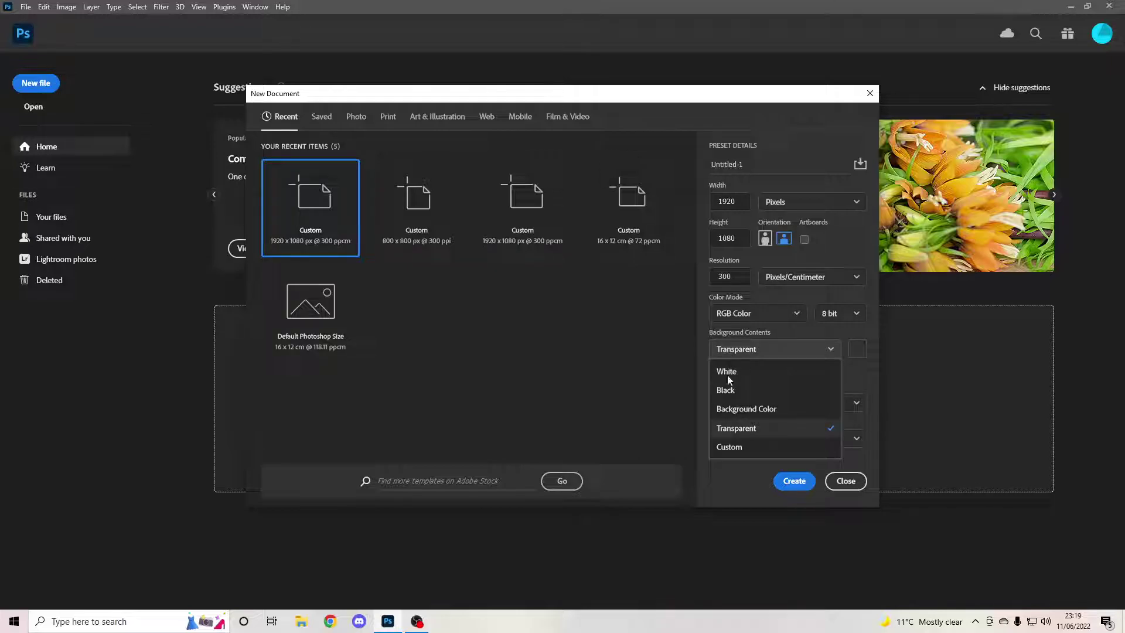
left_click(766, 436)
left_click(794, 481)
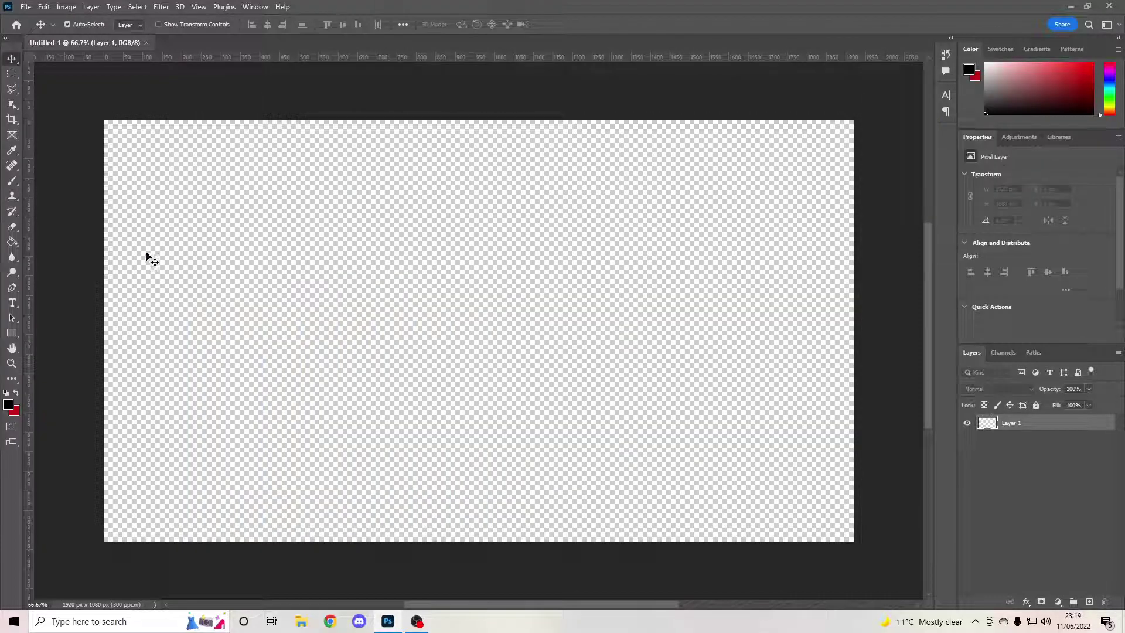
Fill the transparent layer with dark blue-grey #30333f using the Paint Bucket tool, keeping that layer selected
left_click(11, 244)
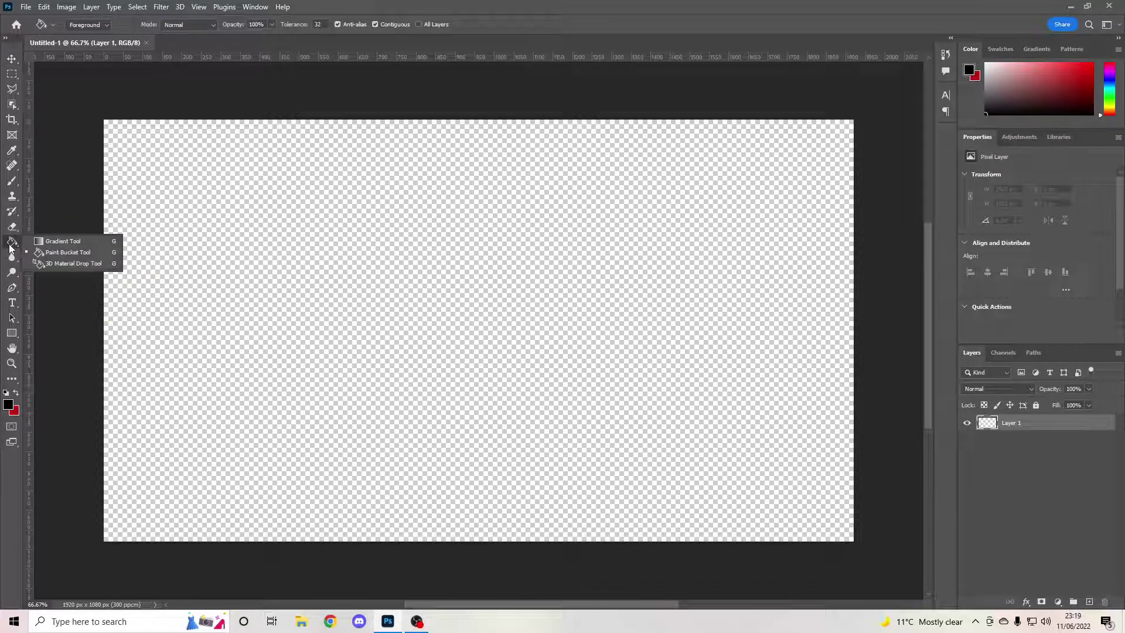
left_click(49, 252)
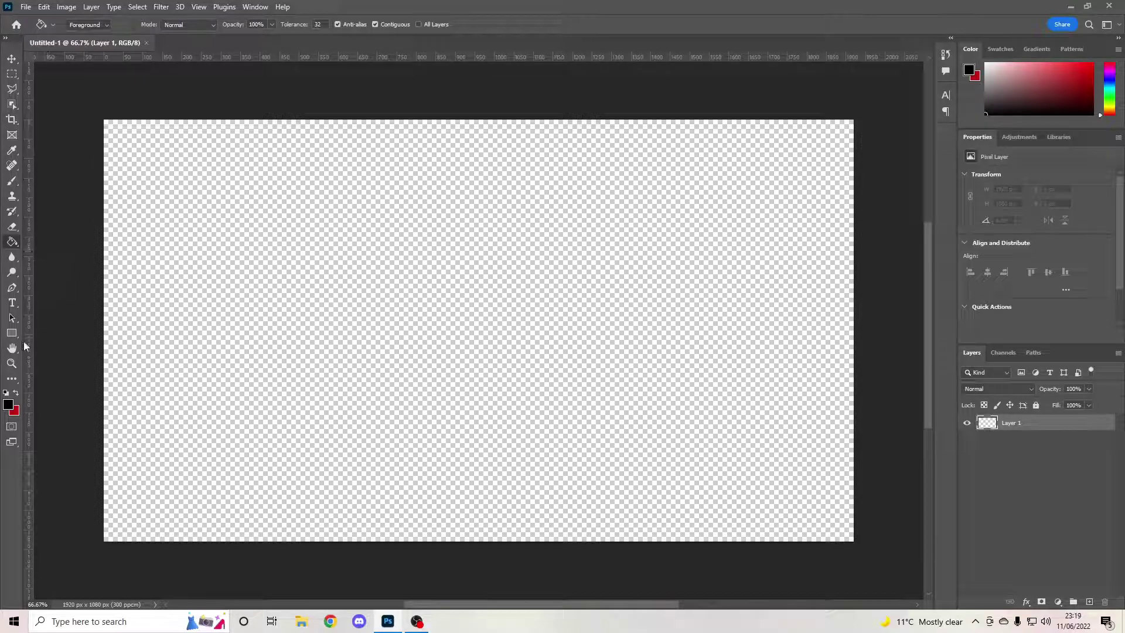
left_click(9, 404)
left_click_drag(727, 293, 728, 265)
left_click_drag(607, 319, 600, 322)
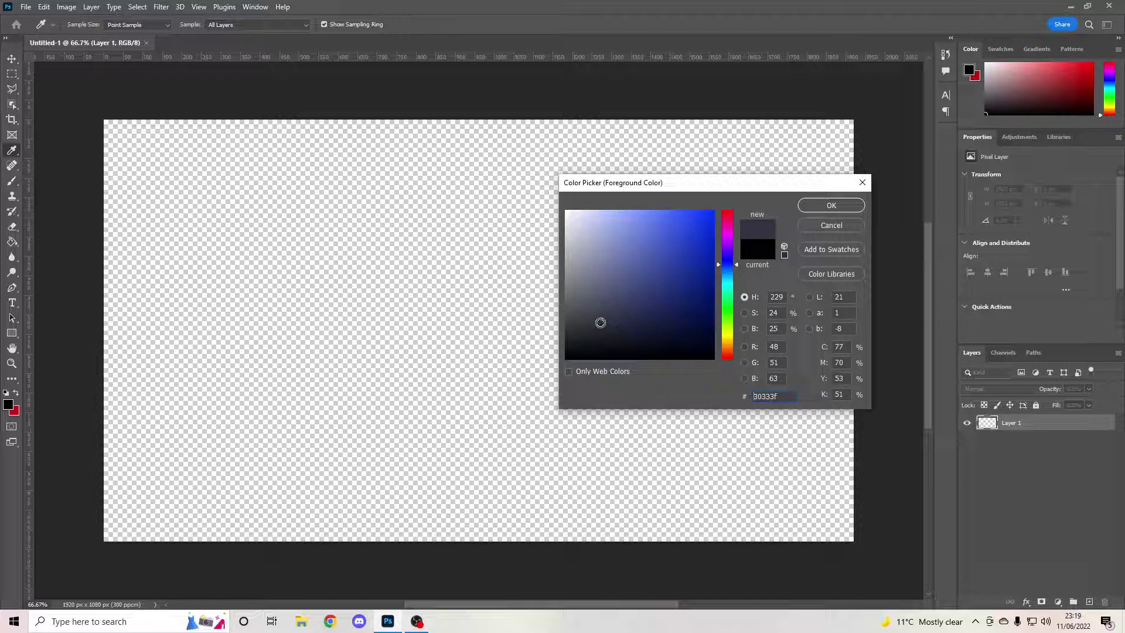
left_click(826, 206)
key("g")
left_click(492, 253)
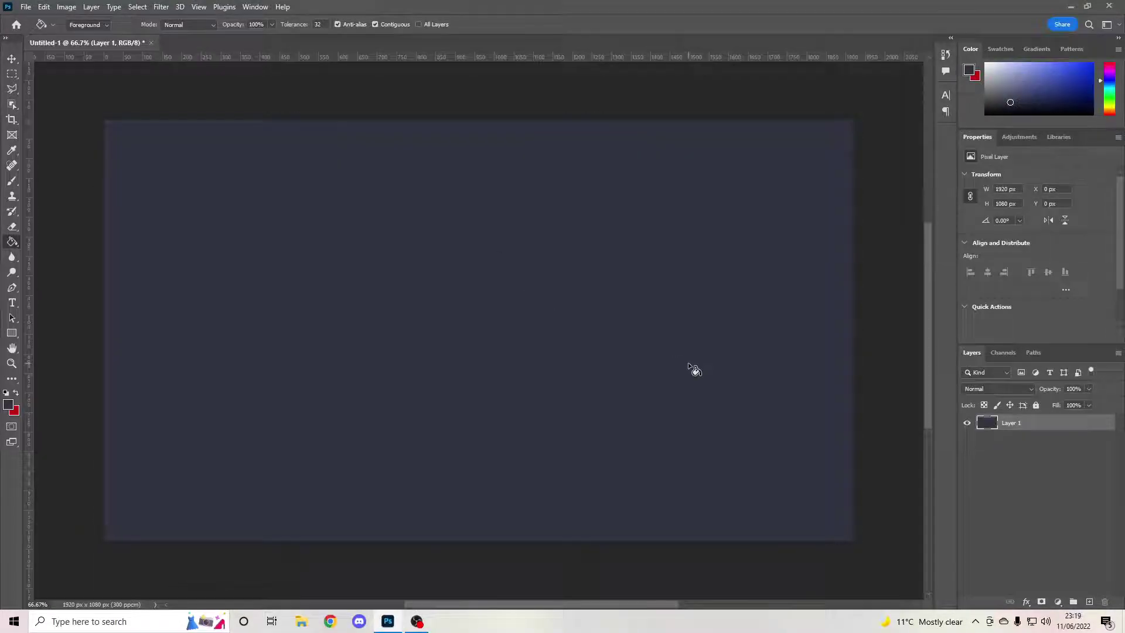
left_click(1032, 457)
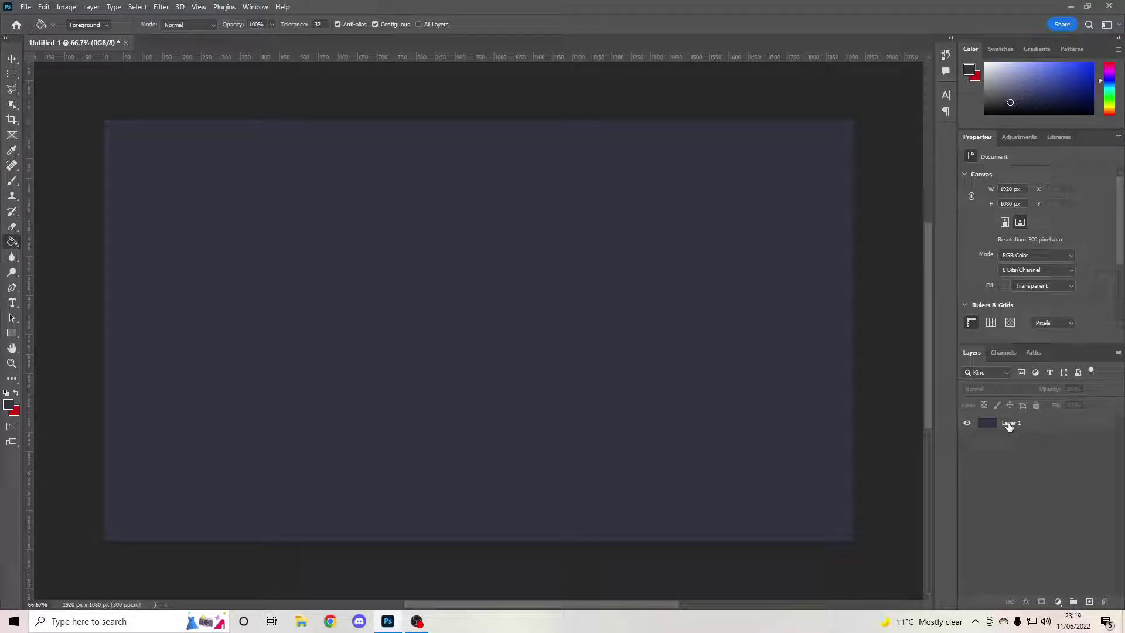
left_click(1018, 426)
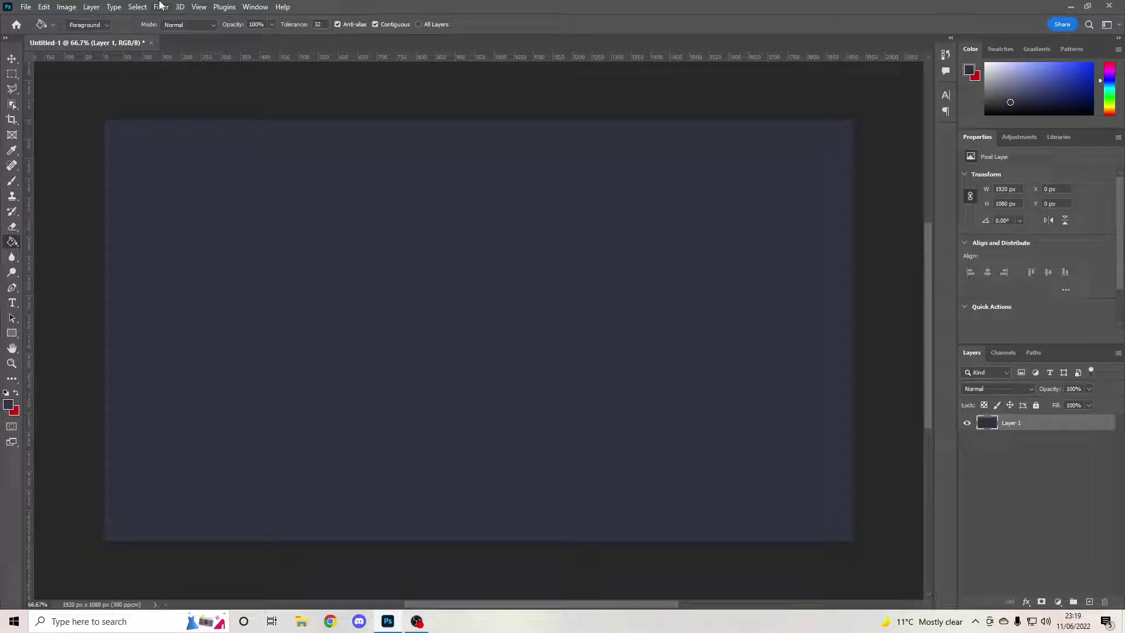
Place one horizontal and one vertical ruler guide crossing at the centre of the canvas
left_click(199, 7)
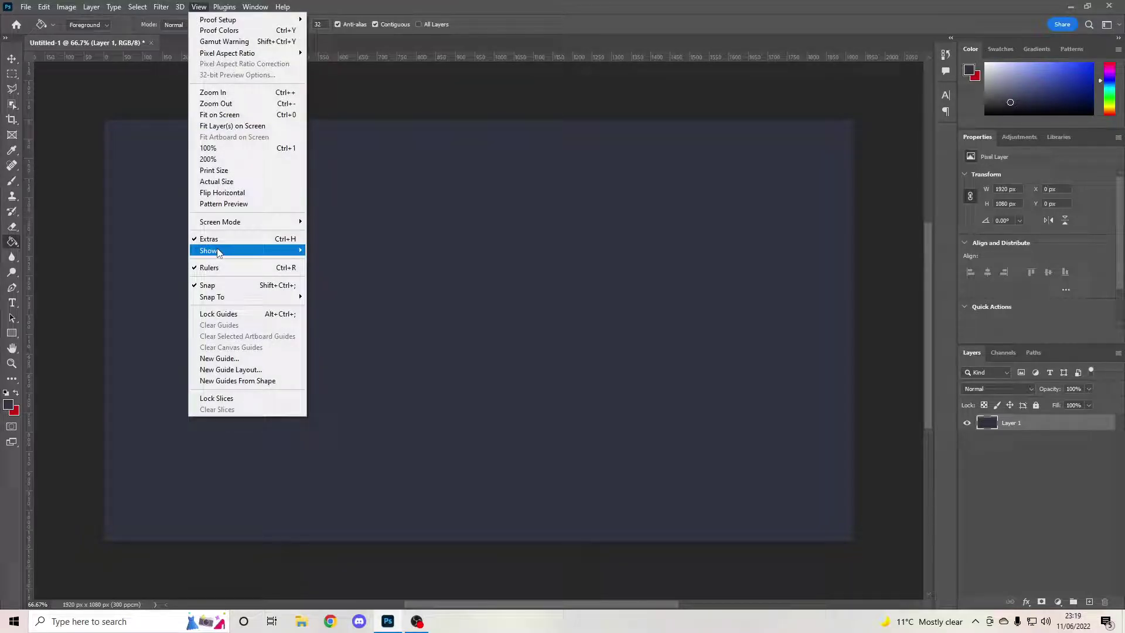
mouse_move(218, 252)
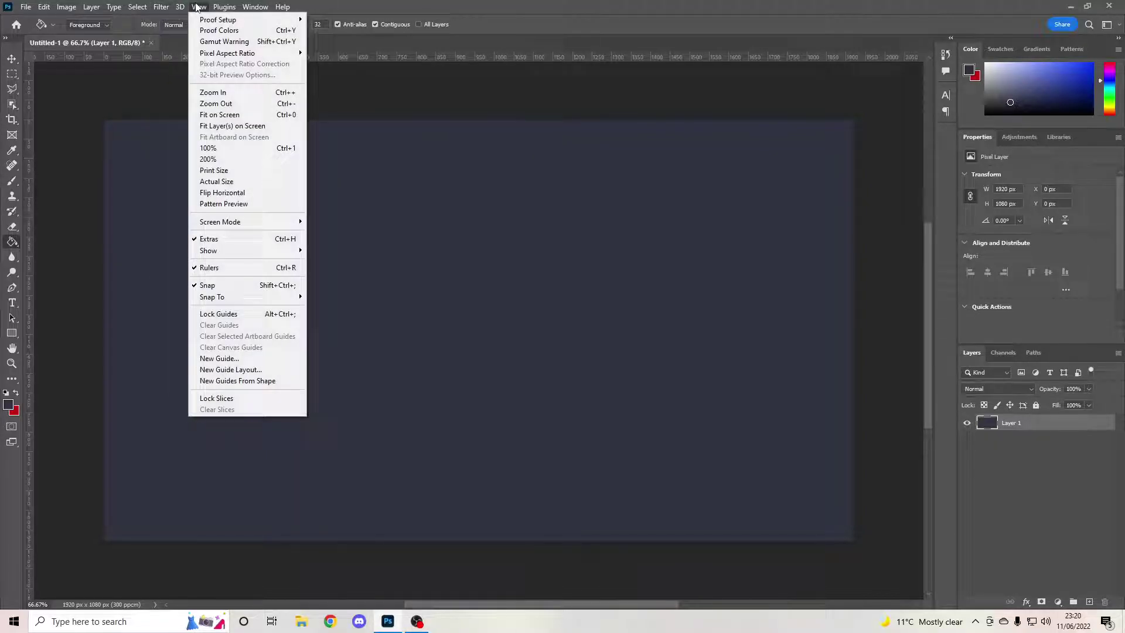
left_click(198, 6)
left_click_drag(206, 59, 176, 328)
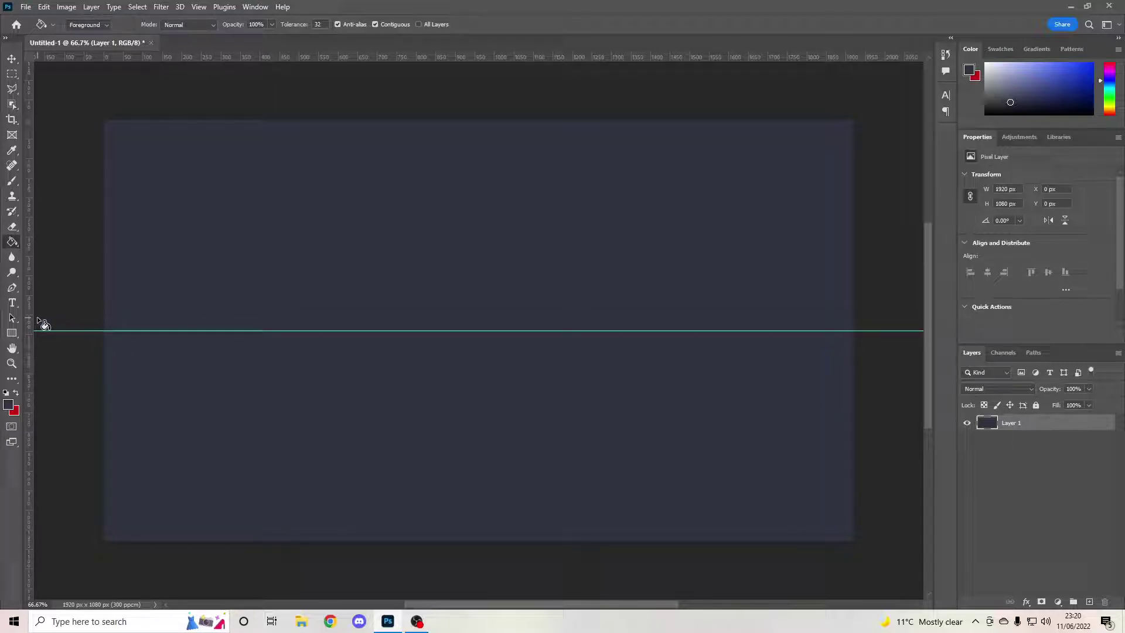
left_click_drag(27, 319, 476, 264)
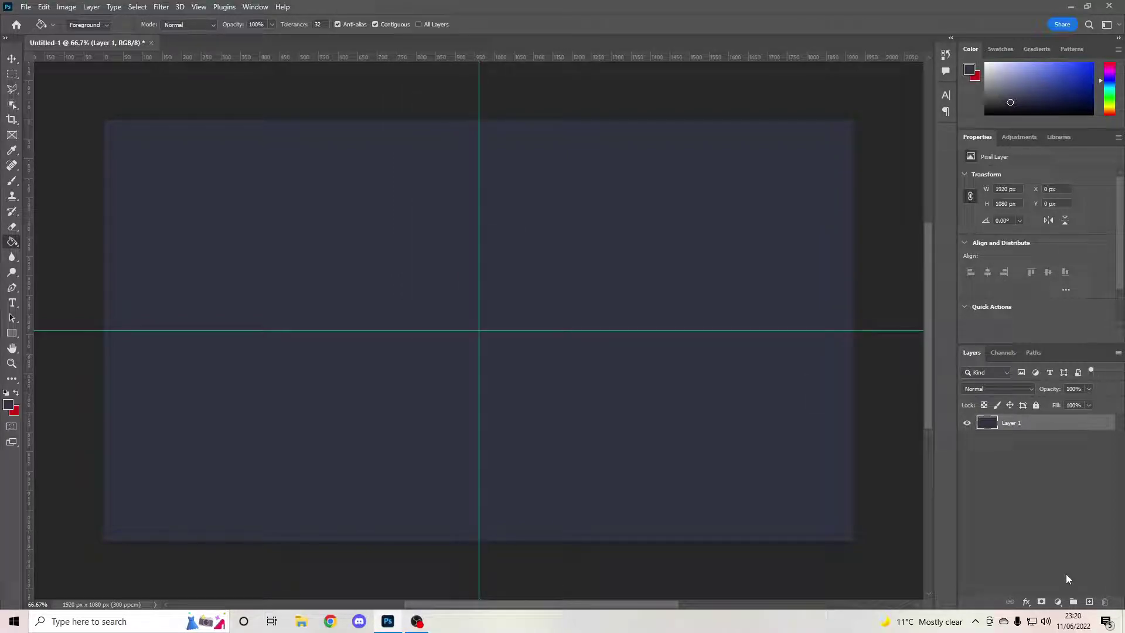
Add an empty layer above the filled one, and name the filled layer Background with a red colour label
left_click(1089, 602)
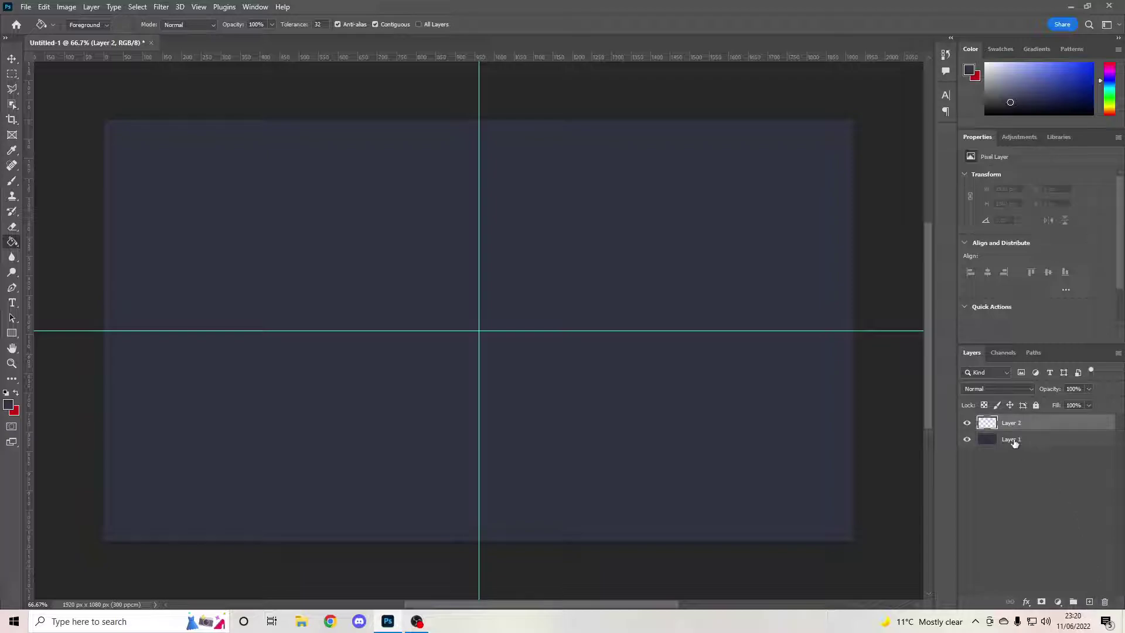
double_click(1014, 440)
type("Background")
key("Return")
right_click(1024, 439)
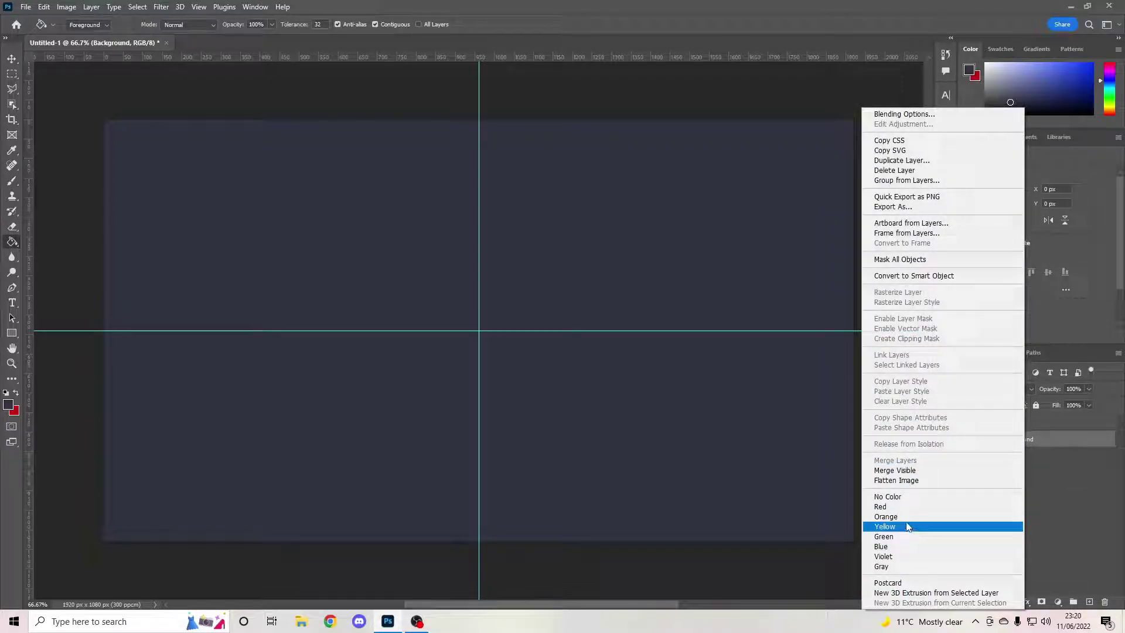
left_click(887, 507)
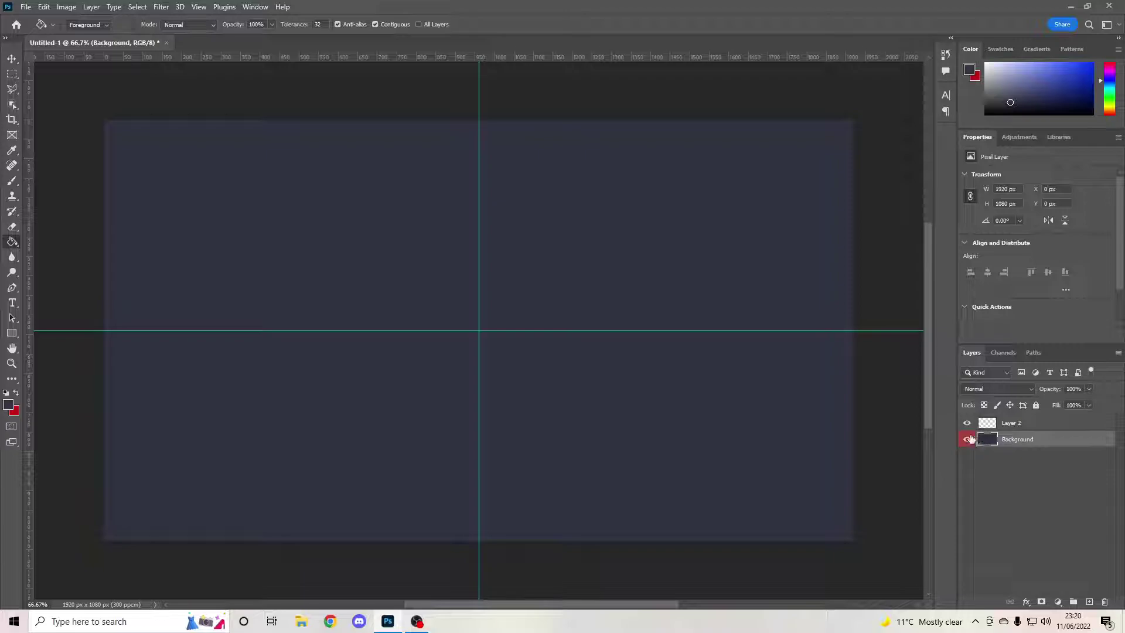
On the empty layer, set the Rectangle tool to no fill with a black 8 px stroke
left_click(1014, 424)
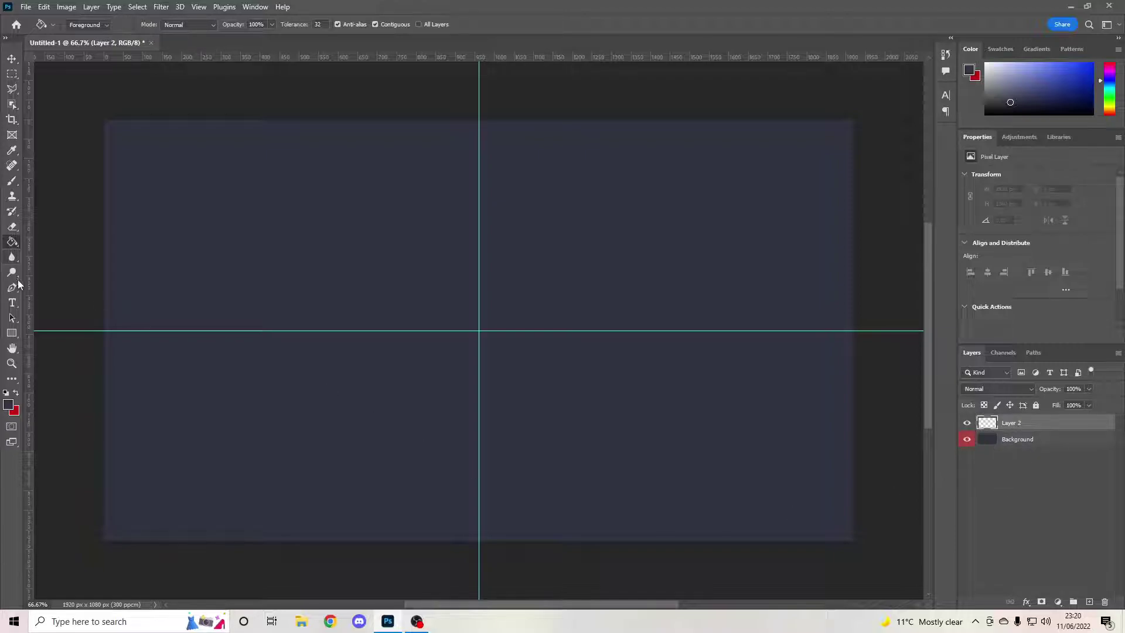
left_click(12, 335)
right_click(11, 338)
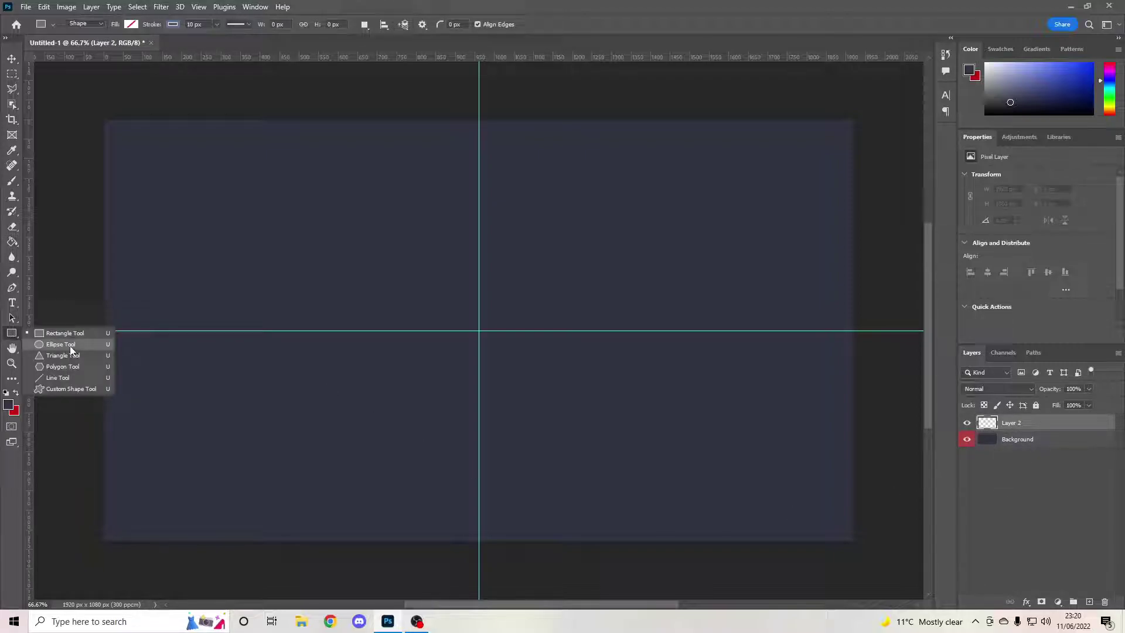
left_click(61, 331)
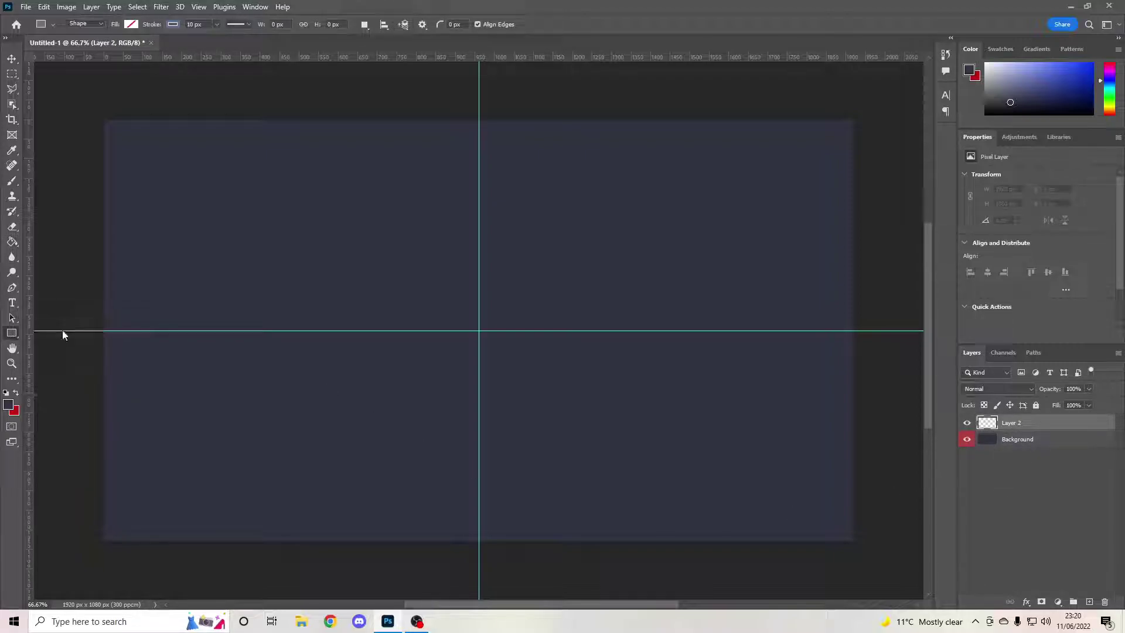
left_click(173, 24)
left_click(173, 26)
left_click(131, 24)
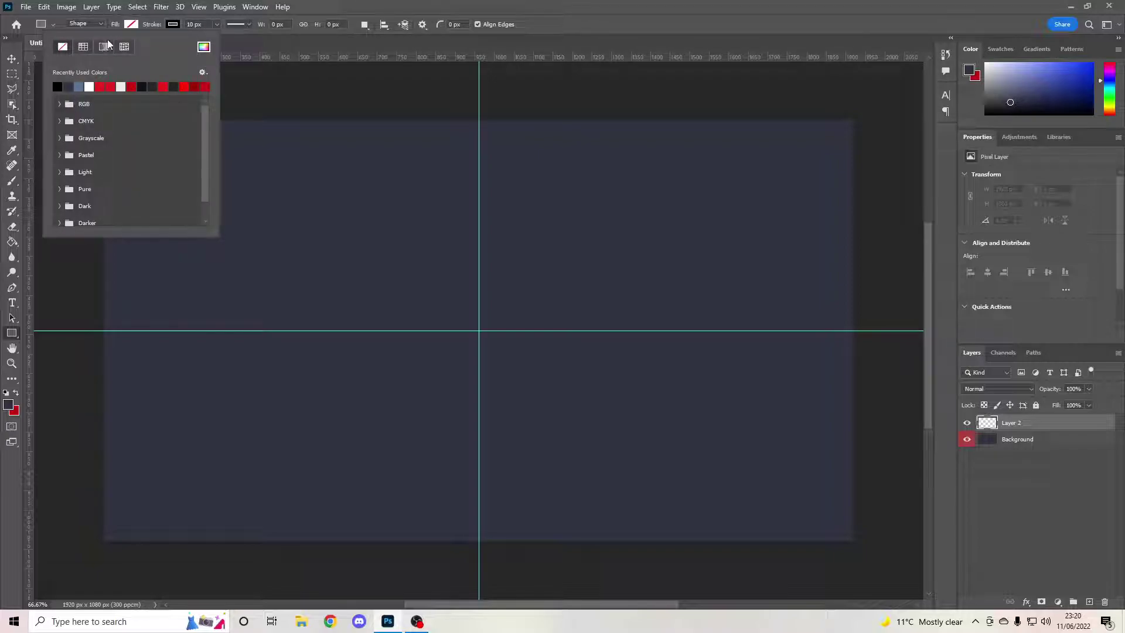
left_click(131, 24)
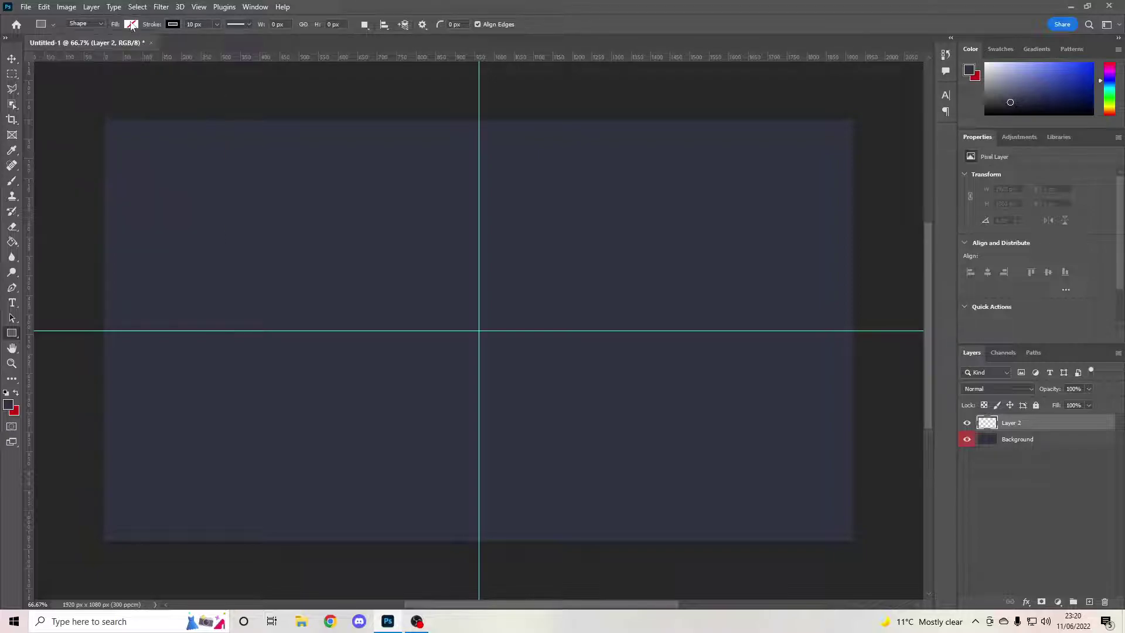
left_click(205, 24)
type("0")
key("Return")
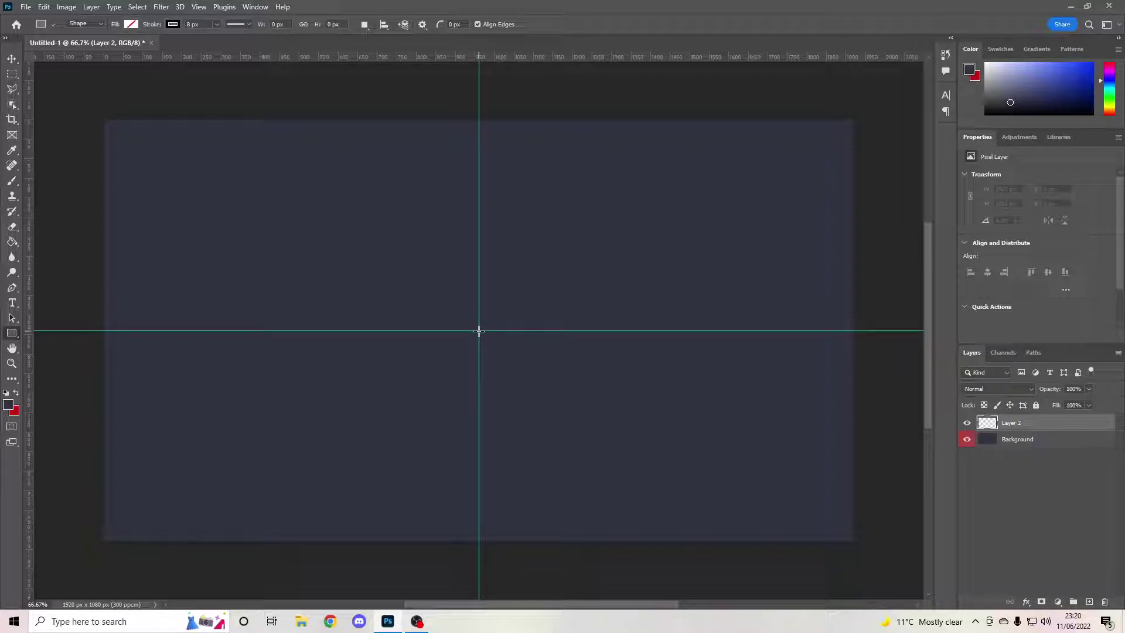
Create a 1920 x 1080 px rectangle covering the whole canvas, with 0 px corner radii
left_click(479, 329)
left_click(526, 170)
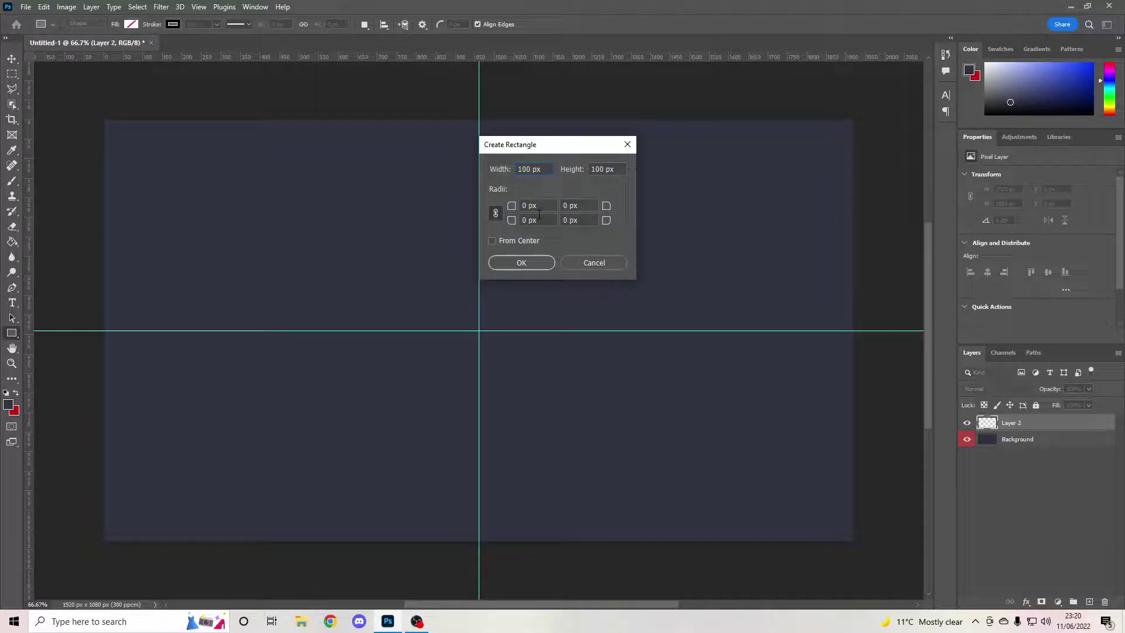
type("92")
key("Tab")
left_click(509, 262)
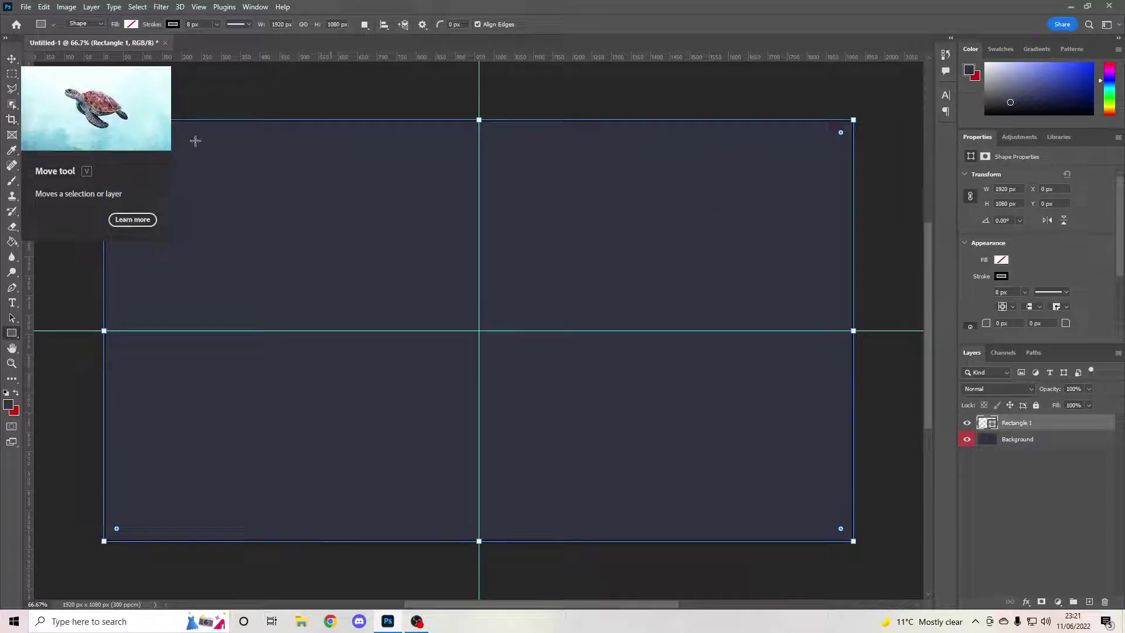
Scale the outlined rectangle down to about 50% and centre it on the crossing of the two guides
left_click(12, 59)
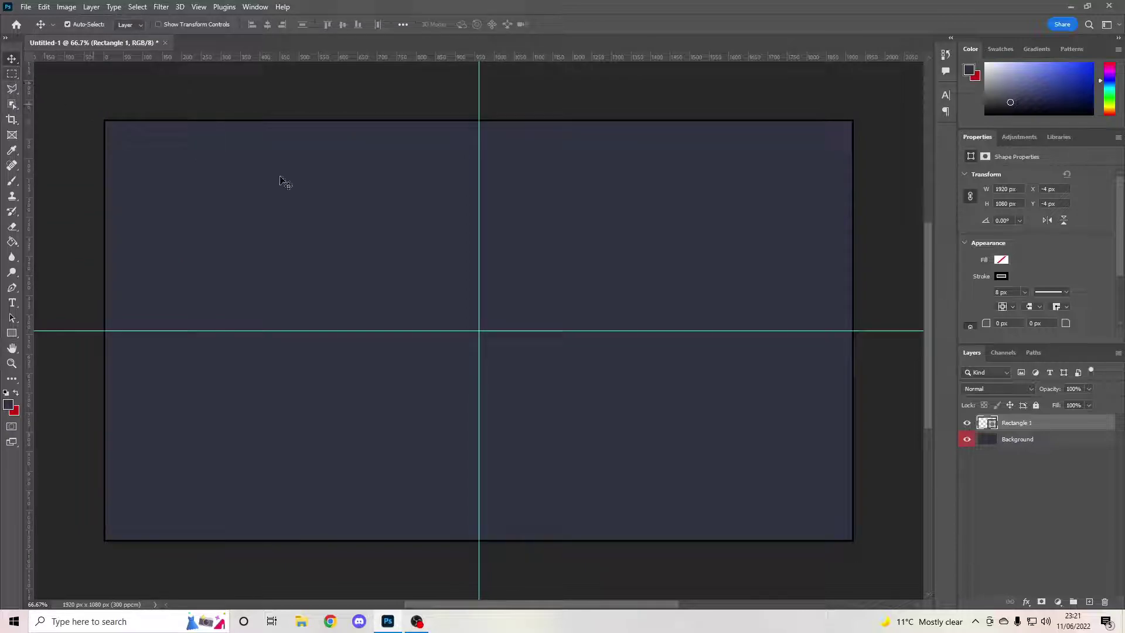
key("ctrl+t")
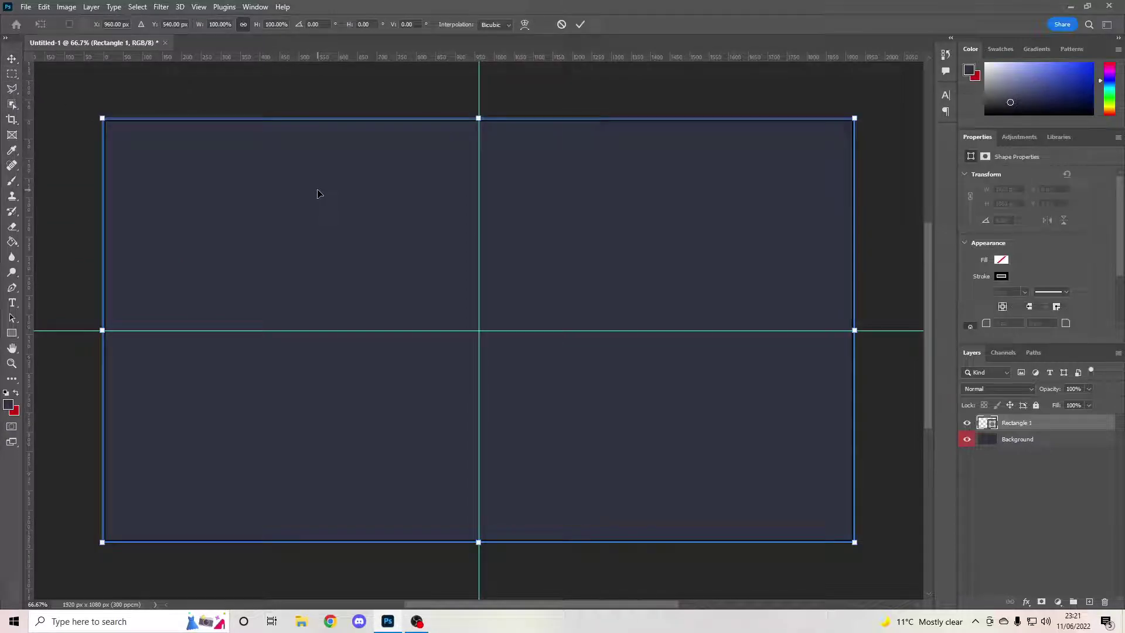
left_click_drag(854, 117, 486, 339)
left_click_drag(389, 389, 576, 281)
key("Right")
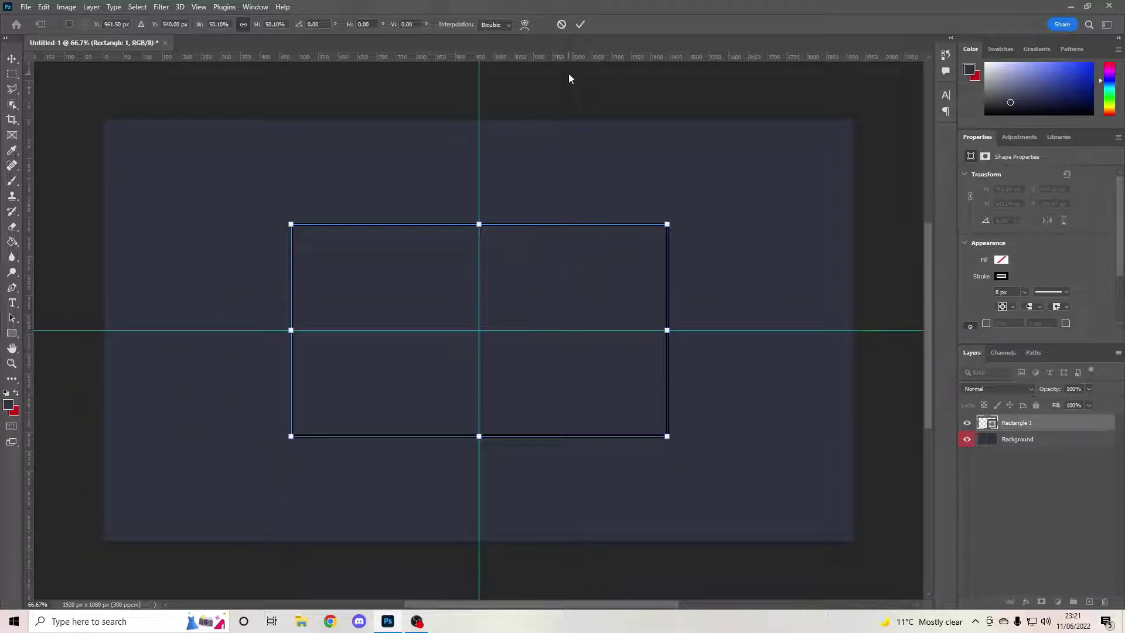
left_click(579, 25)
scroll(527, 252, "up", 4)
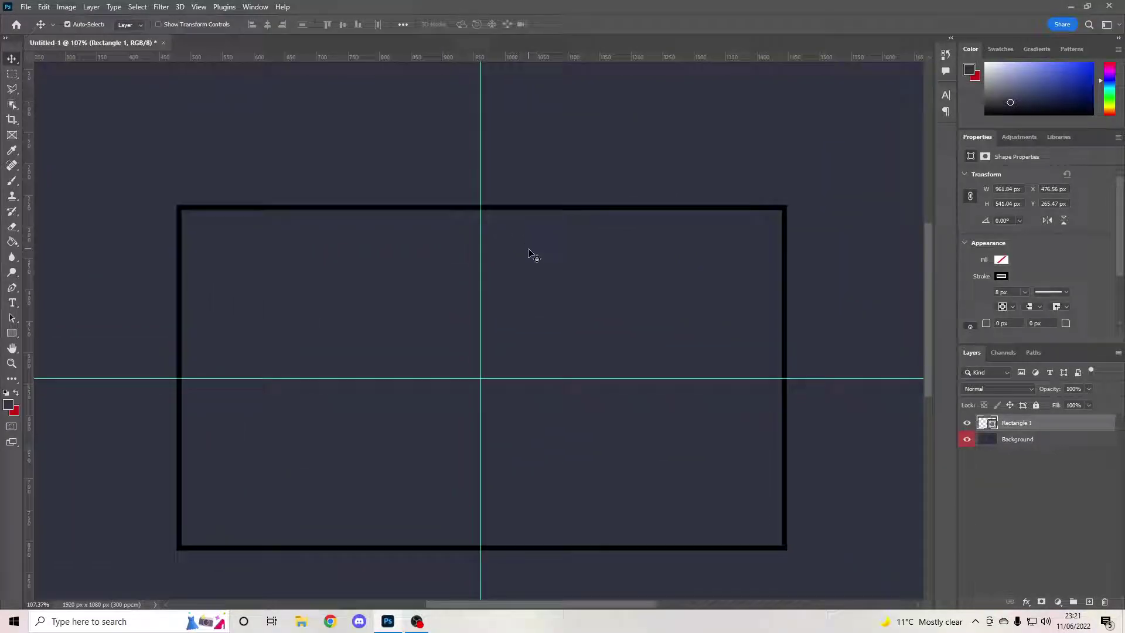
scroll(528, 253, "down", 2)
key("ctrl")
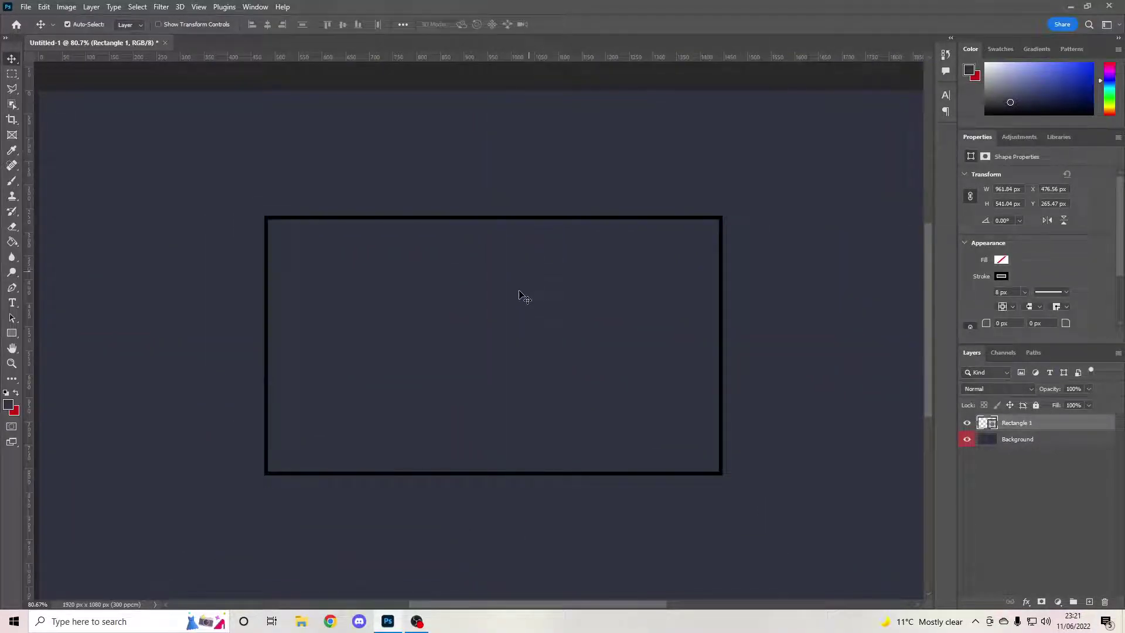
scroll(521, 319, "up", 2)
key("ctrl")
left_click_drag(523, 321, 518, 305)
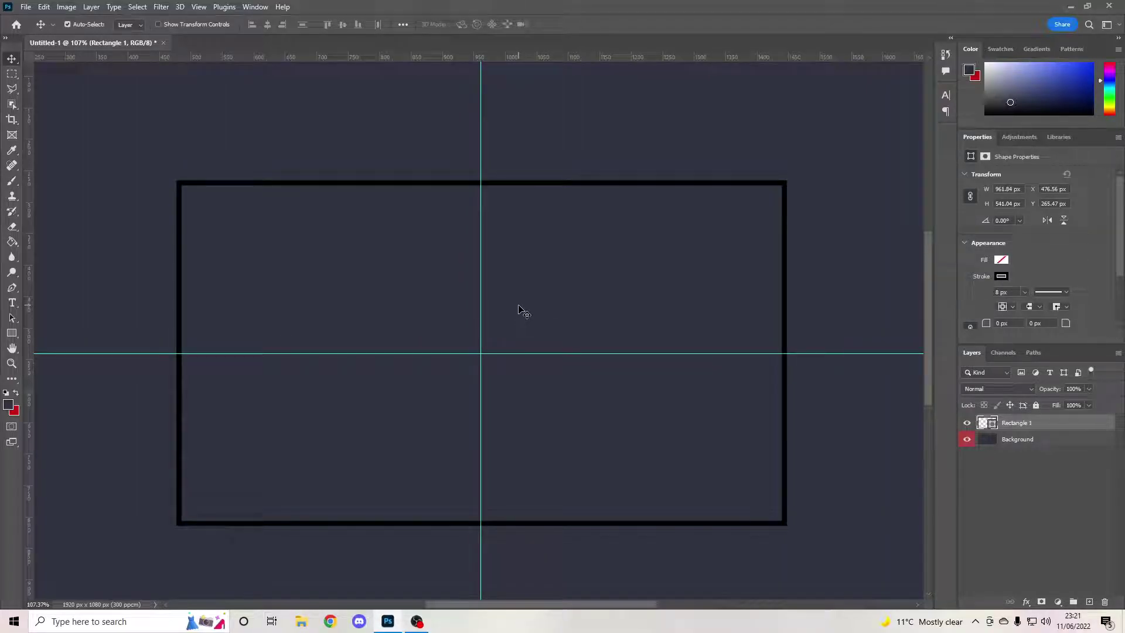
key("ctrl")
key("ctrl")
Add an empty layer above the Rectangle 1 layer and activate the Polygonal Lasso tool
left_click(1089, 602)
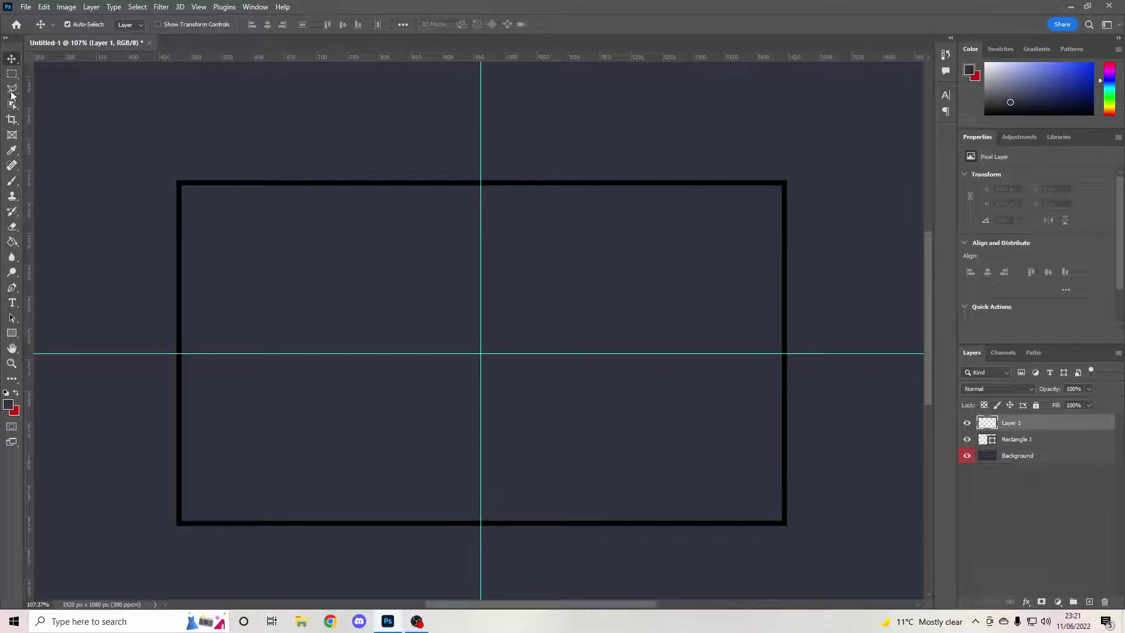
left_click(11, 91)
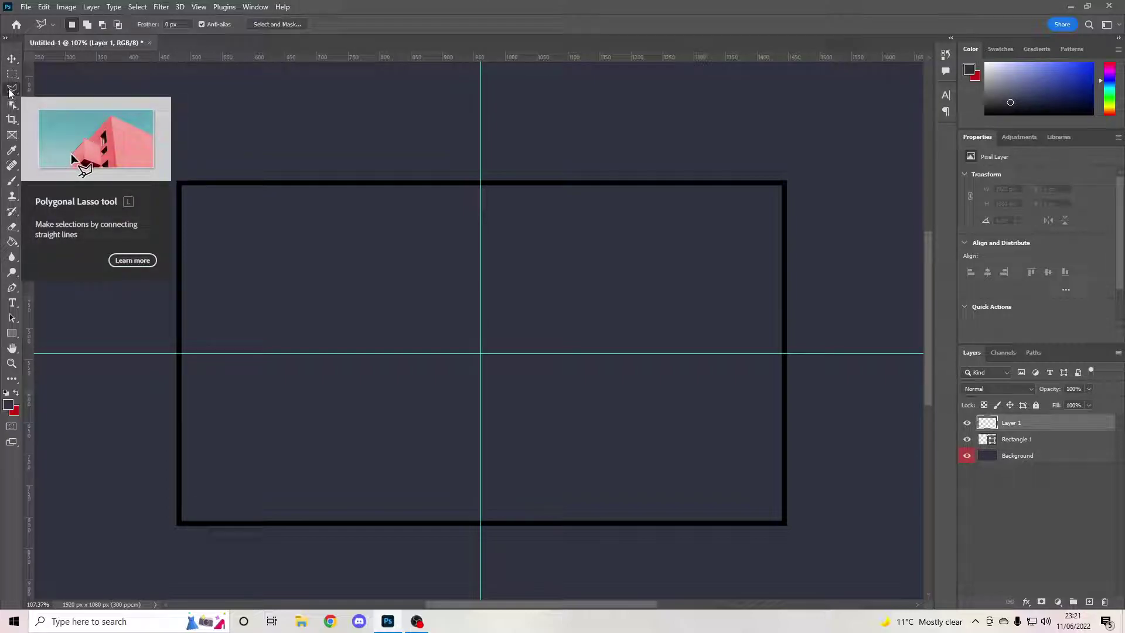
right_click(10, 92)
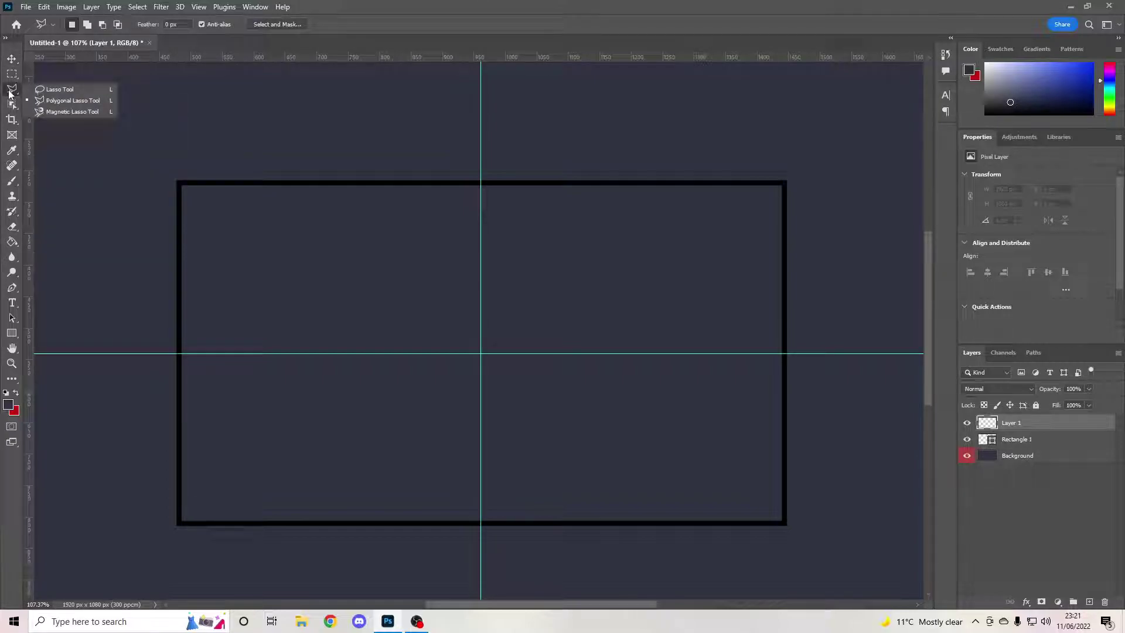
left_click(27, 90)
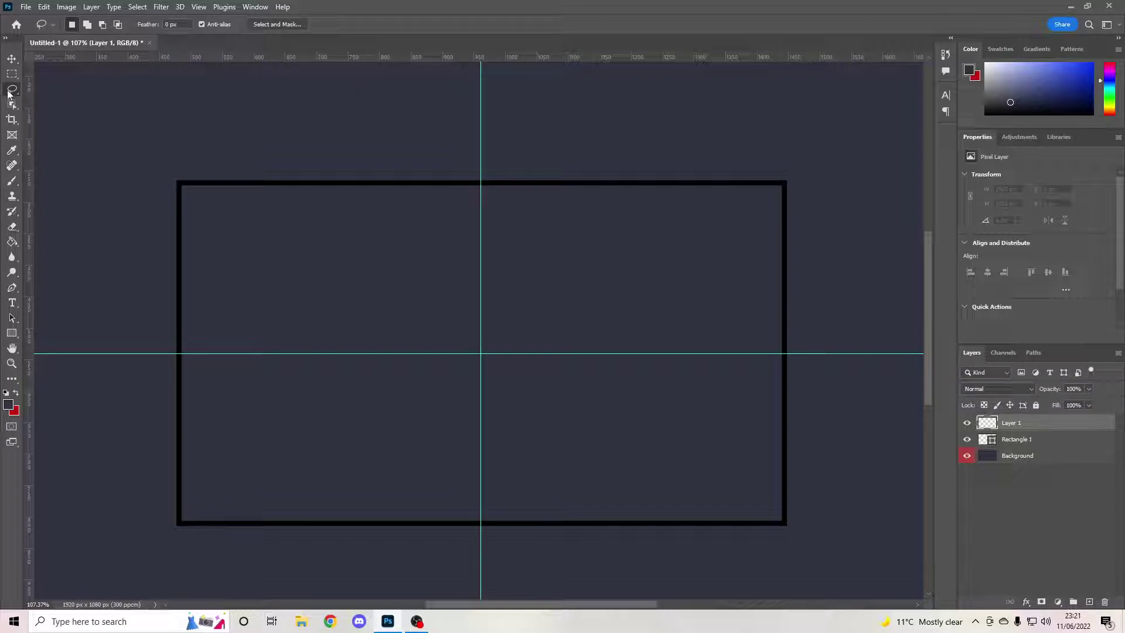
right_click(10, 93)
left_click(97, 100)
scroll(492, 175, "up", 2)
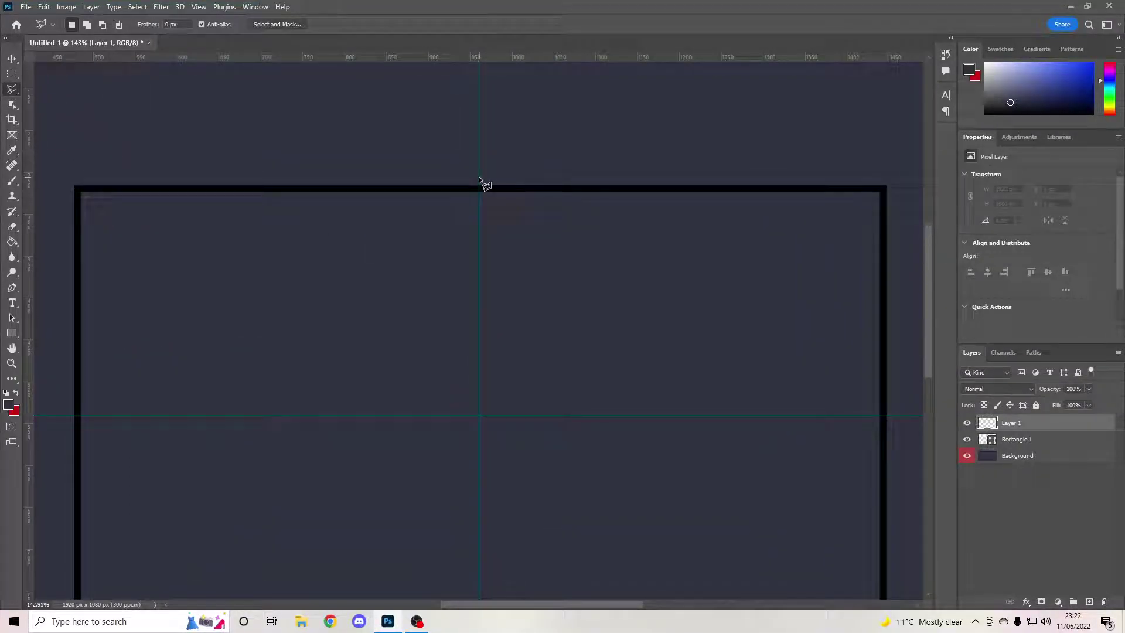
scroll(479, 177, "down", 1)
scroll(484, 184, "down", 1)
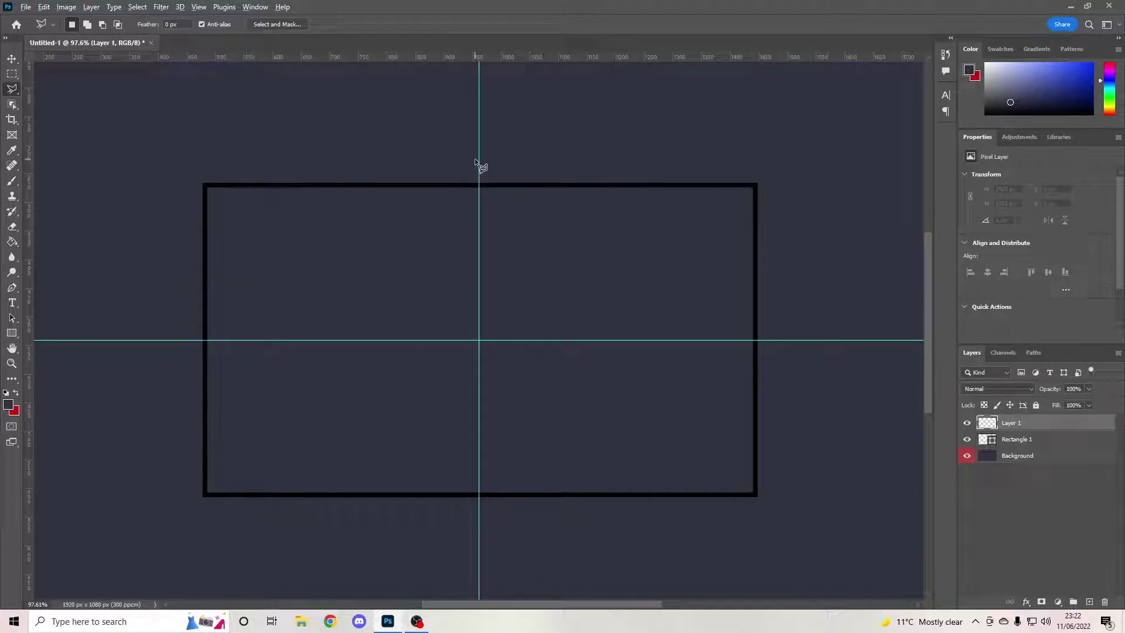
scroll(480, 212, "up", 2)
scroll(484, 216, "up", 2)
scroll(484, 215, "down", 5)
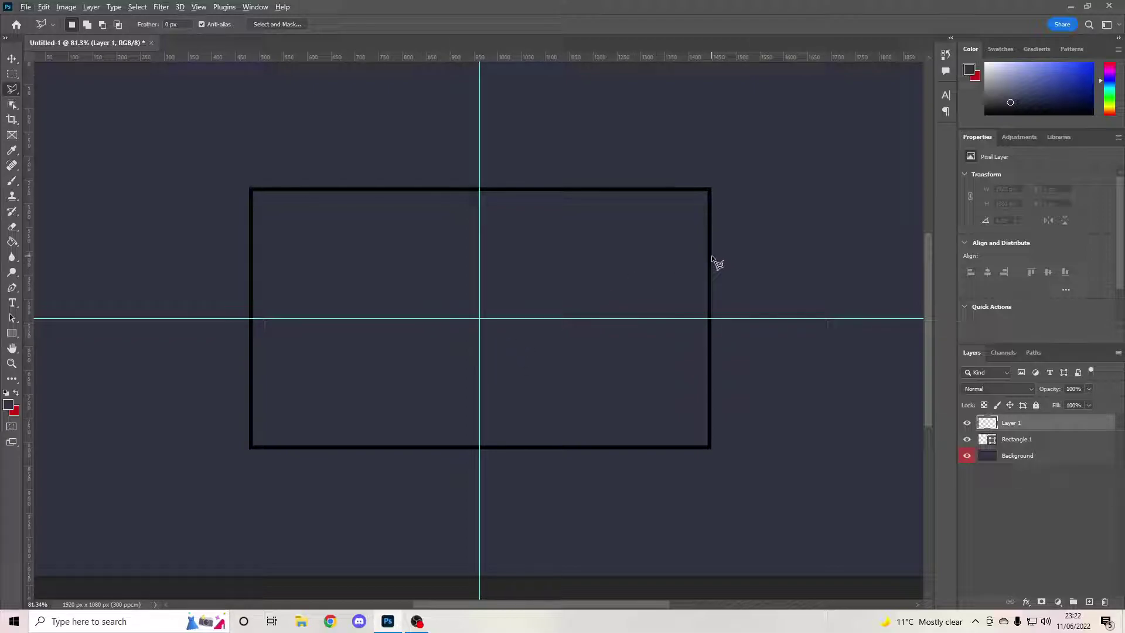
scroll(716, 264, "up", 4)
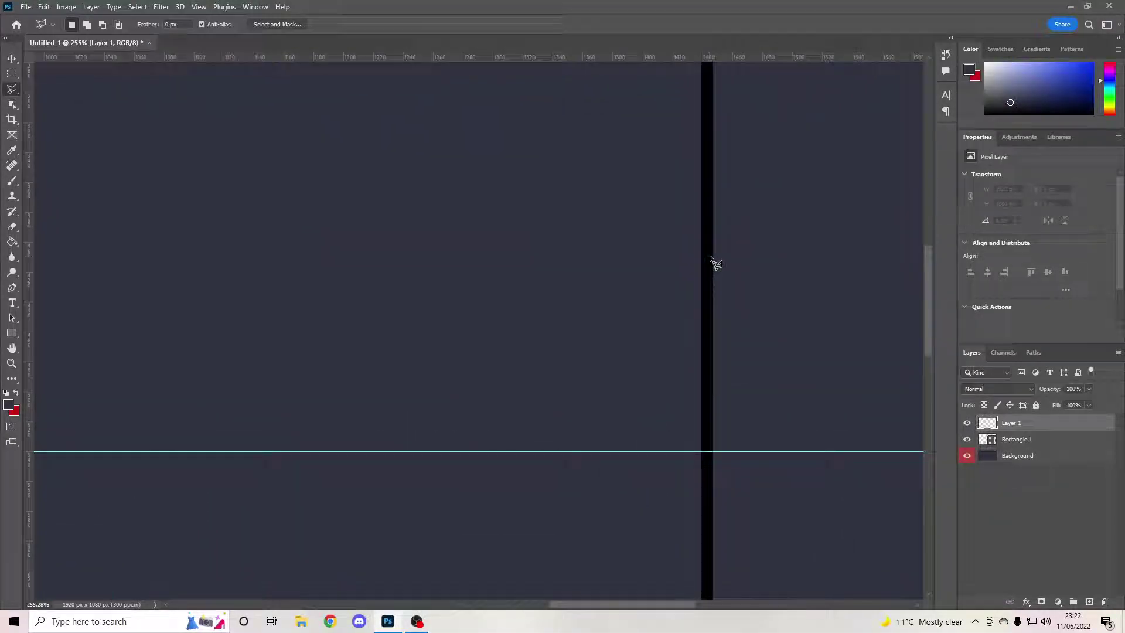
scroll(711, 257, "down", 5)
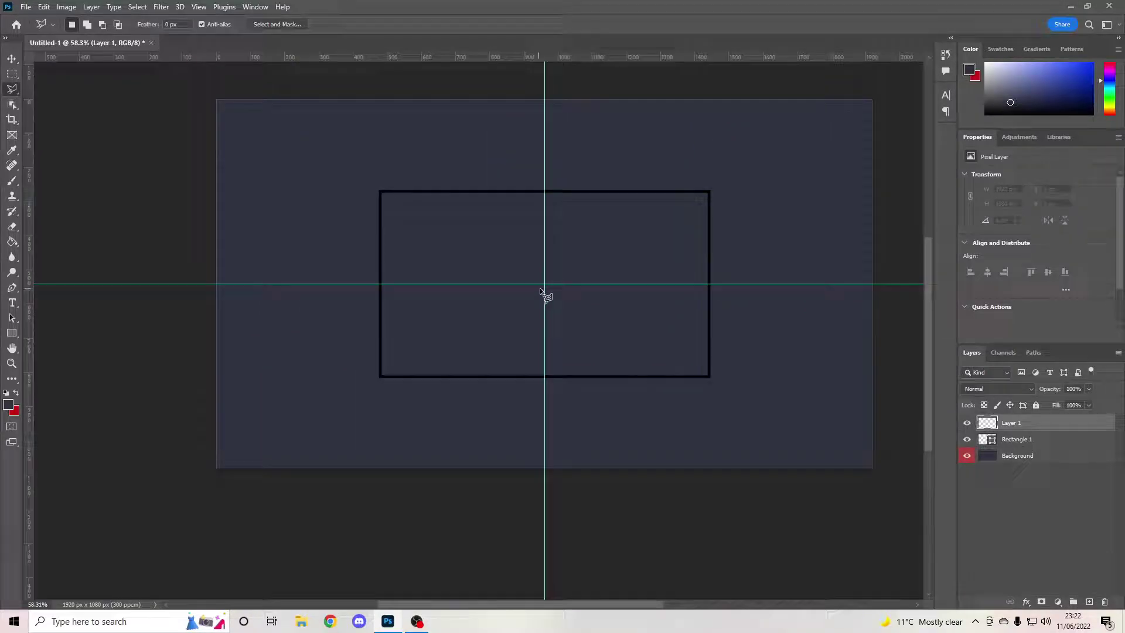
scroll(544, 291, "up", 5)
scroll(548, 290, "down", 5)
scroll(559, 264, "up", 3)
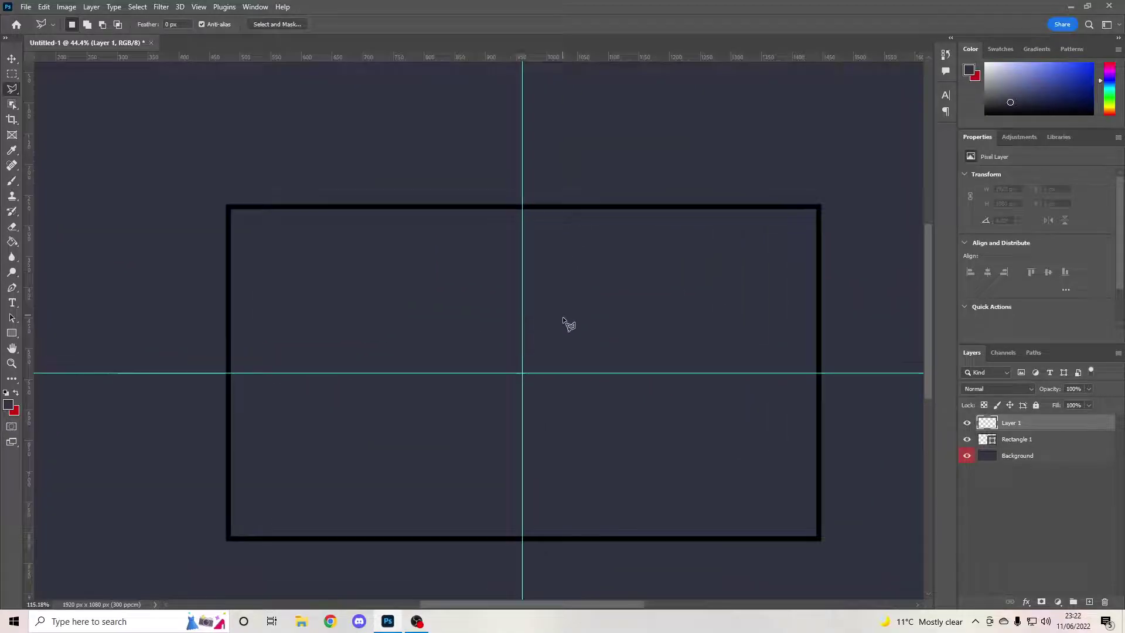
scroll(562, 316, "up", 1)
scroll(382, 263, "down", 1)
scroll(384, 265, "down", 2)
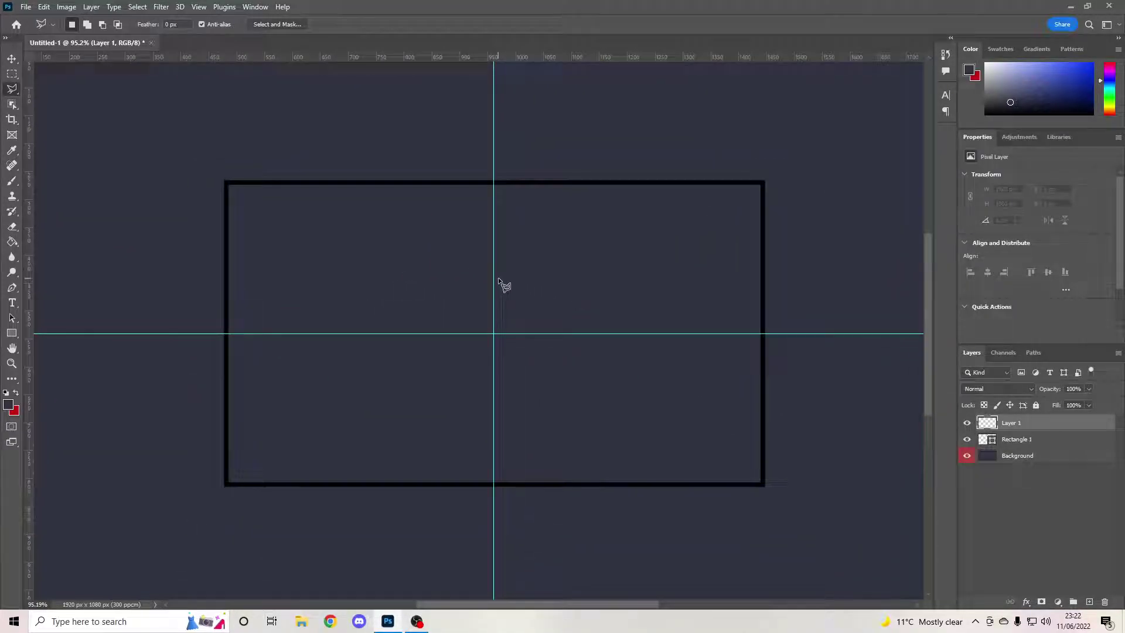
scroll(499, 281, "up", 1)
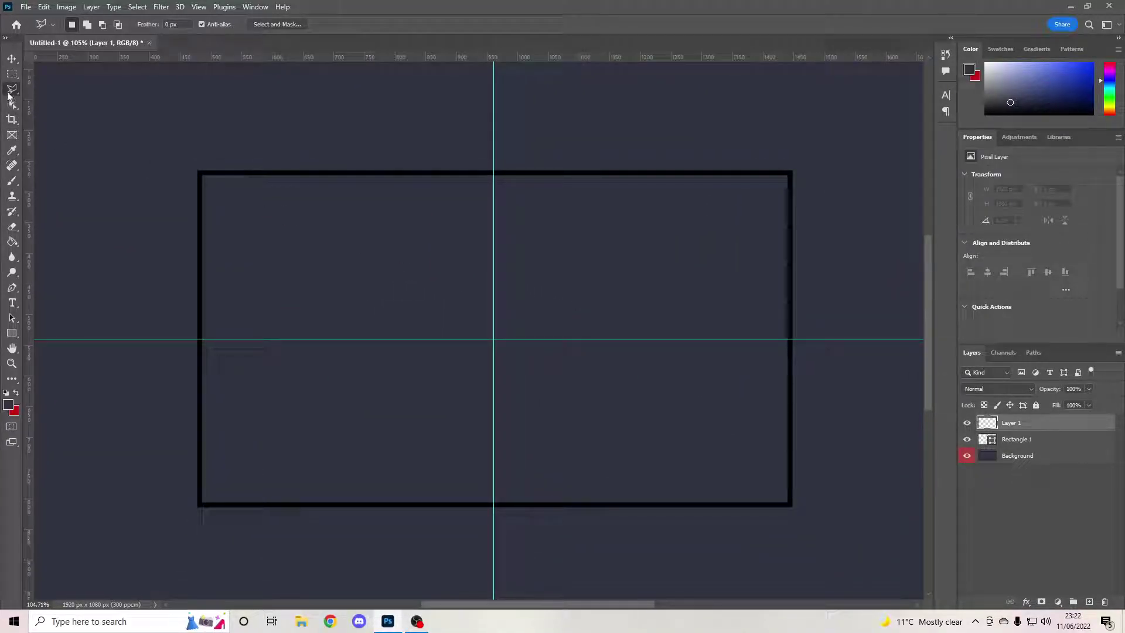
Outline a stepped selection about 482 x 275 px over the frame's upper-left quarter, with angled notches on the inner edge, ending at both guides
scroll(542, 143, "up", 3)
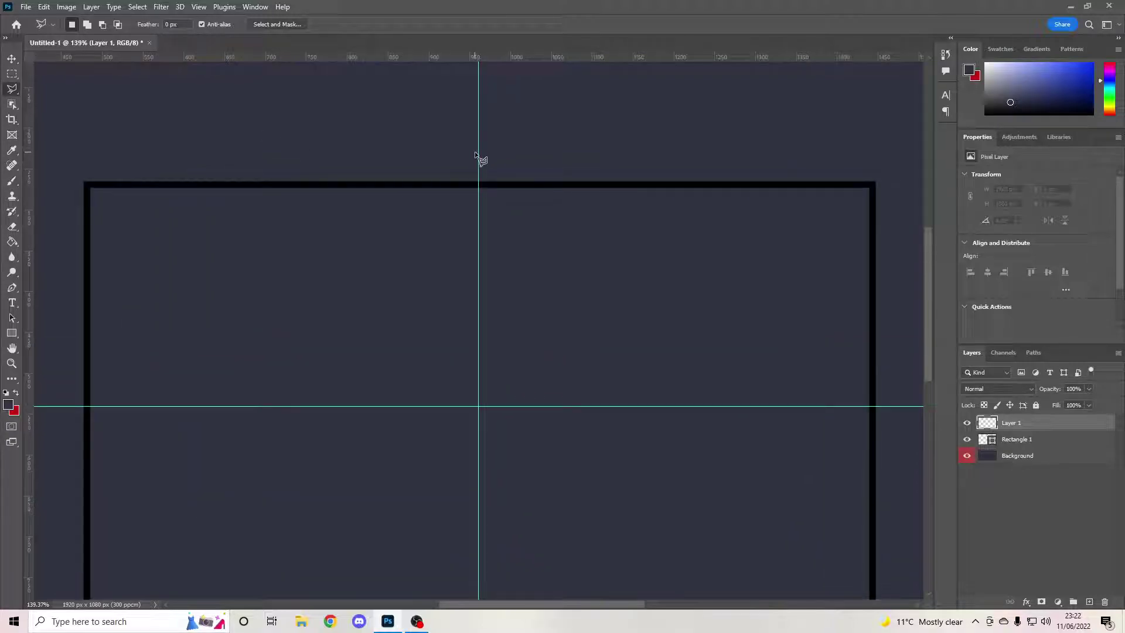
left_click(478, 198)
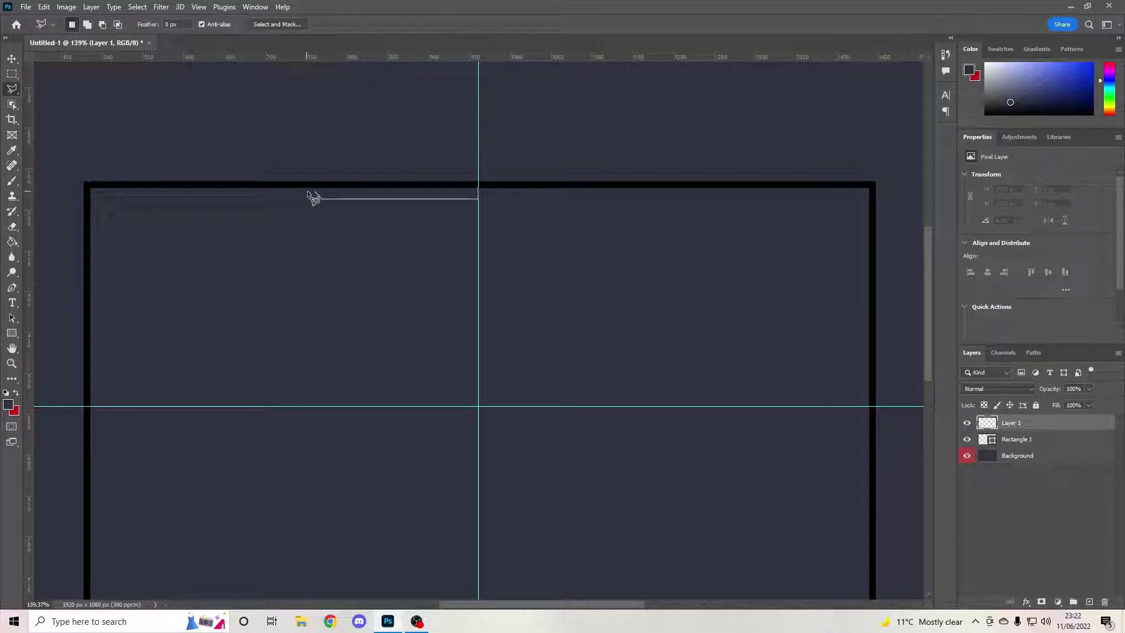
left_click(322, 199)
left_click(312, 188)
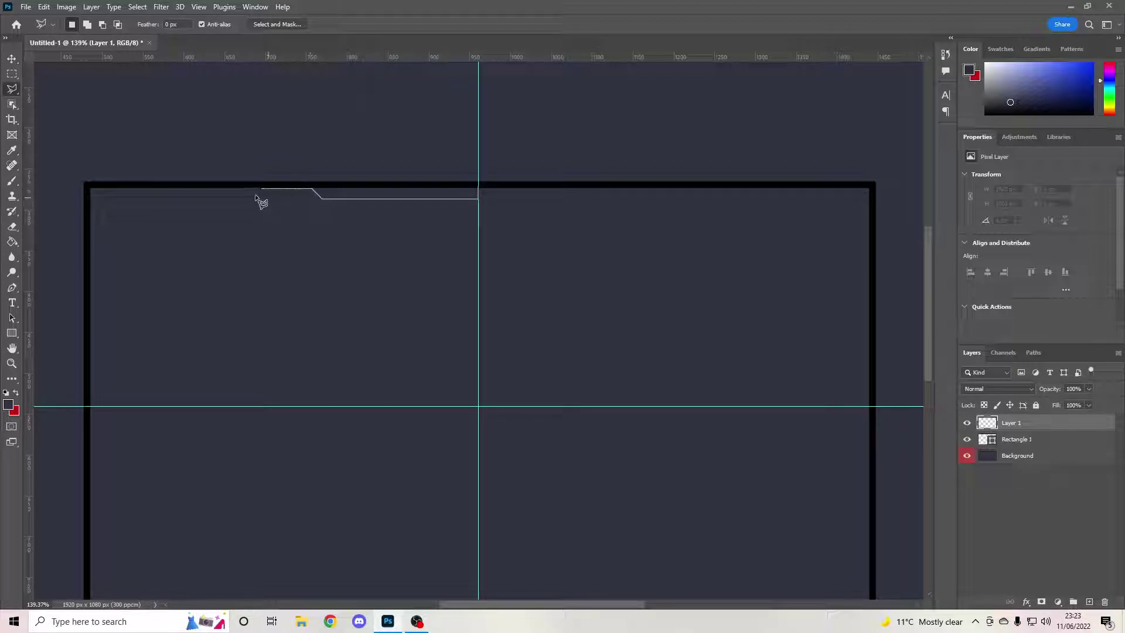
left_click(97, 189)
left_click(99, 246)
left_click(92, 253)
left_click(91, 357)
left_click(98, 364)
left_click(85, 405)
left_click(85, 237)
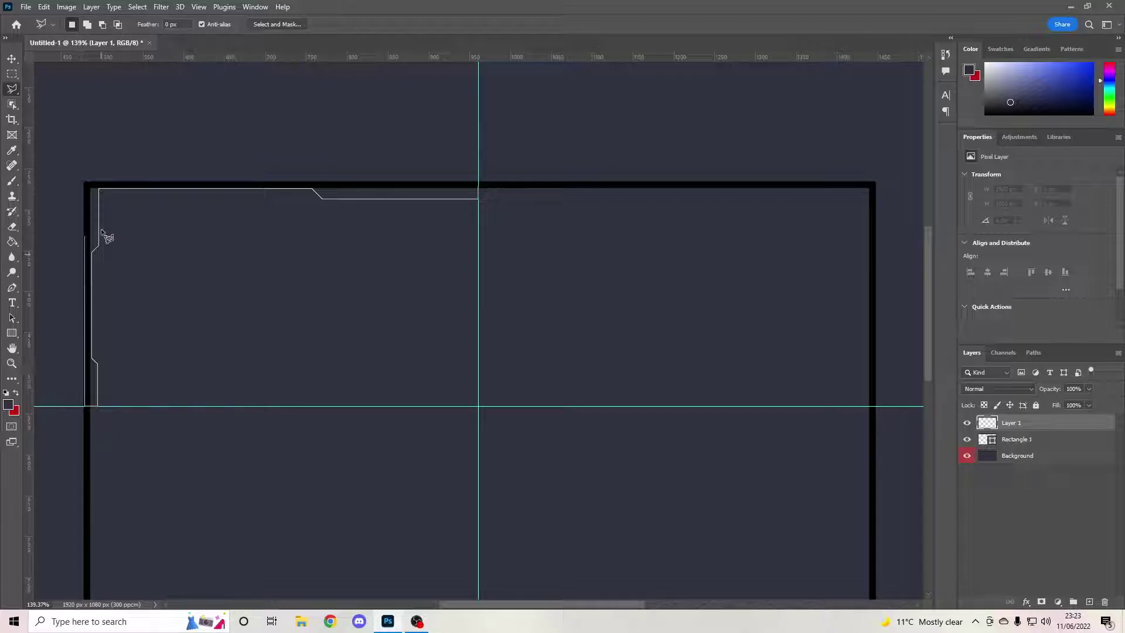
left_click(94, 182)
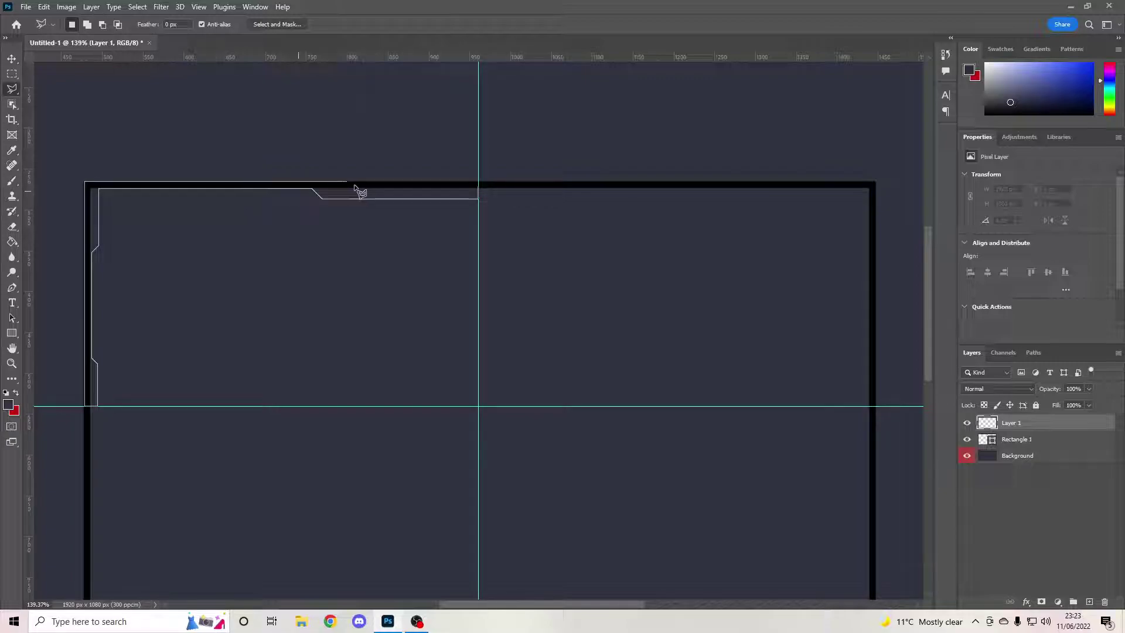
double_click(478, 185)
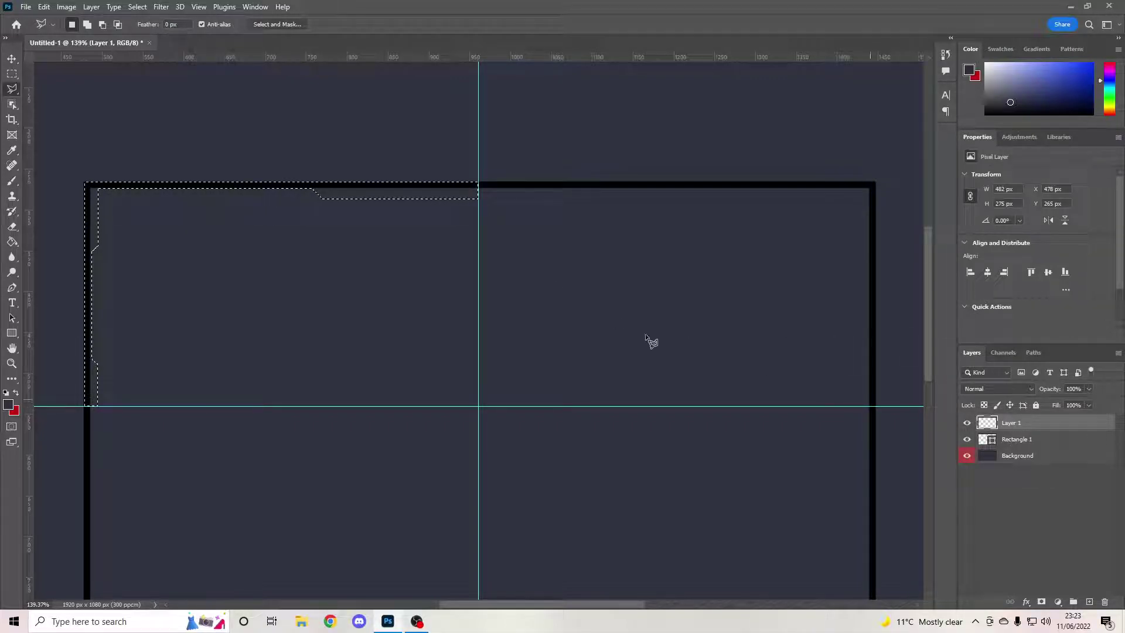
Fill the stepped selection on the new layer with solid black, using Normal mode and 100% opacity
right_click(396, 189)
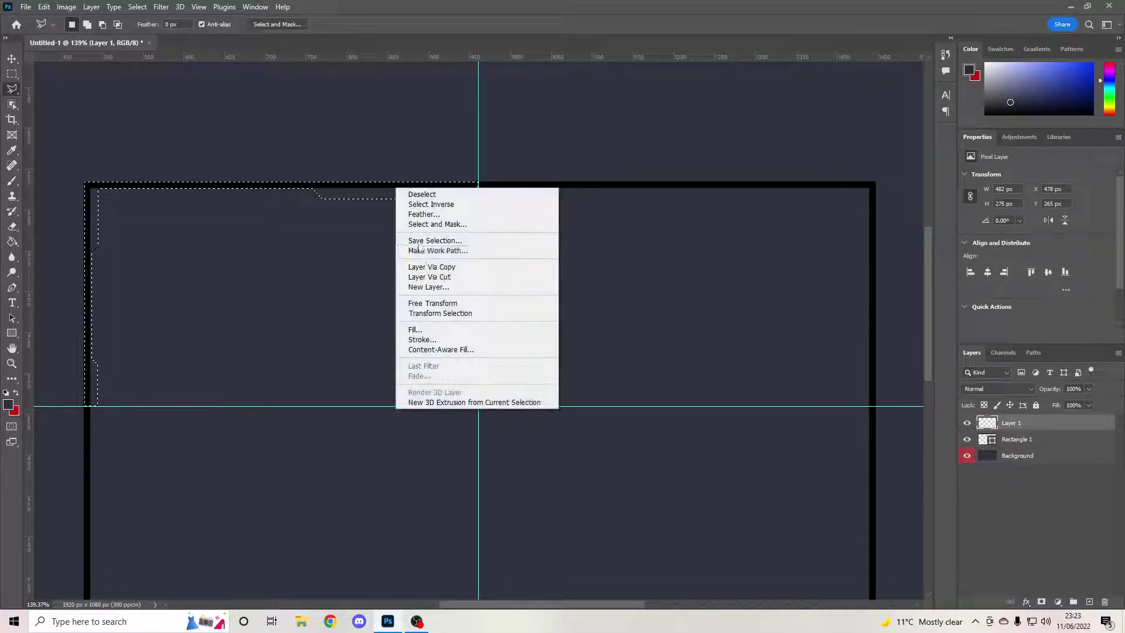
left_click(431, 329)
left_click(547, 156)
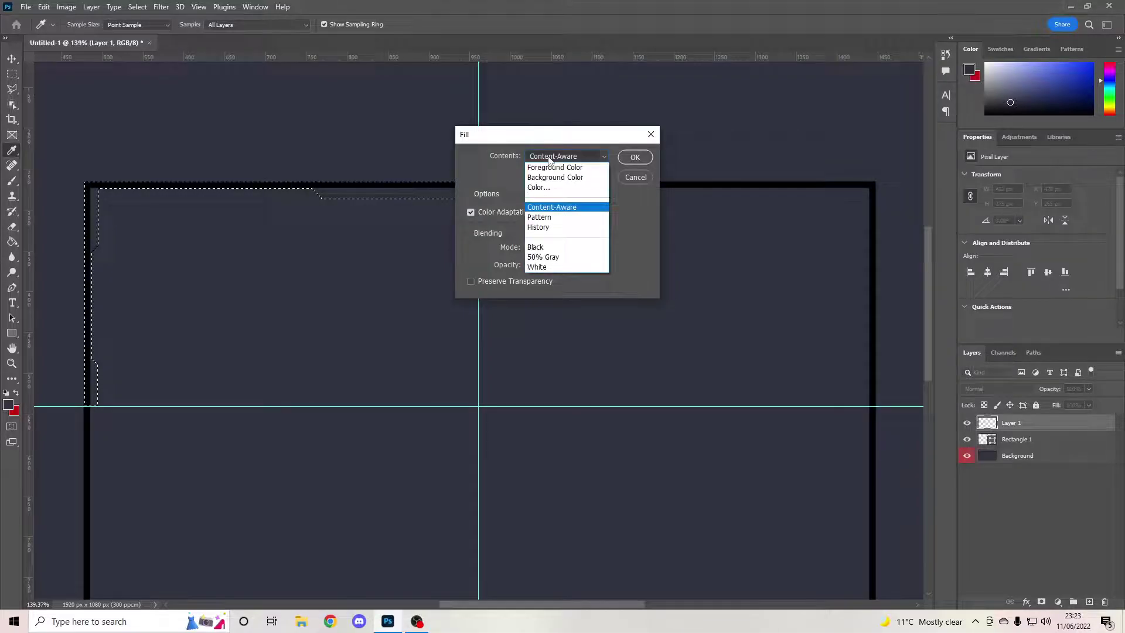
left_click(539, 188)
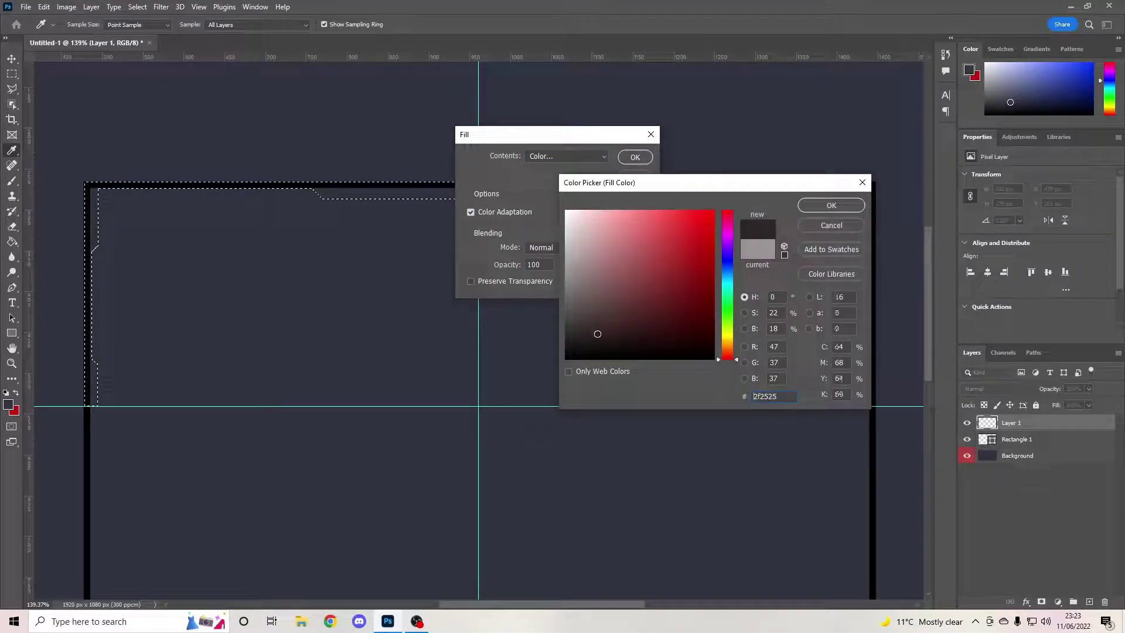
left_click(834, 205)
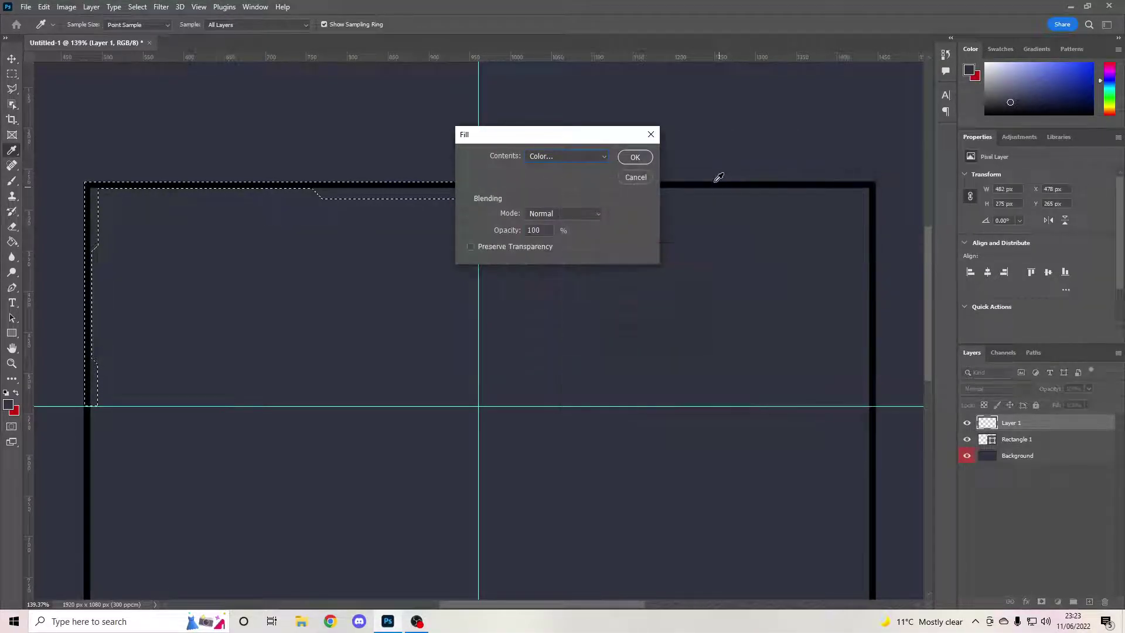
left_click(635, 156)
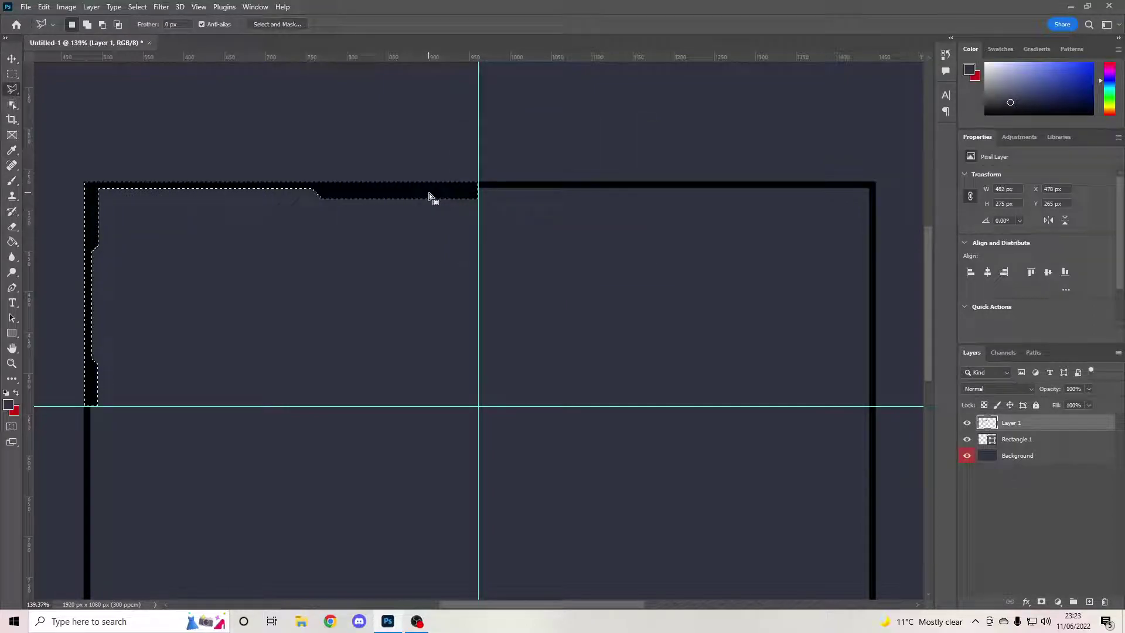
Clear the selection and delete the Rectangle 1 layer
key("ctrl+d")
key("ctrl+shift+d")
key("ctrl+d")
left_click(1039, 441)
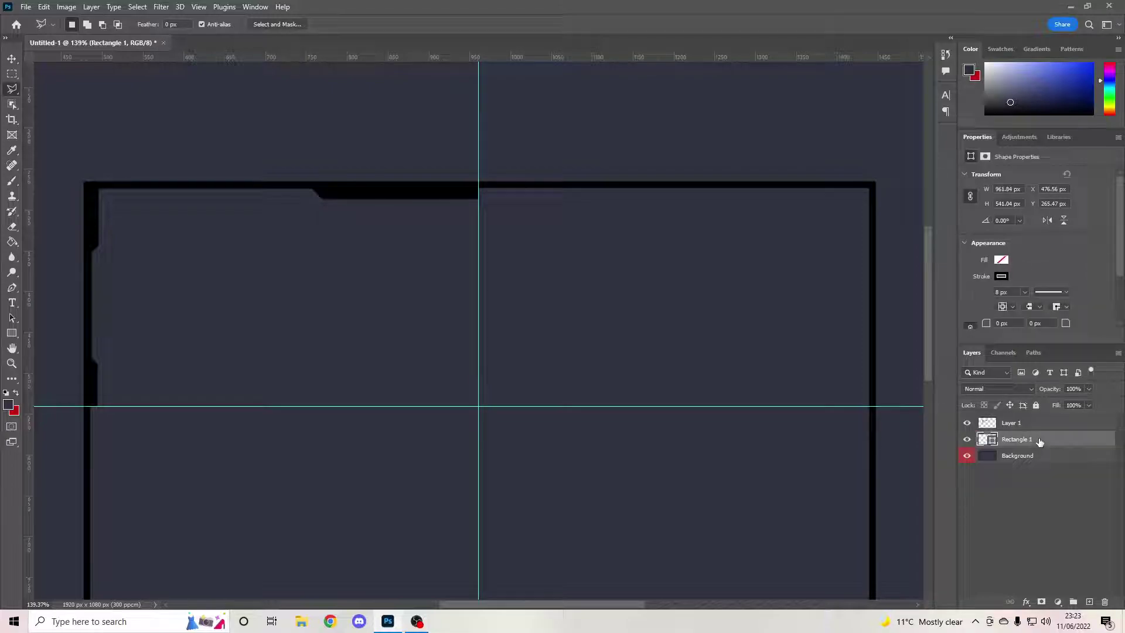
key("Delete")
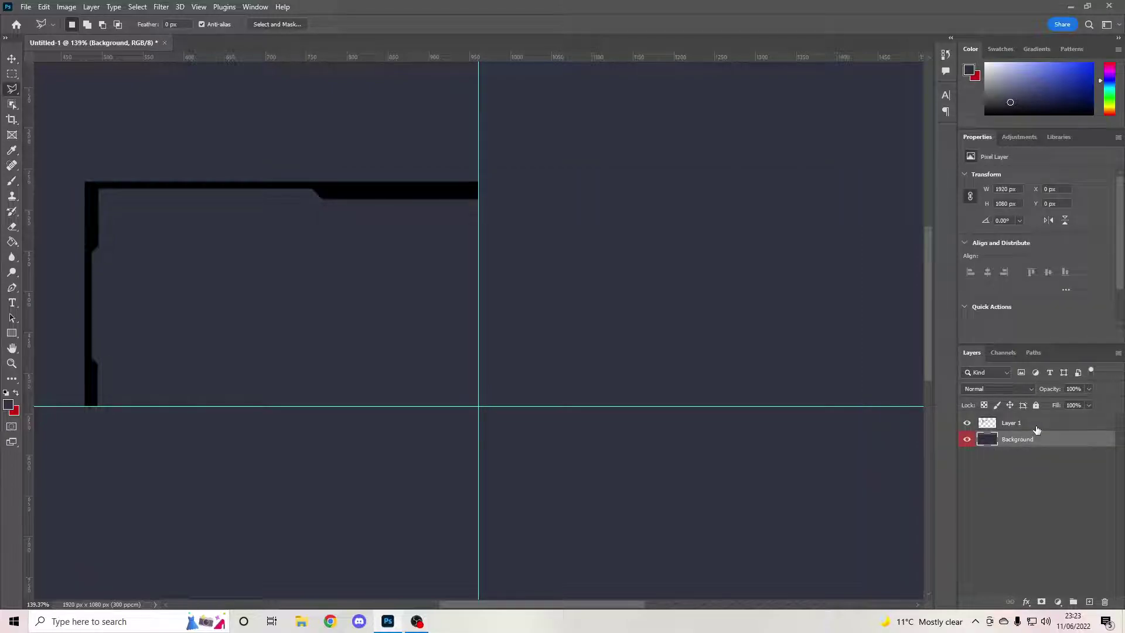
Nudge the black corner piece on Layer 1 to X 479 px, Y 266 px so its ends meet the guides
left_click(1036, 425)
key("ctrl+t")
key("Down")
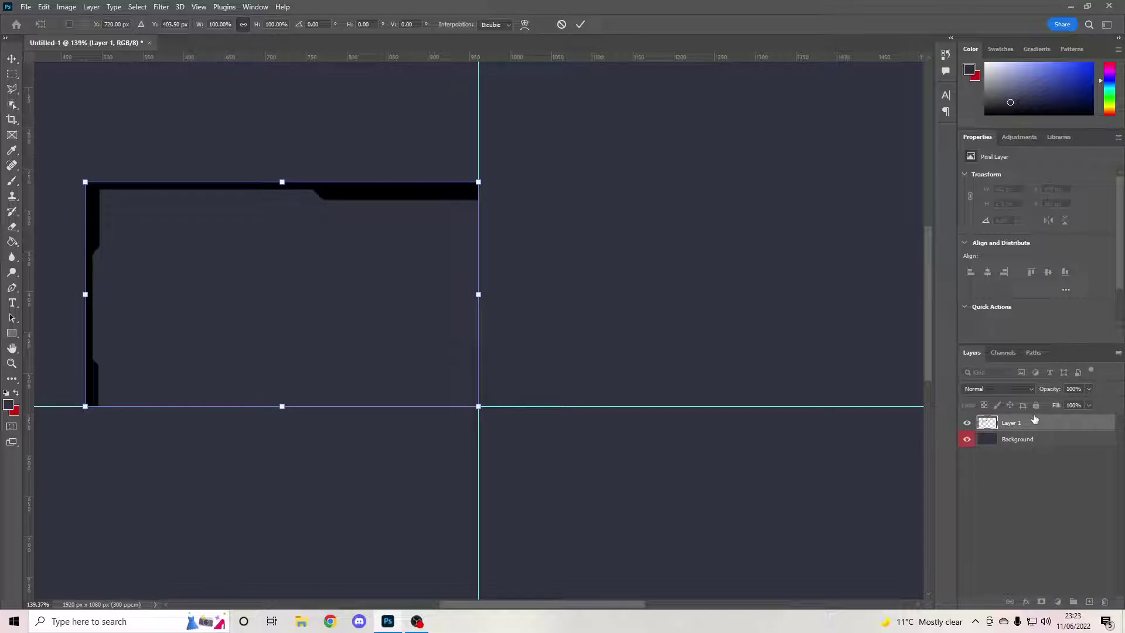
key("Up")
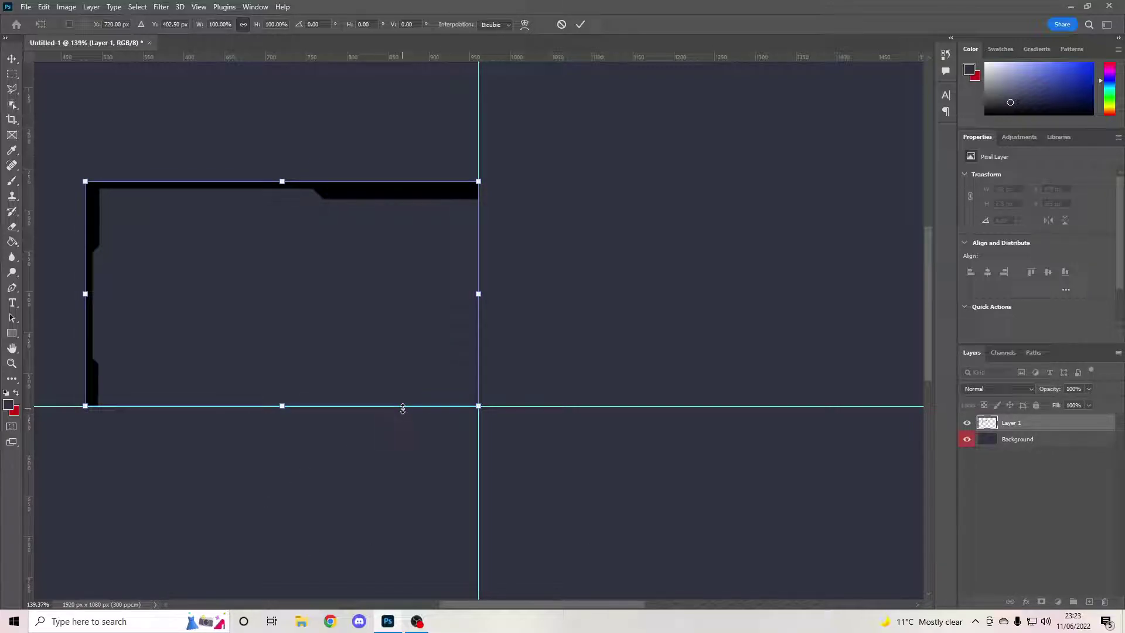
key("Down")
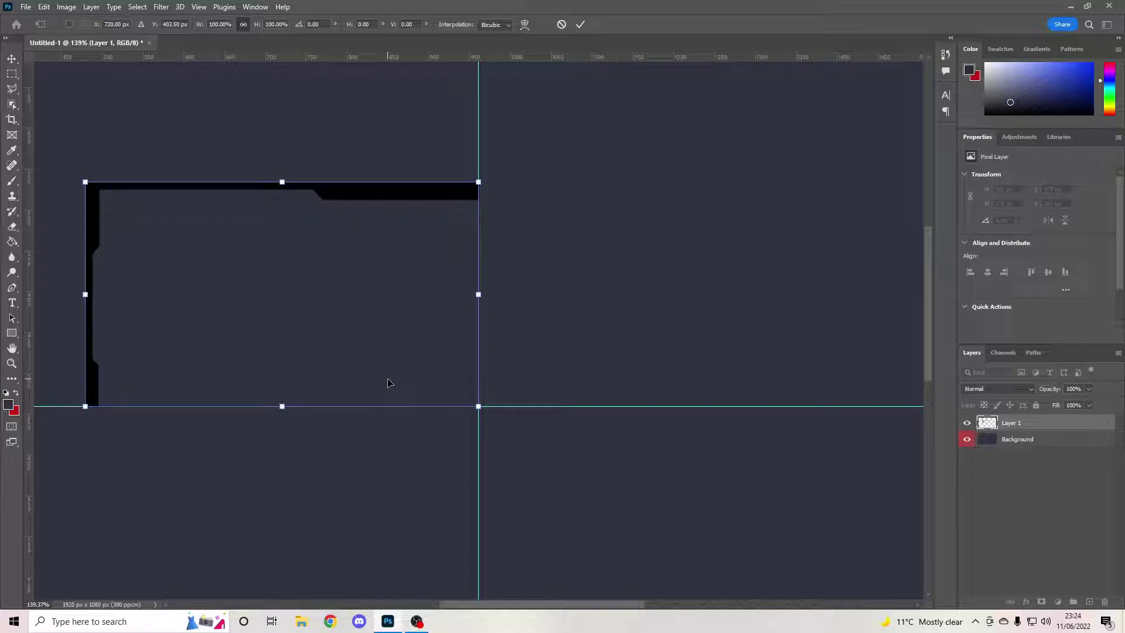
left_click(580, 25)
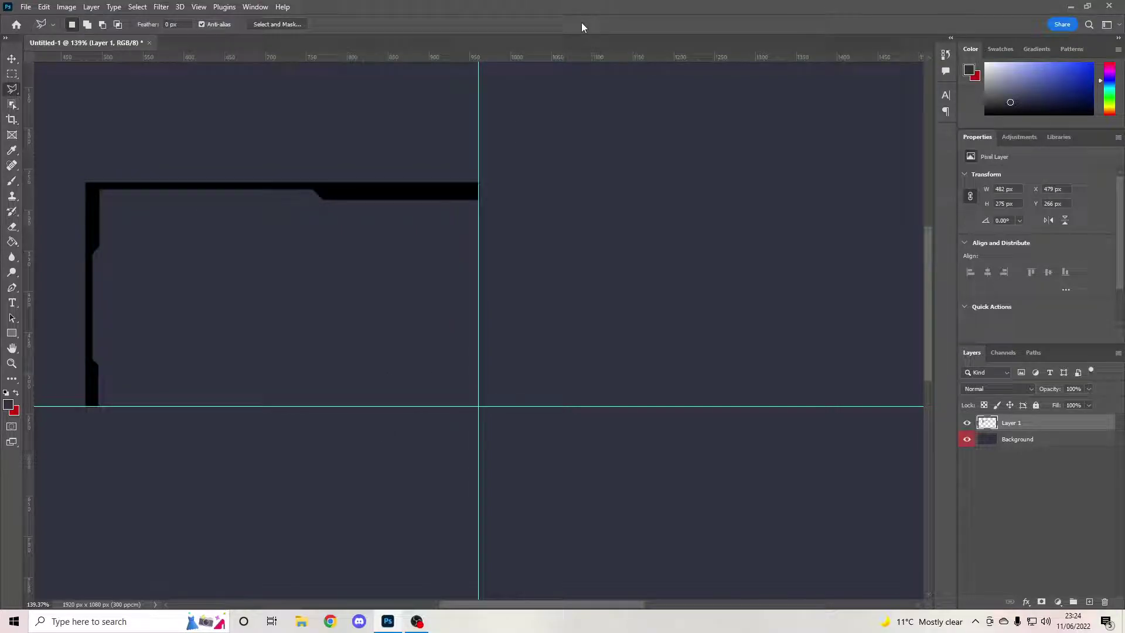
Duplicate the corner piece, flip the copy horizontally, and place it against the vertical guide at X 960 px to mirror the original
key("ctrl+j")
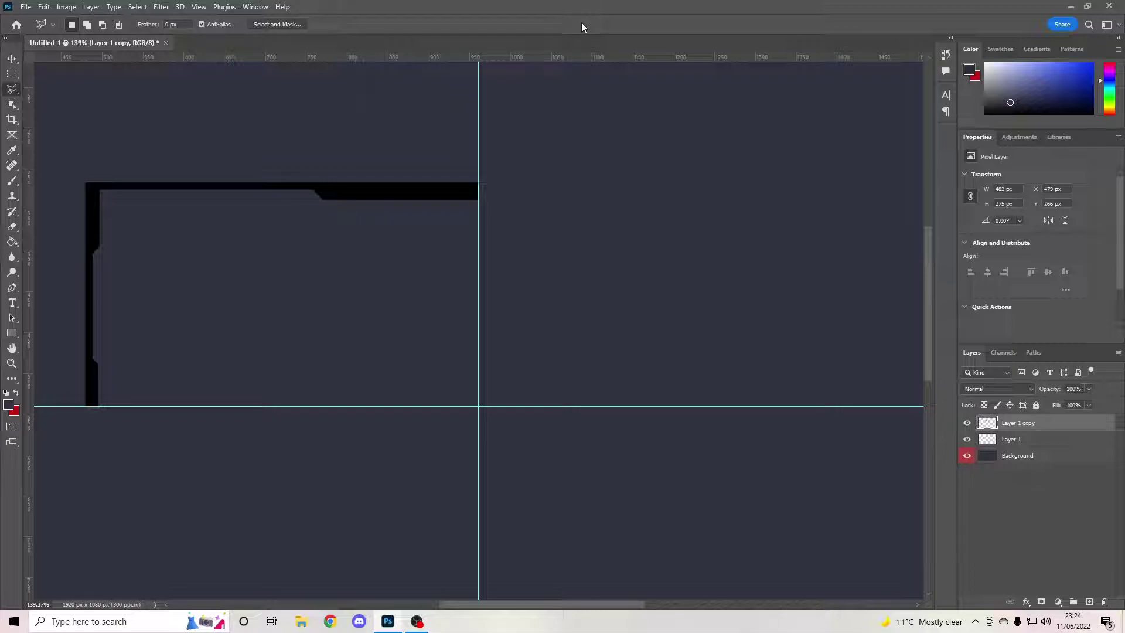
key("ctrl+t")
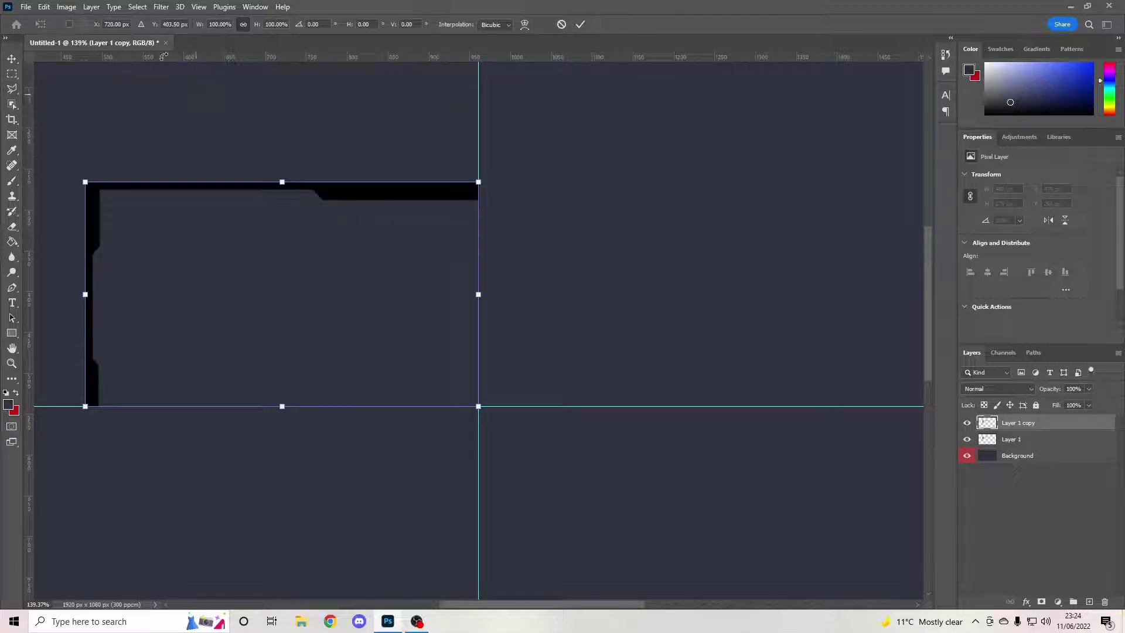
left_click(44, 6)
mouse_move(68, 276)
left_click(272, 491)
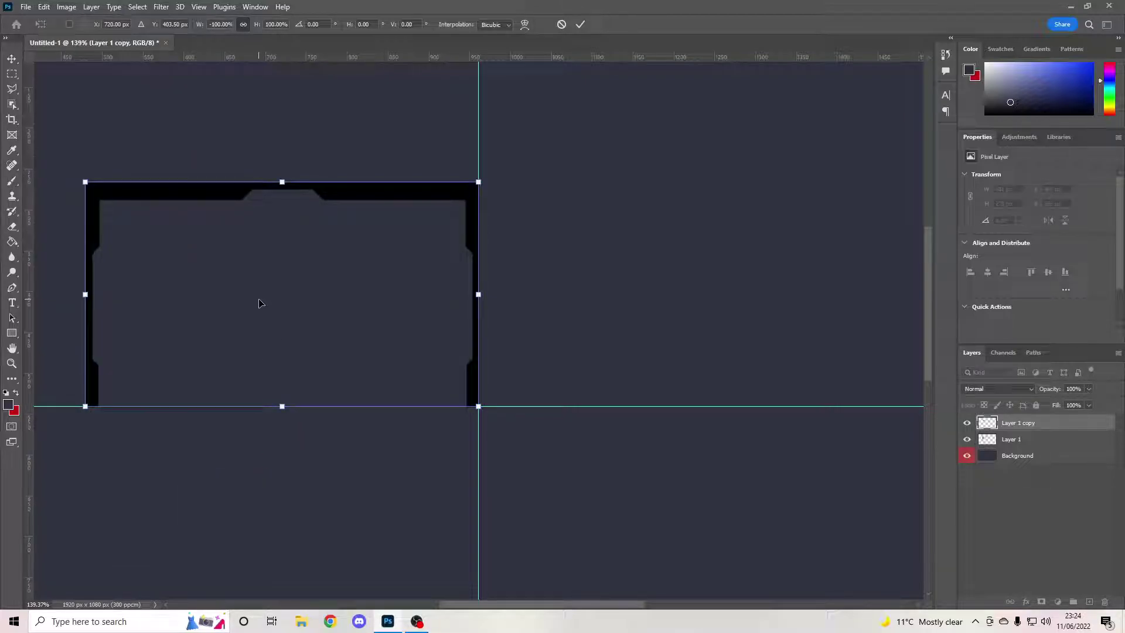
left_click_drag(261, 302, 654, 307)
left_click(580, 24)
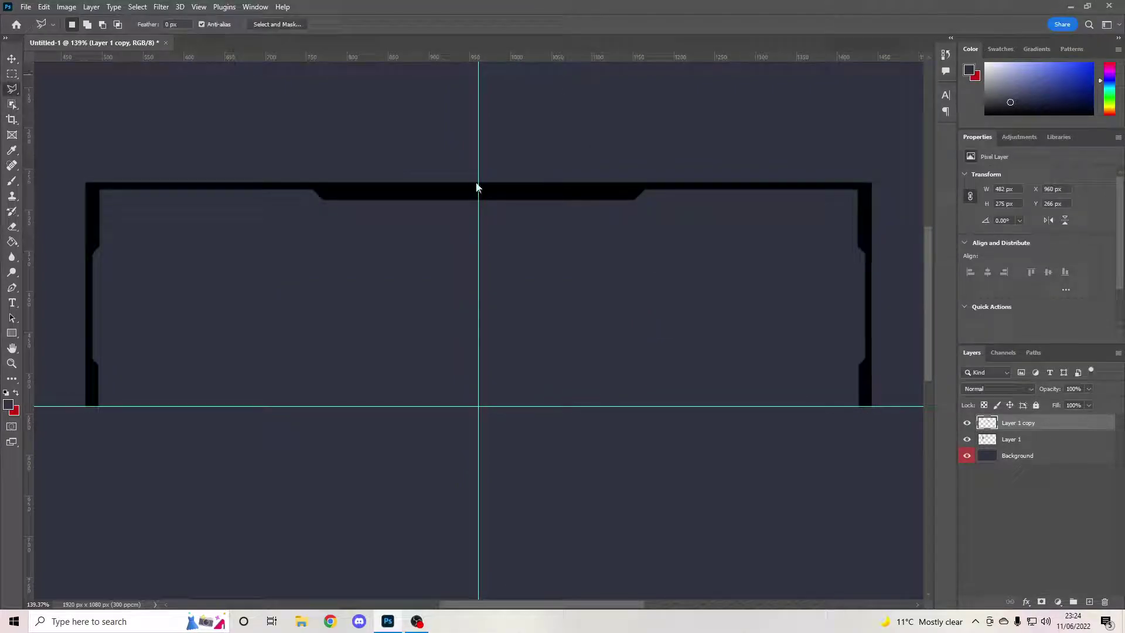
scroll(484, 252, "down", 3)
key("l")
scroll(451, 276, "up", 3)
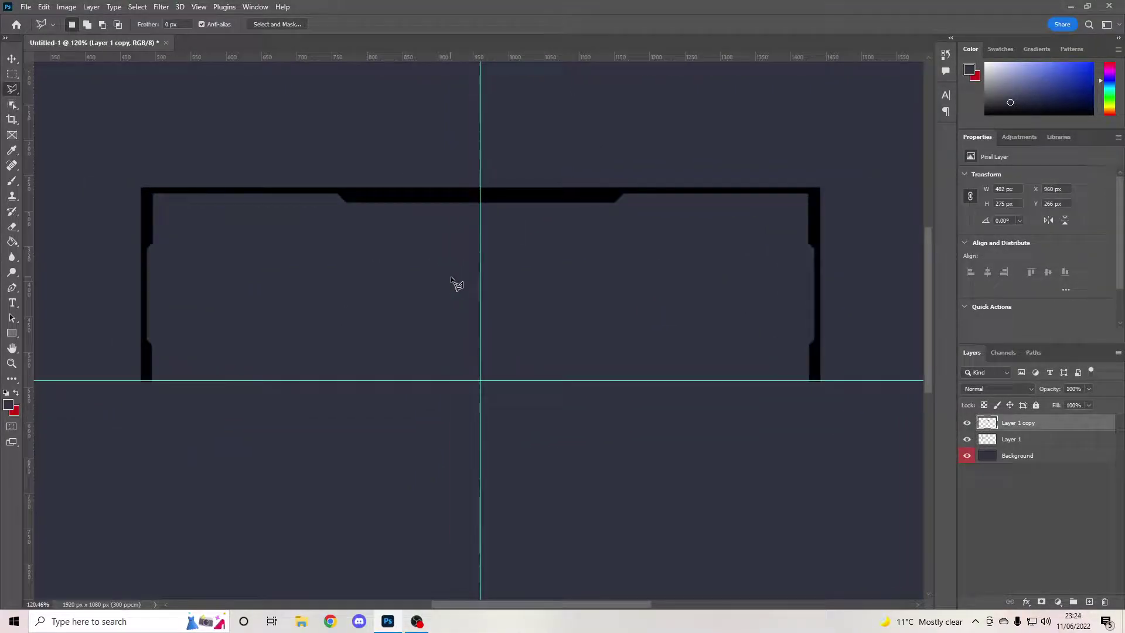
scroll(451, 276, "down", 1)
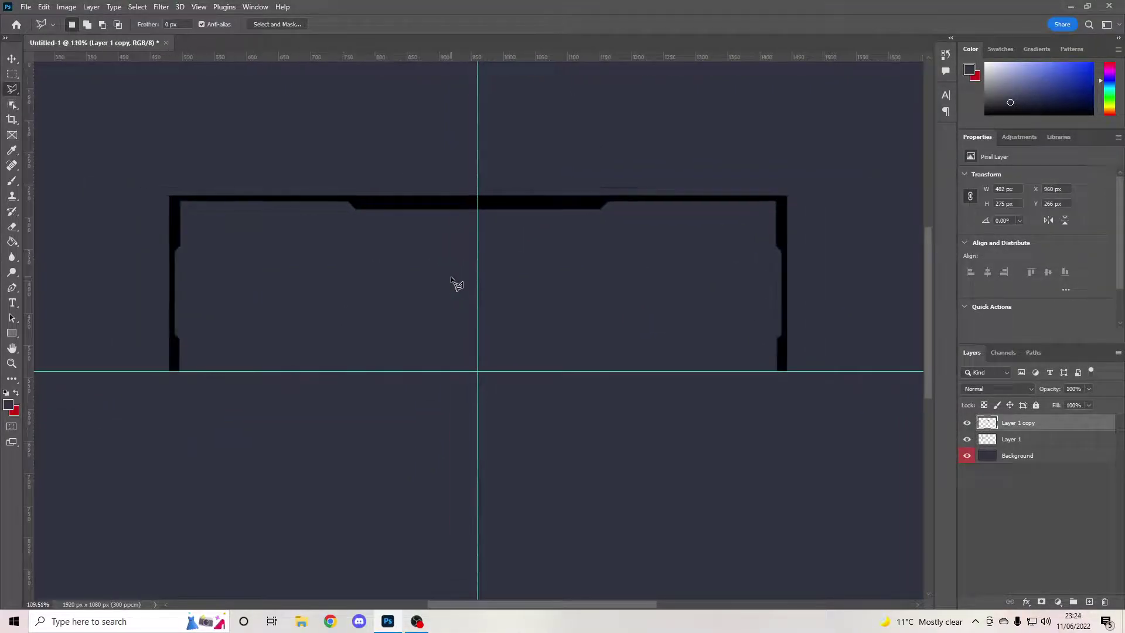
Merge Layer 1 and Layer 1 copy into a single layer holding the top half of the frame
left_click(1034, 443, "shift")
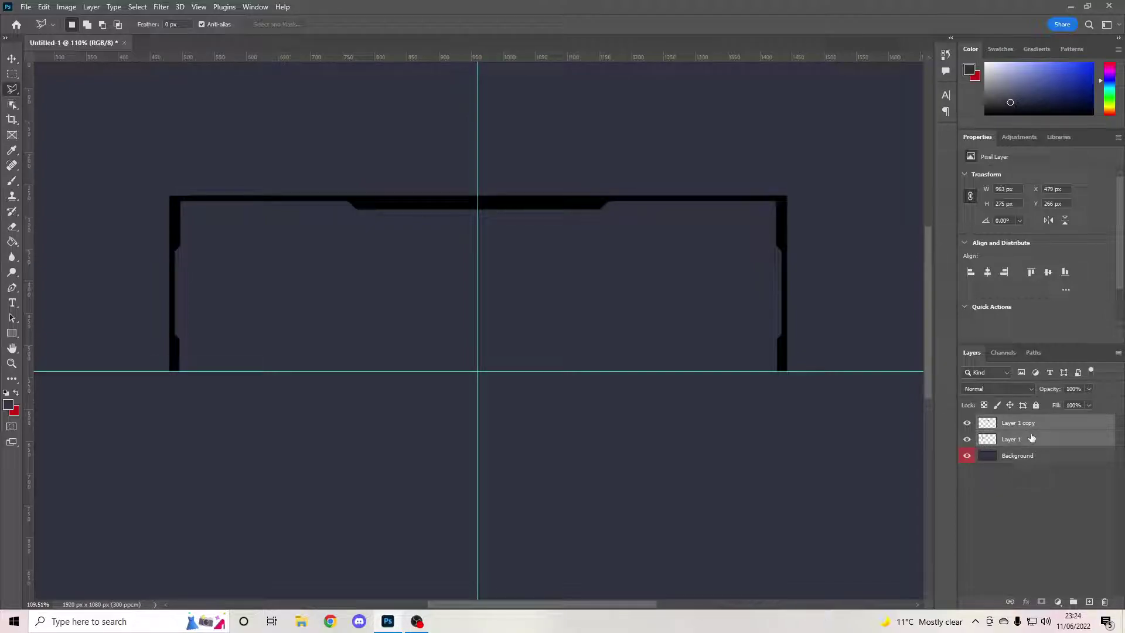
right_click(1030, 439)
left_click(905, 460)
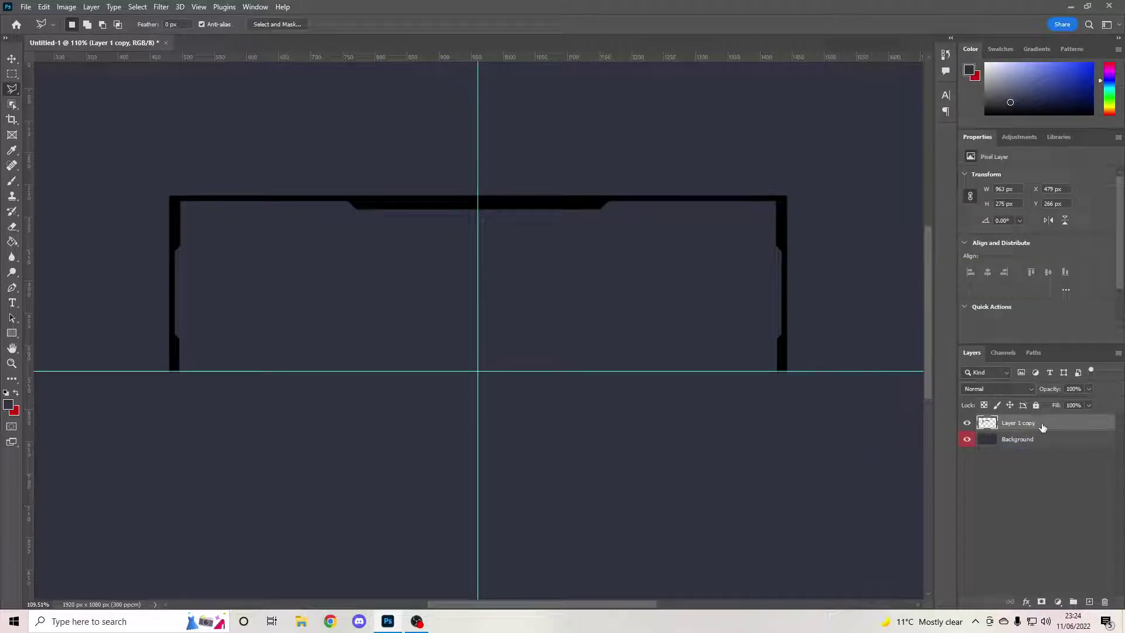
Duplicate the merged top half, flip the copy vertically, and place it against the horizontal guide at Y 540 px to complete the frame
key("ctrl+t")
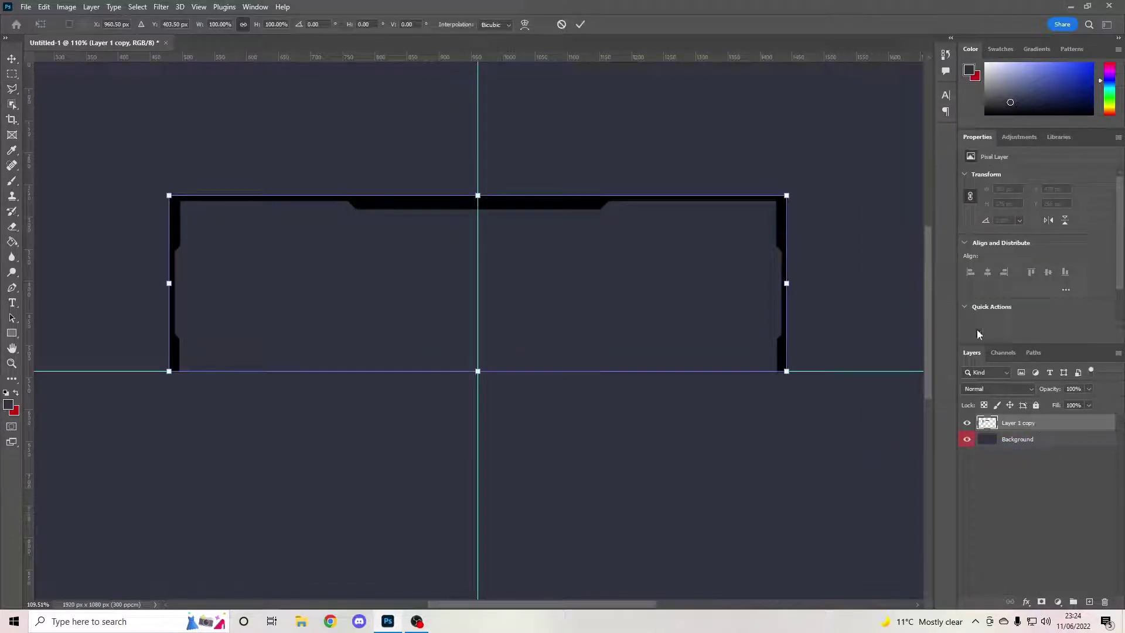
left_click(580, 24)
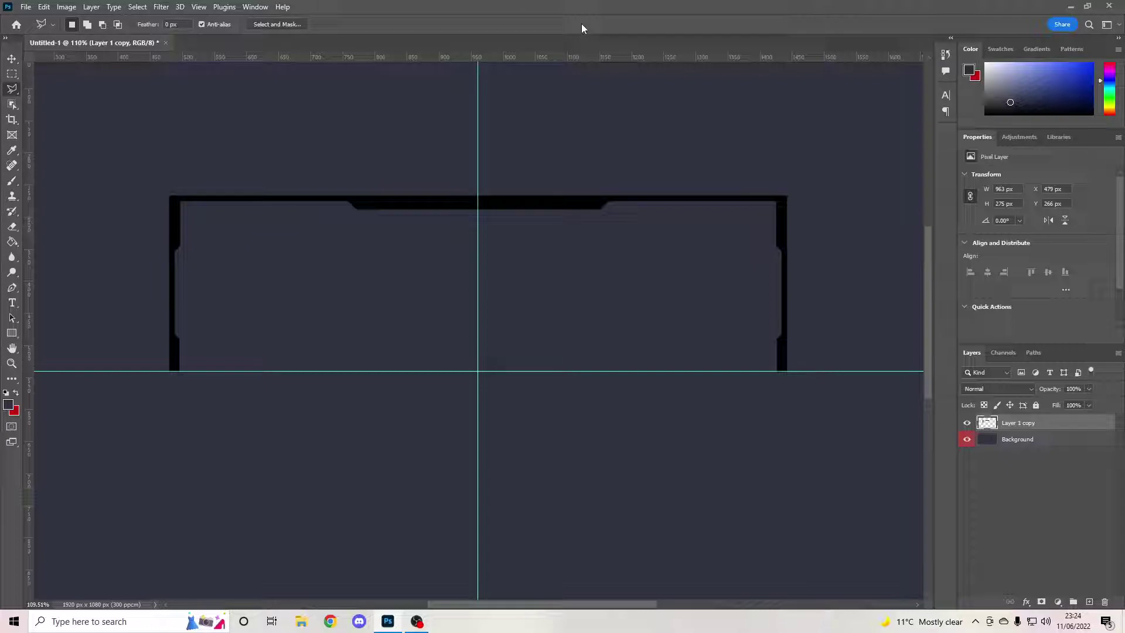
key("ctrl+j")
key("ctrl+t")
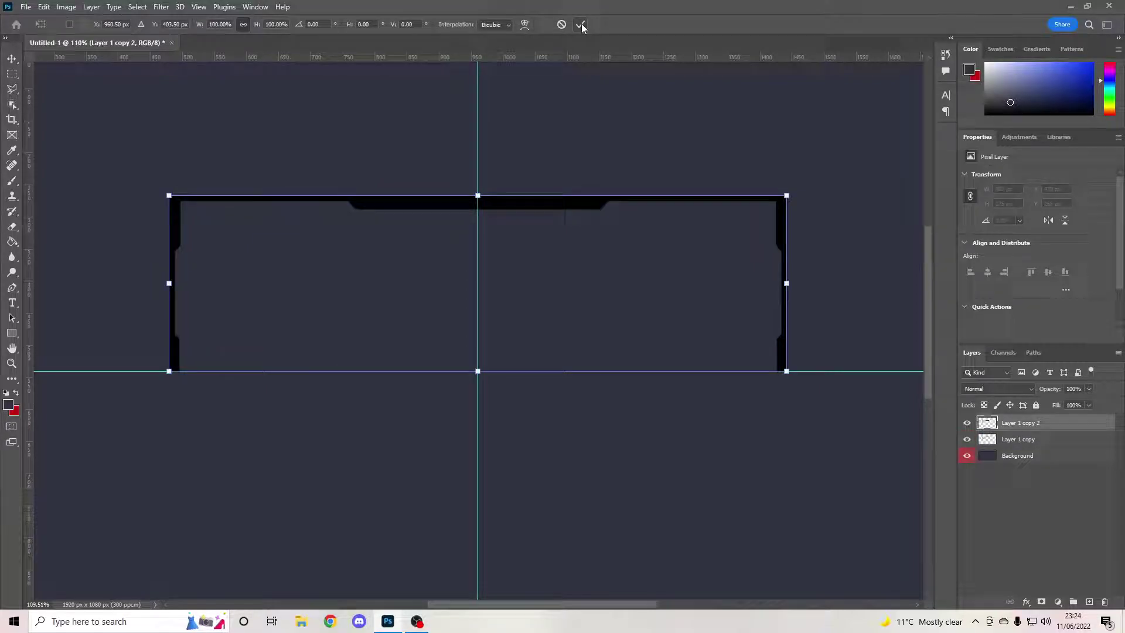
left_click(44, 7)
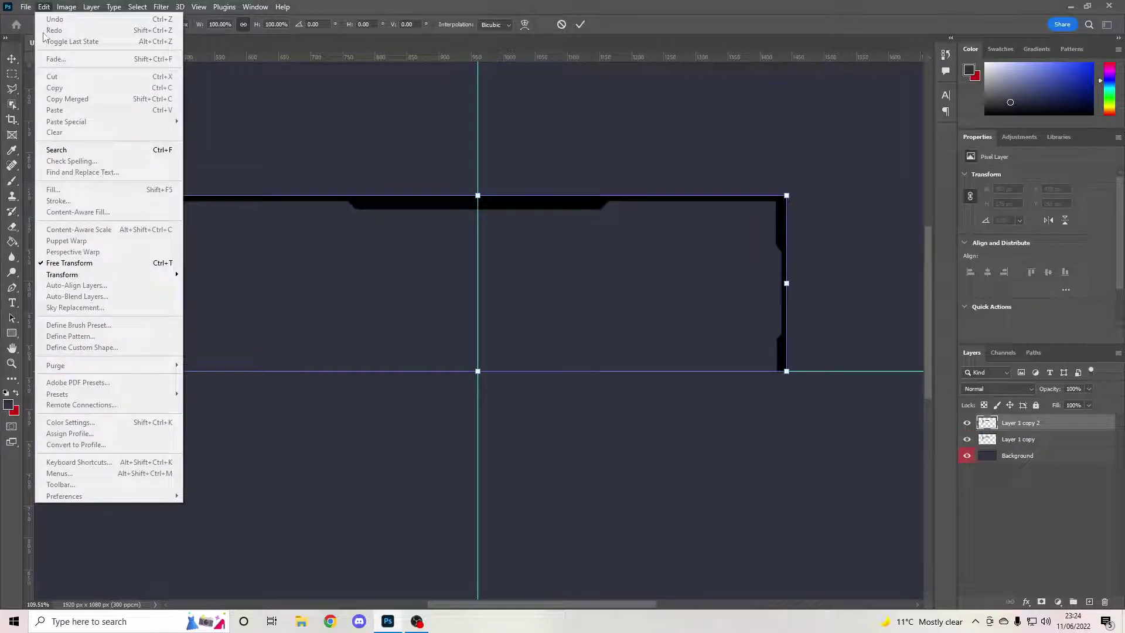
mouse_move(62, 274)
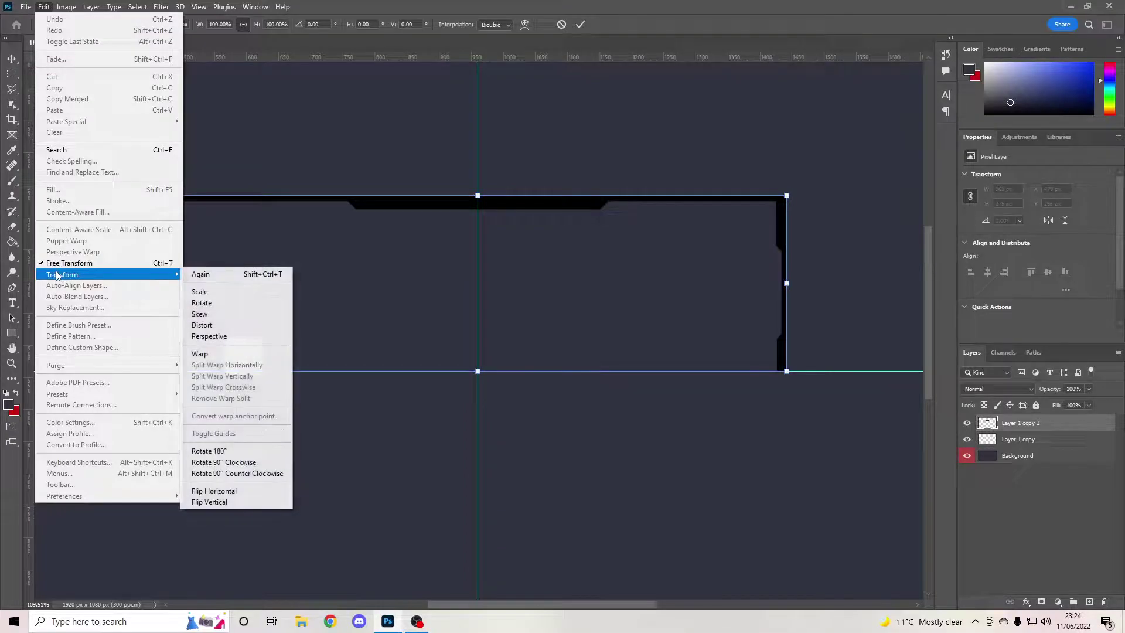
left_click(214, 503)
left_click_drag(337, 268, 318, 444)
left_click(579, 24)
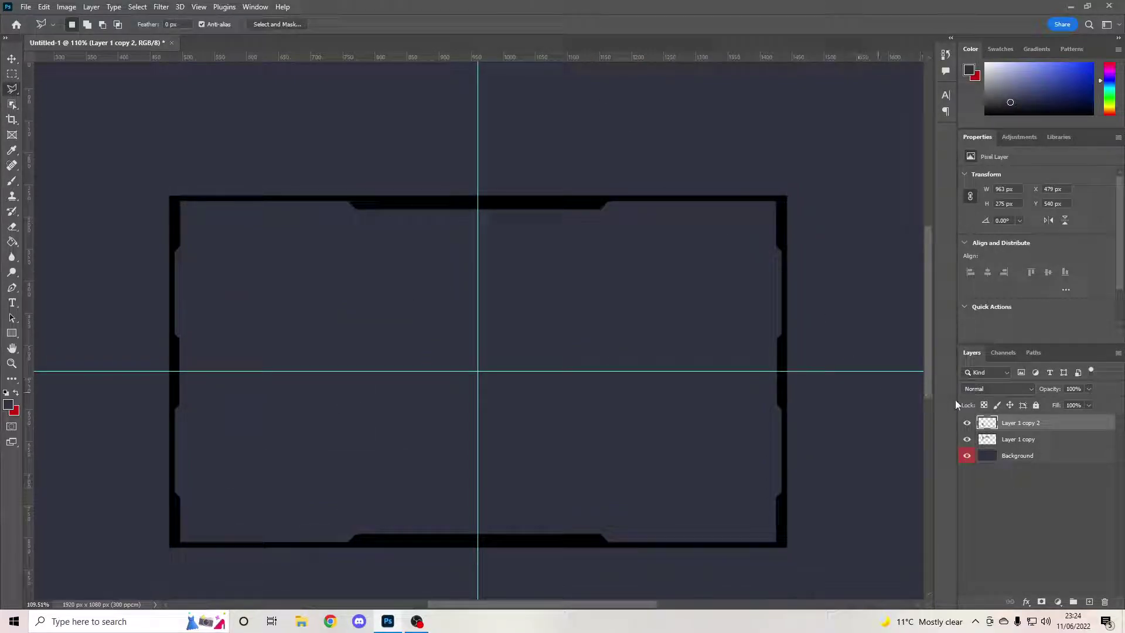
Merge the top and bottom halves of the frame into one layer
left_click(1025, 440, "shift")
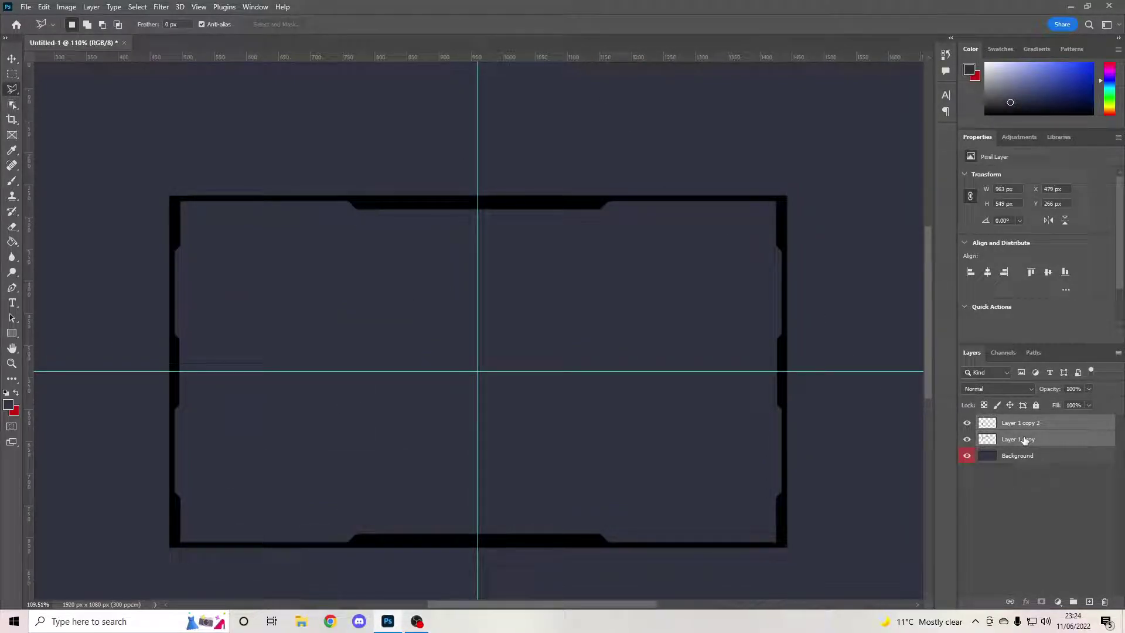
left_click(1023, 437, "ctrl")
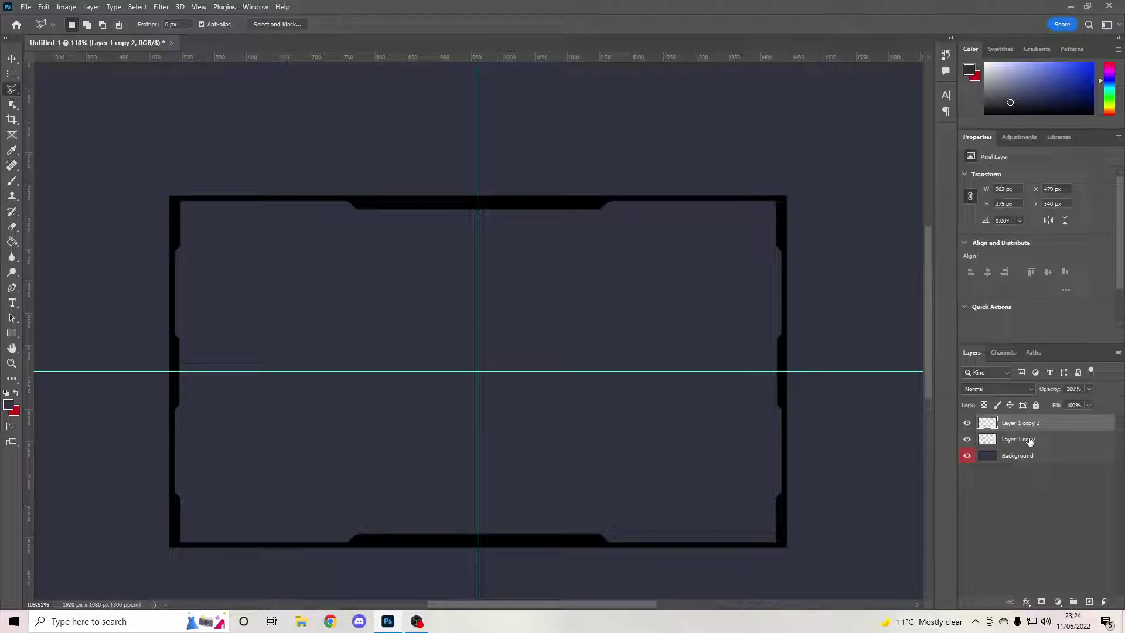
left_click(1029, 440, "shift")
right_click(1029, 441)
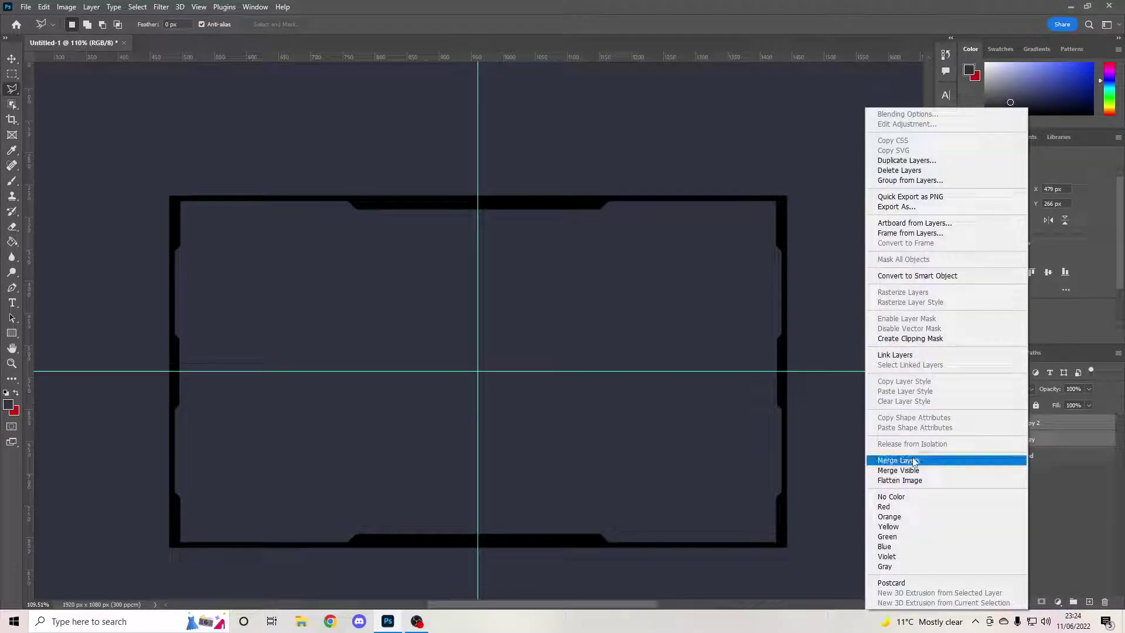
left_click(914, 460)
Rename the merged frame layer "Webcam Base" and give it a green colour label
double_click(1012, 423)
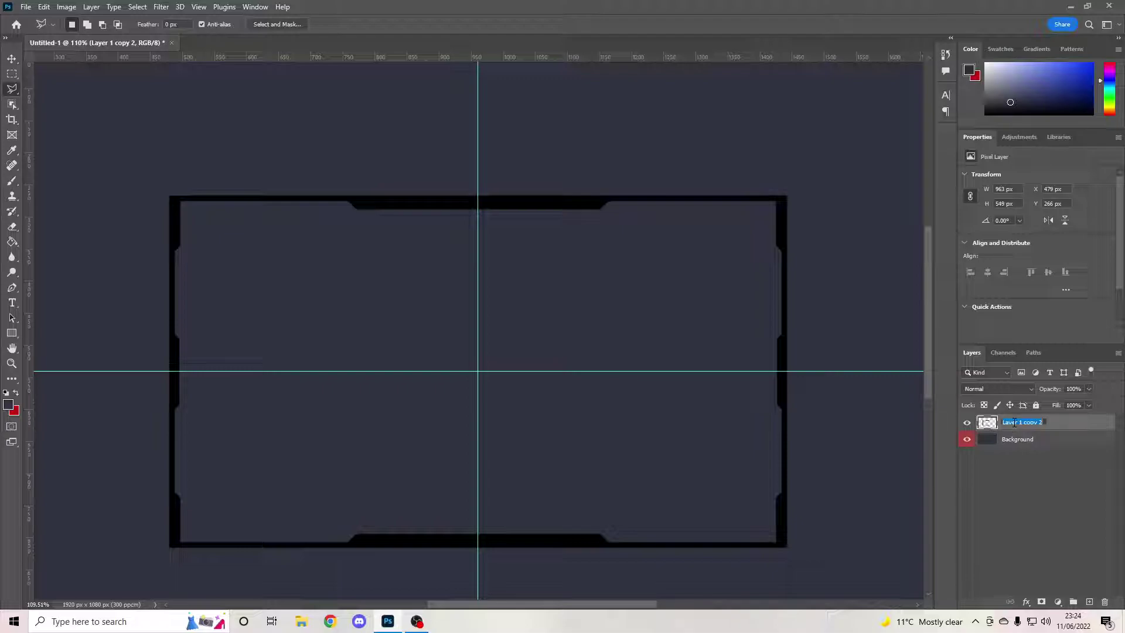
type("Webcam Base")
key("Return")
right_click(1023, 423)
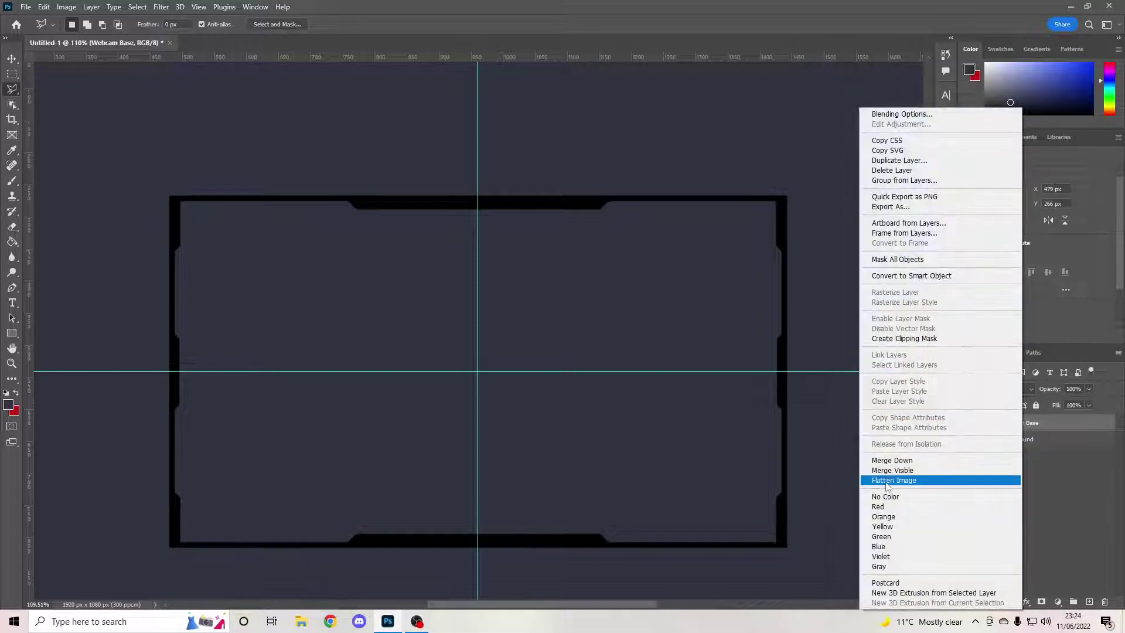
left_click(882, 536)
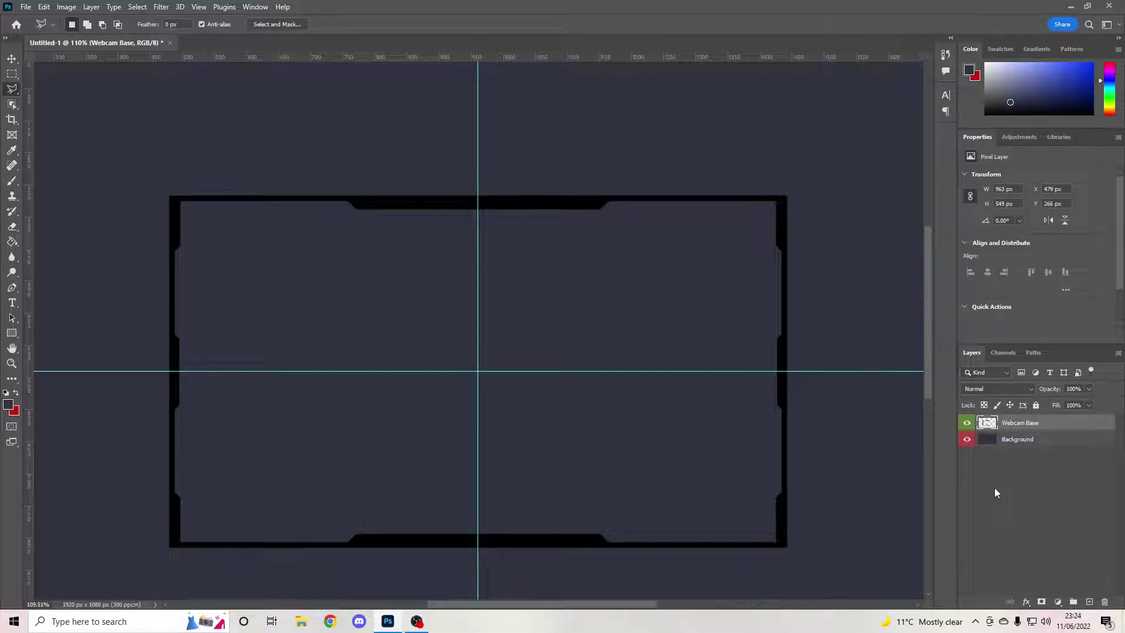
Duplicate the Background layer, scale the copy to about 50%, and move it behind the black frame
left_click(1022, 446)
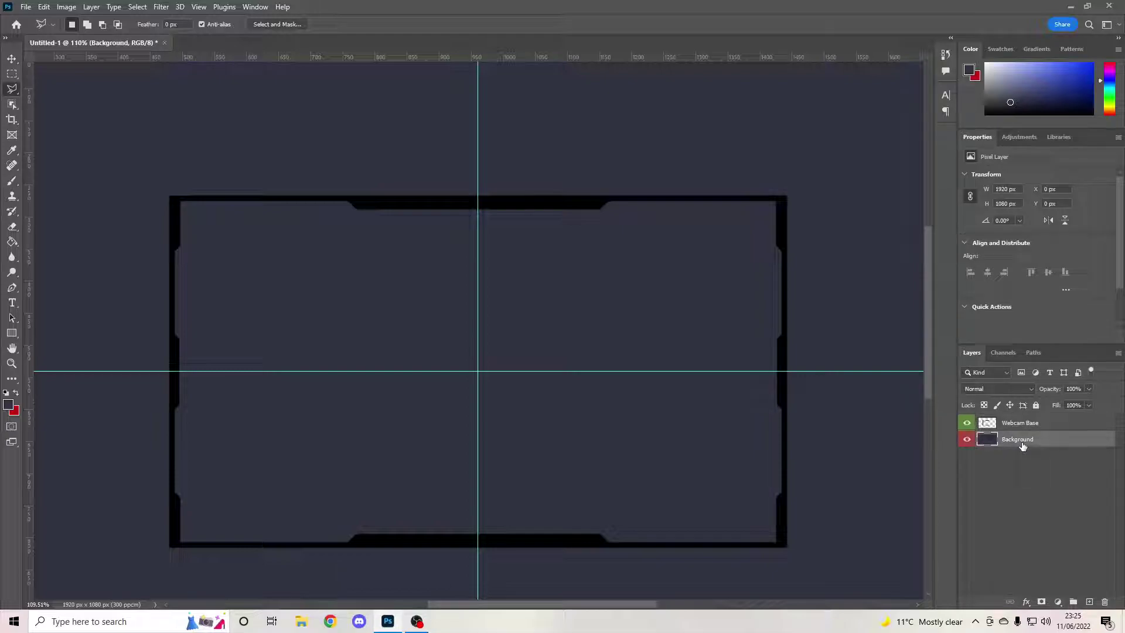
scroll(644, 496, "down", 2)
scroll(575, 369, "down", 2)
scroll(610, 374, "up", 2)
scroll(511, 351, "down", 2)
scroll(504, 364, "up", 2)
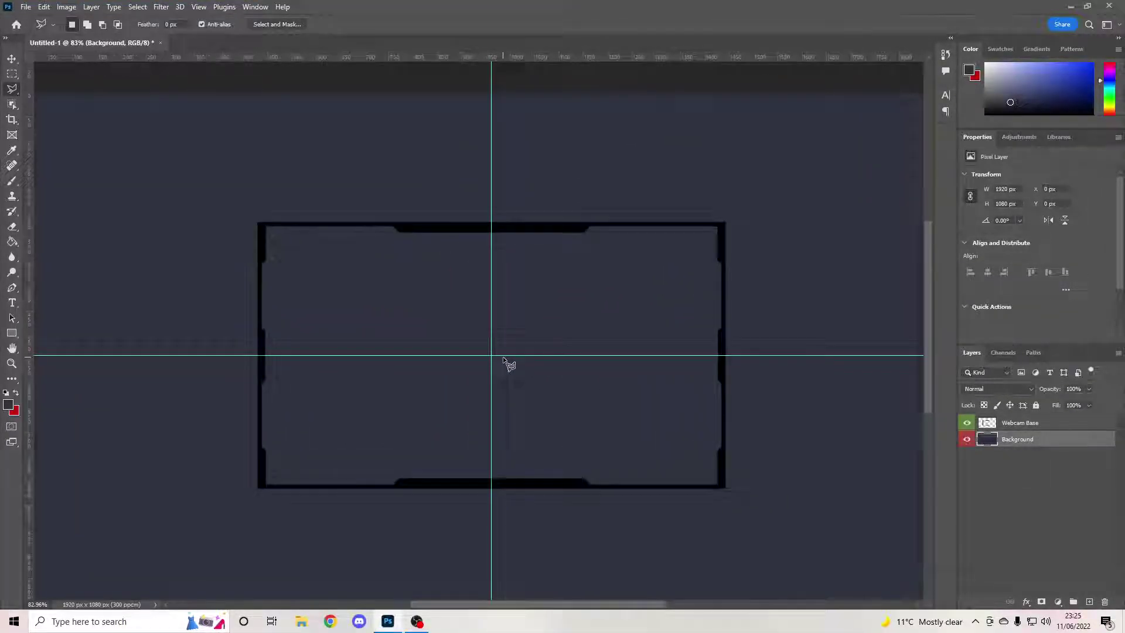
scroll(504, 363, "down", 2)
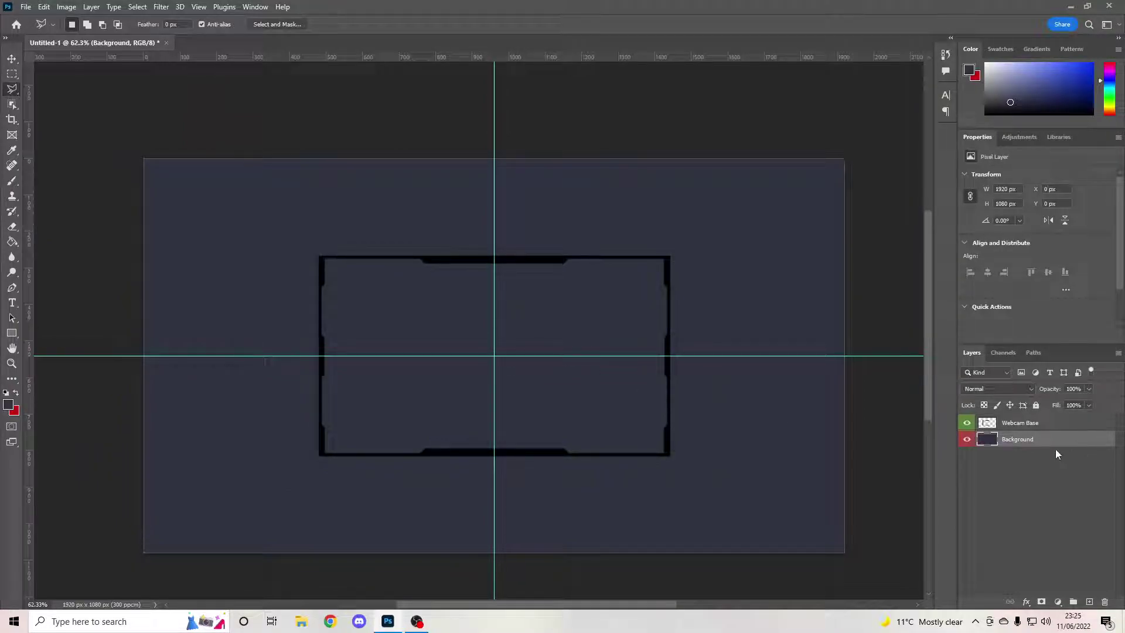
key("ctrl+j")
key("ctrl+t")
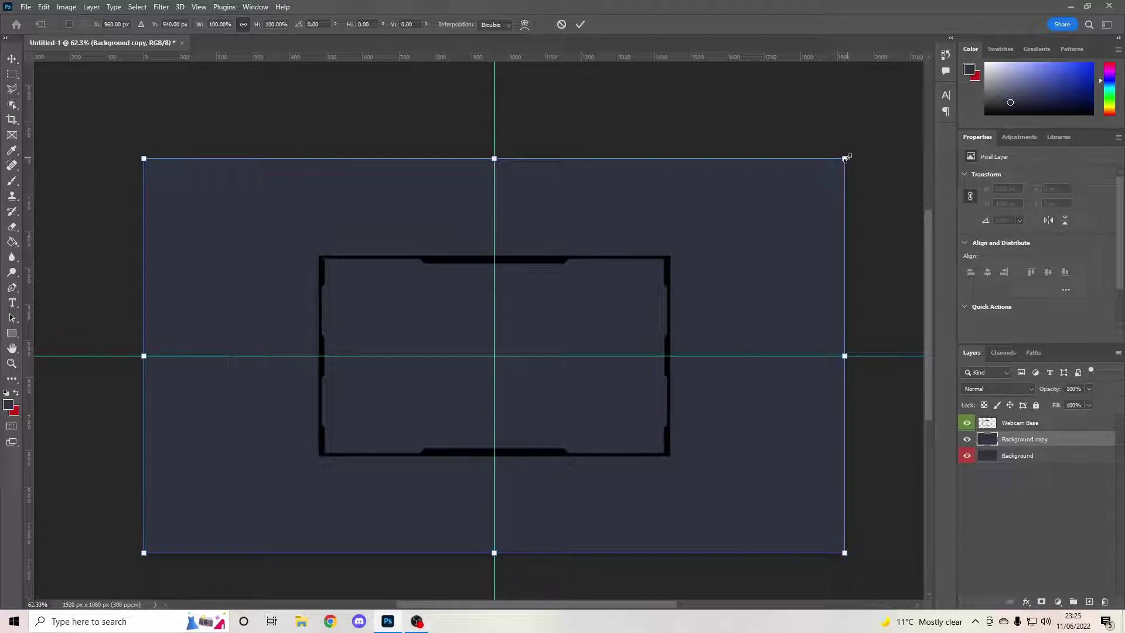
left_click_drag(845, 157, 497, 359)
left_click_drag(393, 418, 573, 327)
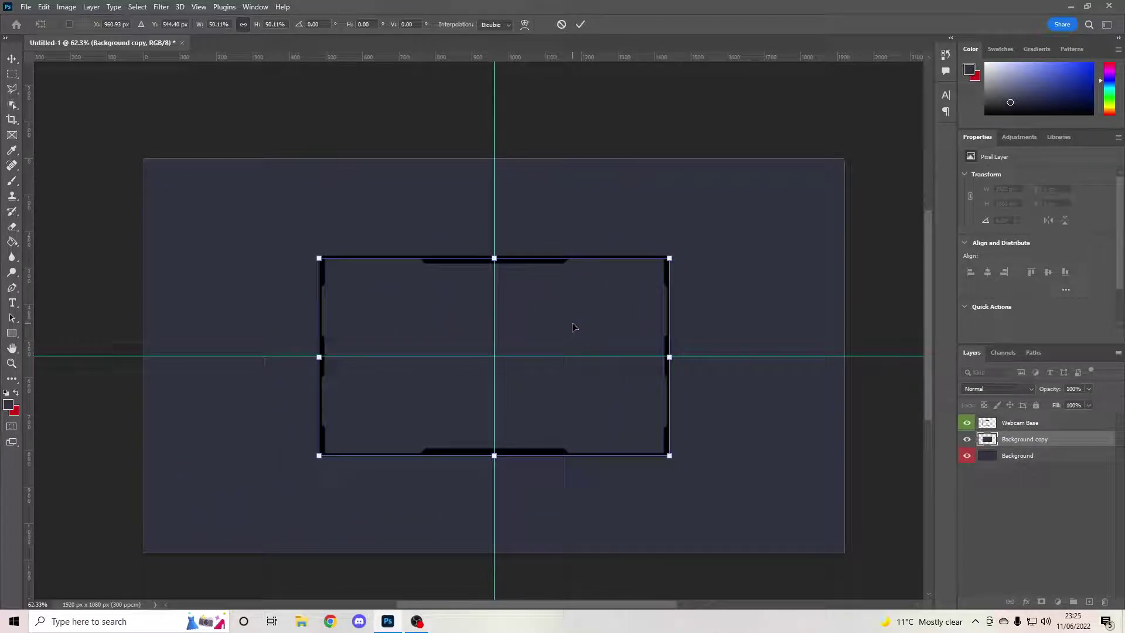
Nudge the scaled background copy up and slightly left to X 478 px, Y 271 px, and apply the transform
key("Up")
key("Up")
key("Up")
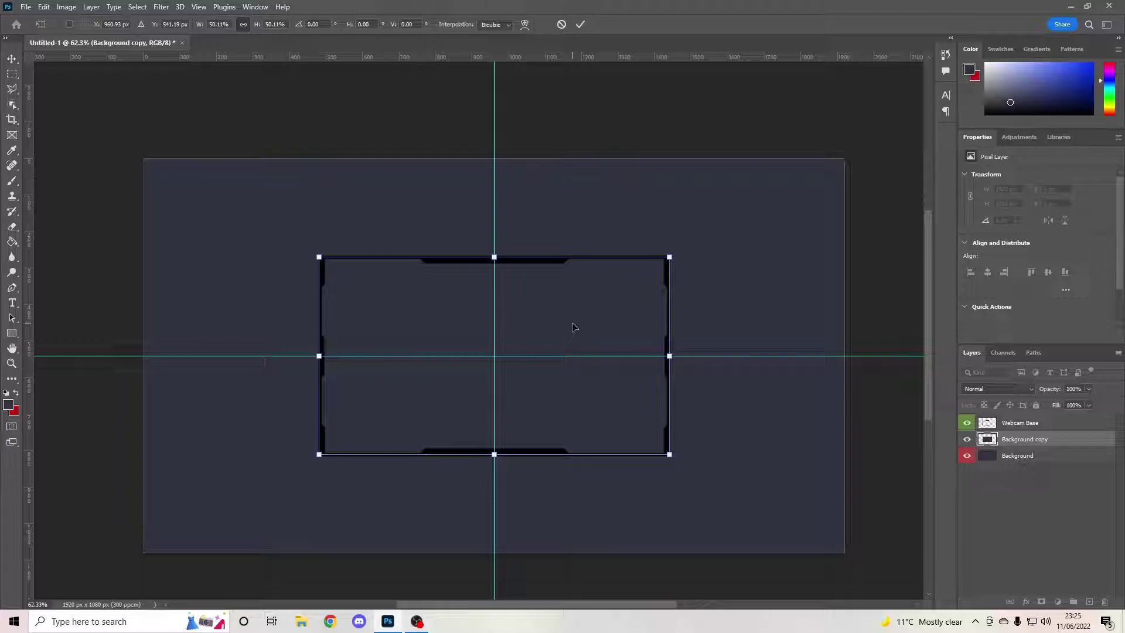
key("Left")
left_click(584, 25)
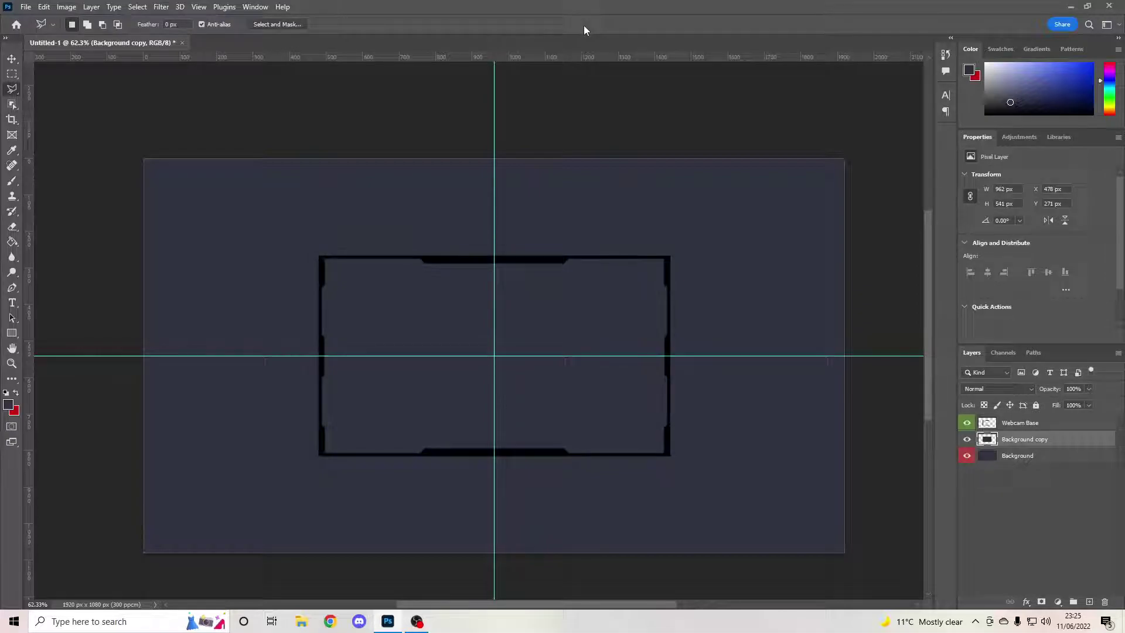
Darken the background copy inside the frame with Hue/Saturation by setting Lightness to -44
key("ctrl+u")
left_click_drag(519, 266, 506, 270)
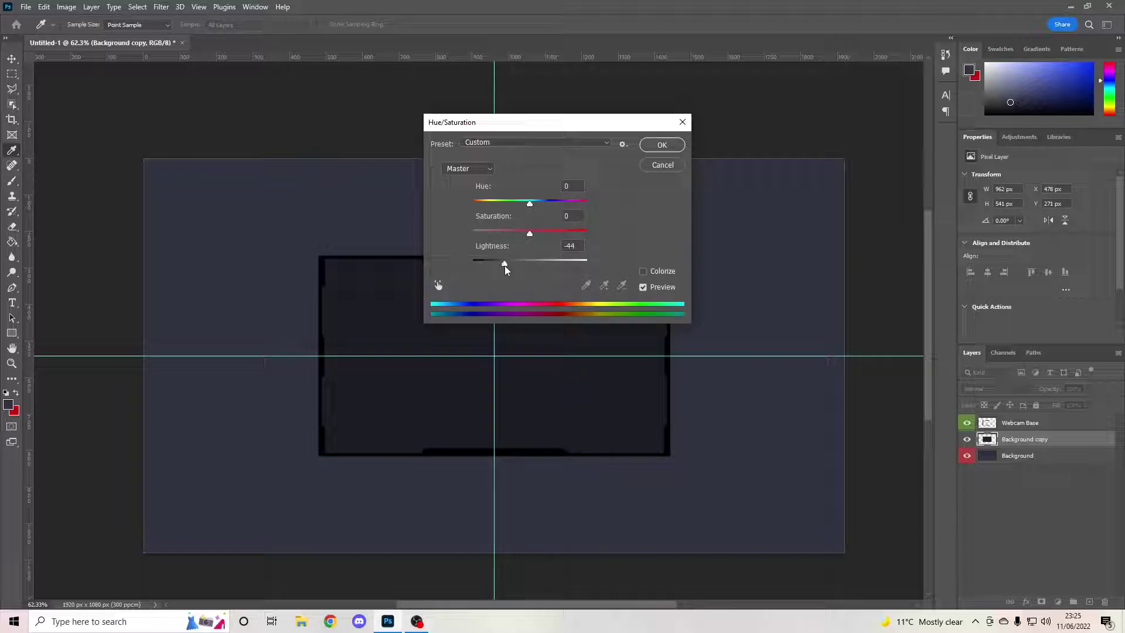
left_click(661, 145)
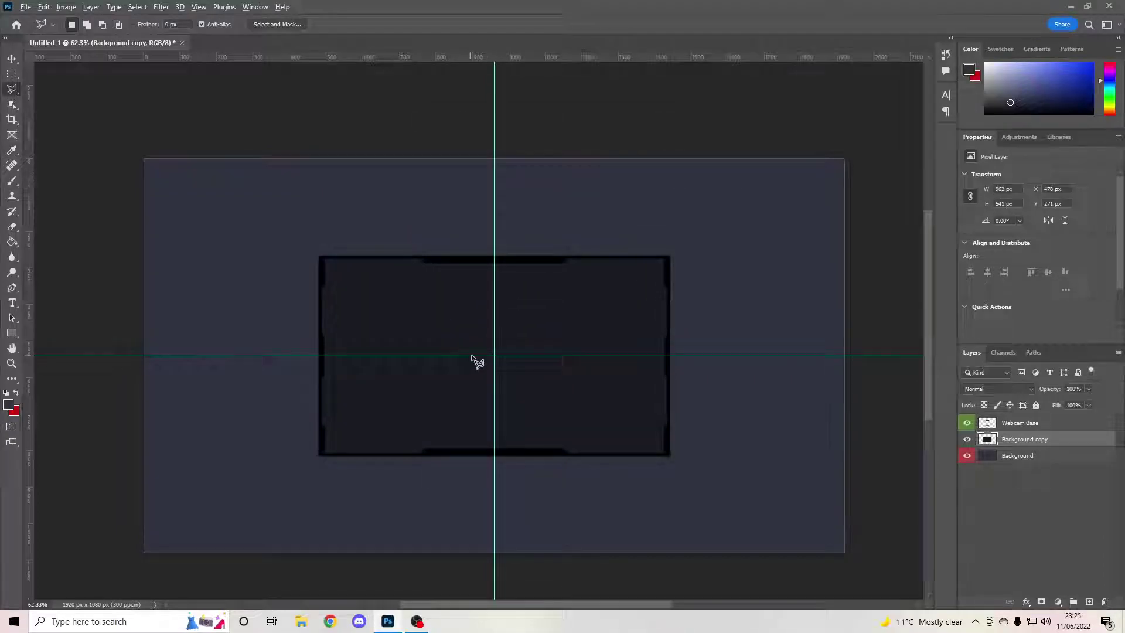
Lighten the background copy to a mid grey with Hue/Saturation by setting Lightness to about +29
scroll(473, 362, "up", 3)
scroll(519, 303, "up", 2)
scroll(482, 301, "down", 5)
scroll(492, 339, "up", 2)
scroll(492, 337, "up", 4)
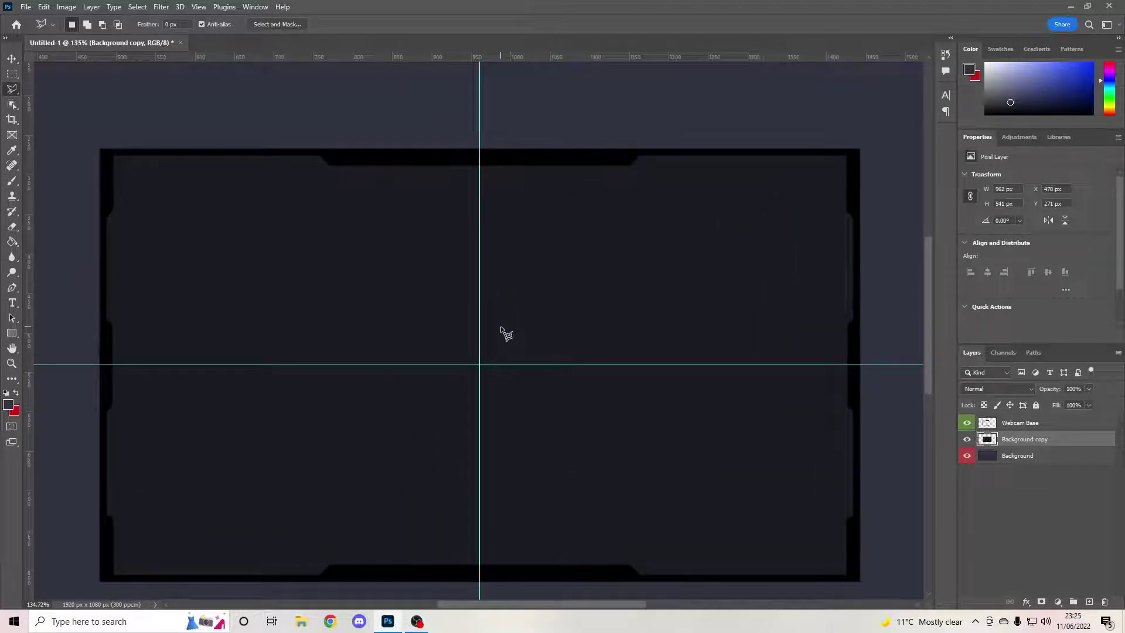
key("ctrl+u")
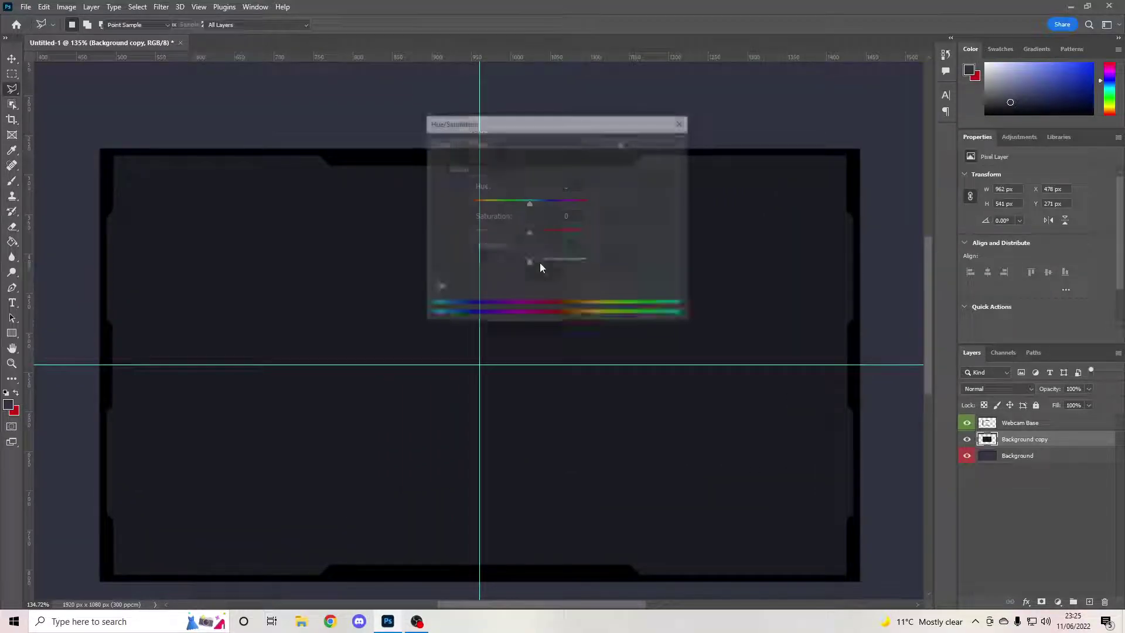
left_click_drag(517, 268, 545, 263)
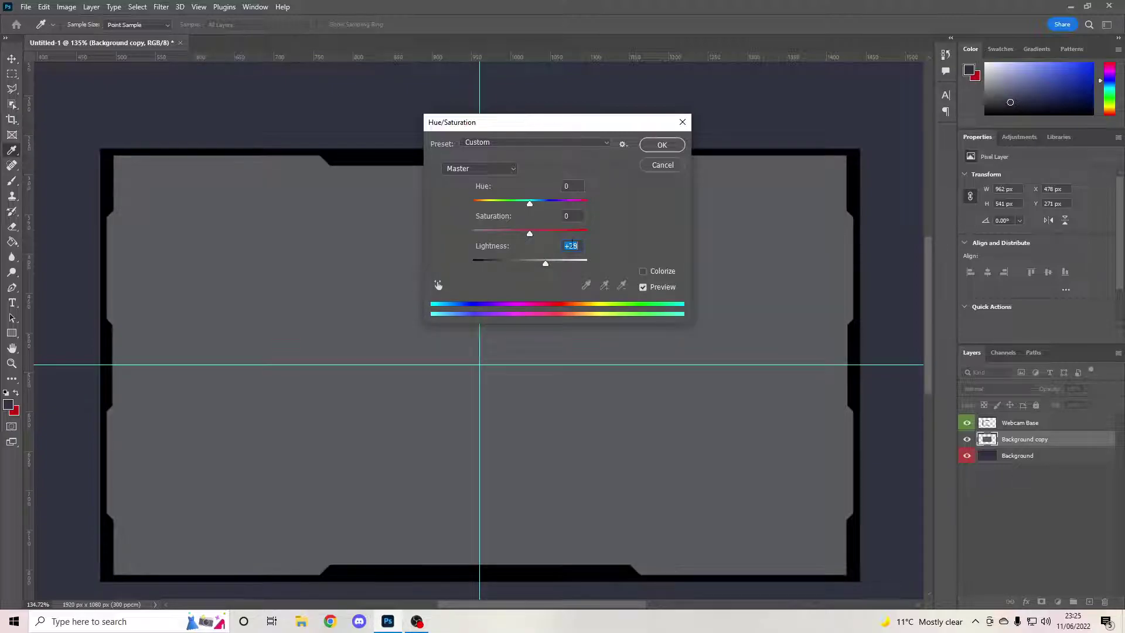
left_click(661, 144)
Shift the grey background copy one pixel right to X 479 px using the Move tool
key("l")
scroll(287, 267, "down", 2)
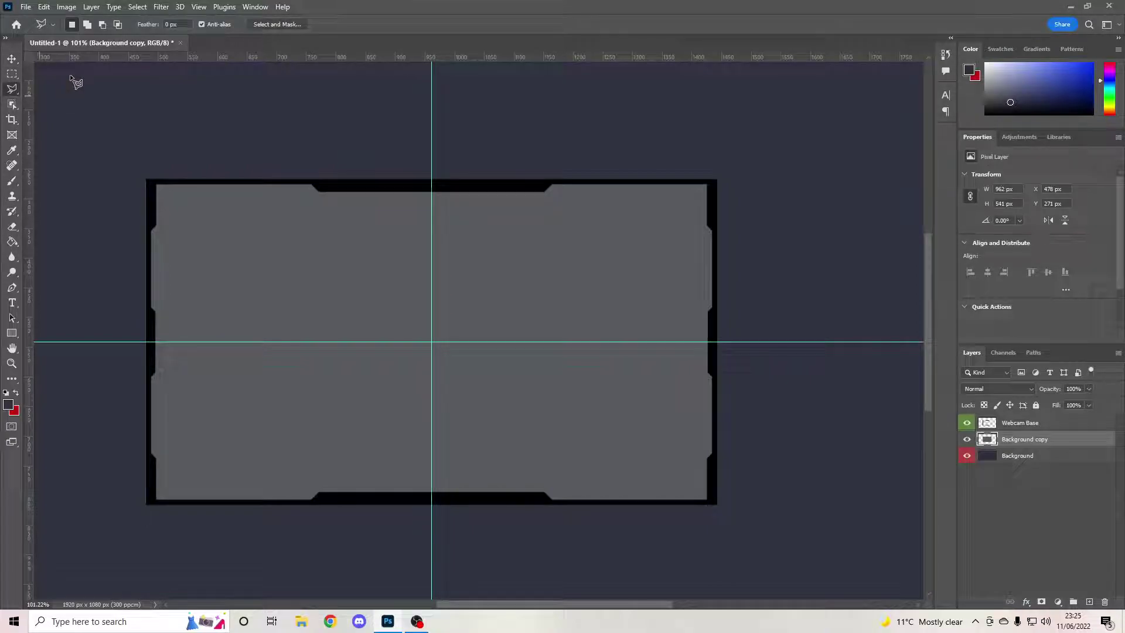
left_click(13, 60)
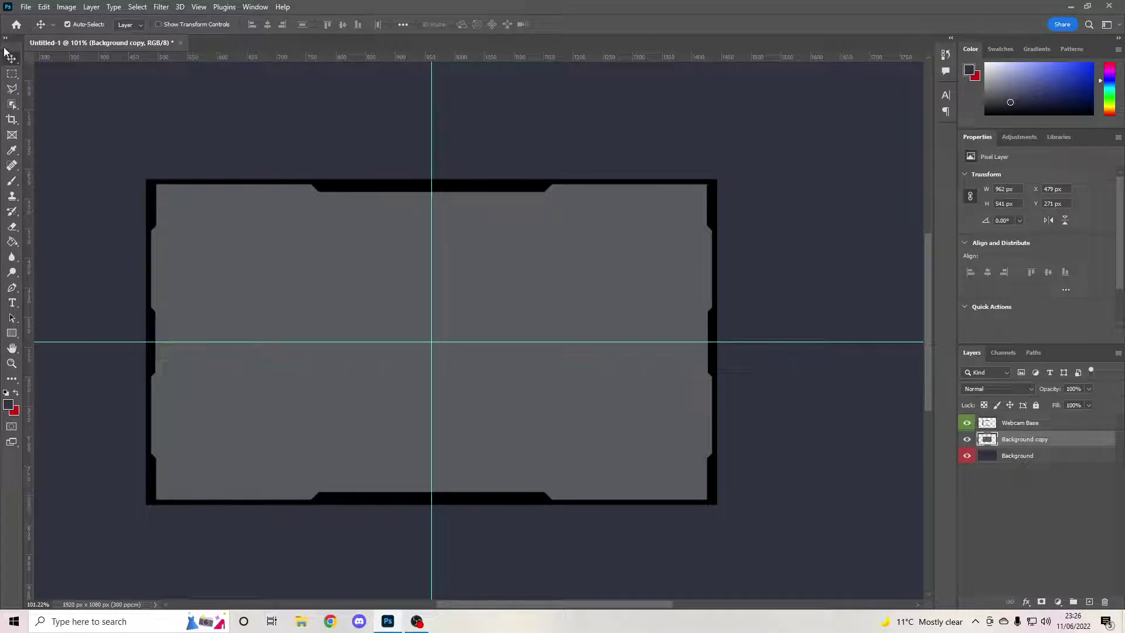
Add an Inner Glow layer style to the Webcam Base layer with Overlay blend mode and 100% opacity
left_click(1018, 424)
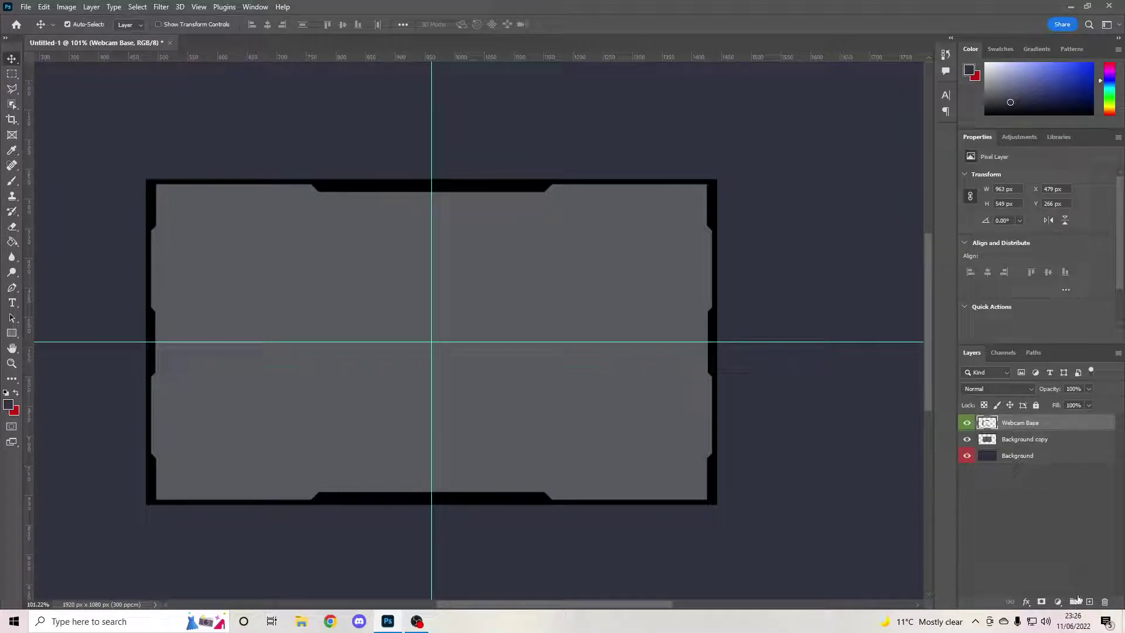
double_click(1052, 427)
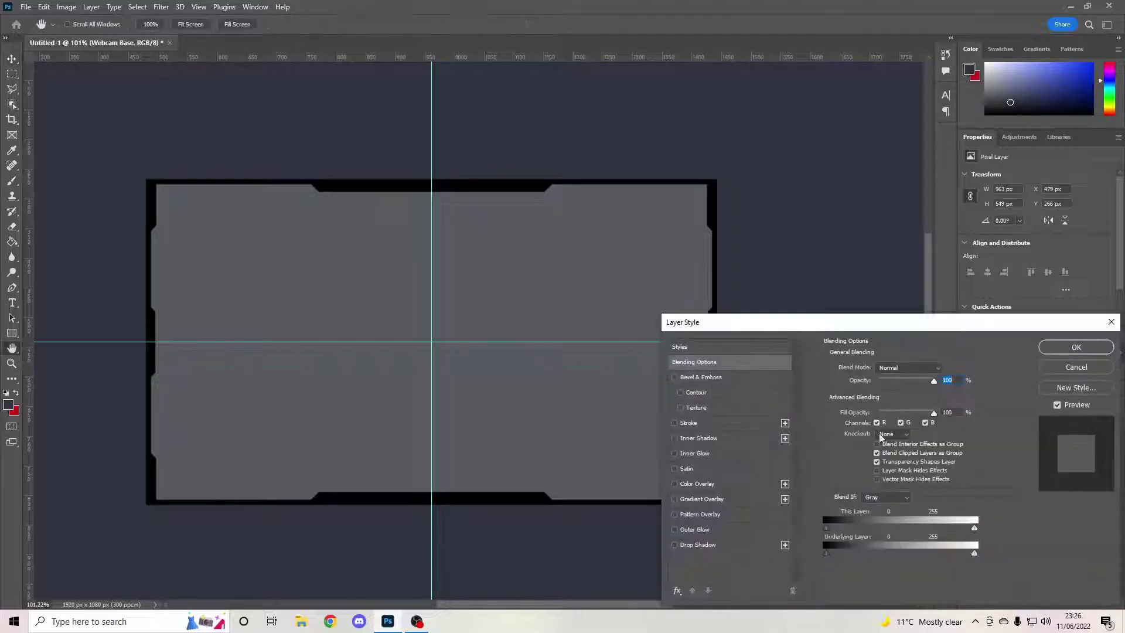
left_click(674, 454)
left_click(687, 454)
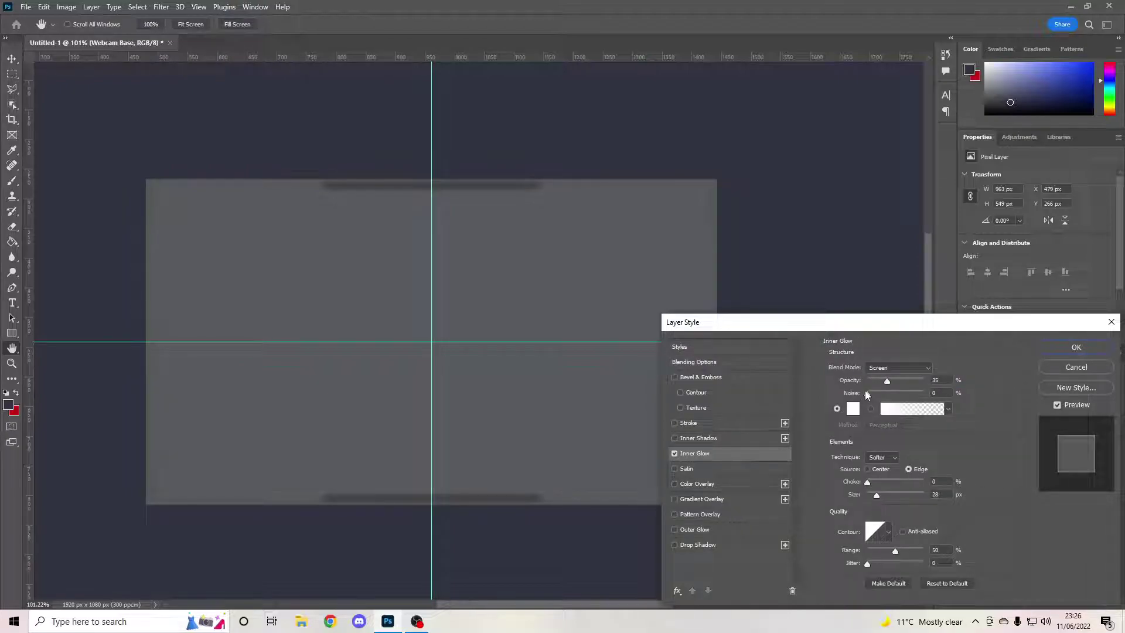
left_click(882, 367)
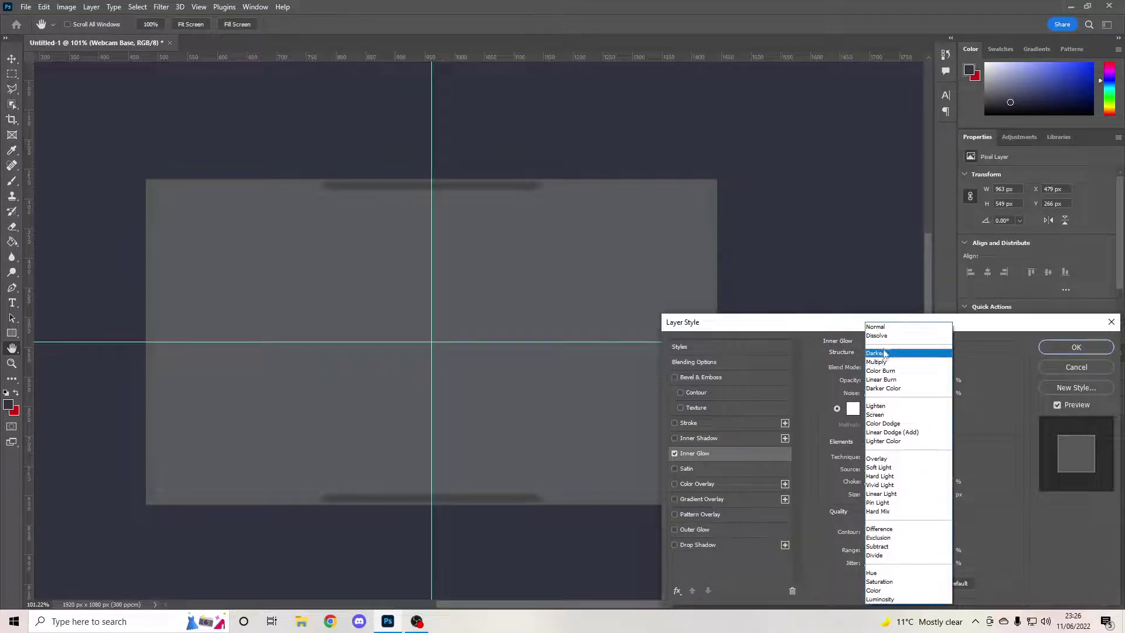
left_click(888, 459)
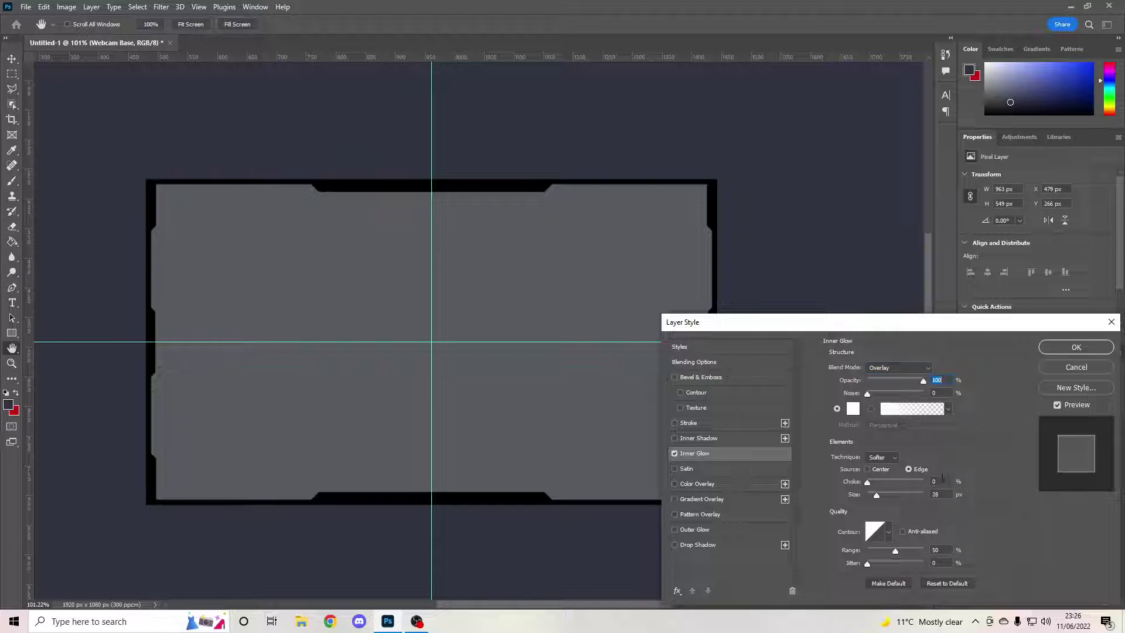
Set the inner glow's size to 3 px and its contour to Cone
left_click(943, 493)
key("Down")
key("Down")
key("Down")
key("Down")
key("Down")
key("Down")
key("Down")
key("Down")
key("Down")
key("Down")
key("Down")
key("Down")
key("Down")
key("Down")
key("Down")
key("Down")
left_click(886, 533)
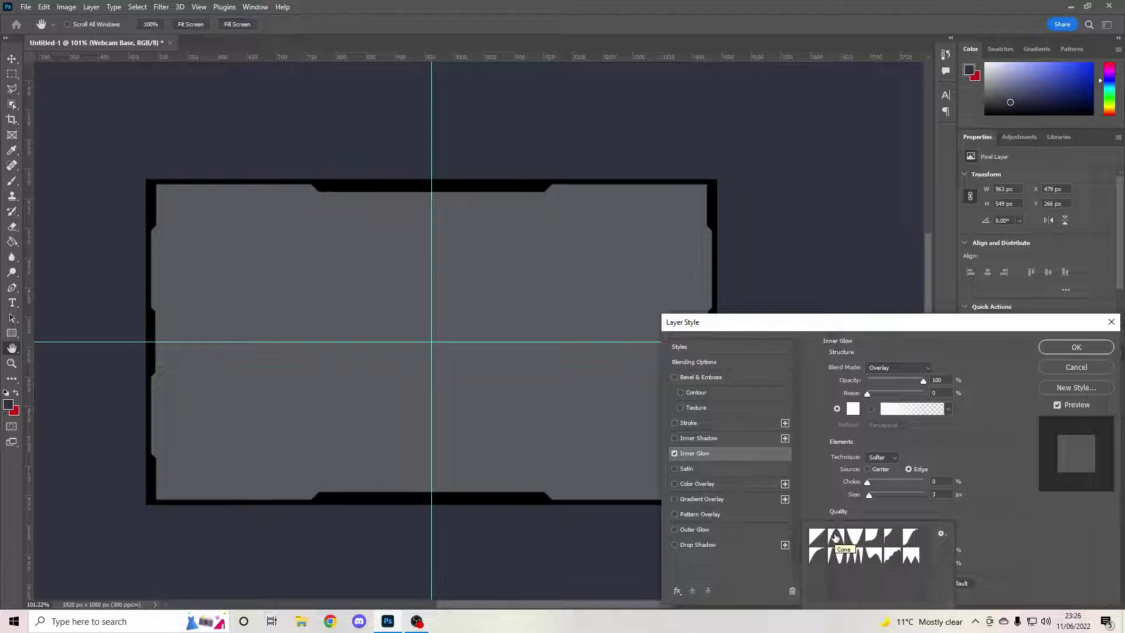
double_click(835, 537)
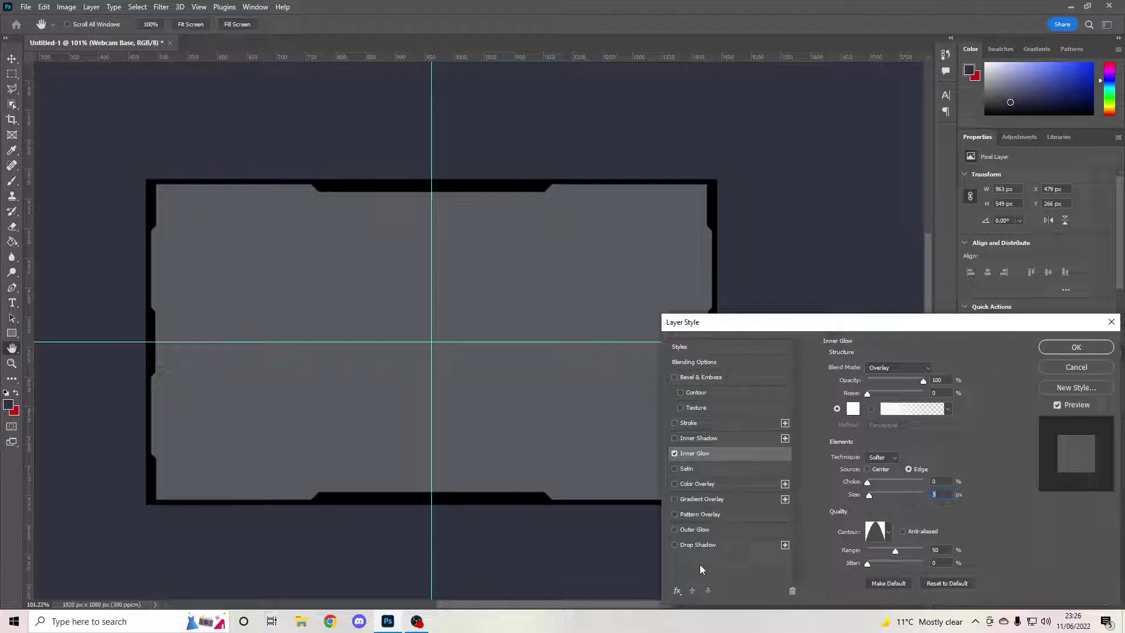
Add a Drop Shadow to the Webcam Base layer with 100% opacity, 0% spread and 4 px size
left_click(689, 544)
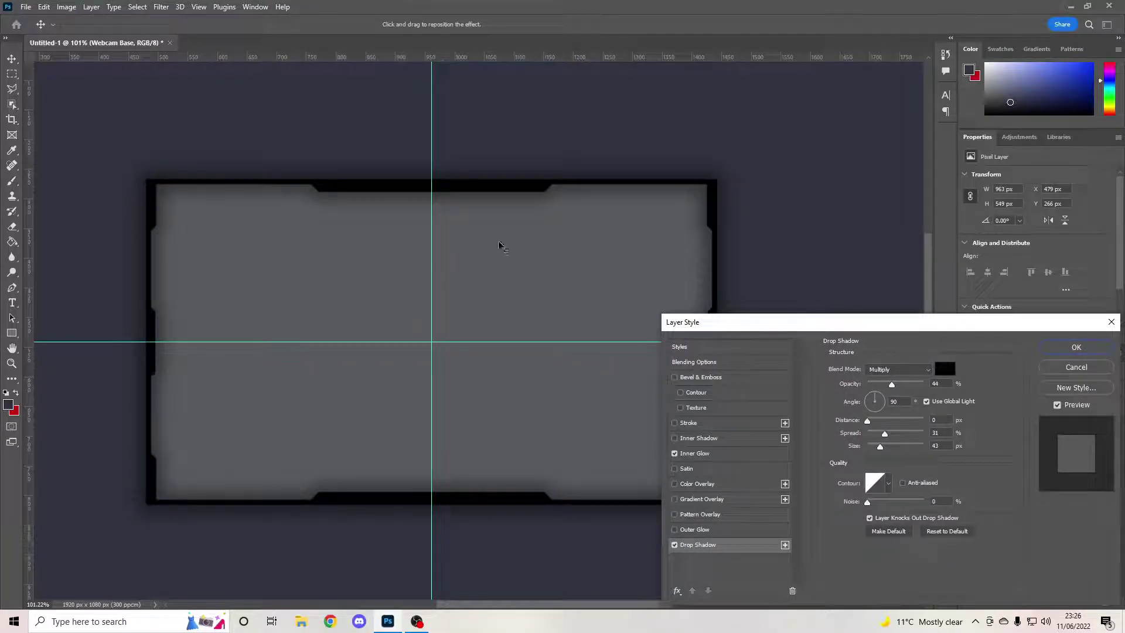
left_click_drag(893, 387, 938, 384)
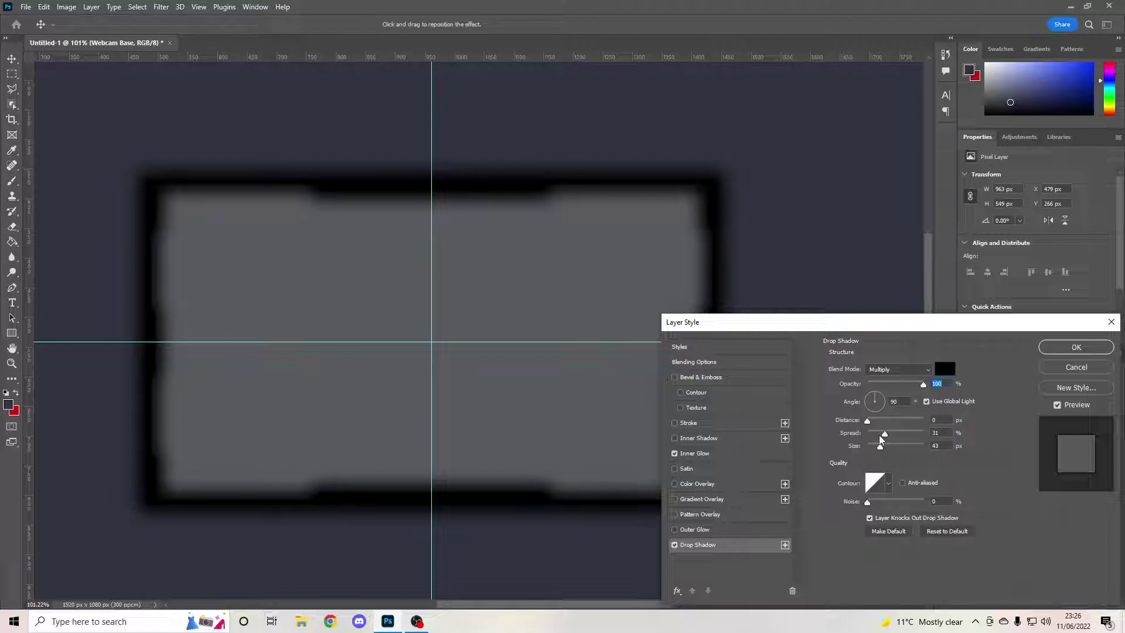
left_click_drag(879, 435, 868, 437)
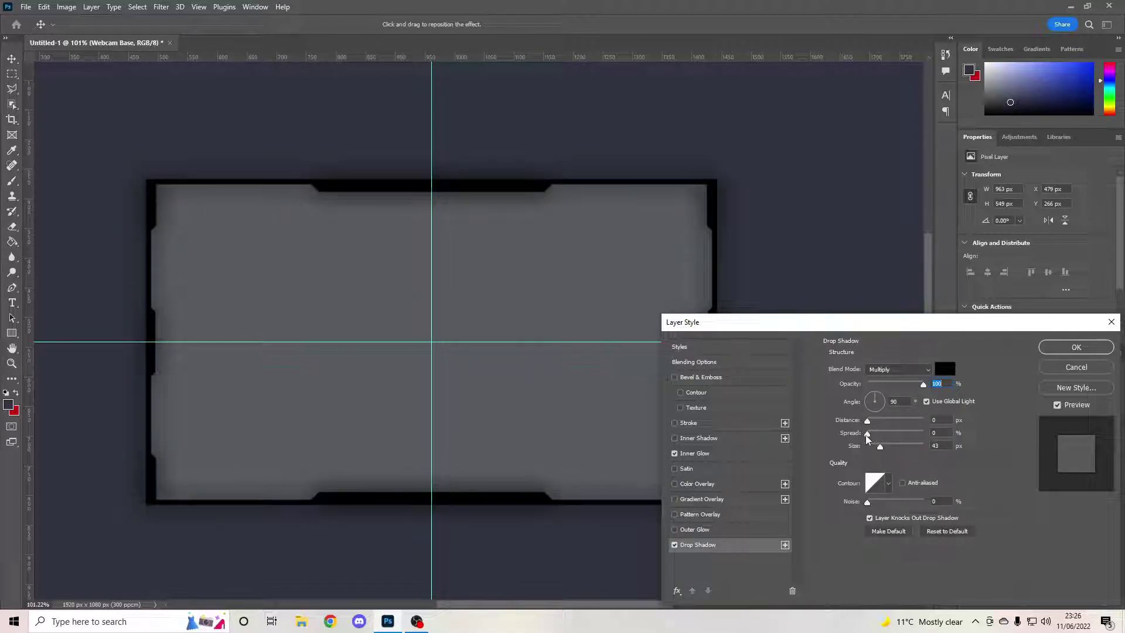
left_click_drag(880, 446, 870, 450)
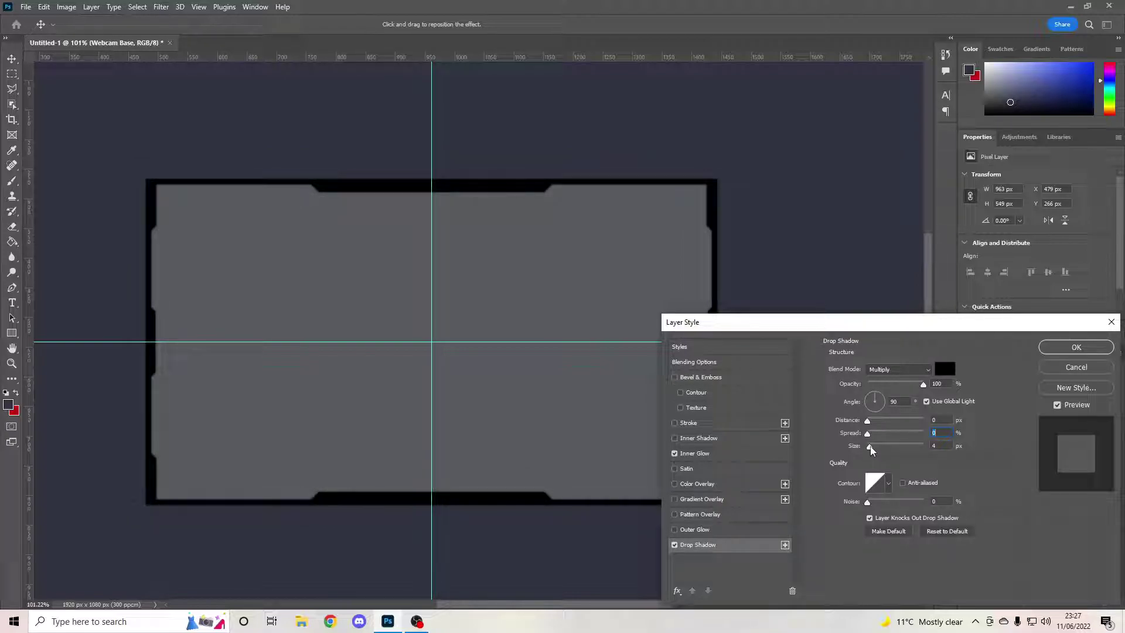
Set the drop shadow's distance to 3 px, lower its opacity slightly, and apply the layer style
left_click(936, 420)
key("Up")
key("Up")
key("Up")
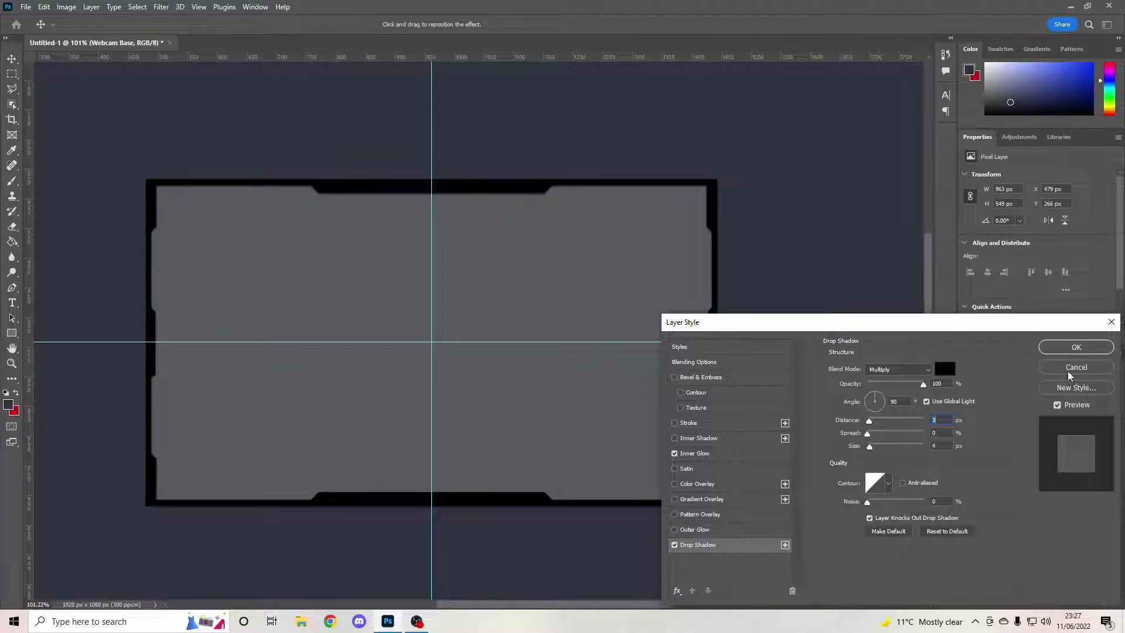
left_click_drag(923, 387, 919, 390)
left_click(1060, 350)
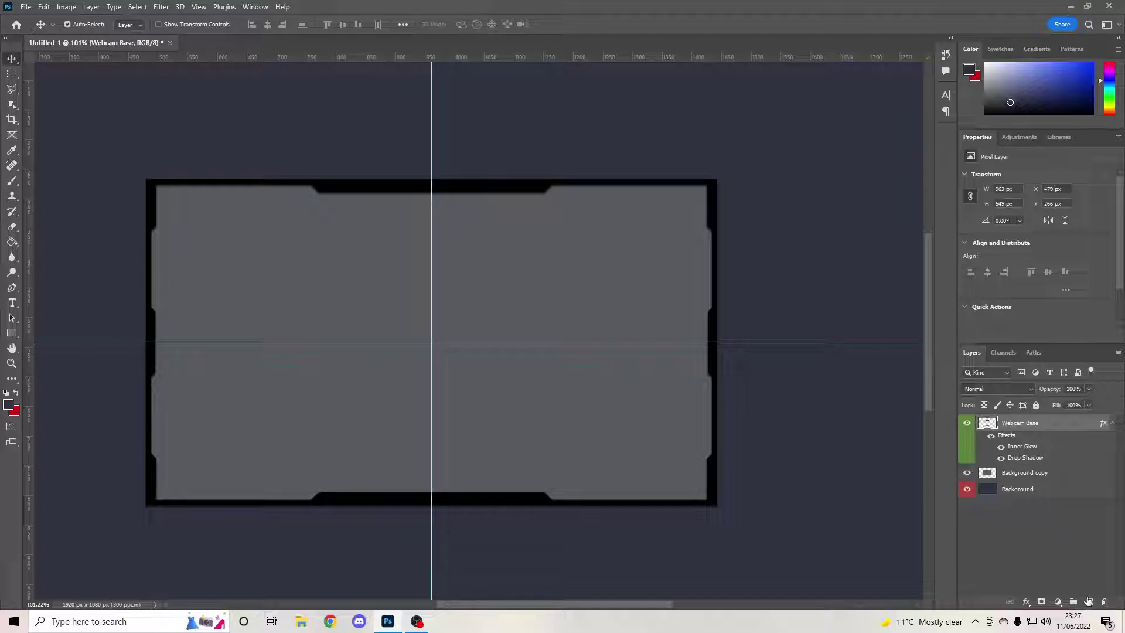
Create a new layer above Webcam Base and clip it to that layer
left_click(1088, 601)
right_click(1012, 423)
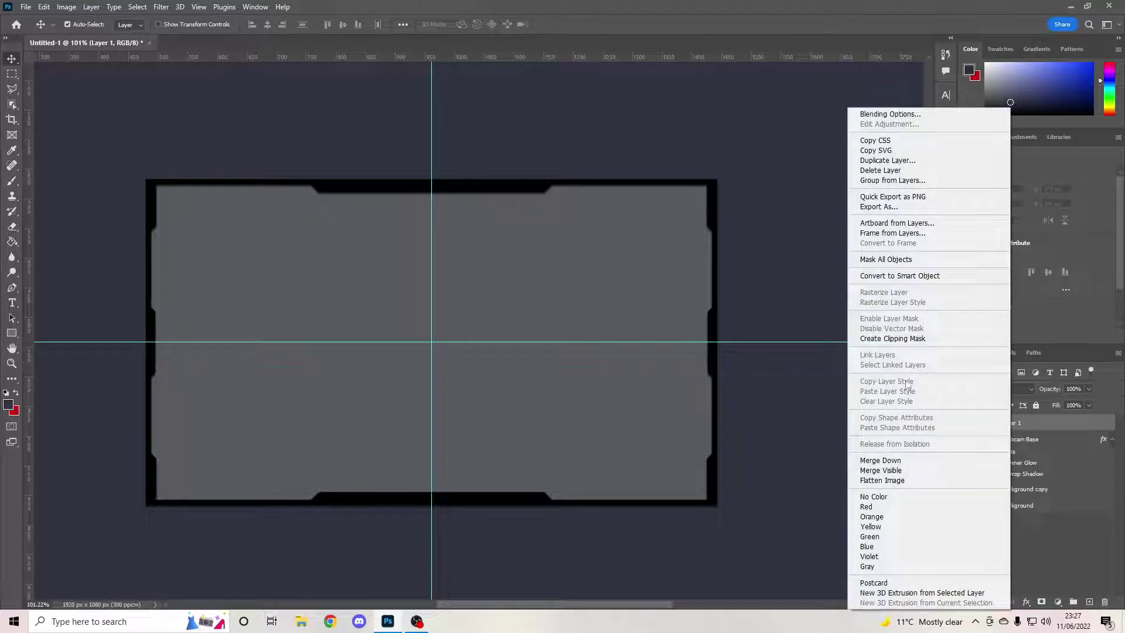
left_click(879, 339)
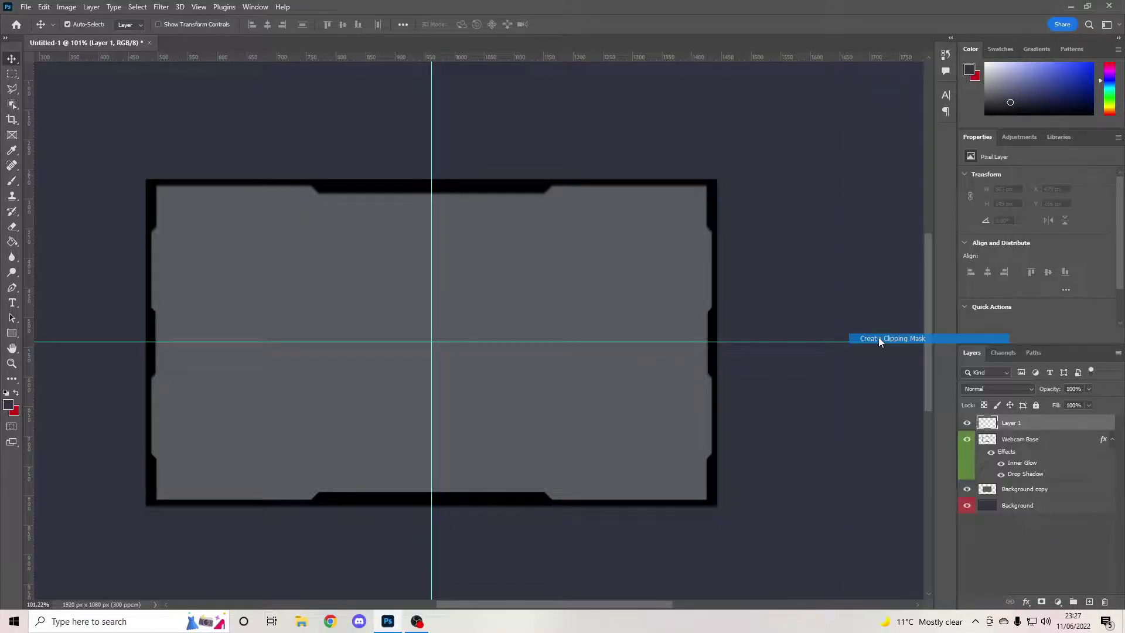
Switch to the Brush tool with red as the foreground colour and reshape the flattened tip into a circle
left_click(11, 183)
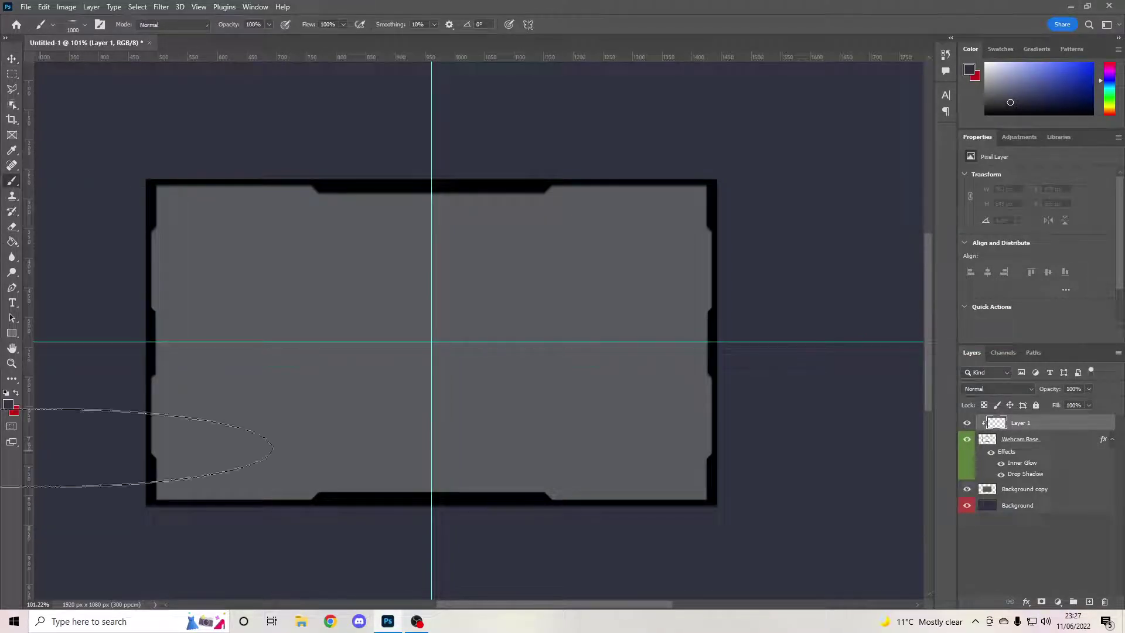
left_click(15, 393)
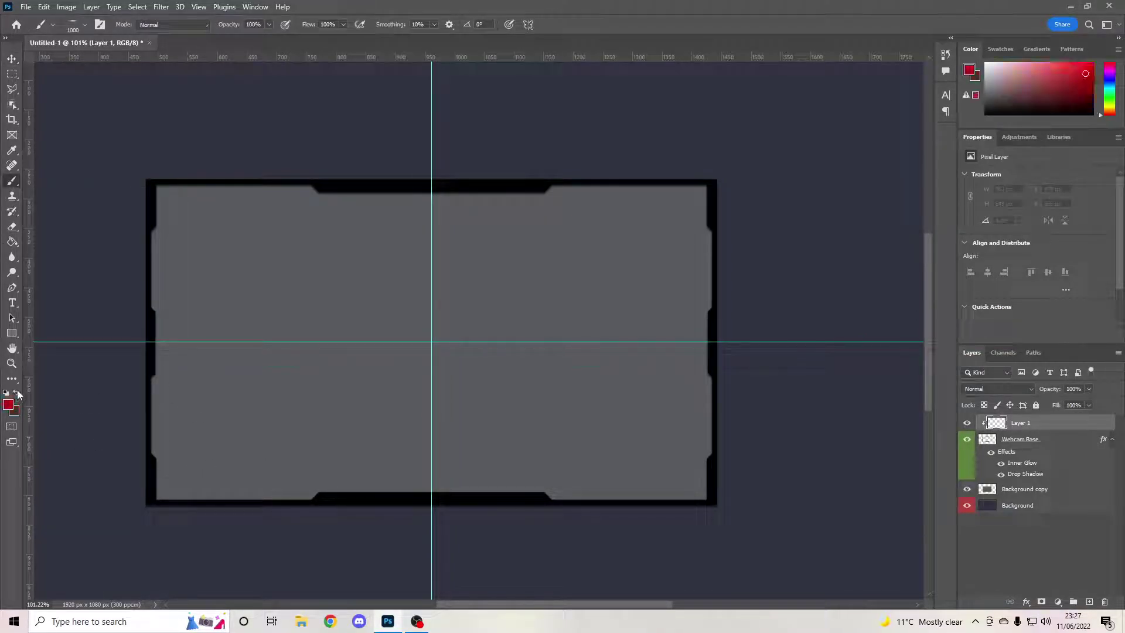
left_click(85, 25)
left_click_drag(35, 69, 24, 82)
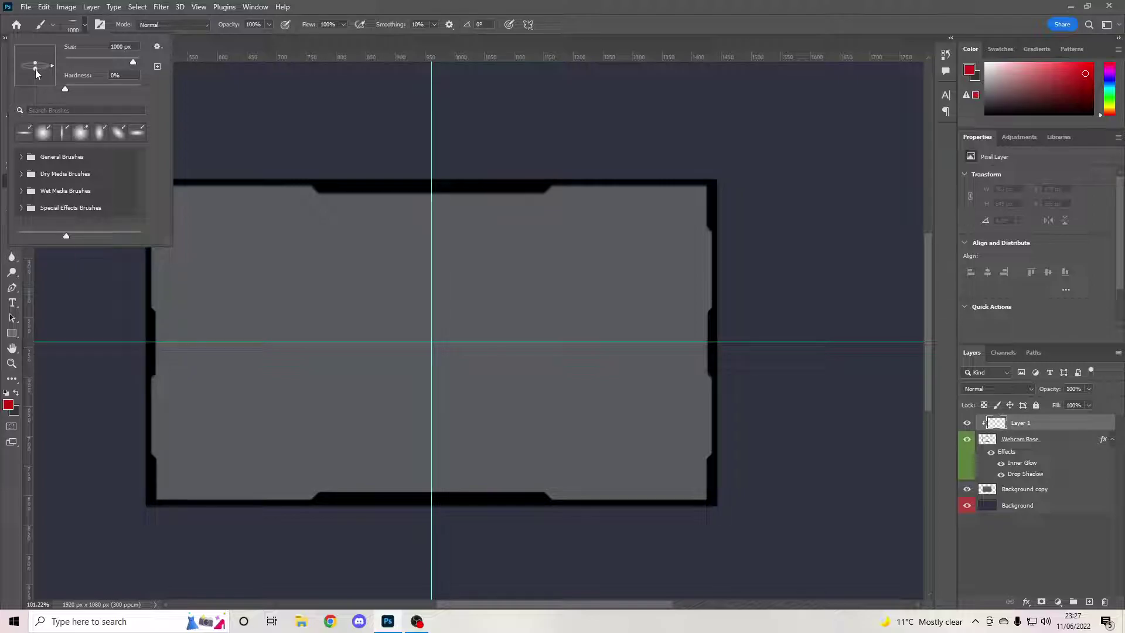
left_click_drag(36, 84, 36, 91)
left_click(81, 27)
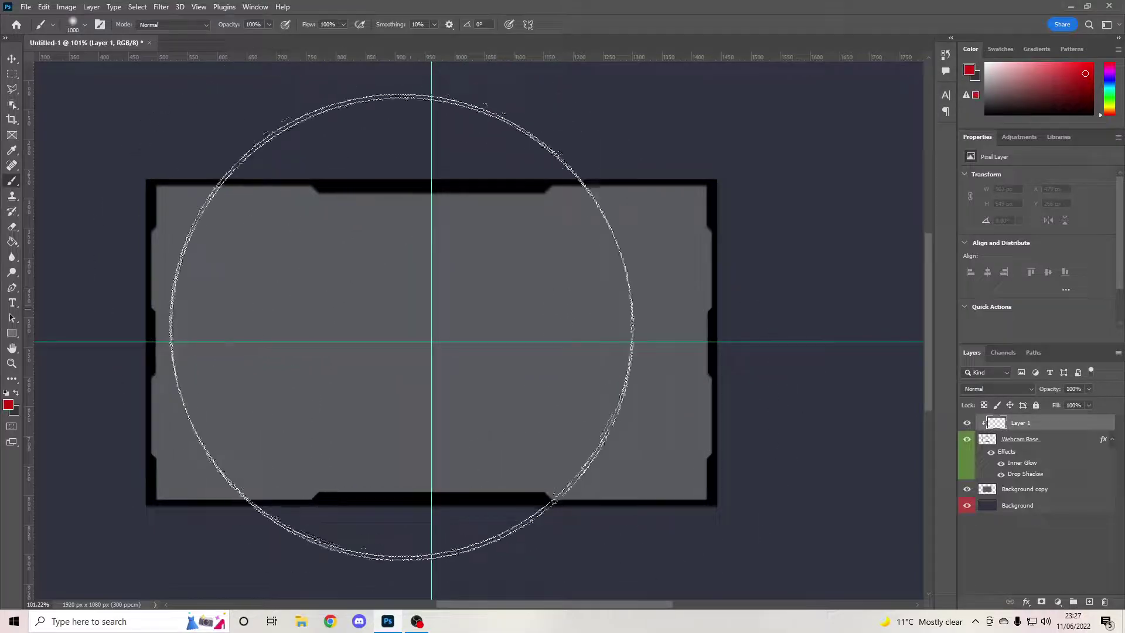
Try a narrow elliptical brush tip tilted to about -126°
left_click(85, 26)
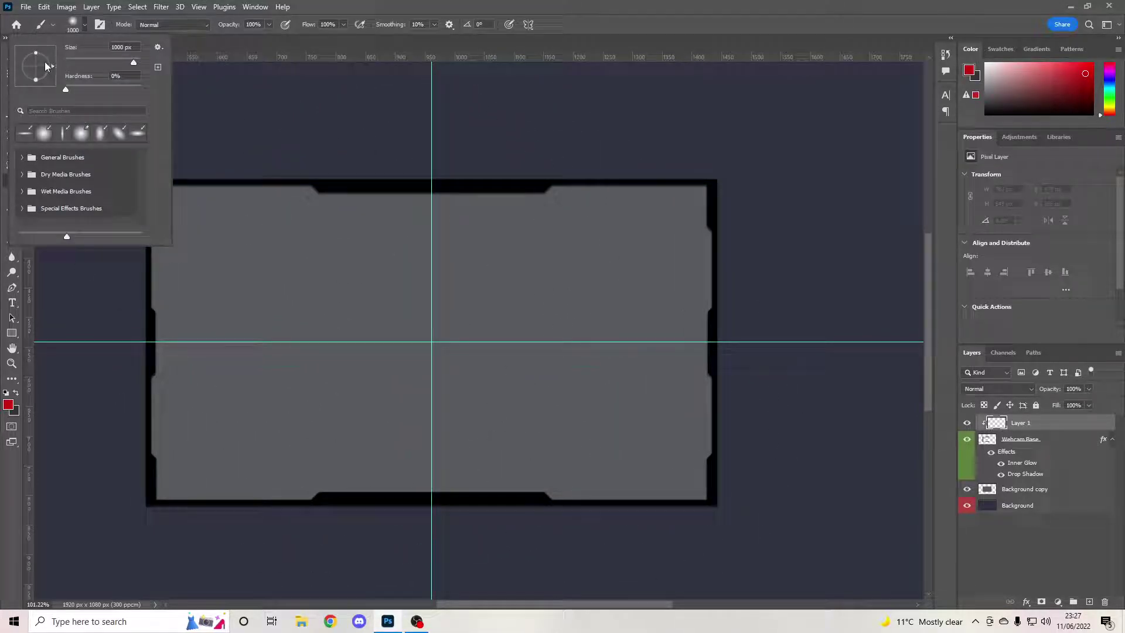
left_click_drag(52, 65, 26, 81)
left_click_drag(37, 70, 31, 67)
left_click(75, 26)
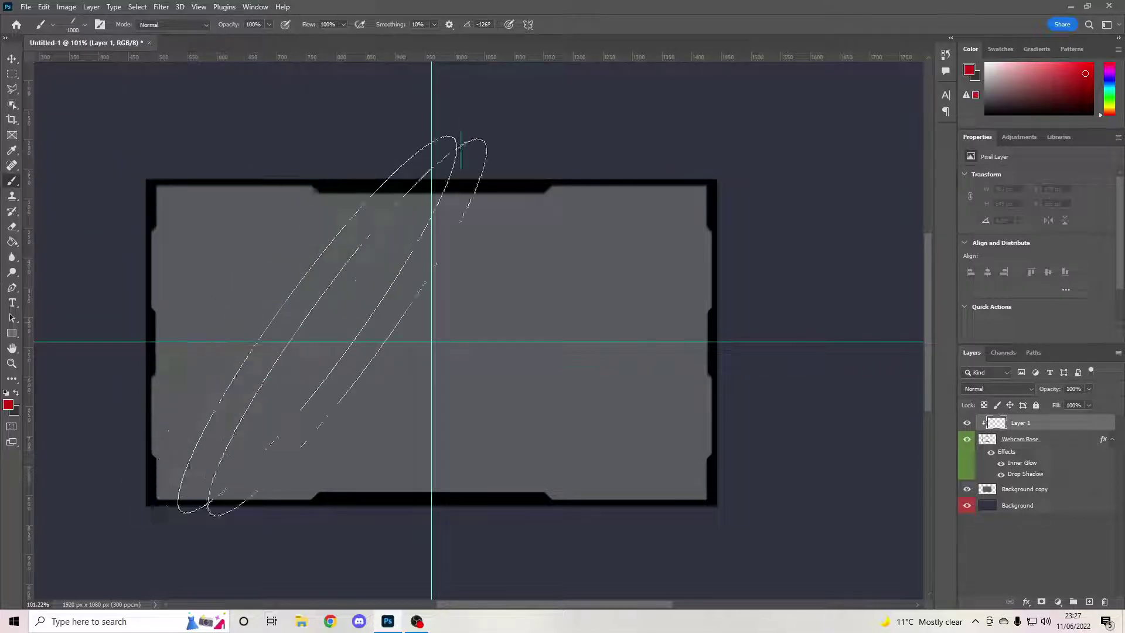
Restore the brush tip to a round shape at a 0° angle
left_click(85, 27)
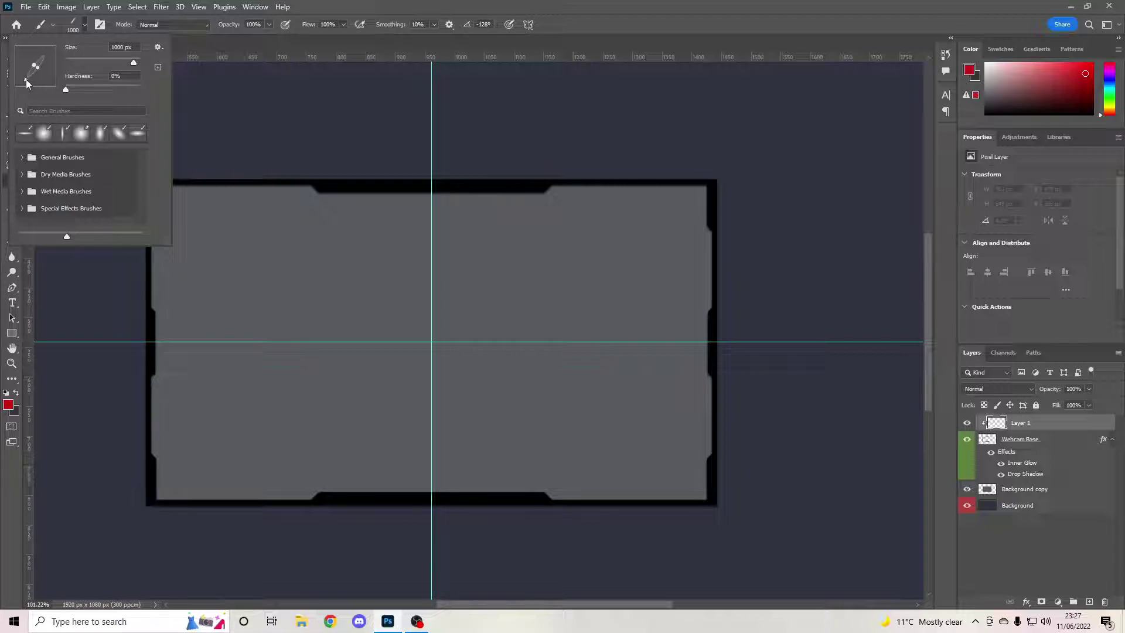
mouse_move(26, 79)
left_mouse_down()
mouse_move(57, 80)
mouse_move(36, 72)
mouse_move(35, 96)
left_mouse_up()
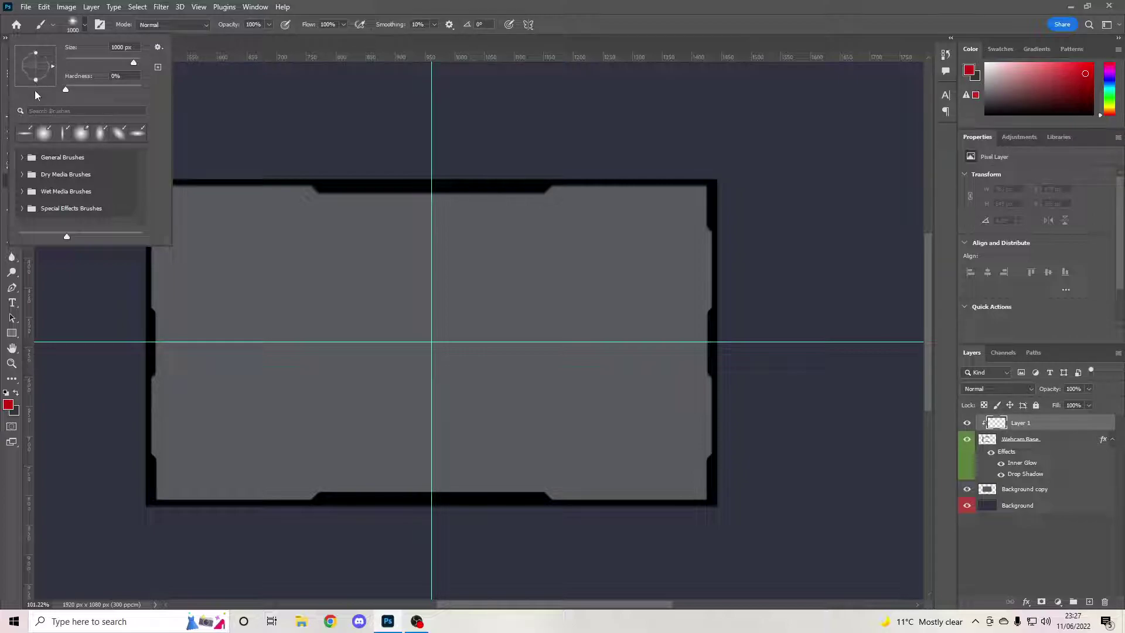
left_click(83, 27)
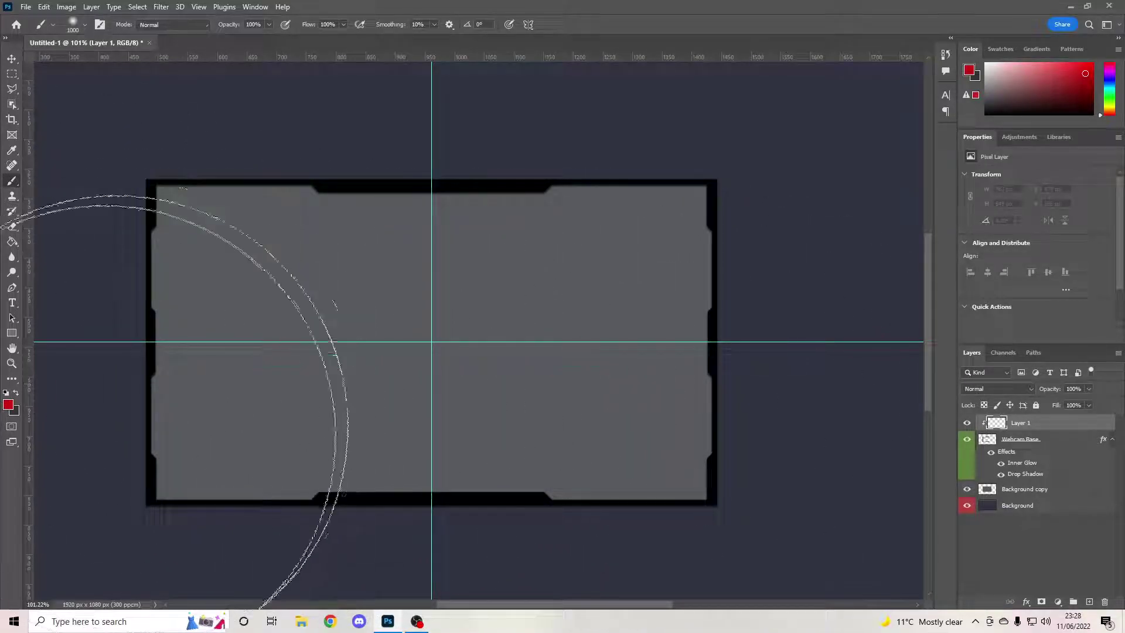
Reduce the brush size to 300 px
key("bracketleft")
key("bracketleft")
key("bracketleft")
key("bracketleft")
key("bracketleft")
key("bracketleft")
key("bracketleft")
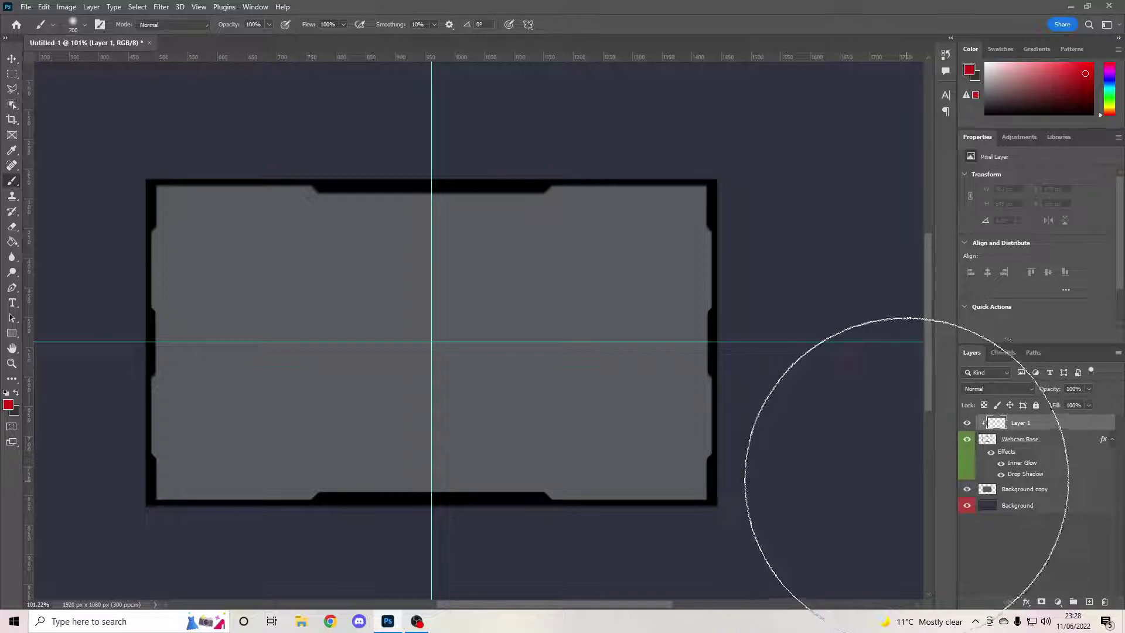
Try painting red over the lower part of the frame on the clipped layer, and undo the strokes
mouse_move(779, 413)
left_mouse_down()
mouse_move(657, 346)
mouse_move(652, 439)
mouse_move(75, 539)
left_mouse_up()
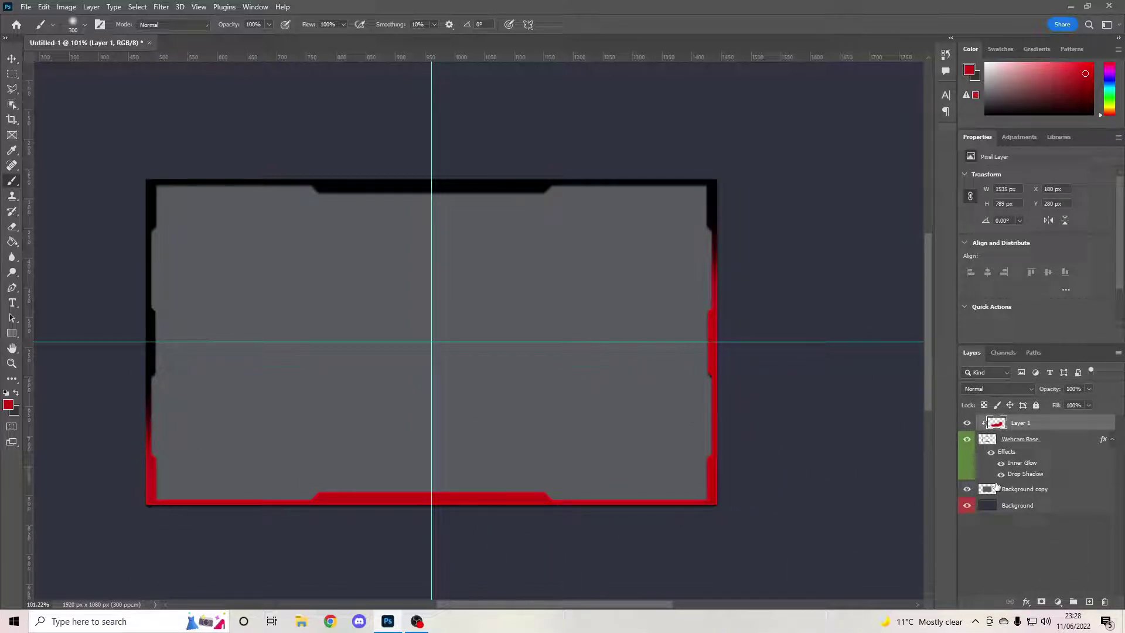
key("ctrl+z")
key("ctrl+z")
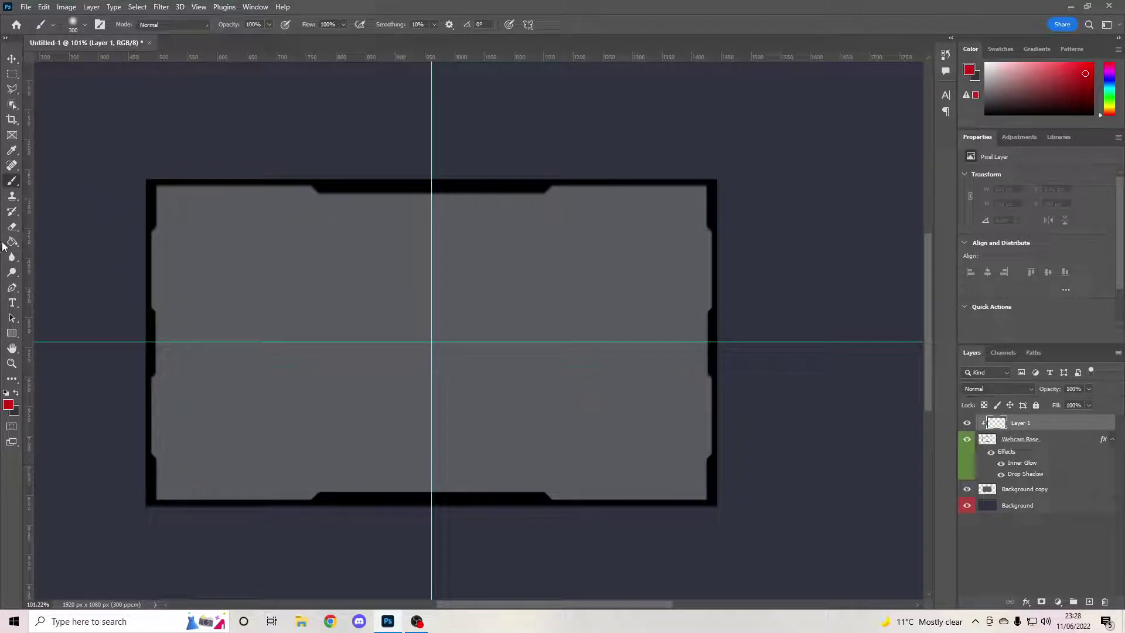
Switch to the Gradient tool and load the Gray_14 preset from the Grays group
left_click_drag(9, 247, 61, 241)
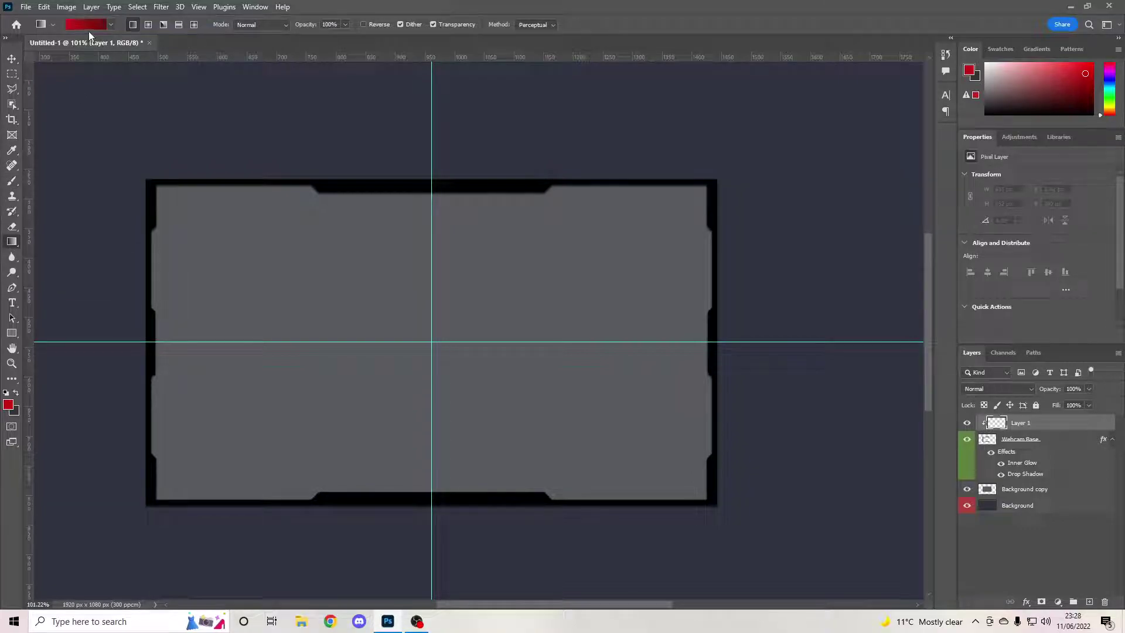
left_click(87, 27)
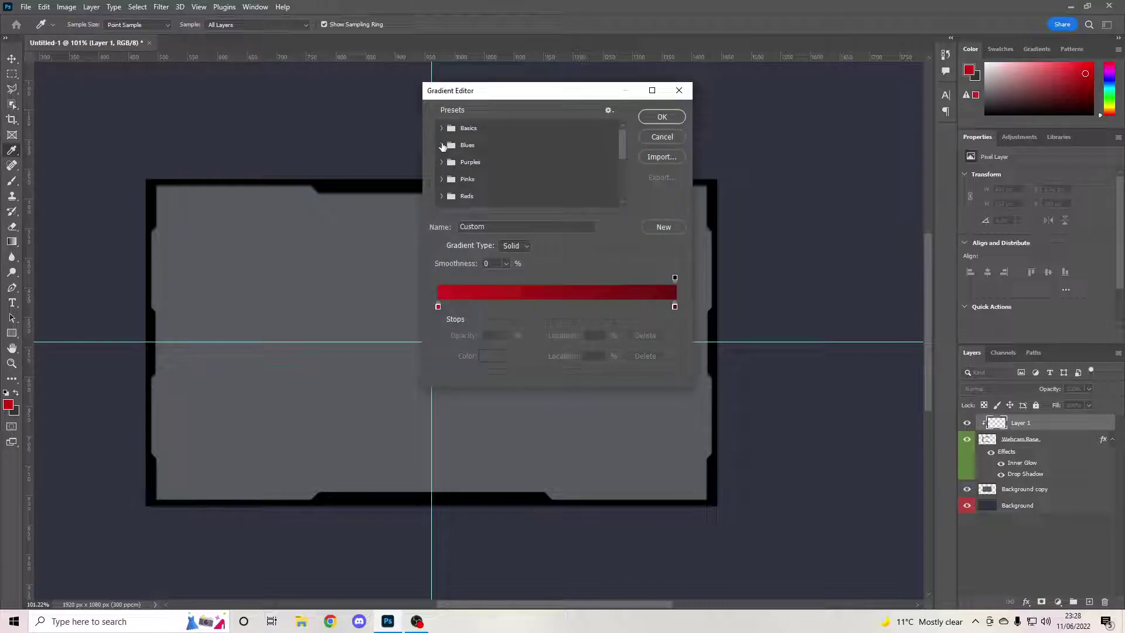
left_click(442, 143)
scroll(550, 170, "down", 2)
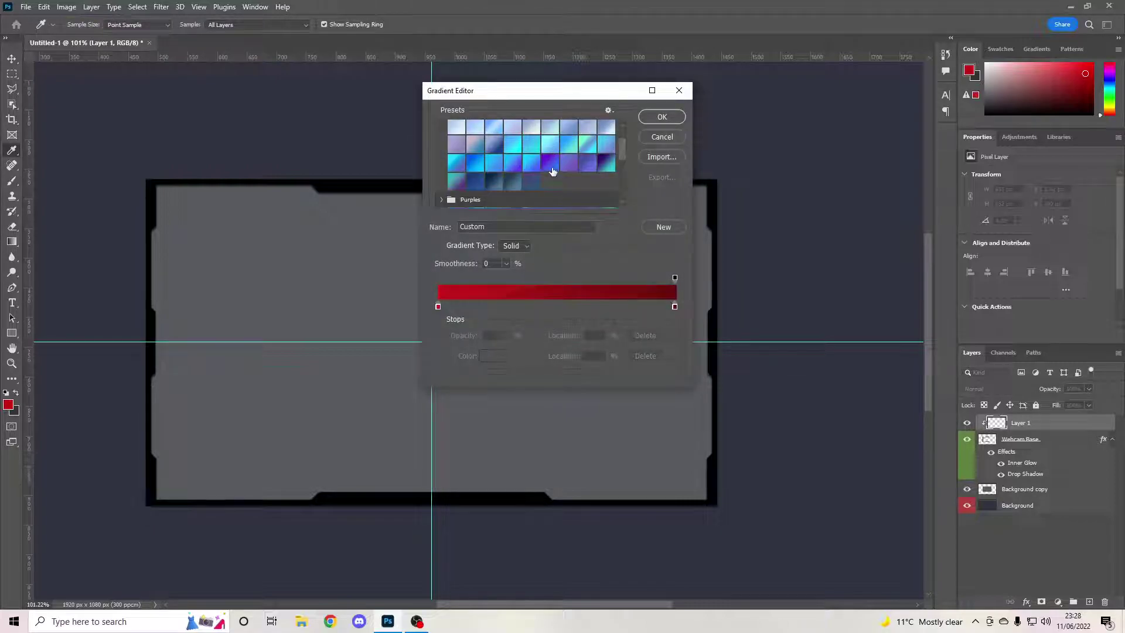
scroll(502, 176, "down", 3)
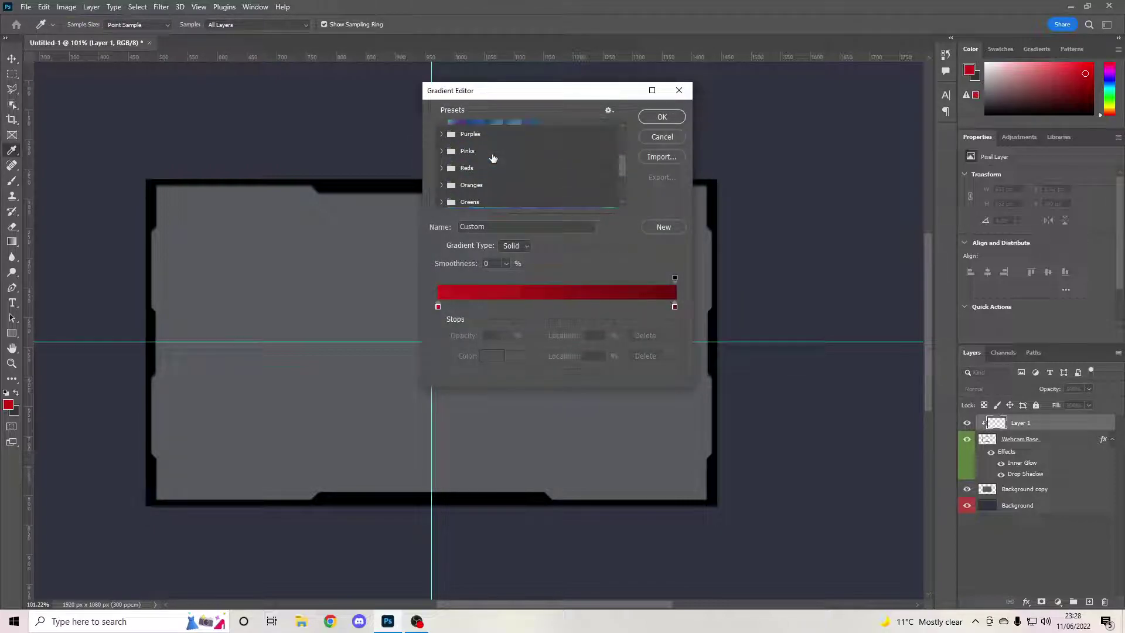
left_click(442, 172)
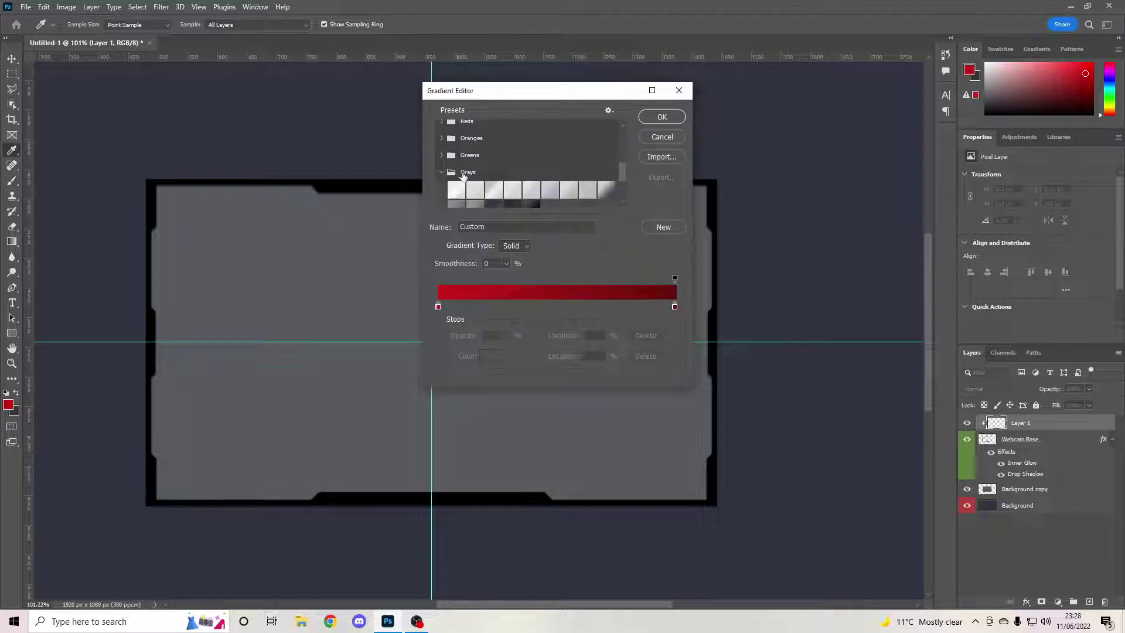
left_click(532, 171)
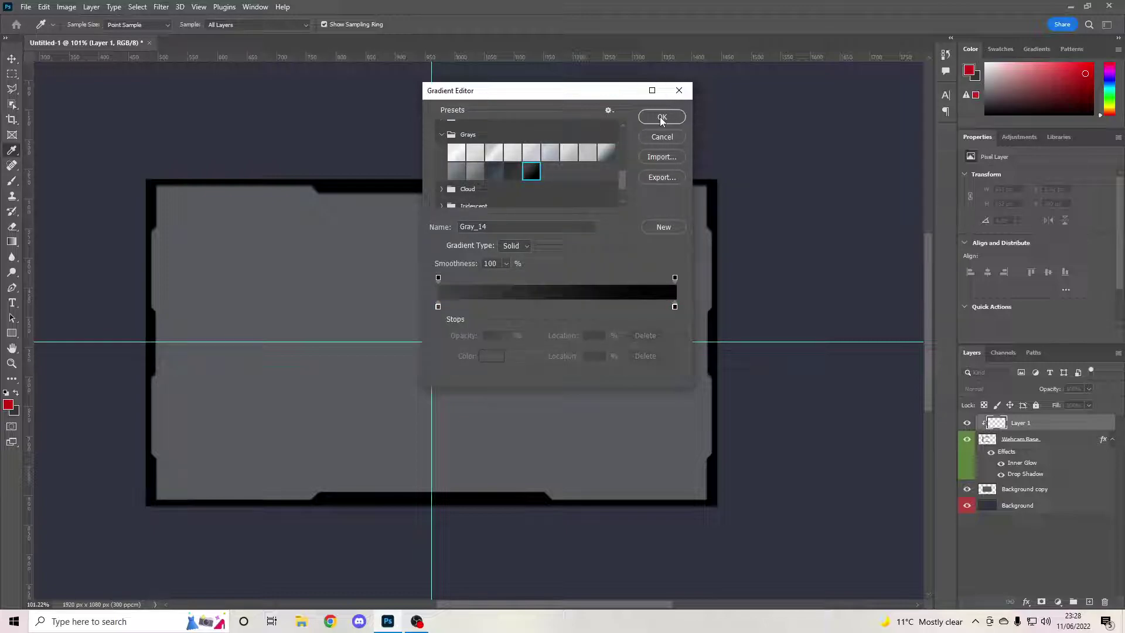
left_click(660, 118)
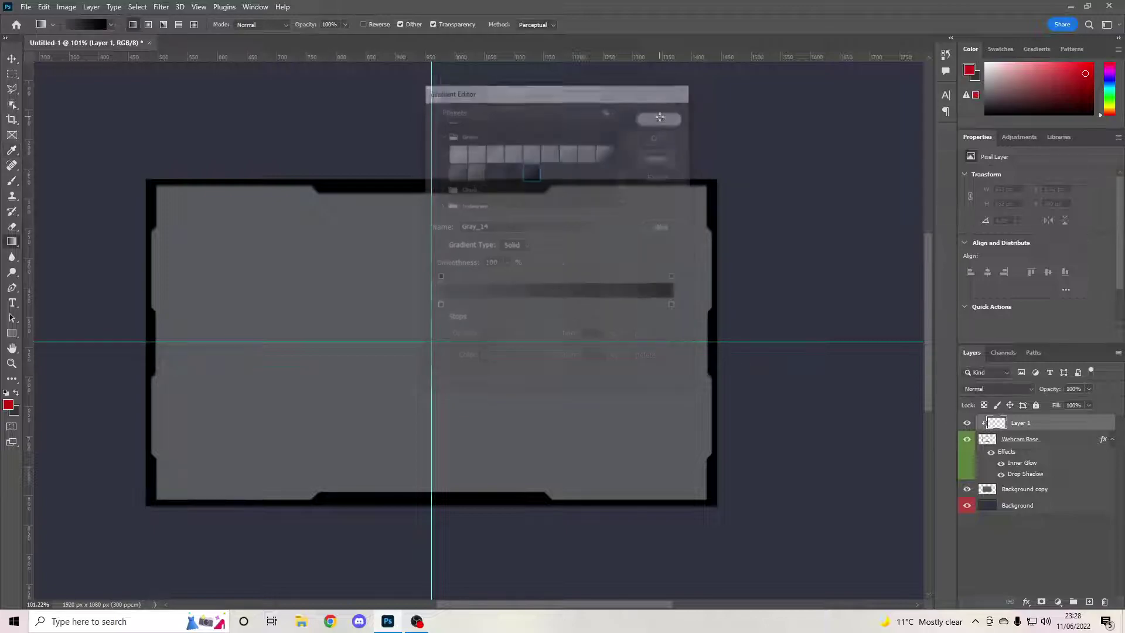
Draw a radial gradient on the clipped layer from the guide intersection out to the frame's right side
left_click(148, 25)
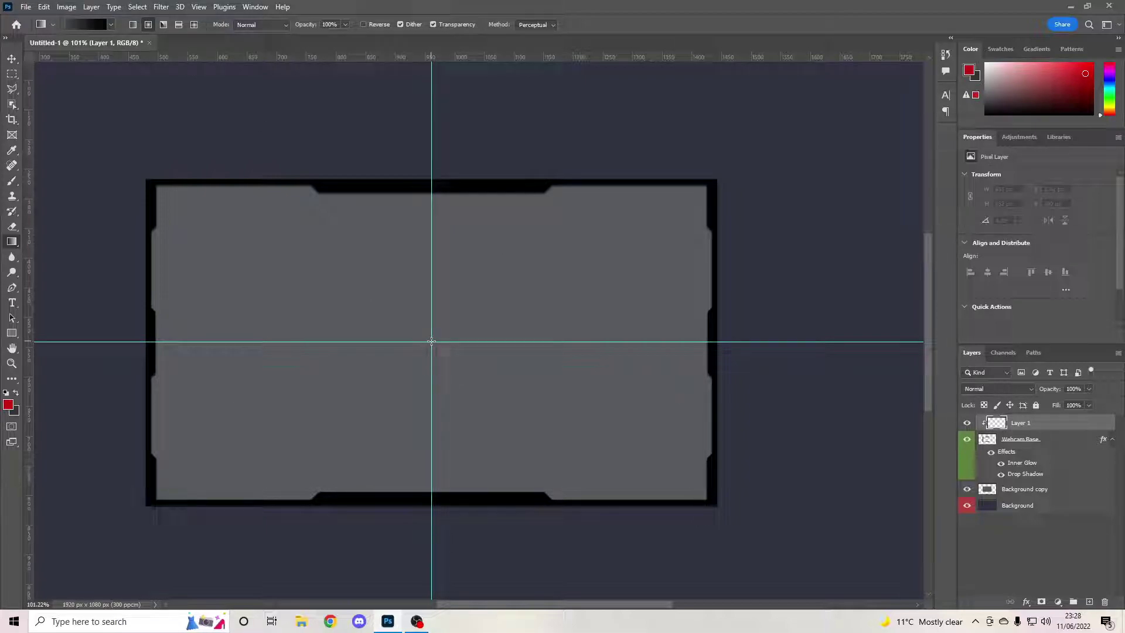
left_click_drag(431, 341, 714, 344)
left_click_drag(712, 345, 712, 345)
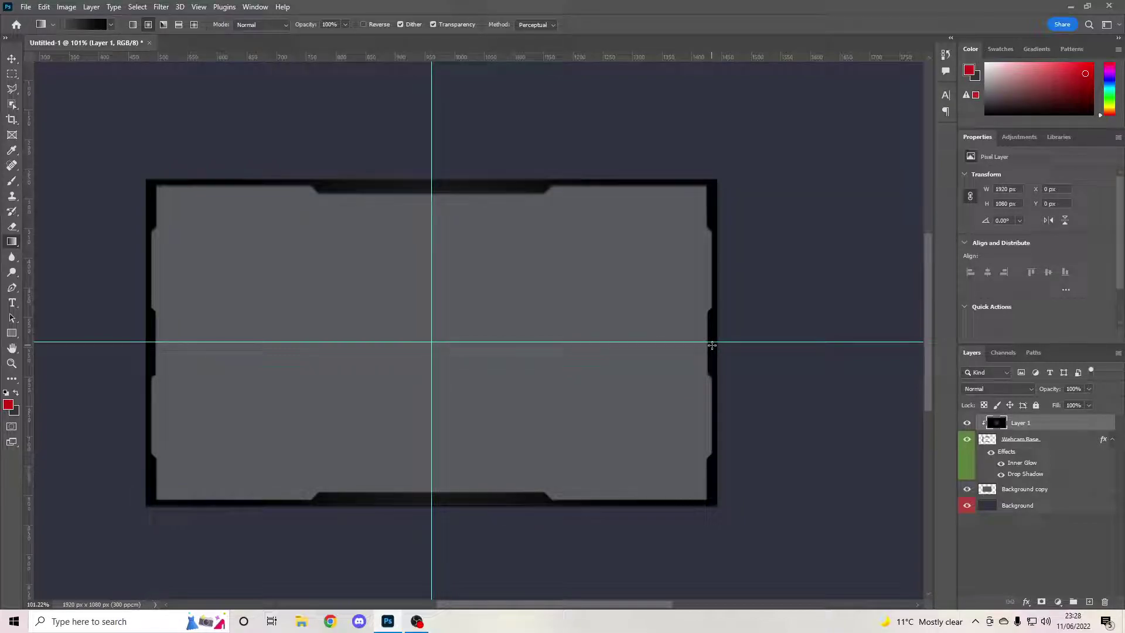
scroll(401, 483, "up", 5)
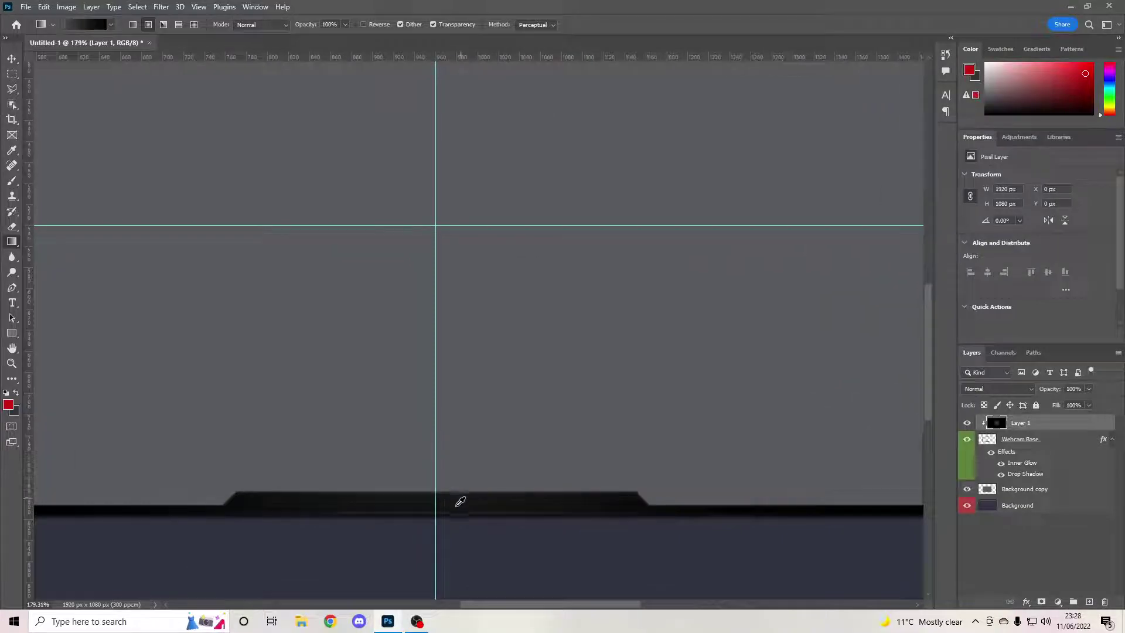
scroll(505, 499, "down", 5)
scroll(515, 363, "up", 2)
scroll(534, 355, "down", 1)
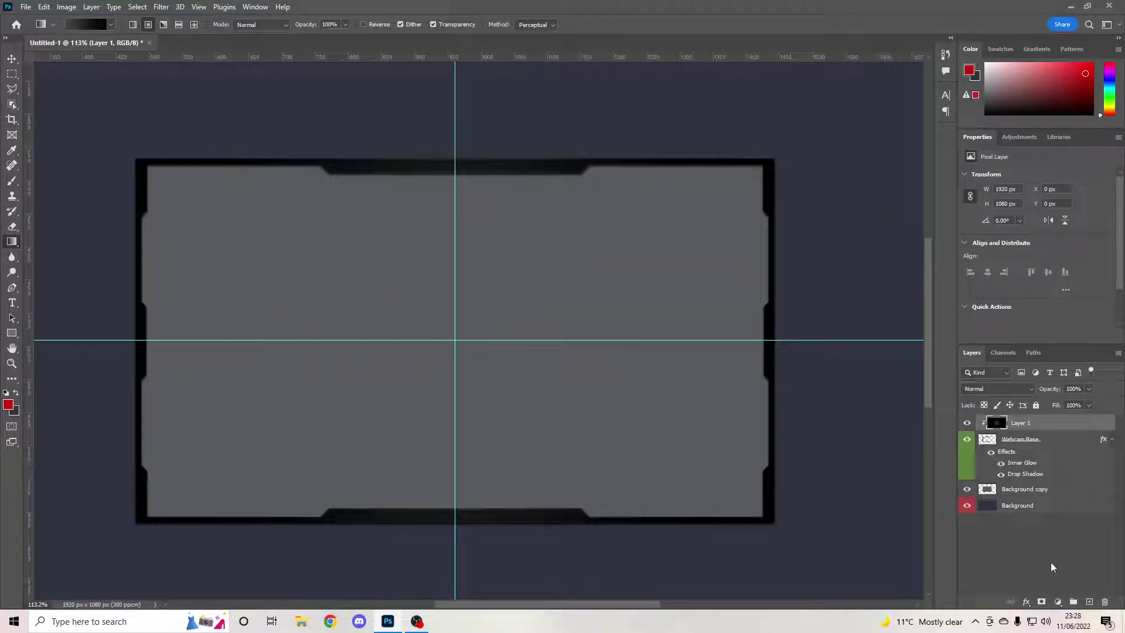
Add another new layer above the gradient layer and clip it to Webcam Base
left_click(1090, 602)
right_click(1025, 424)
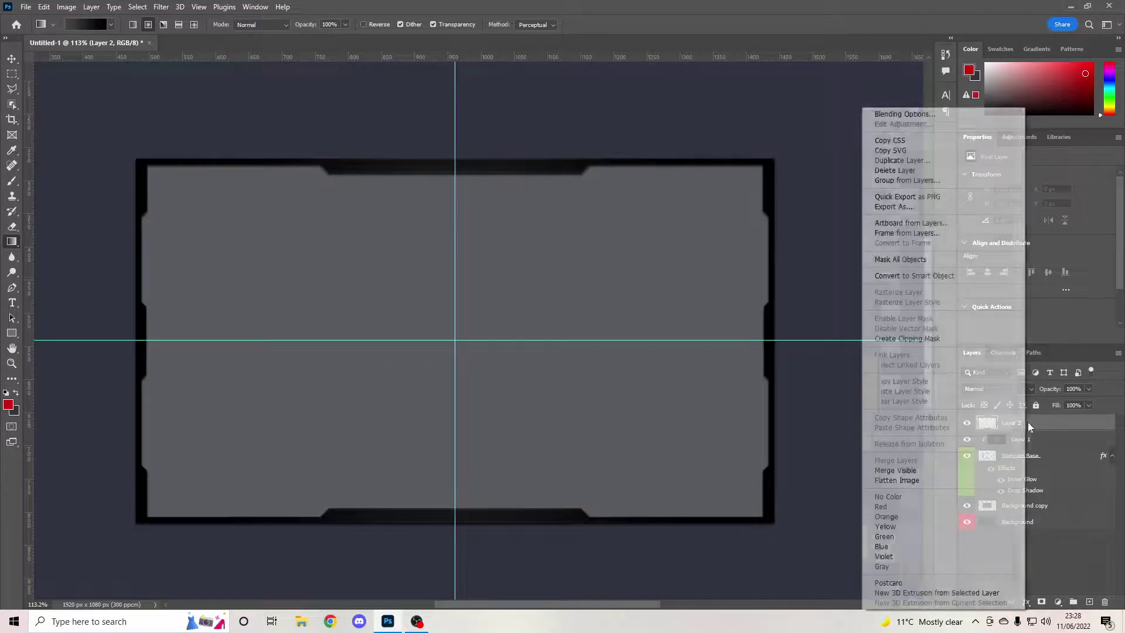
left_click(902, 337)
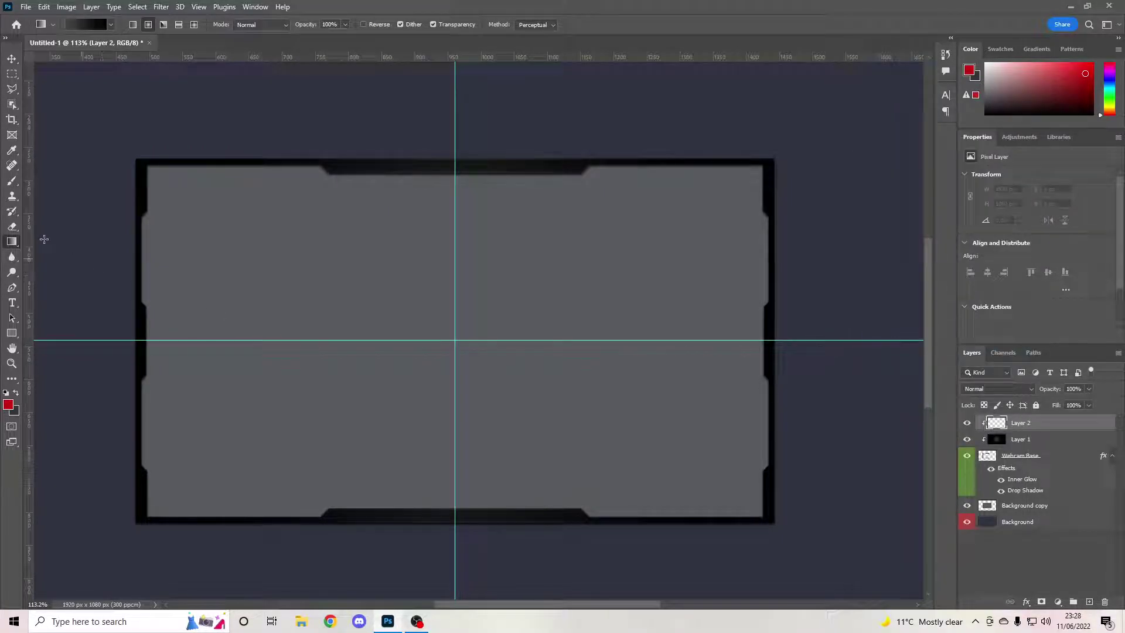
Switch to the Brush tool and set its foreground colour to grey, starting from a tone sampled on the frame's lower notch
left_click(12, 183)
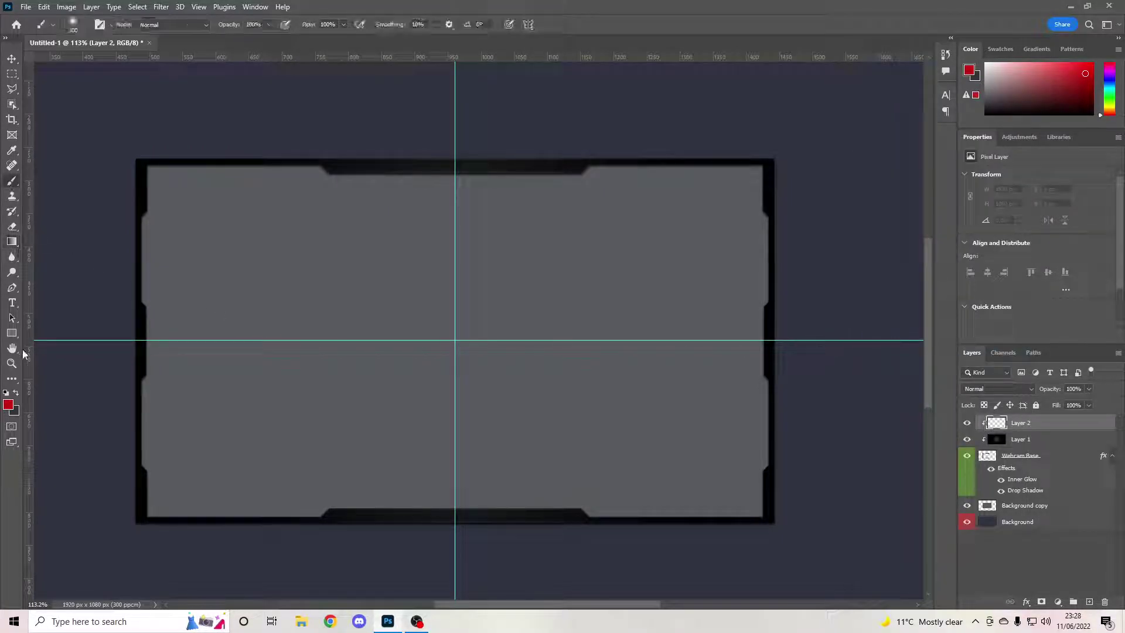
left_click(8, 405)
left_click(467, 511)
mouse_move(579, 335)
left_mouse_down()
mouse_move(561, 329)
mouse_move(570, 314)
left_mouse_up()
left_click(833, 206)
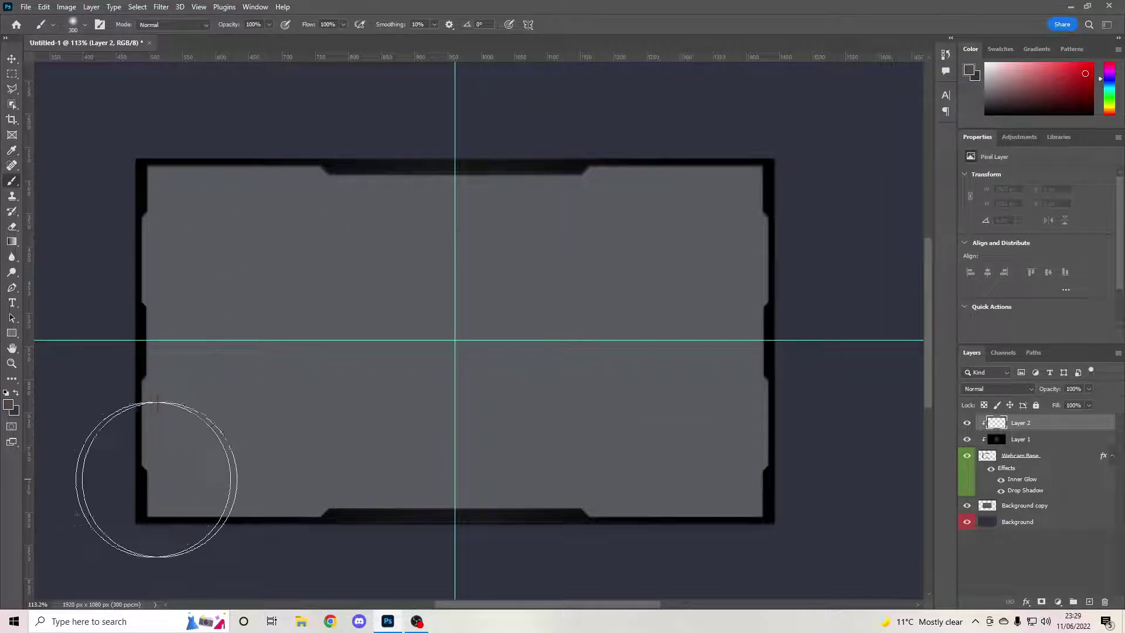
Set the brush's foreground colour to #4b4b4b
left_click(9, 406)
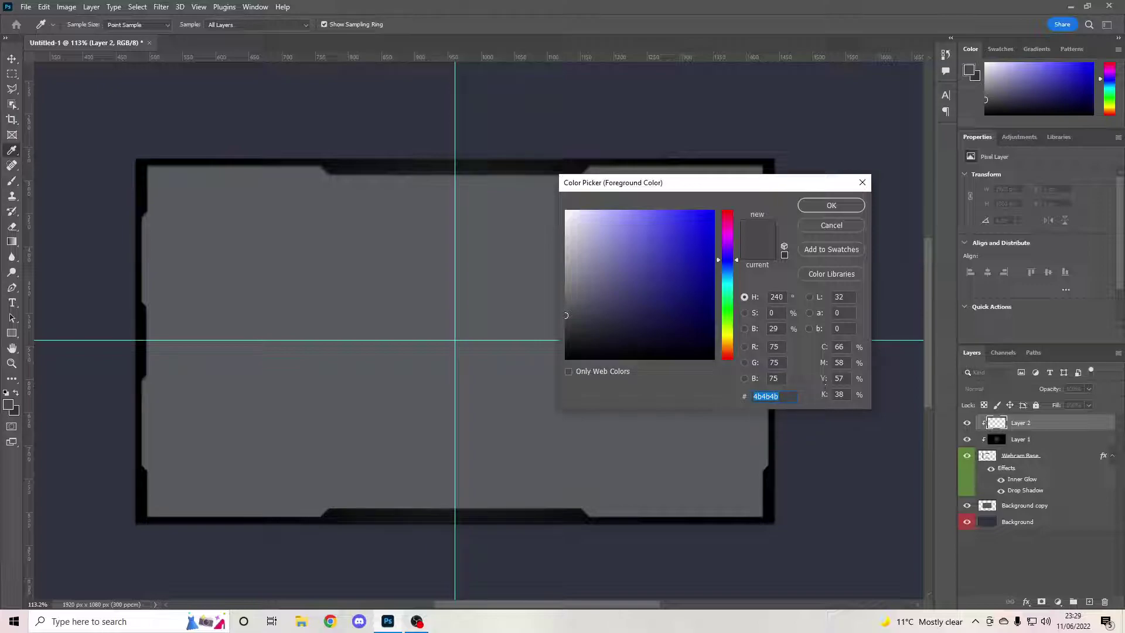
left_click(823, 207)
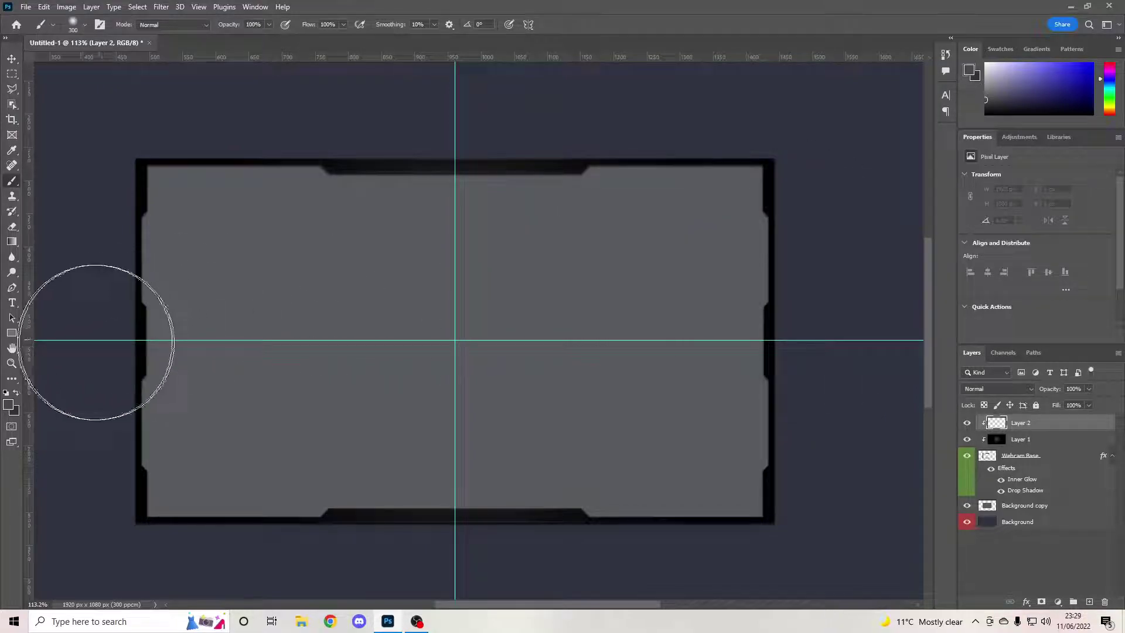
scroll(690, 311, "down", 3)
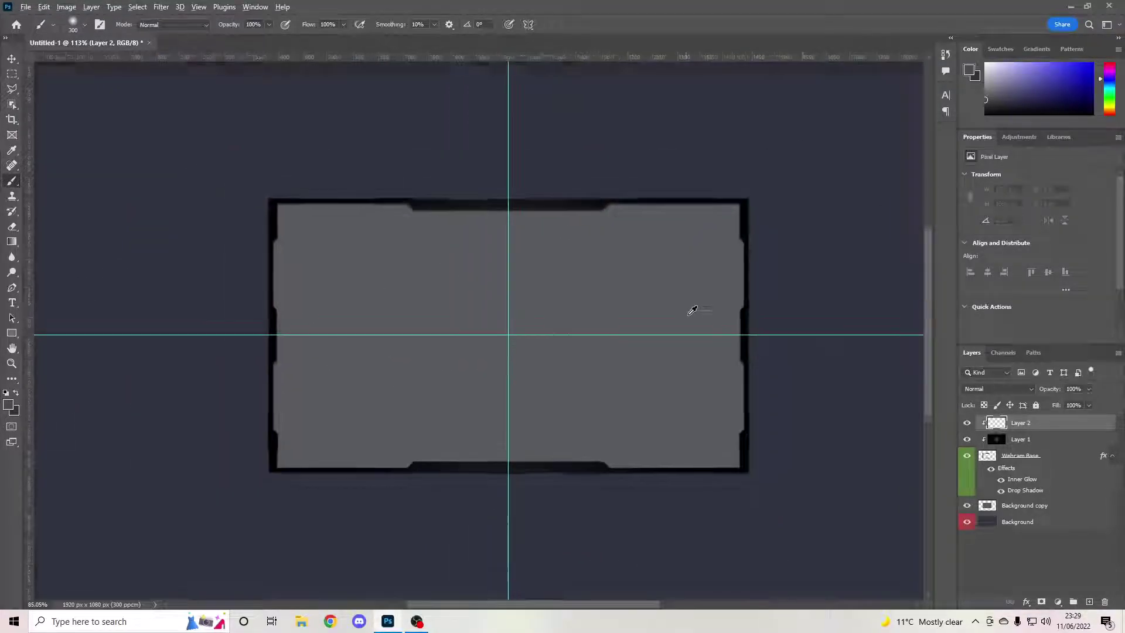
scroll(225, 332, "up", 3)
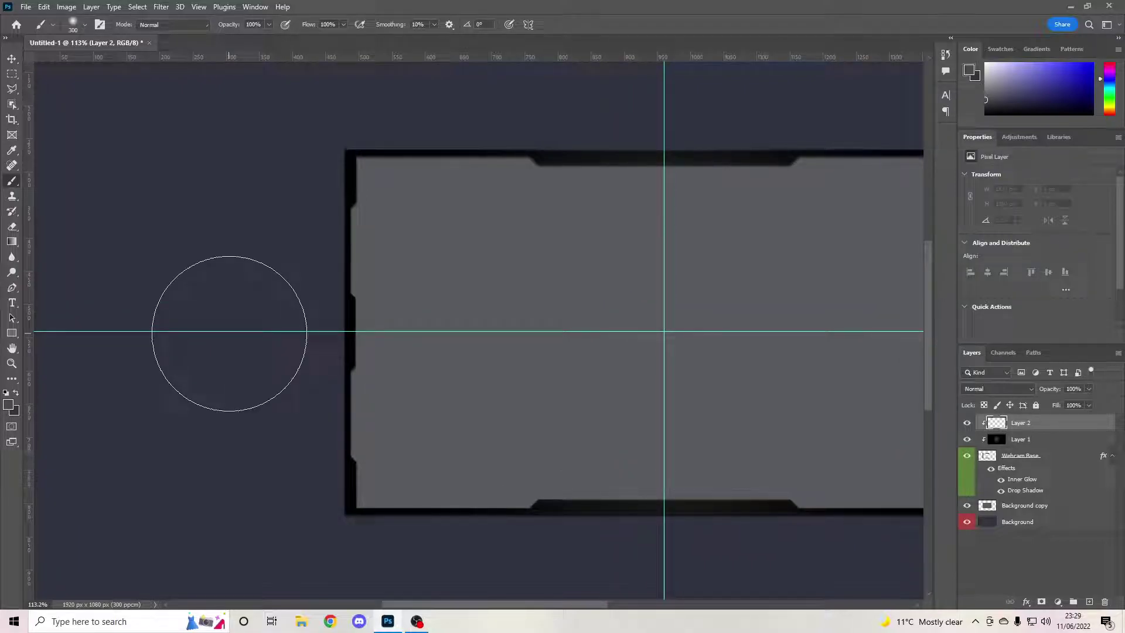
Brush soft grey shading from outside the frame onto the middle notches of all four sides, starting on the left with a 300 px brush
key("bracketleft")
key("bracketright")
key("bracketleft")
key("bracketleft")
key("bracketright")
key("bracketright")
key("bracketright")
key("bracketright")
key("bracketleft")
key("bracketleft")
key("bracketright")
key("bracketleft")
left_click_drag(229, 333, 256, 335)
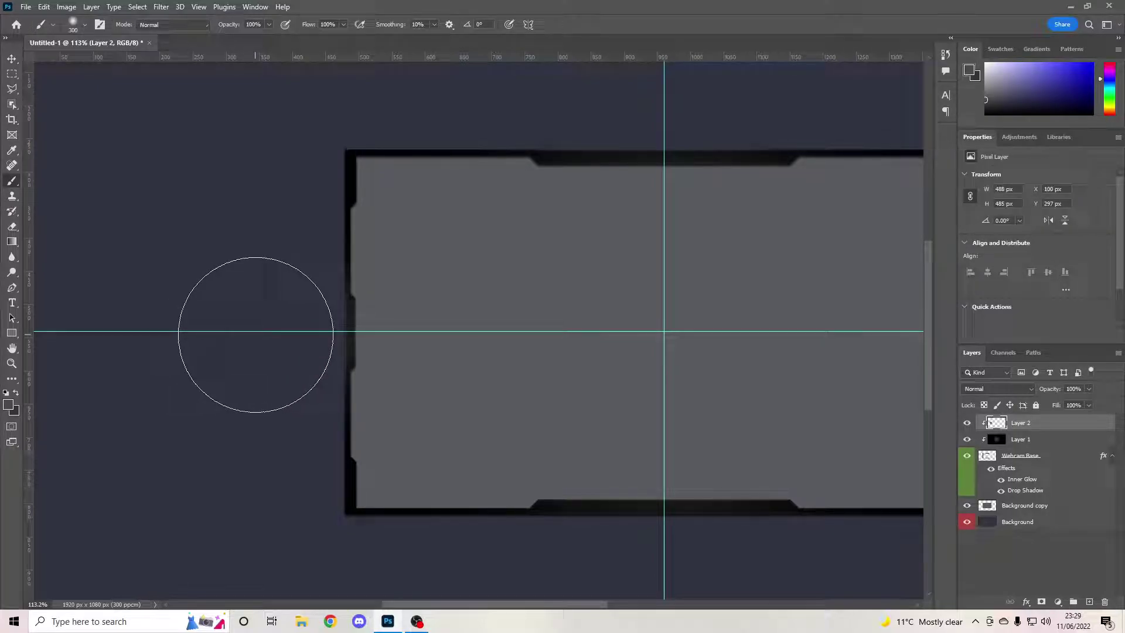
scroll(257, 328, "down", 2)
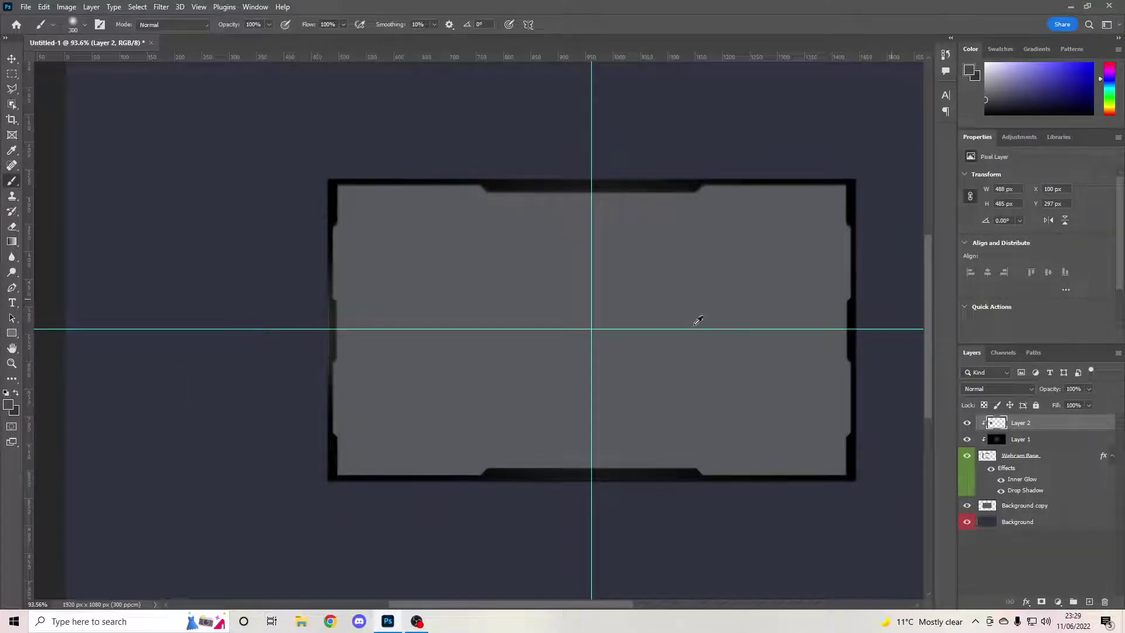
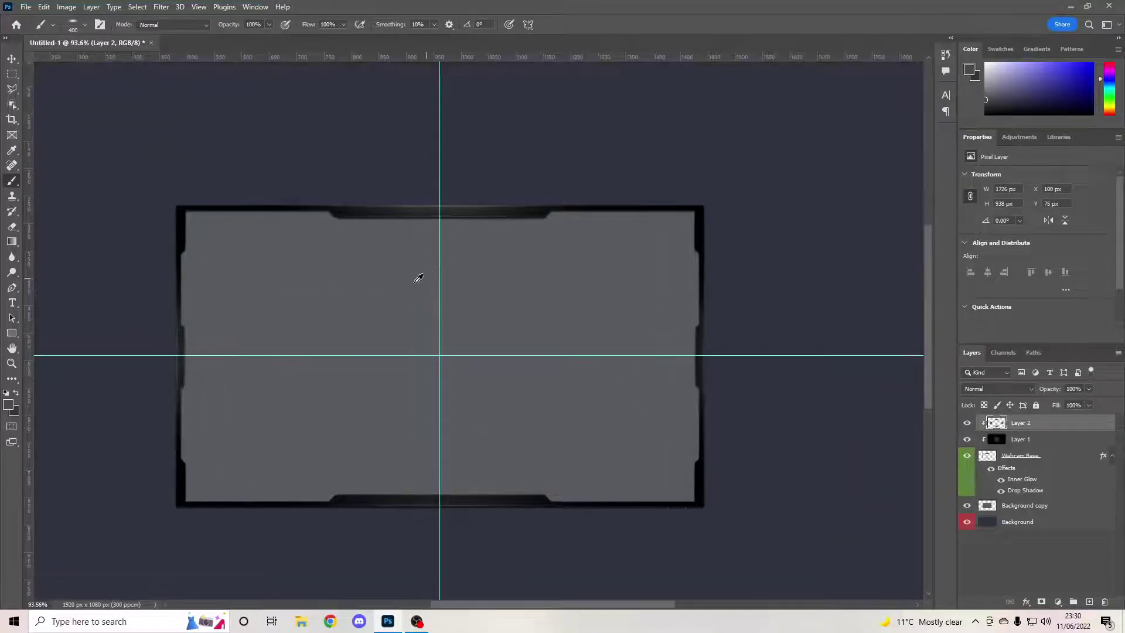
Rotate the flattened brush tip to an angle of 90°
scroll(171, 142, "up", 5)
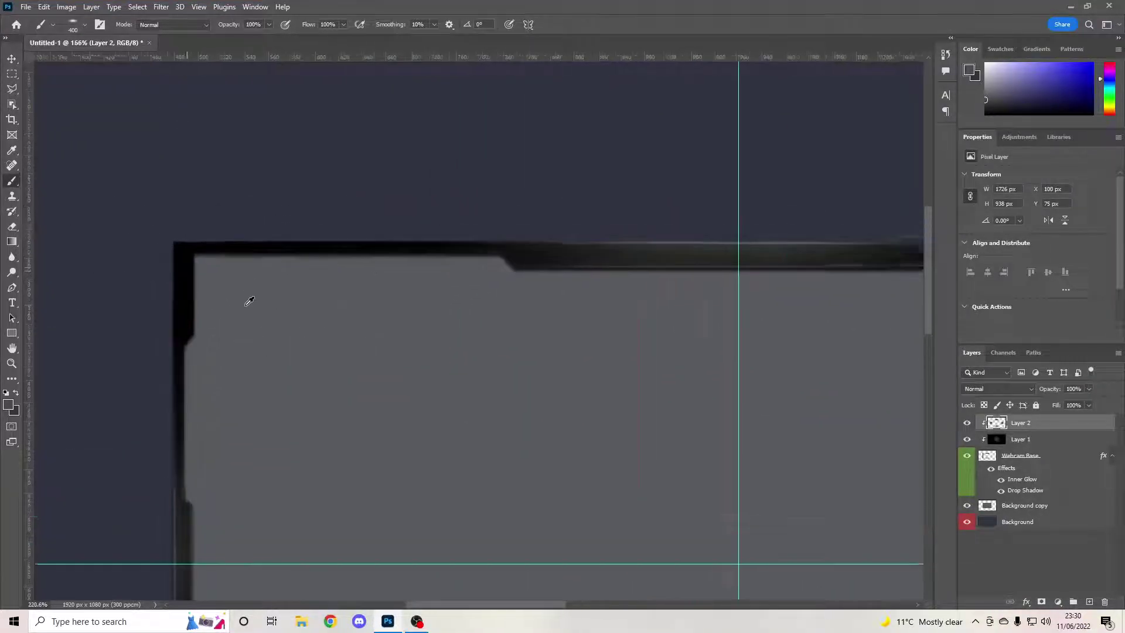
left_click(83, 26)
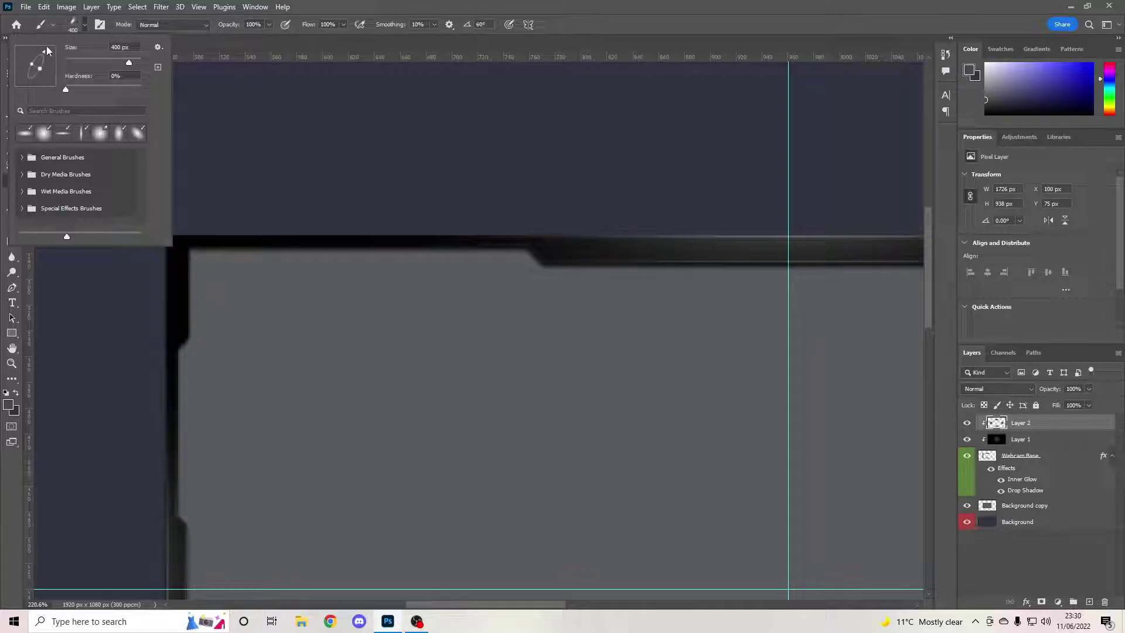
left_click_drag(39, 44, 35, 43)
left_click(85, 26)
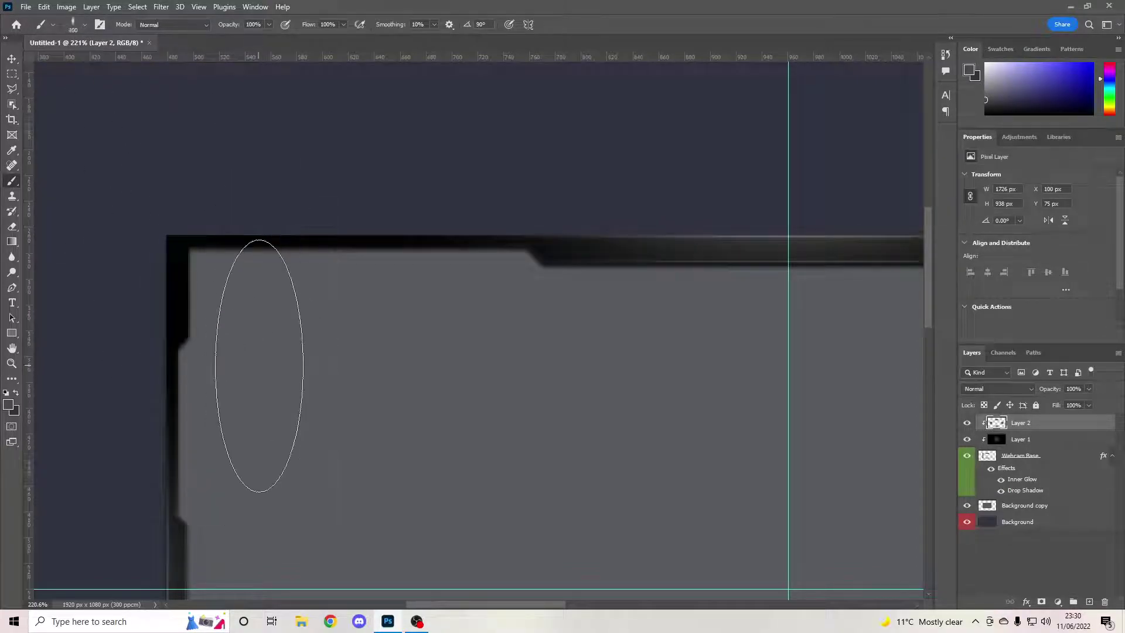
Reduce the brush to 125 px and paint grey highlights along the inner and outer edges at the frame's upper-left corner
key("bracketleft")
key("bracketleft")
key("bracketleft")
key("bracketleft")
key("bracketleft")
key("bracketleft")
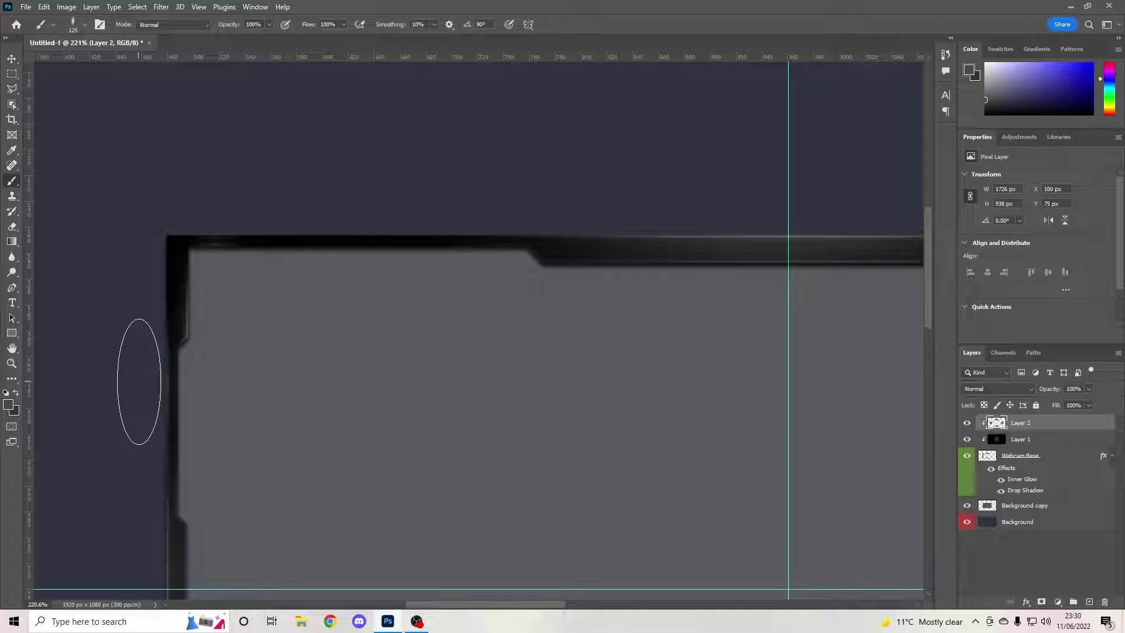
scroll(351, 302, "down", 2)
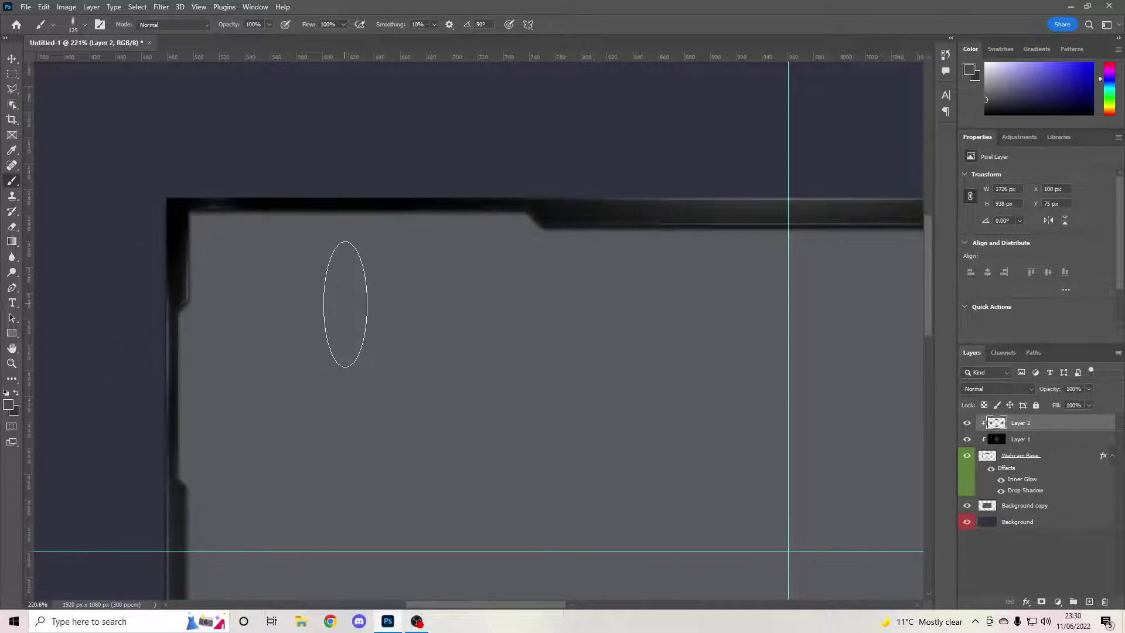
scroll(322, 296, "up", 2)
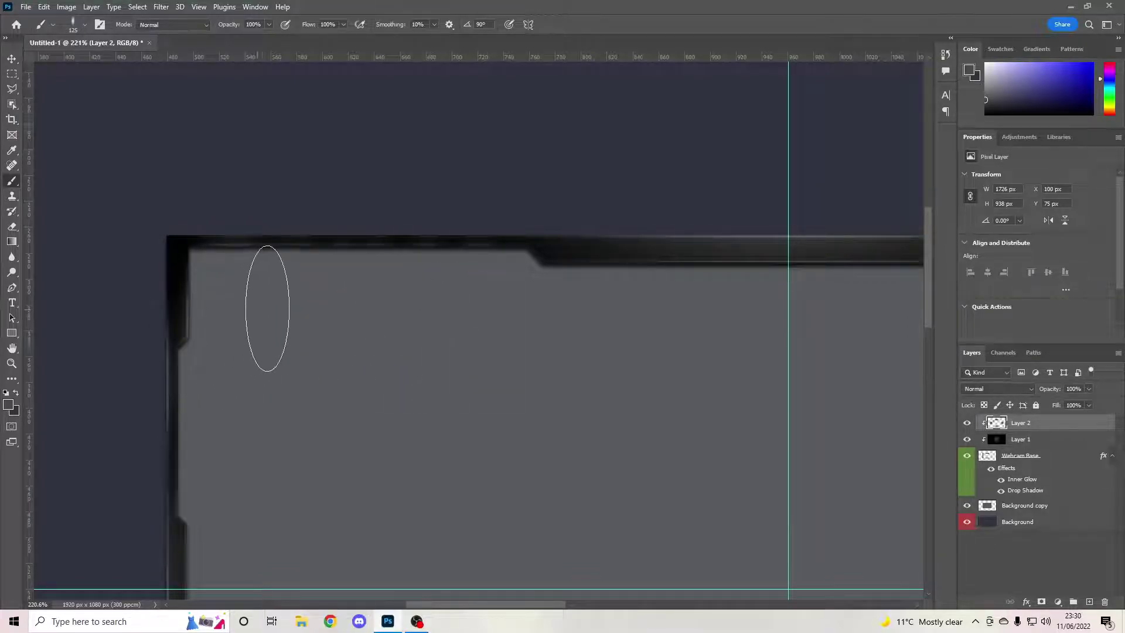
Paint matching grey highlights along the inner and outer edges at the frame's upper-right corner
scroll(276, 322, "down", 1)
scroll(287, 345, "down", 4)
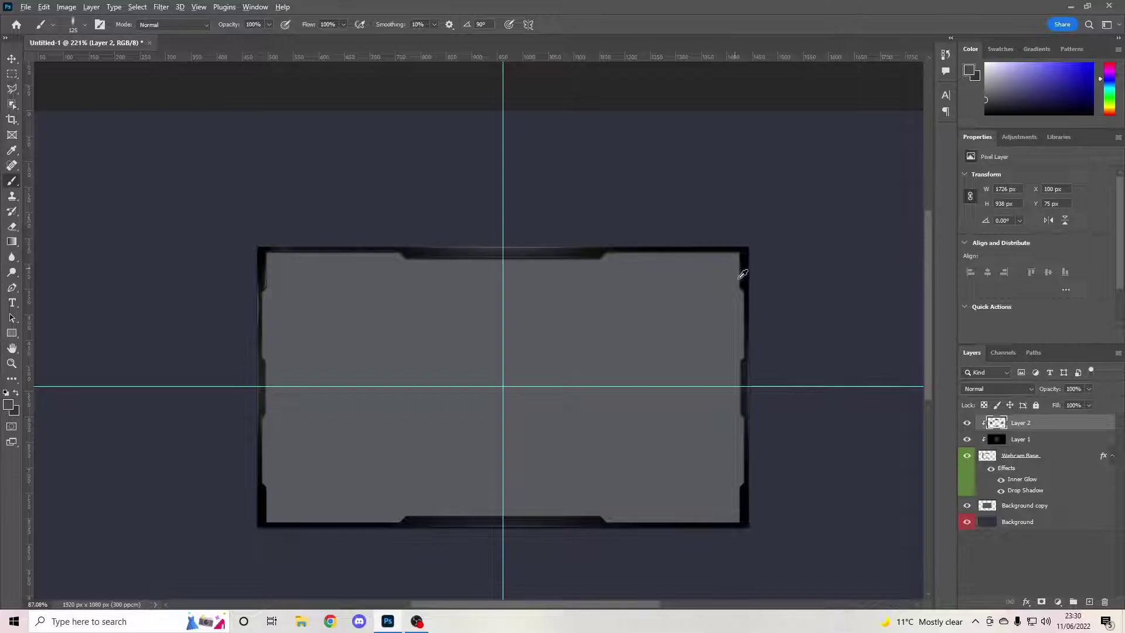
scroll(742, 270, "up", 2)
scroll(723, 296, "up", 4)
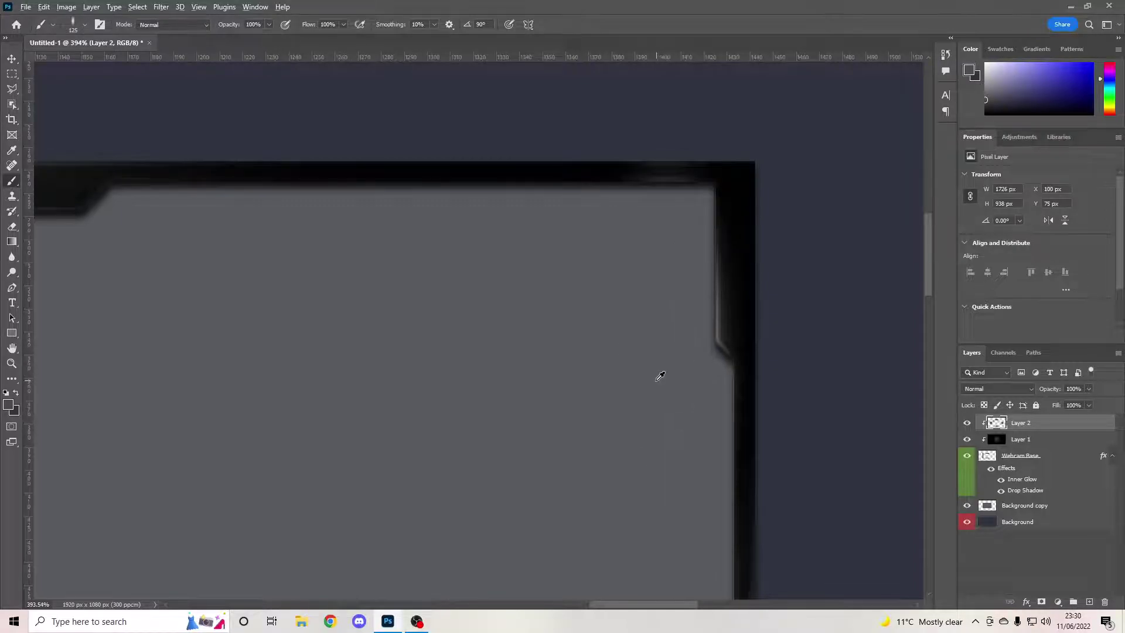
scroll(645, 369, "down", 2)
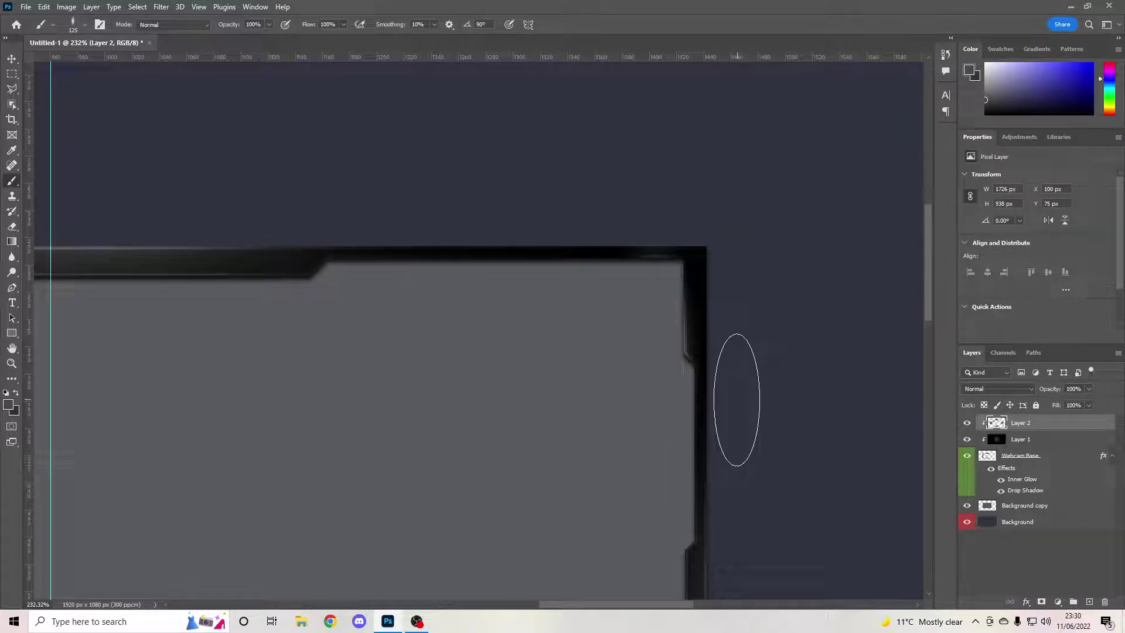
left_click_drag(736, 396, 735, 395)
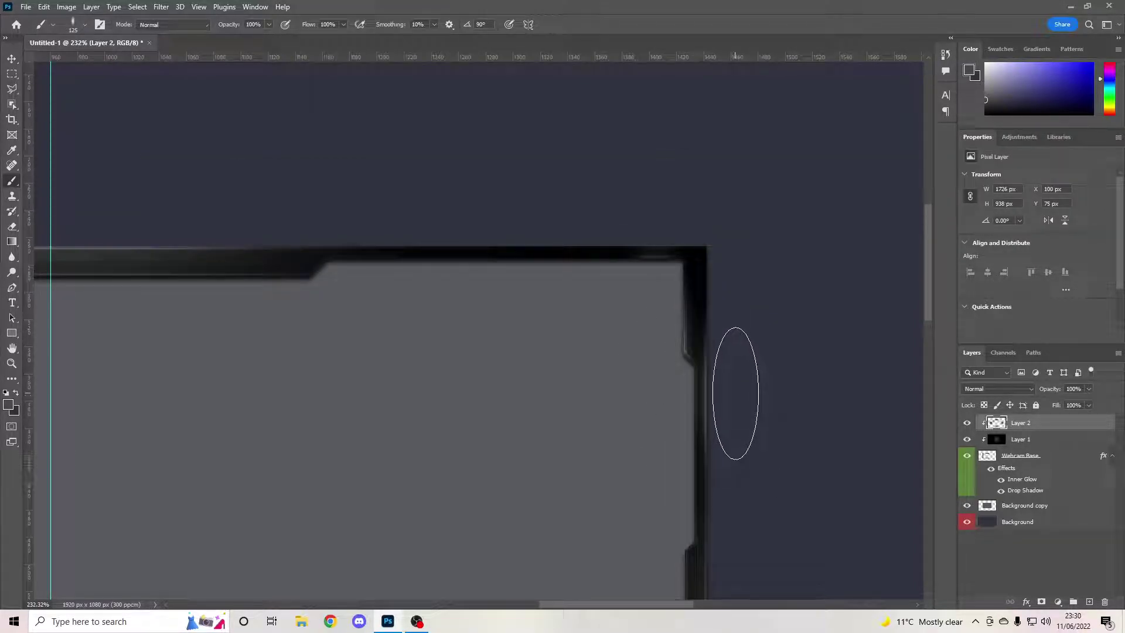
Paint matching grey highlights along the inner and outer edges at the frame's lower-left corner
scroll(736, 393, "down", 6)
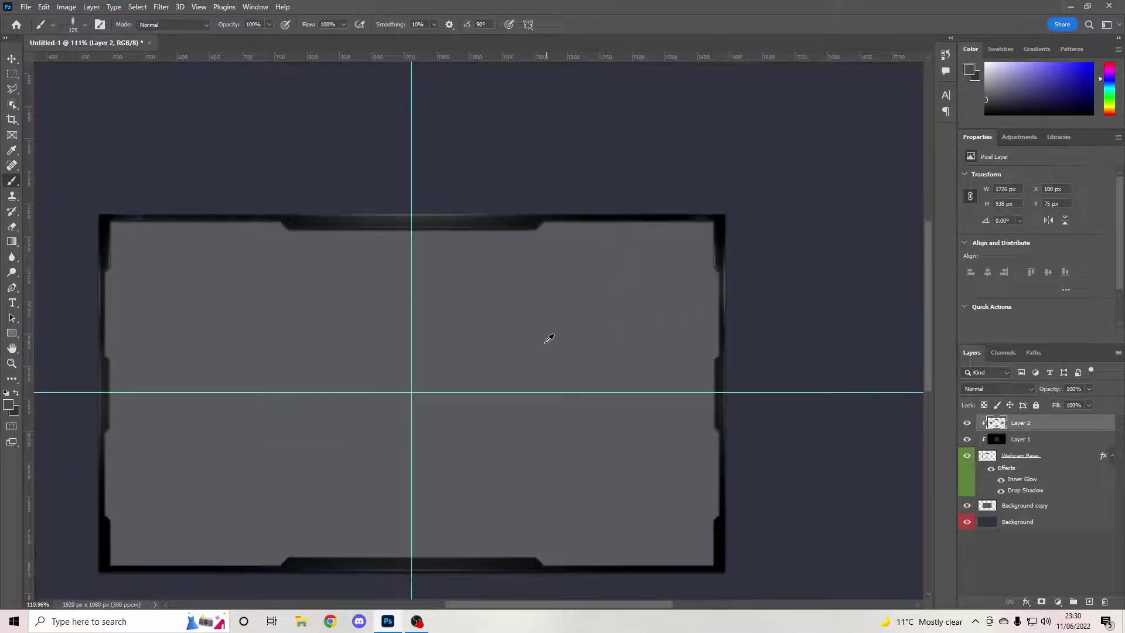
scroll(504, 410, "up", 3)
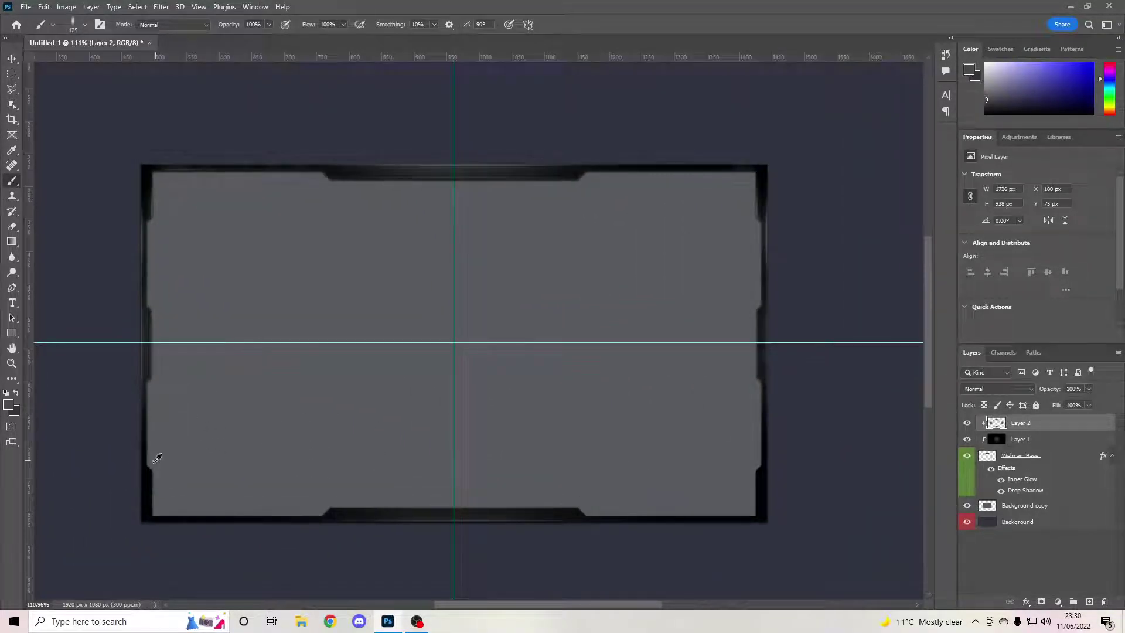
scroll(143, 487, "up", 5)
scroll(139, 502, "up", 3)
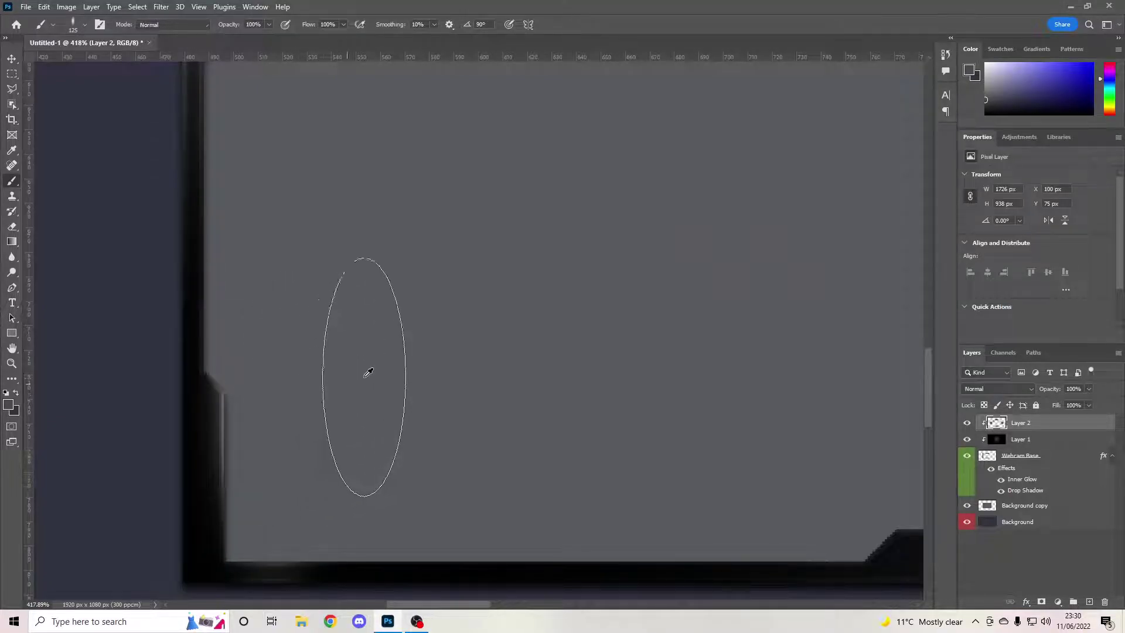
scroll(364, 377, "down", 3)
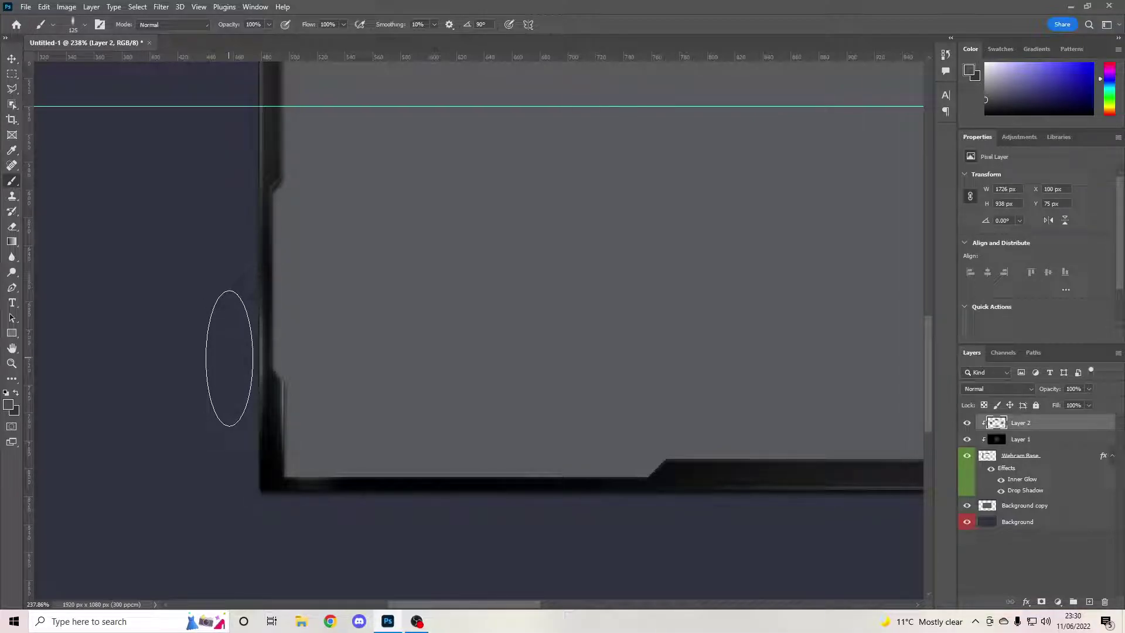
Paint matching grey highlights along the inner and outer edges at the frame's lower-right corner
scroll(229, 358, "down", 3)
scroll(720, 364, "up", 3)
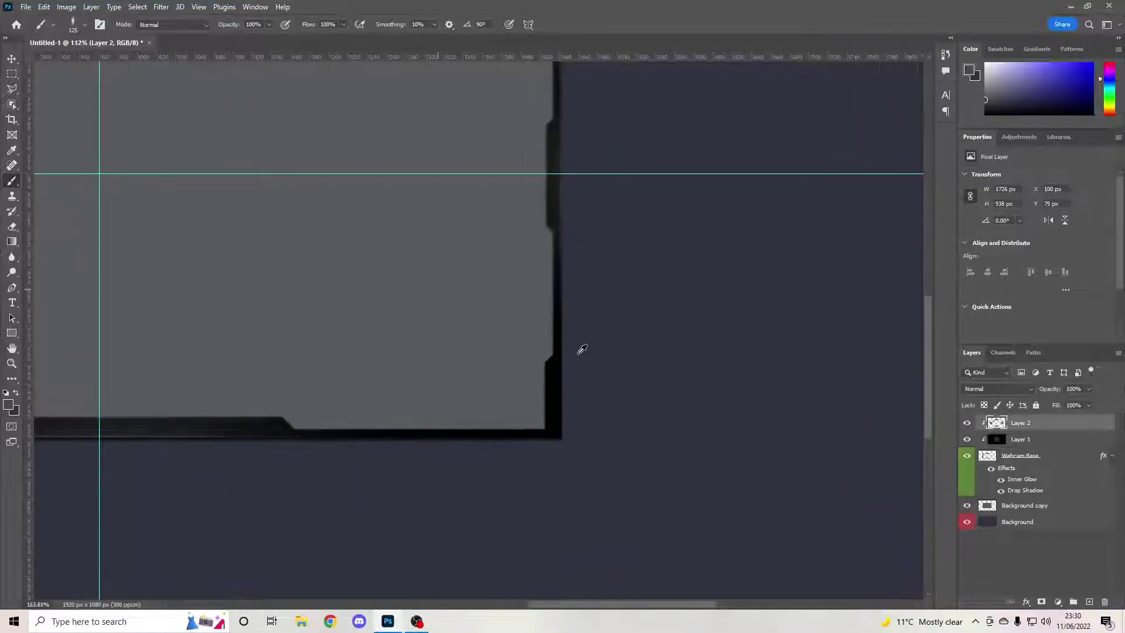
scroll(582, 349, "up", 3)
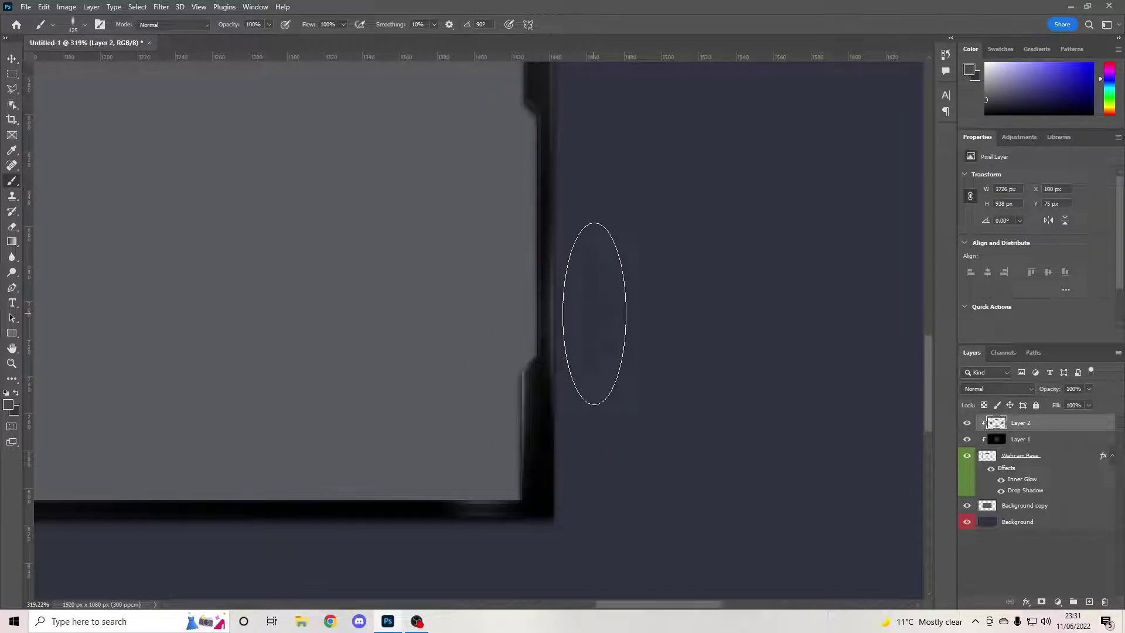
scroll(693, 359, "down", 3)
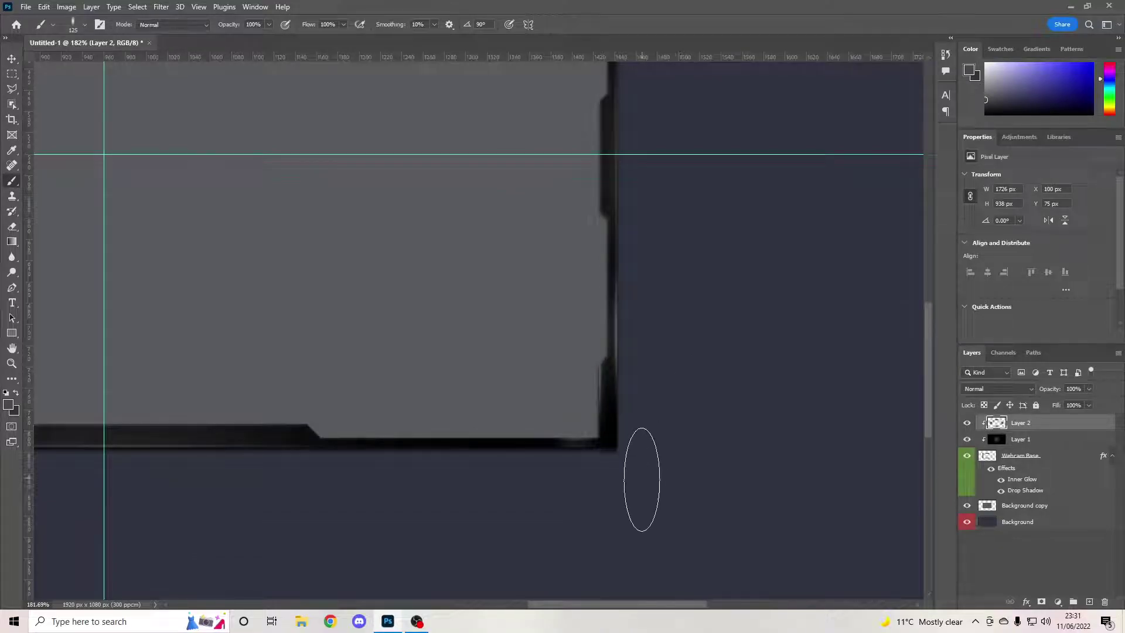
Reshape the brush tip to round at a 0° angle and brush a grey highlight on the frame's outer lower-right corner
left_click(84, 24)
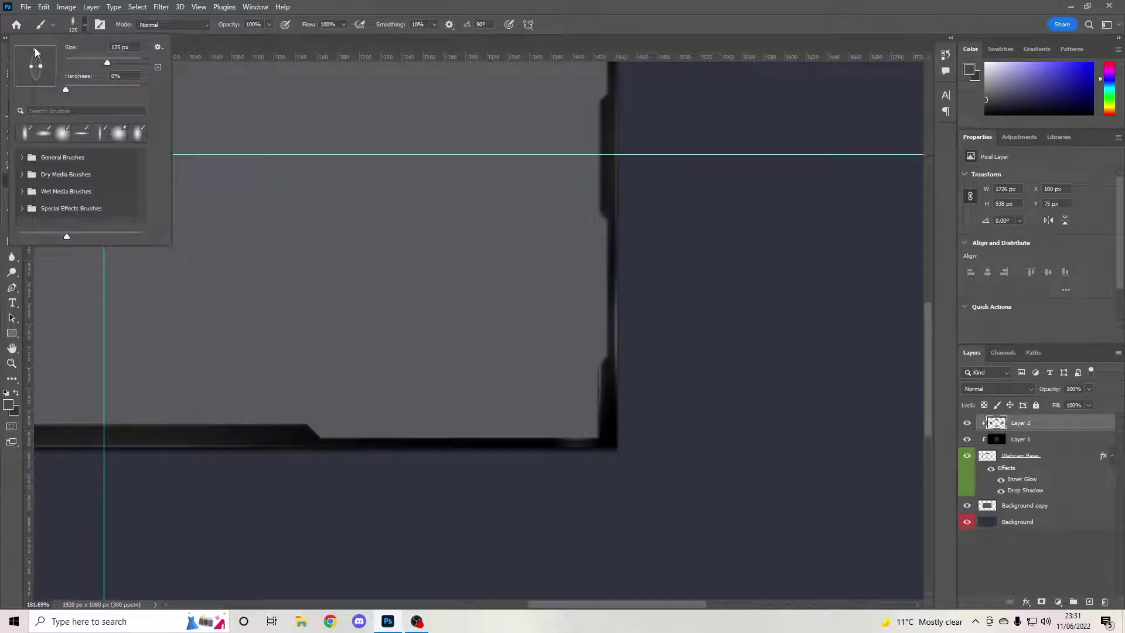
left_click_drag(35, 53, 56, 66)
left_click_drag(58, 75, 57, 69)
left_click_drag(37, 78, 36, 87)
left_click(84, 25)
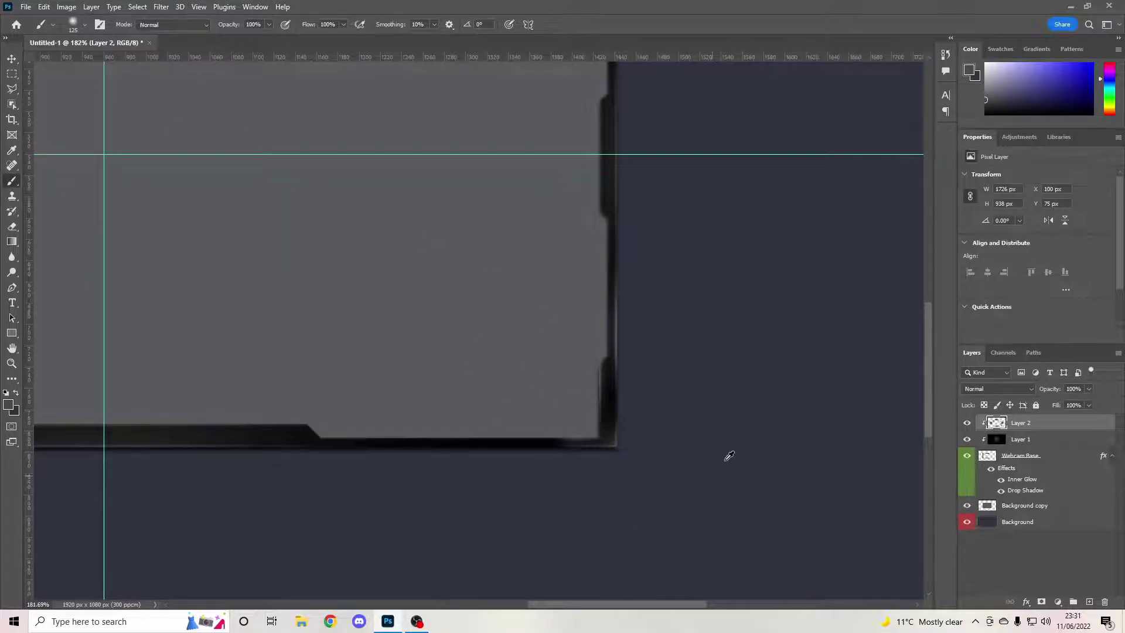
Brush a grey highlight on the frame's outer lower-left corner with the round 125 px brush
scroll(728, 455, "down", 3)
scroll(474, 492, "up", 2)
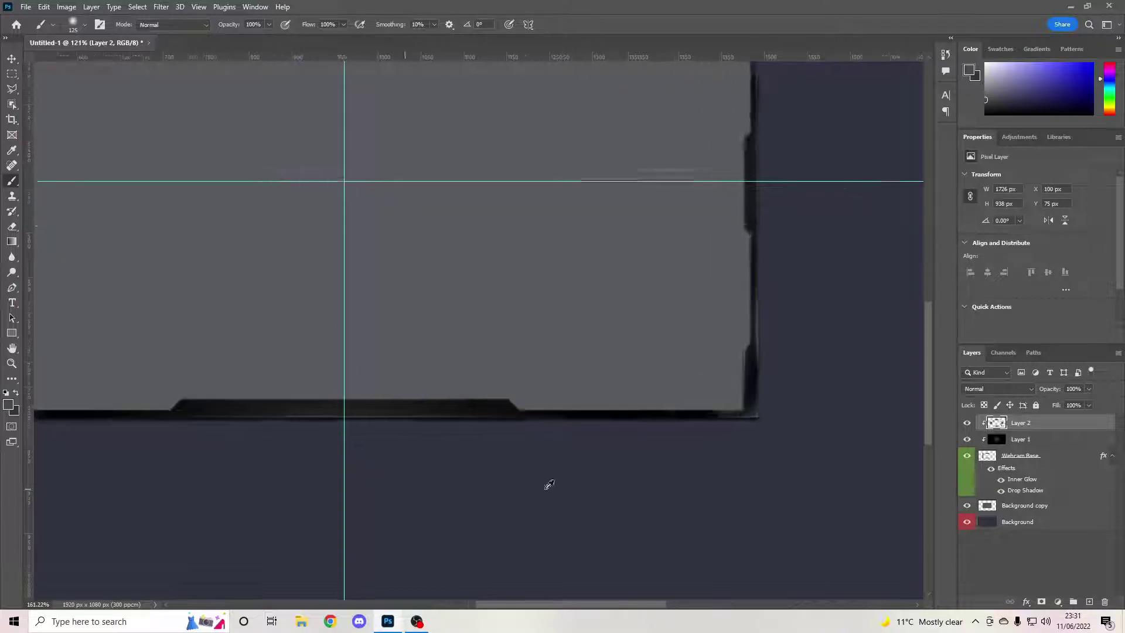
scroll(72, 453, "up", 5)
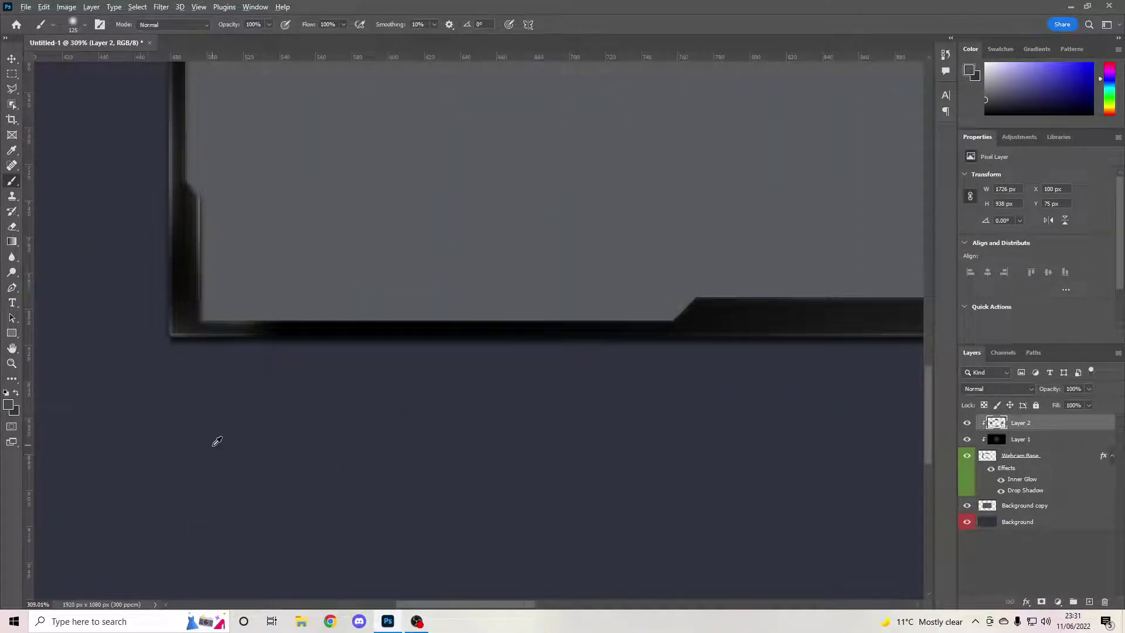
scroll(297, 409, "down", 5)
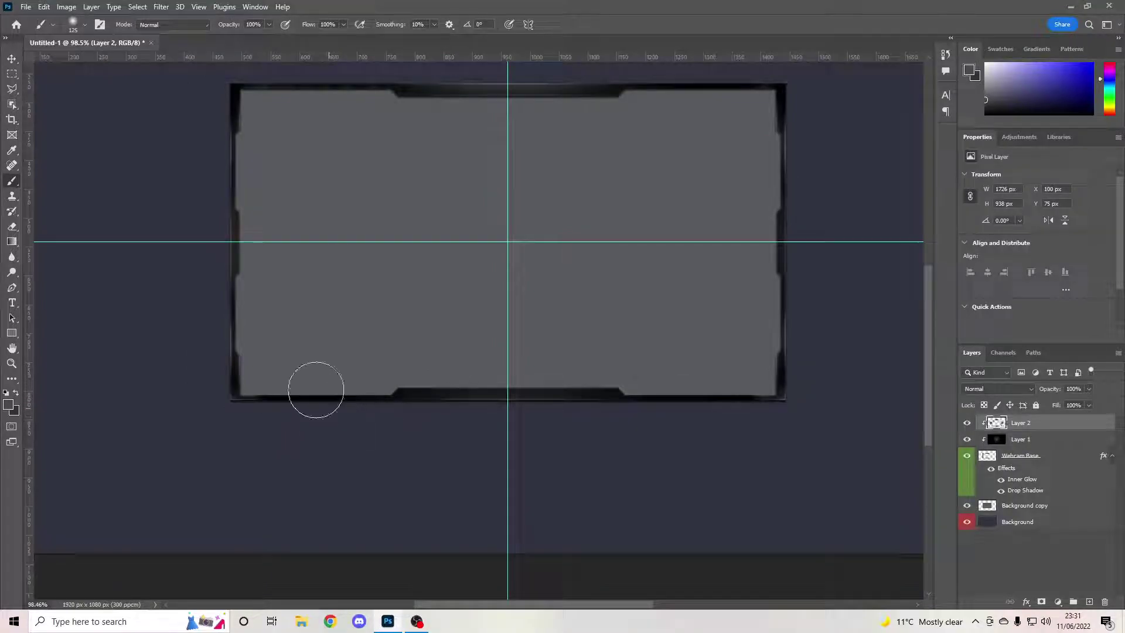
Brush grey highlights on the frame's outer upper-left and upper-right corners with the round 125 px brush
scroll(339, 369, "up", 5)
scroll(239, 212, "up", 3)
scroll(240, 211, "up", 2)
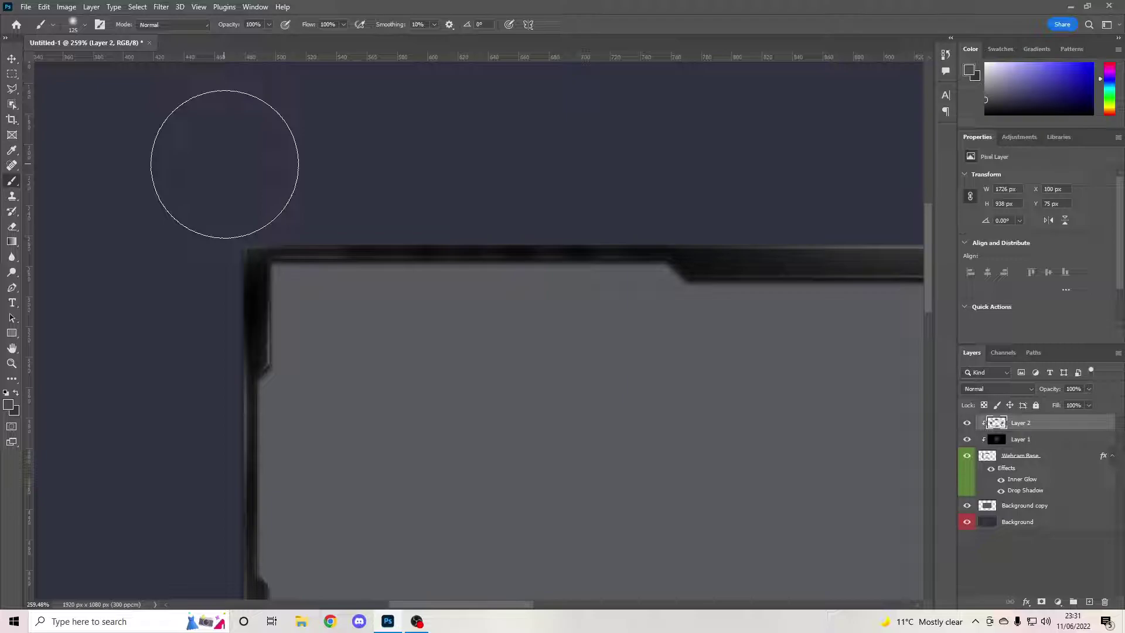
scroll(222, 188, "down", 6)
scroll(697, 229, "up", 5)
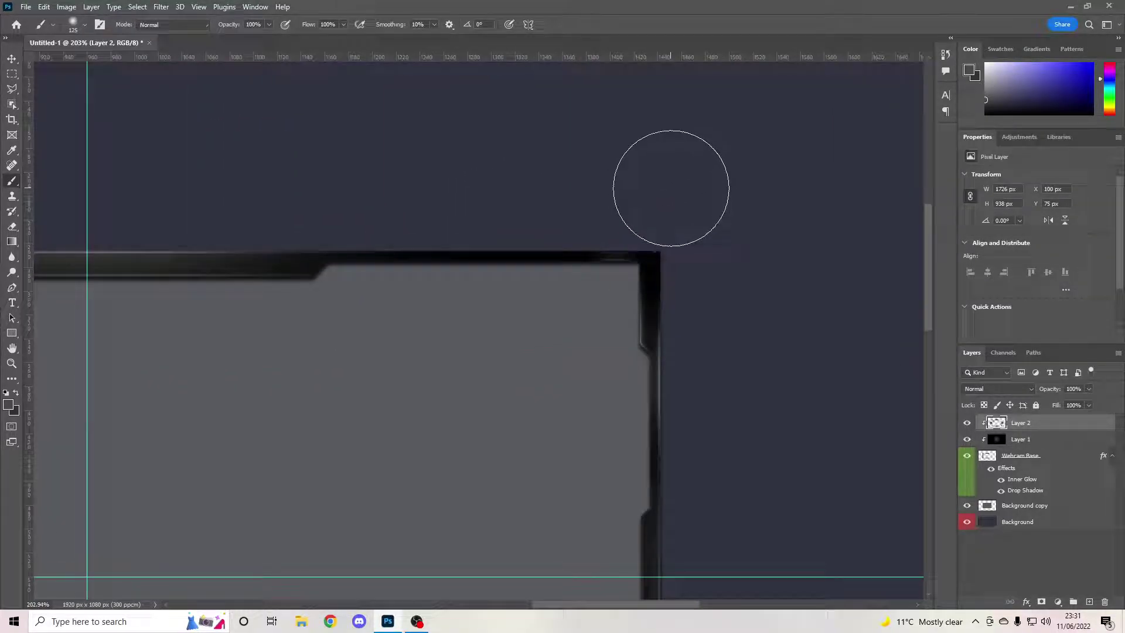
scroll(682, 228, "down", 5)
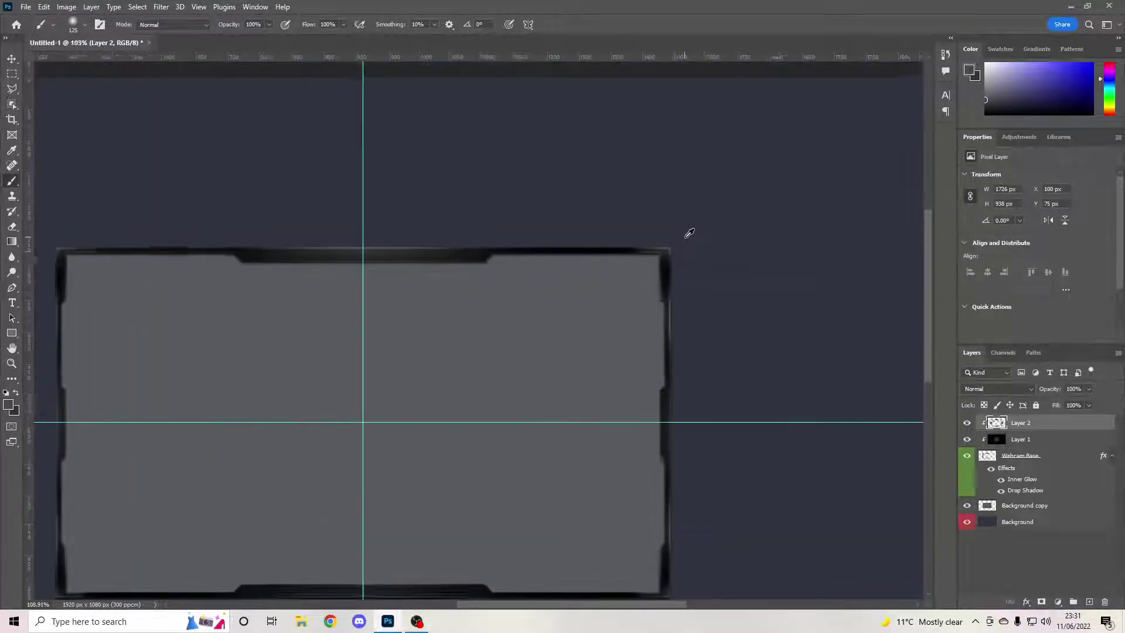
scroll(511, 349, "up", 4)
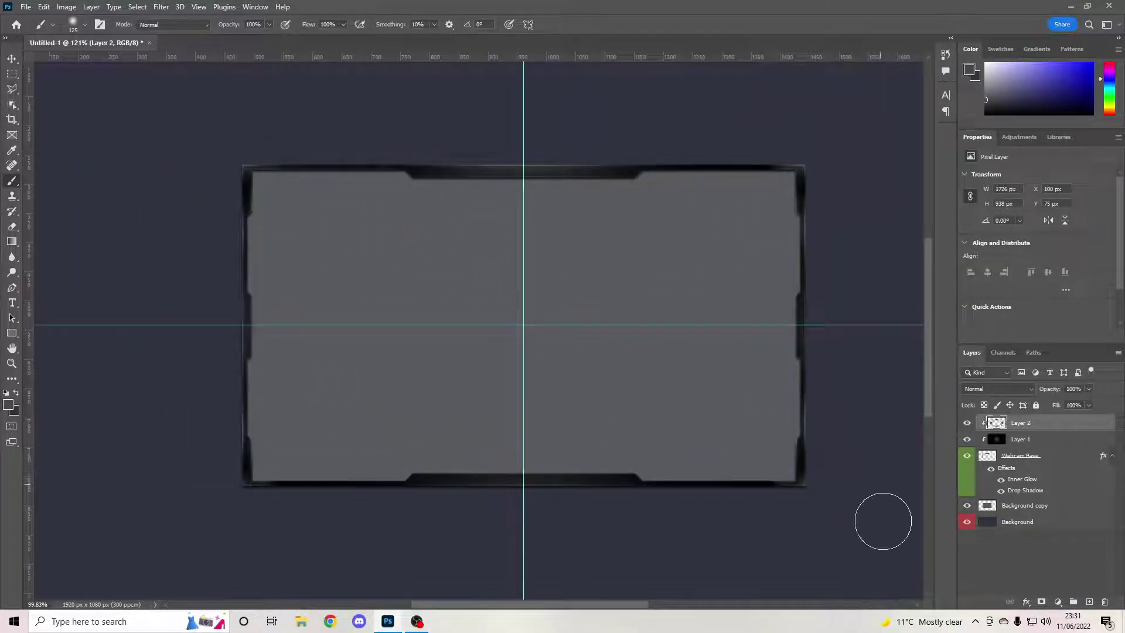
Reposition the Background copy panel to X 479 px, Y 270 px, centred on the canvas guides
left_click(1017, 510)
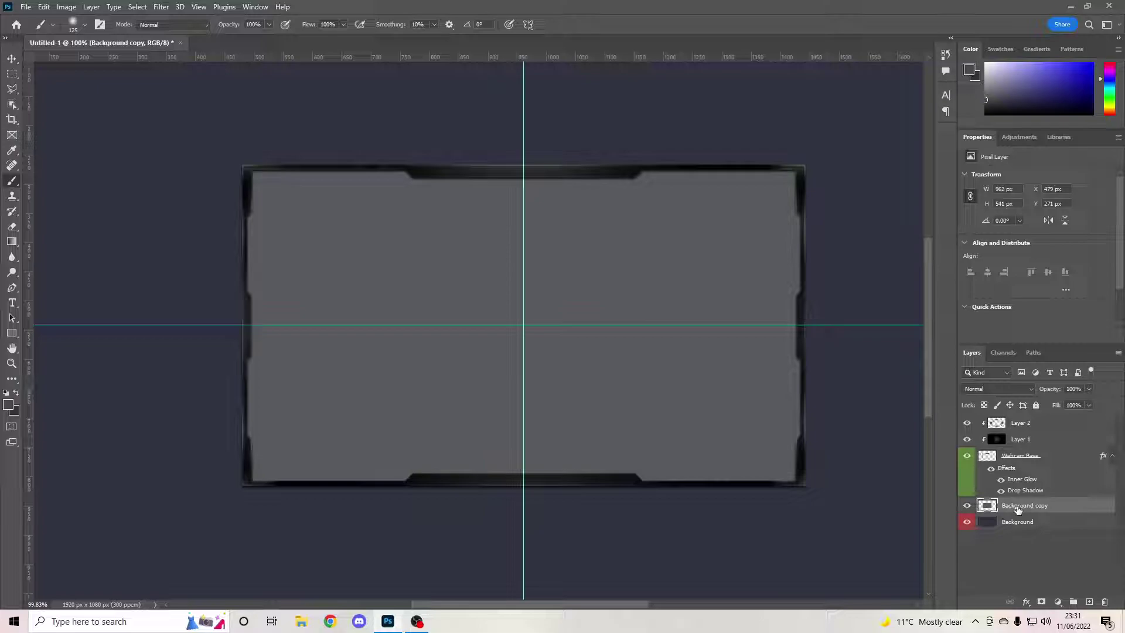
key("ctrl+t")
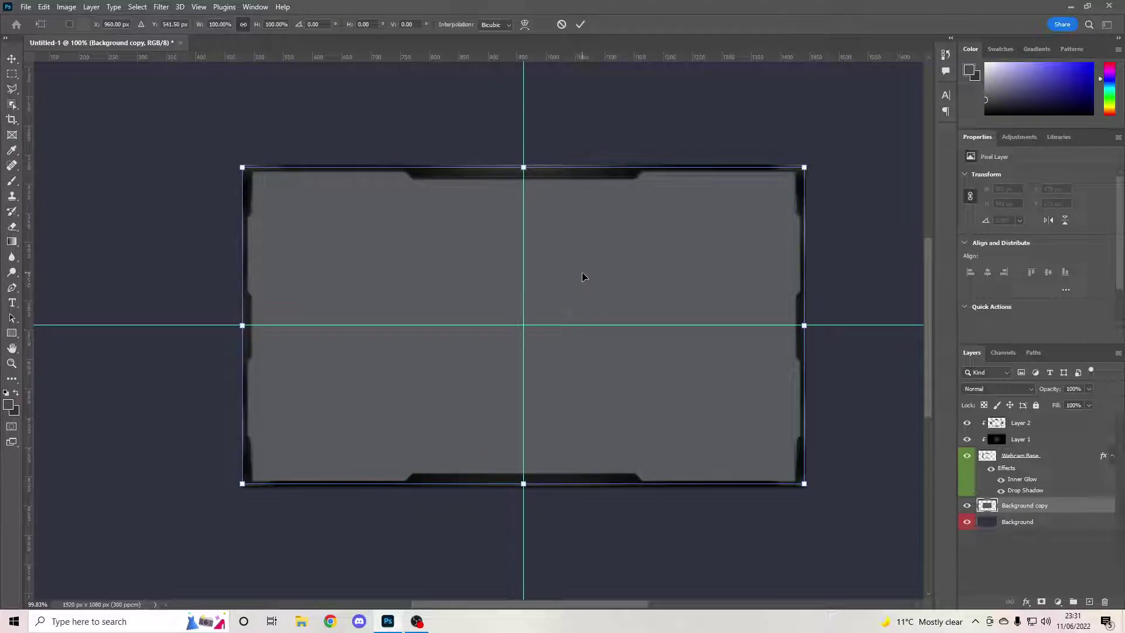
mouse_move(582, 273)
left_mouse_down()
mouse_move(592, 356)
mouse_move(589, 274)
left_mouse_up()
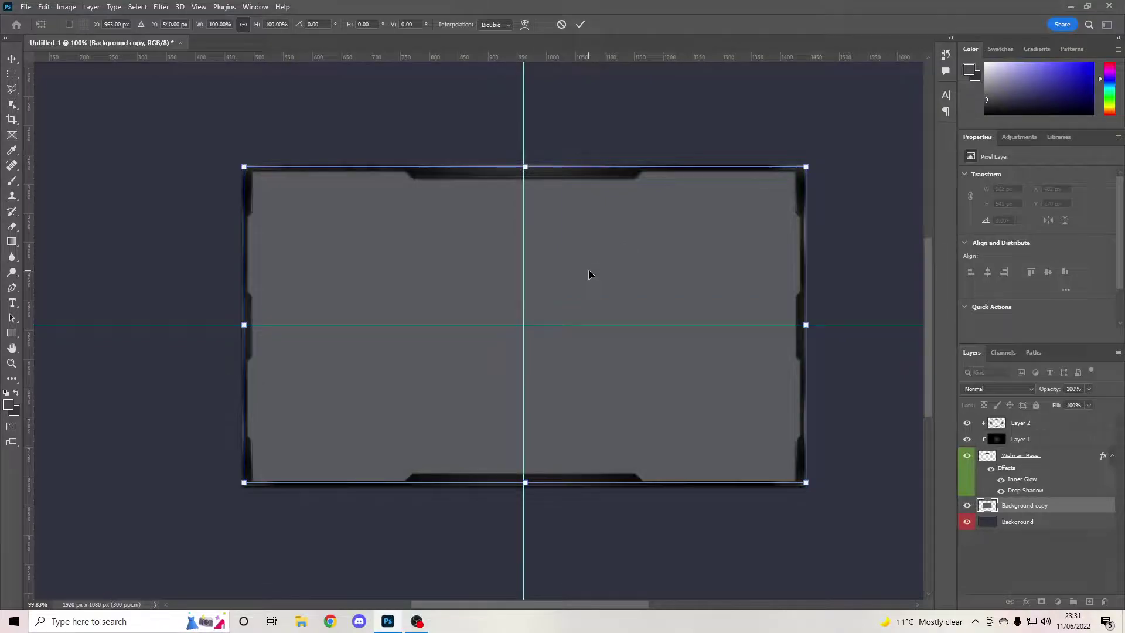
key("Left")
key("Left")
key("Left")
key("Left")
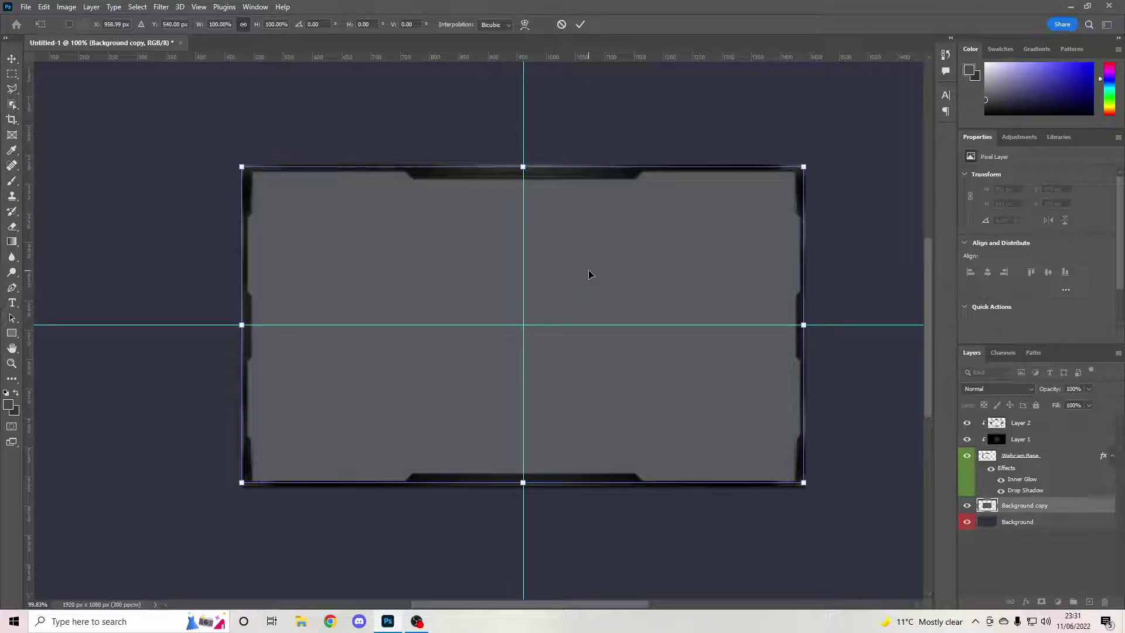
key("Right")
left_click(579, 25)
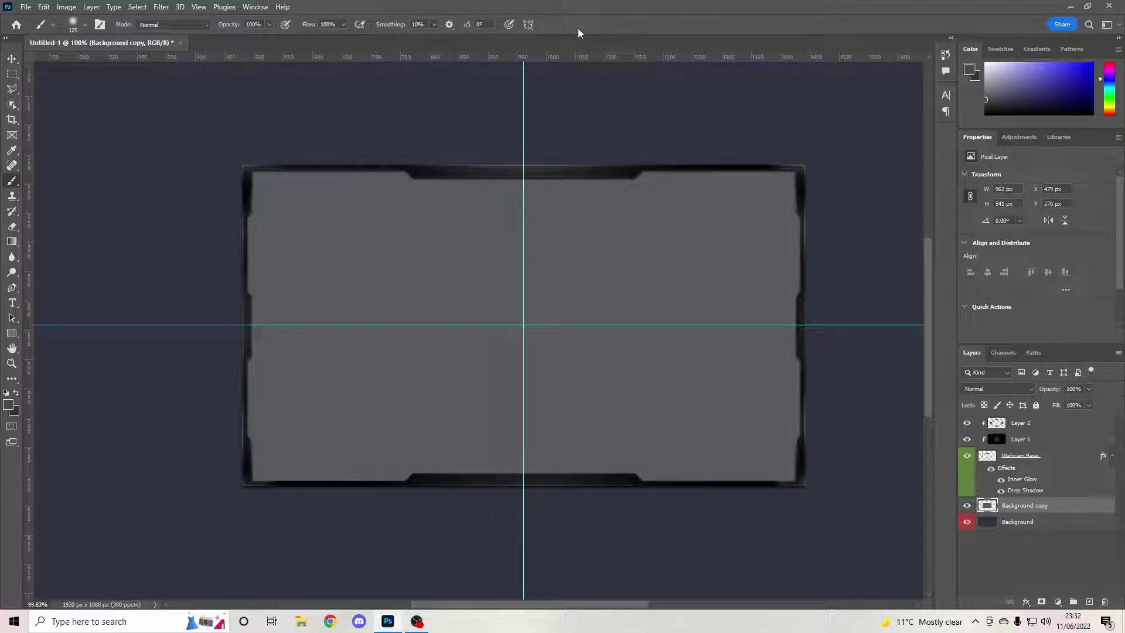
Blacken the Background copy panel with Hue/Saturation by setting Lightness to -100
key("ctrl+u")
left_click_drag(525, 262, 451, 263)
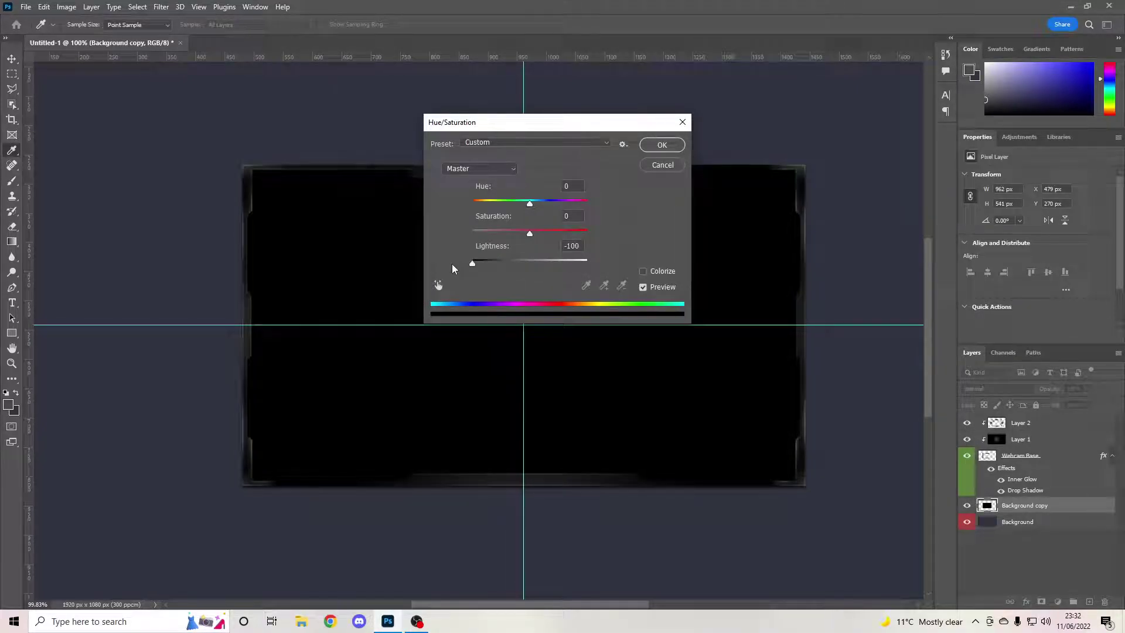
left_click(662, 144)
Examine the frame's edge highlights against the black inner panel
scroll(559, 413, "down", 5)
scroll(664, 372, "up", 3)
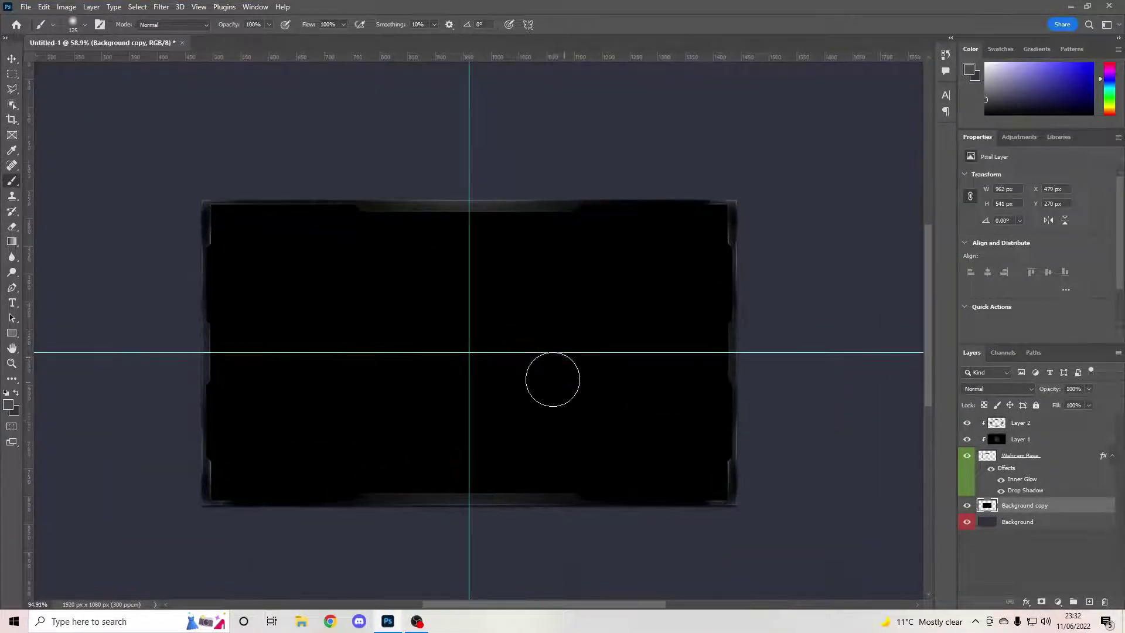
scroll(527, 351, "down", 2)
scroll(499, 328, "up", 1)
scroll(498, 392, "down", 1)
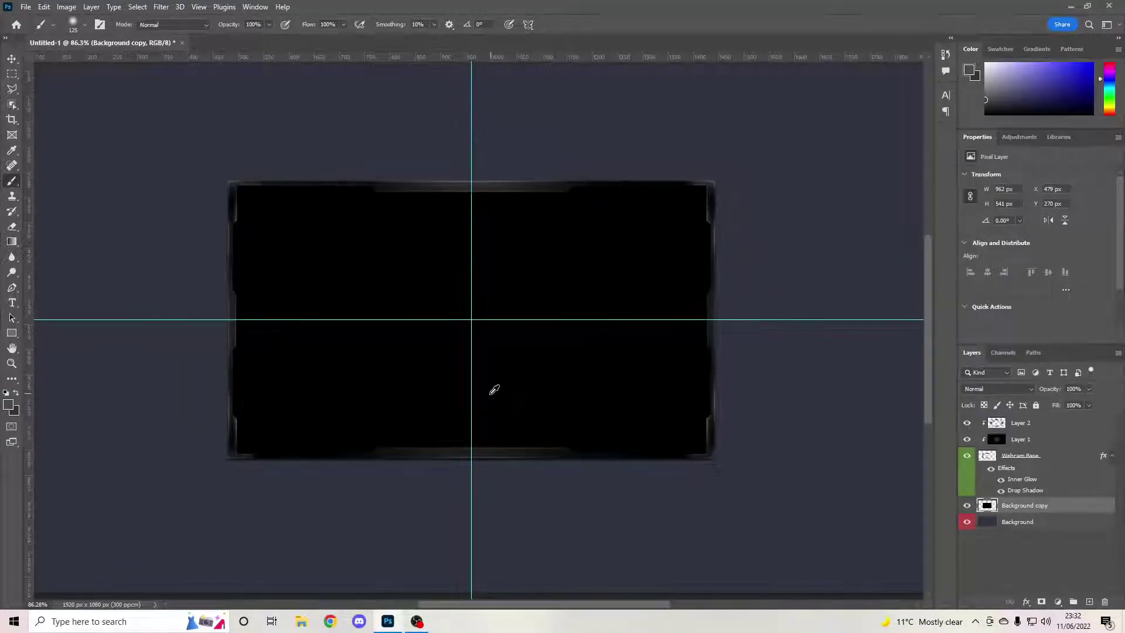
scroll(495, 389, "up", 2)
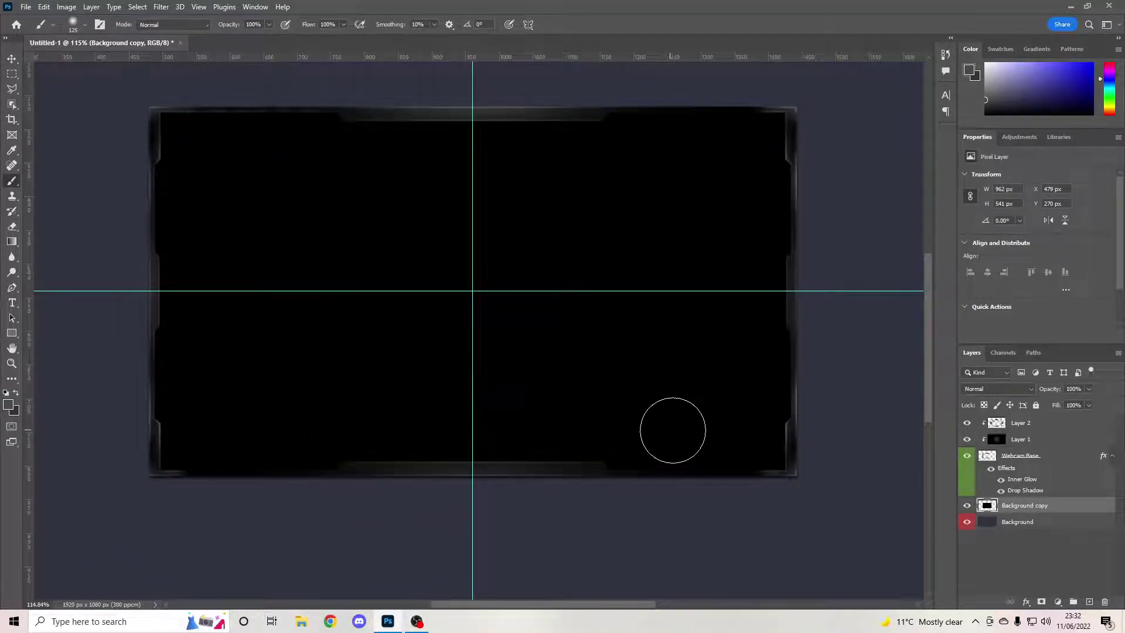
scroll(645, 428, "down", 2)
scroll(545, 436, "up", 3)
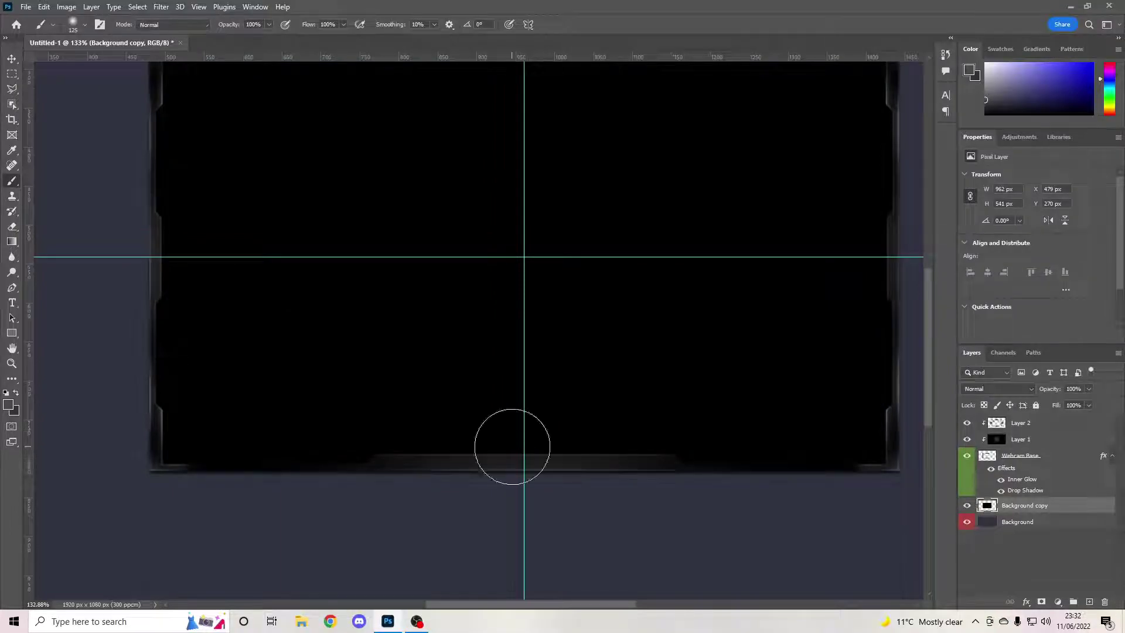
scroll(509, 436, "down", 2)
scroll(527, 311, "up", 1)
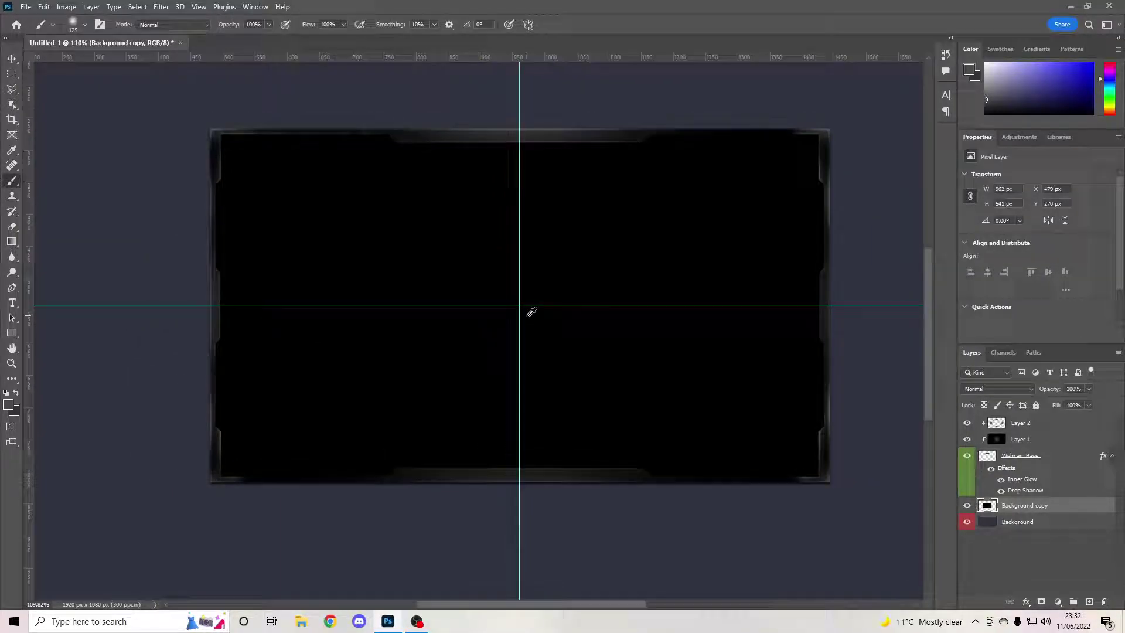
Add a new layer directly above Background copy and clip it to that layer
left_click(1032, 424)
left_click(1020, 507)
left_click(1089, 602)
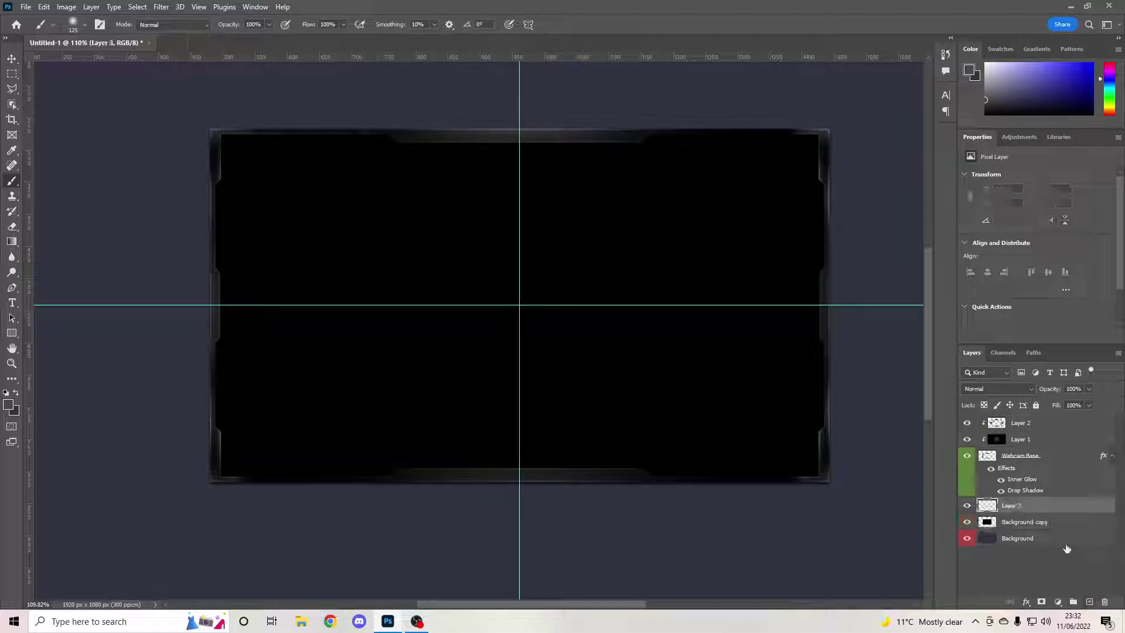
right_click(1023, 505)
left_click(1008, 236)
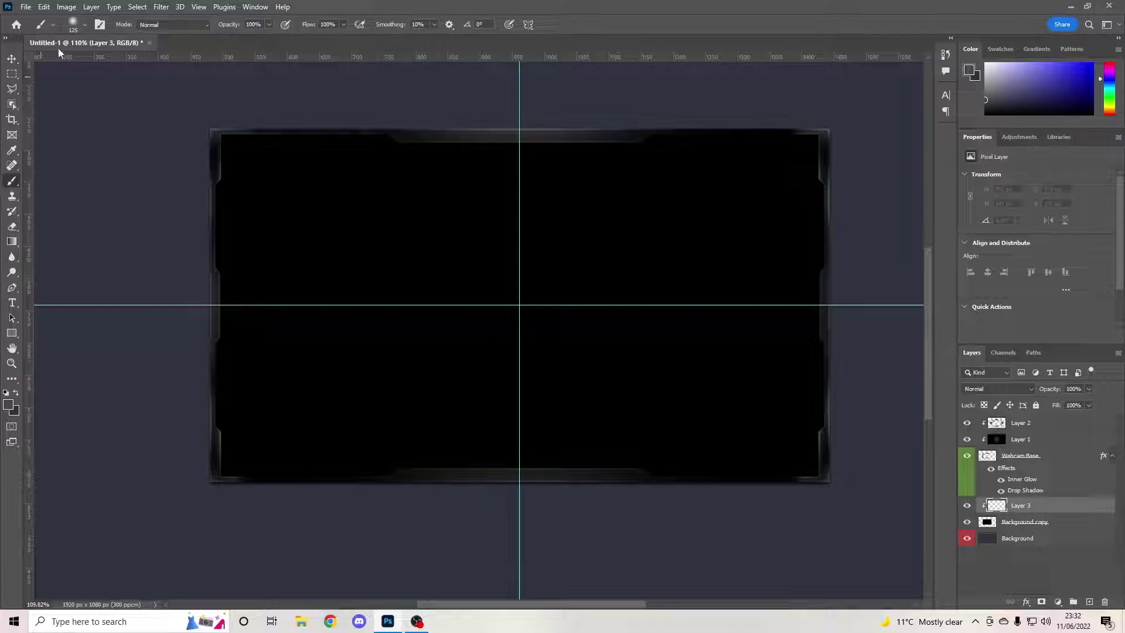
Flatten the soft brush tip into a wide horizontal ellipse and enlarge it to 1300 px
left_click(84, 25)
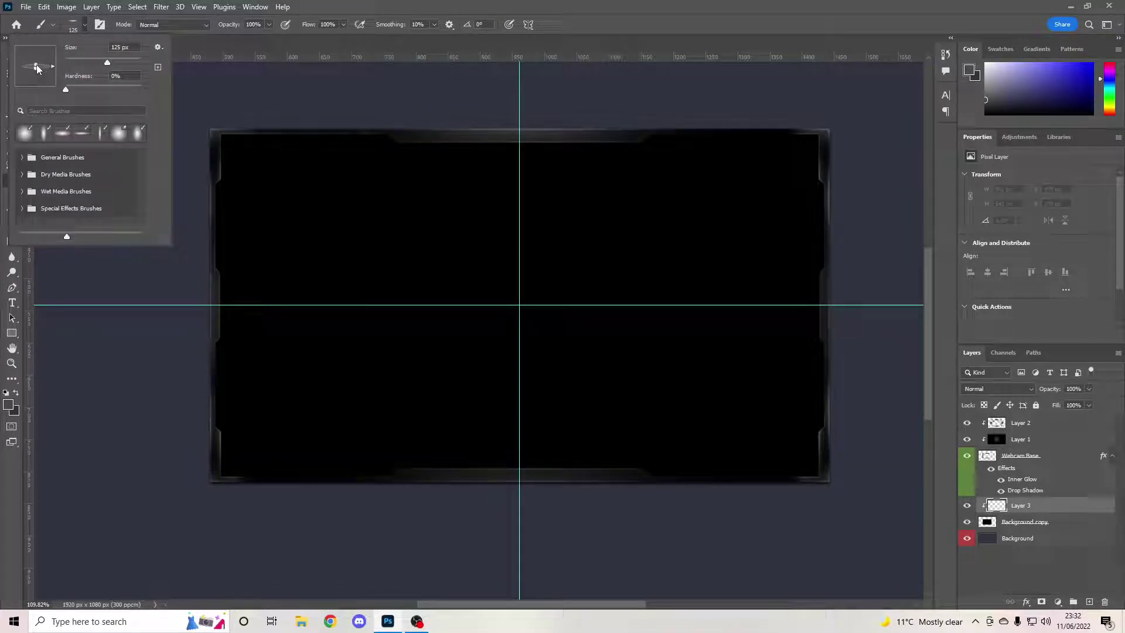
left_click(85, 25)
scroll(474, 339, "down", 4)
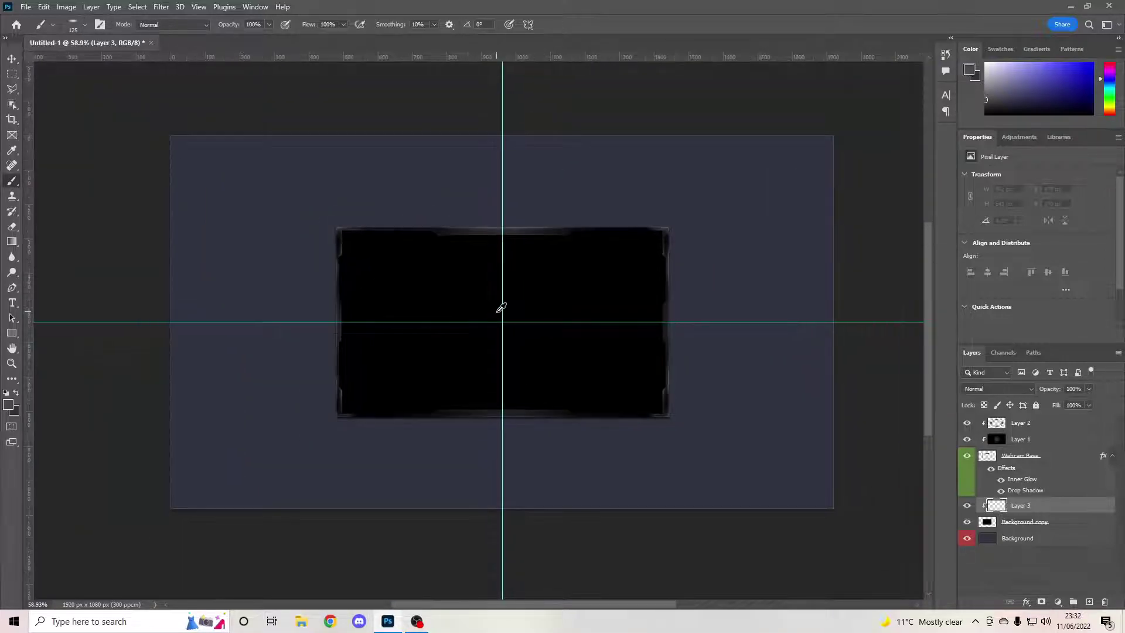
key("bracketright")
key("bracketright")
key("bracketright")
key("bracketright")
key("bracketright")
key("bracketright")
key("bracketright")
key("bracketright")
key("bracketright")
key("bracketright")
key("bracketright")
key("bracketright")
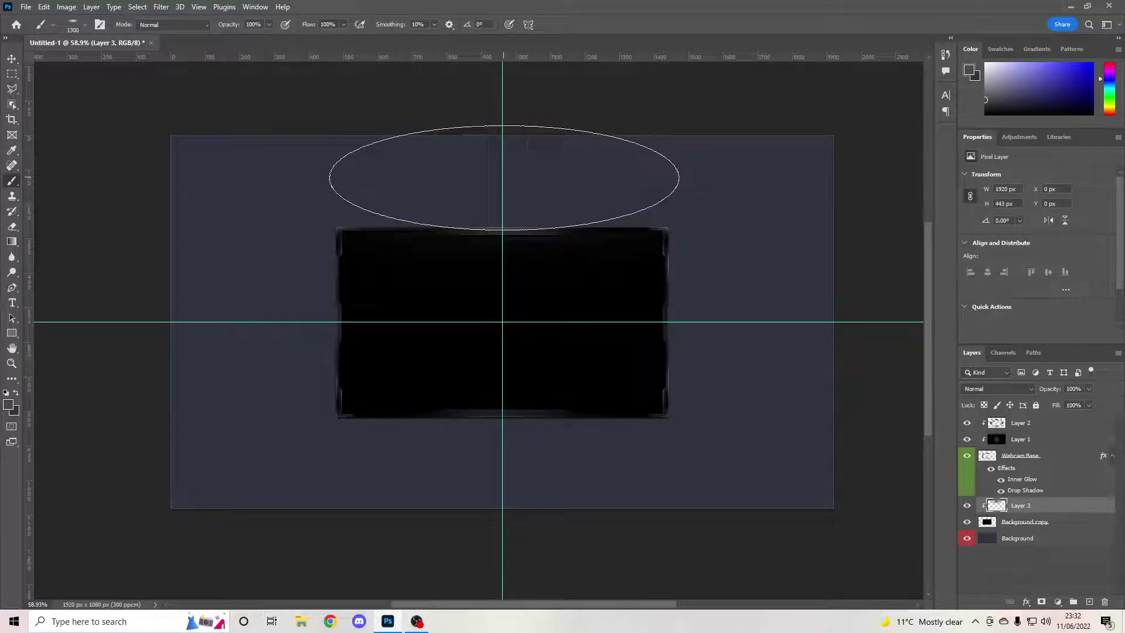
Stamp soft grey glows along the inner panel's upper and lower edges, and hide the guides
left_click(502, 180)
left_click(503, 181)
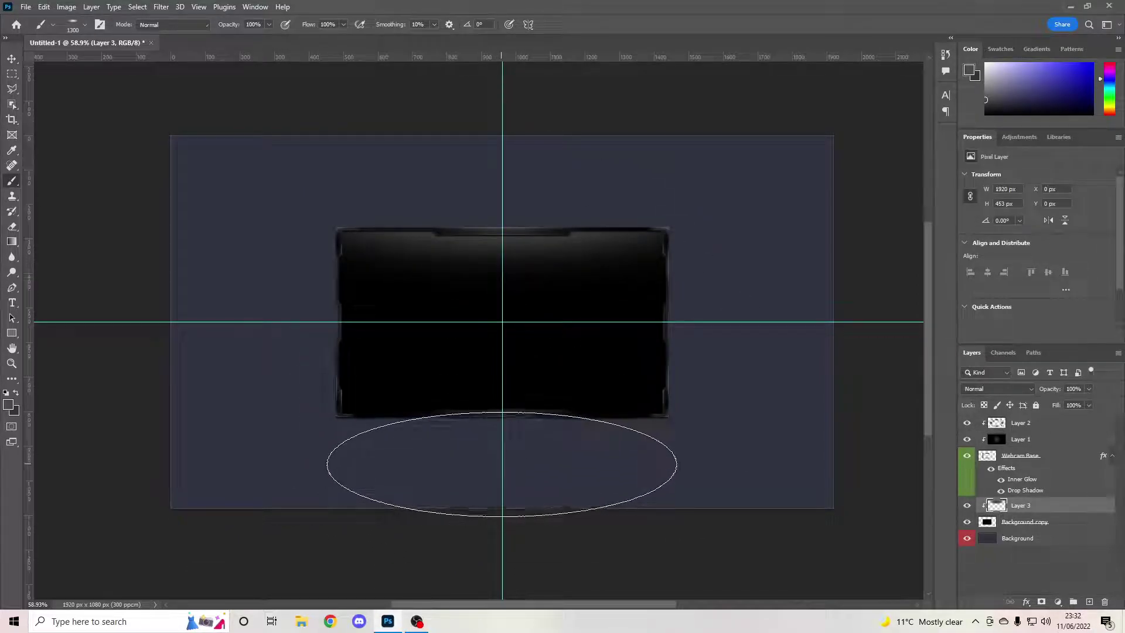
left_click(502, 463)
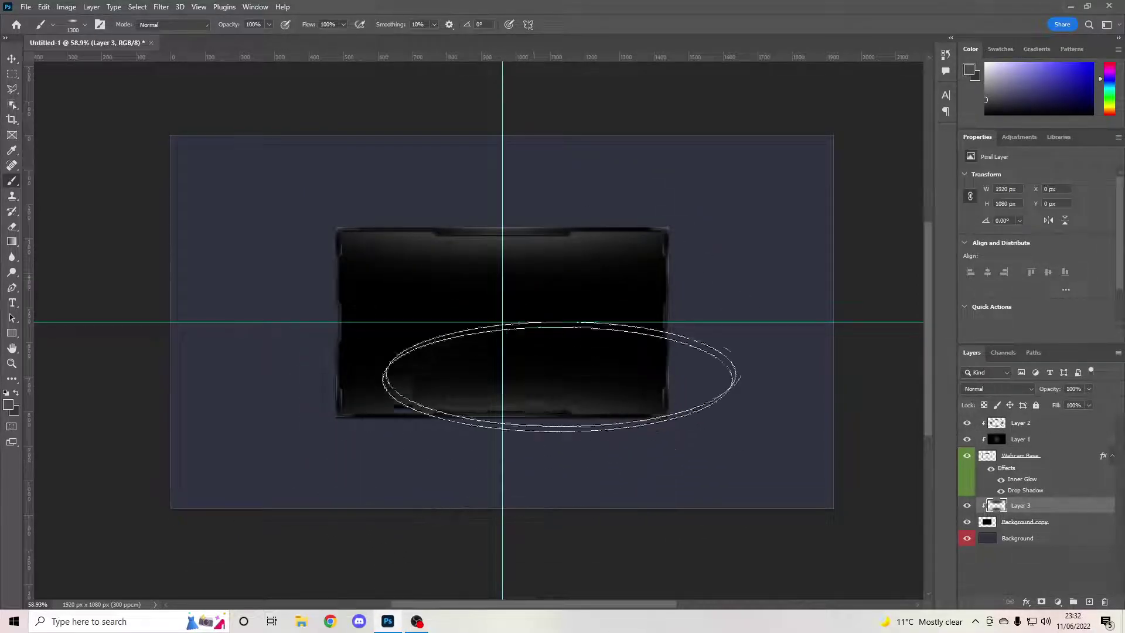
key("ctrl+semicolon")
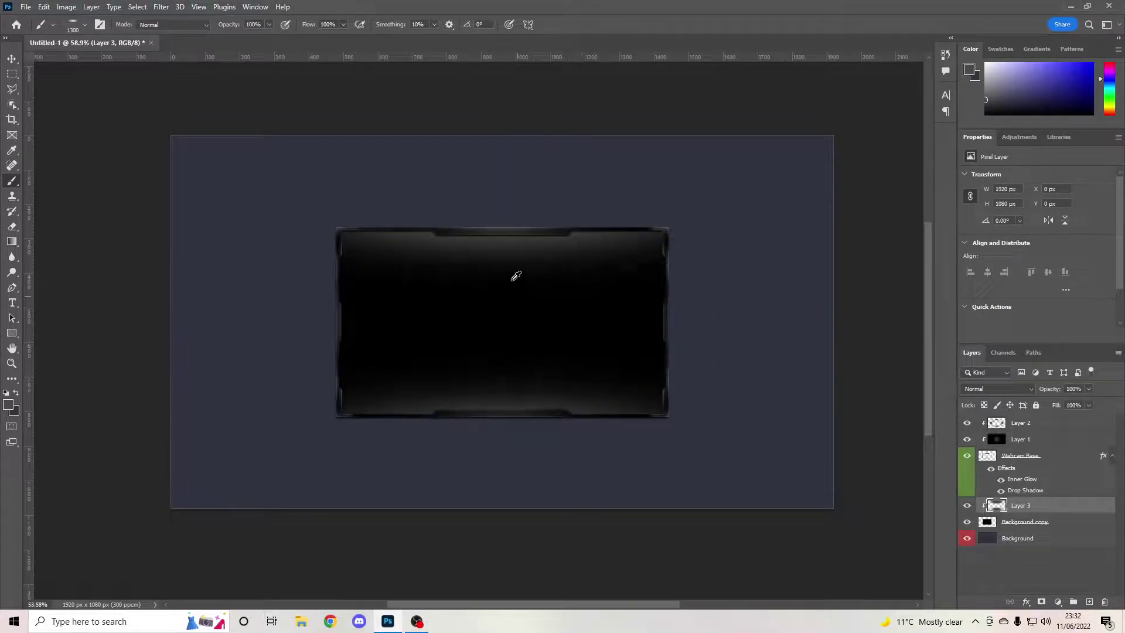
Reduce the panel glow layer's opacity to 76% and its fill to 75%
scroll(509, 307, "down", 2)
scroll(521, 310, "up", 5)
scroll(515, 314, "up", 2)
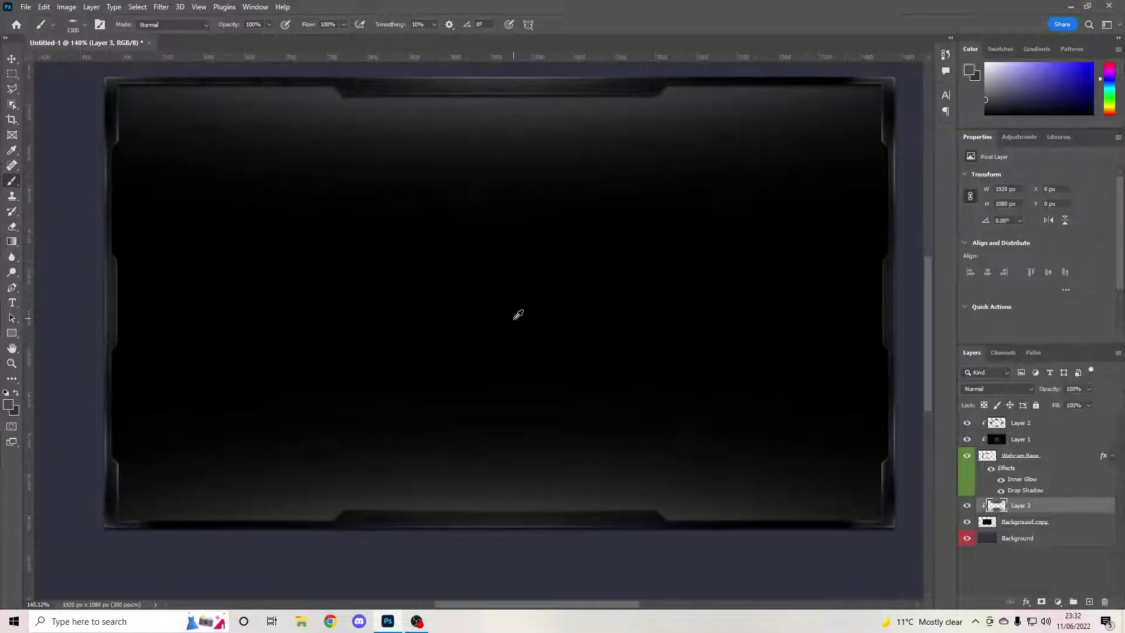
scroll(507, 314, "down", 3)
scroll(512, 294, "up", 2)
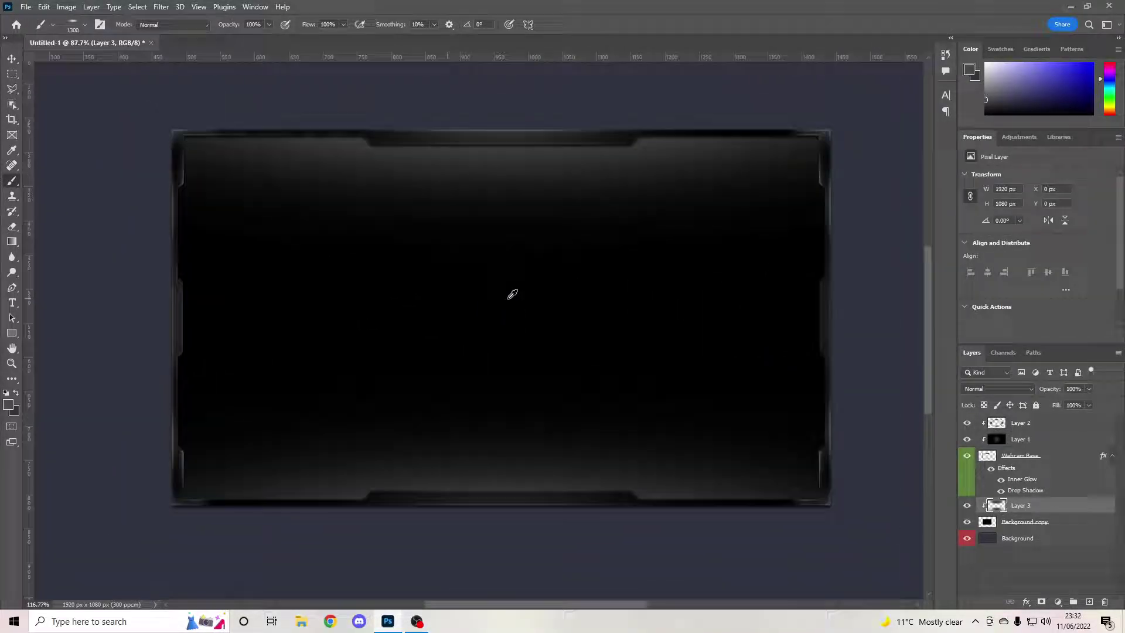
left_click_drag(1081, 404, 1076, 418)
left_click(1089, 405)
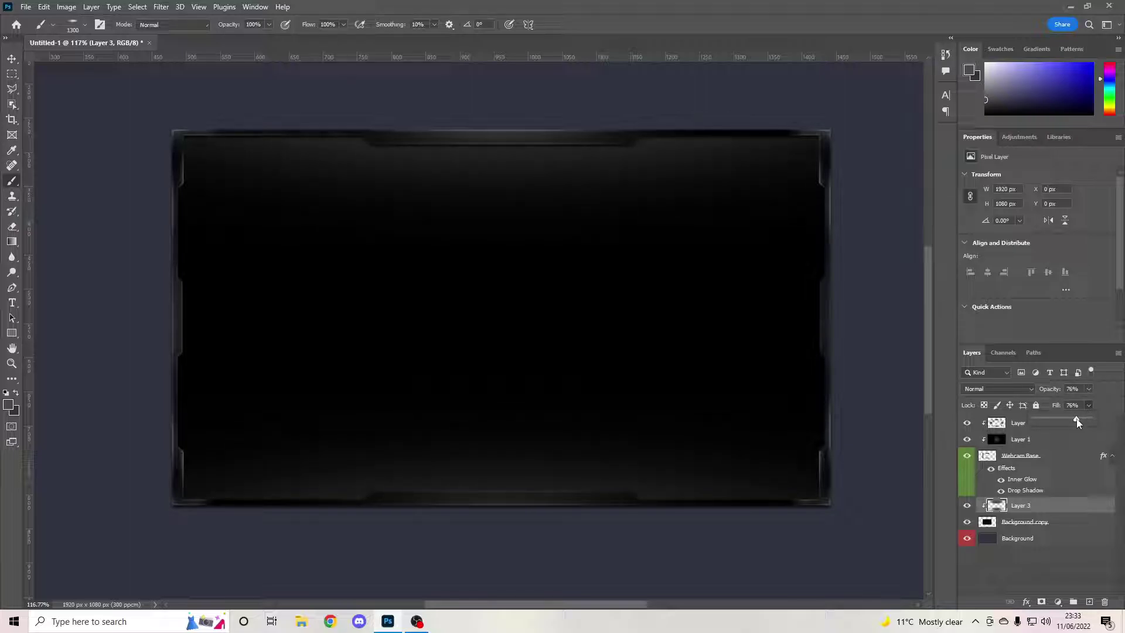
Add a new unclipped layer above Layer 2 at the top of the layer stack
scroll(465, 324, "down", 5)
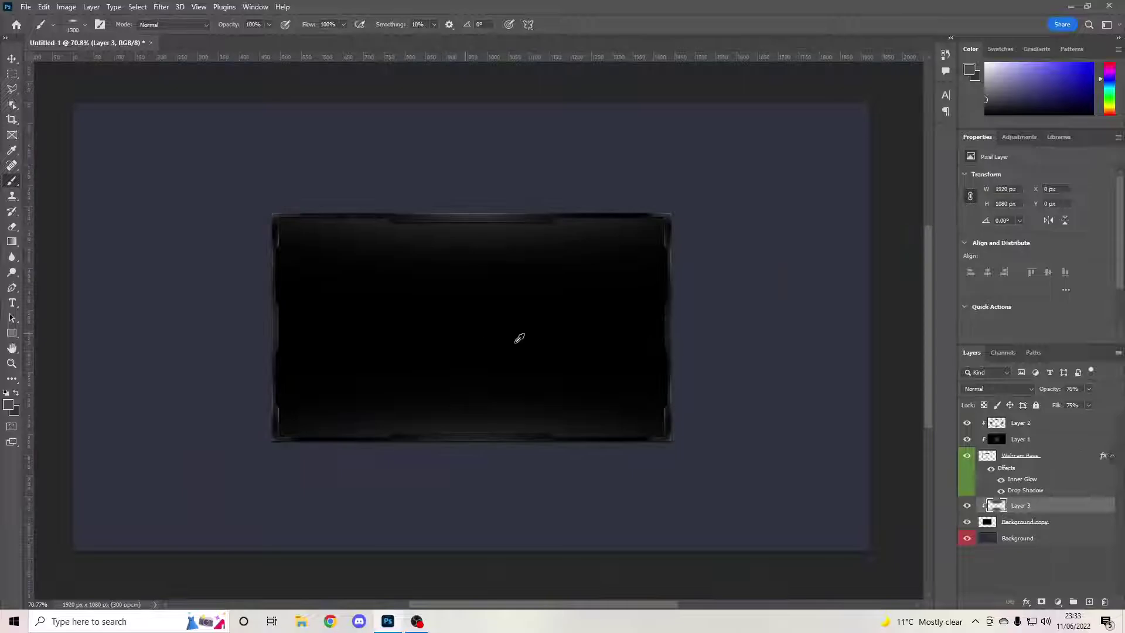
scroll(472, 328, "up", 4)
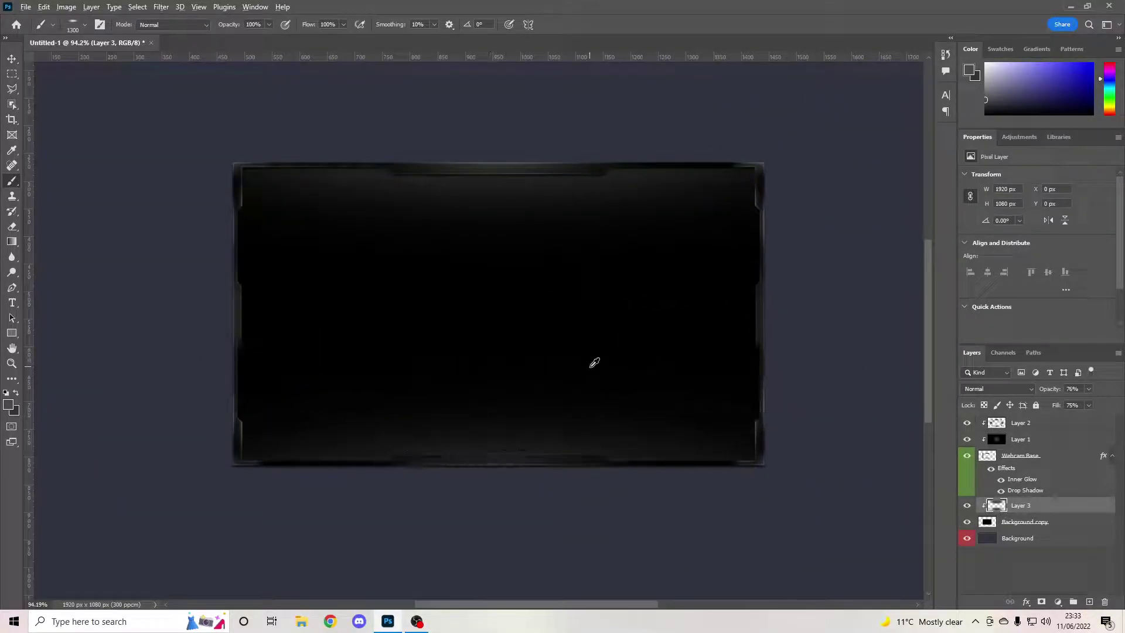
scroll(520, 341, "down", 3)
scroll(515, 343, "up", 1)
scroll(526, 339, "down", 1)
scroll(526, 339, "up", 2)
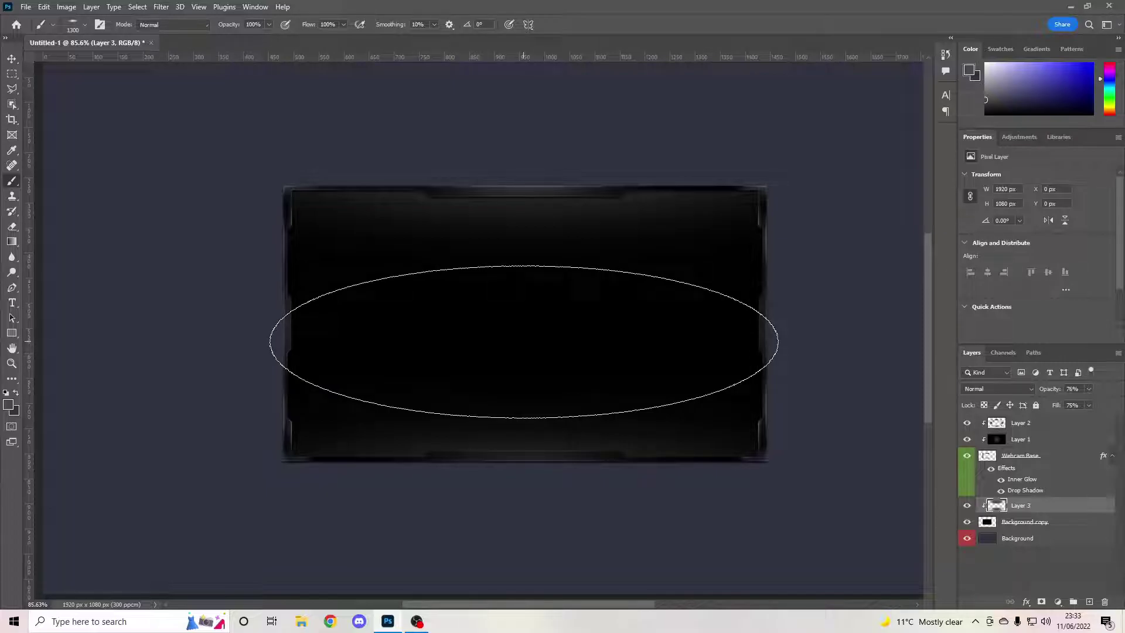
left_click(1026, 422)
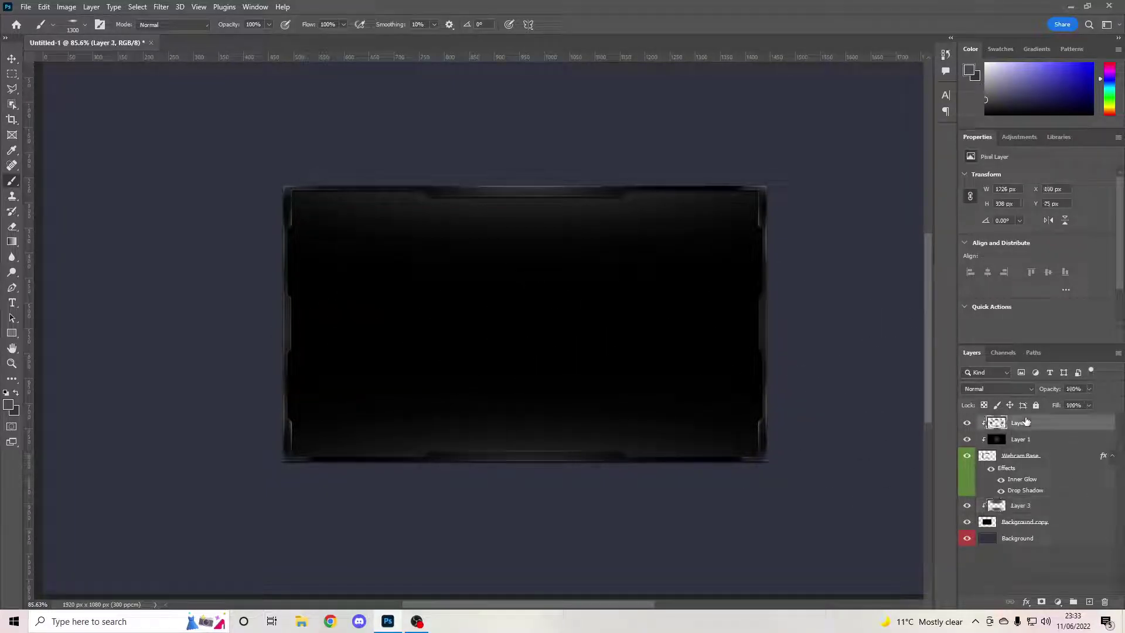
left_click(1089, 602)
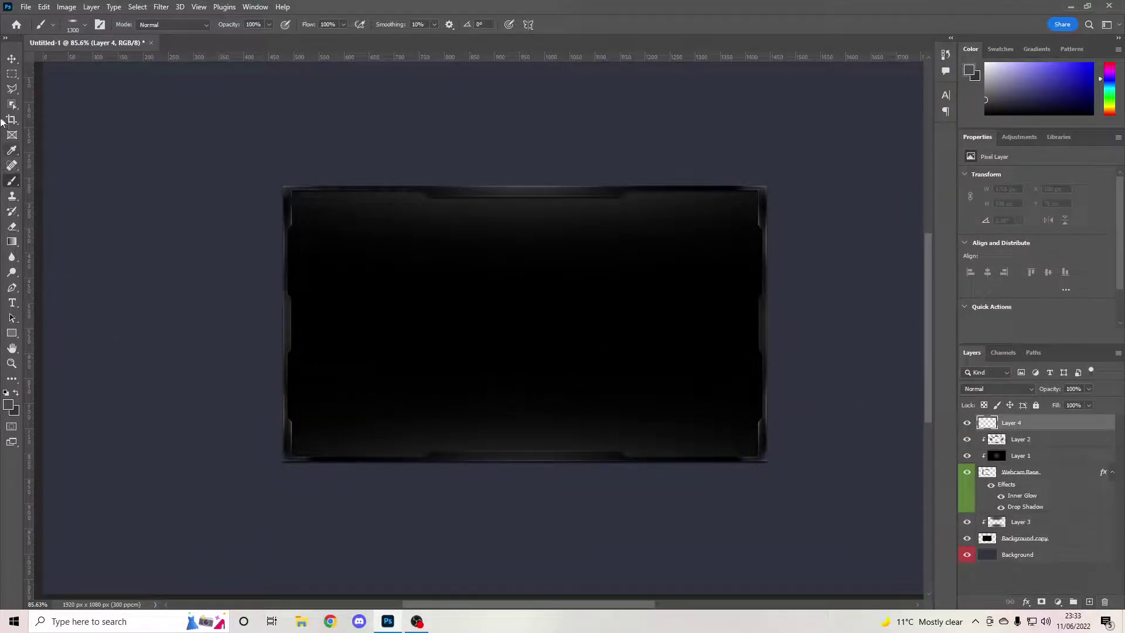
Outline a slanted parallelogram about 17 x 12 px with the Polygonal Lasso, beside the left slope of the frame's upper notch
left_click(13, 90)
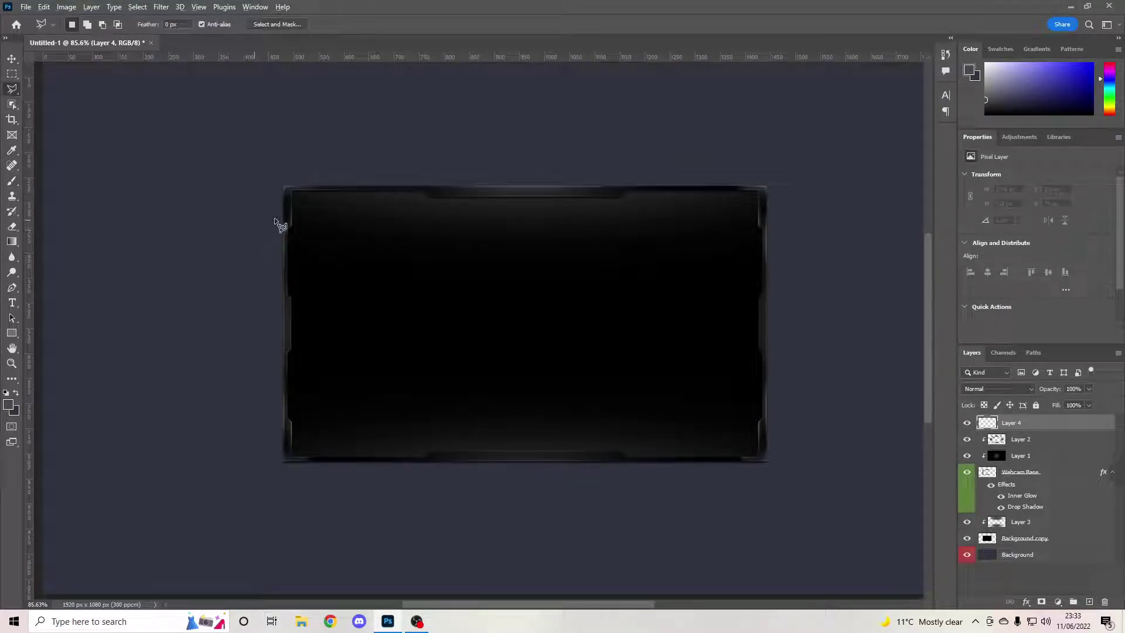
scroll(304, 214, "up", 5)
scroll(532, 193, "up", 2)
scroll(530, 202, "right", 3)
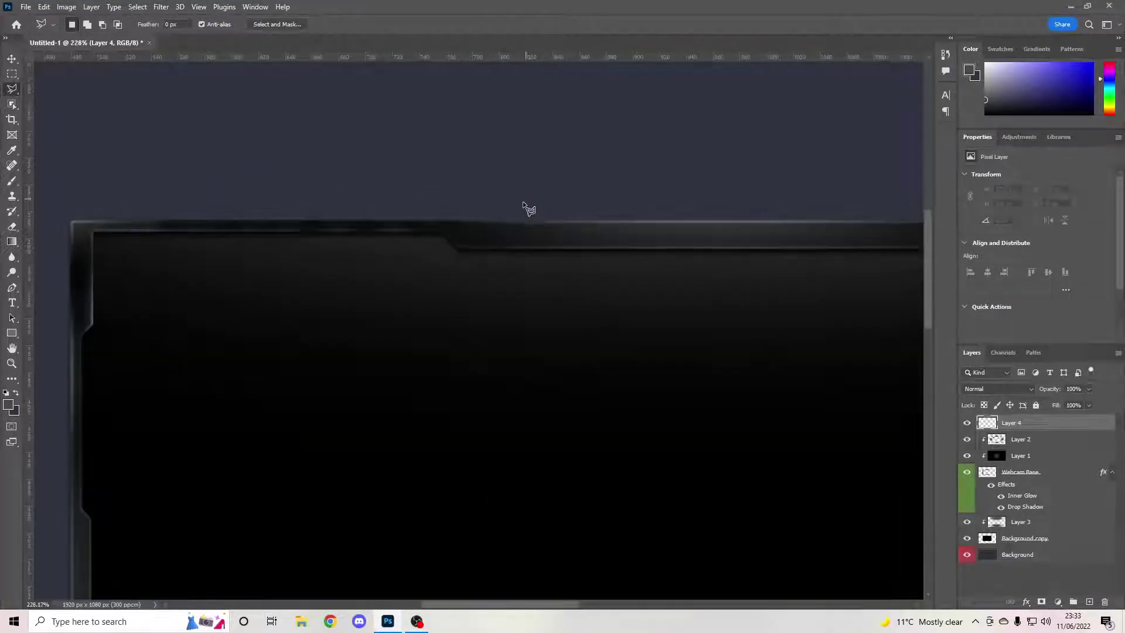
scroll(459, 216, "up", 5)
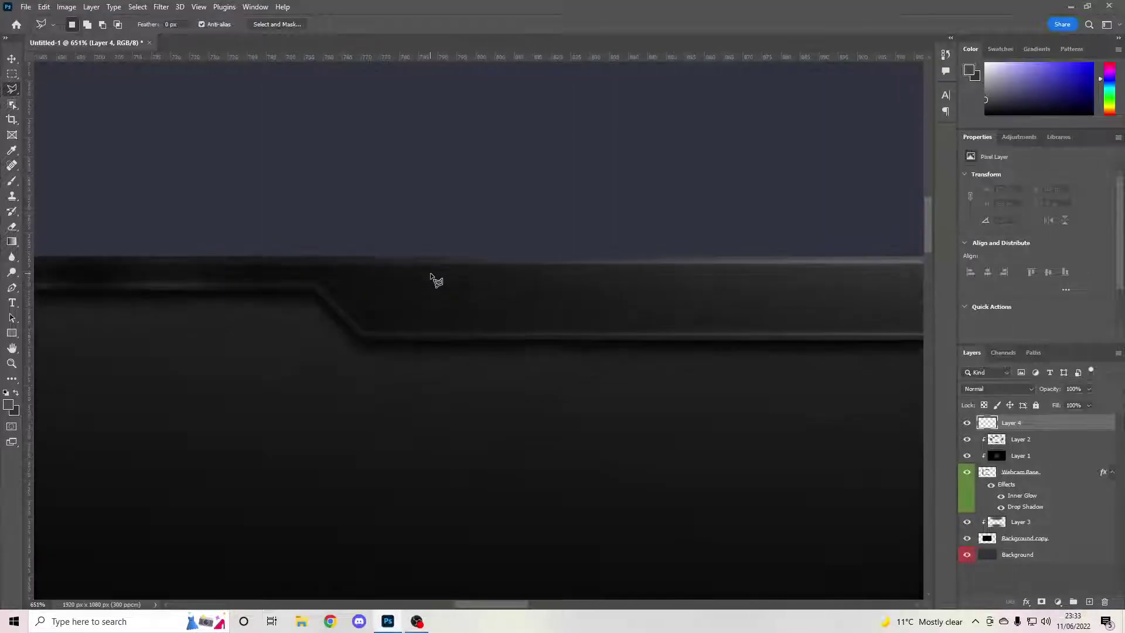
scroll(410, 292, "down", 2)
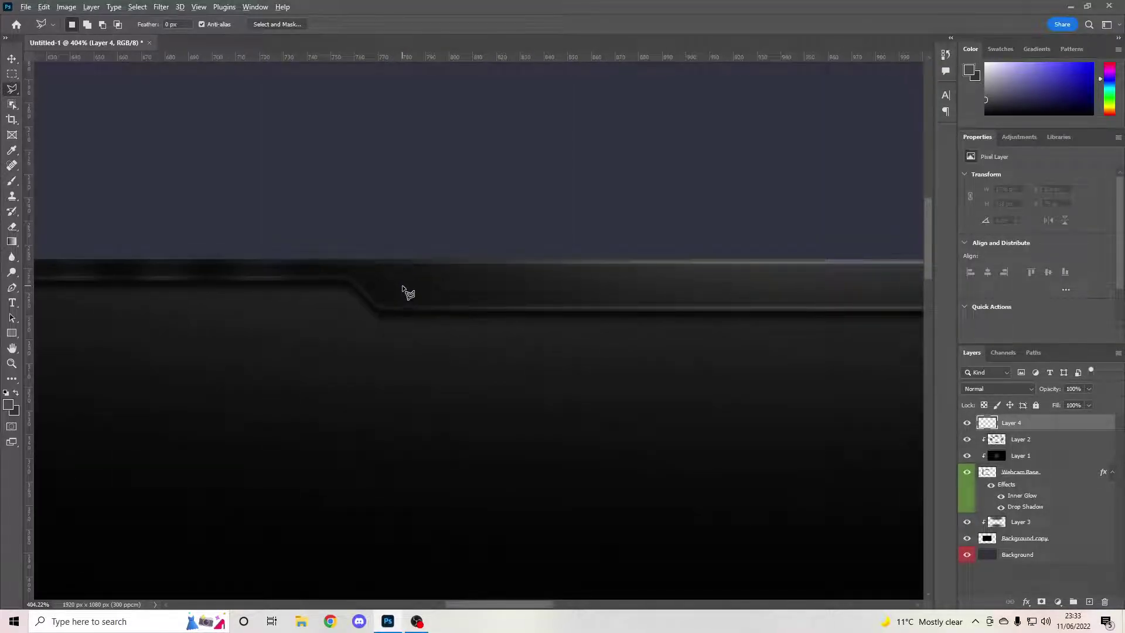
scroll(409, 293, "up", 3)
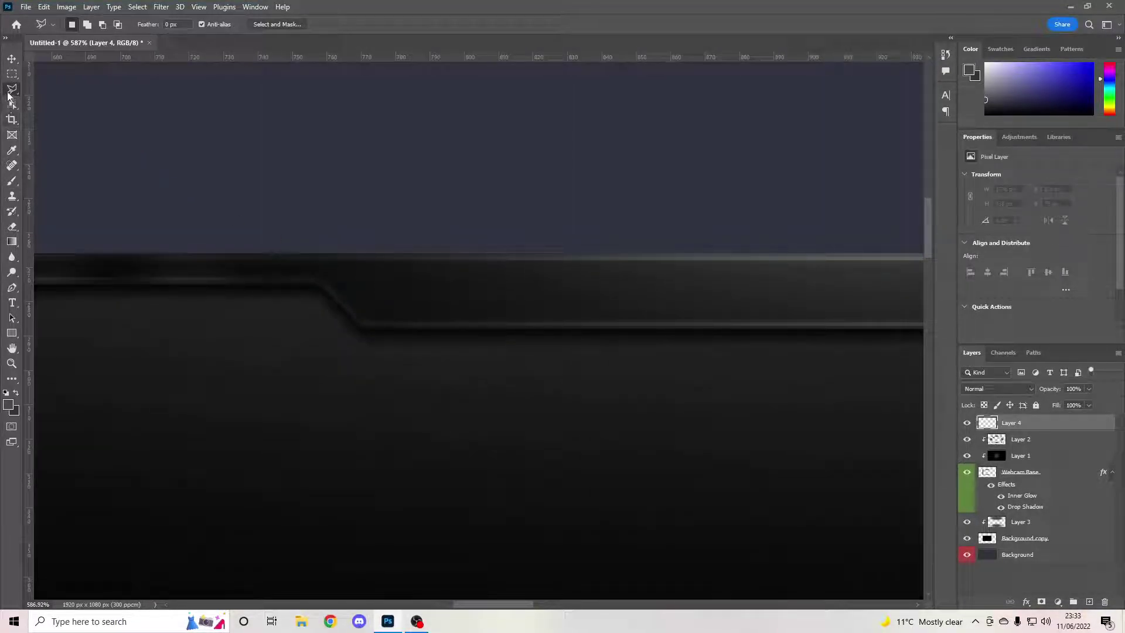
left_click(368, 317)
left_click(330, 279)
left_click(349, 278)
left_click(385, 315)
left_click(369, 317)
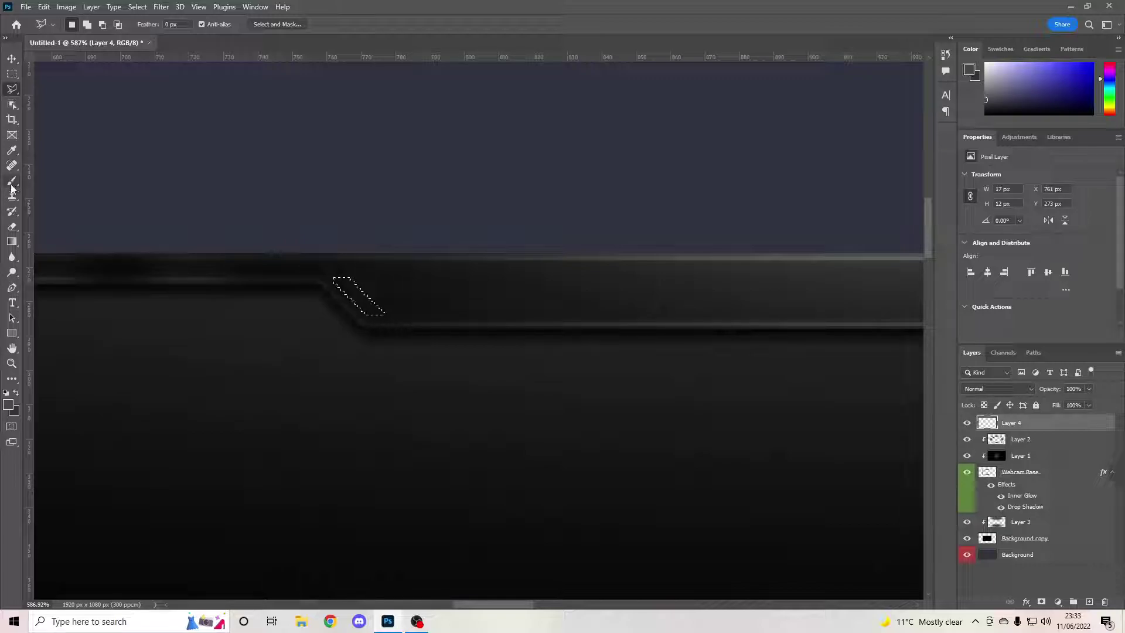
Fill the parallelogram selection with light blue #5aa4ff using the Paint Bucket, and deselect it
left_click(12, 241)
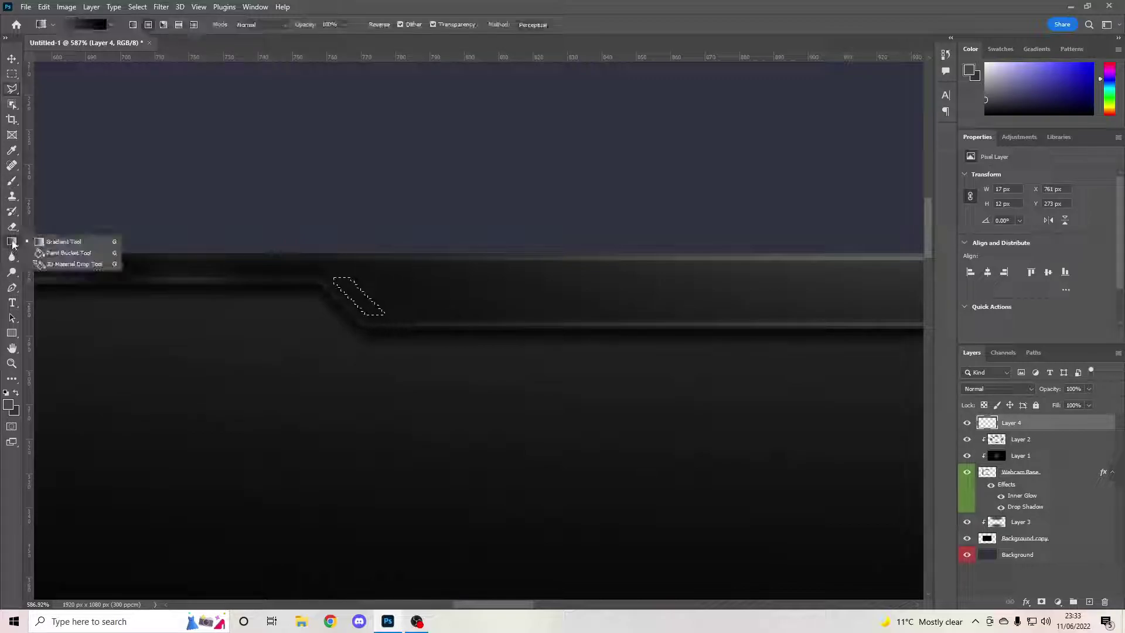
left_click(66, 254)
left_click(10, 402)
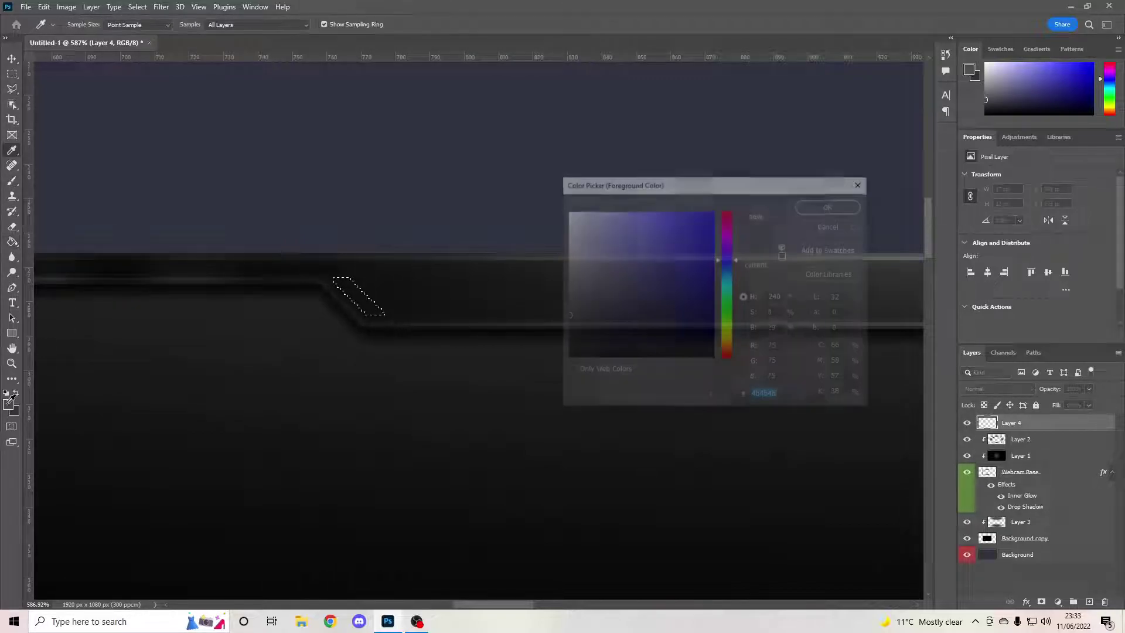
type("ffffff")
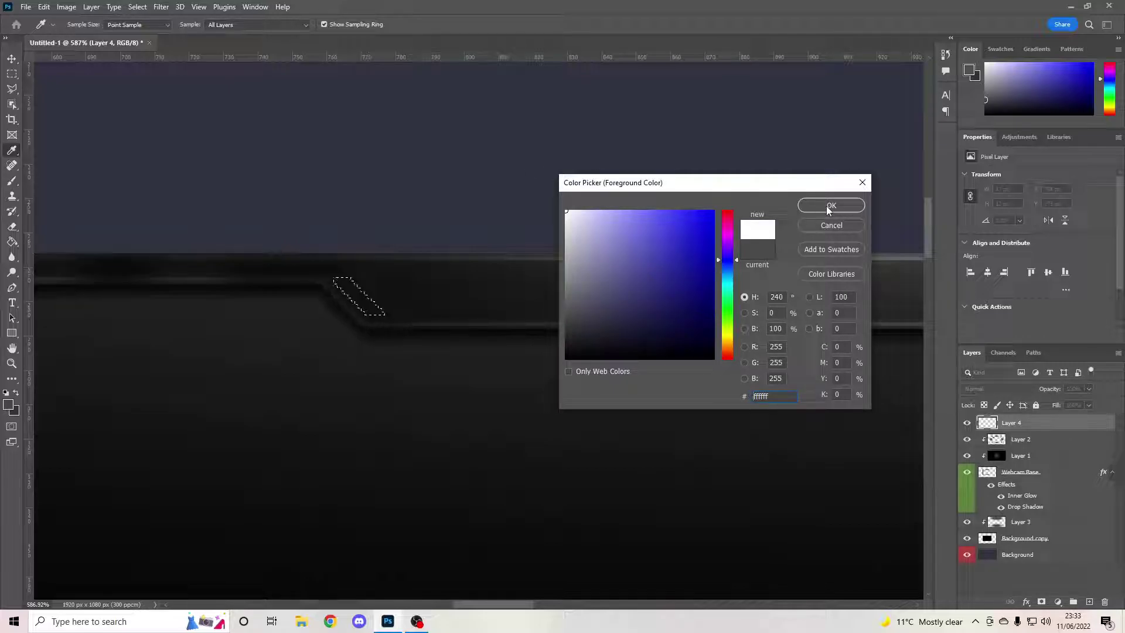
left_click(727, 271)
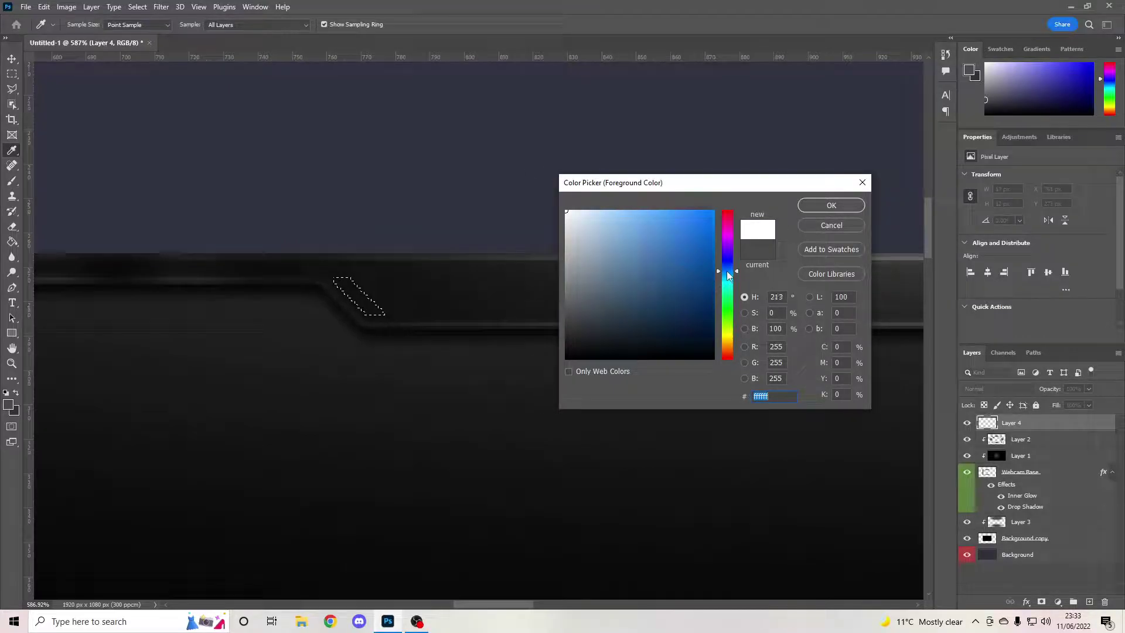
left_click_drag(676, 244, 661, 198)
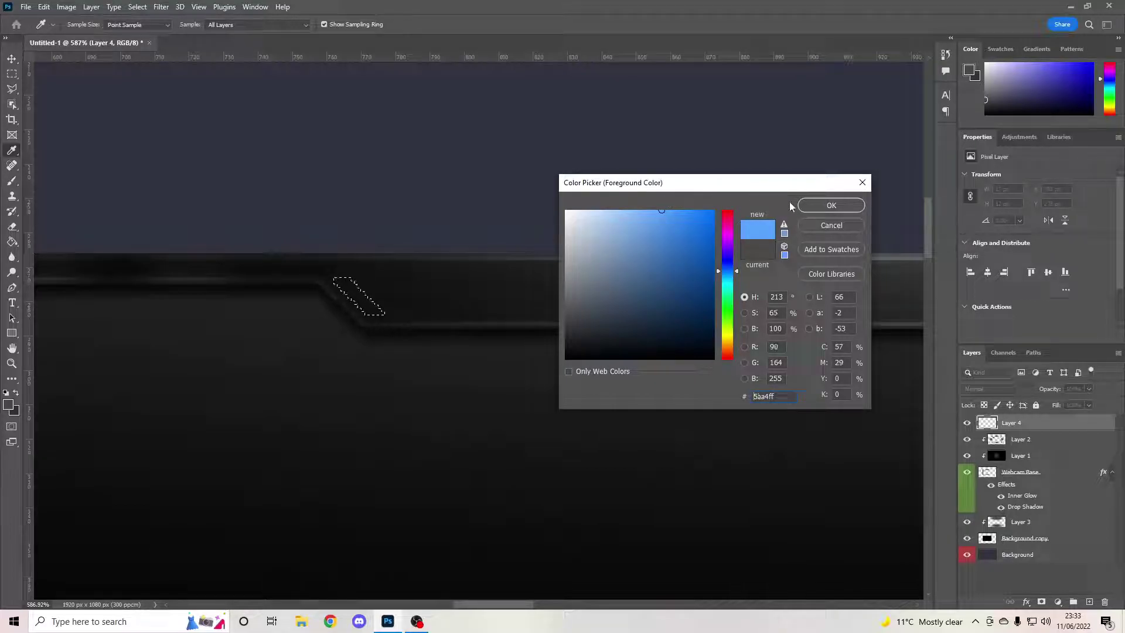
left_click(831, 205)
key("g")
left_click(361, 304)
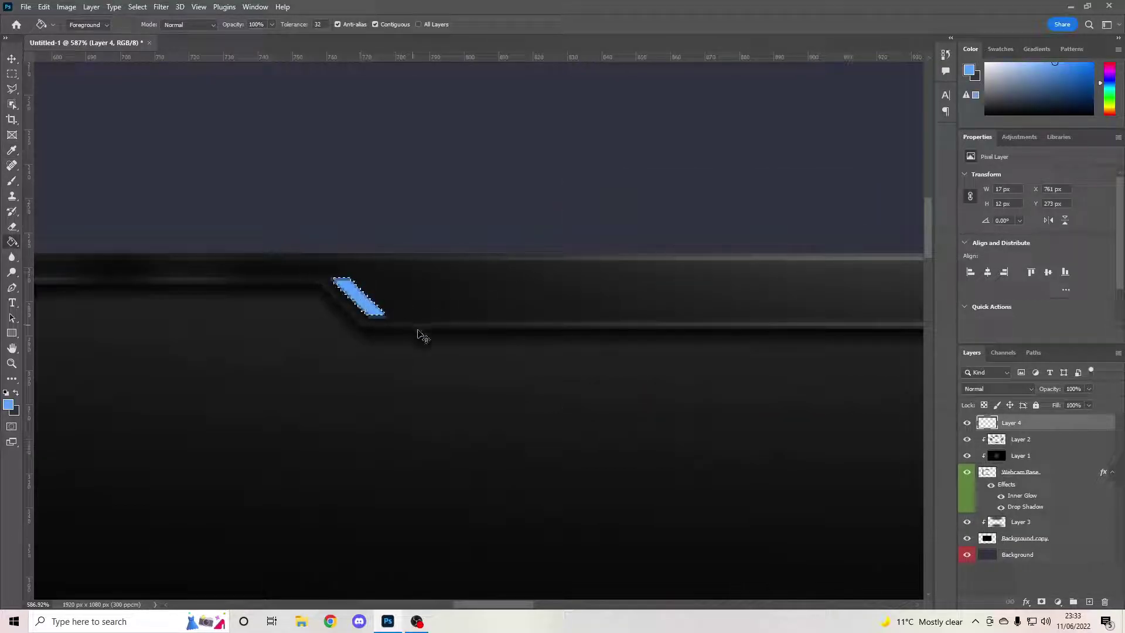
key("ctrl+d")
Nudge the blue parallelogram 1 px right and 1 px up within the frame's upper notch
left_click(10, 59)
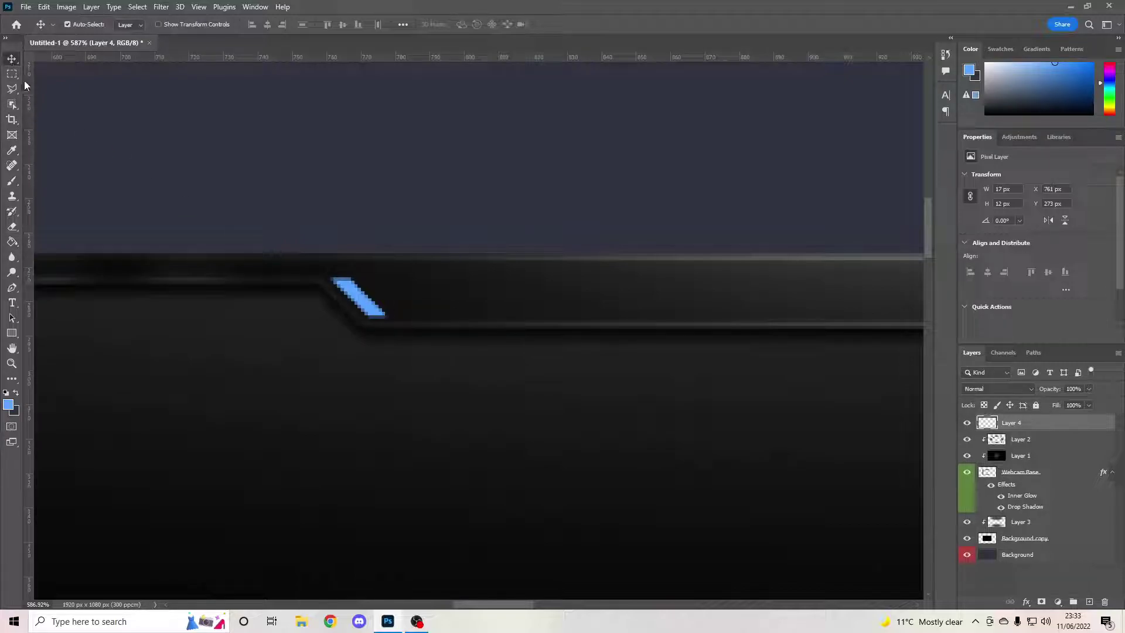
key("Right")
key("Up")
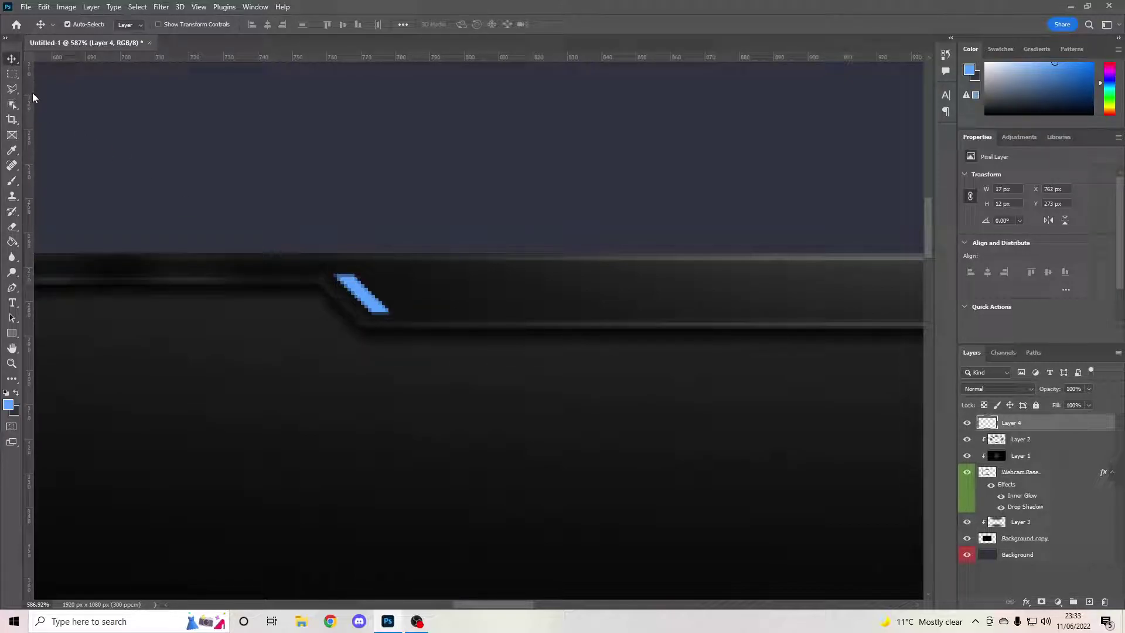
key("Right")
Trim the top pixel row off the blue parallelogram with a rectangular selection so it is 11 px high, and deselect
left_click(12, 73)
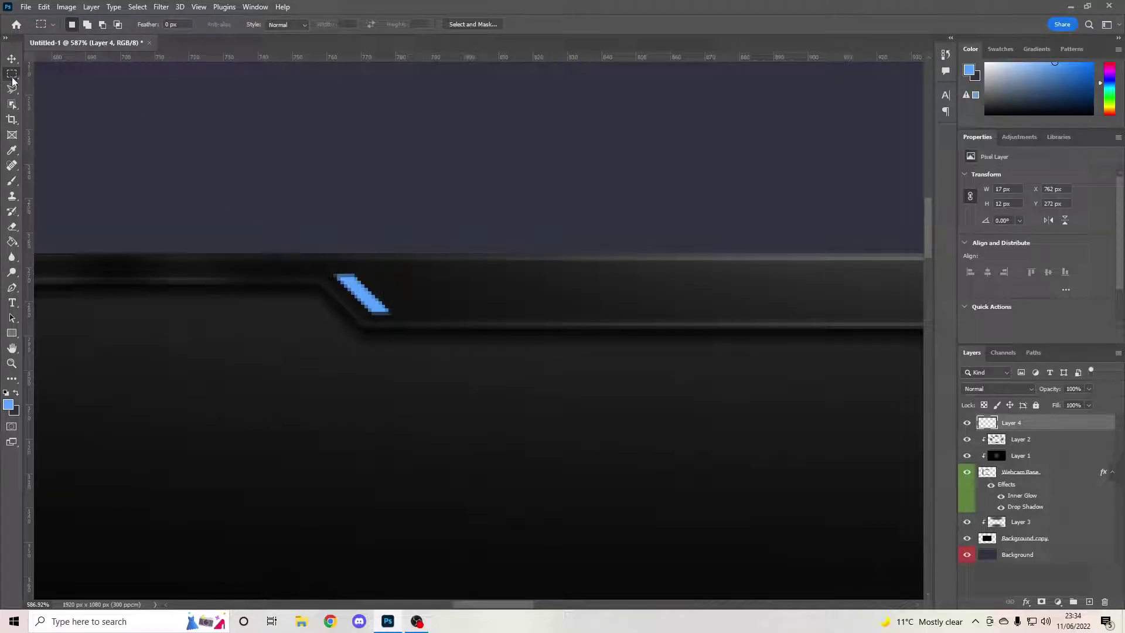
left_click(15, 75)
left_click(56, 77)
left_click_drag(273, 241, 402, 276)
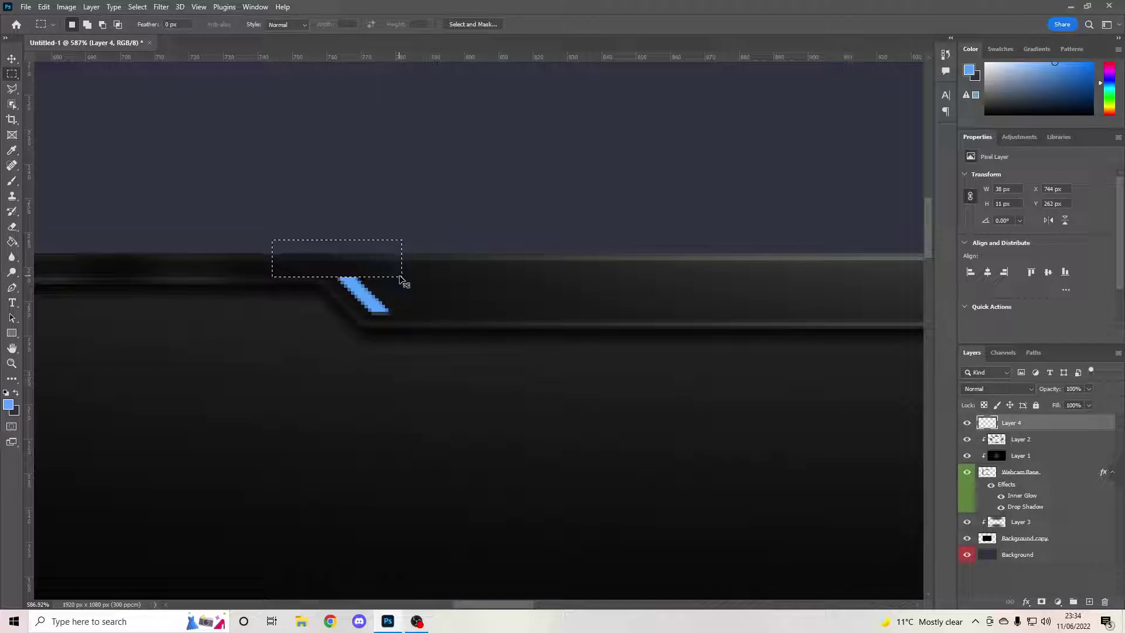
key("Delete")
key("ctrl+d")
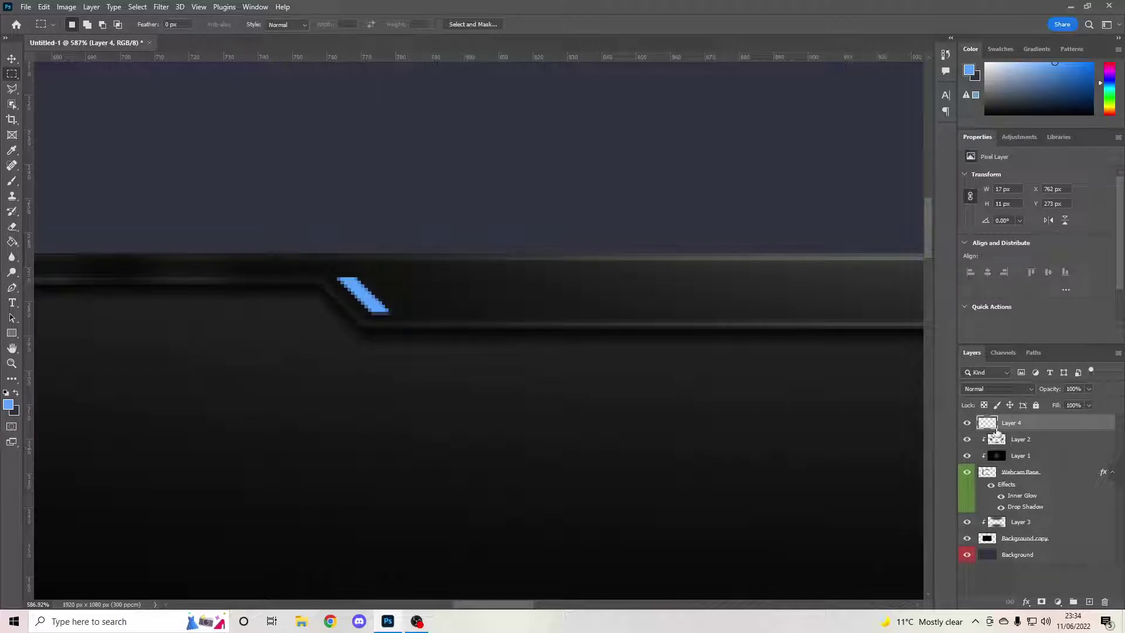
Duplicate the blue parallelogram's layer and shift the copy 11 px right to X 773 px
key("ctrl+j")
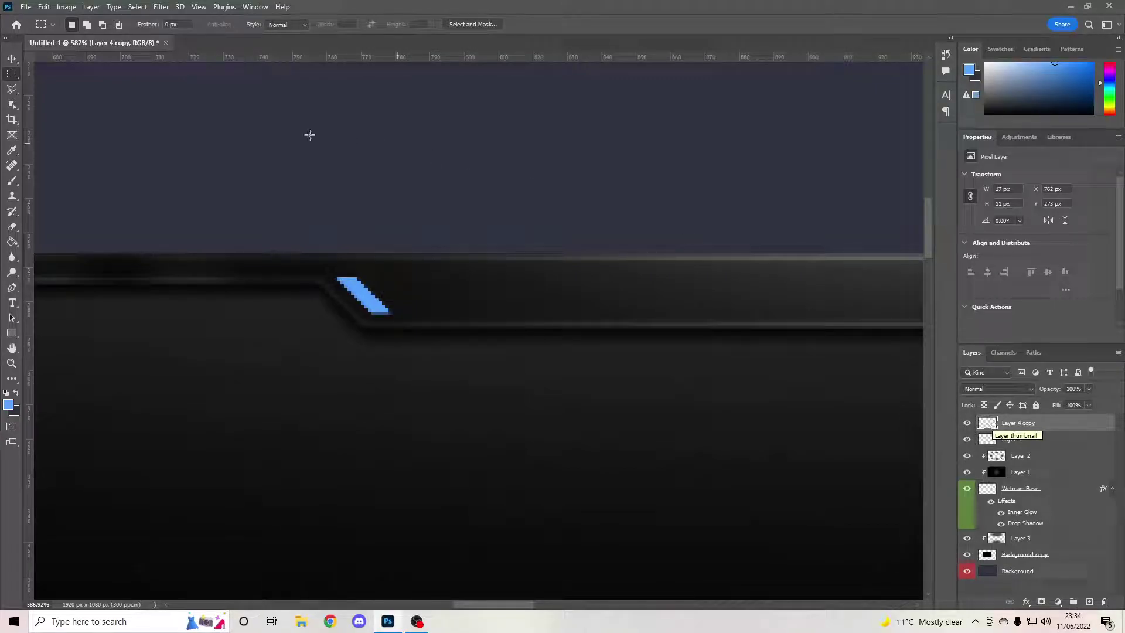
left_click(10, 60)
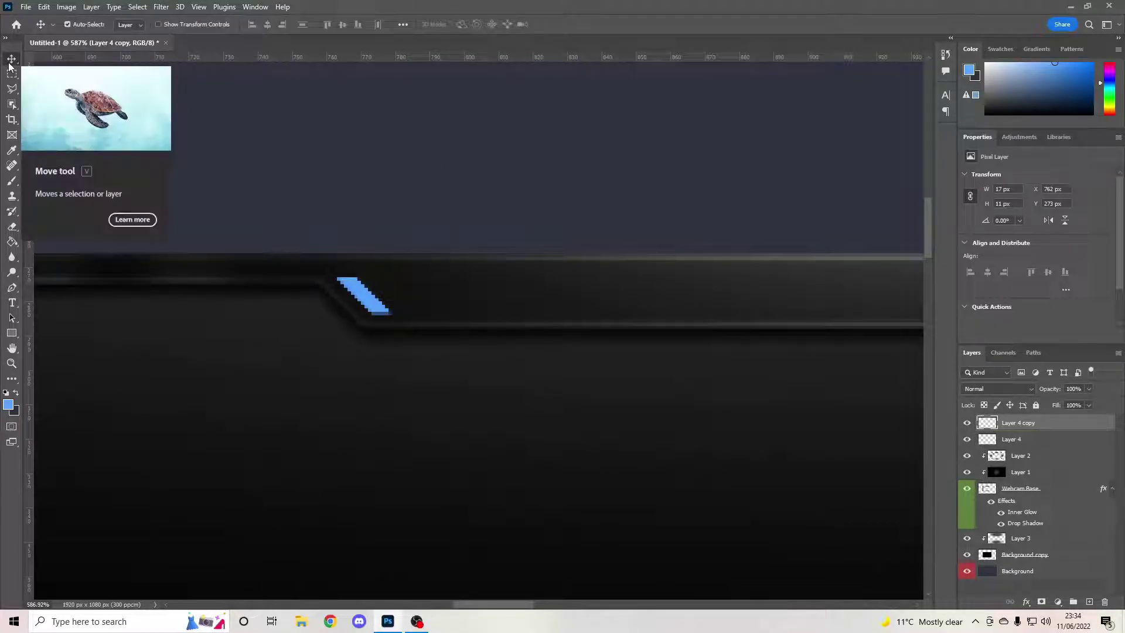
key("Right")
key("Right")
key("Right")
key("Right")
key("Right")
key("Right")
key("Right")
key("Right")
key("Right")
key("Right")
key("Right")
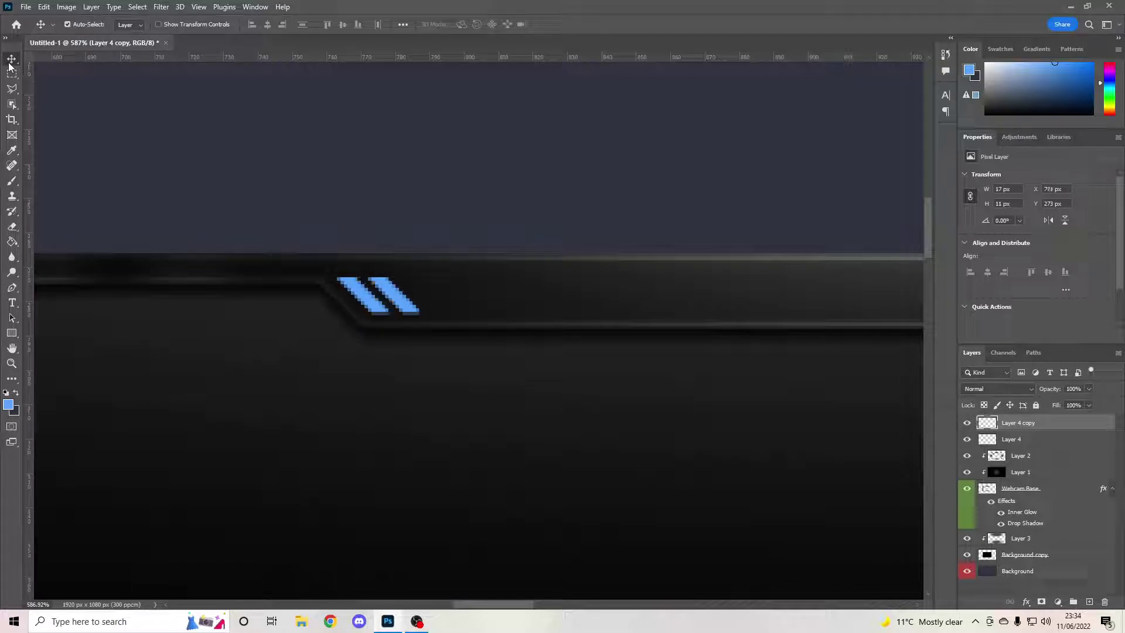
key("Left")
key("Left")
key("Left")
key("Left")
key("Left")
key("Right")
key("Right")
key("Right")
key("Right")
key("Right")
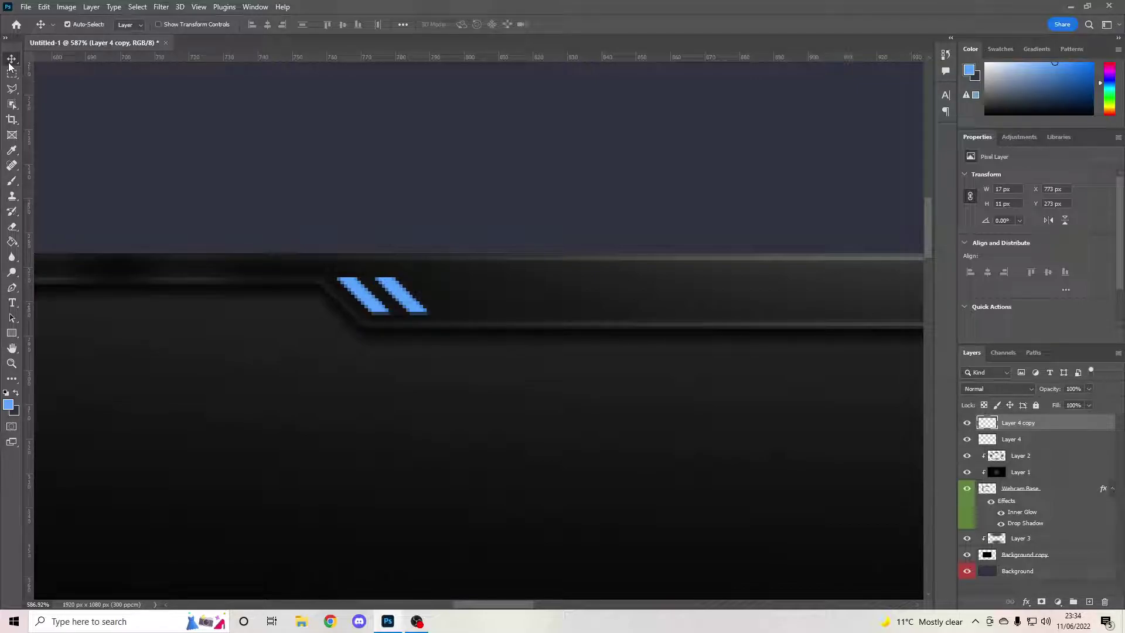
Duplicate the second parallelogram and shift the new copy 11 px right to X 784 px, forming an evenly spaced row
key("ctrl+j")
key("Right")
key("Right")
key("Right")
key("Right")
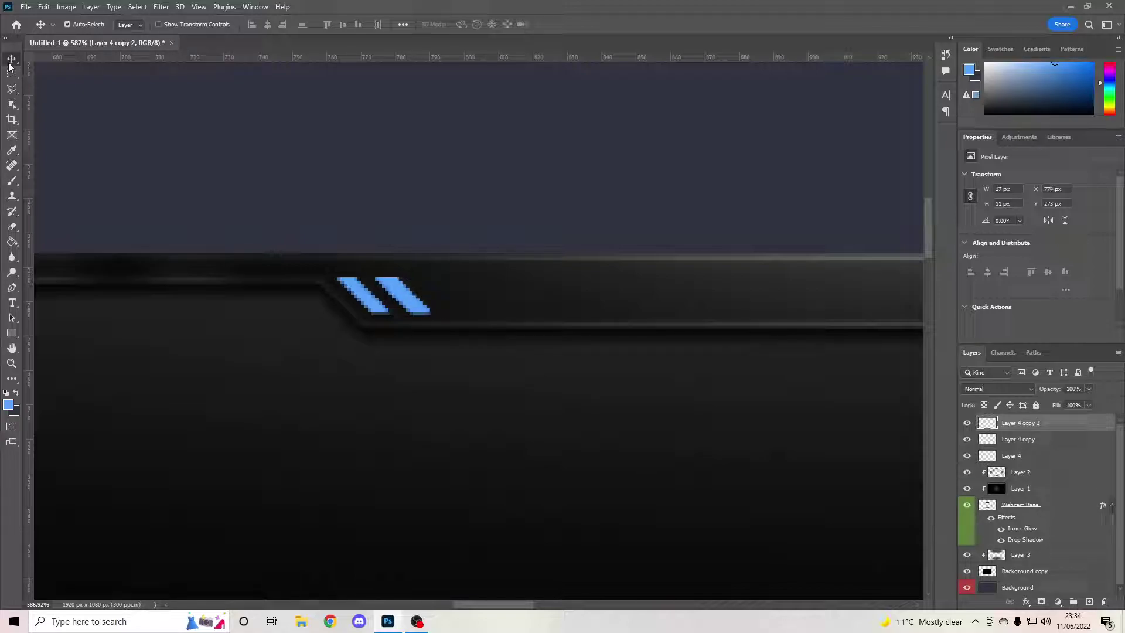
key("Right")
key("Right")
key("Right")
key("Right")
key("Right")
key("Right")
key("Right")
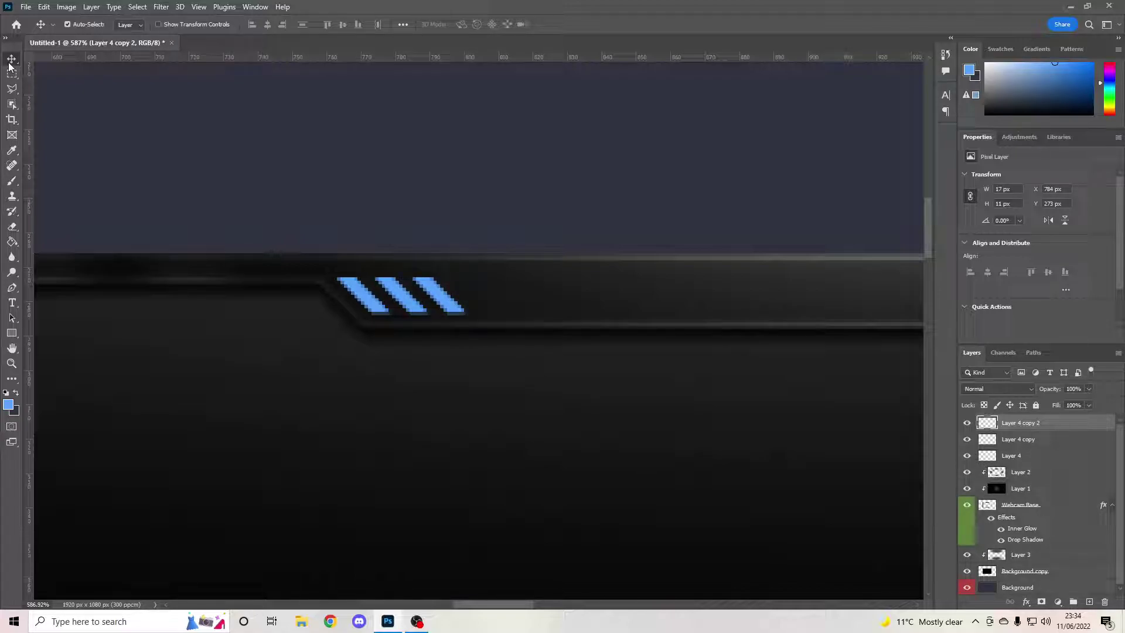
scroll(537, 314, "down", 10)
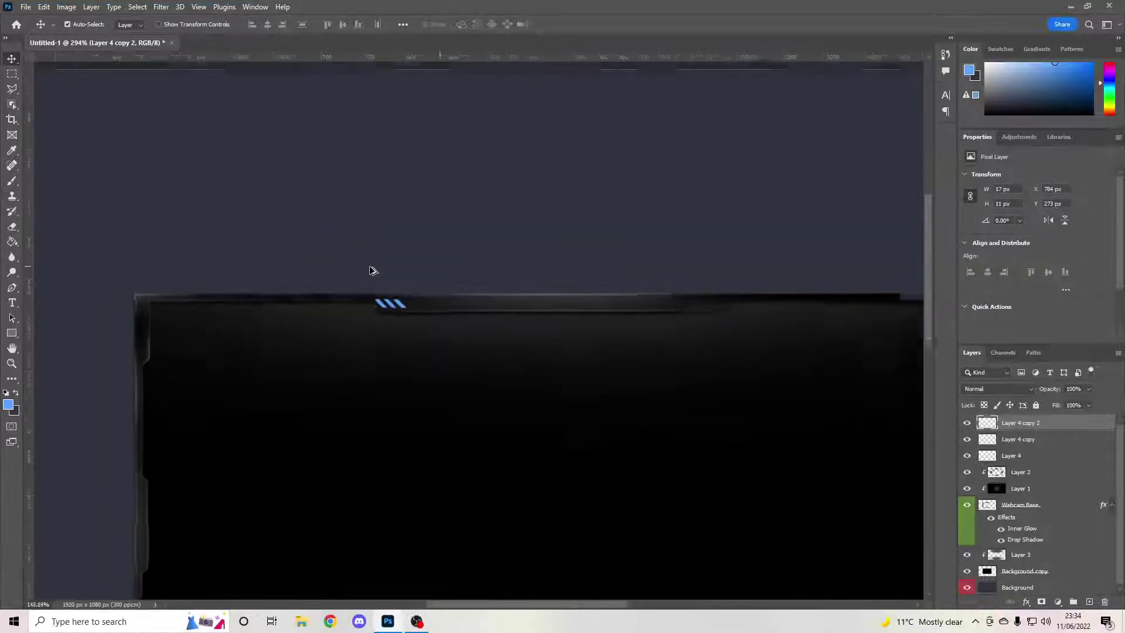
scroll(356, 269, "up", 10)
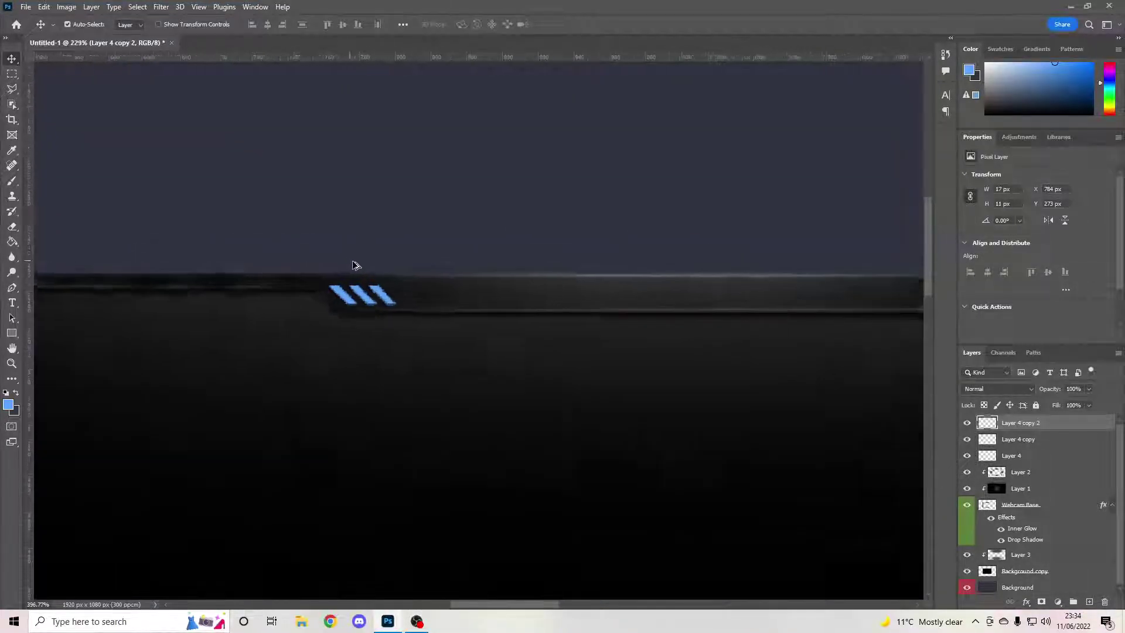
scroll(354, 294, "down", 2)
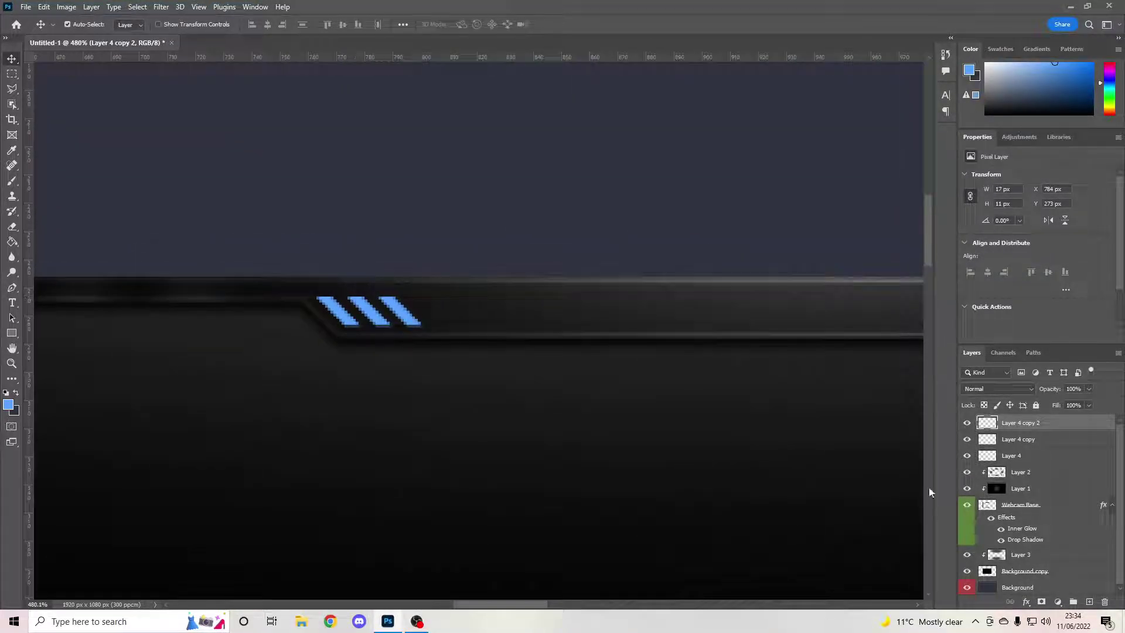
left_click(1036, 442, "shift")
left_click(1036, 456, "shift")
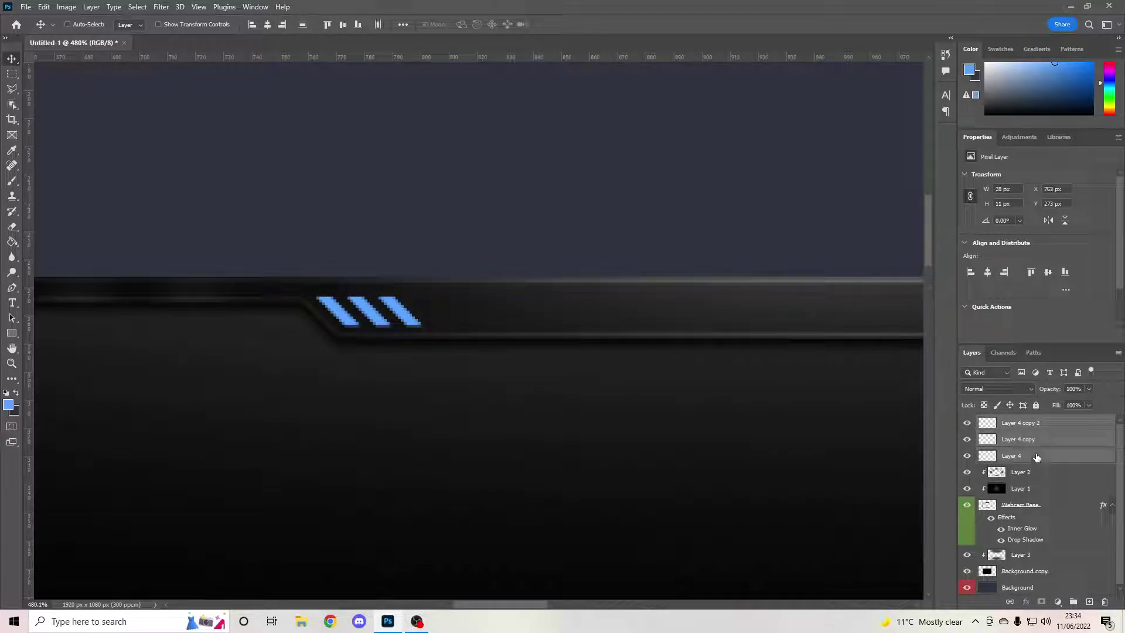
key("ctrl+g")
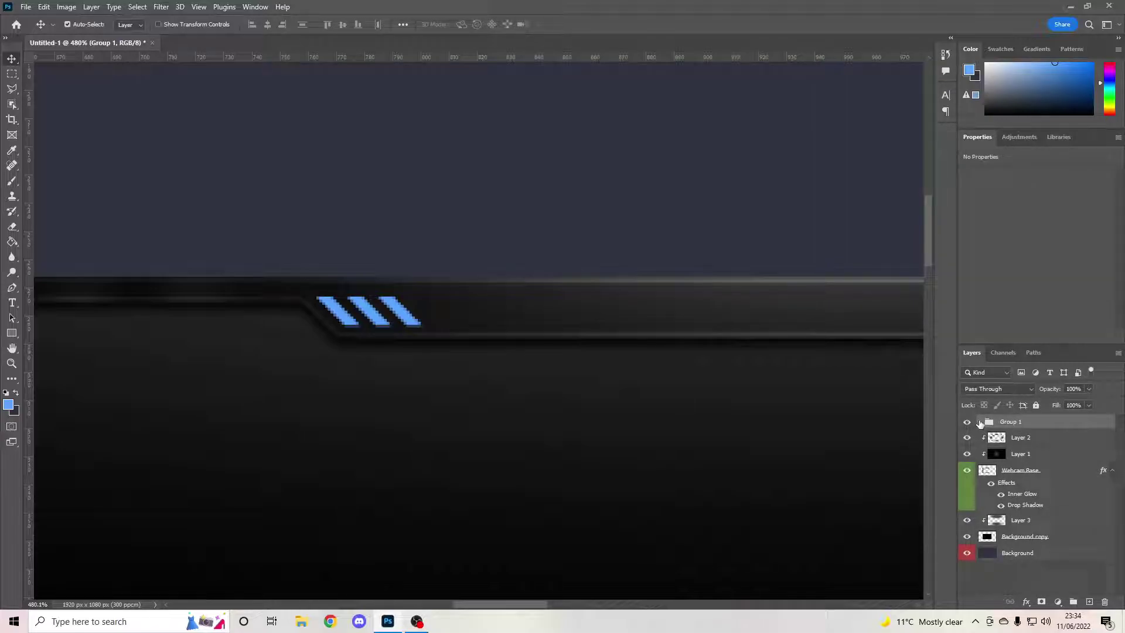
left_click(979, 422)
left_click(1032, 443)
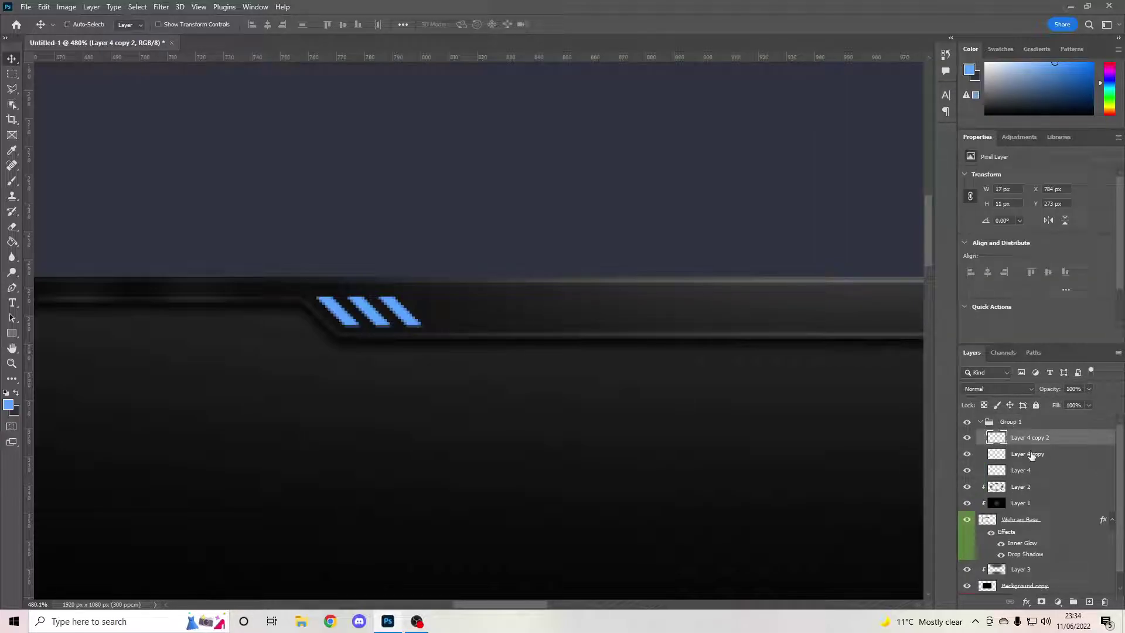
left_click(980, 422)
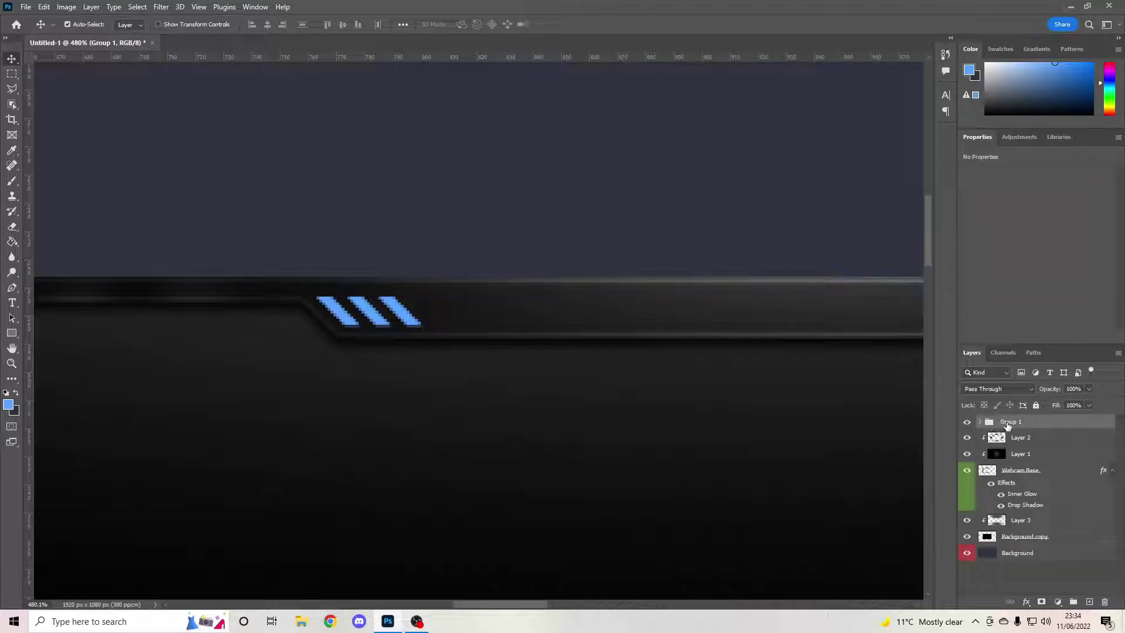
right_click(1005, 422)
left_click(919, 185)
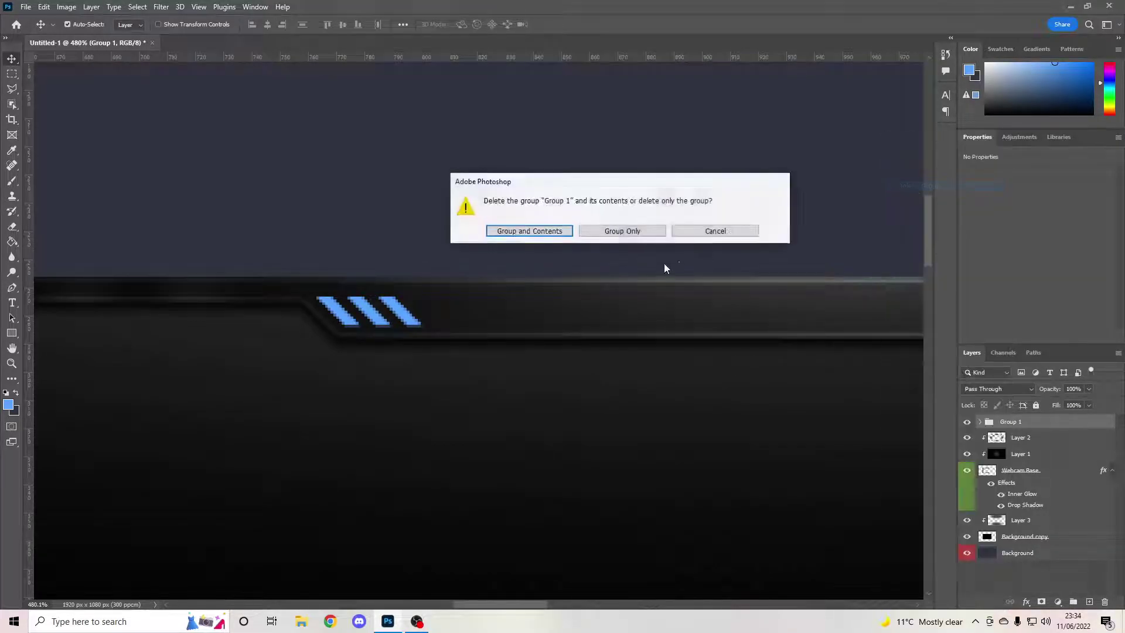
left_click(609, 232)
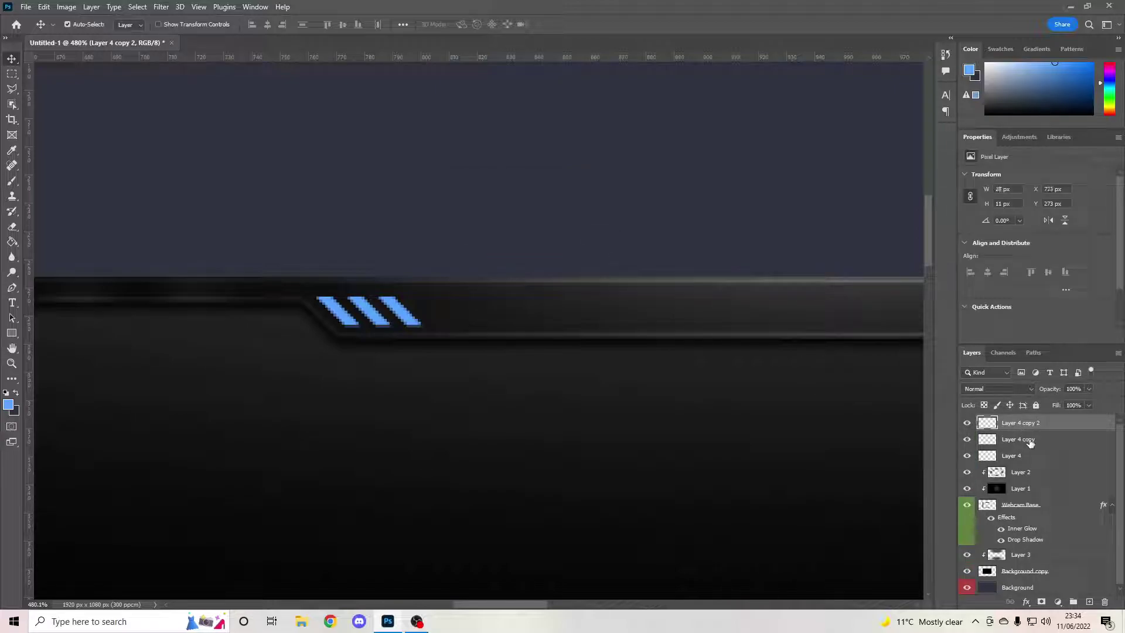
Group the three blue parallelogram layers: Layer 4, Layer 4 copy and Layer 4 copy 2
left_click(1029, 440, "shift")
left_click(1030, 456, "shift")
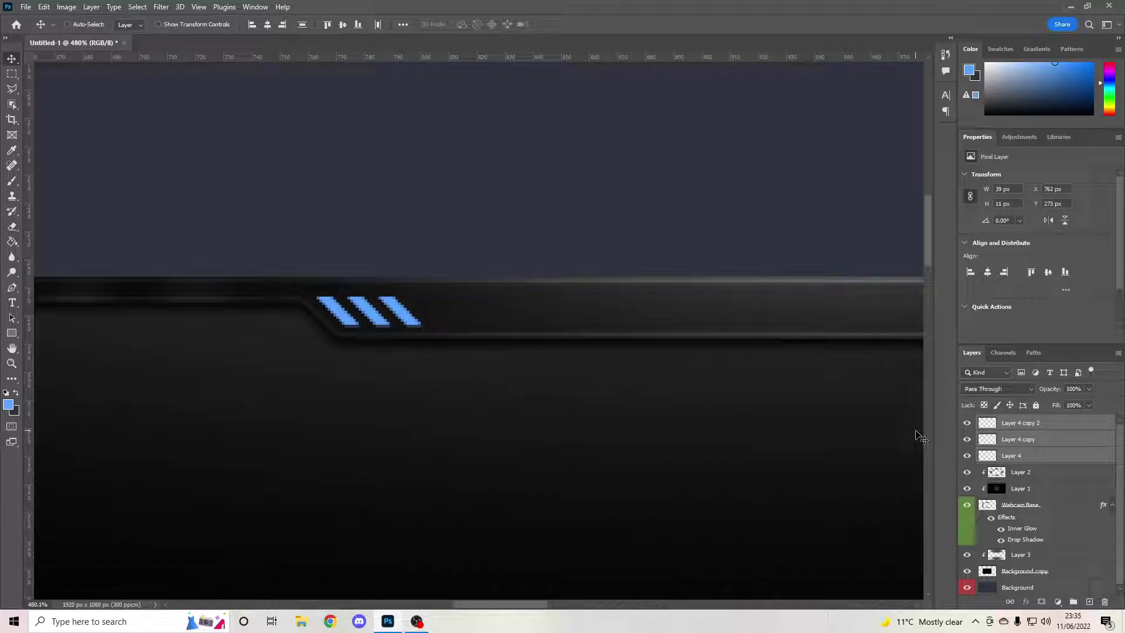
key("ctrl+g")
right_click(1008, 422)
left_click(1013, 421)
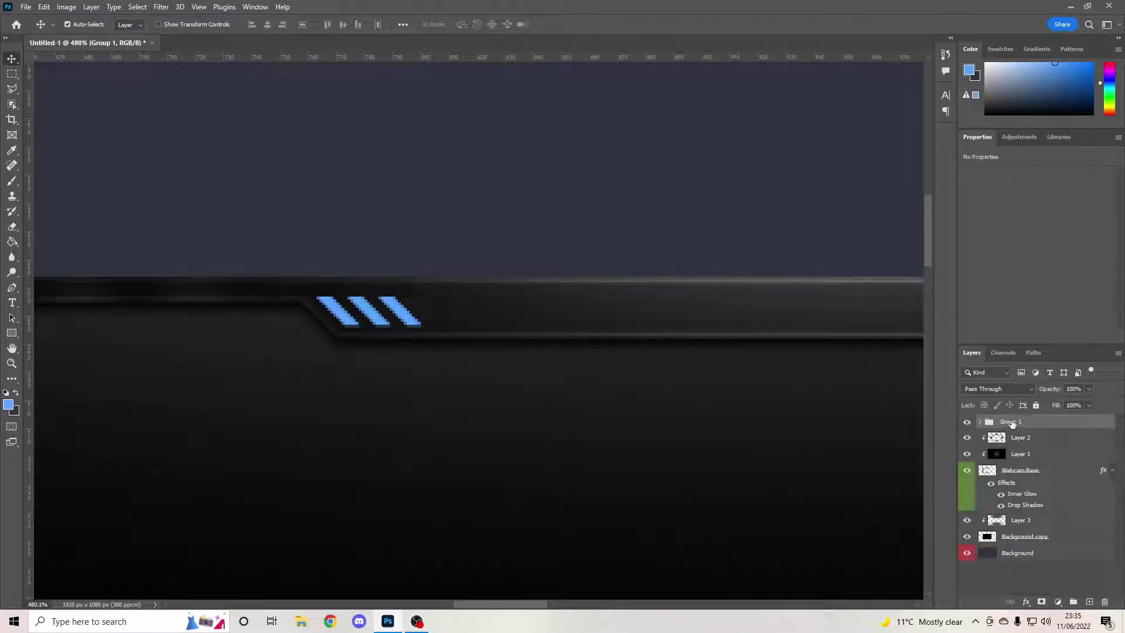
Rename the parallelogram group "Blue rectangles" and give it a blue colour label
double_click(1011, 421)
type("Blue rectangles")
key("Return")
right_click(1011, 420)
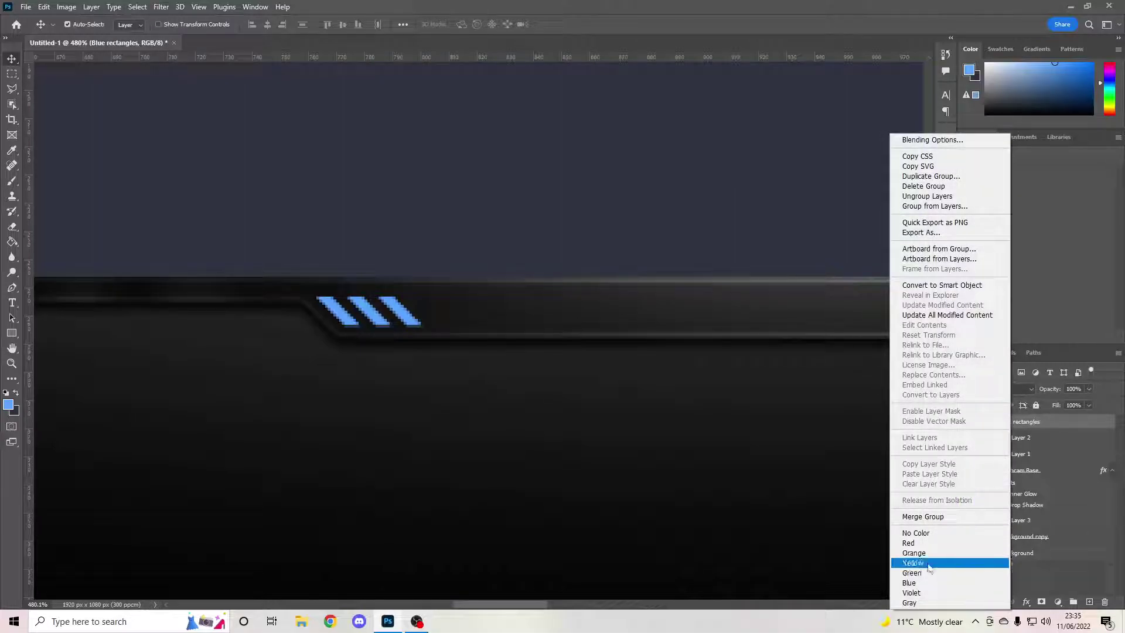
left_click(926, 582)
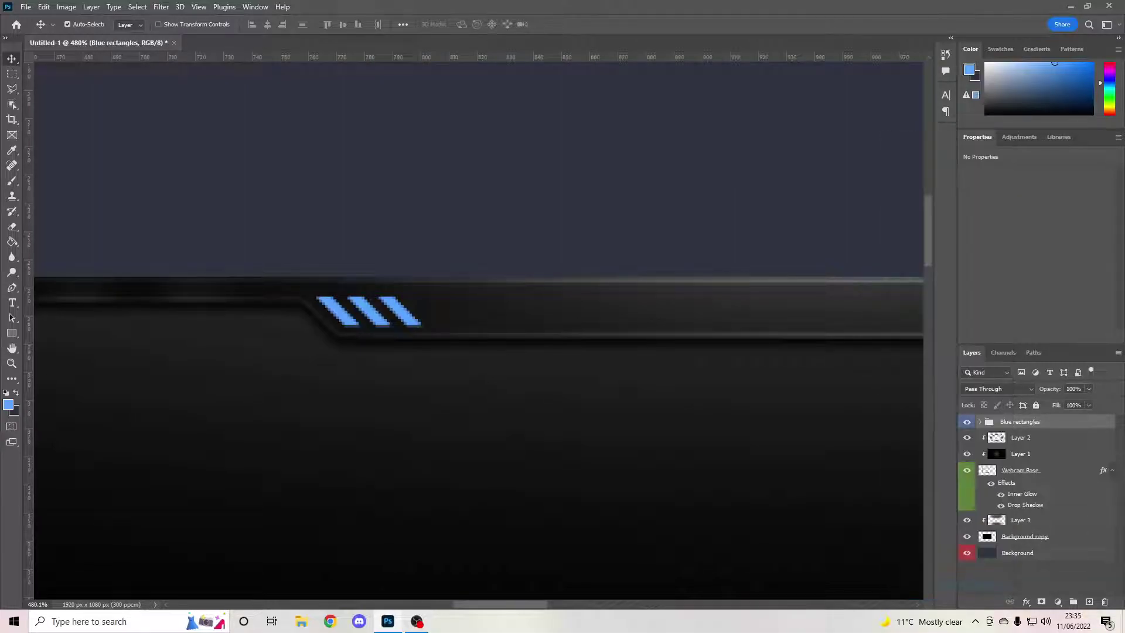
Add an Outer Glow to the Blue rectangles group with 100% opacity and a size of 24 px
double_click(1049, 426)
left_click(696, 529)
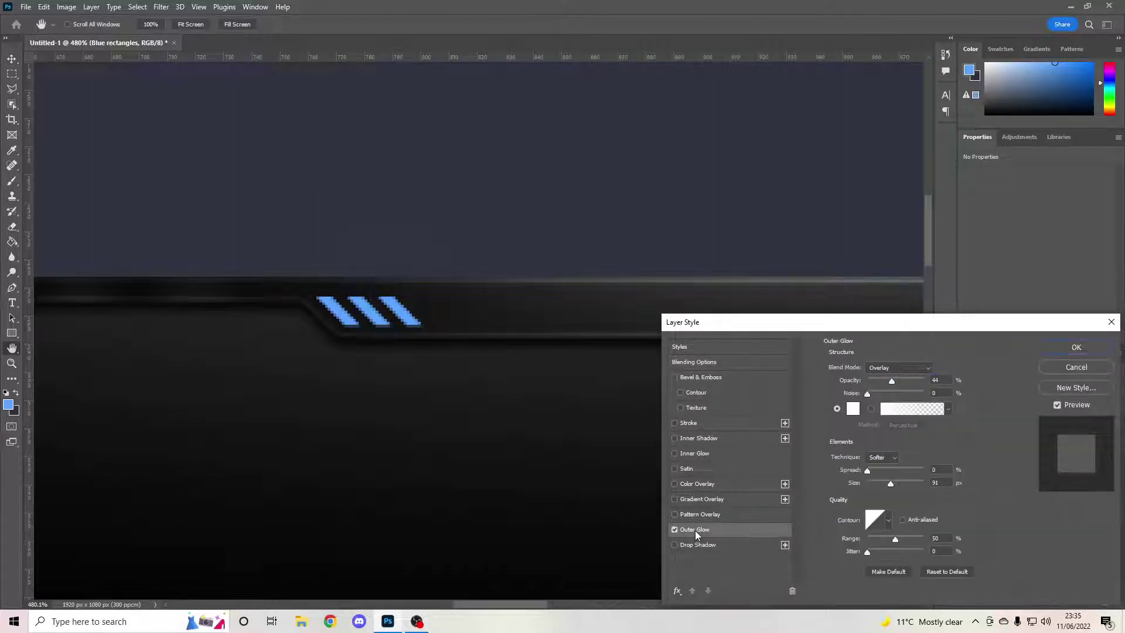
left_click_drag(891, 385, 943, 382)
left_click_drag(885, 485, 875, 484)
left_click(942, 483)
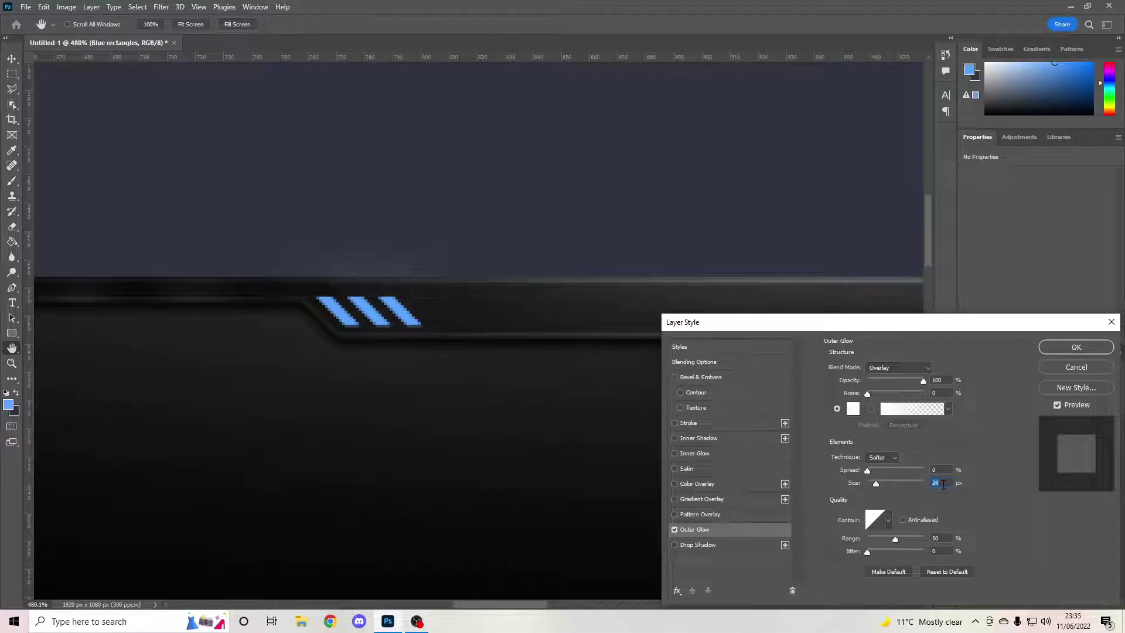
Try the Soft Light blend mode for the Blue rectangles group's Outer Glow
left_click(885, 367)
left_click(885, 329)
left_click(876, 368)
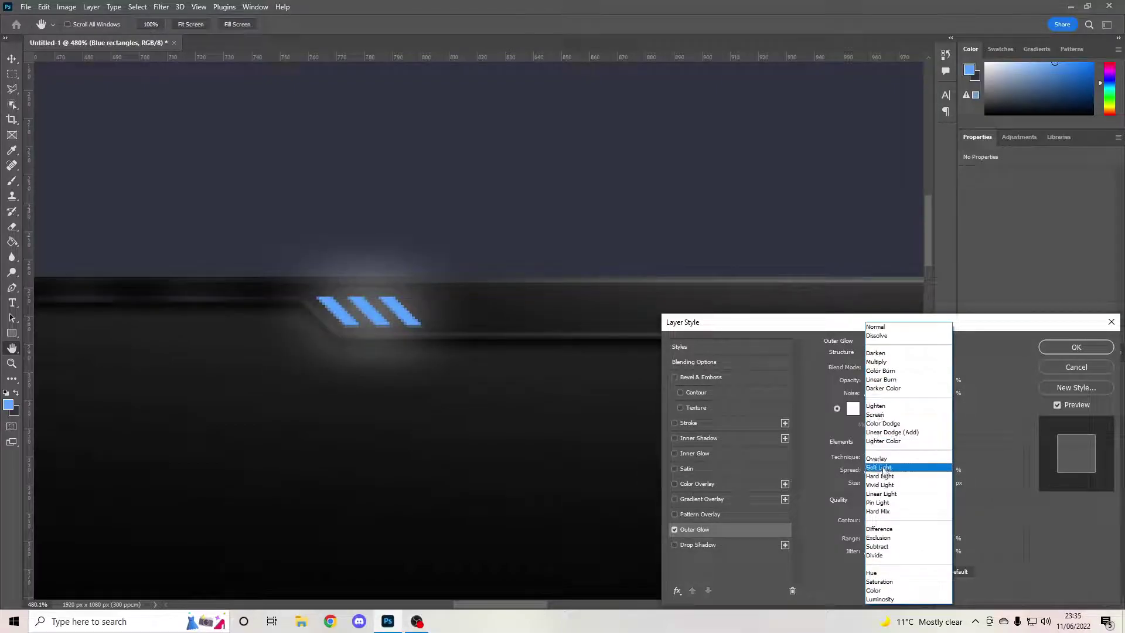
left_click(885, 468)
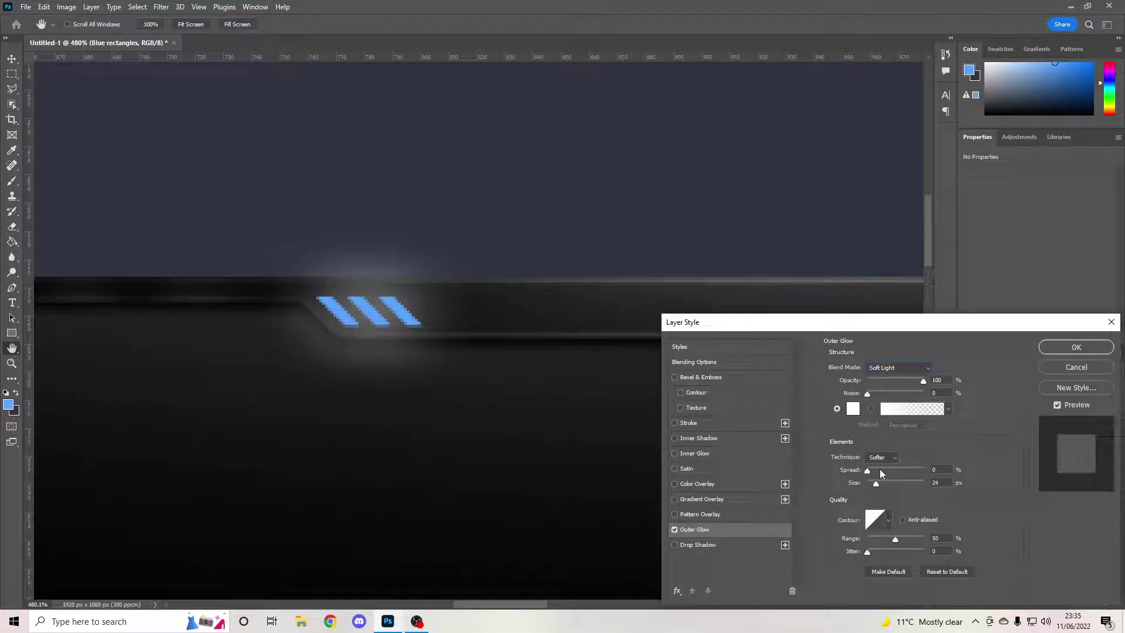
Set the Outer Glow colour of the Blue rectangles group to #00c6ff
left_click(853, 408)
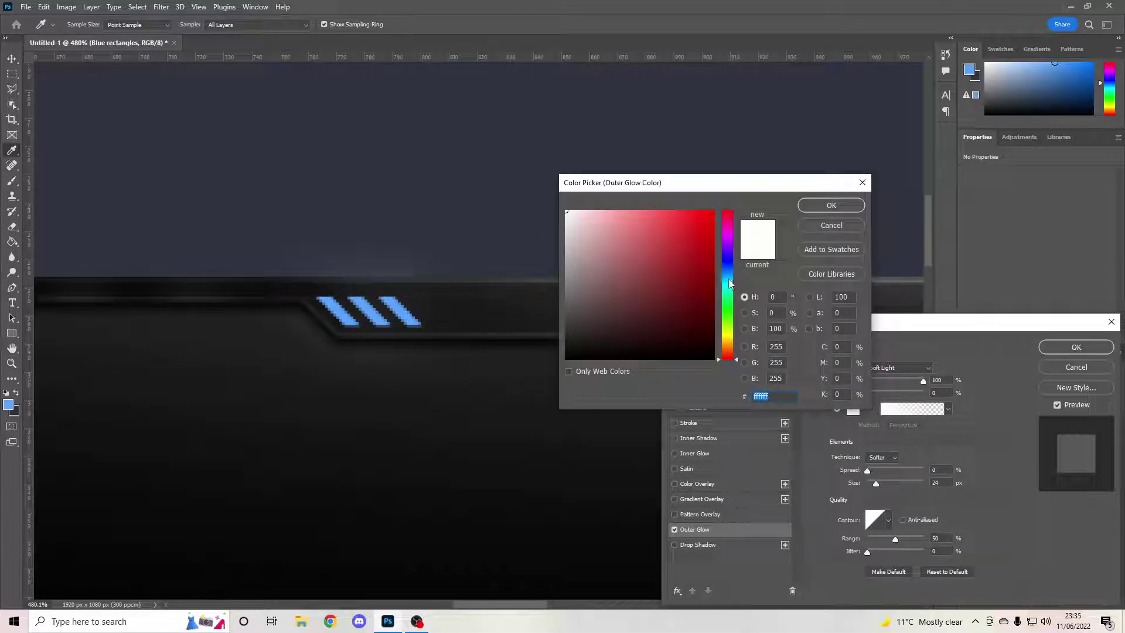
type("00c6ff")
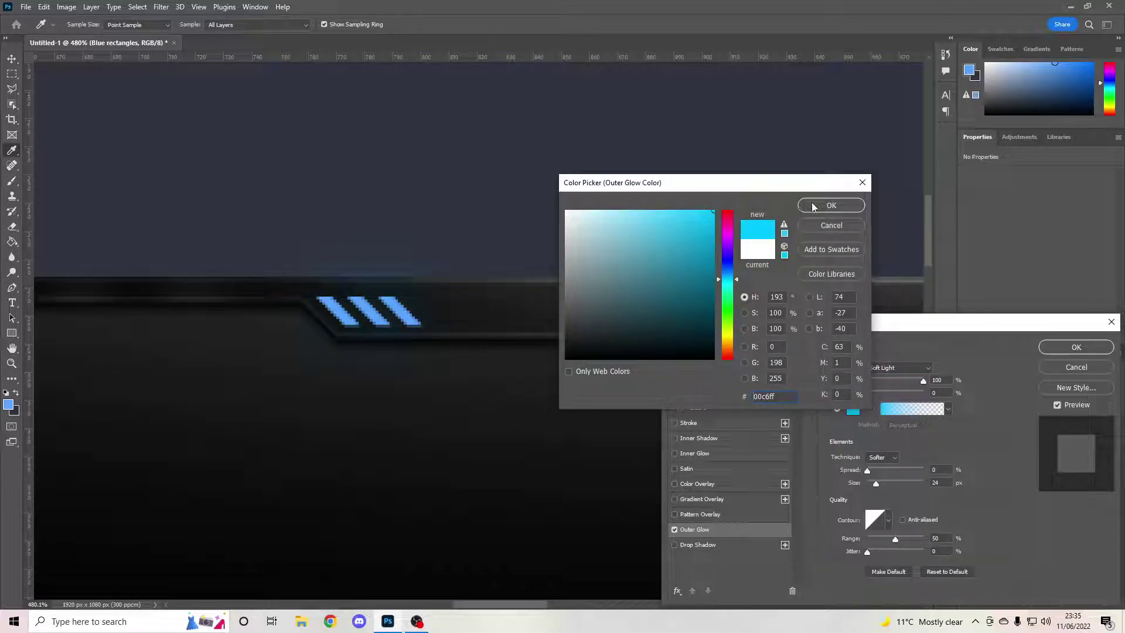
left_click(831, 205)
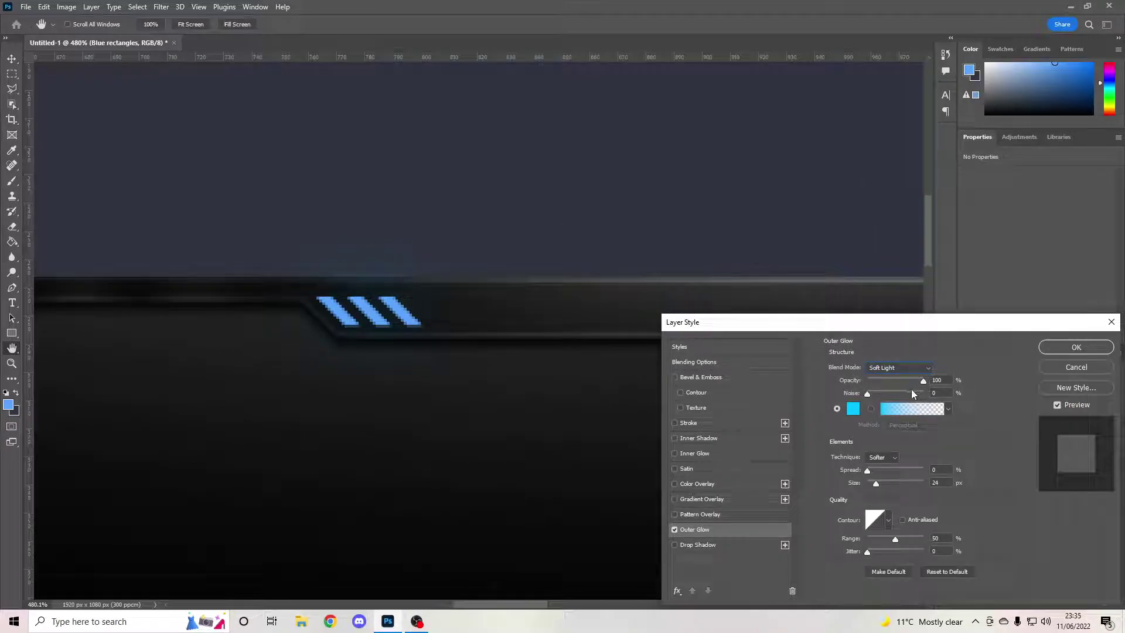
Set the Blue rectangles group's Outer Glow to 18 px size, Hard Light blend mode and 45% opacity
left_click_drag(872, 485, 875, 484)
left_click(898, 367)
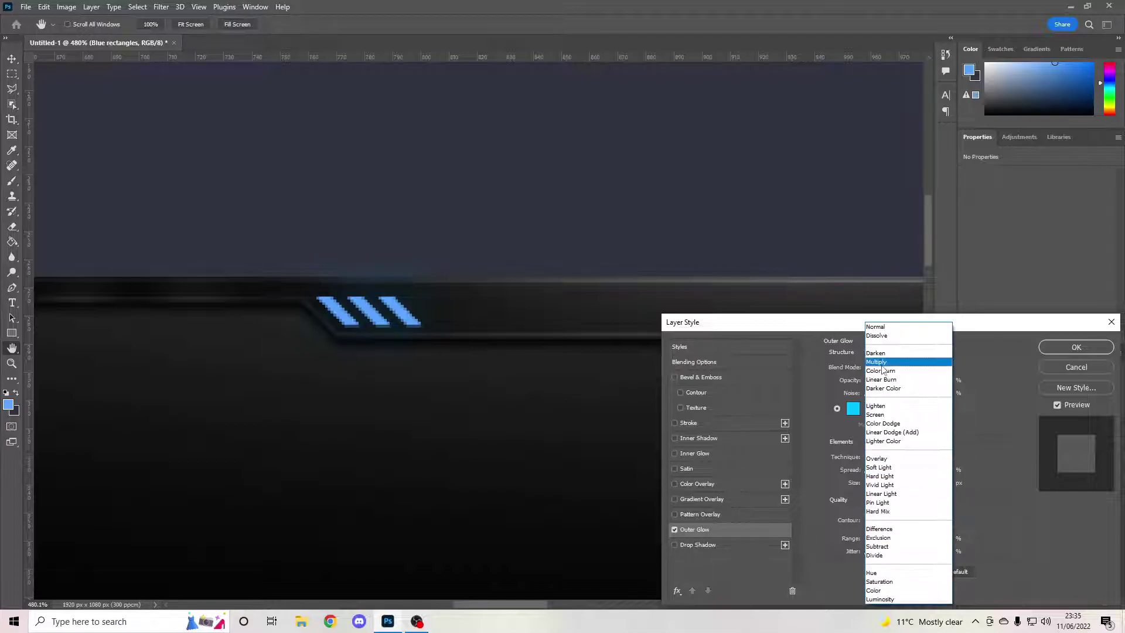
left_click(883, 476)
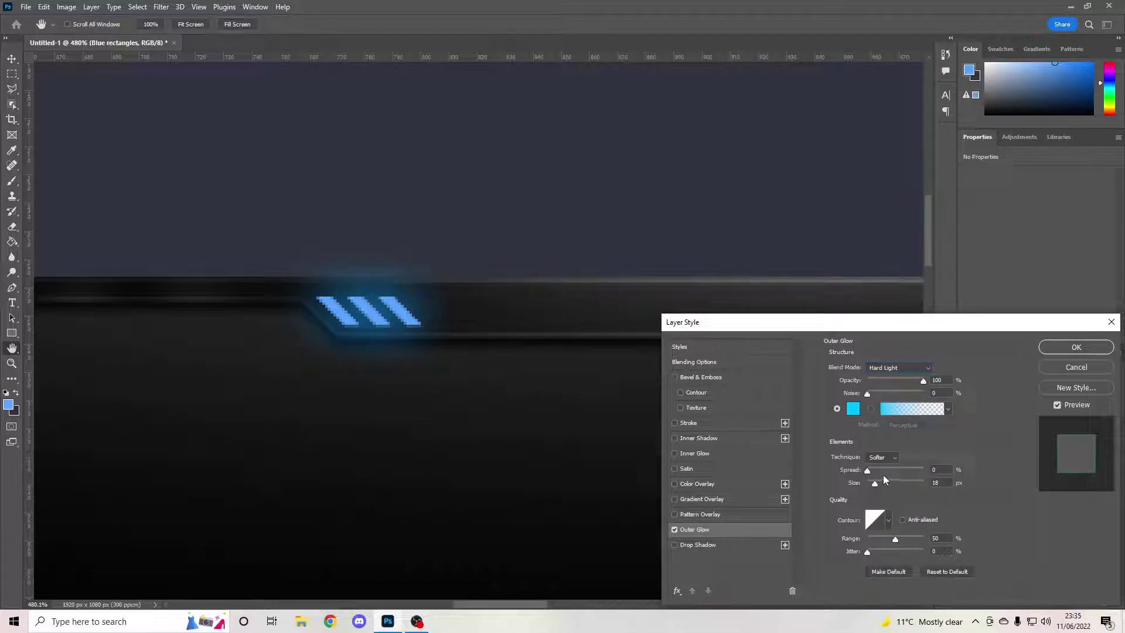
left_click_drag(912, 381, 896, 381)
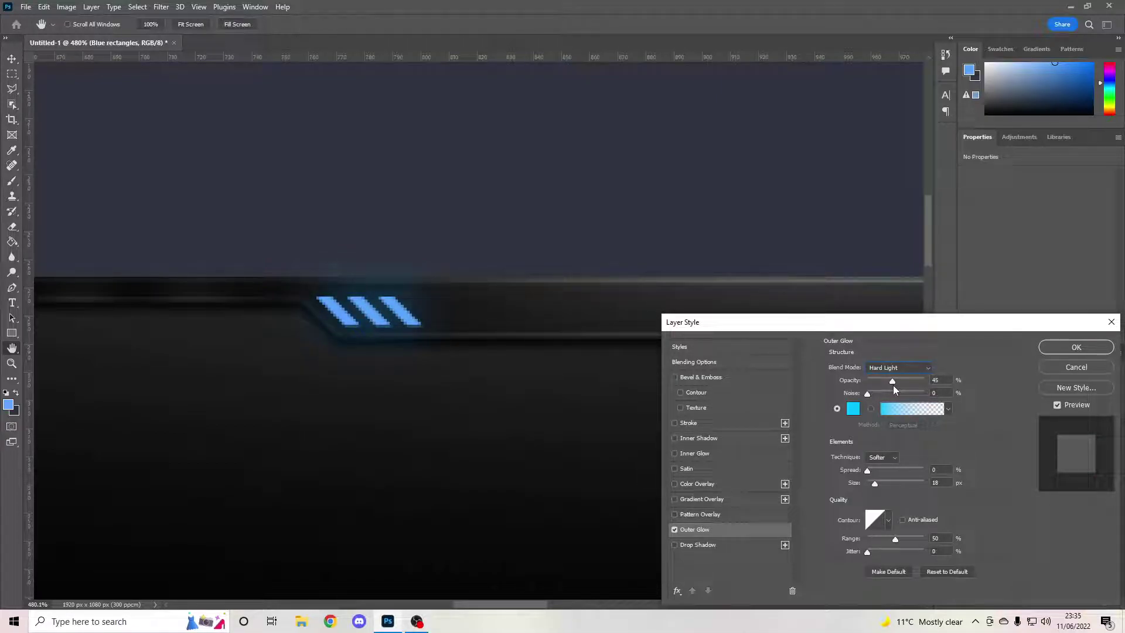
left_click(1057, 344)
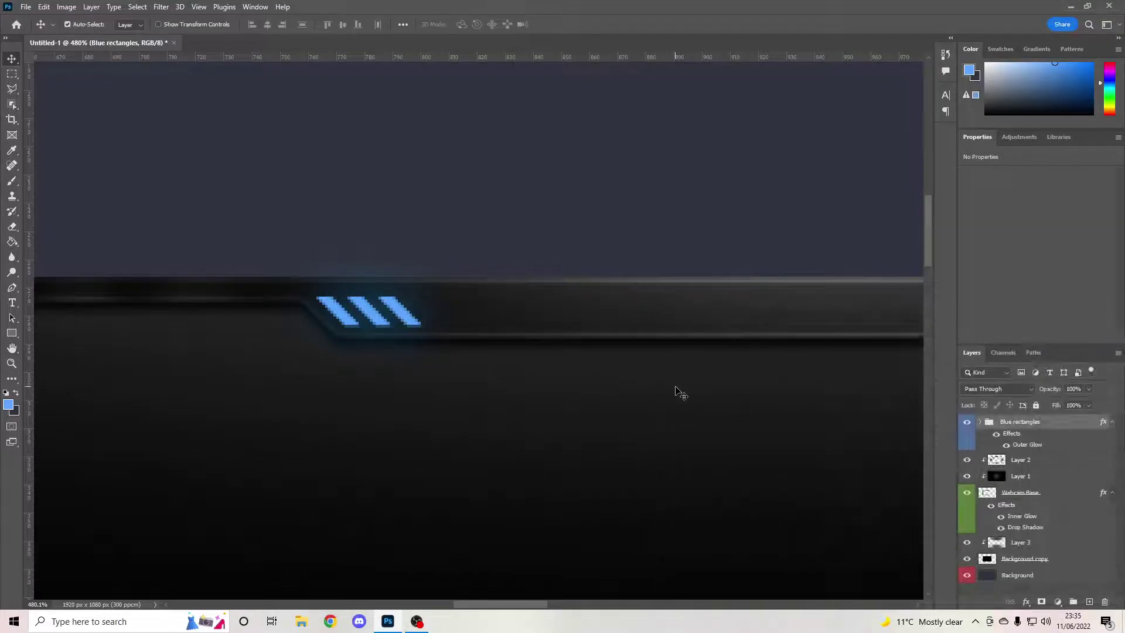
Review the Outer Glow settings of the Blue rectangles group
double_click(1063, 423)
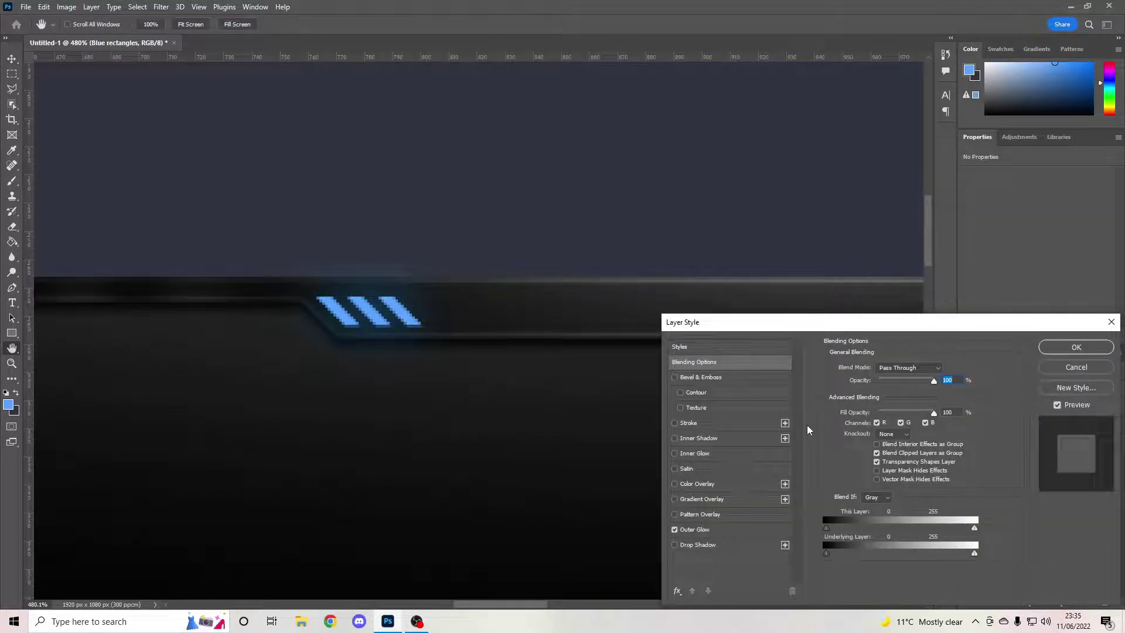
left_click(711, 530)
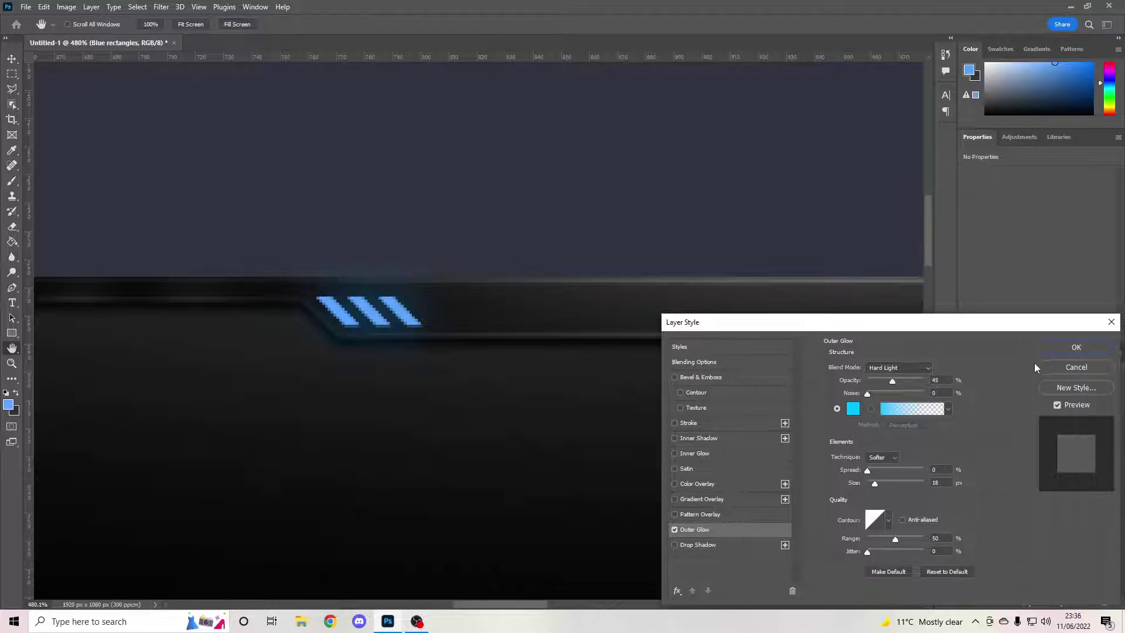
left_click(1049, 346)
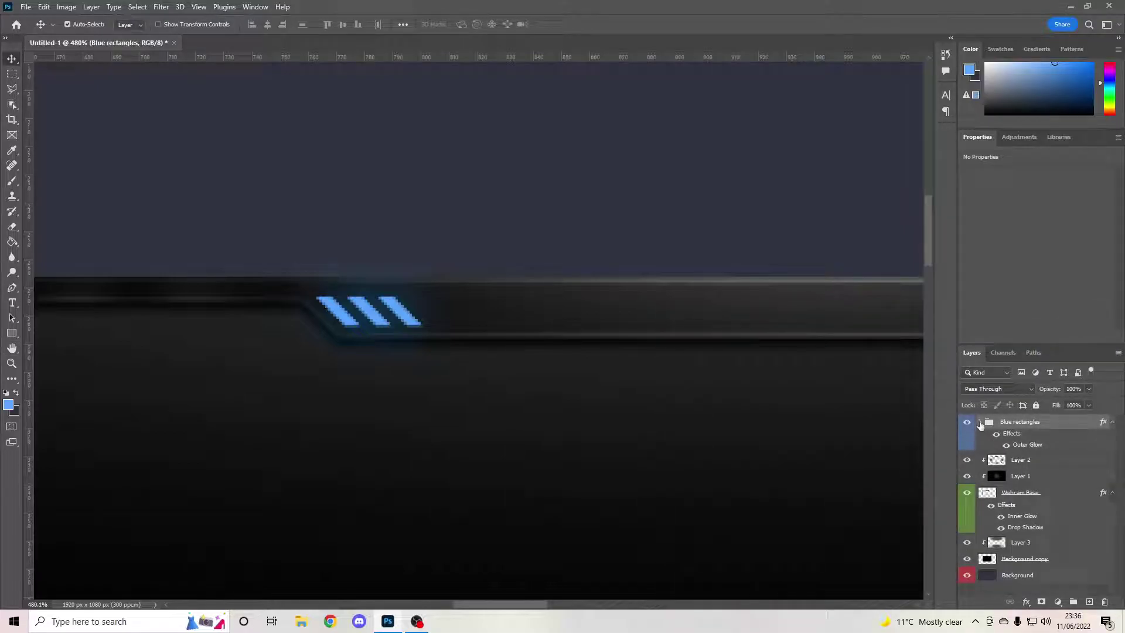
Turn the first parallelogram, Layer 4, white with a Hue/Saturation adjustment at Lightness +100
left_click(980, 422)
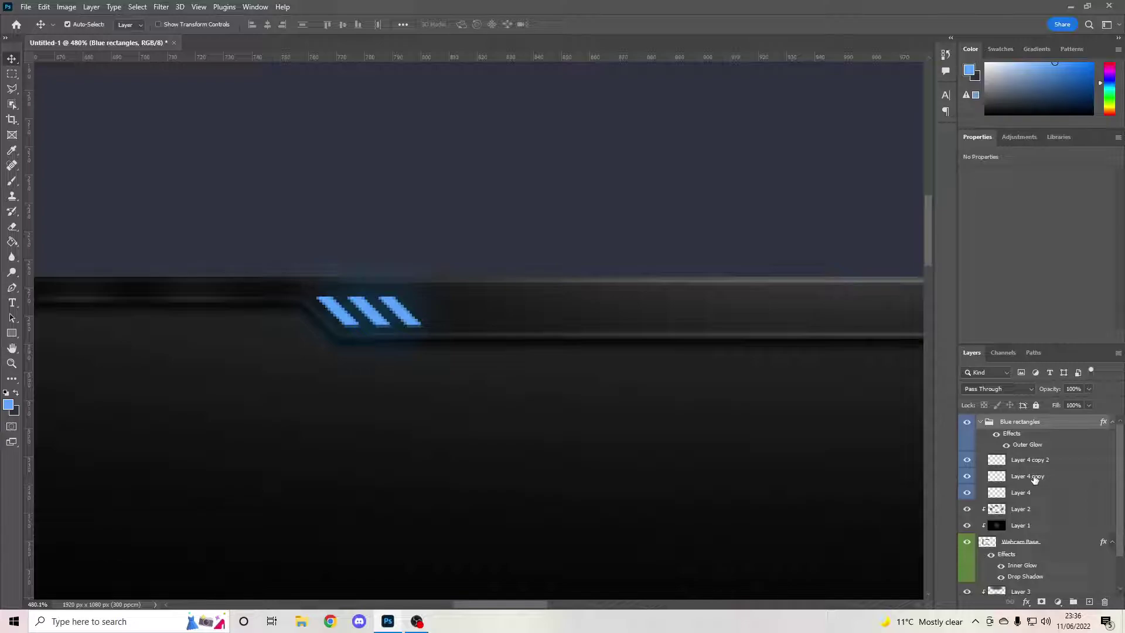
left_click(1030, 493)
left_click(981, 423)
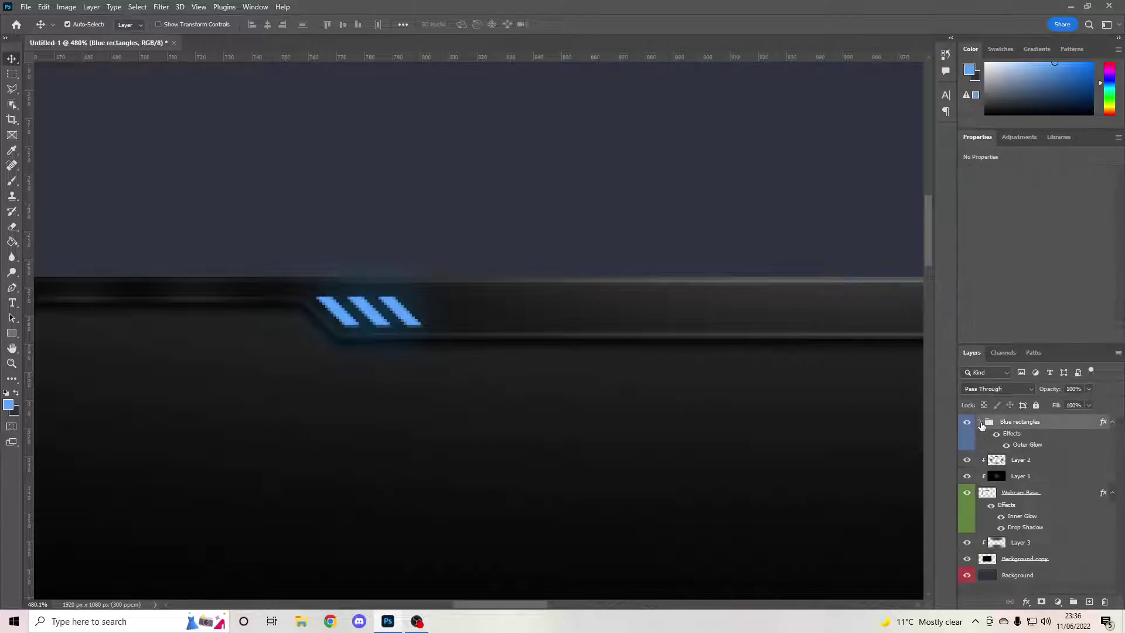
left_click(980, 423)
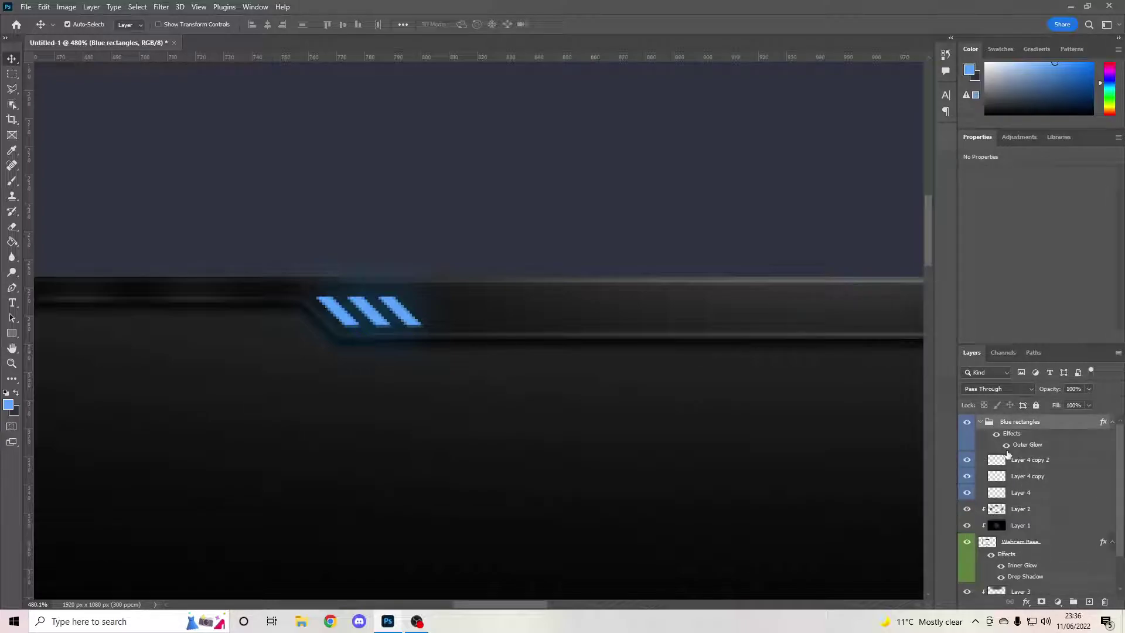
left_click(1029, 494)
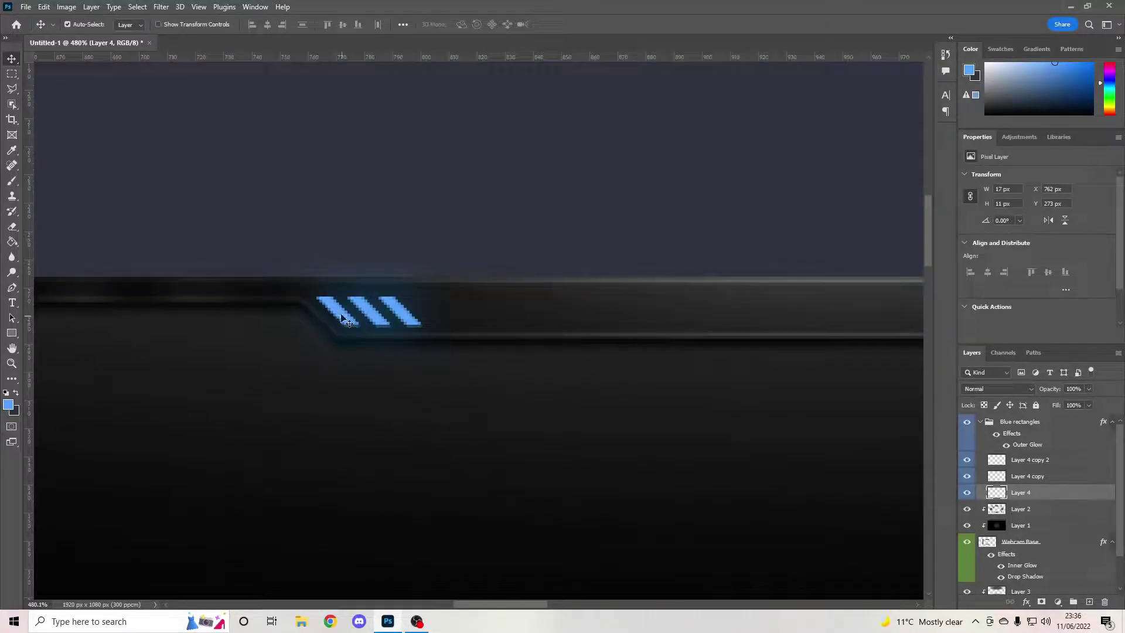
double_click(1043, 495)
left_click(1078, 371)
key("ctrl+u")
left_click_drag(528, 262, 562, 267)
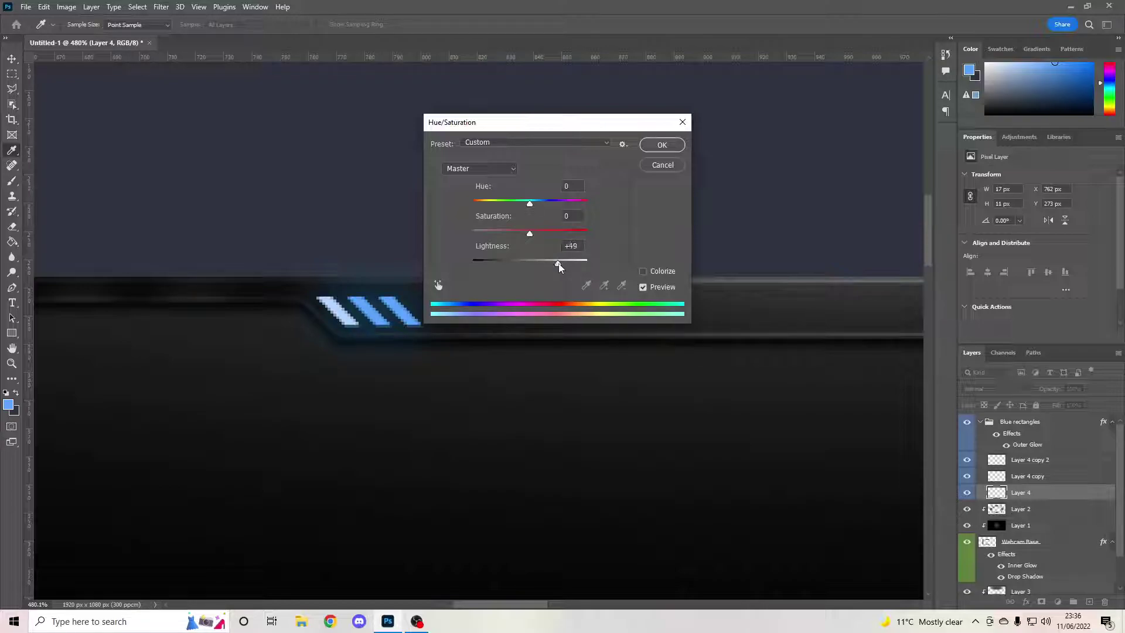
left_click_drag(559, 266, 589, 264)
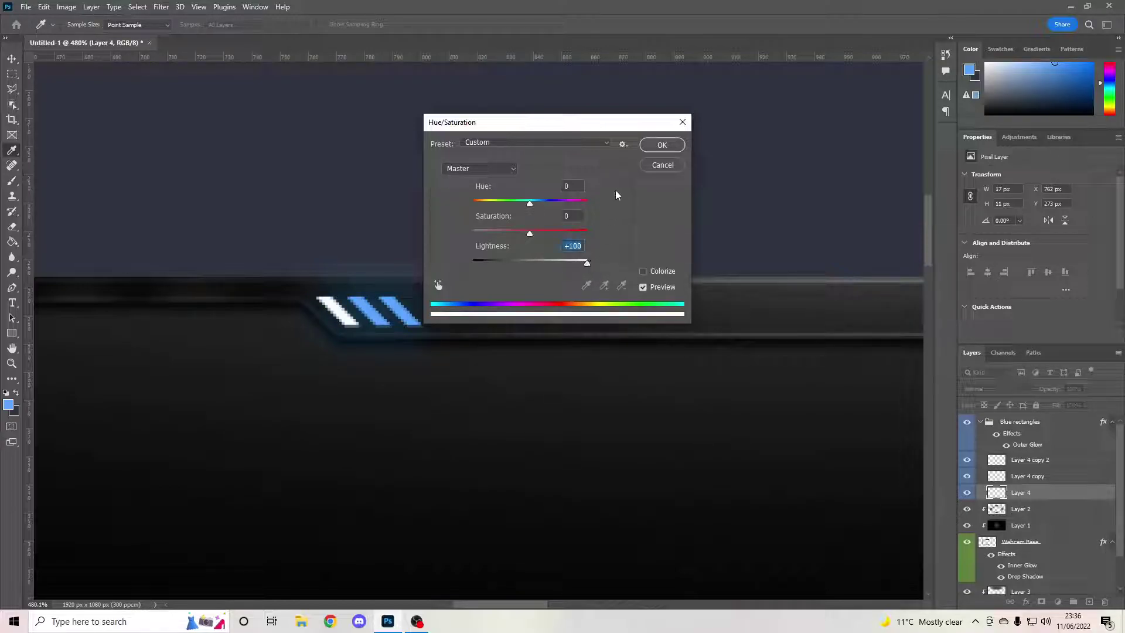
left_click(662, 145)
Lighten the middle parallelogram, Layer 4 copy, with a Hue/Saturation adjustment at Lightness +40
left_click(1034, 475)
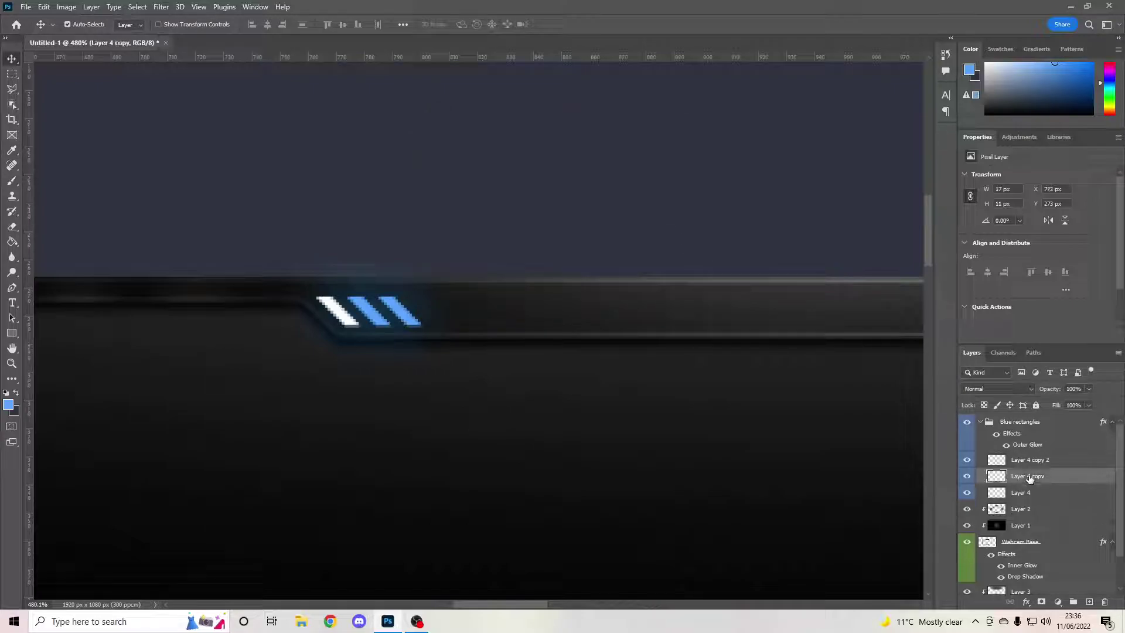
key("ctrl+u")
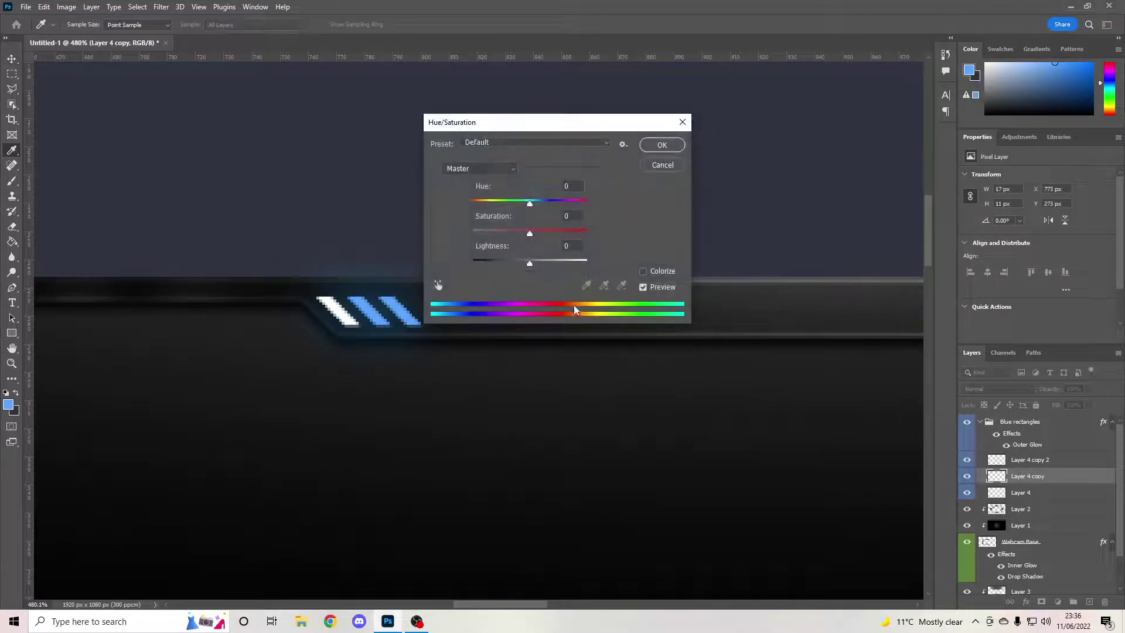
left_click_drag(530, 264, 539, 267)
left_click_drag(549, 266, 553, 265)
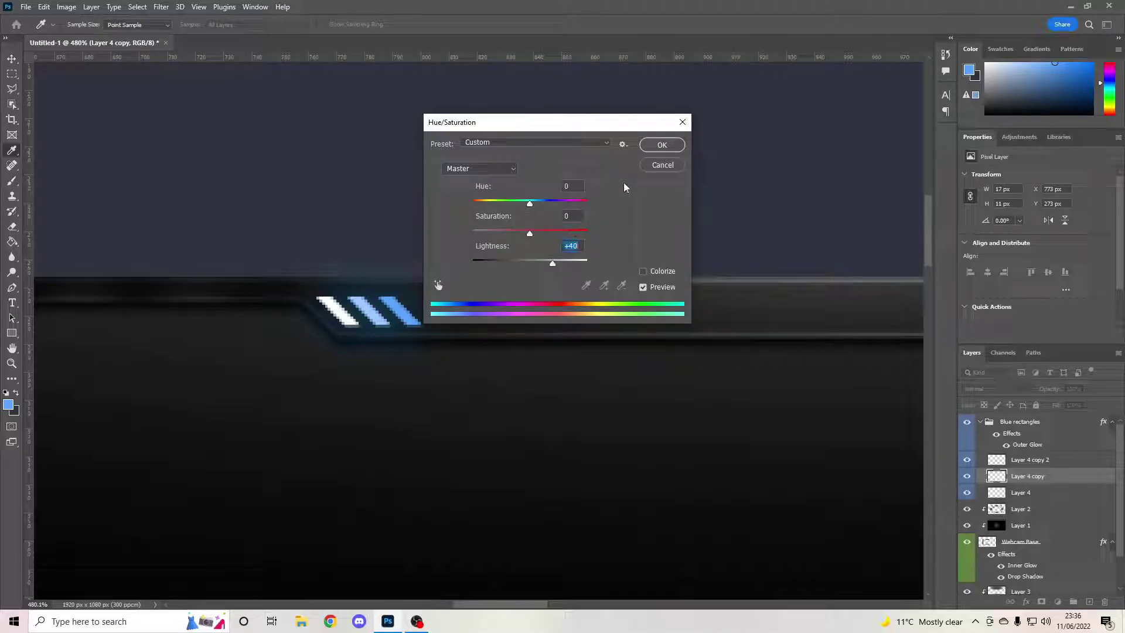
left_click(661, 144)
key("v")
Duplicate the Blue rectangles group and flip the copy horizontally
scroll(452, 316, "down", 5)
scroll(464, 284, "down", 4)
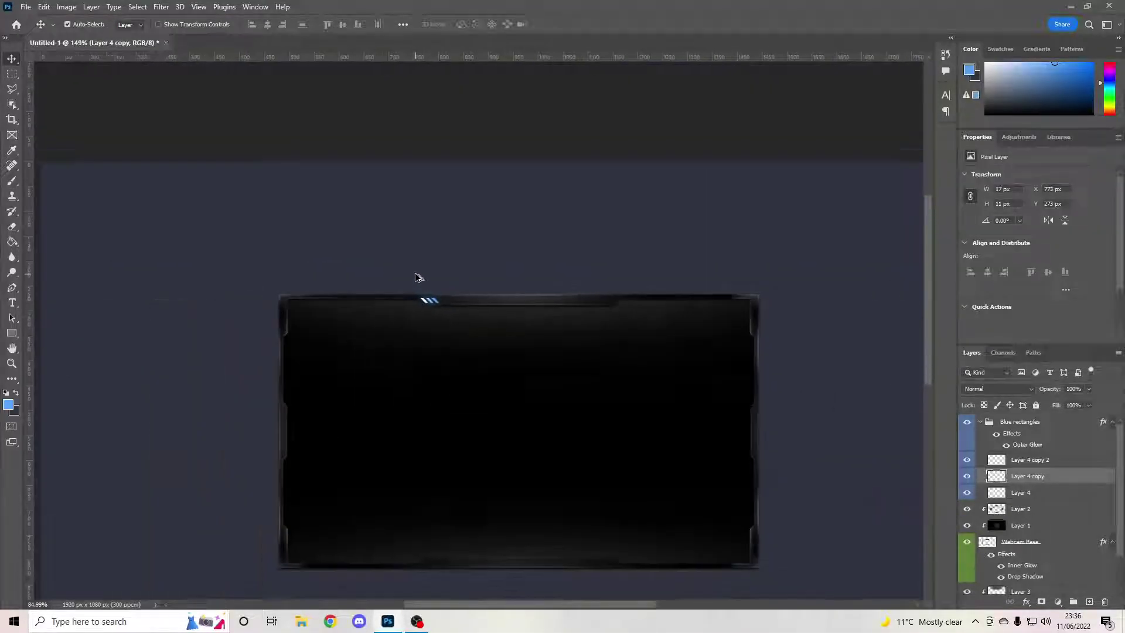
scroll(469, 304, "up", 2)
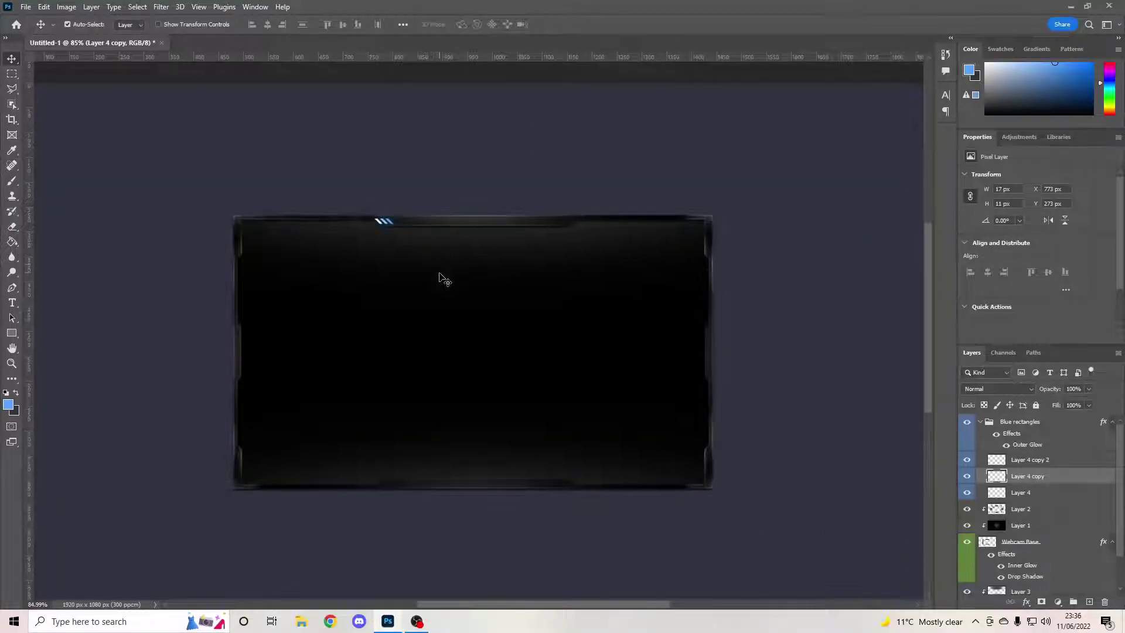
scroll(387, 217, "up", 4)
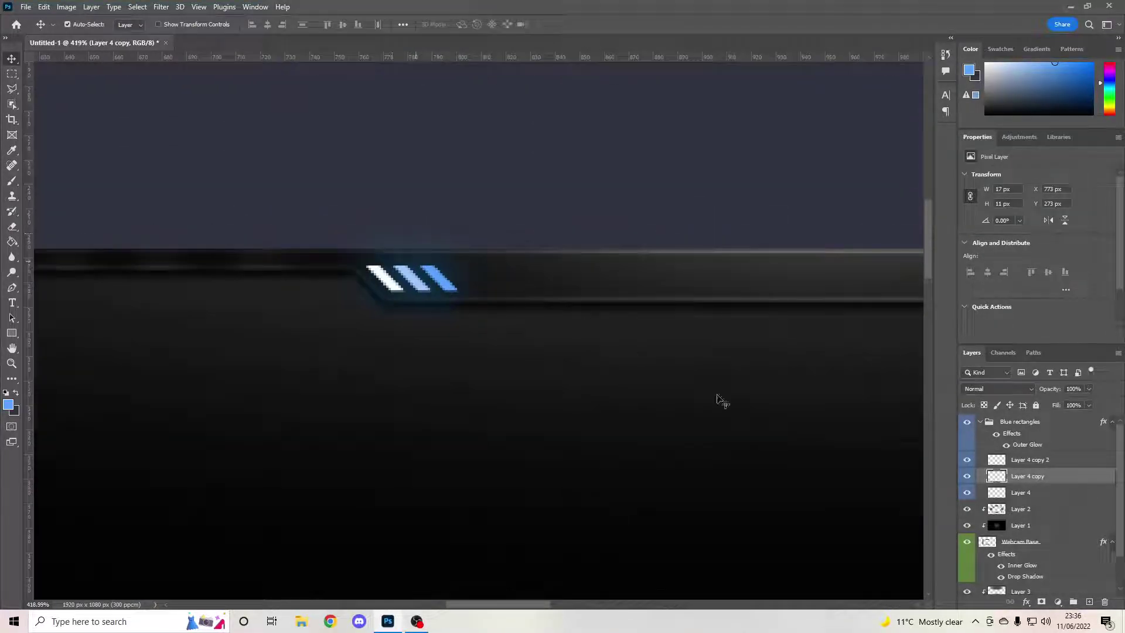
scroll(1020, 535, "down", 2)
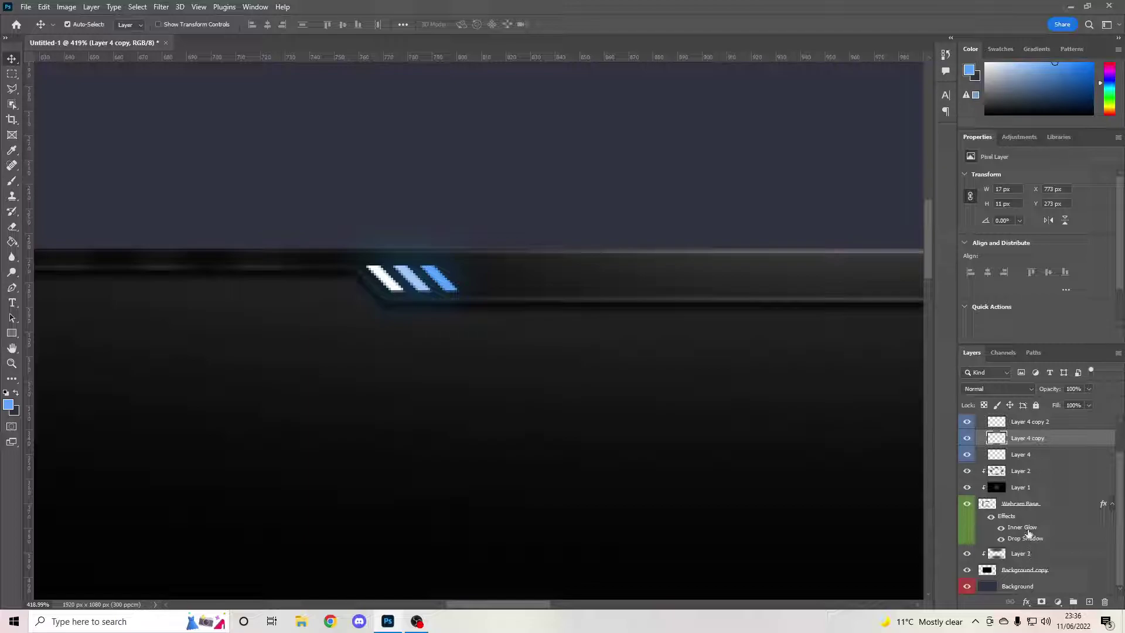
scroll(1029, 535, "up", 2)
left_click(980, 422)
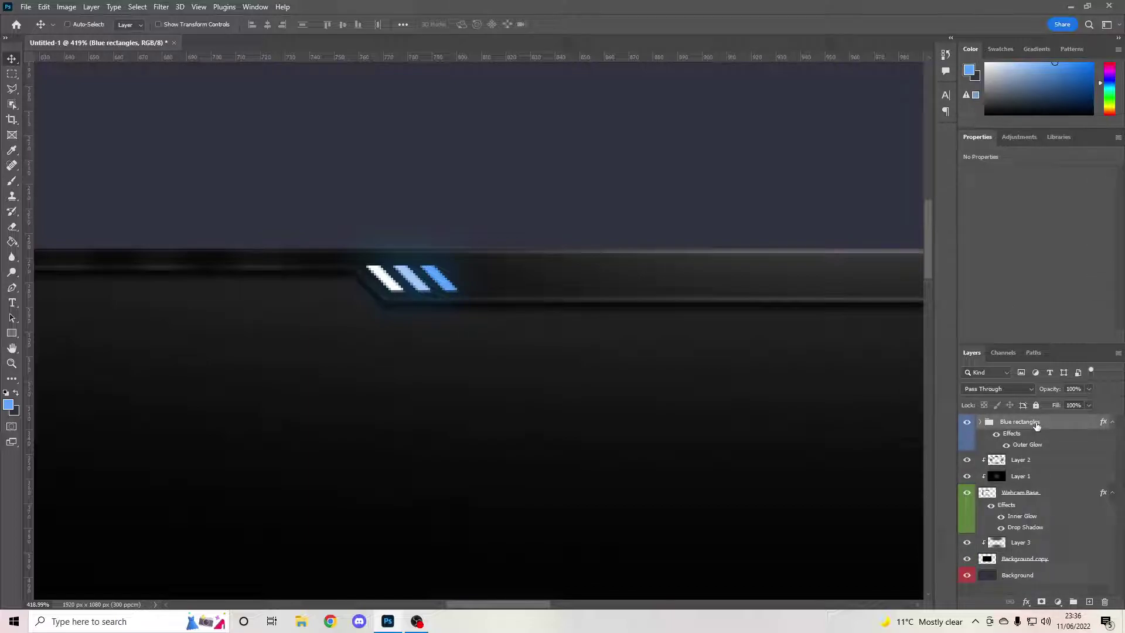
key("ctrl+j")
key("ctrl+t")
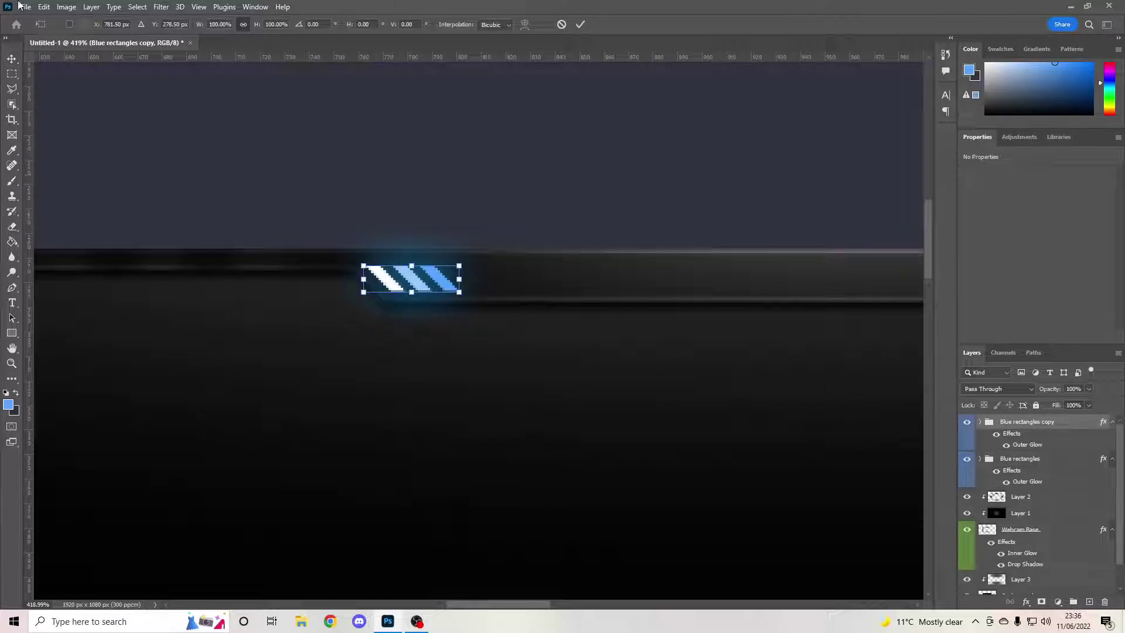
left_click(44, 7)
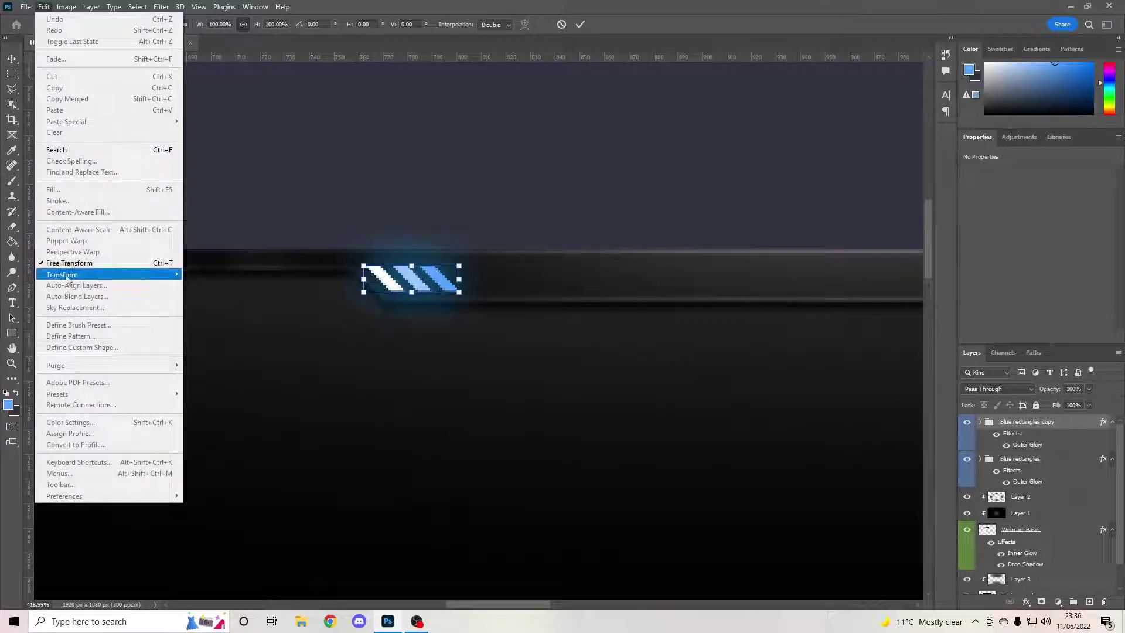
mouse_move(68, 276)
left_click(230, 494)
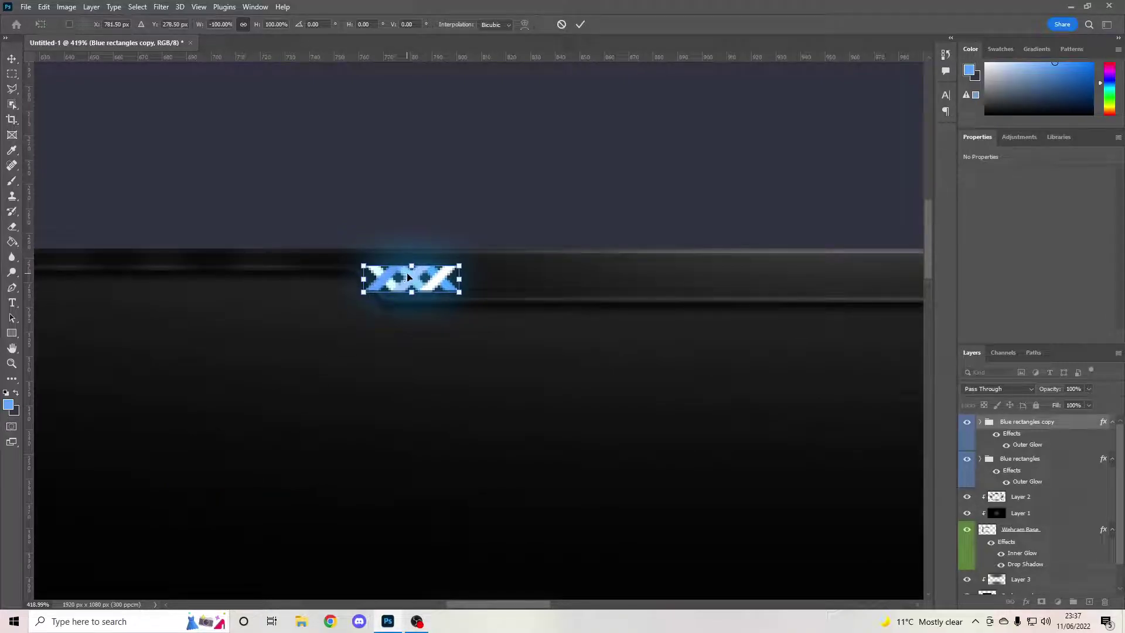
Move the flipped group along the frame's top edge to the notch's right slanted corner, centred at X 1139.5 px
left_click_drag(412, 279, 624, 253)
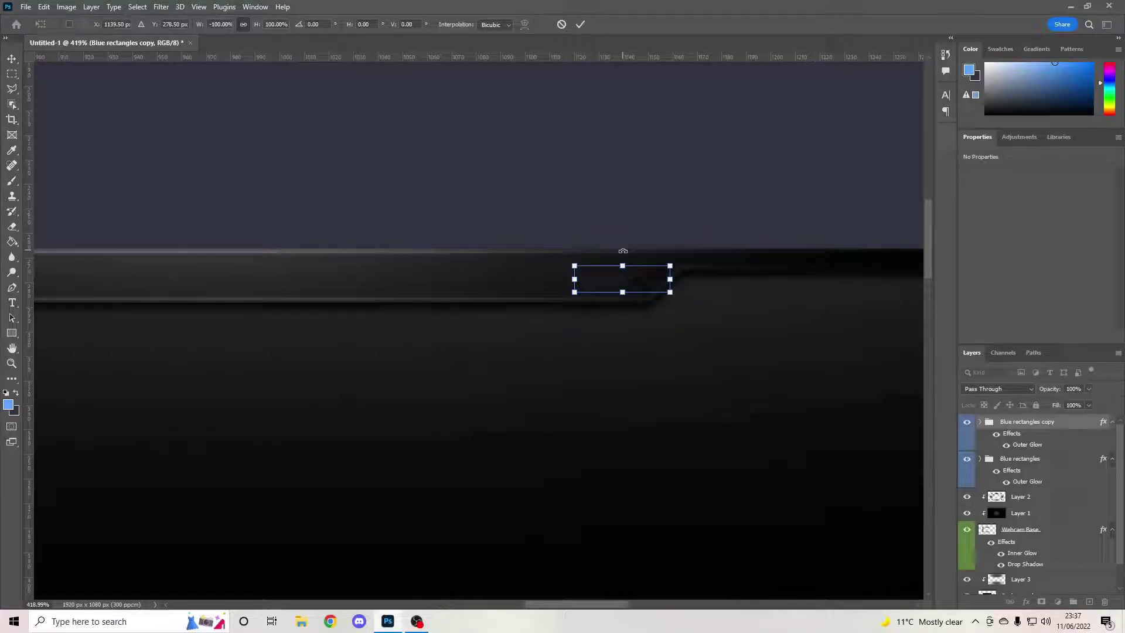
left_click(579, 25)
scroll(595, 261, "down", 5)
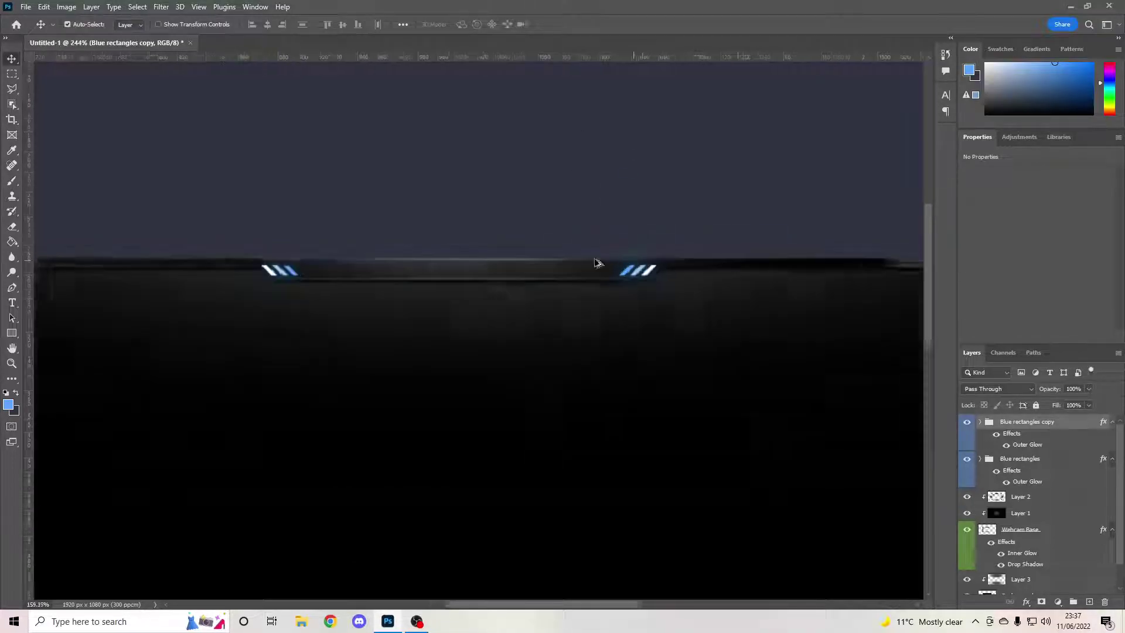
scroll(454, 296, "up", 2)
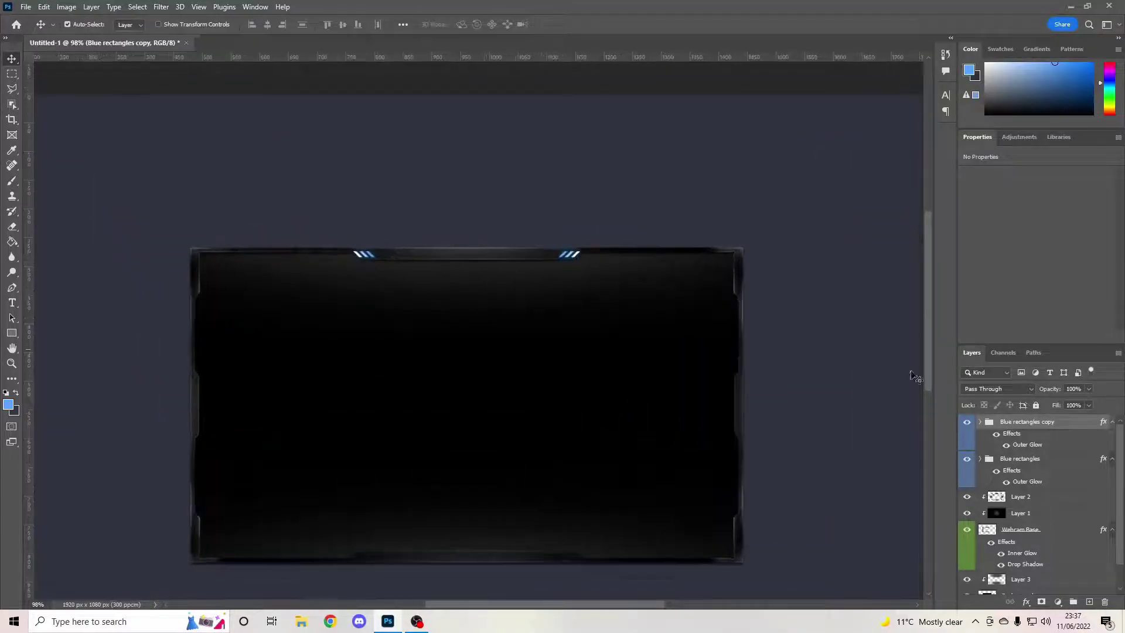
Check the centring of the Blue rectangles and Blue rectangles copy groups against the vertical guide, using Free Transform with guides shown
left_click(1023, 458, "shift")
key("ctrl")
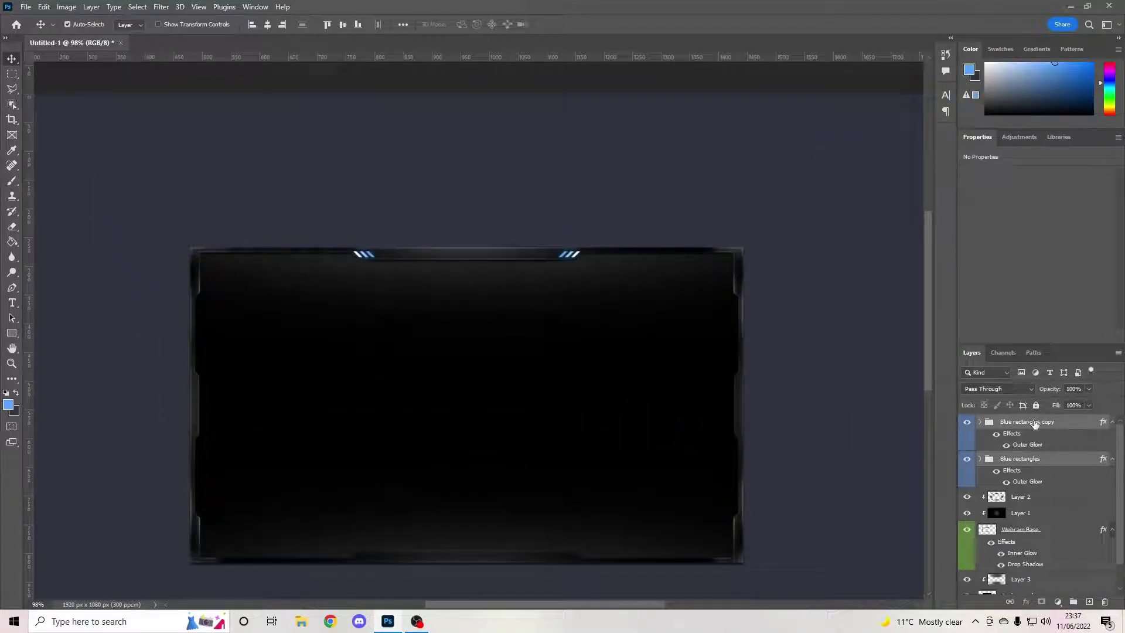
left_click(1033, 422)
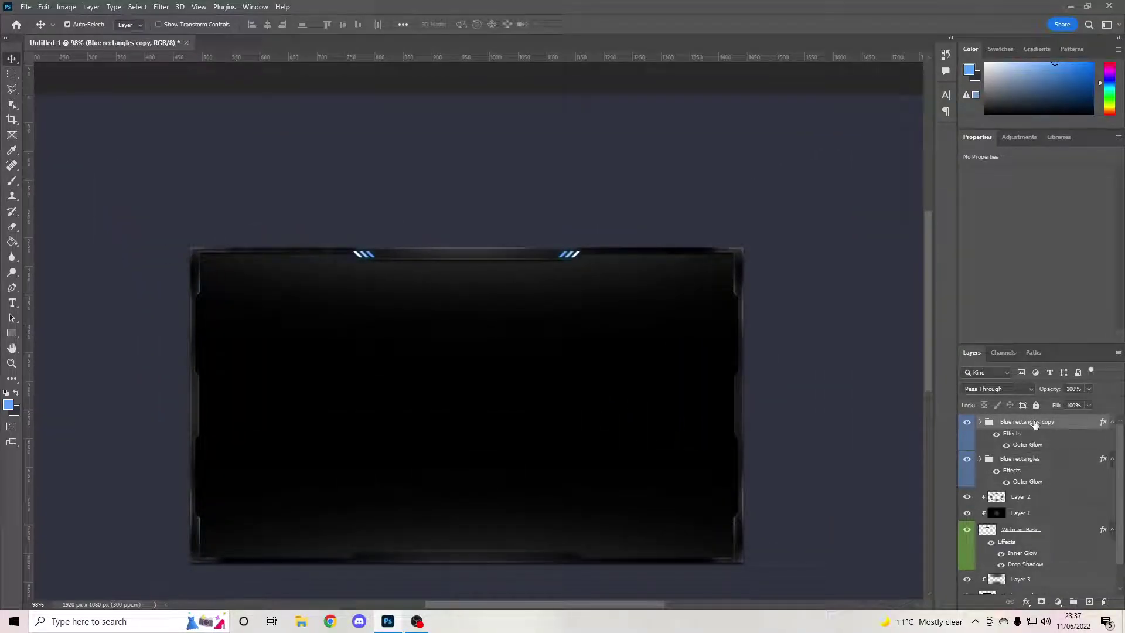
left_click(1036, 463, "ctrl")
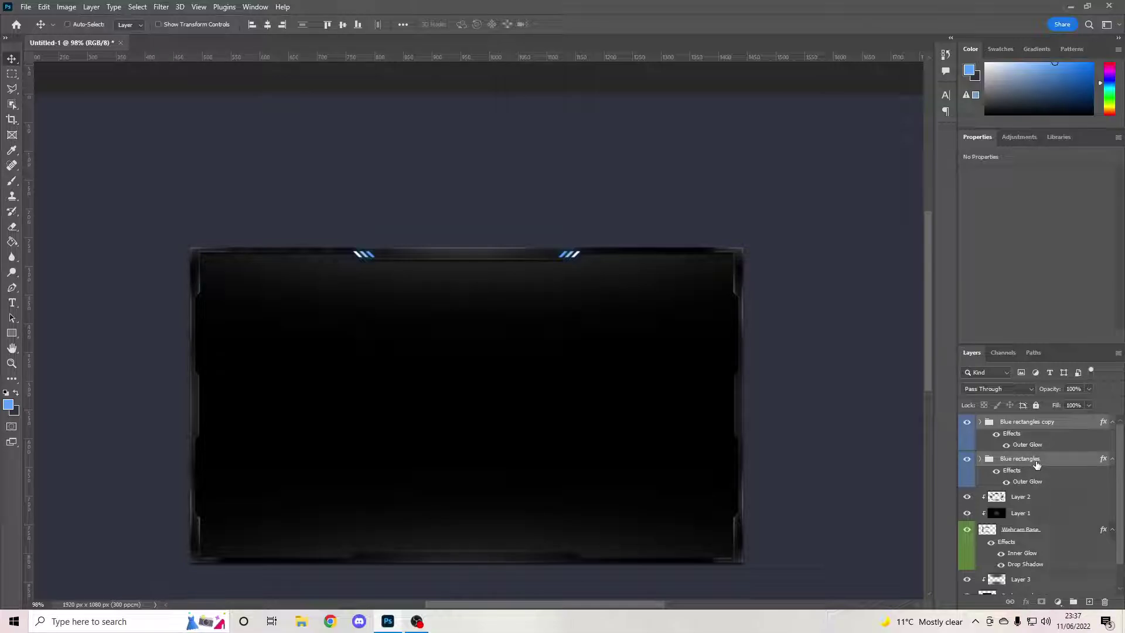
key("ctrl+t")
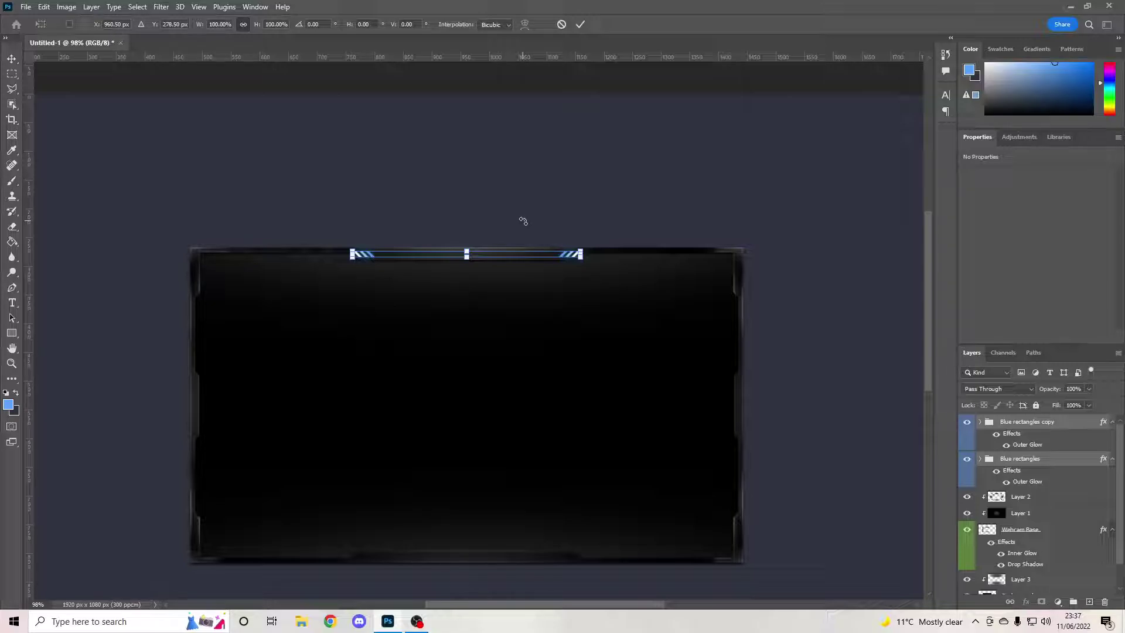
key("ctrl+semicolon")
scroll(467, 240, "up", 5)
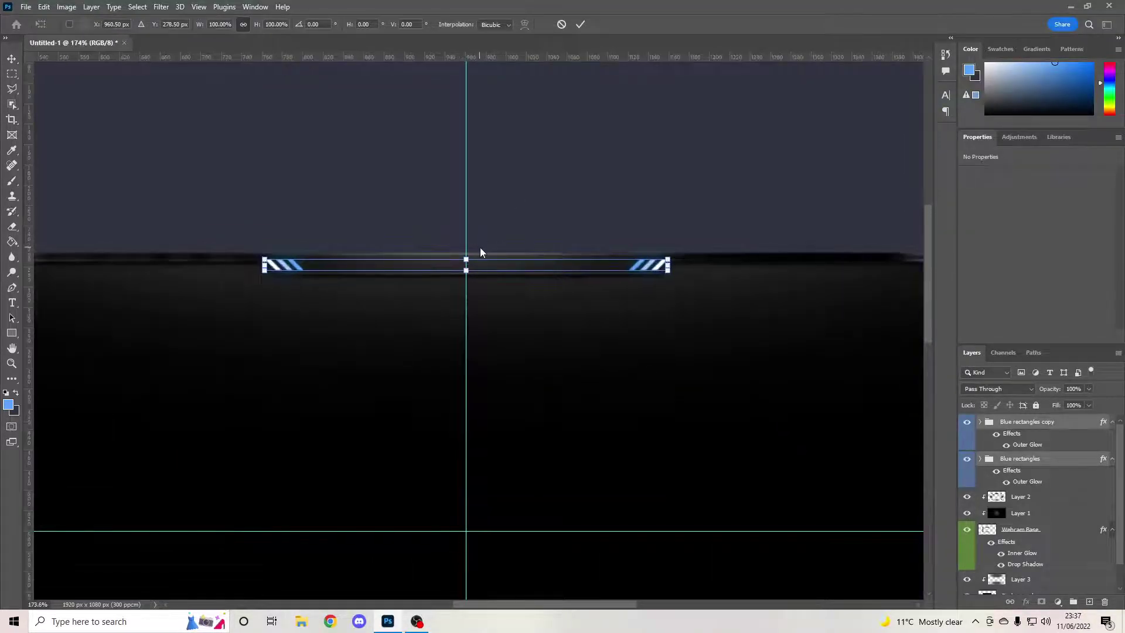
left_click(580, 24)
scroll(644, 287, "up", 3)
scroll(68, 246, "down", 2)
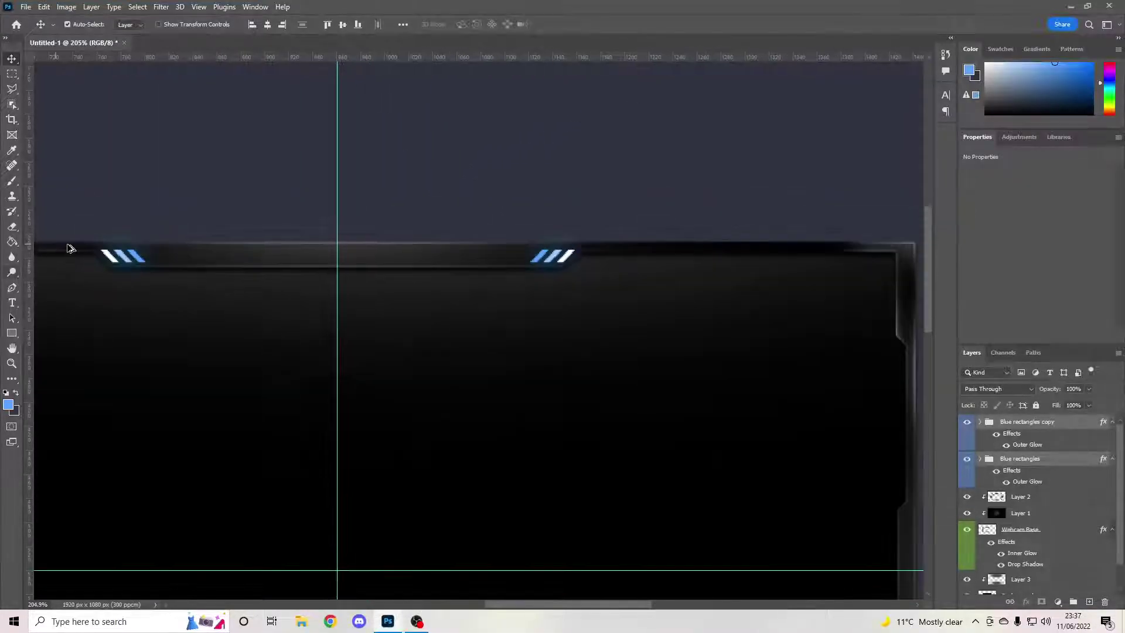
scroll(106, 258, "up", 5)
scroll(249, 271, "down", 2)
scroll(346, 262, "down", 5)
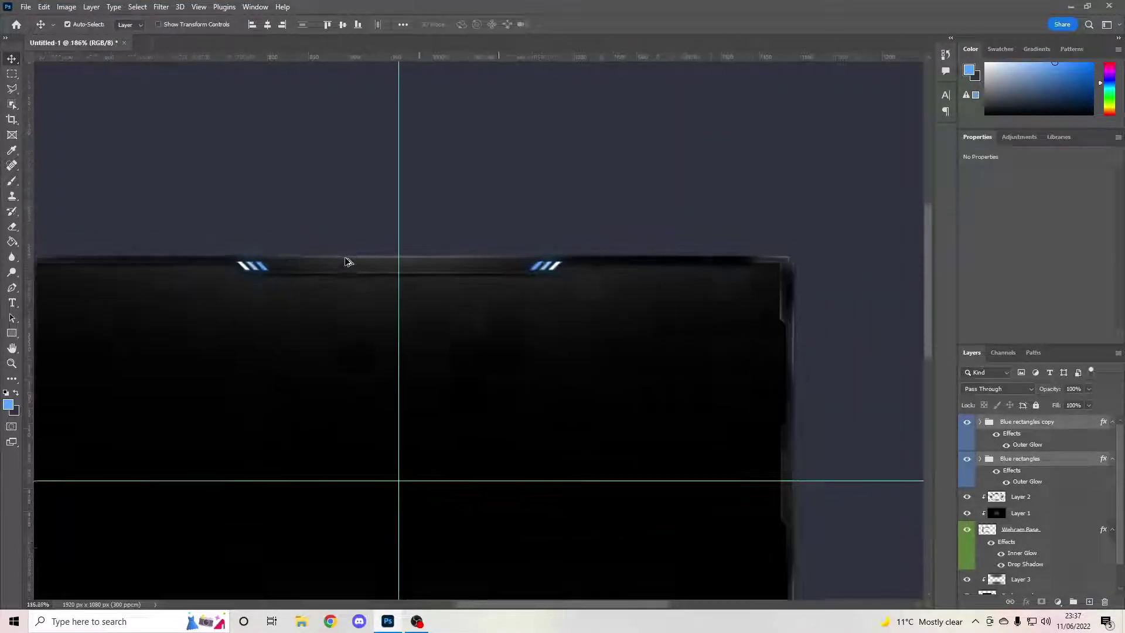
scroll(641, 296, "up", 1)
scroll(578, 343, "up", 1)
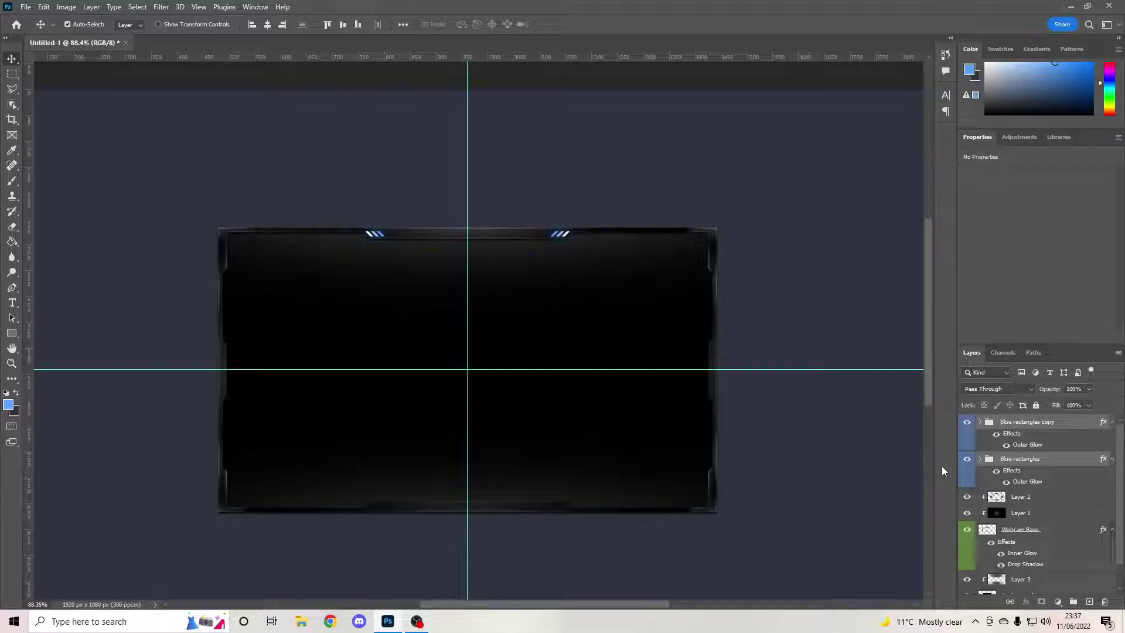
Group Blue rectangles and Blue rectangles copy together and duplicate the new group
left_click(1069, 429)
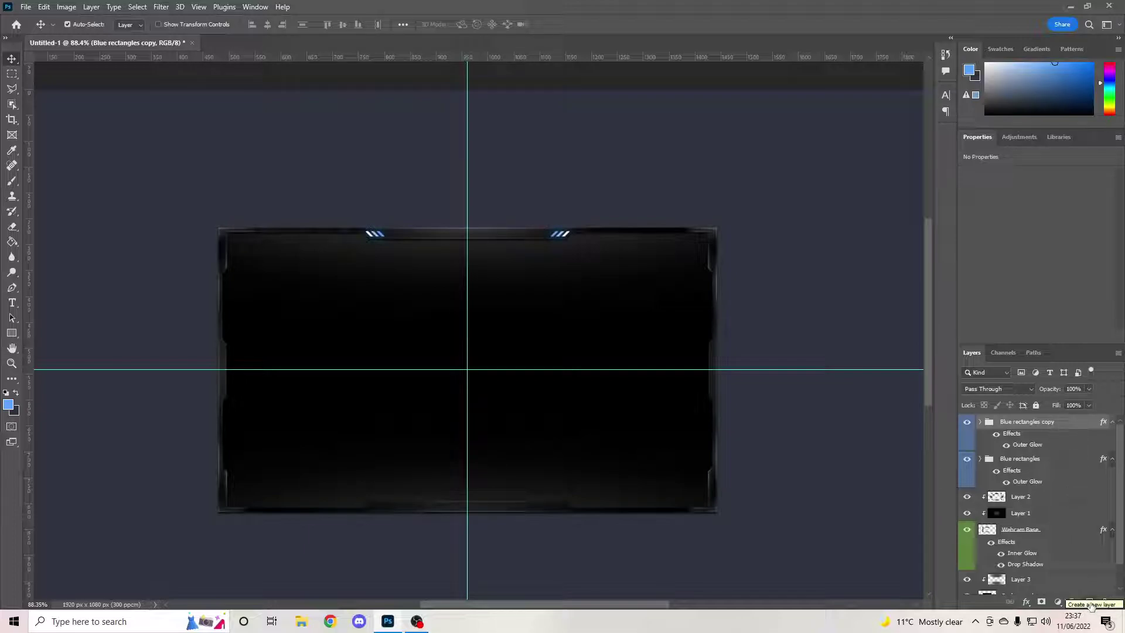
left_click(1045, 466, "shift")
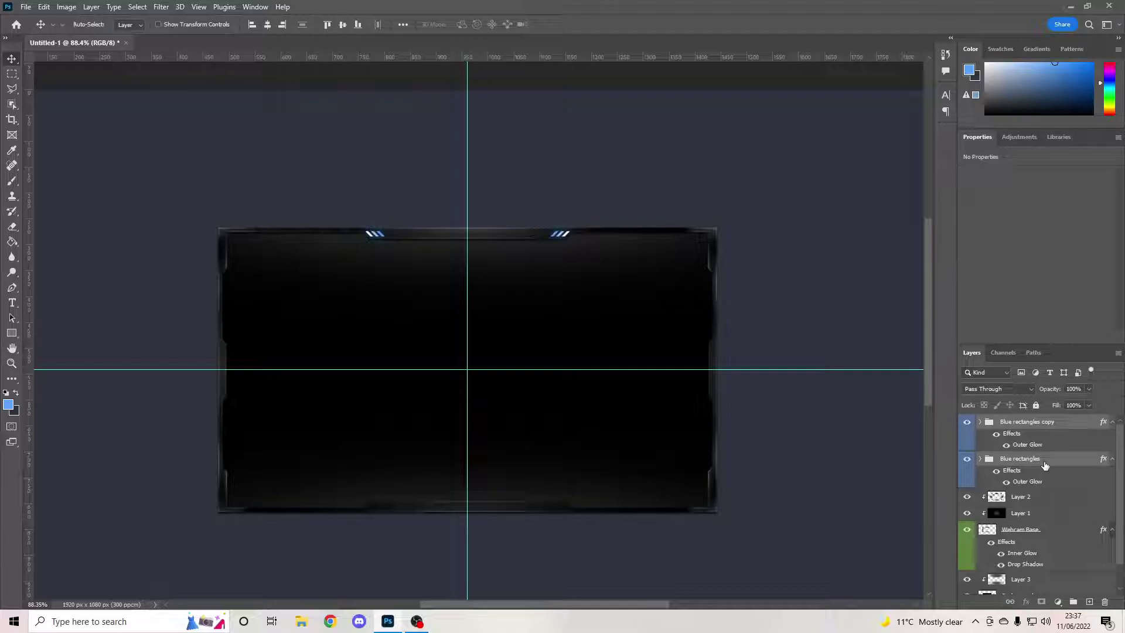
key("ctrl+g")
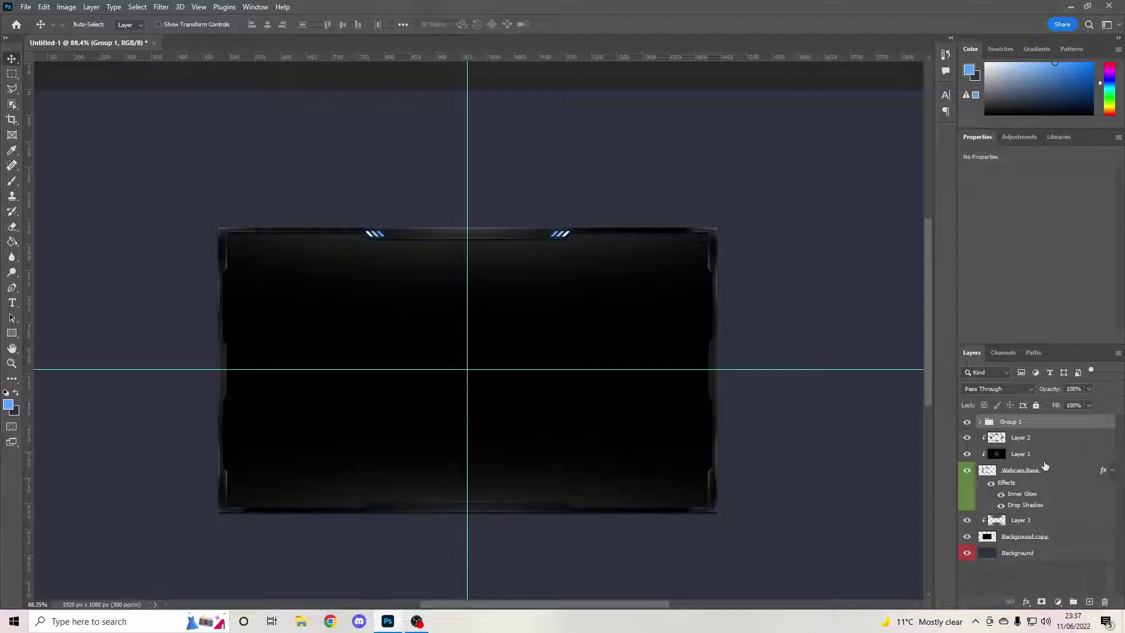
key("ctrl+j")
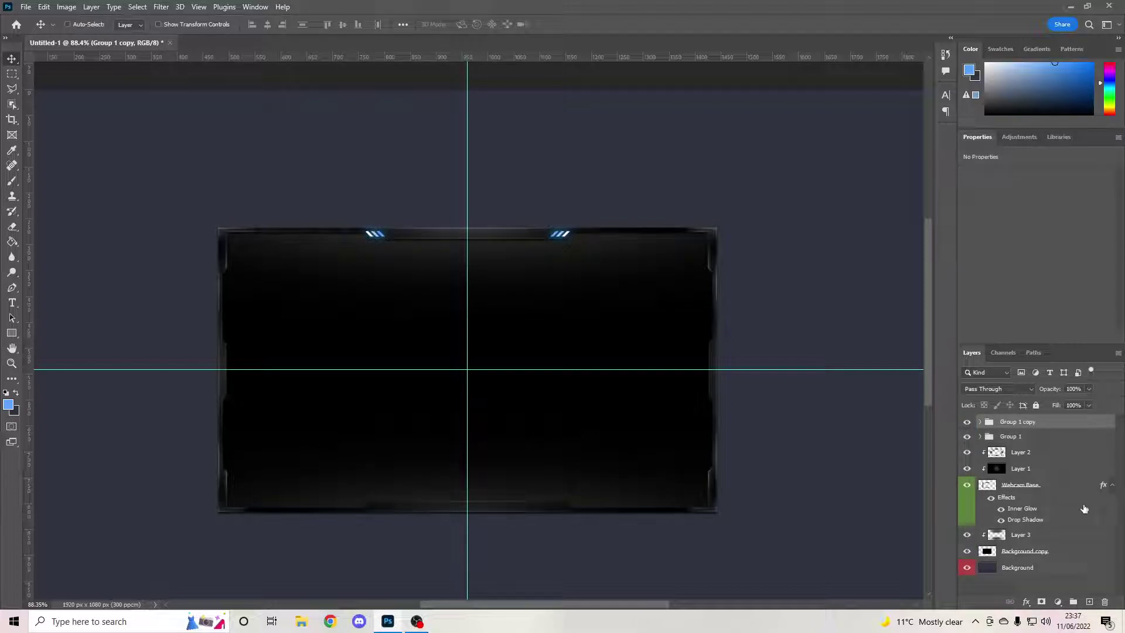
Flip the duplicated accent group vertically and move it 527 px straight down onto the frame's bottom edge
key("ctrl")
key("ctrl+t")
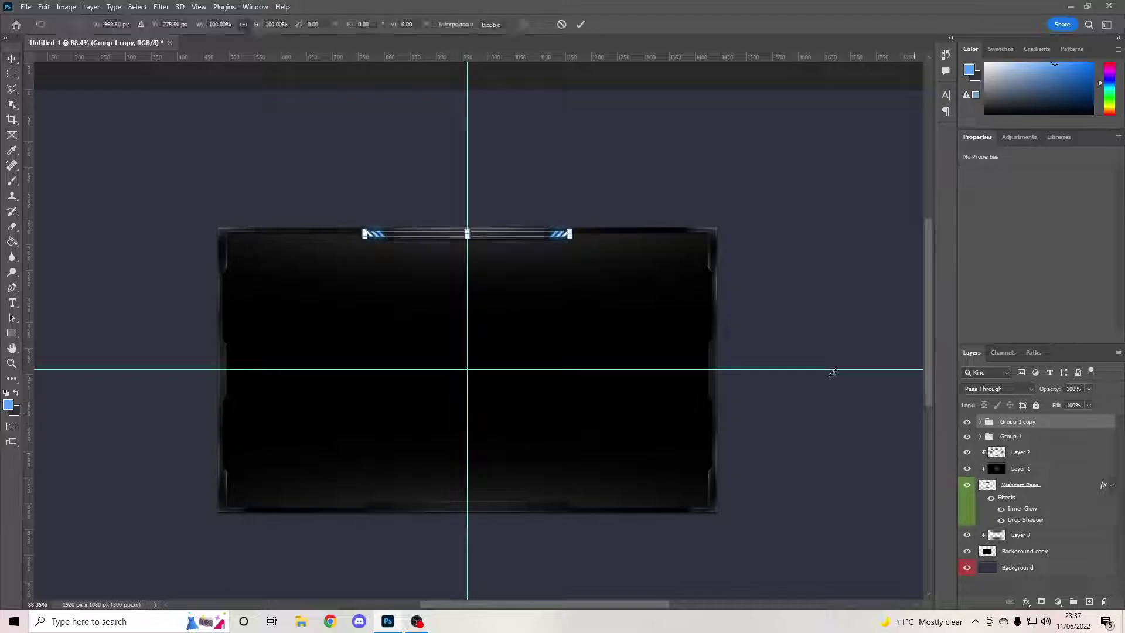
left_click(44, 7)
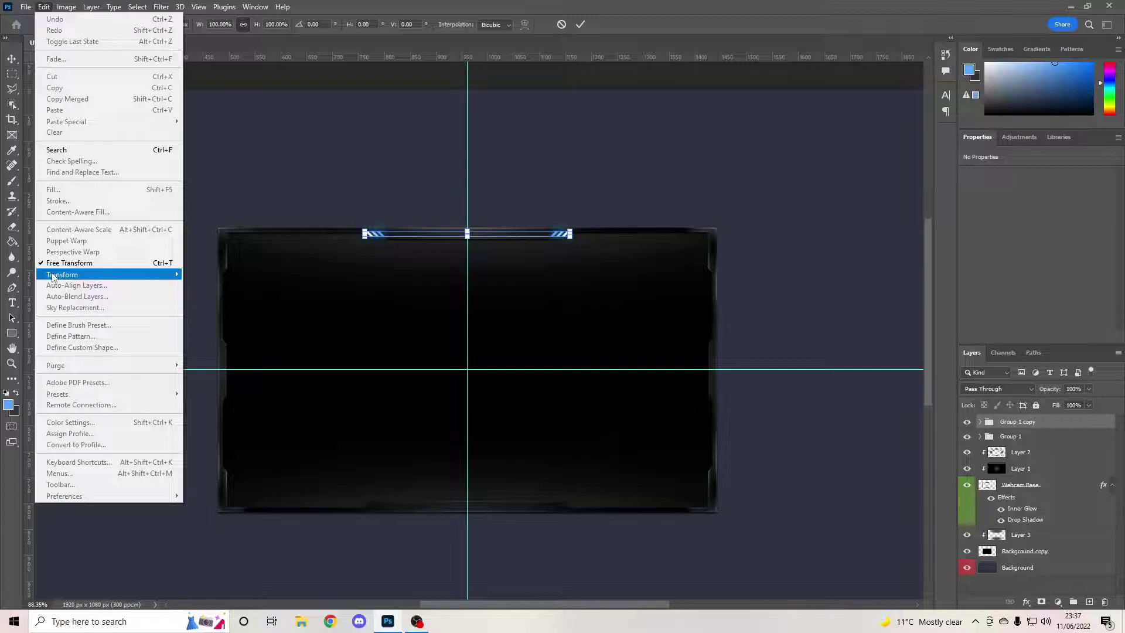
mouse_move(53, 276)
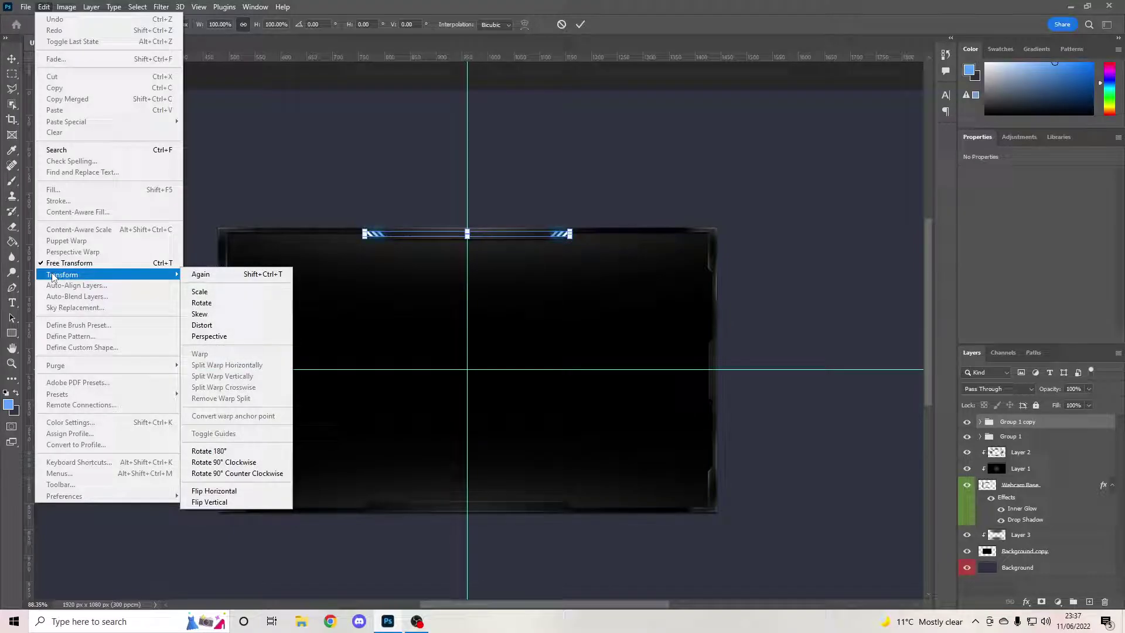
left_click(222, 502)
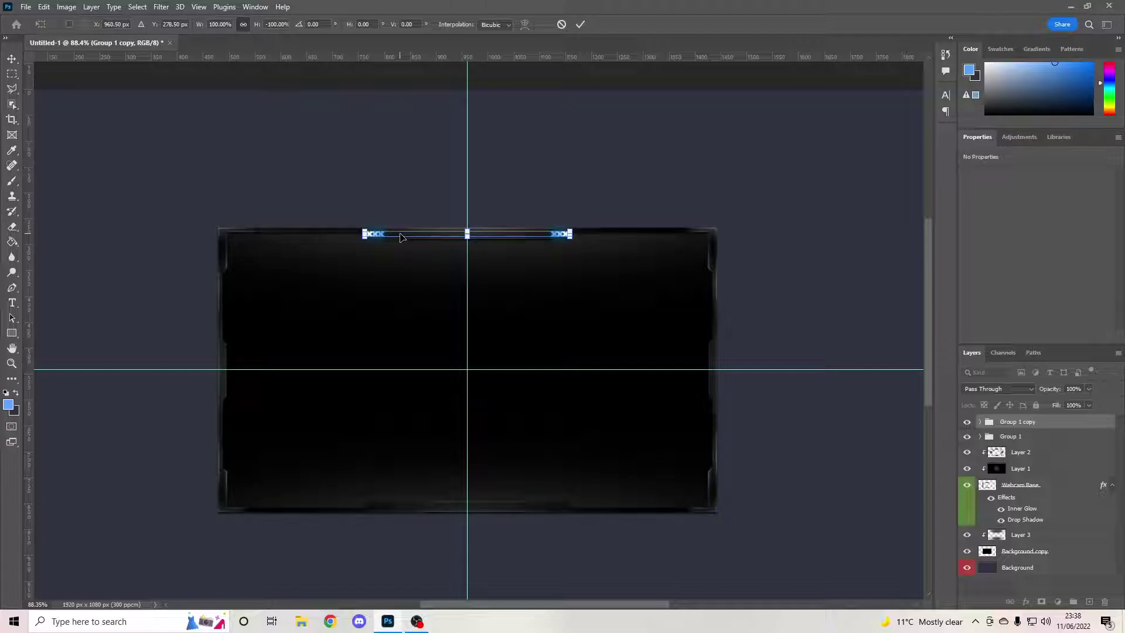
left_click_drag(401, 236, 393, 510)
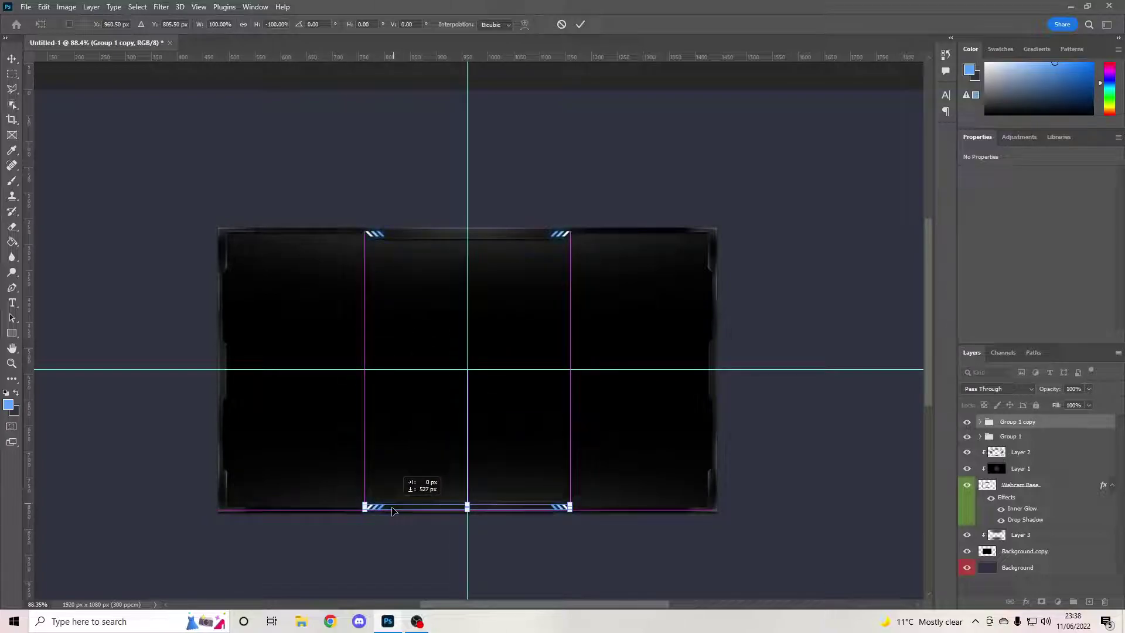
left_click(579, 24)
Nudge the bottom accent group up 3 px so it fits inside the frame's bottom notch
scroll(395, 532, "up", 10)
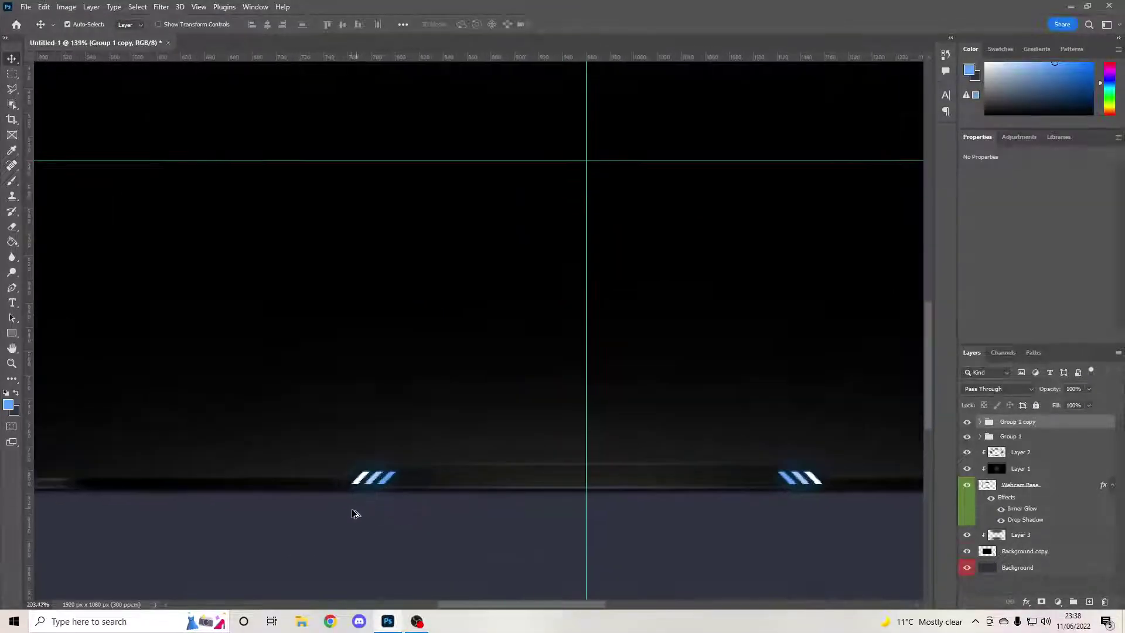
scroll(390, 457, "down", 3)
scroll(387, 445, "up", 3)
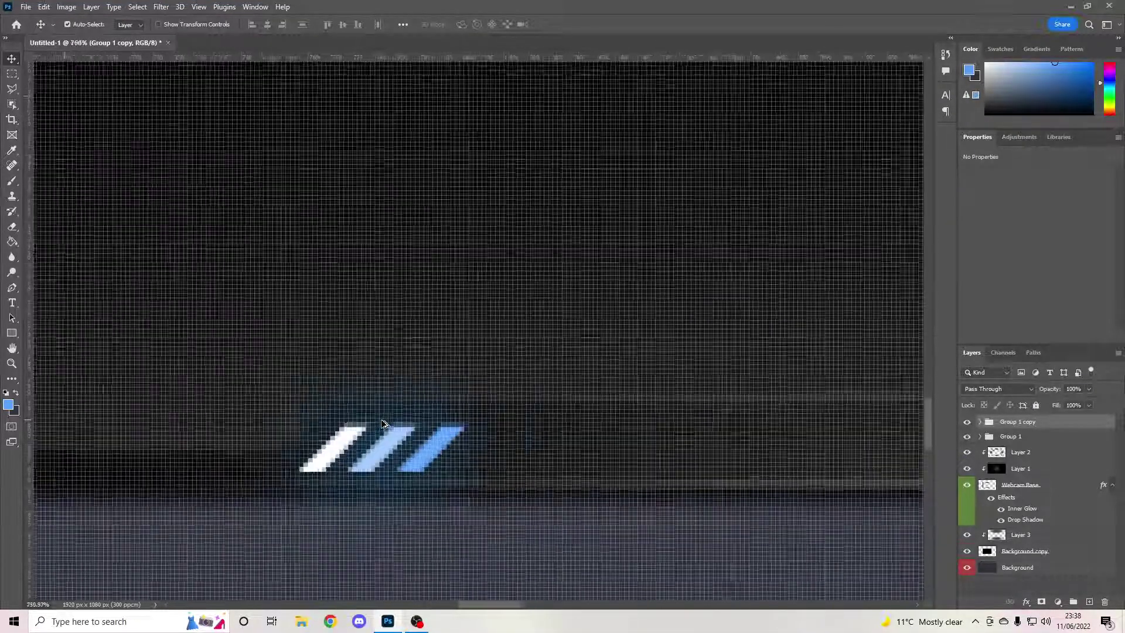
scroll(381, 422, "down", 1)
scroll(381, 421, "down", 2)
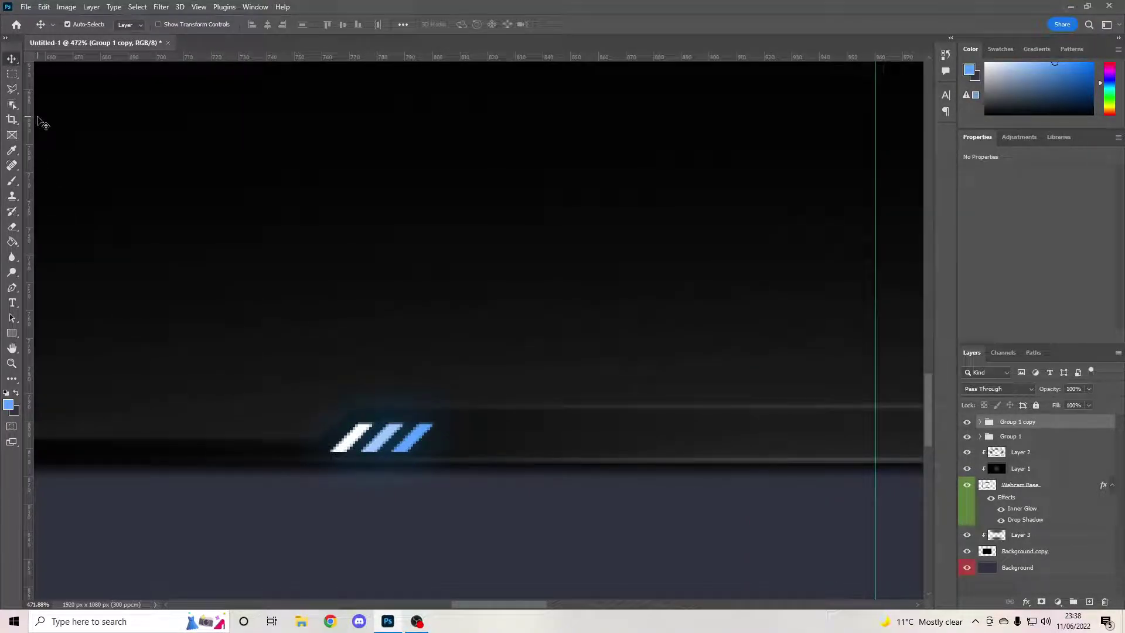
key("Up")
key("Up")
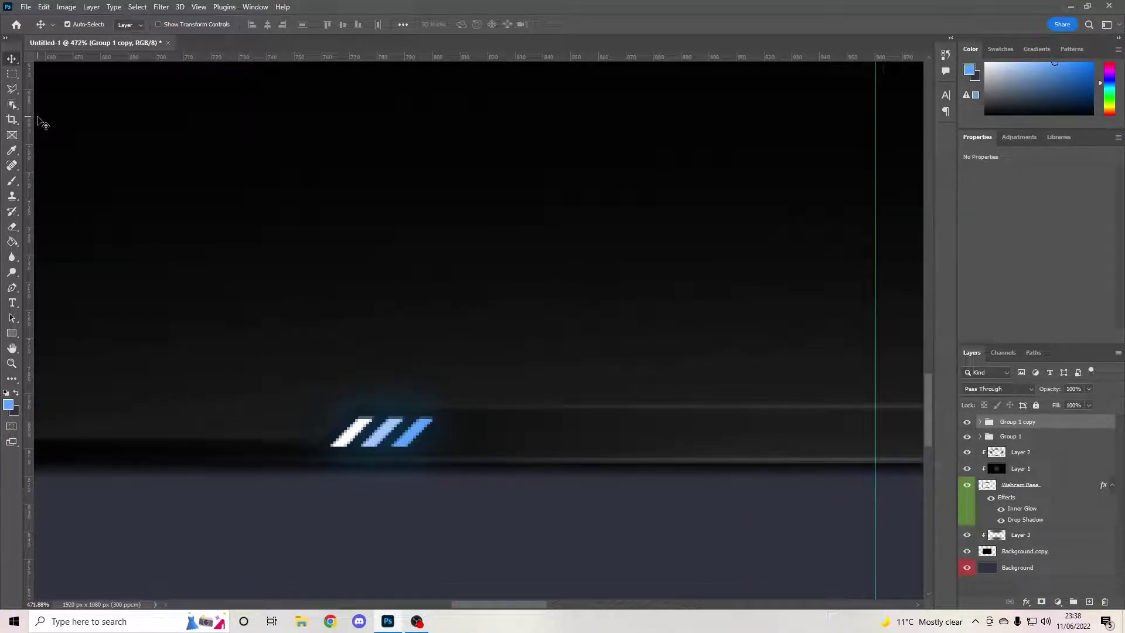
key("Up")
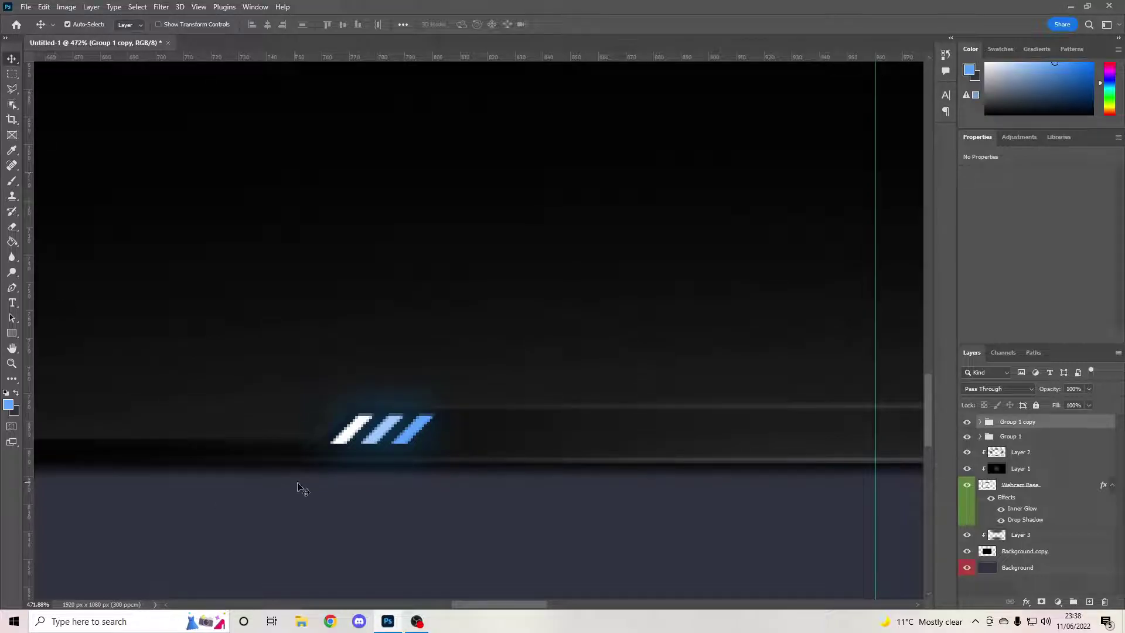
Inspect the bottom accents and the whole frame, and hide the guides
scroll(322, 439, "up", 3)
scroll(324, 447, "down", 8)
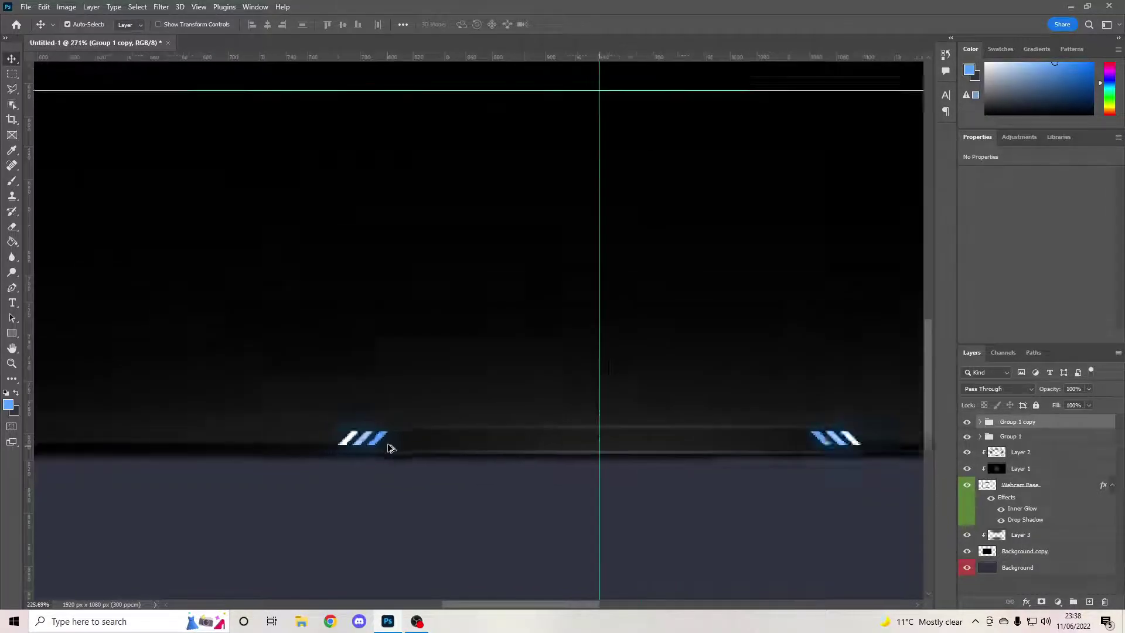
scroll(537, 361, "up", 1)
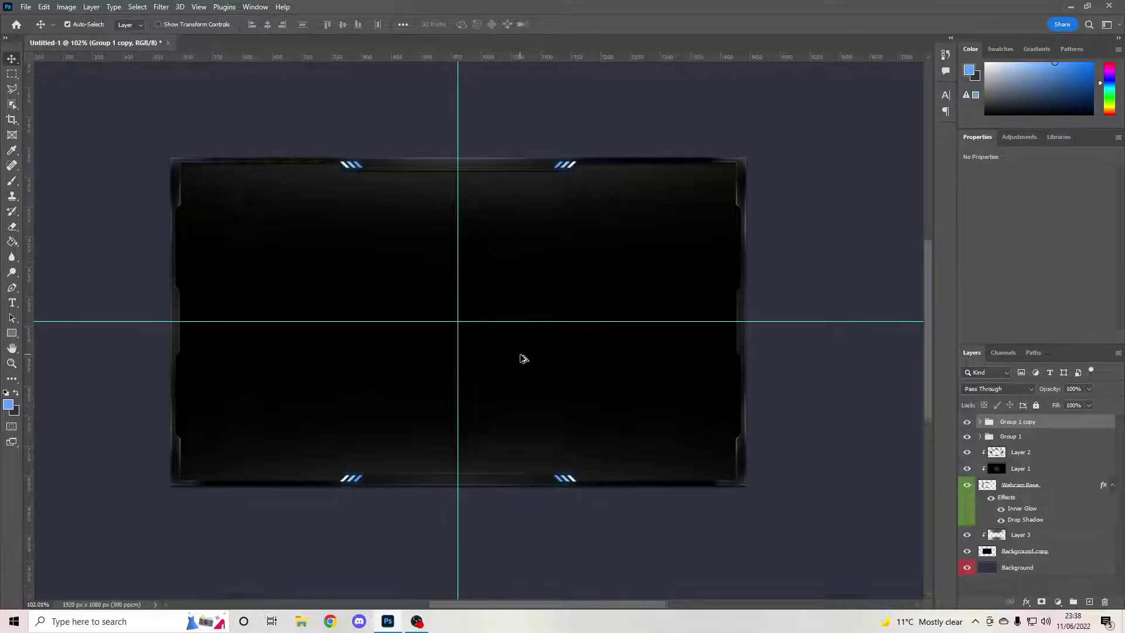
scroll(507, 413, "down", 1)
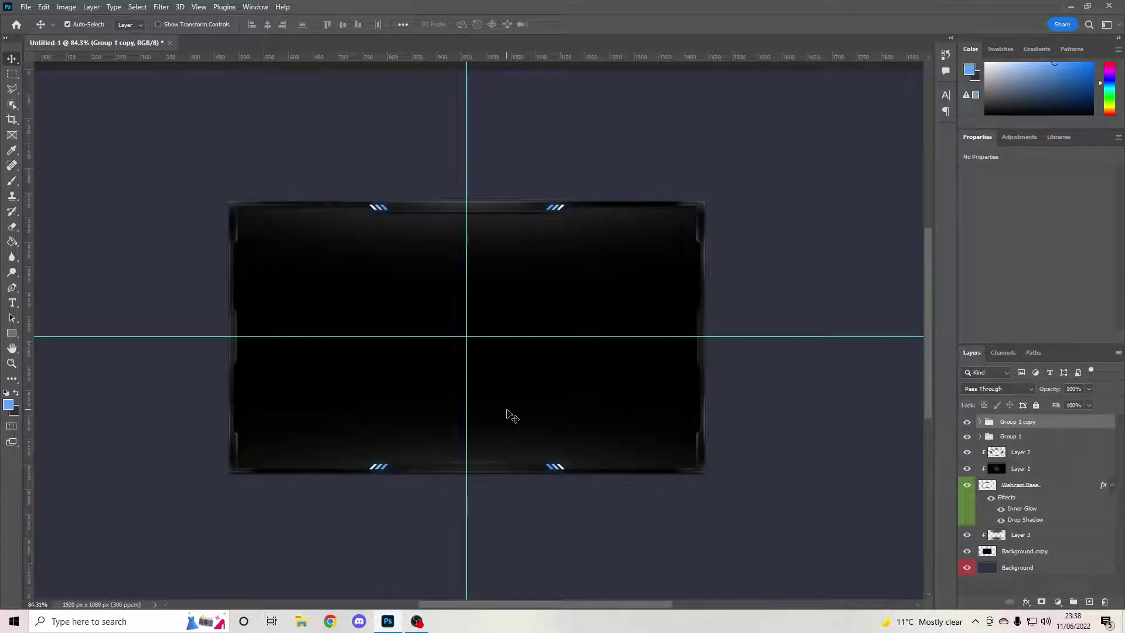
key("ctrl+semicolon")
scroll(486, 323, "down", 2)
scroll(486, 322, "up", 2)
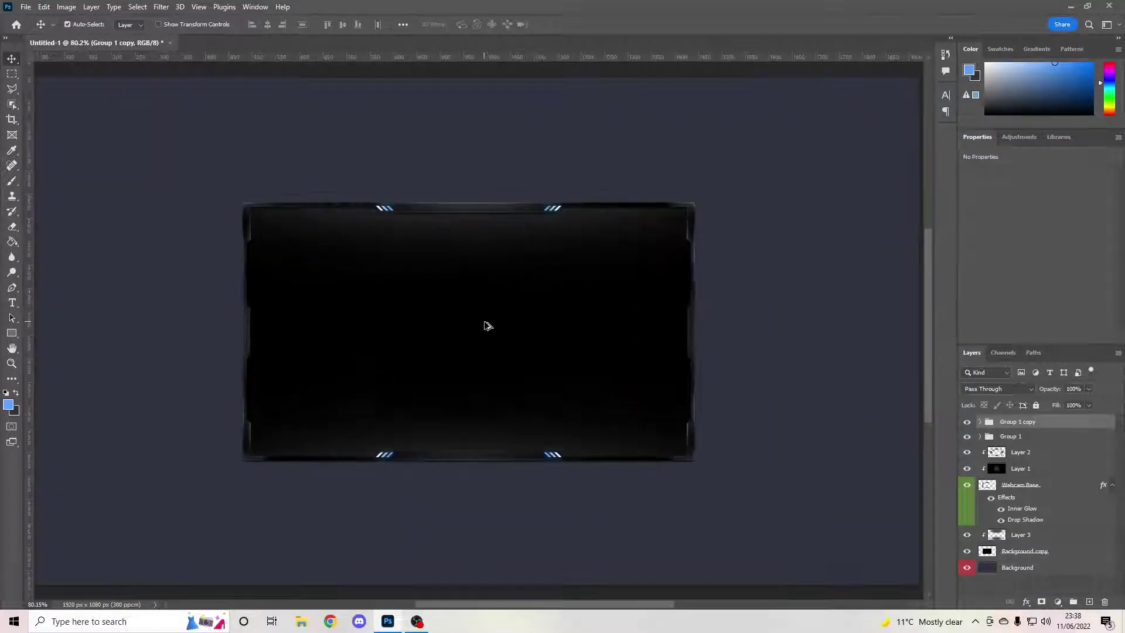
scroll(485, 324, "down", 1)
Try darkening the Background layer with a Hue/Saturation adjustment at Lightness -80, examine the overlay against it, and undo the adjustment
left_click(1051, 567)
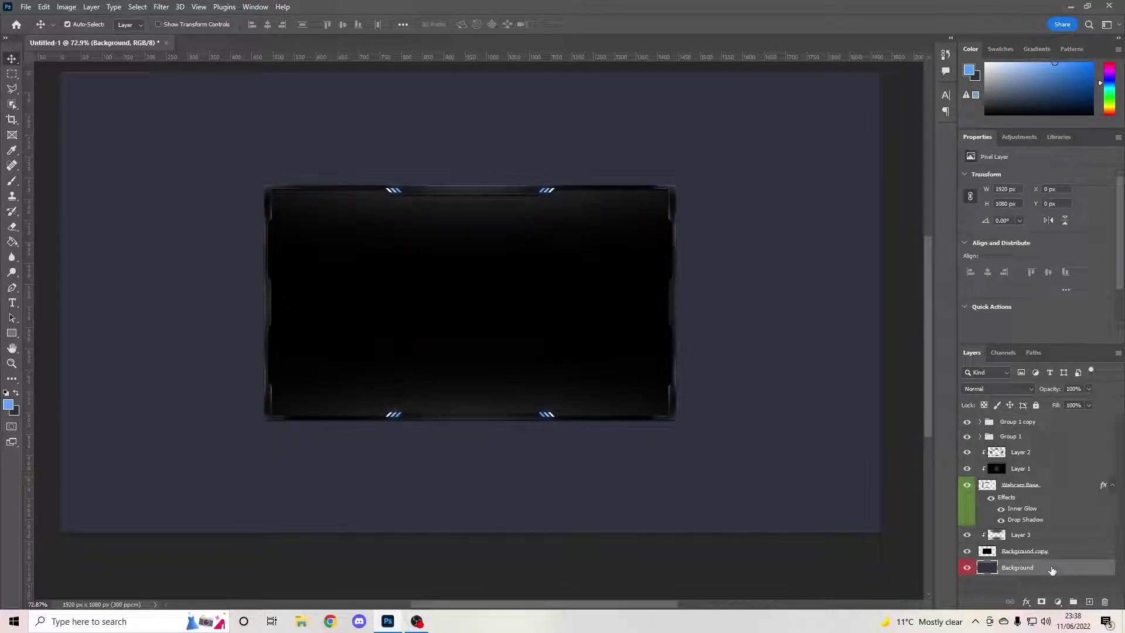
key("ctrl+u")
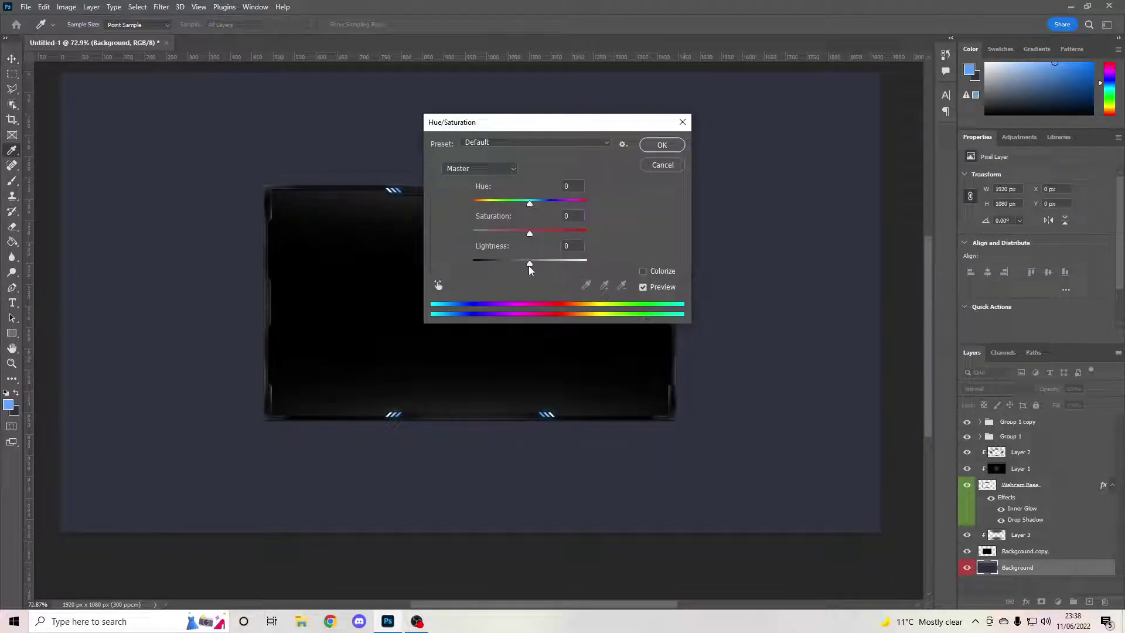
left_click_drag(529, 264, 485, 267)
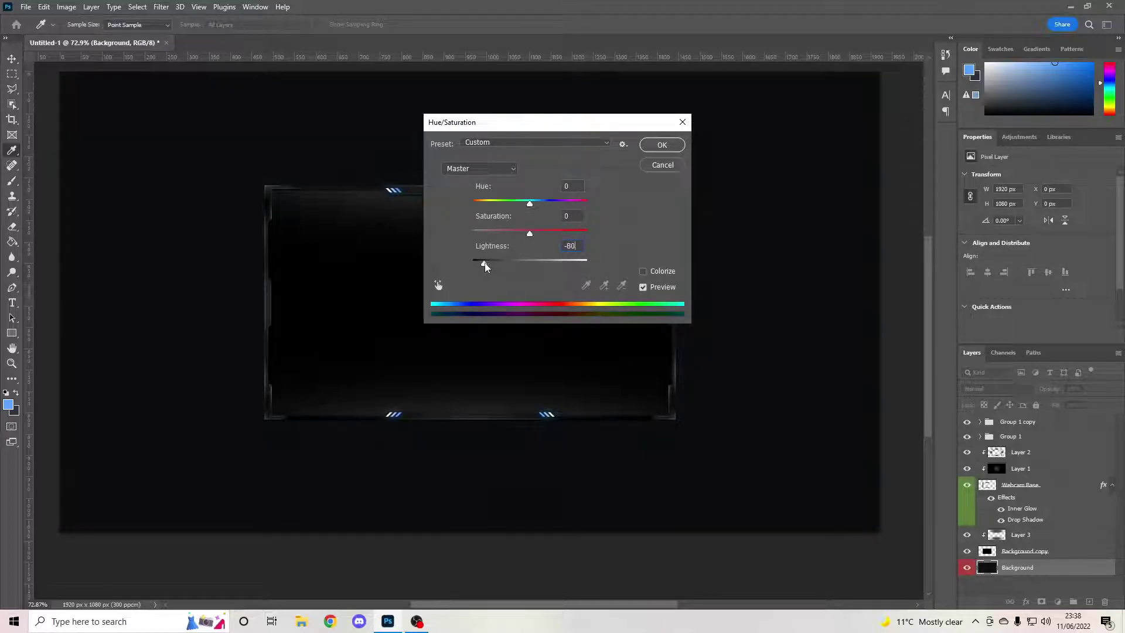
left_click(661, 144)
key("v")
scroll(486, 334, "down", 3)
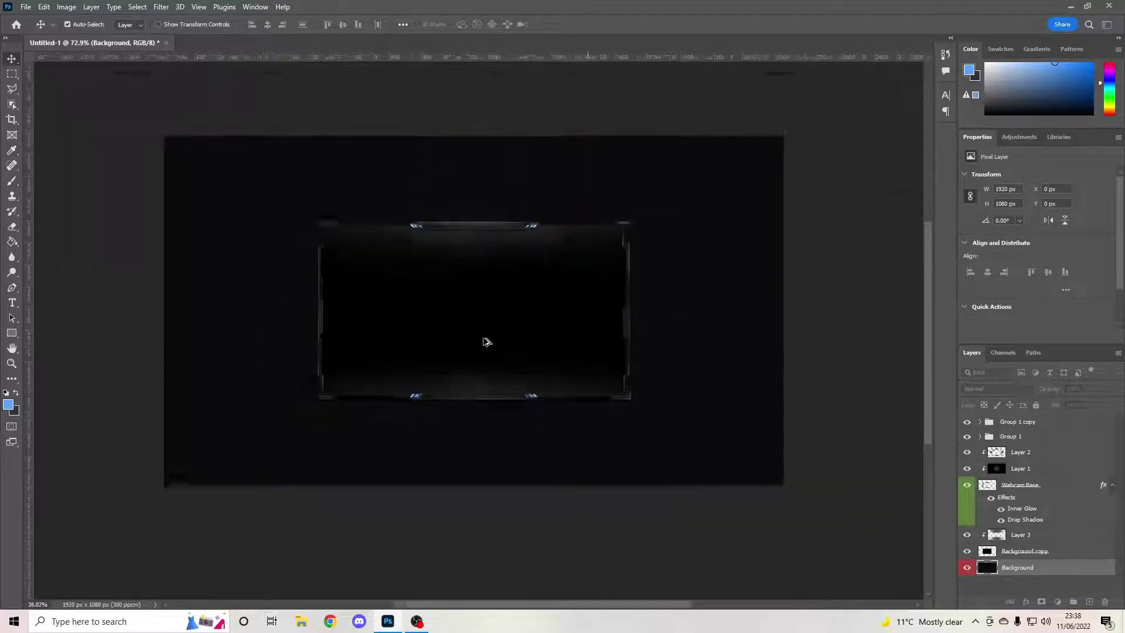
scroll(498, 328, "up", 3)
scroll(486, 328, "down", 1)
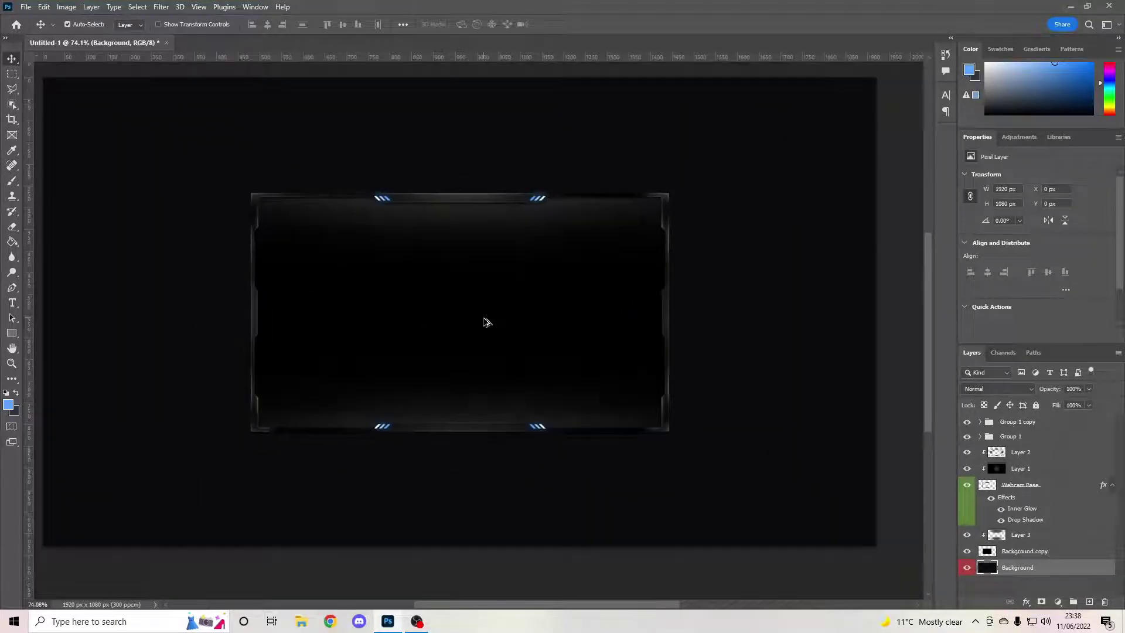
scroll(440, 297, "up", 2)
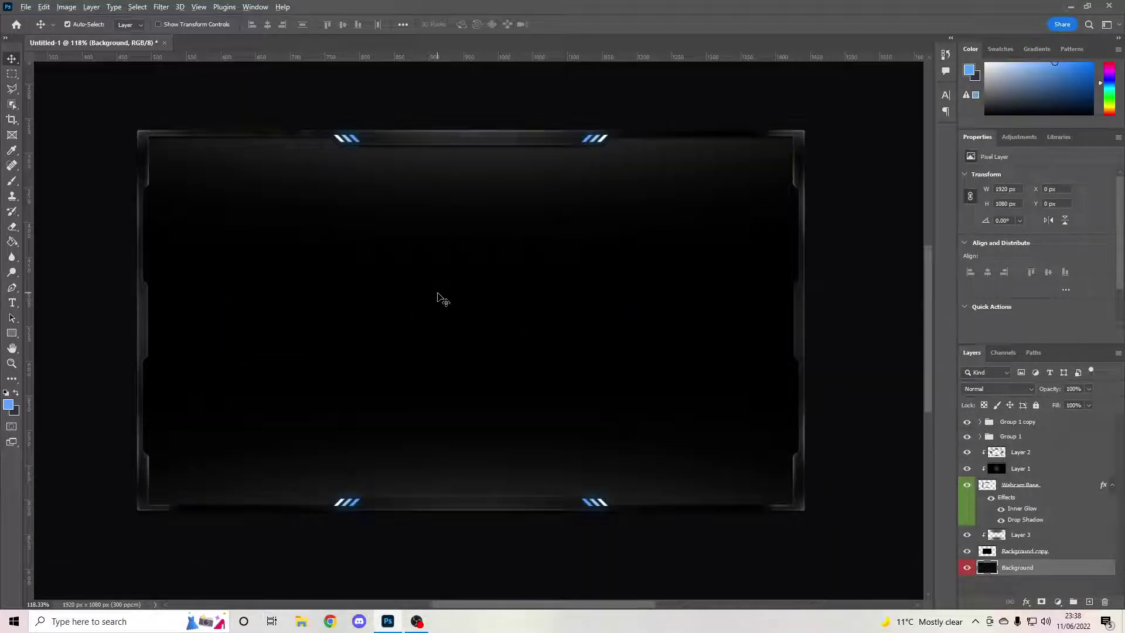
scroll(441, 297, "down", 2)
scroll(440, 297, "up", 2)
scroll(441, 304, "down", 2)
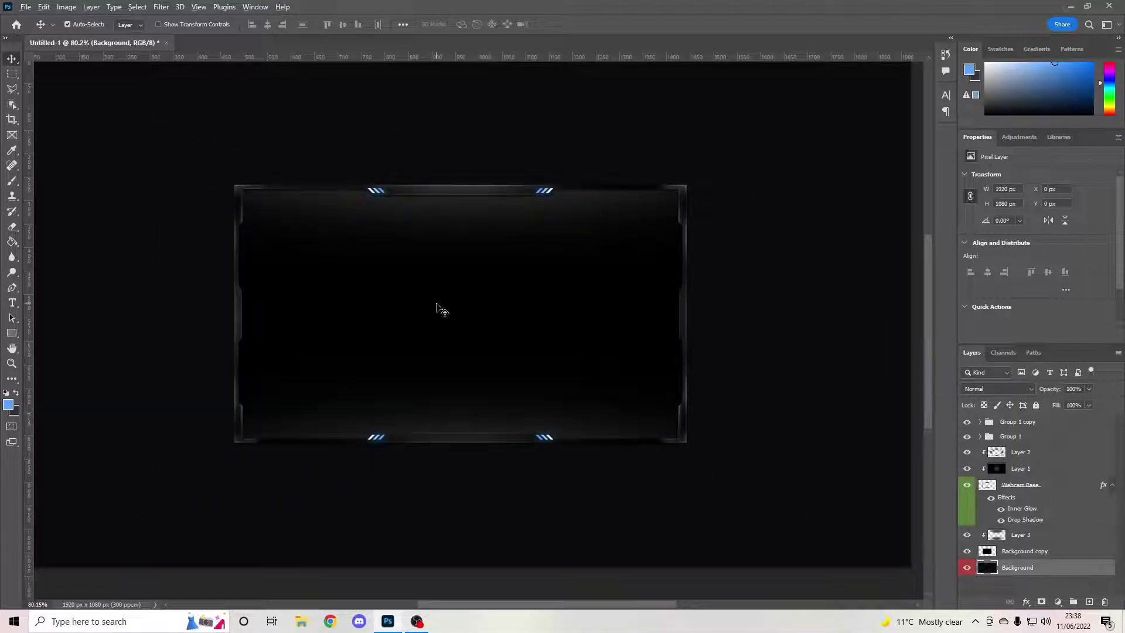
key("ctrl+z")
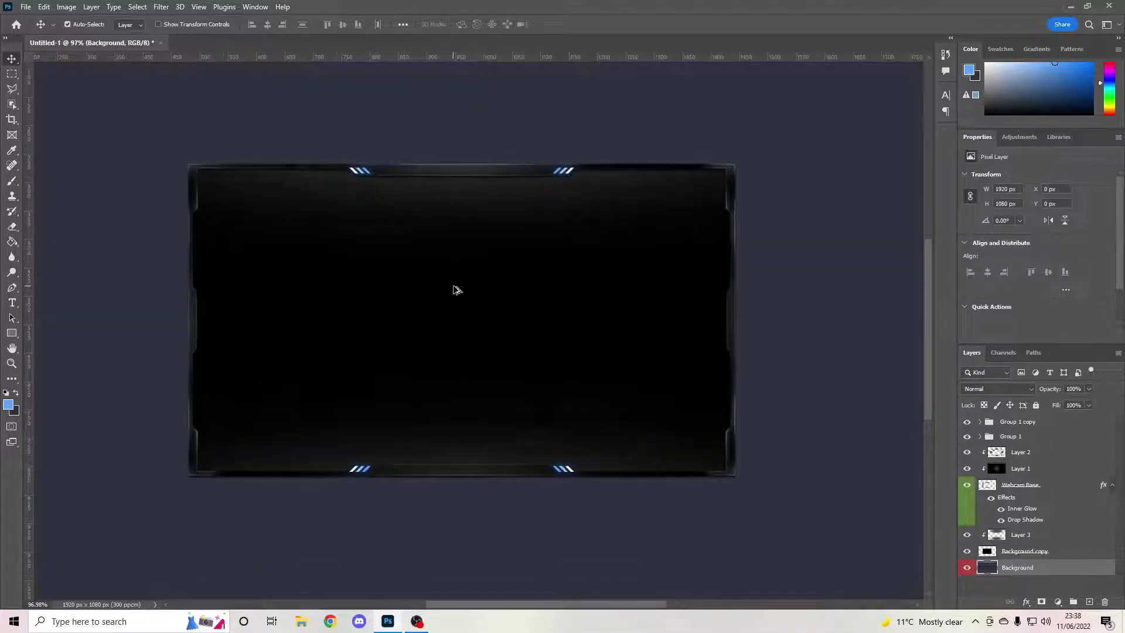
Group the top and bottom accent groups together and name the new group Blue Particles
scroll(455, 288, "up", 1)
left_click(1020, 423)
left_click(1030, 437, "shift")
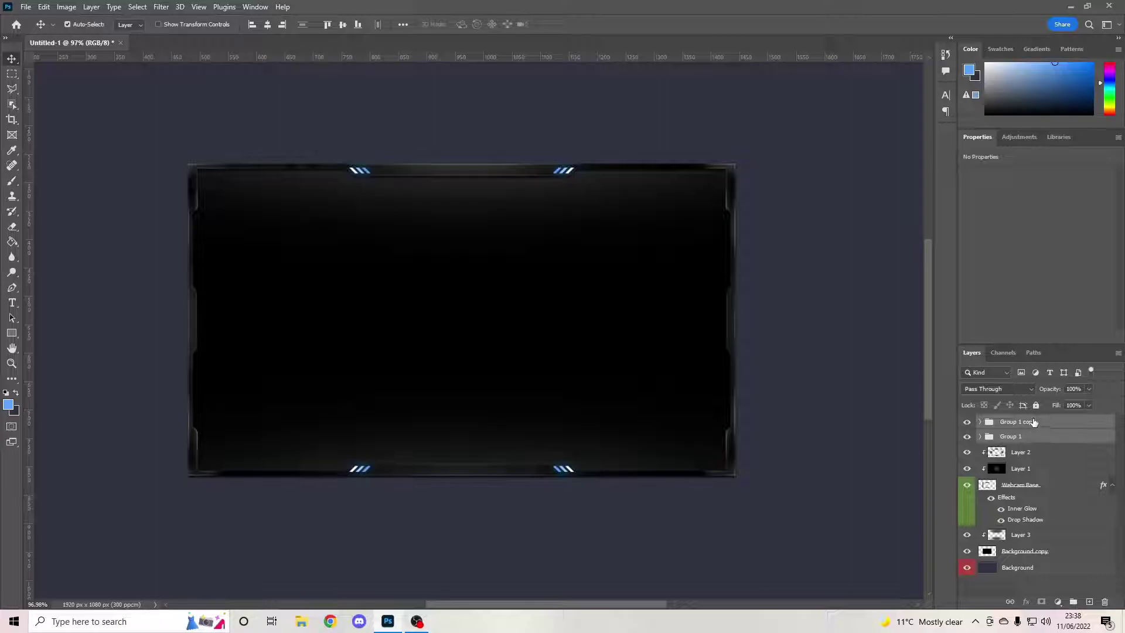
left_click(1030, 438, "ctrl")
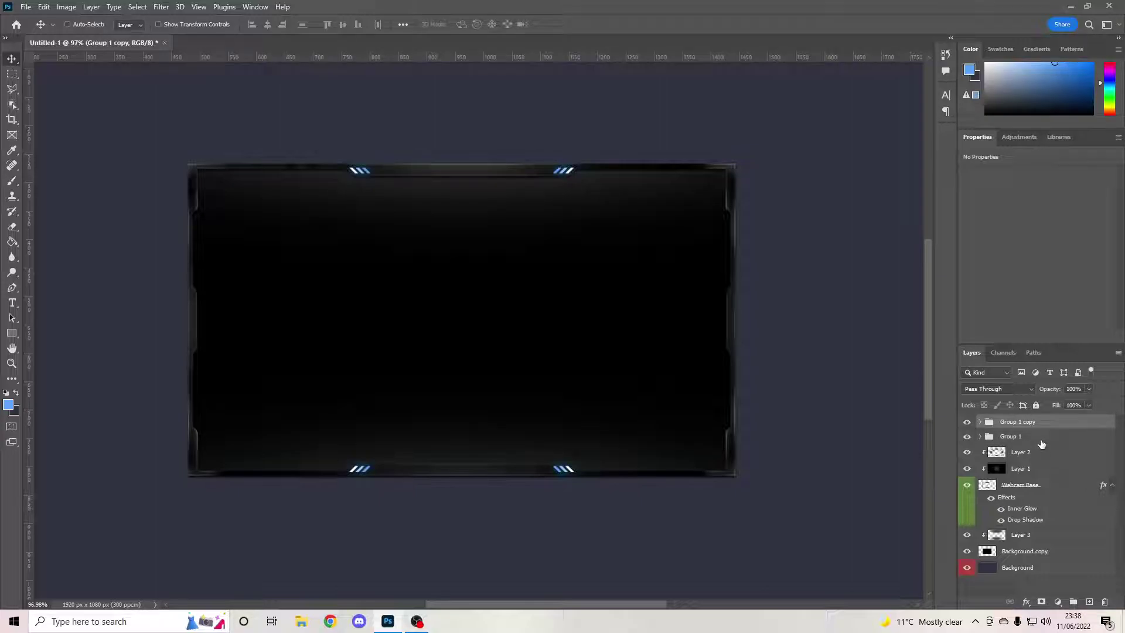
left_click(1041, 441, "ctrl")
key("ctrl+g")
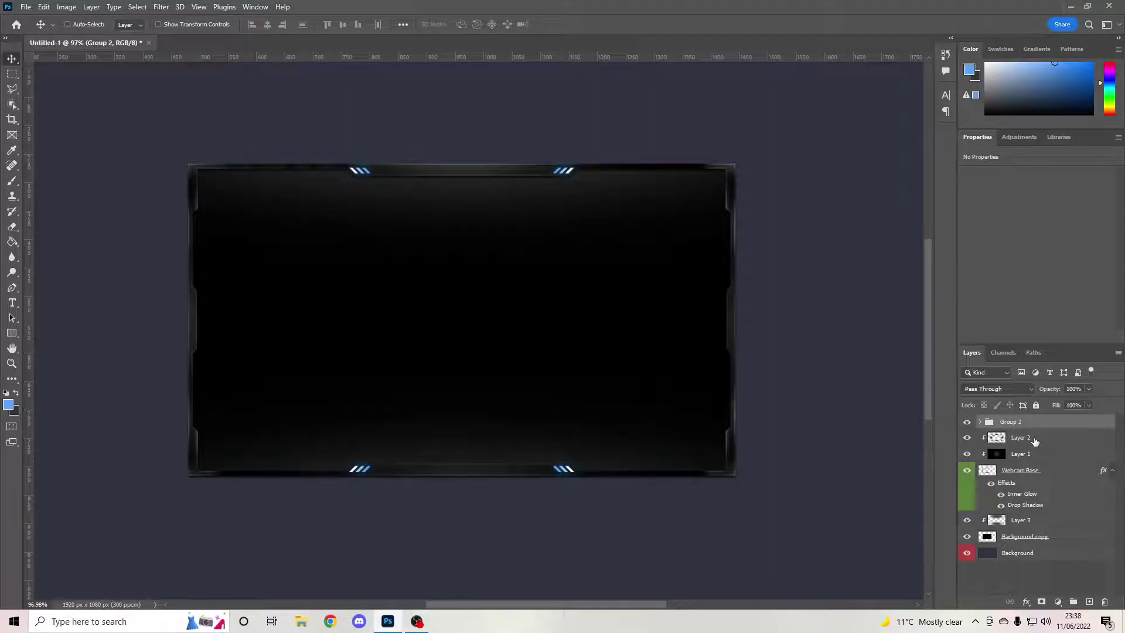
double_click(1012, 421)
type("Blue Particles")
key("Return")
Give the Blue Particles group a blue colour label
right_click(1012, 422)
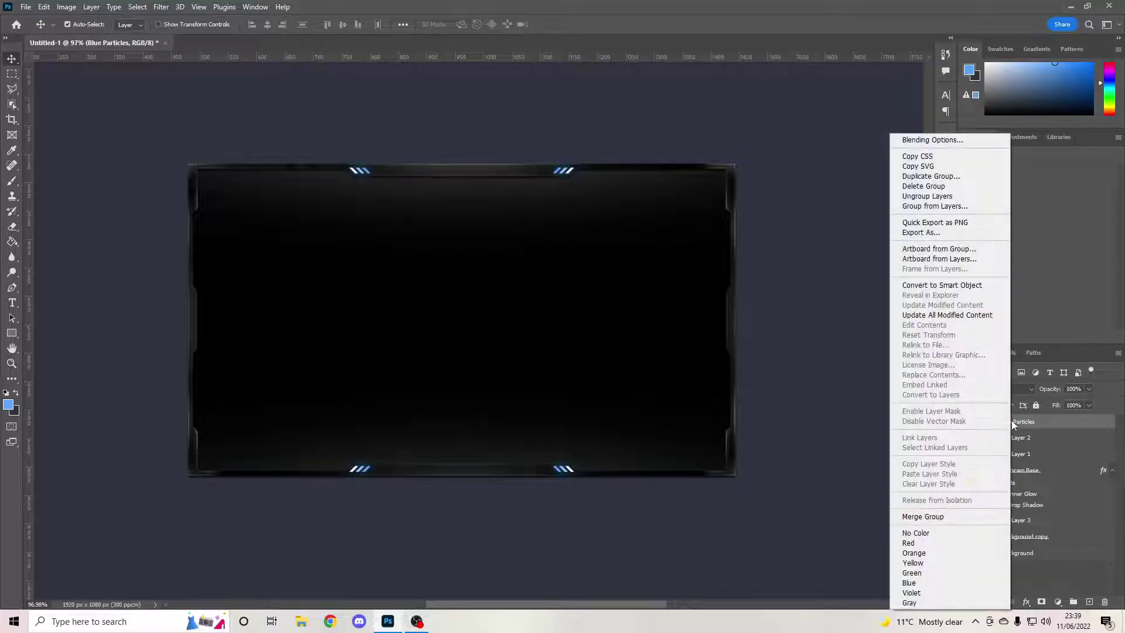
left_click(911, 572)
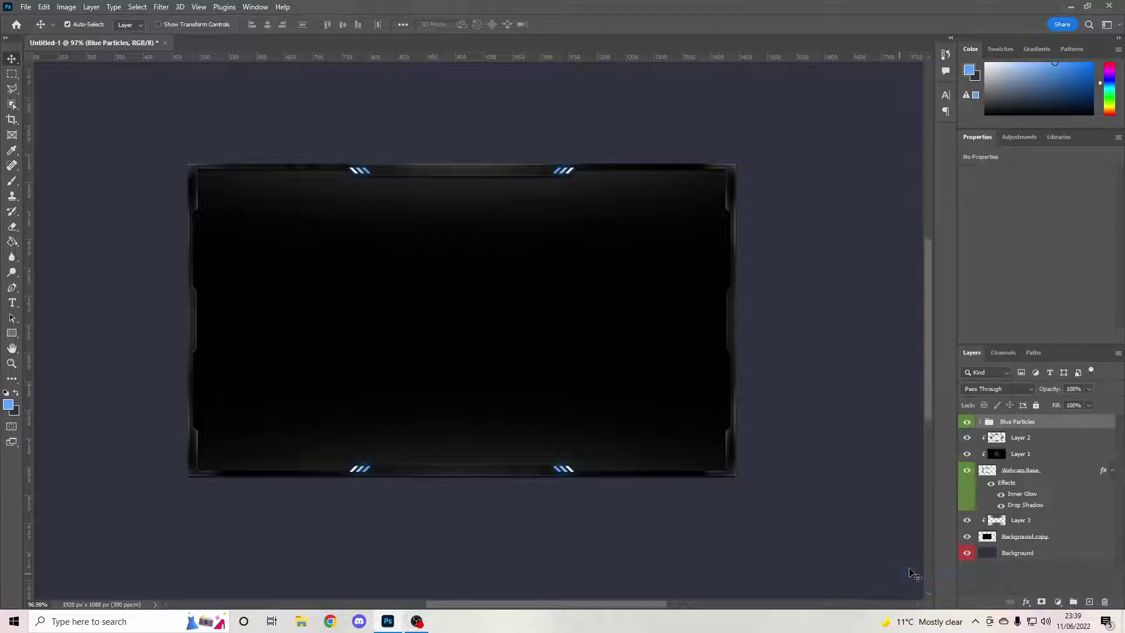
right_click(1019, 421)
left_click(928, 584)
Group Layer 2, Layer 1 and Webcam Base as Webcam and give the group a yellow colour label
left_click(1052, 441)
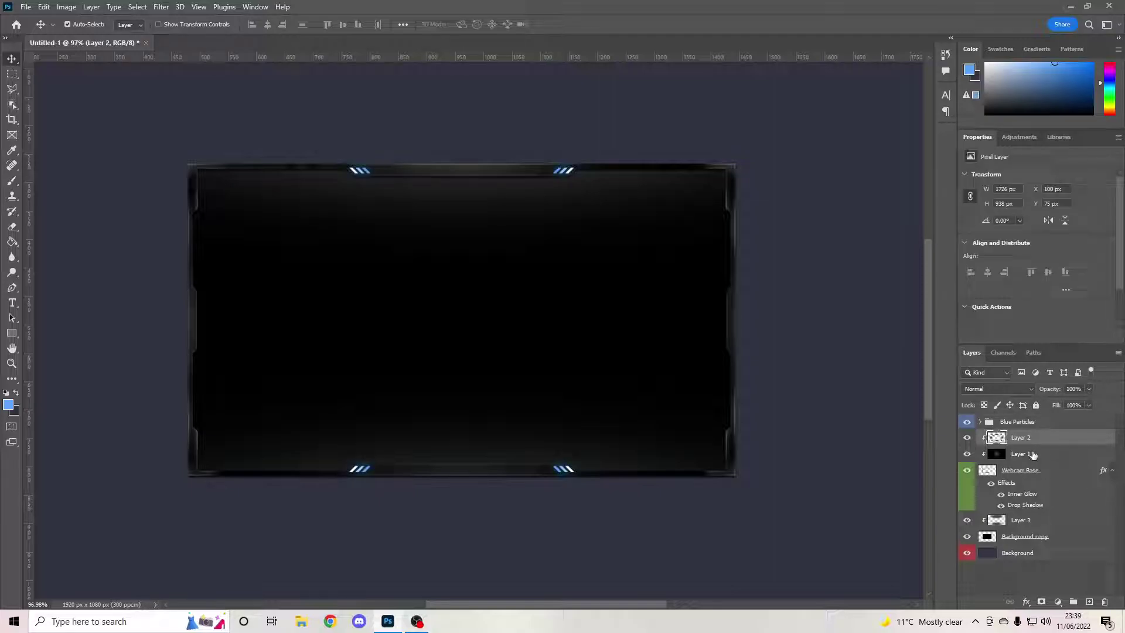
left_click(1040, 458, "ctrl")
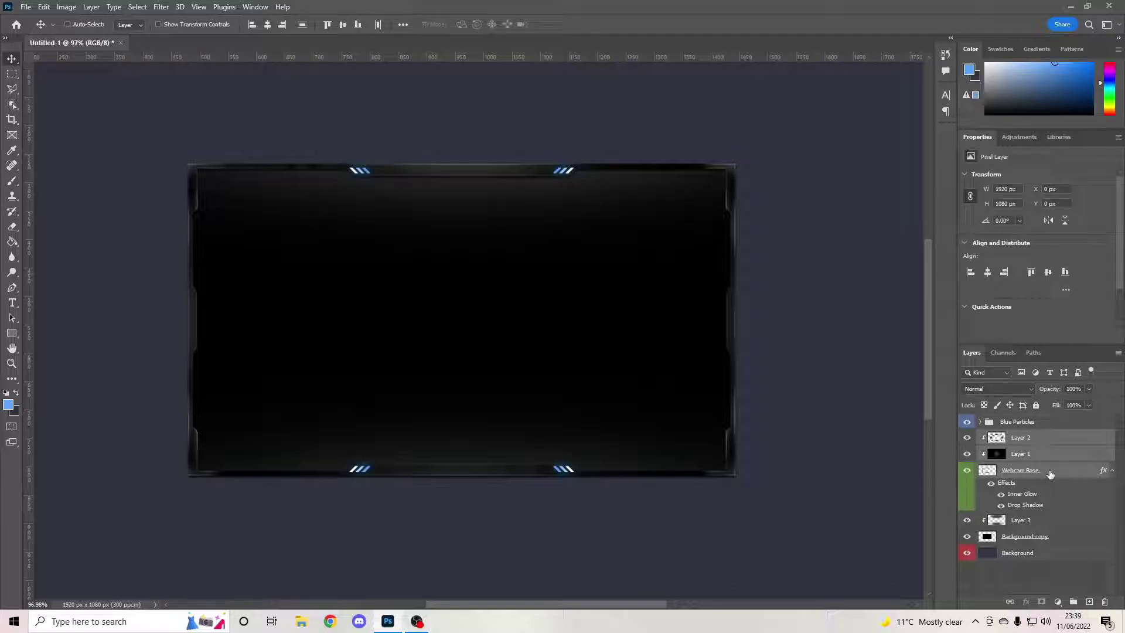
left_click(1050, 473, "ctrl")
key("ctrl+g")
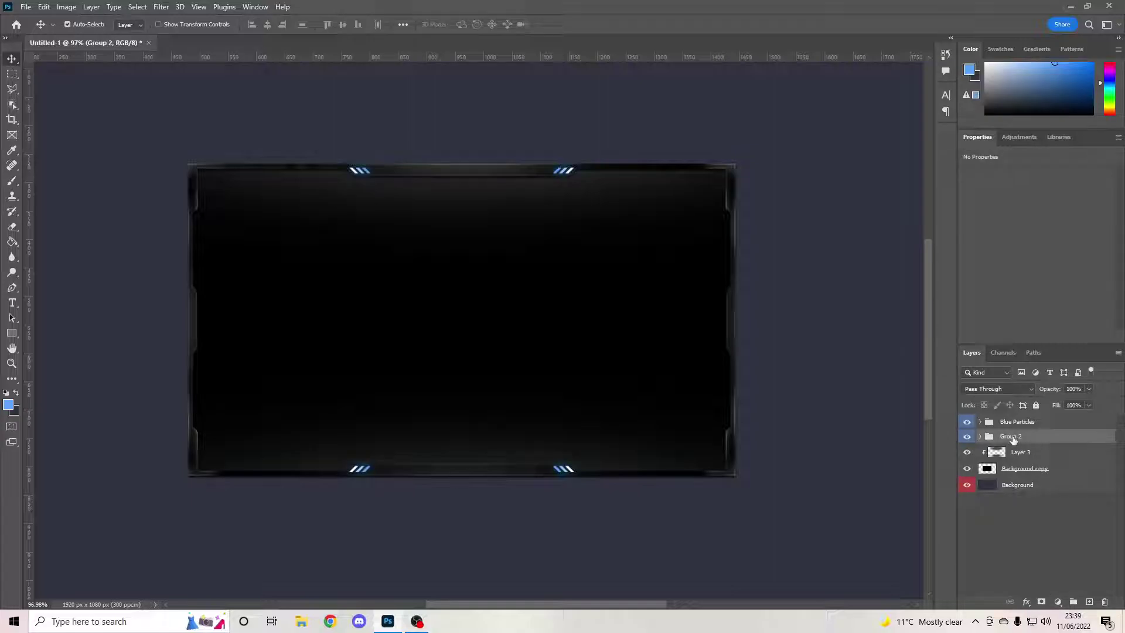
double_click(1011, 437)
type("Webcam")
key("Return")
right_click(1013, 440)
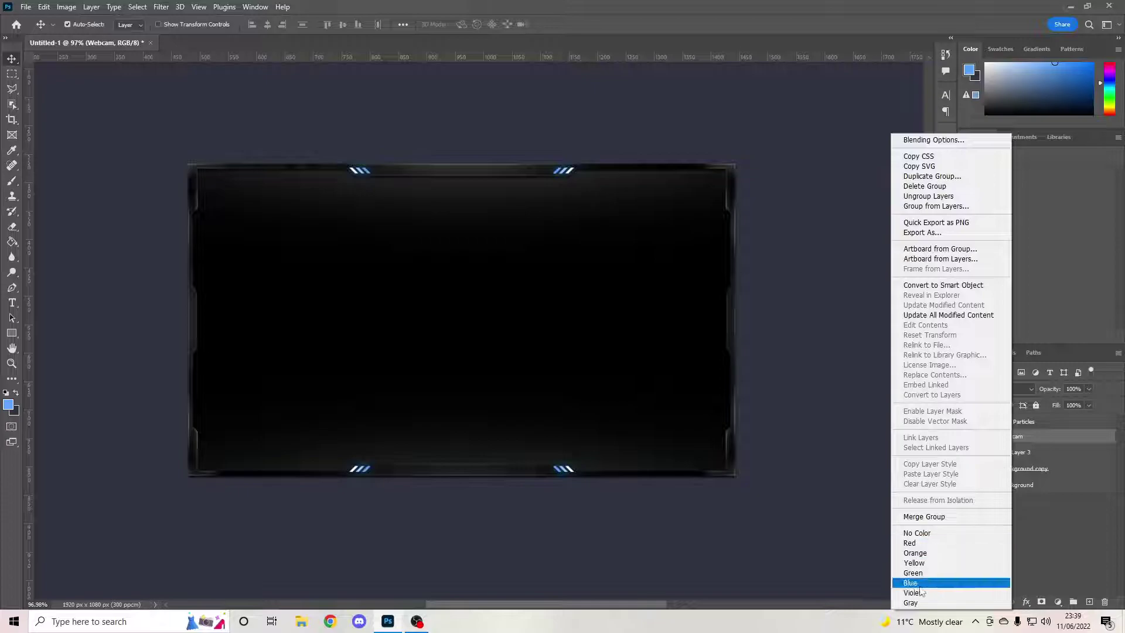
left_click(917, 565)
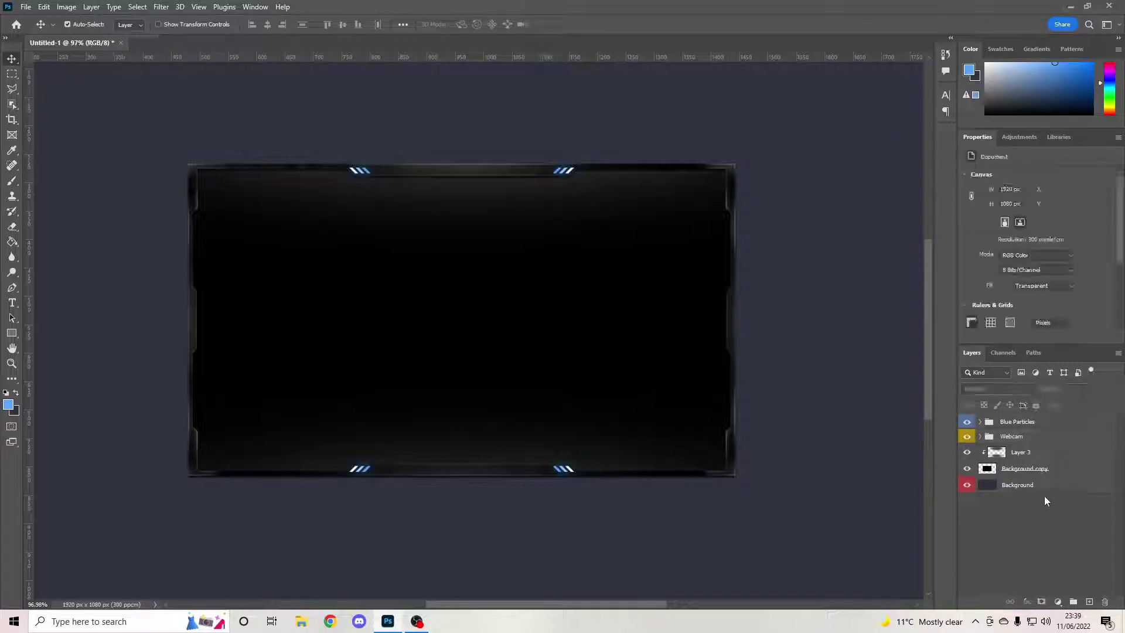
Group Layer 3 with Background copy and merge that group into a single layer
left_click(1048, 453)
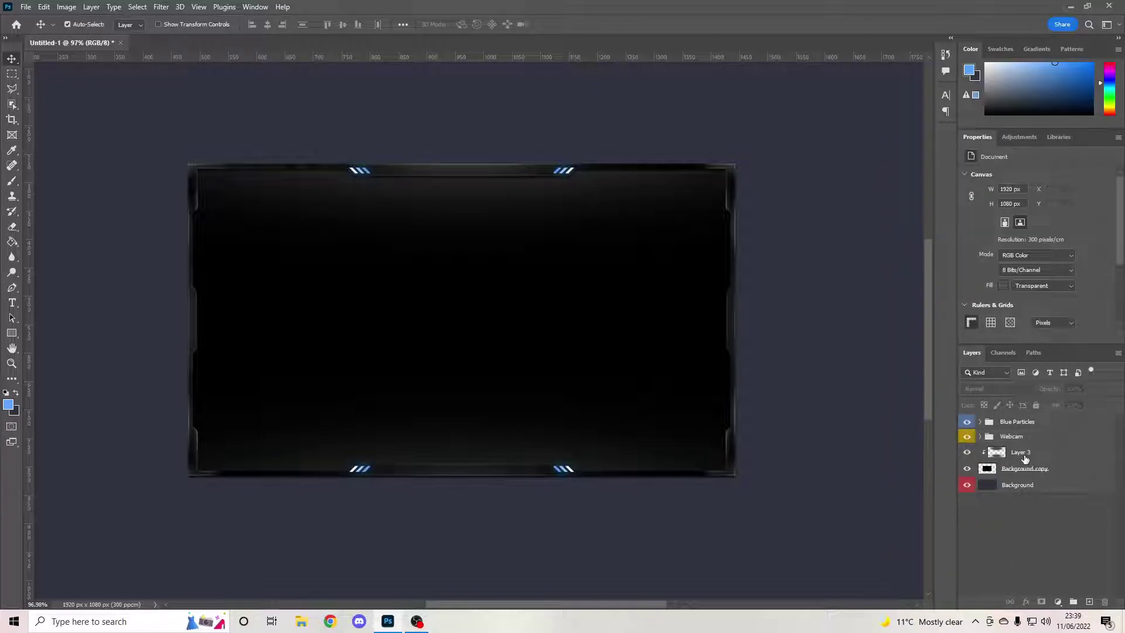
left_click(1056, 472, "shift")
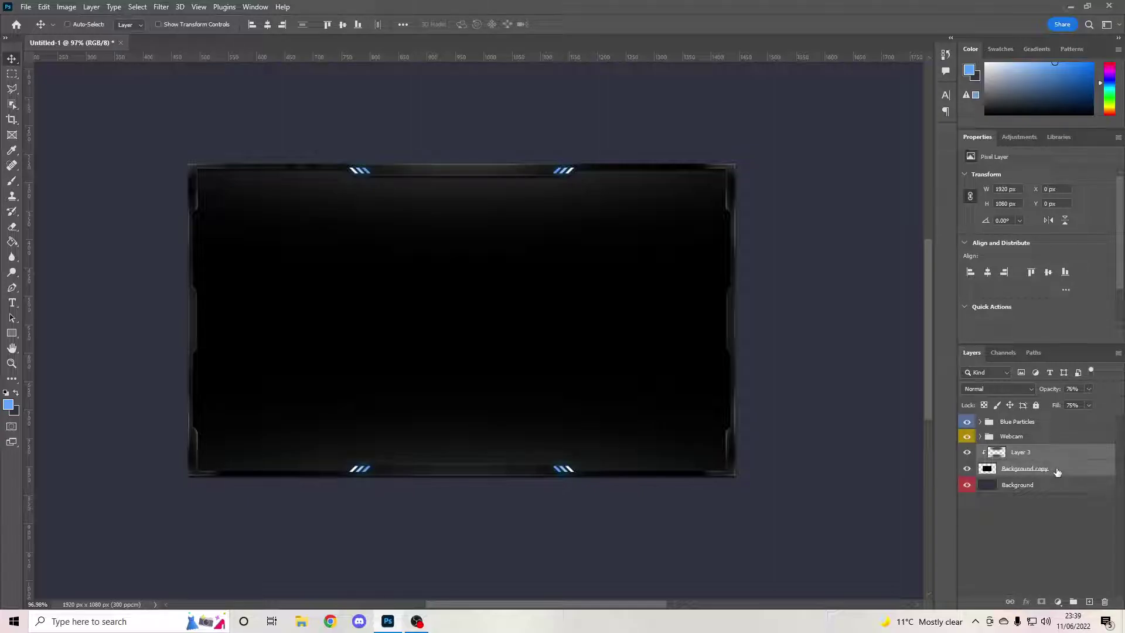
key("ctrl+g")
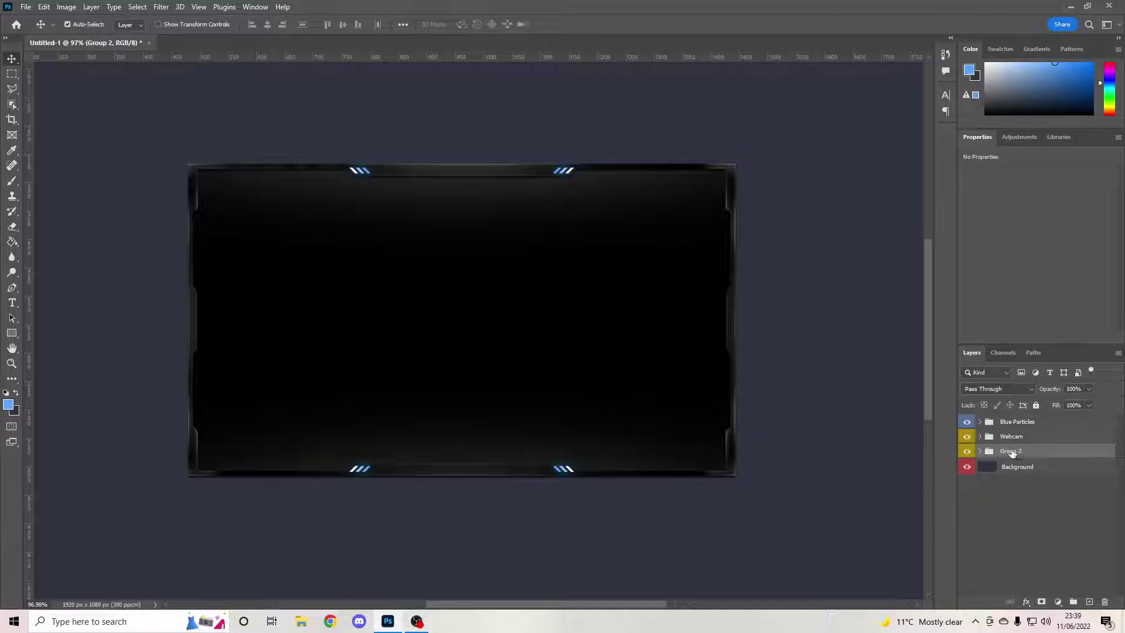
right_click(1012, 452)
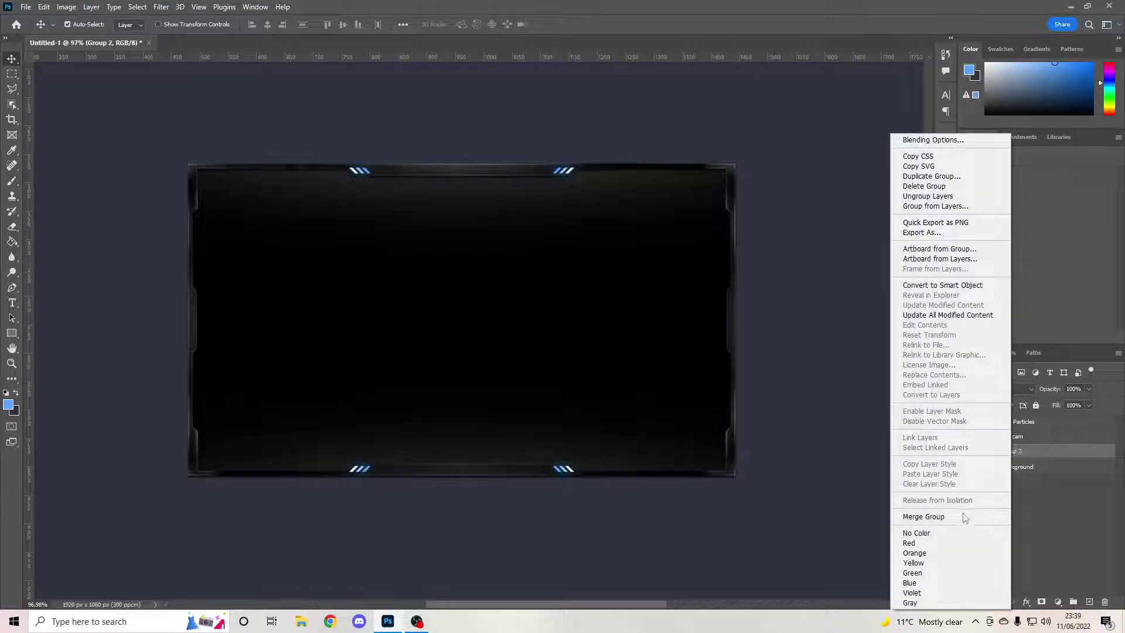
left_click(964, 515)
Rename the merged panel layer DELETE AFTER and give it a green colour label
double_click(1012, 453)
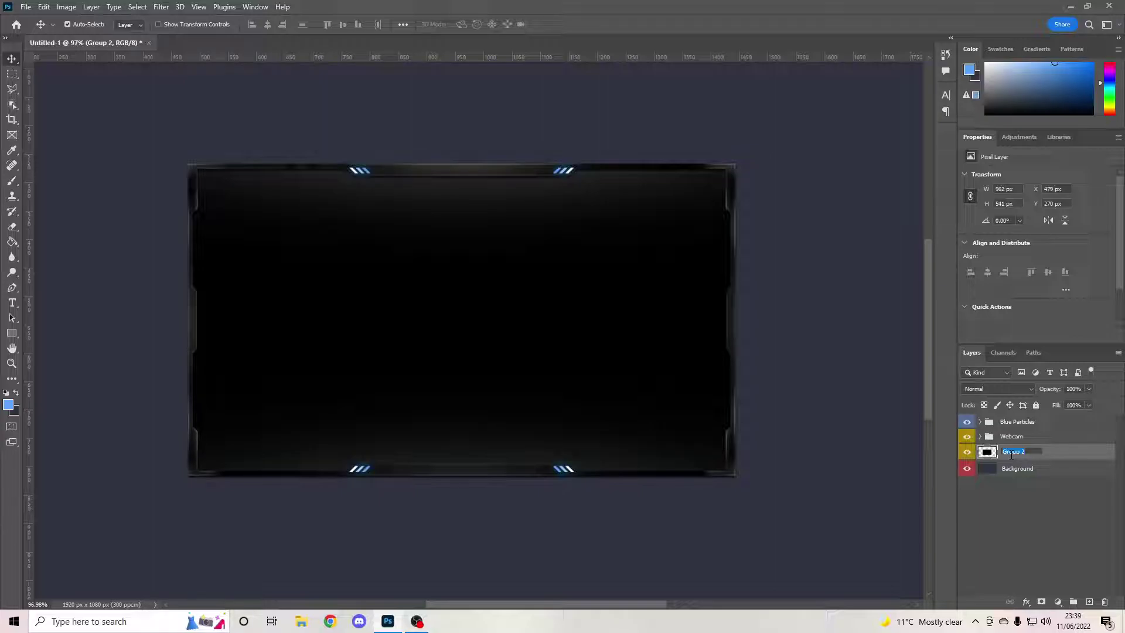
type("DELETE AFTER")
key("Return")
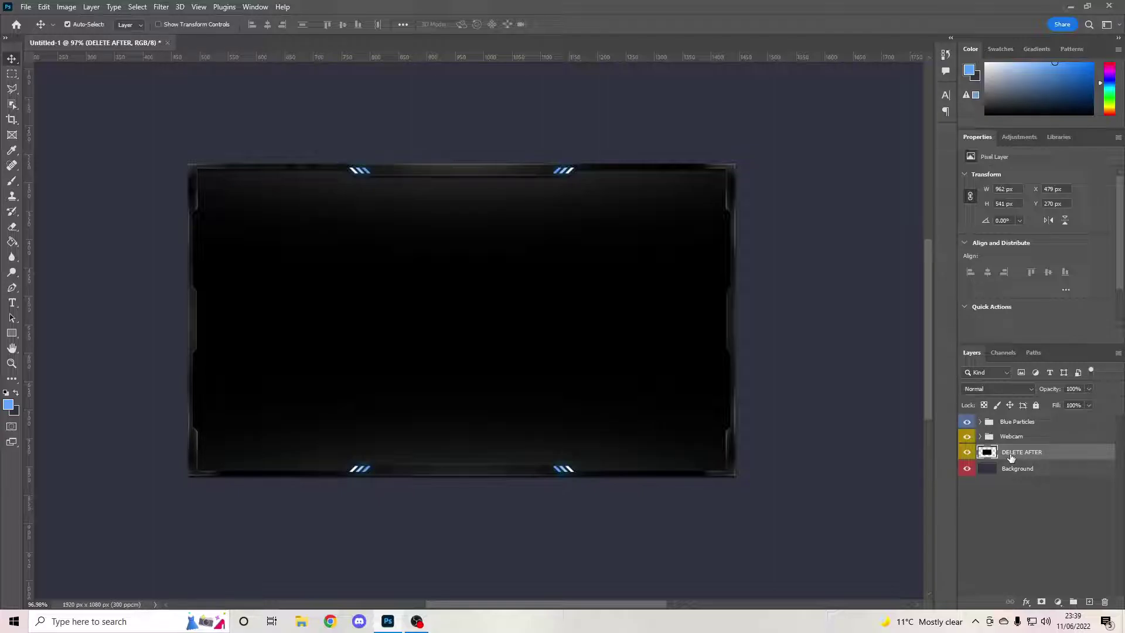
right_click(1049, 456)
left_click(906, 536)
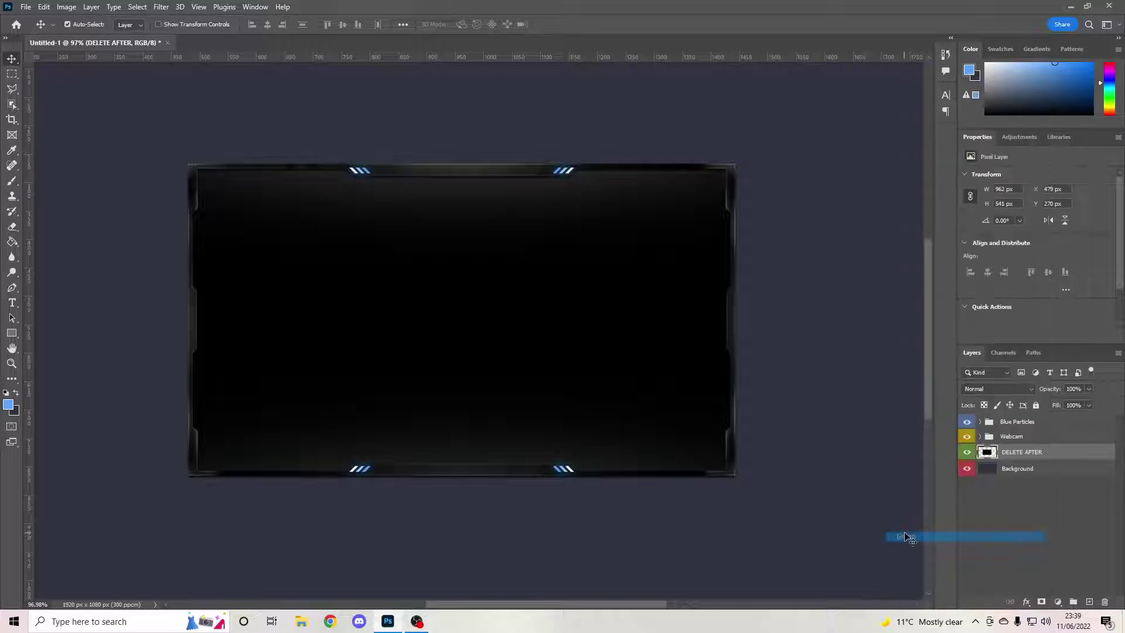
left_click(1057, 524)
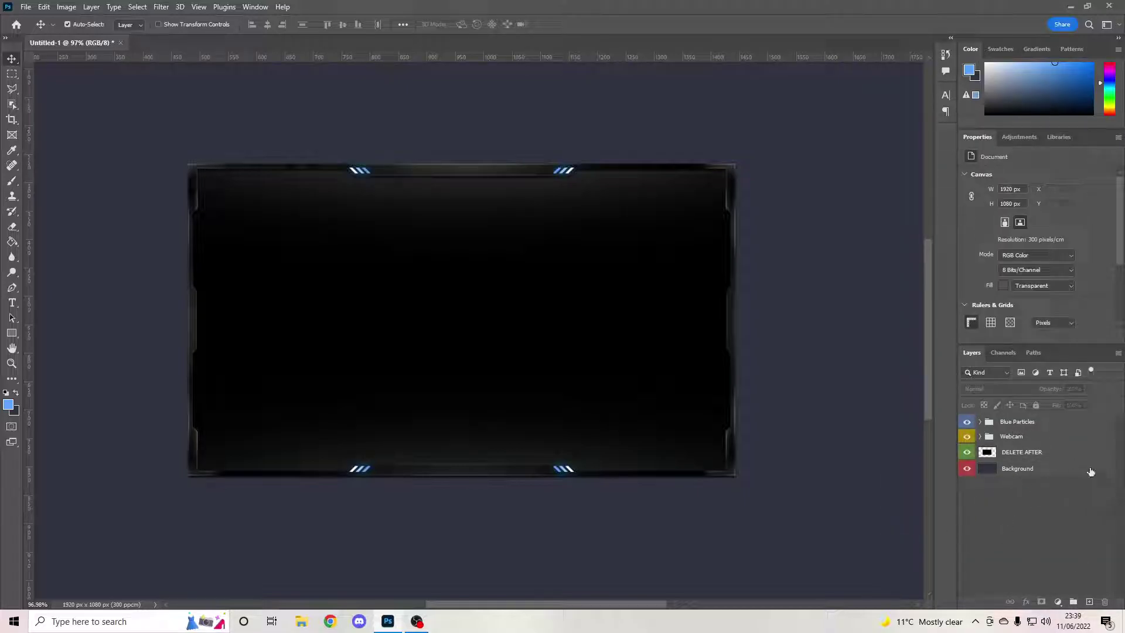
On a new layer above Blue Particles, outline a strip about 6 x 140 px in the frame's upper-left side recess with the Polygonal Lasso
left_click(1054, 422)
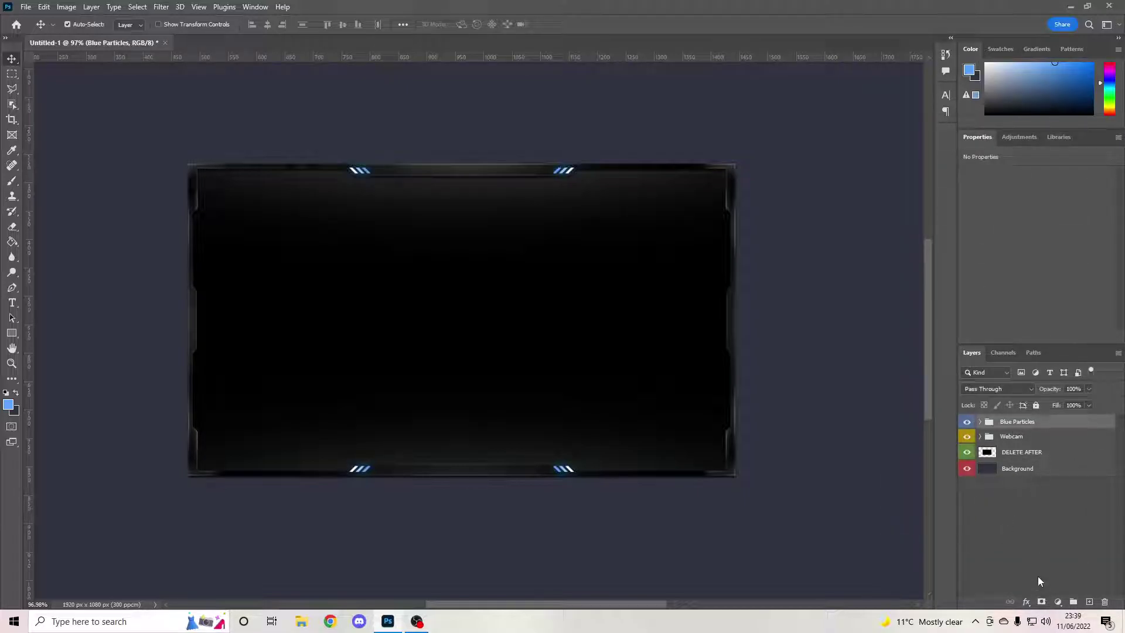
left_click(1088, 601)
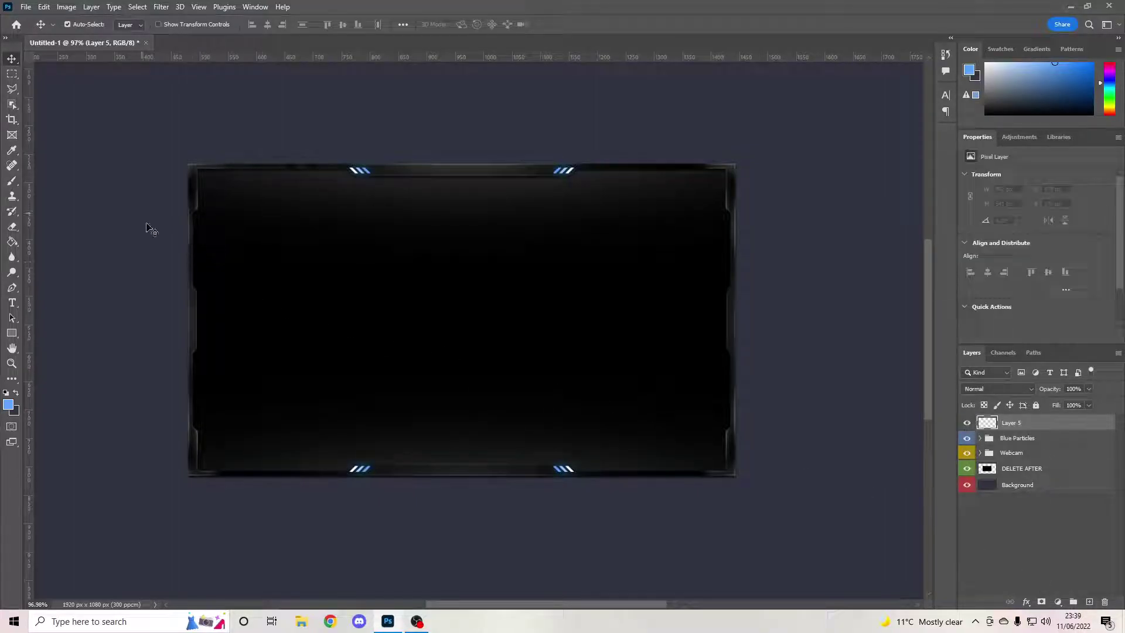
scroll(171, 151, "up", 3)
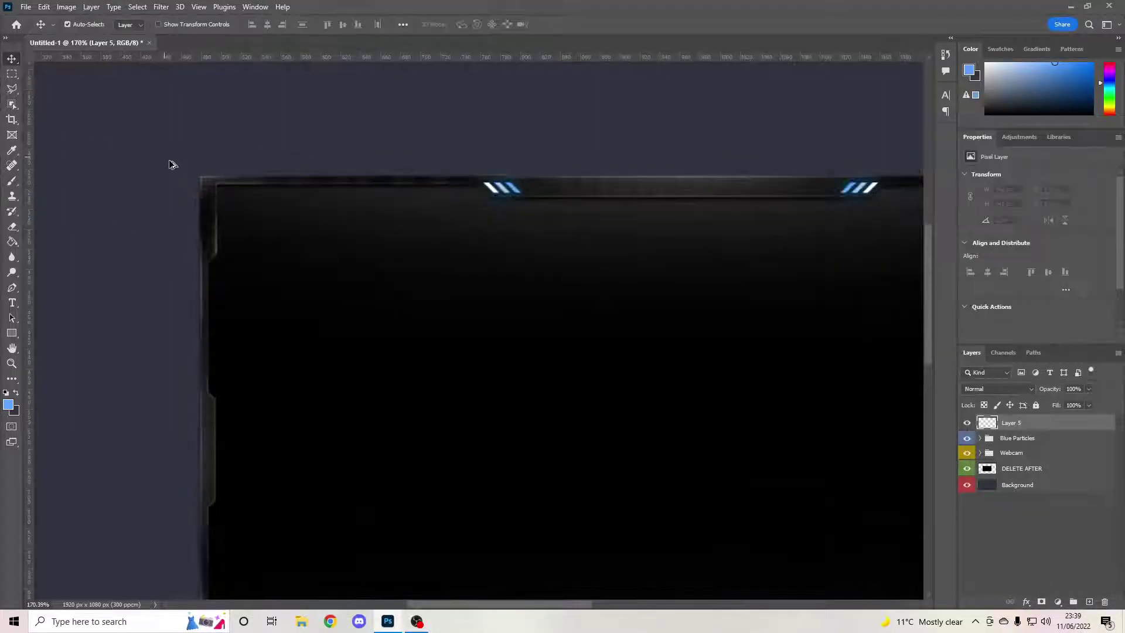
scroll(171, 164, "up", 5)
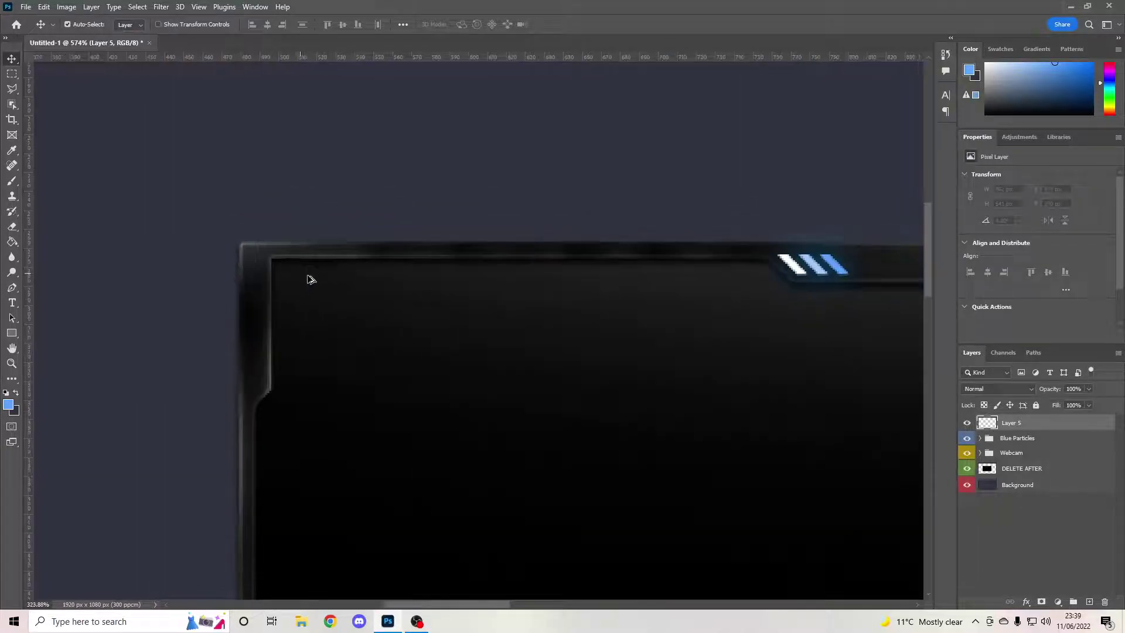
scroll(243, 358, "down", 2)
scroll(258, 345, "down", 1, "alt")
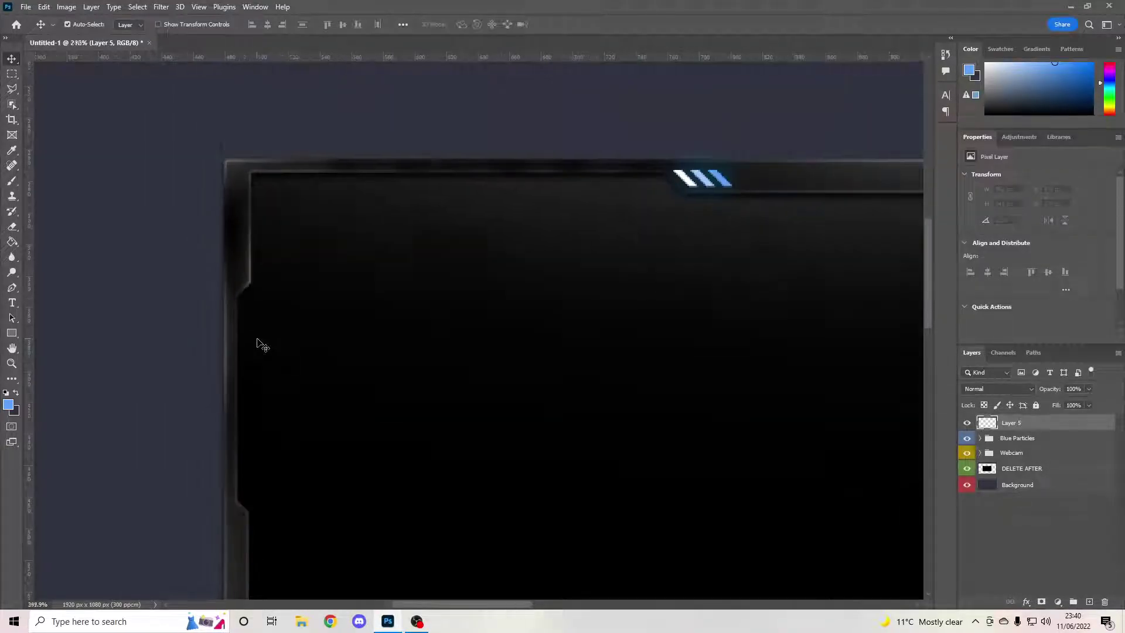
scroll(240, 375, "down", 2)
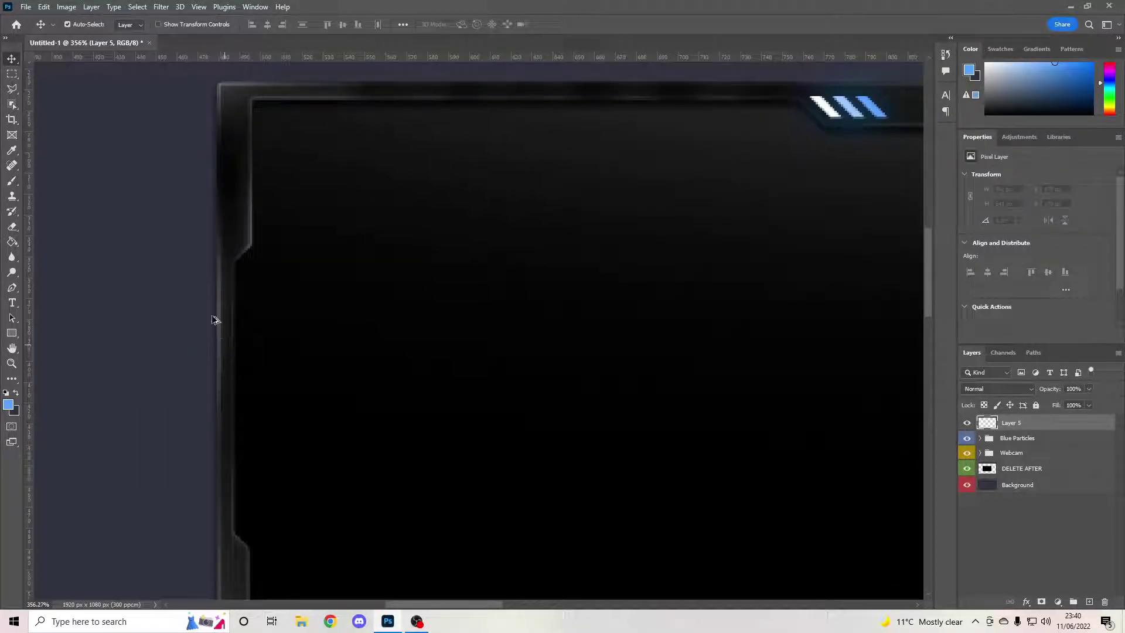
left_click(11, 90)
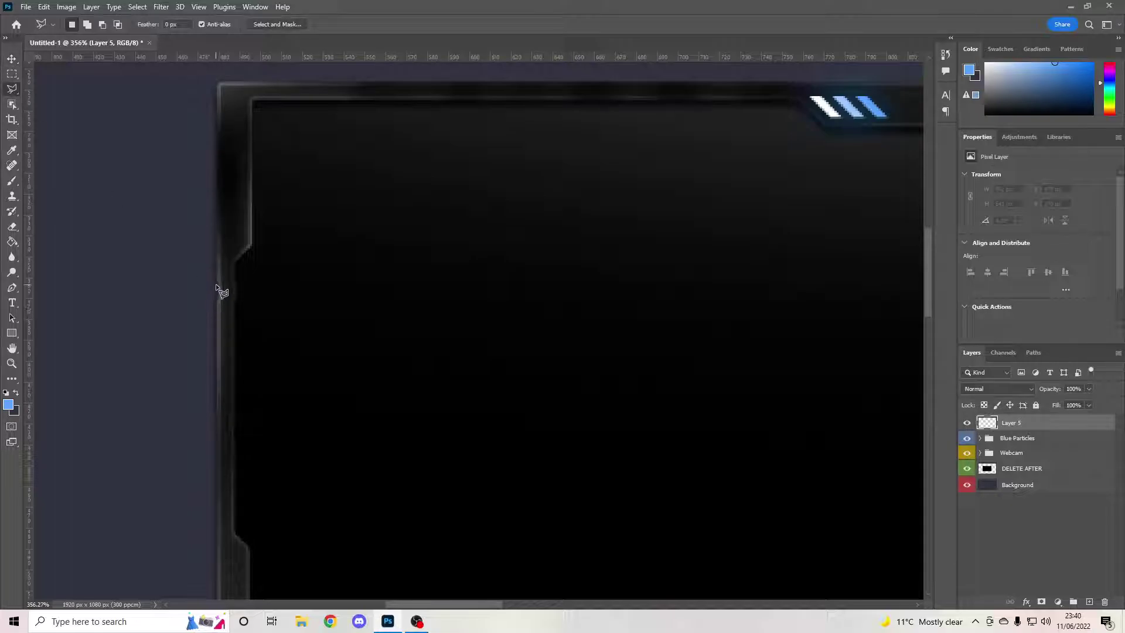
scroll(243, 283, "up", 2)
scroll(239, 280, "down", 1, "alt")
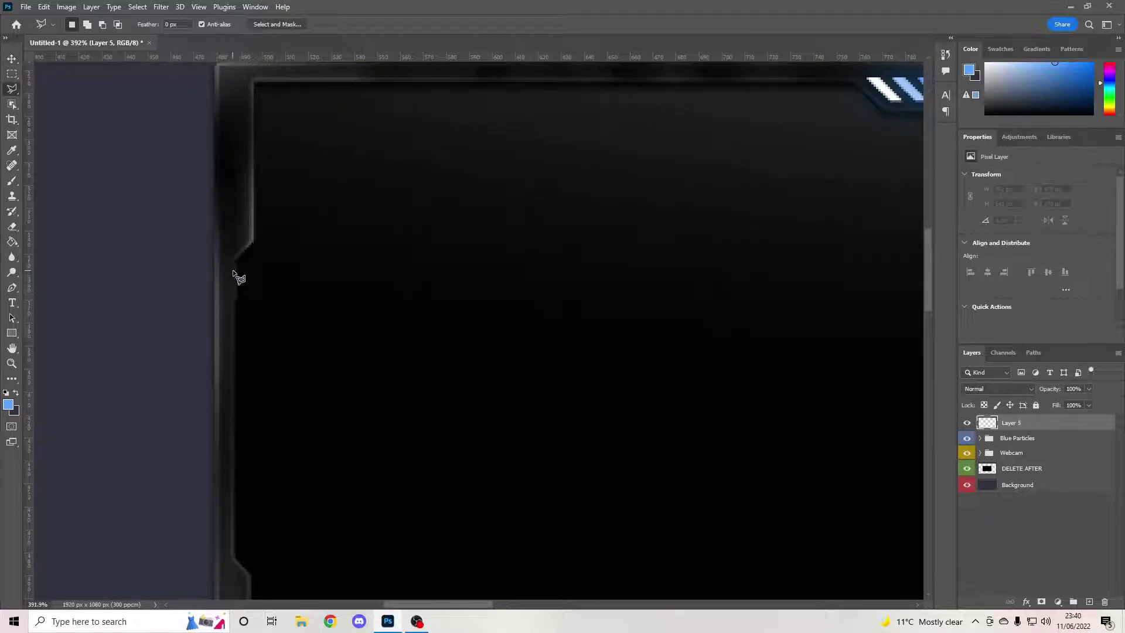
scroll(239, 271, "up", 3)
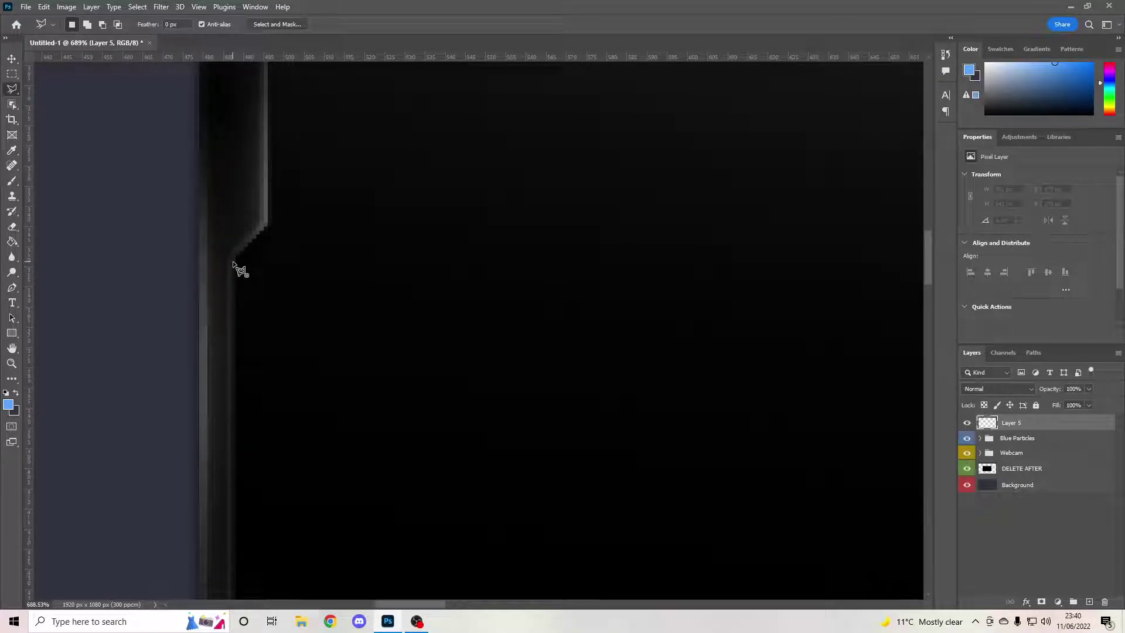
left_click(233, 262)
left_click(257, 239)
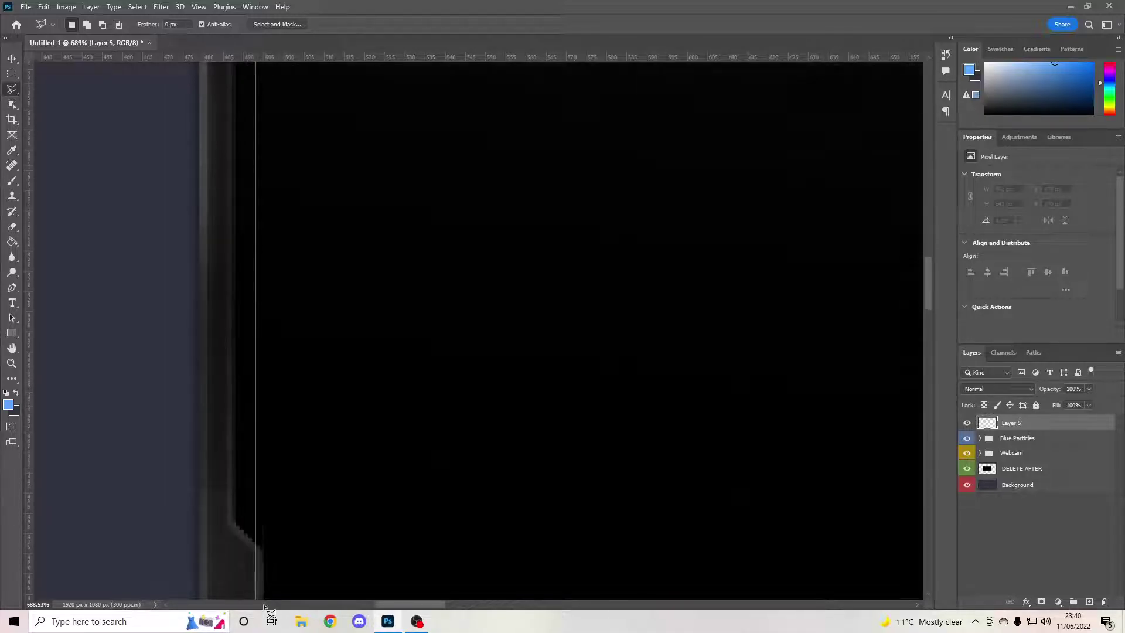
left_click(255, 300)
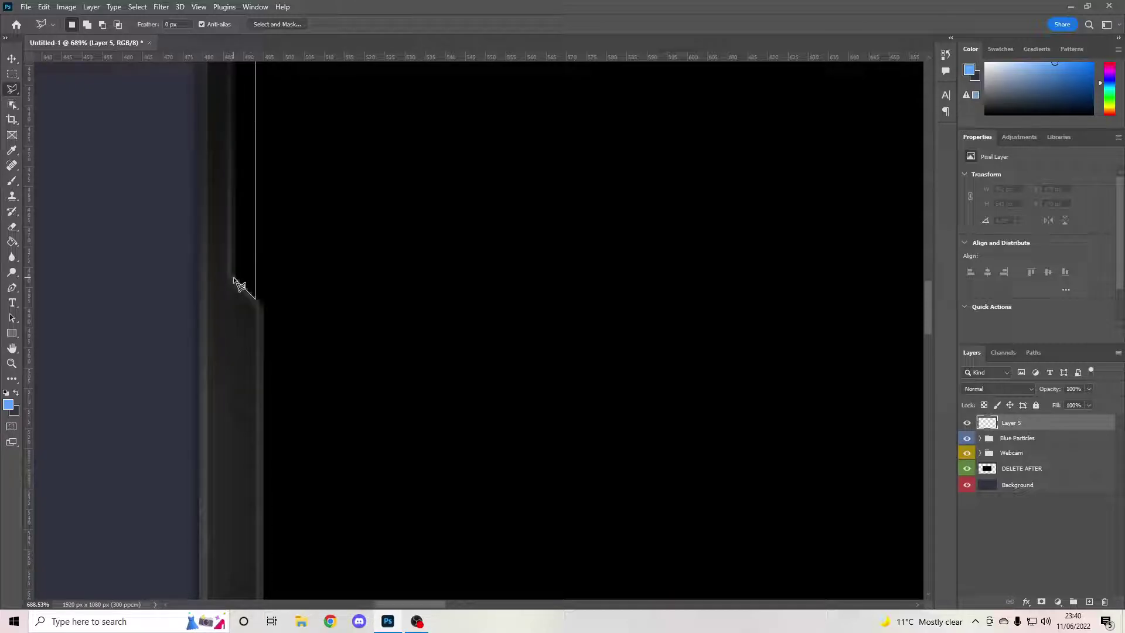
left_click(235, 281)
left_click(235, 289)
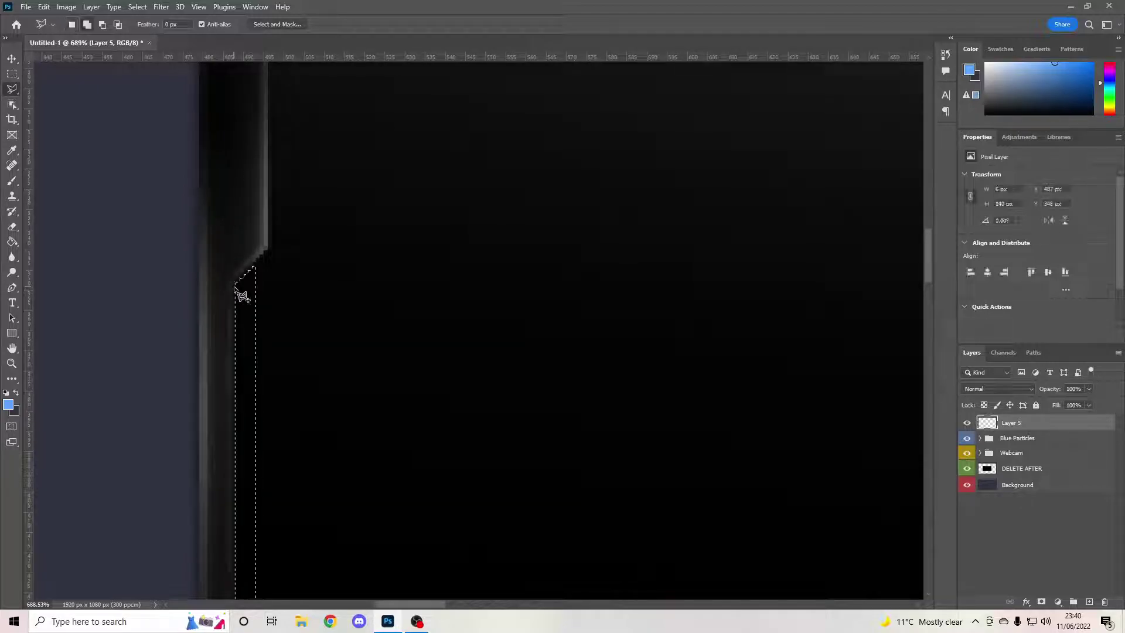
Fill the selected side strip with the light blue foreground colour using the Paint Bucket
left_click(12, 241)
left_click(65, 252)
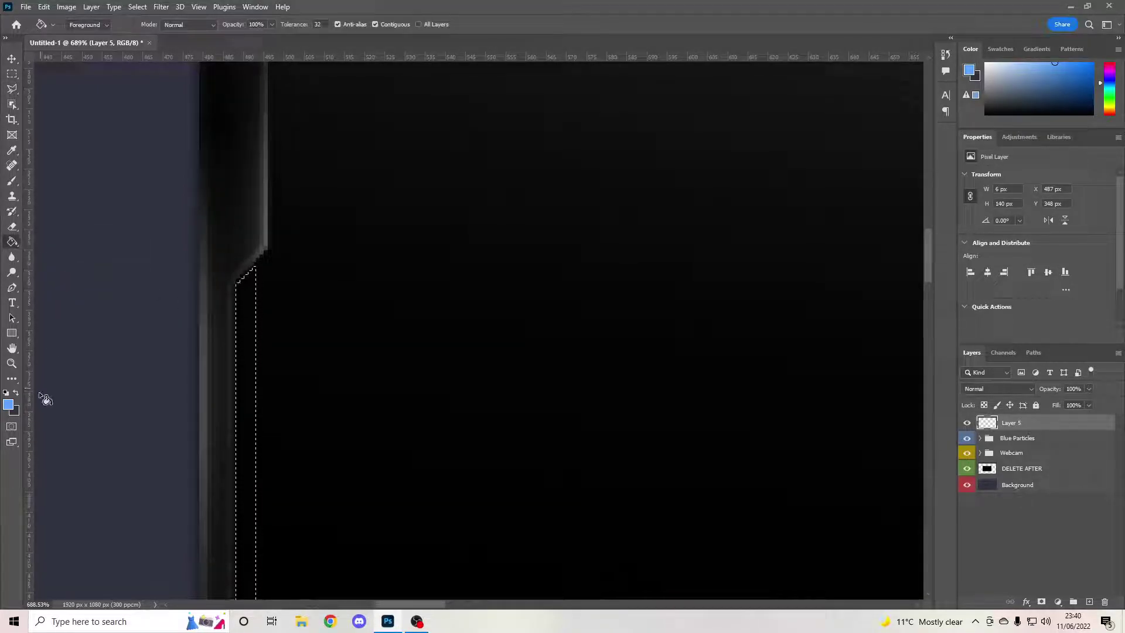
left_click(253, 434)
scroll(266, 432, "down", 10)
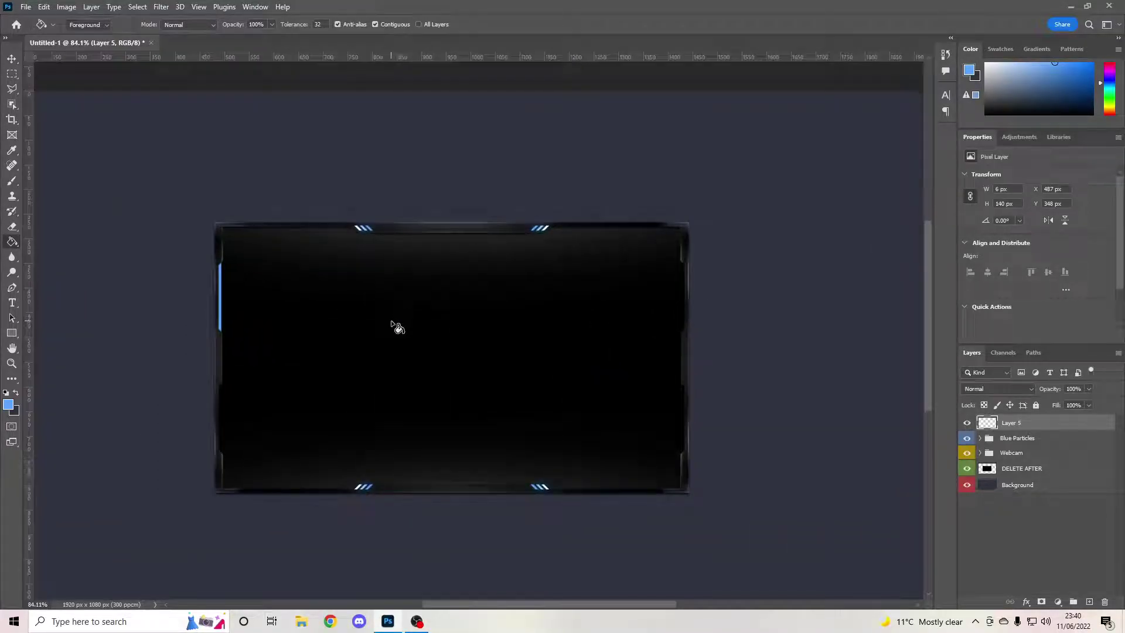
Try shifting the blue bar on the frame's left edge 3 px right and 1 px up, to X 490, Y 347 px
scroll(391, 332, "up", 4)
scroll(206, 311, "up", 5)
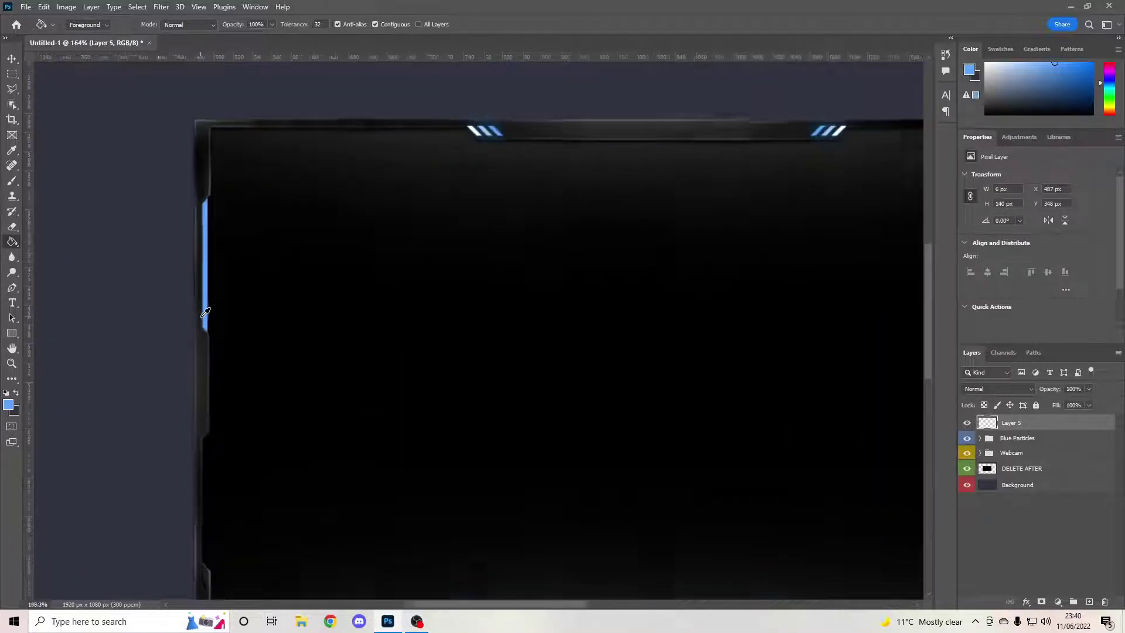
scroll(226, 372, "down", 1)
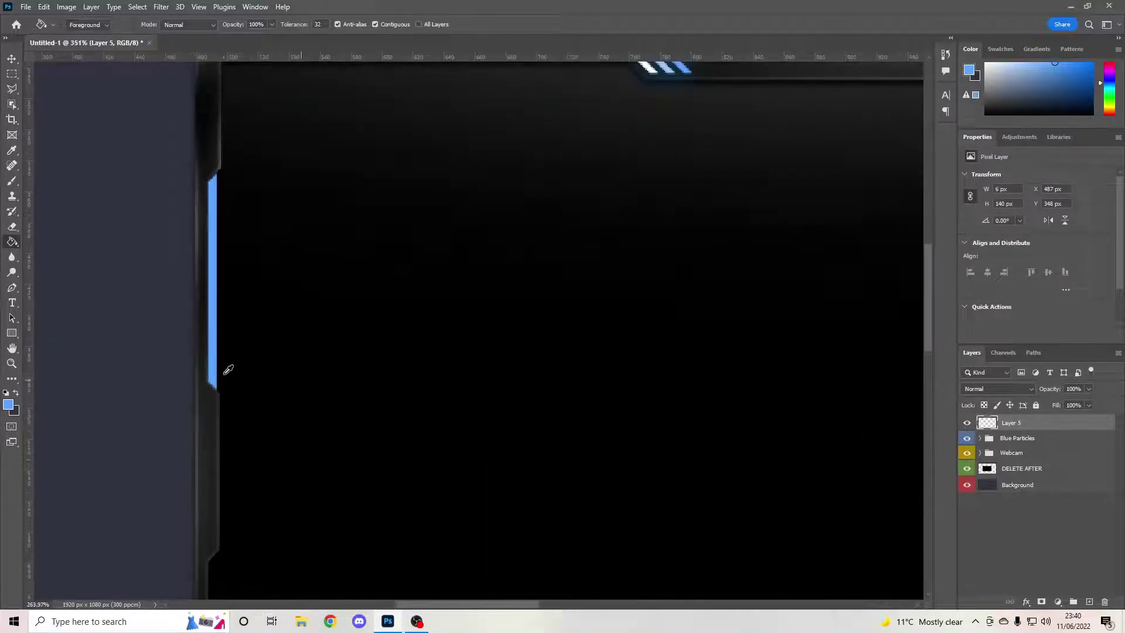
scroll(193, 221, "up", 3)
left_click(7, 59)
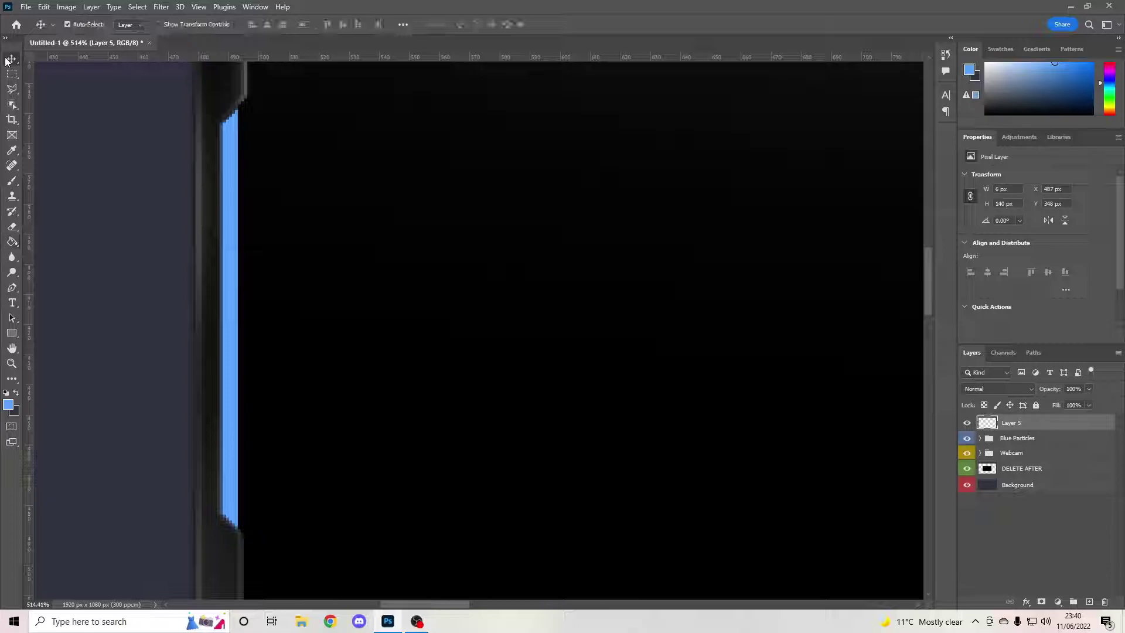
key("Right")
key("Right")
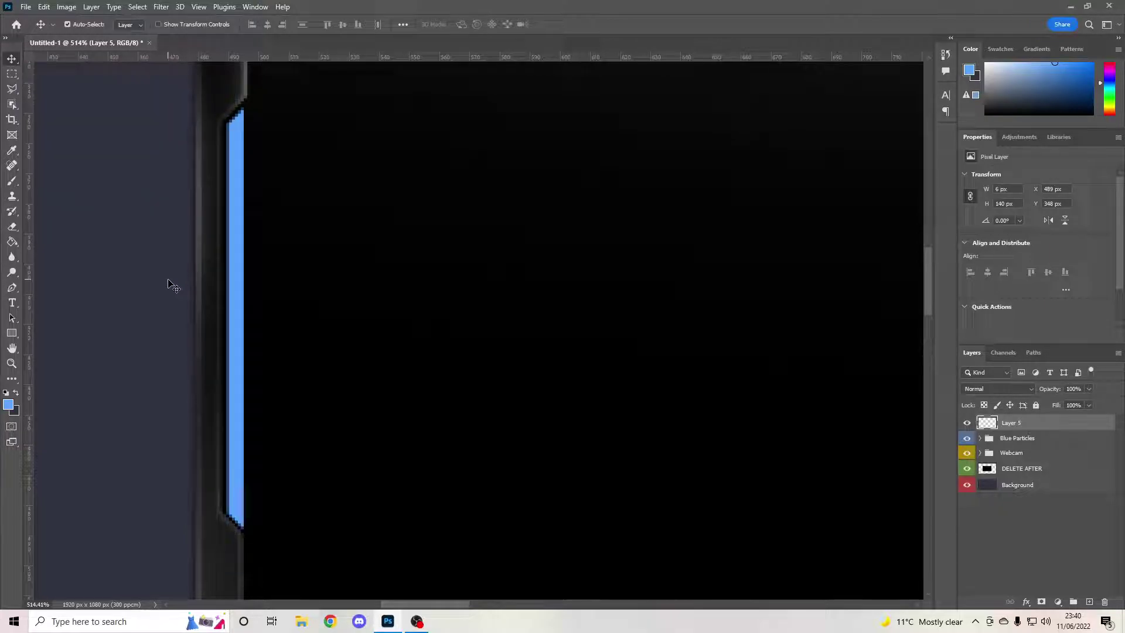
key("Right")
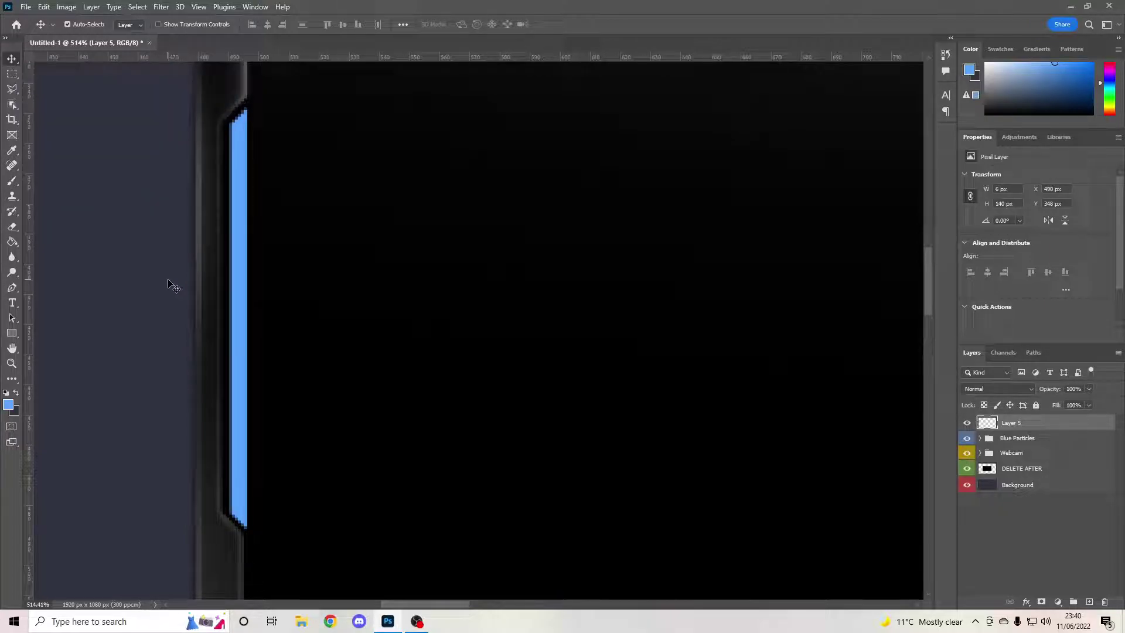
key("Up")
scroll(297, 291, "down", 1)
scroll(267, 258, "down", 3)
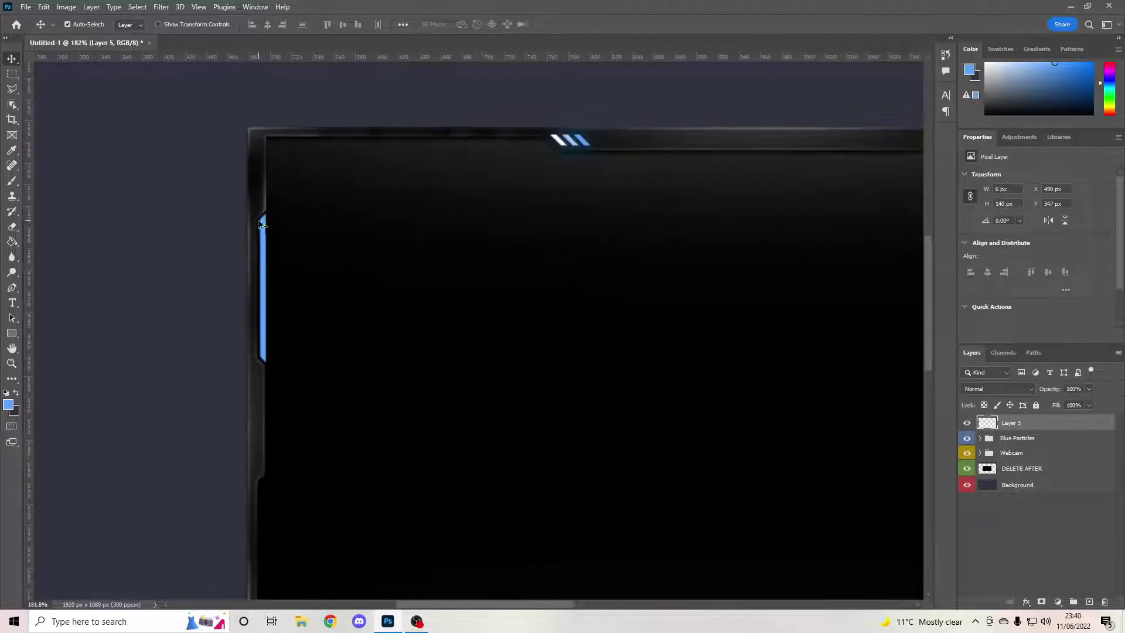
Return the blue bar 3 px left and 1 px down, to X 487, Y 348 px
scroll(273, 238, "up", 2)
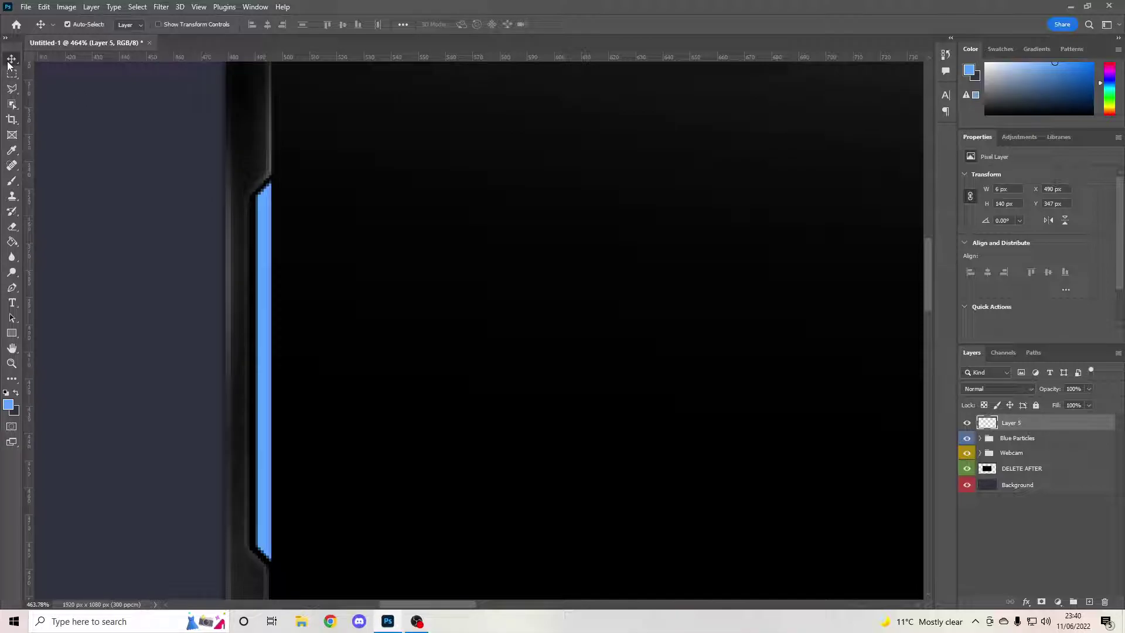
key("Left")
key("Left")
key("Left")
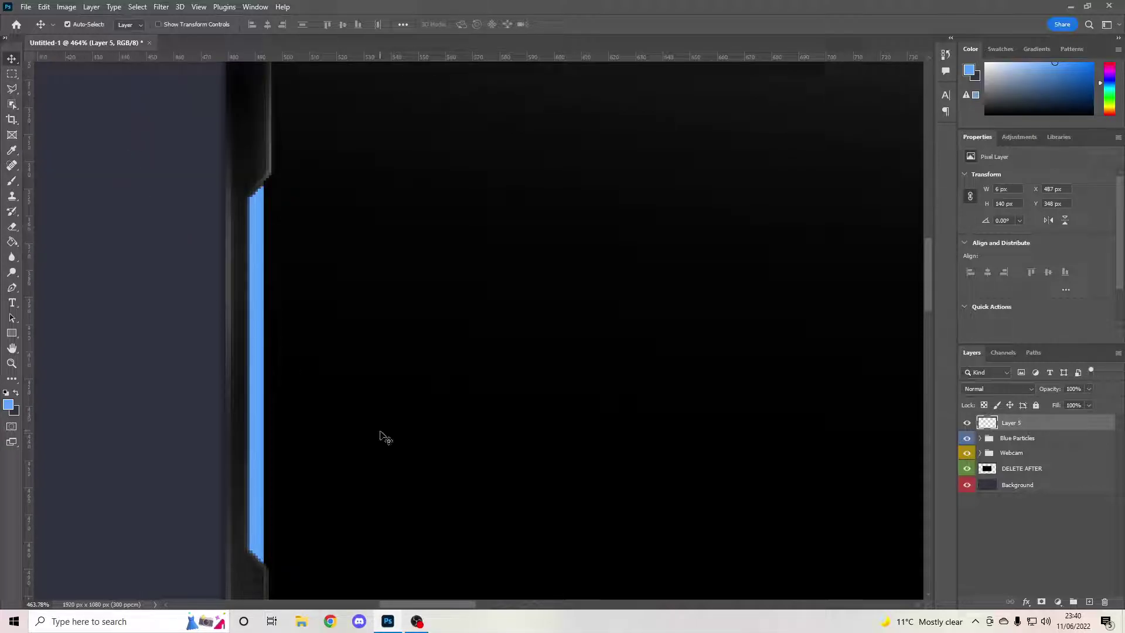
Add a new layer above the blue bar's layer and clip it to that layer
left_click(1088, 602)
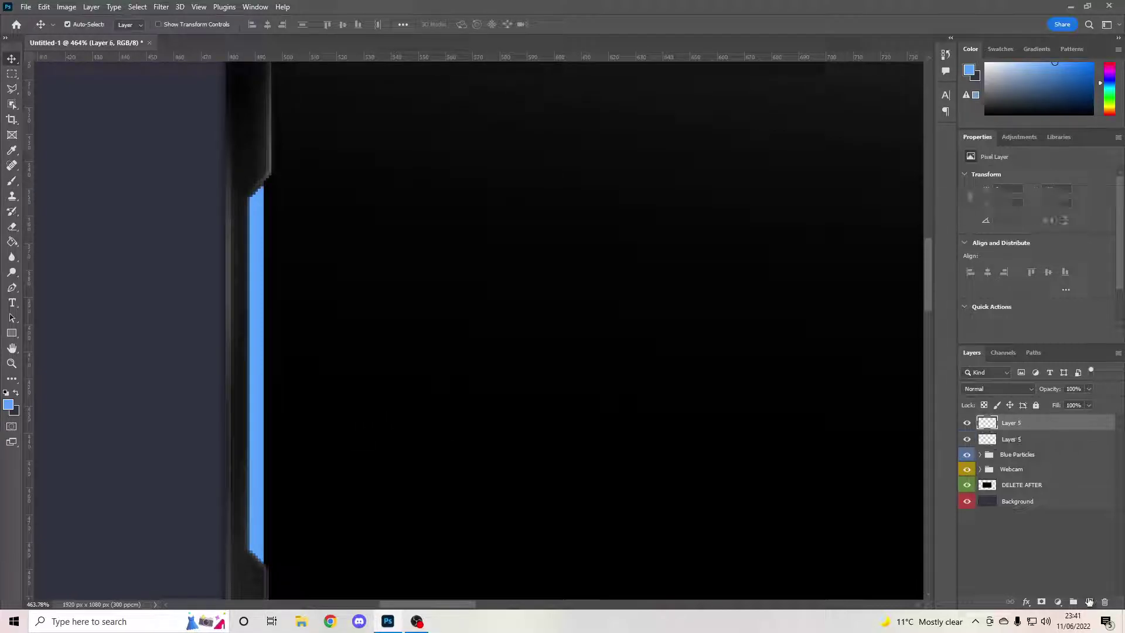
right_click(1020, 428)
left_click(937, 337)
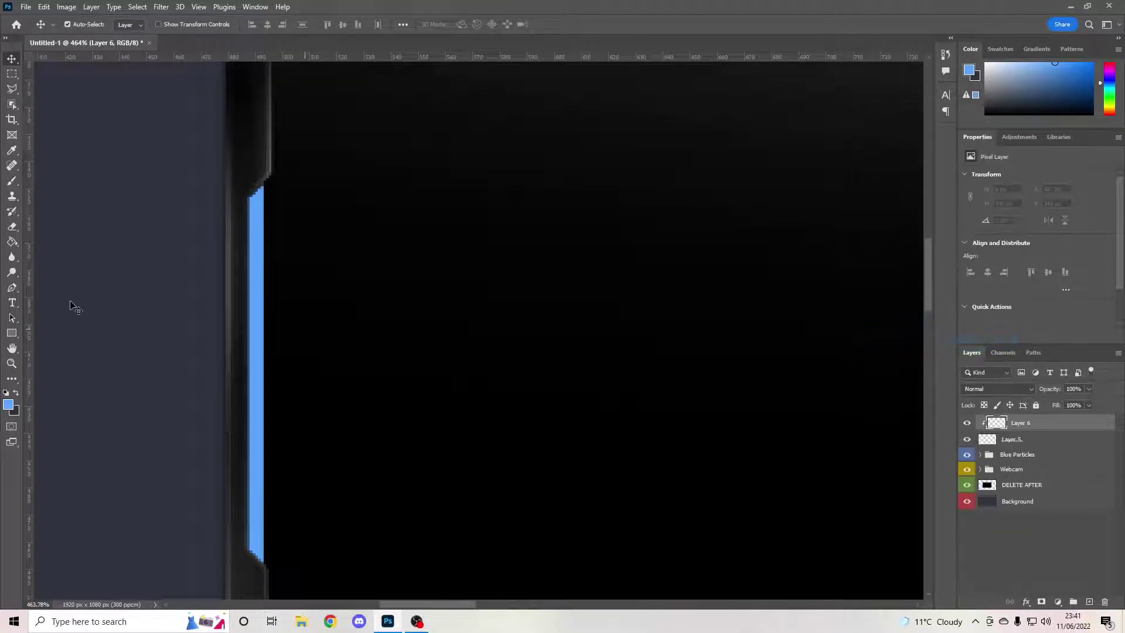
Activate the Gradient tool and set the gradient's end stop to blue 5aa4ff, sampled from the bar
right_click(18, 245)
left_click(61, 241)
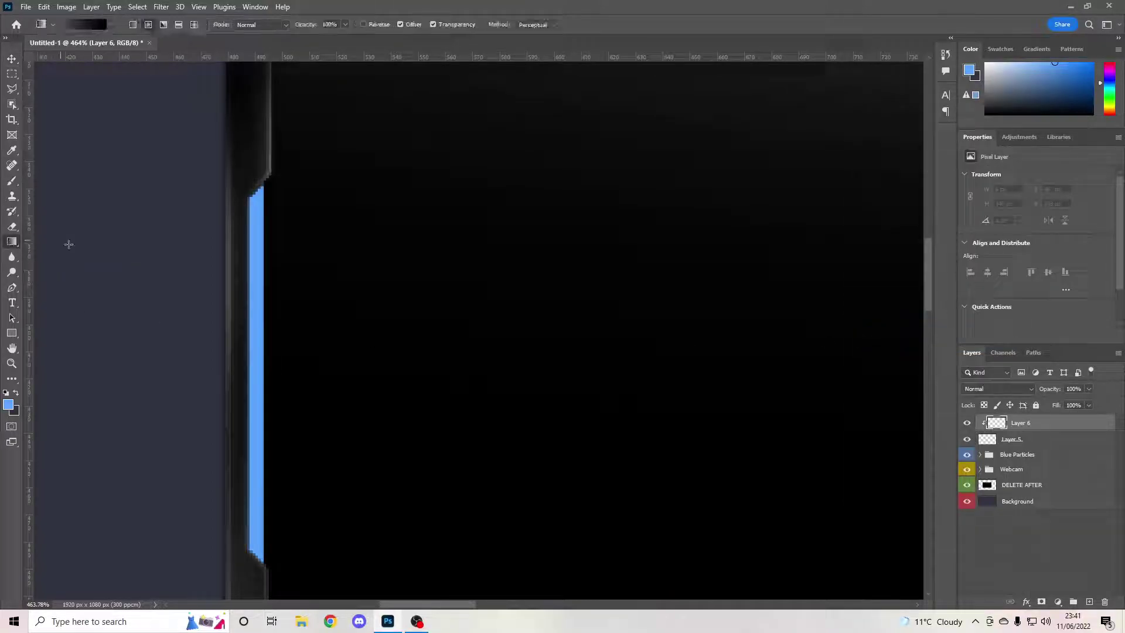
left_click(75, 30)
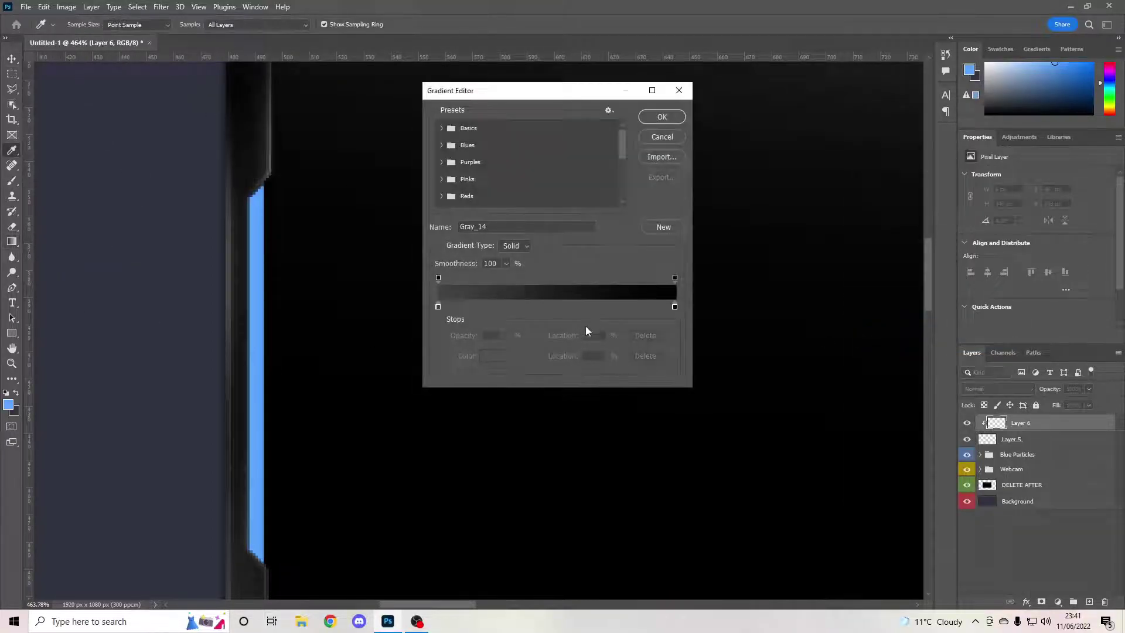
double_click(674, 306)
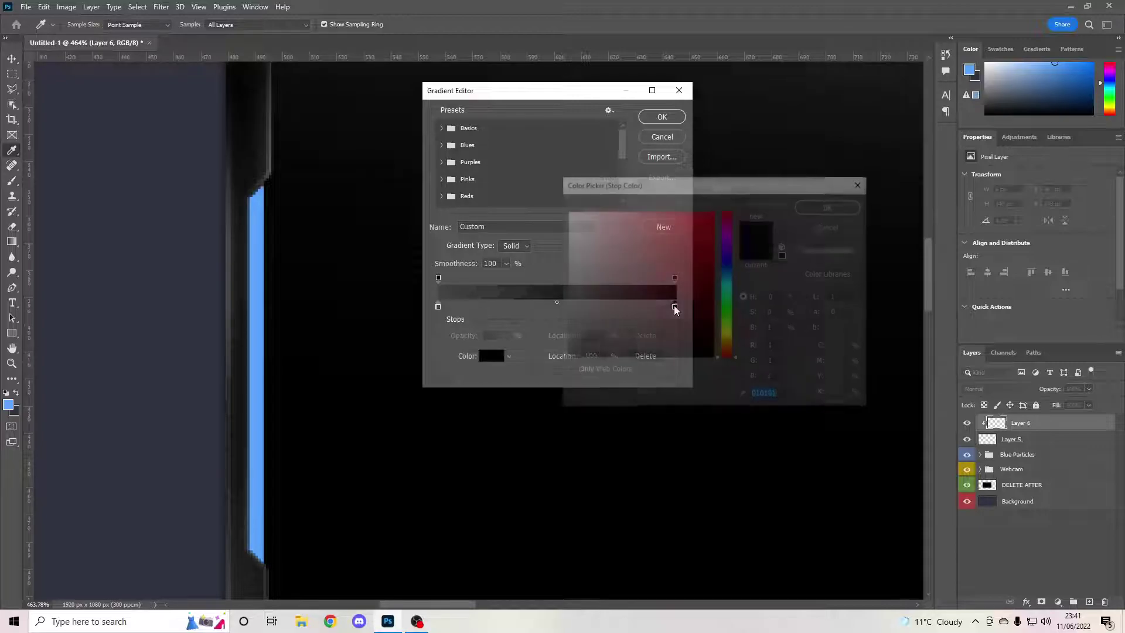
left_click(254, 336)
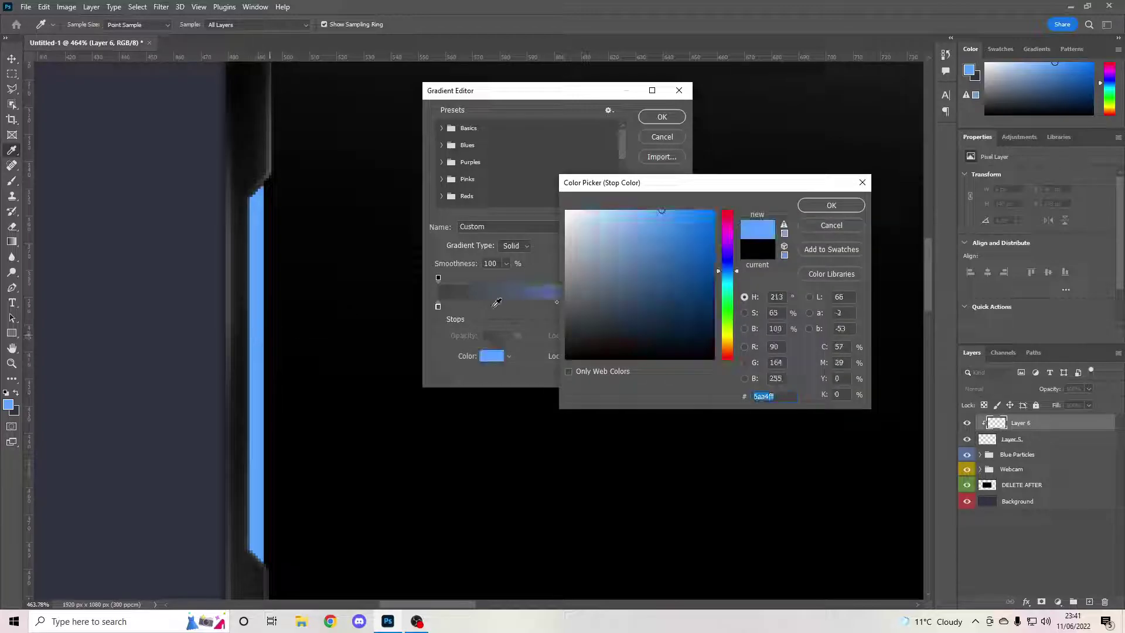
left_click(826, 206)
Set the gradient's start stop to dark blue 122236, based on the bar's colour, and accept the gradient
double_click(438, 305)
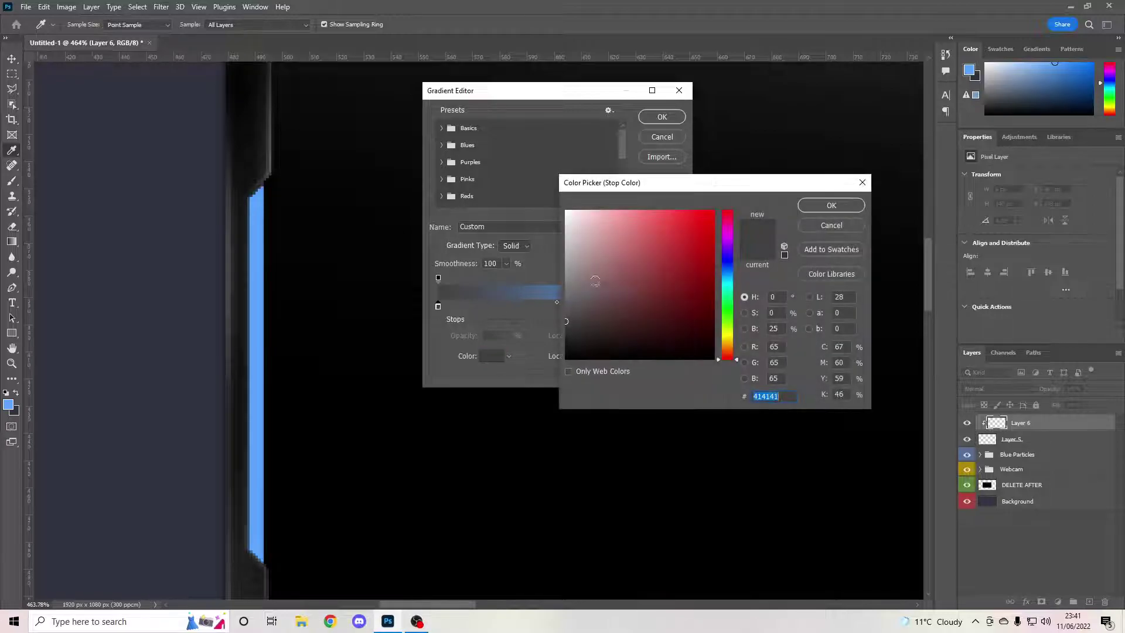
left_click(259, 321)
left_click_drag(665, 296, 665, 327)
left_click(830, 210)
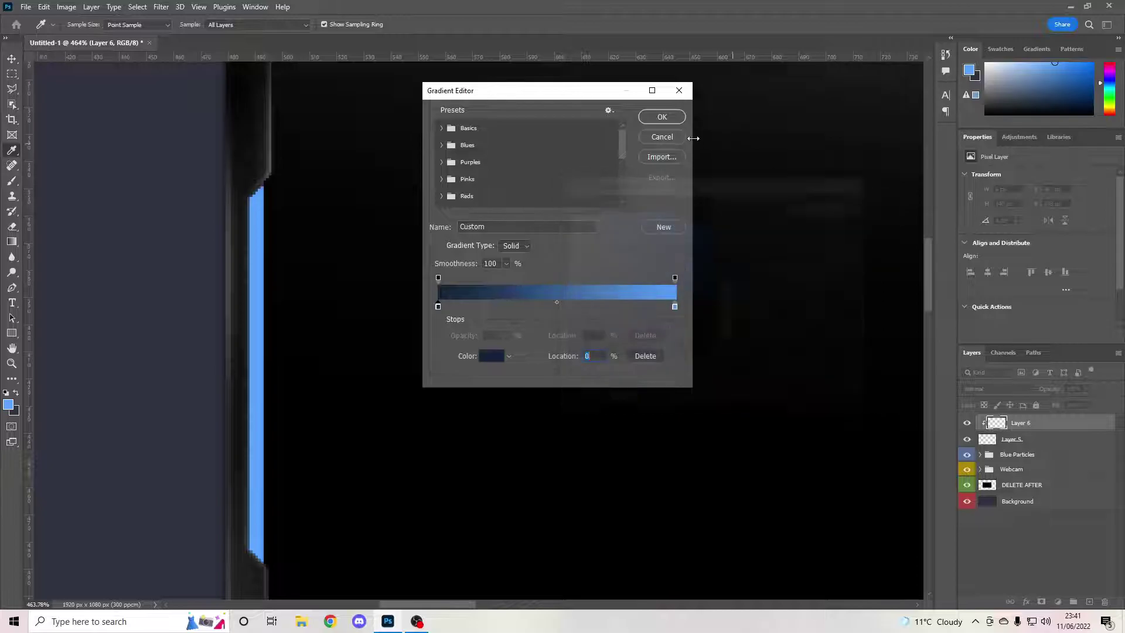
left_click(662, 117)
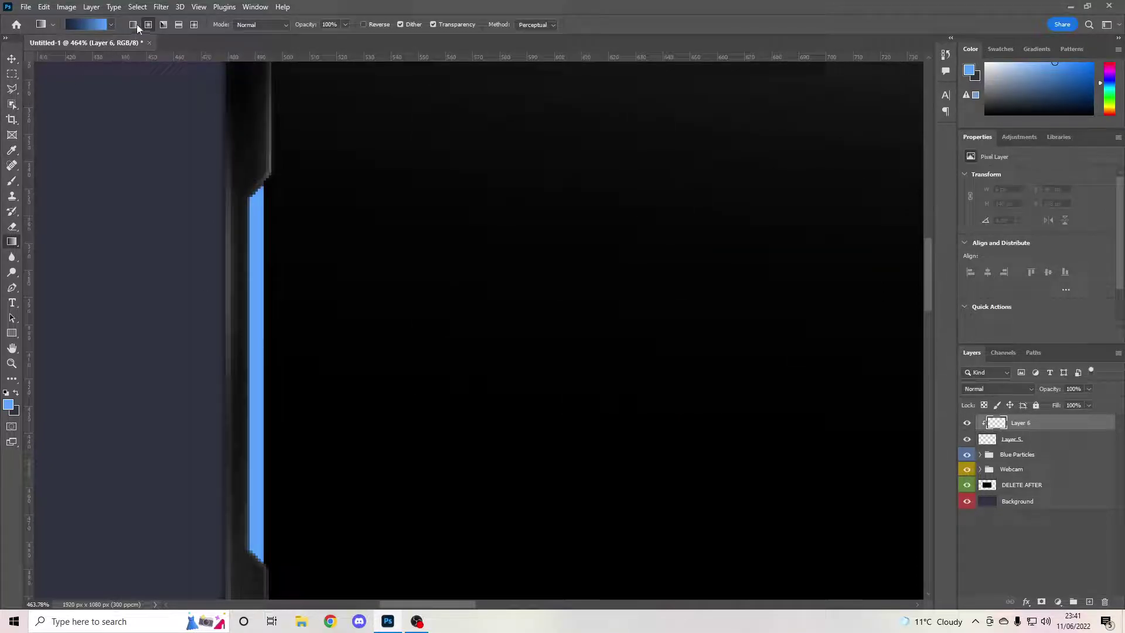
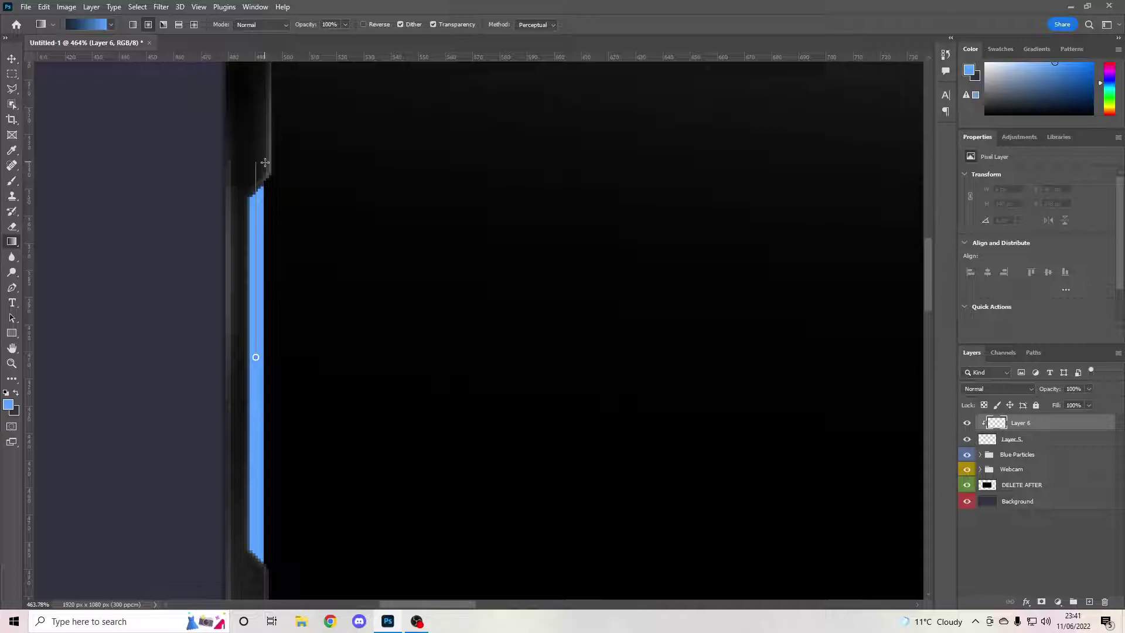
Try the gradient from the middle of the blue bar to beyond its upper end, check it against the frame, and undo it
left_click_drag(270, 143, 269, 143)
scroll(269, 293, "down", 2)
scroll(269, 293, "down", 3)
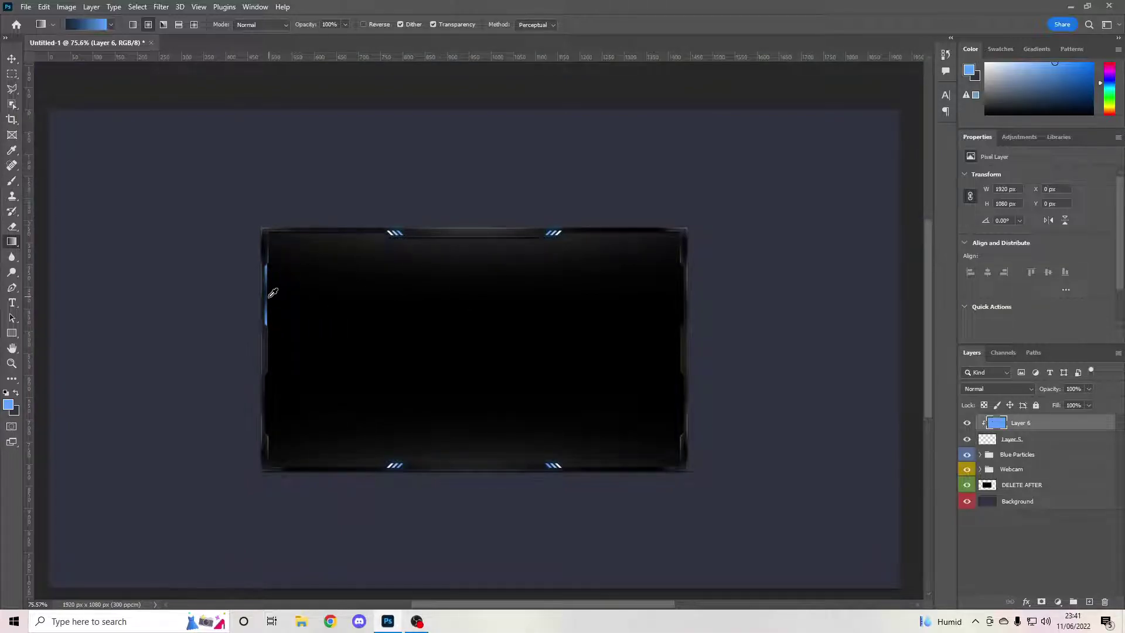
scroll(269, 290, "up", 3)
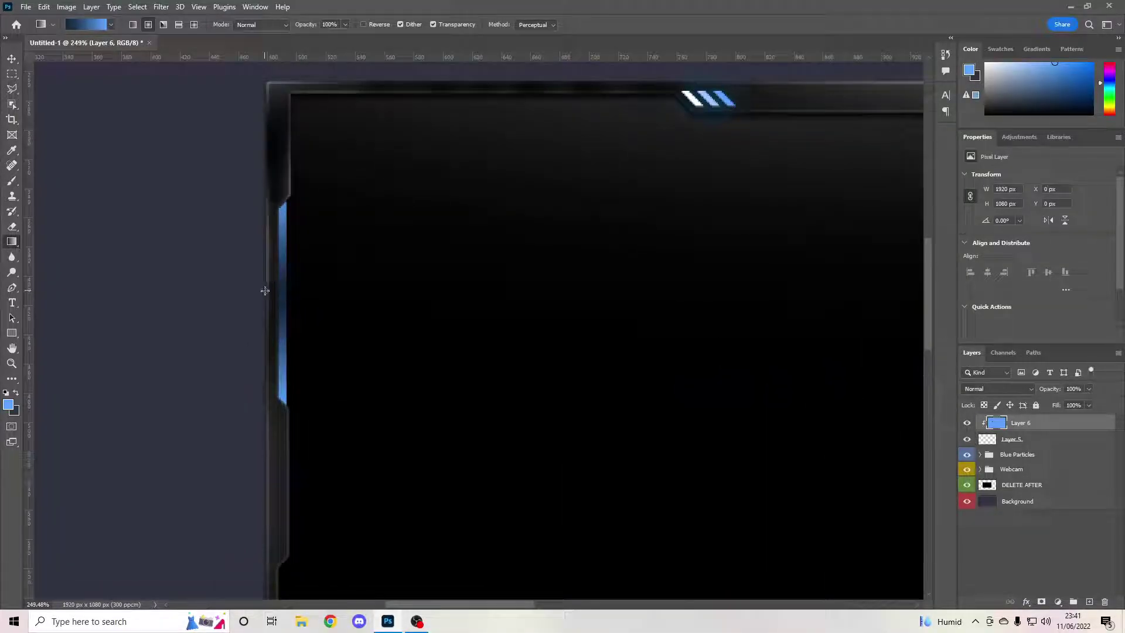
key("ctrl+z")
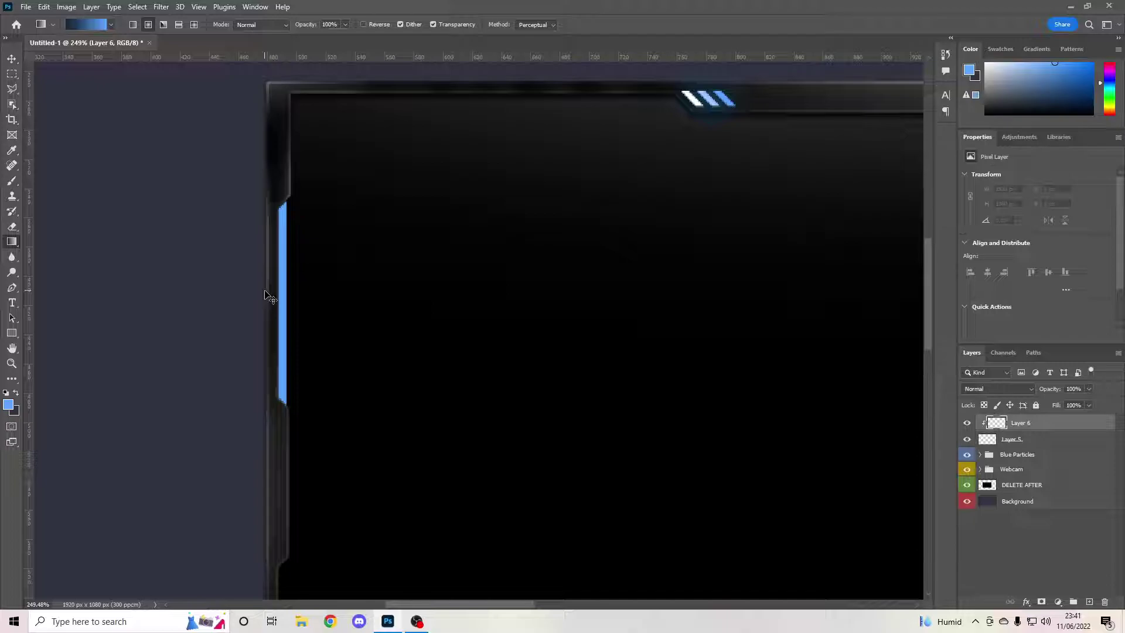
Change the gradient's start stop to black, 000000
left_click(91, 25)
double_click(438, 306)
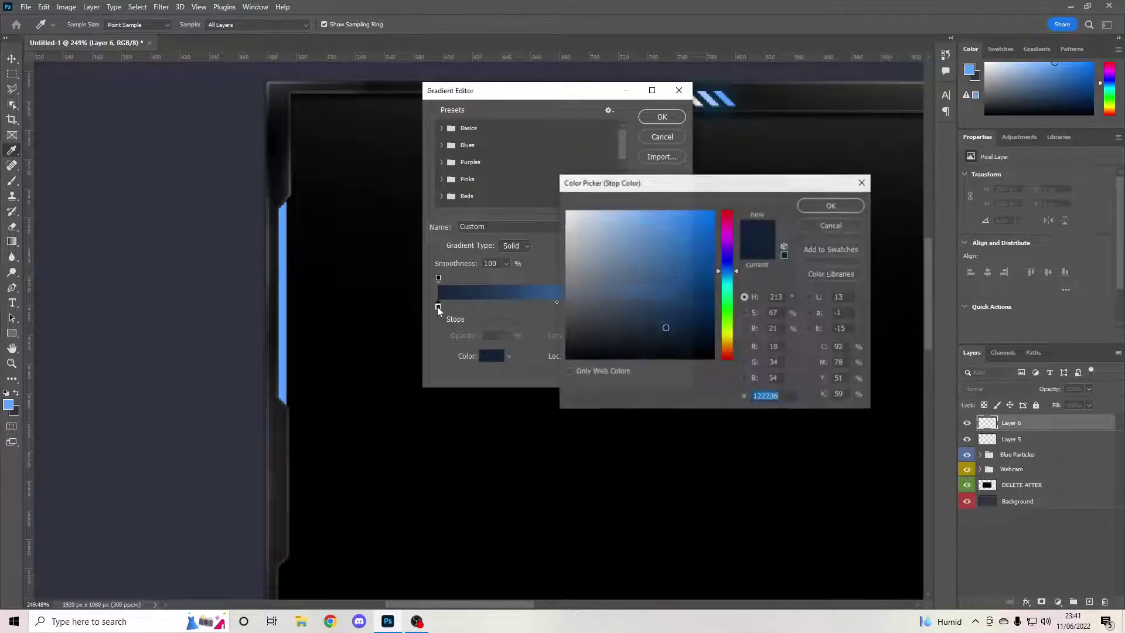
type("000408")
mouse_move(736, 355)
left_mouse_down()
mouse_move(736, 340)
mouse_move(560, 364)
left_mouse_up()
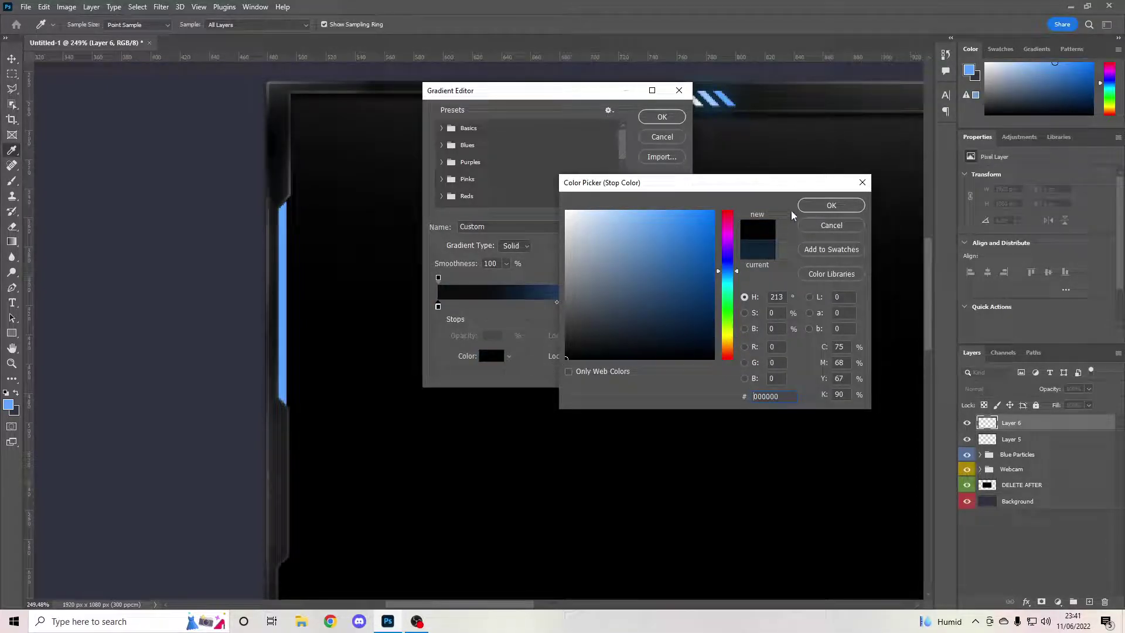
left_click(821, 206)
Set the gradient's end stop to light blue 9cc8ff, sampled from the frame's slash marks, and accept the gradient
double_click(674, 307)
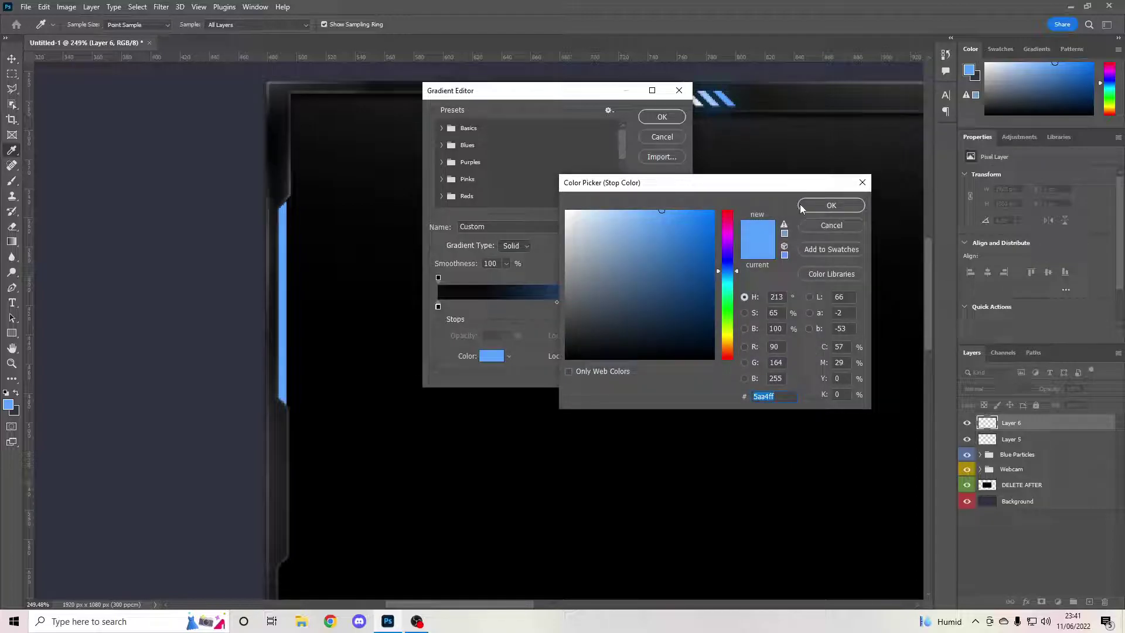
left_click(713, 93)
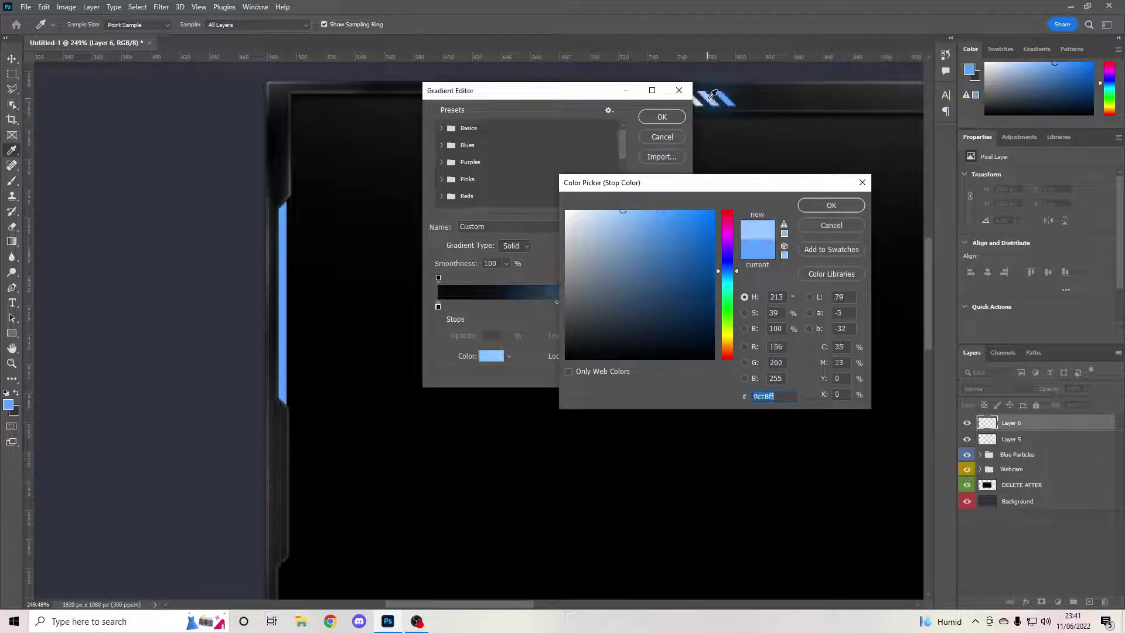
left_click(828, 205)
left_click(661, 117)
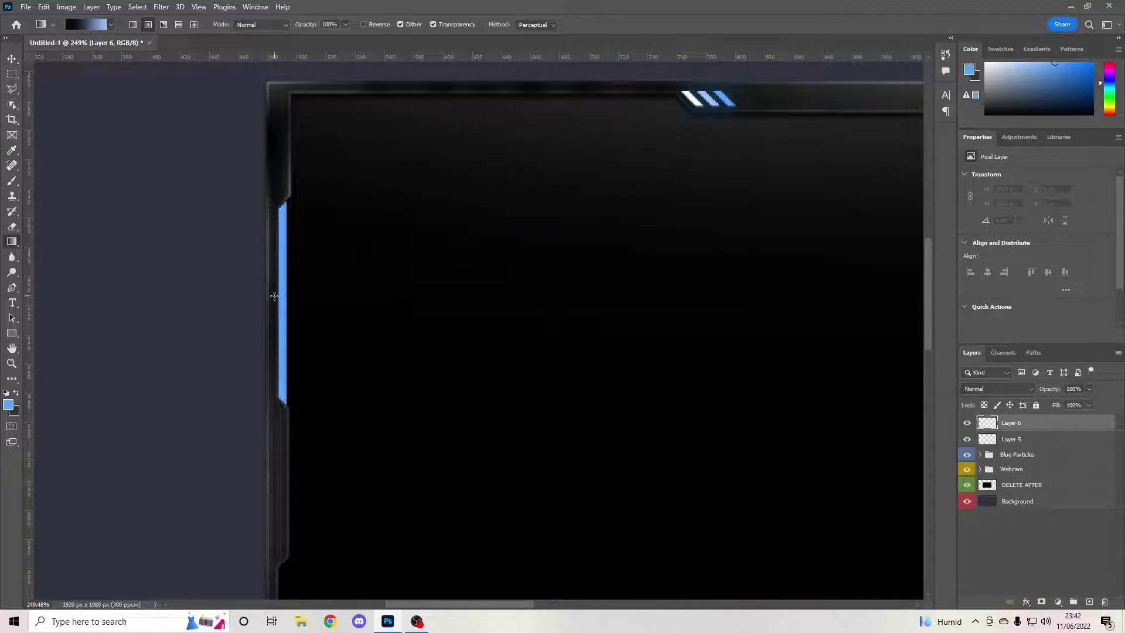
Discard a trial gradient over the blue bar and clip Layer 6 to Layer 5 again
left_click_drag(291, 198, 284, 166)
key("ctrl+z")
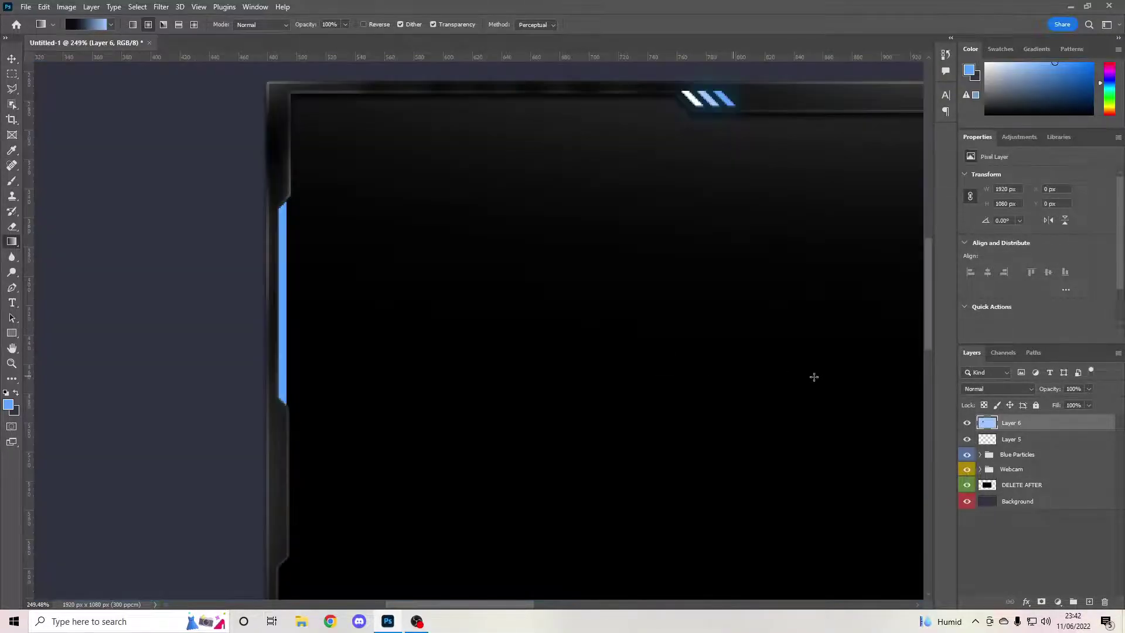
right_click(1048, 424)
left_click(914, 338)
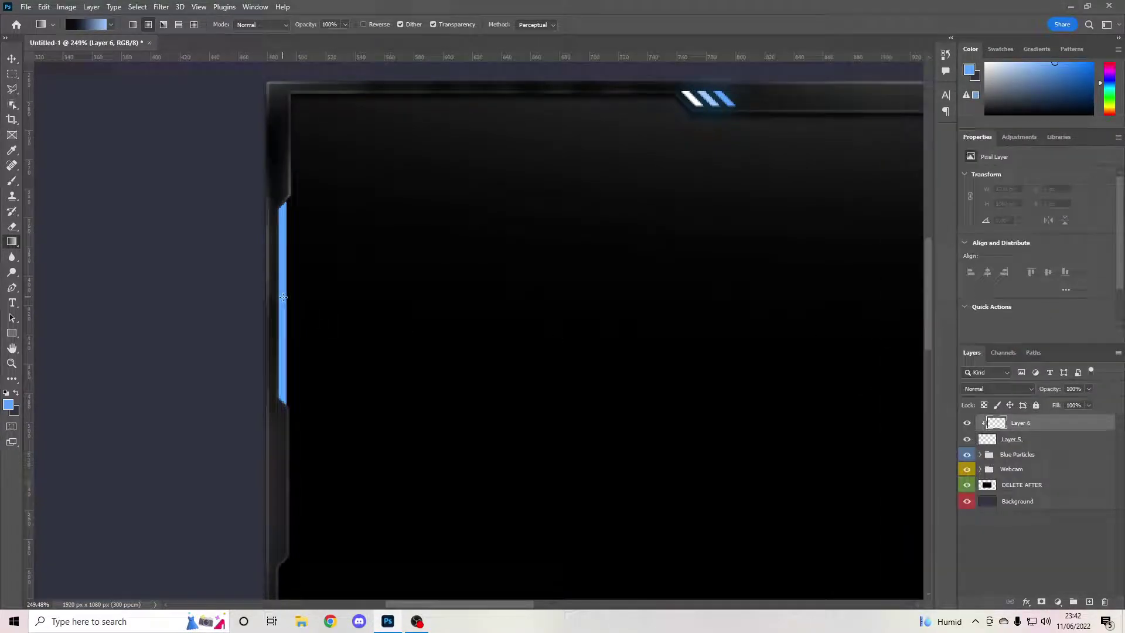
Try the black-to-light-blue gradient from the bar's middle to its upper tip and undo it
left_click_drag(283, 297, 285, 202)
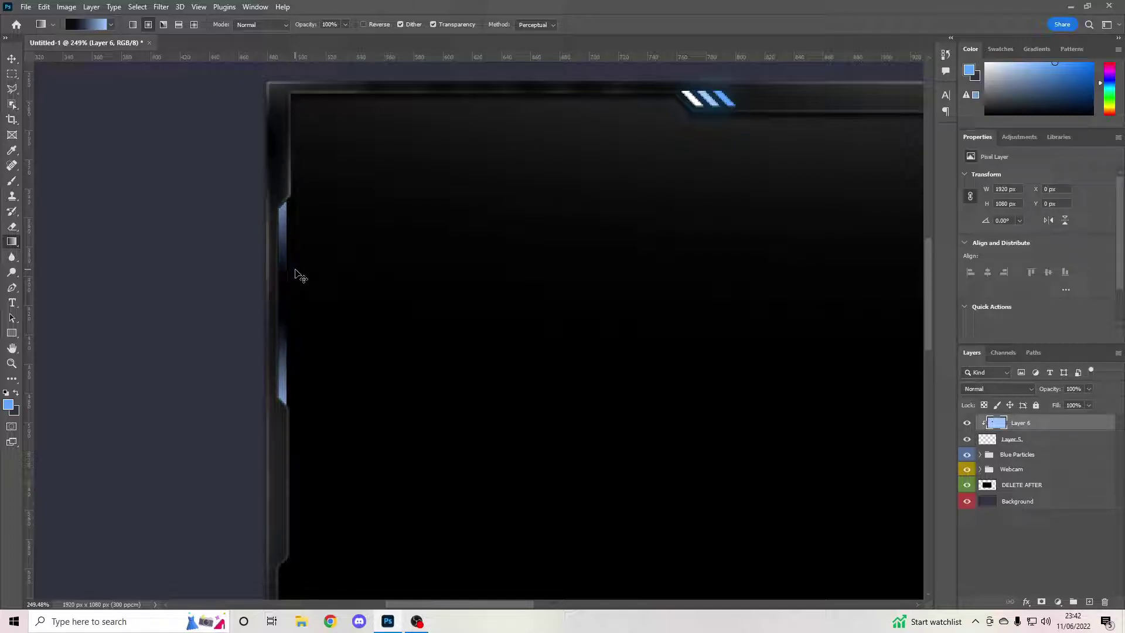
key("ctrl+z")
left_click(88, 24)
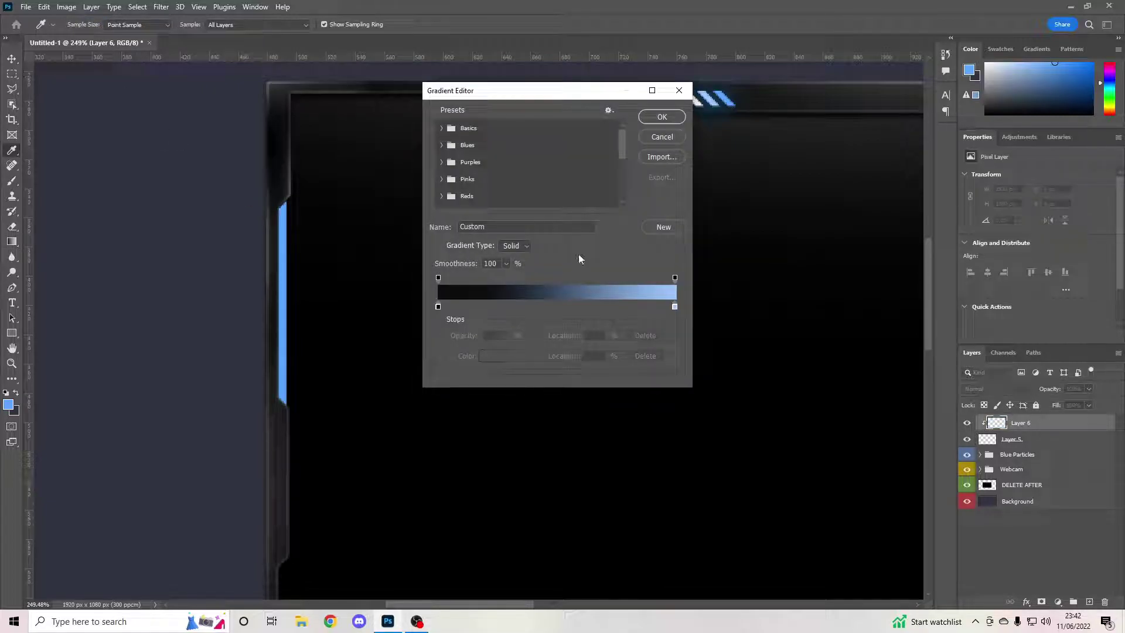
left_click_drag(674, 307, 549, 319)
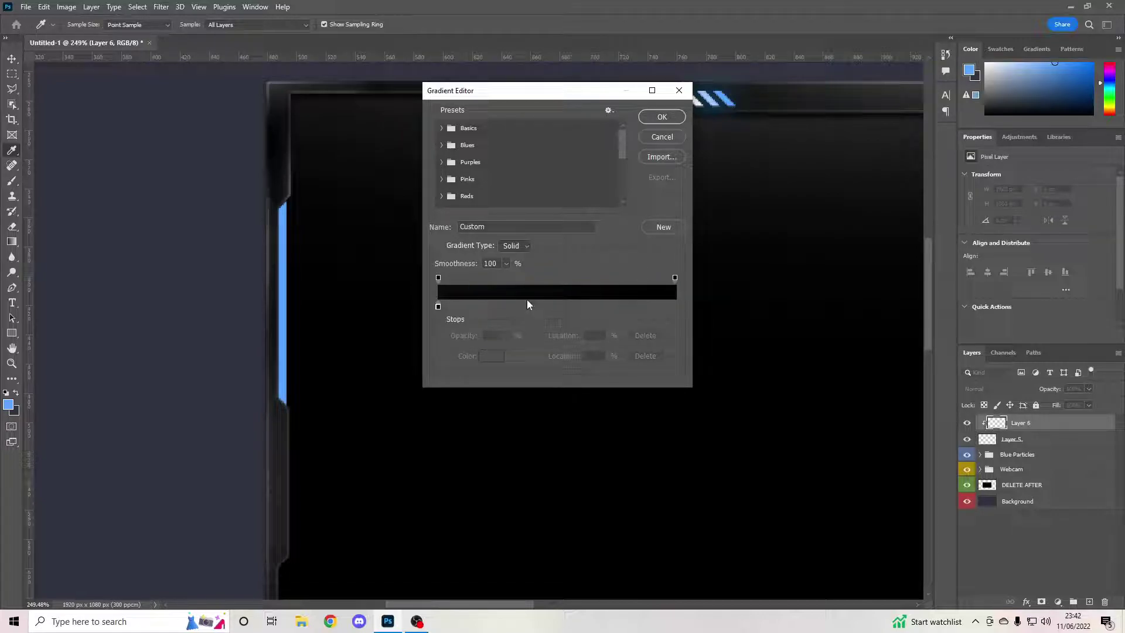
left_click(661, 138)
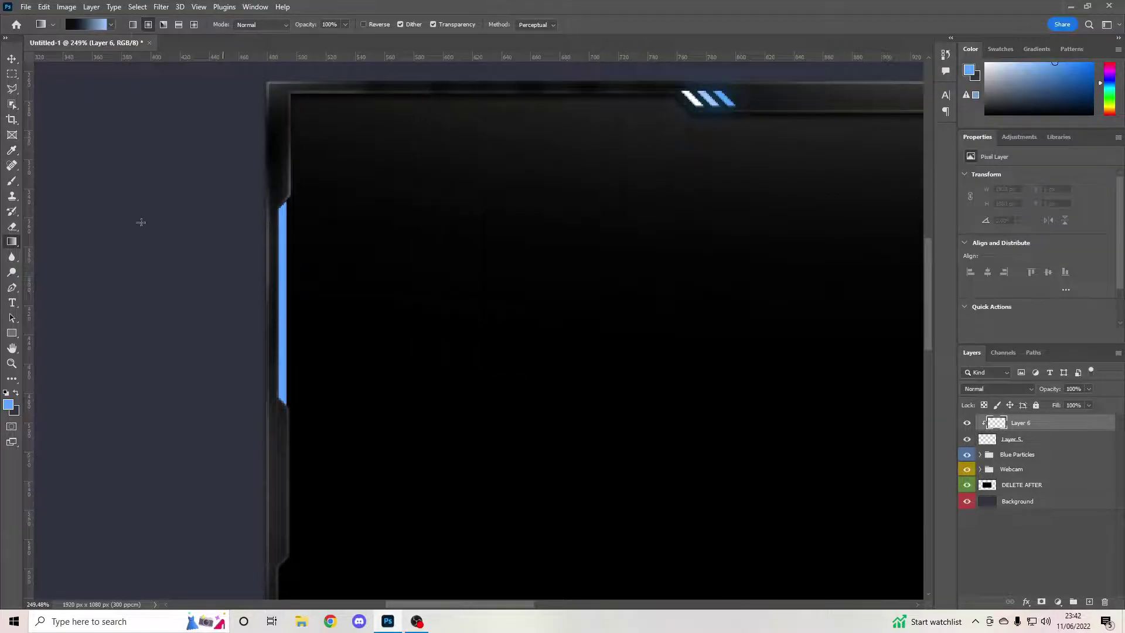
Reverse the custom gradient by placing the light-blue stop at 0% and the black stop at 100%, and accept it
left_click(87, 27)
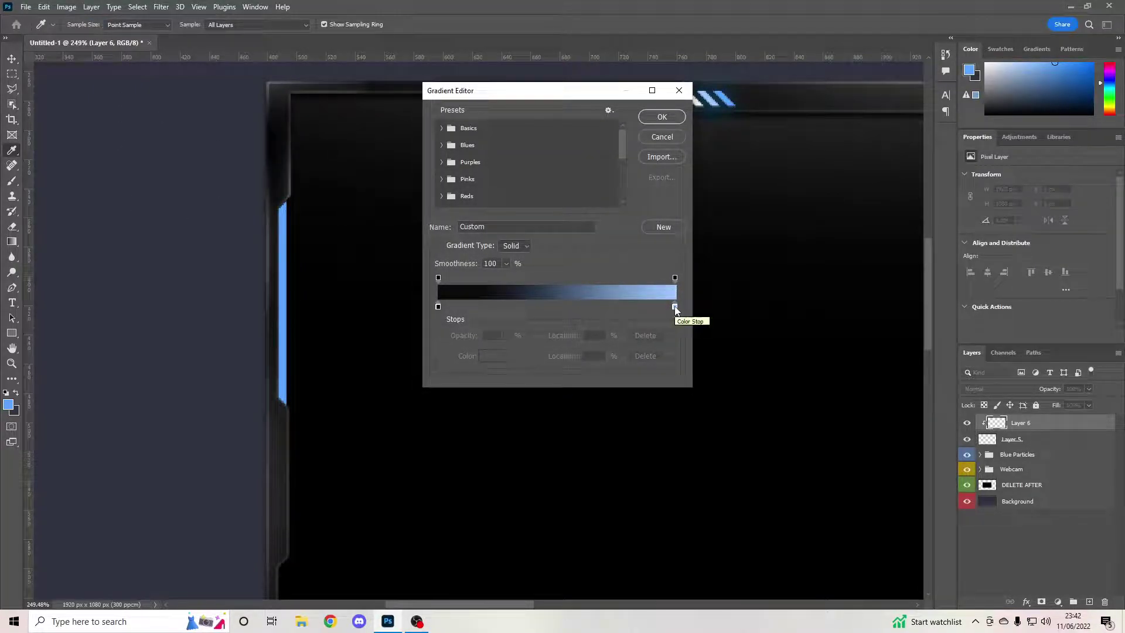
left_click_drag(675, 308, 585, 310)
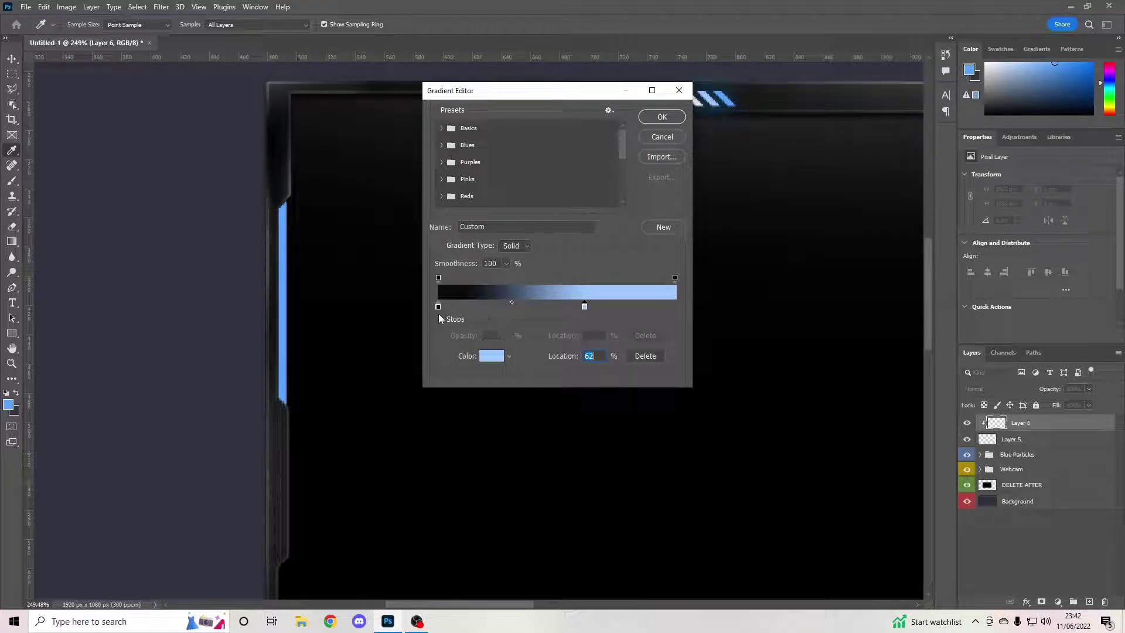
left_click_drag(438, 306, 675, 306)
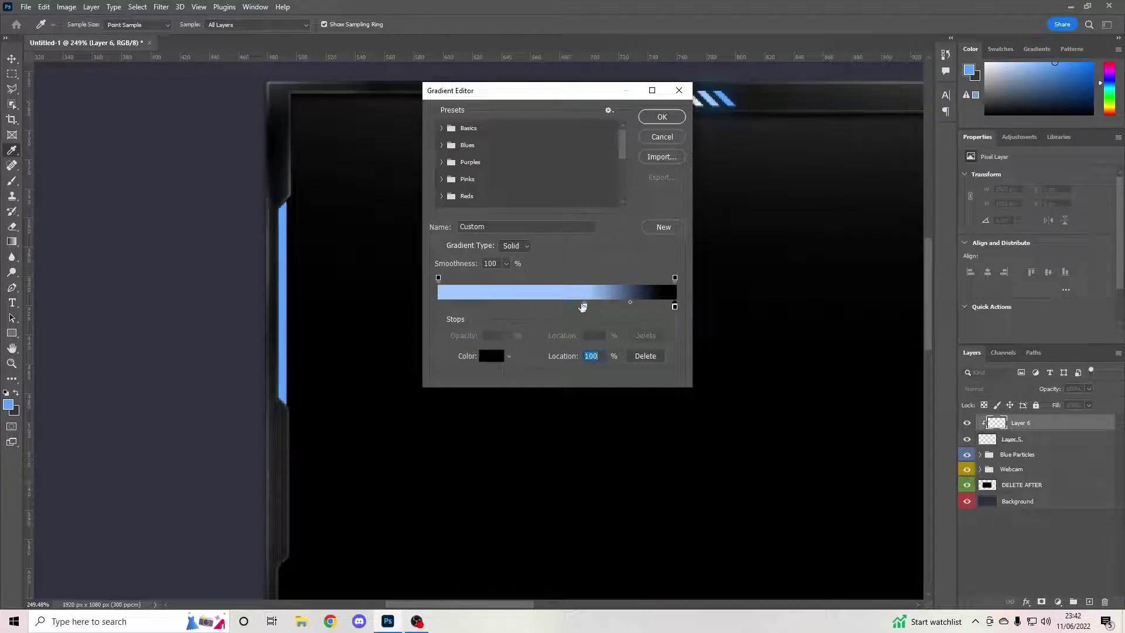
left_click_drag(583, 306, 367, 308)
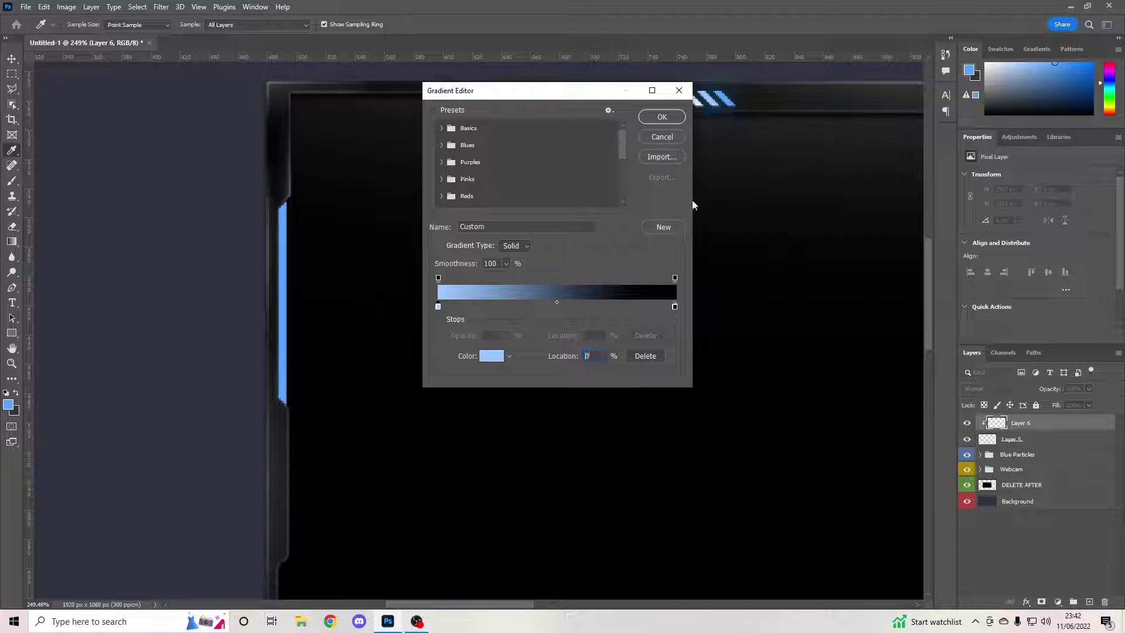
left_click(662, 117)
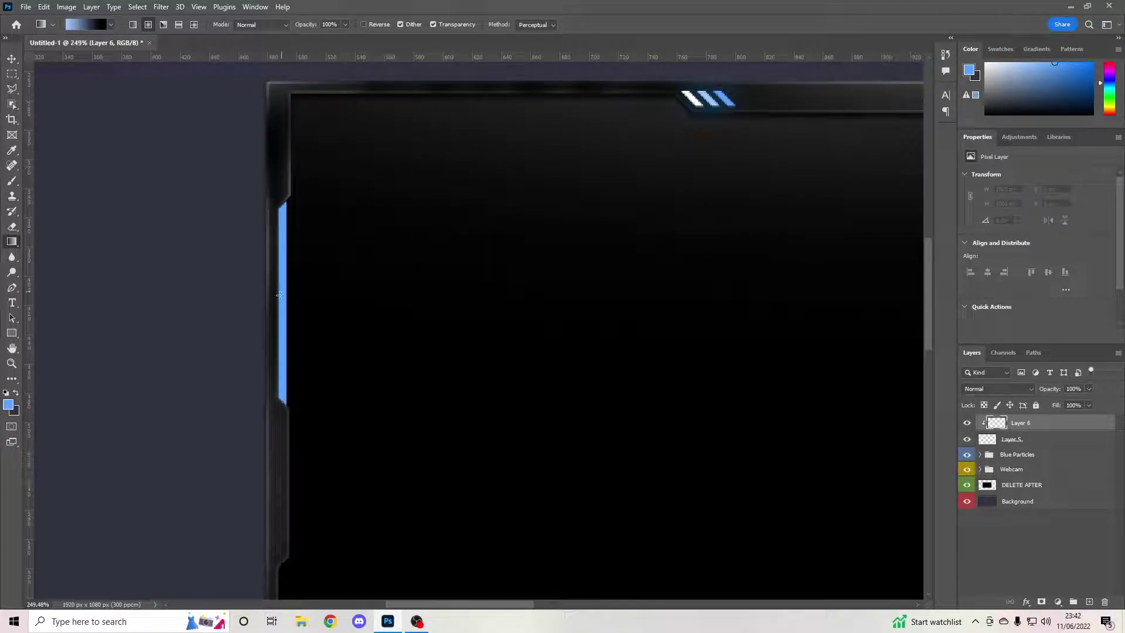
Try the light-blue-to-black gradient on Layer 6 from the blue bar's middle to above its upper tip and undo it
left_click_drag(284, 297, 285, 170)
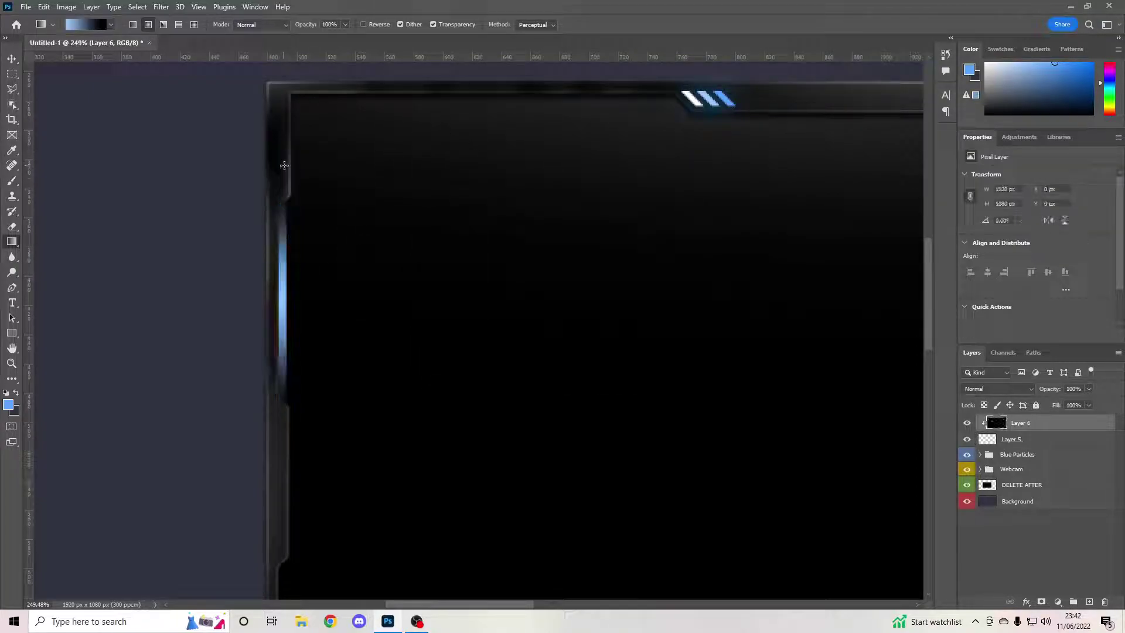
scroll(339, 296, "down", 4)
scroll(332, 261, "up", 3)
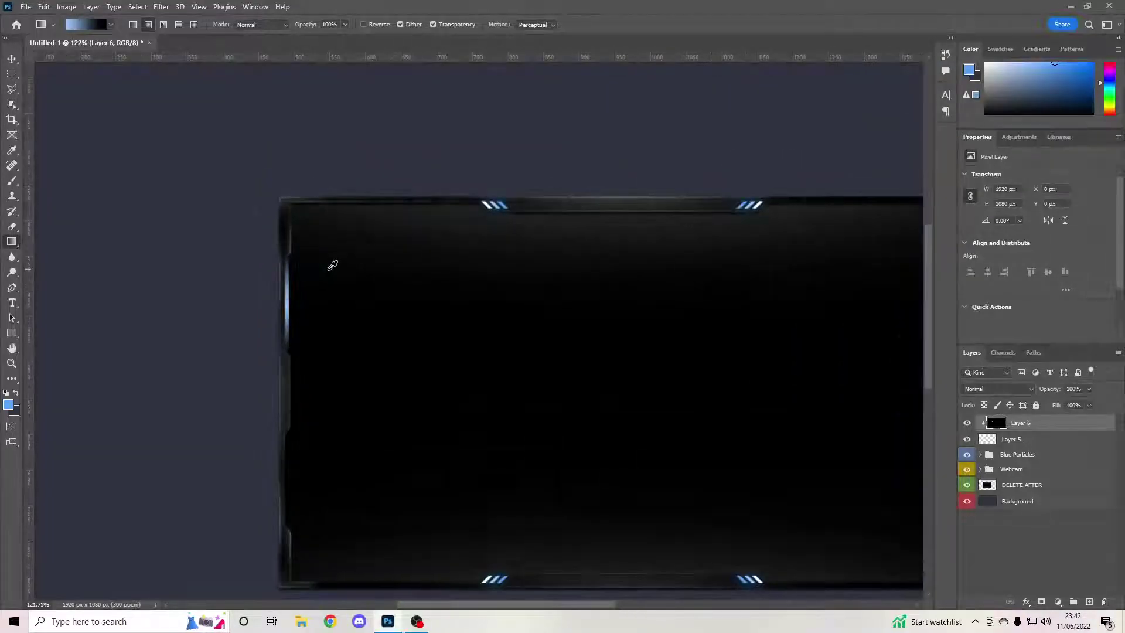
scroll(315, 299, "up", 1)
key("ctrl+z")
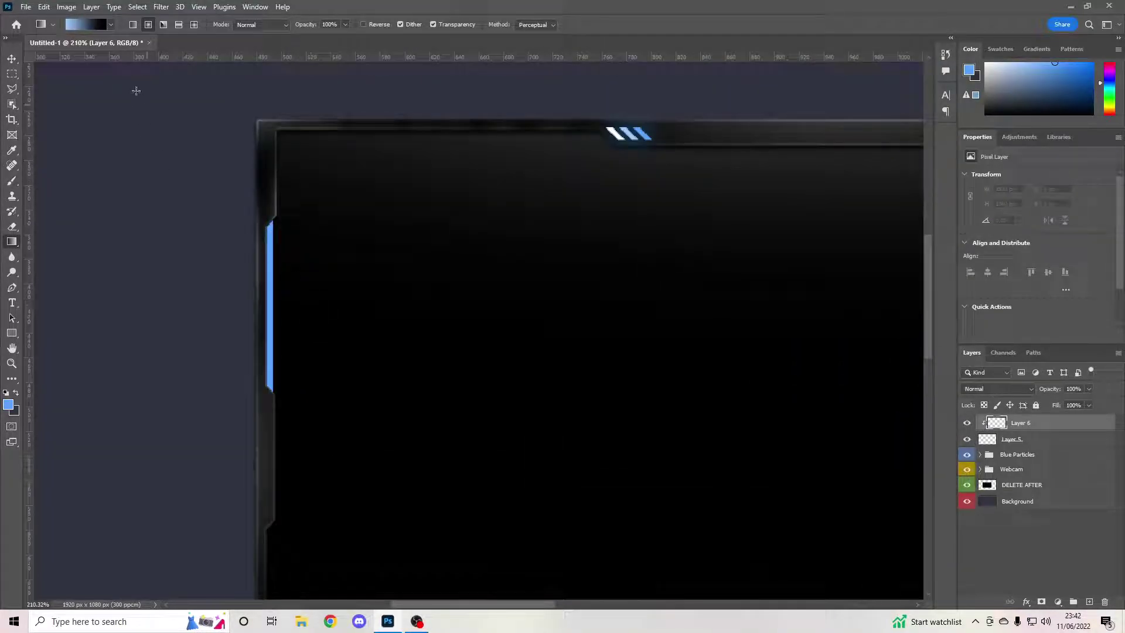
Set the gradient's start stop to blue 5aa4ff, sampled from the side bar, and accept the gradient
left_click(85, 27)
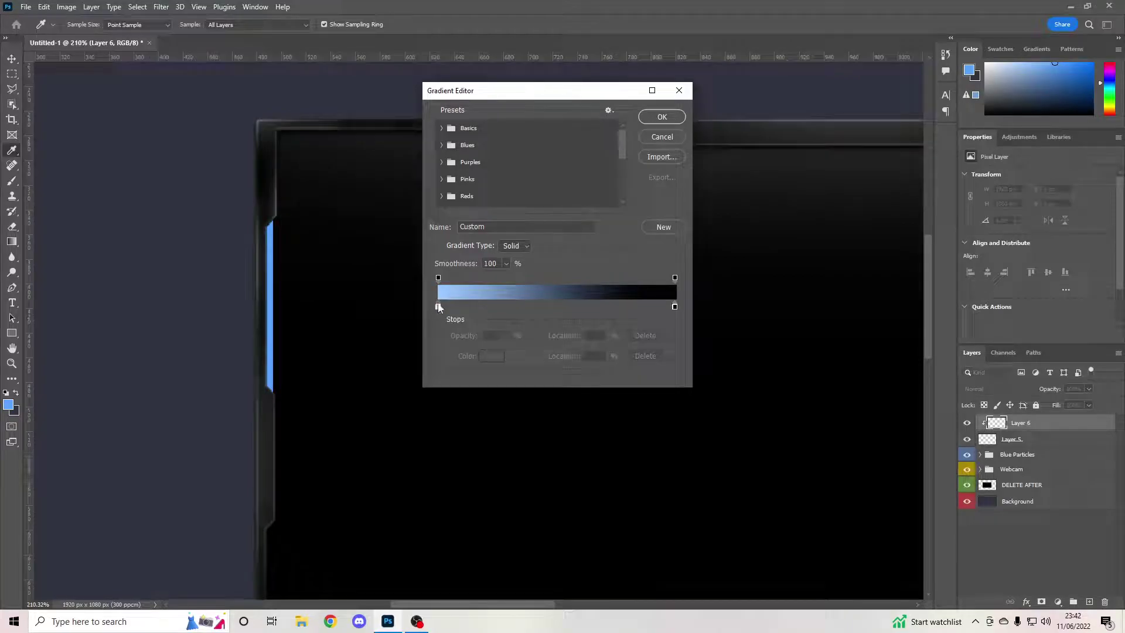
double_click(438, 305)
left_click(275, 269)
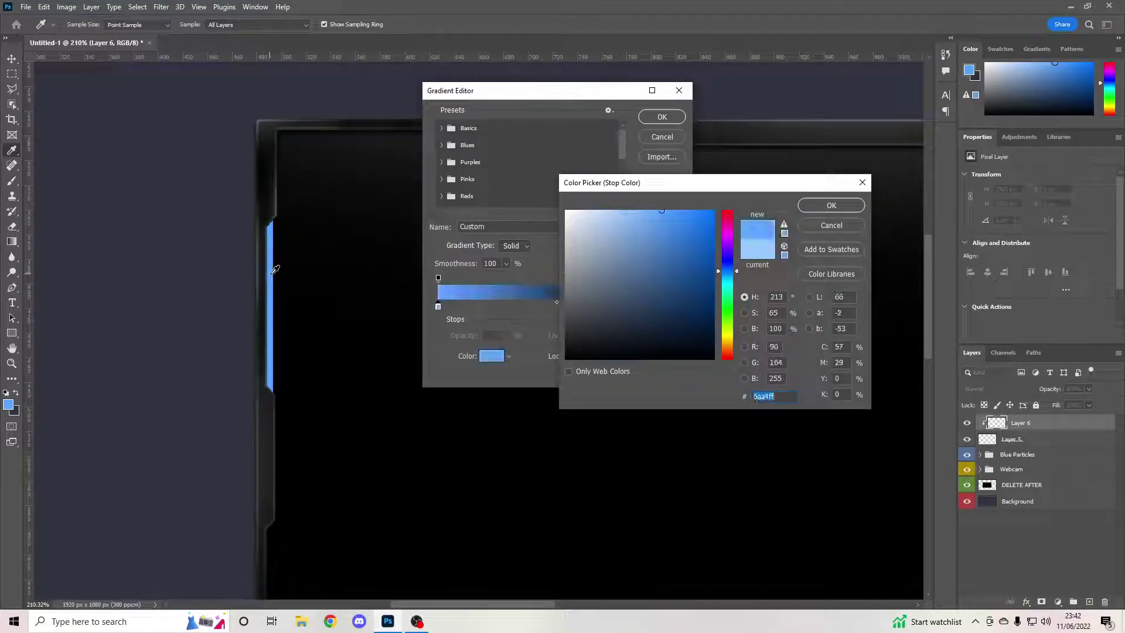
left_click(831, 205)
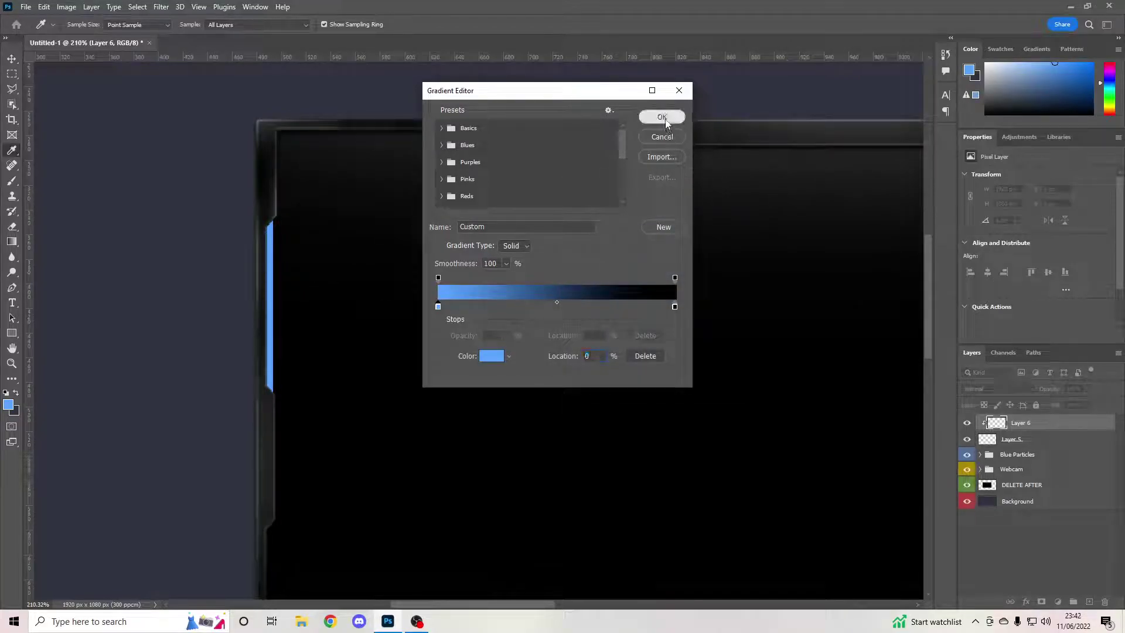
left_click(664, 118)
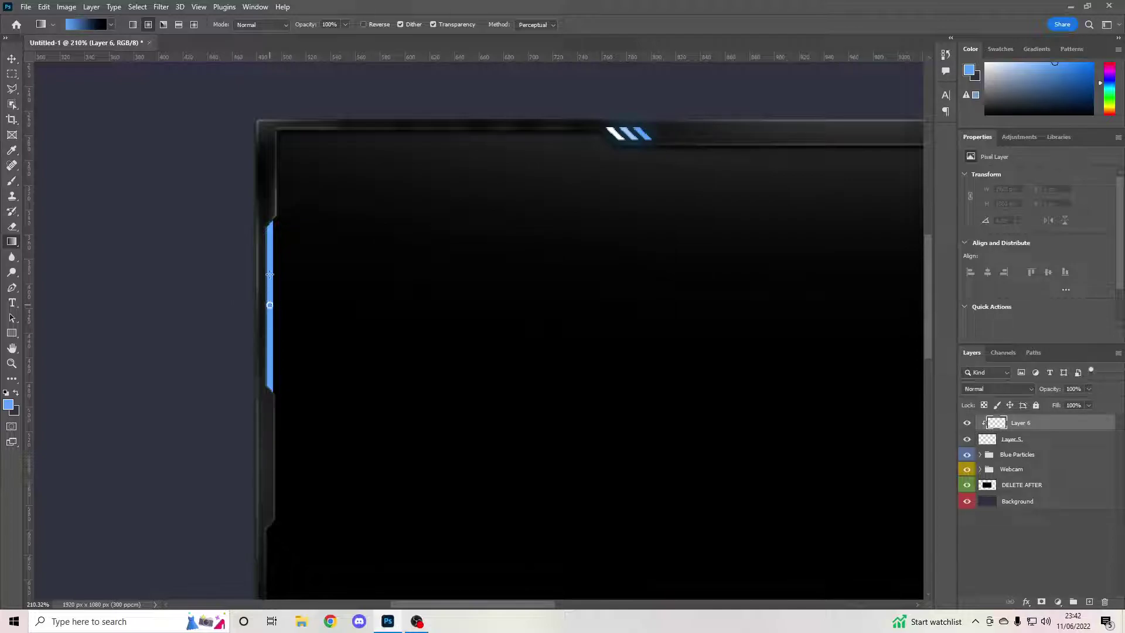
Try the 5aa4ff-to-black gradient outward from the side bar's middle and undo it
left_click_drag(270, 274, 301, 246)
scroll(323, 240, "down", 5)
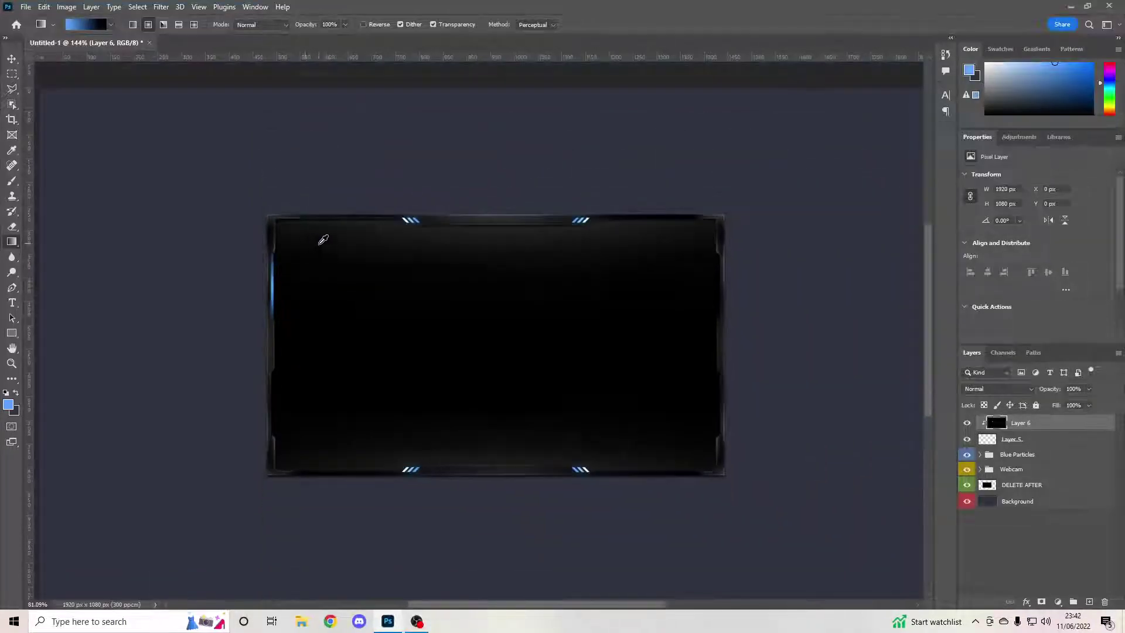
scroll(433, 277, "up", 2)
scroll(192, 284, "up", 4)
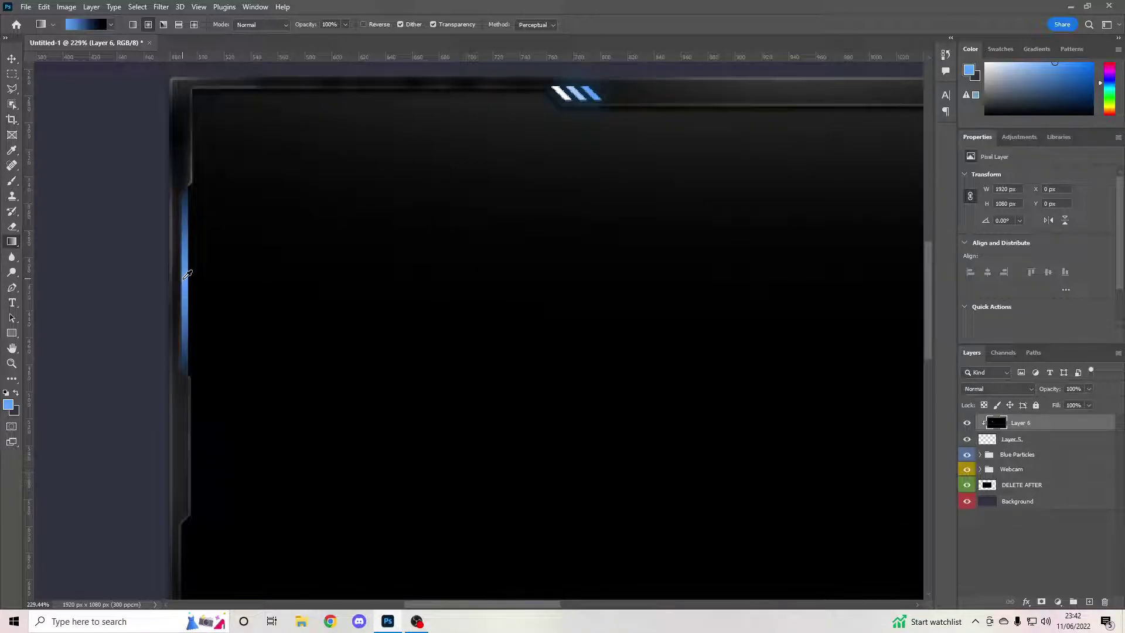
key("ctrl+z")
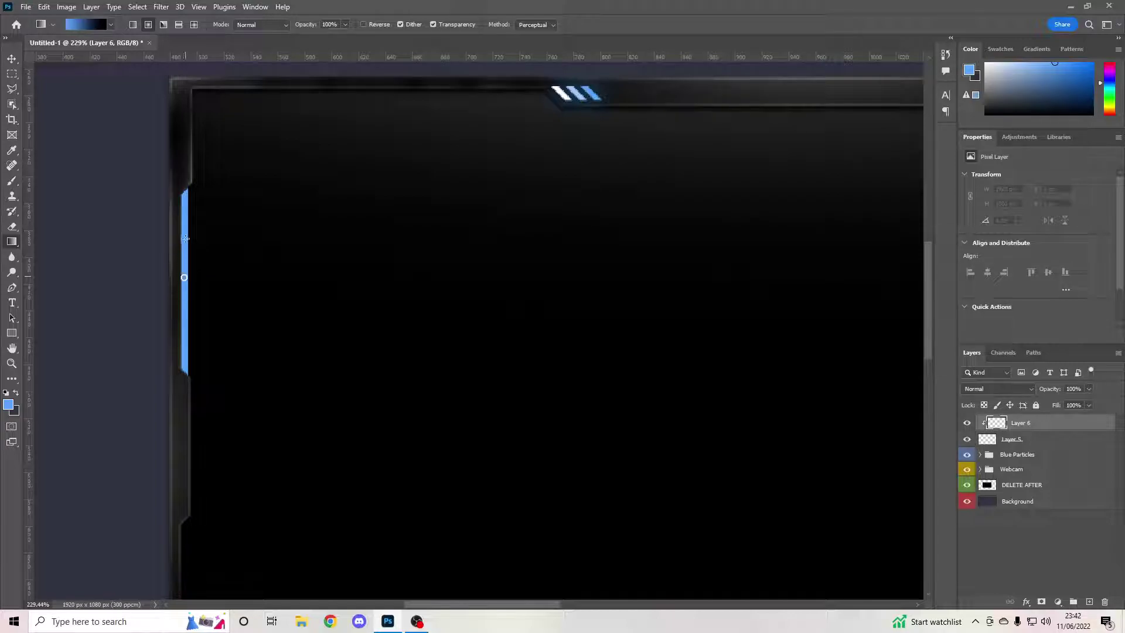
Apply the blue-to-black radial gradient on clipped Layer 6 from the bar's middle to just above its upper tip
left_click_drag(185, 238, 183, 149)
scroll(257, 199, "down", 4)
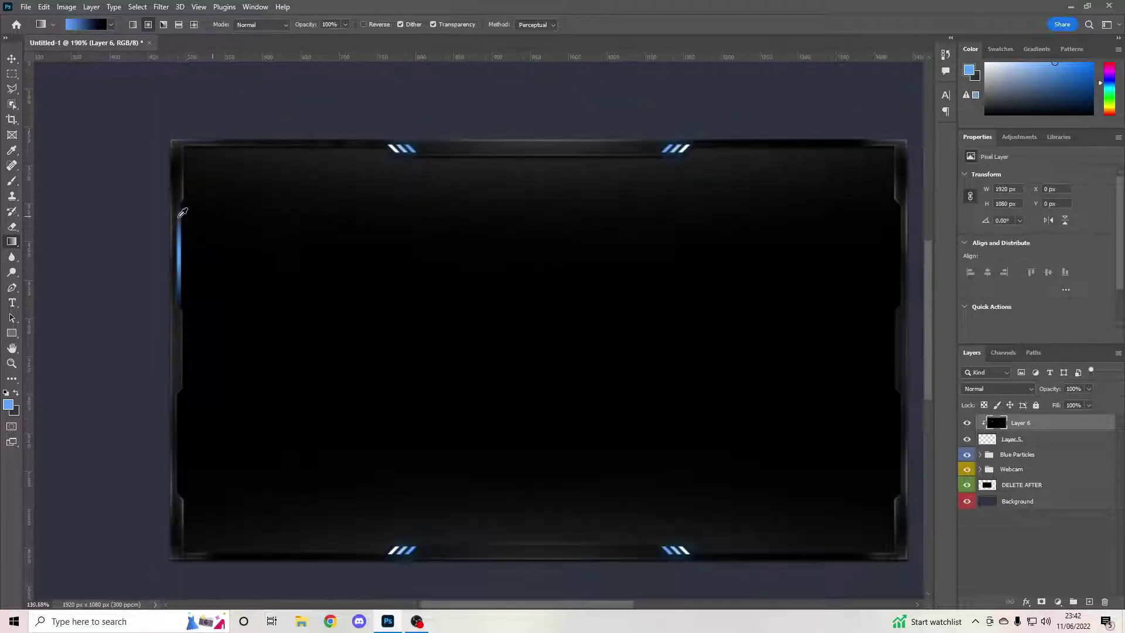
scroll(293, 200, "down", 2)
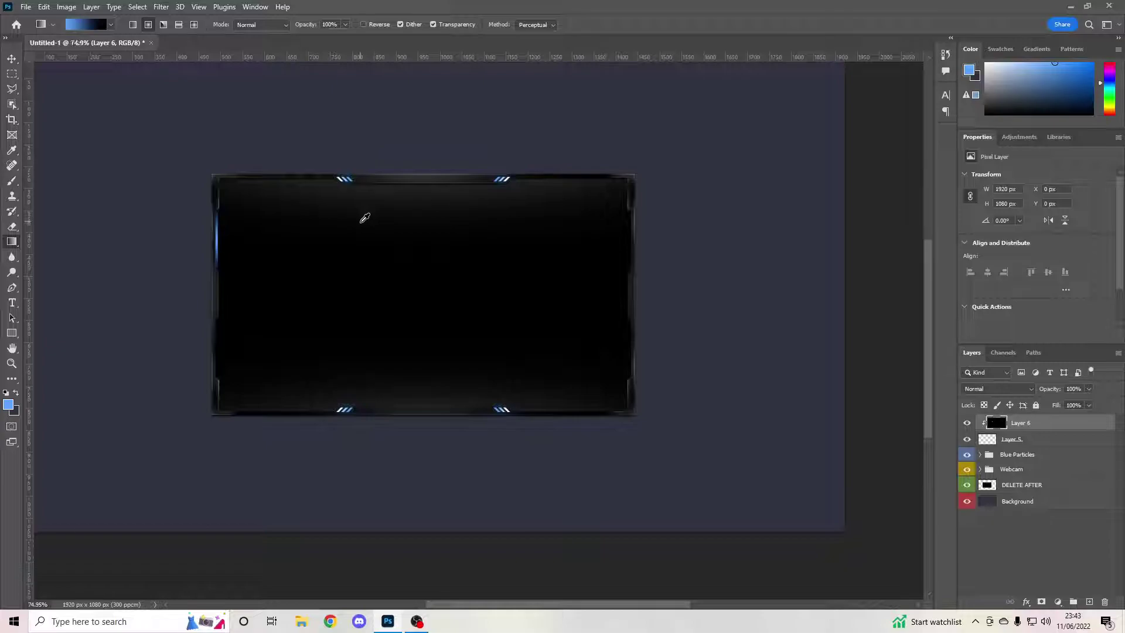
scroll(475, 237, "down", 3)
scroll(457, 228, "up", 4)
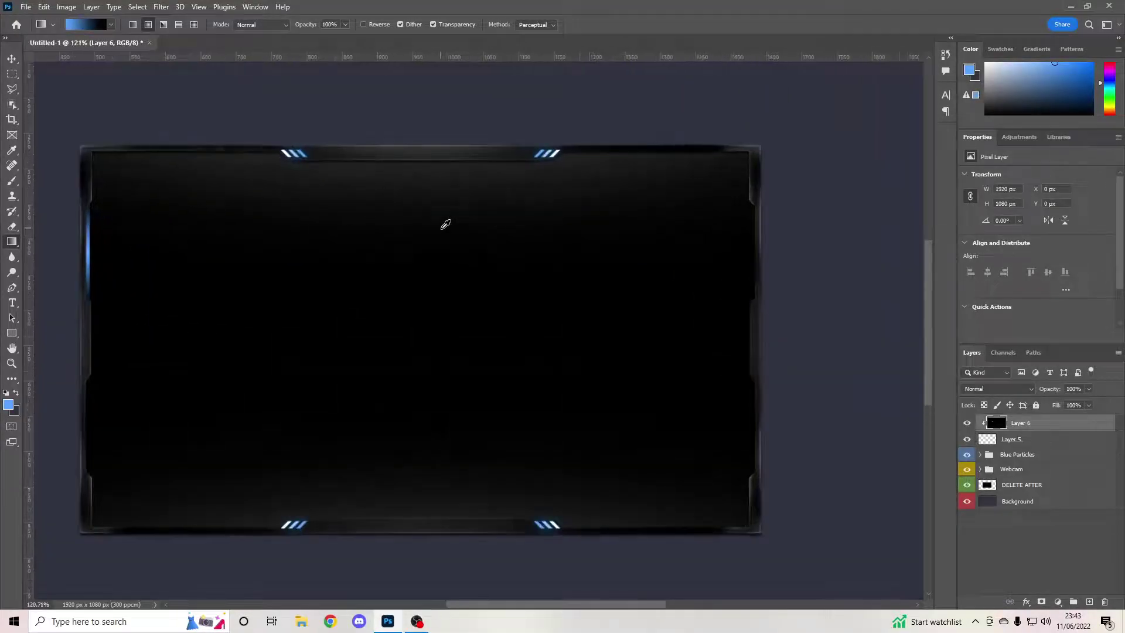
Merge Layer 6 and Layer 5 into a single layer
left_click(1047, 443, "shift")
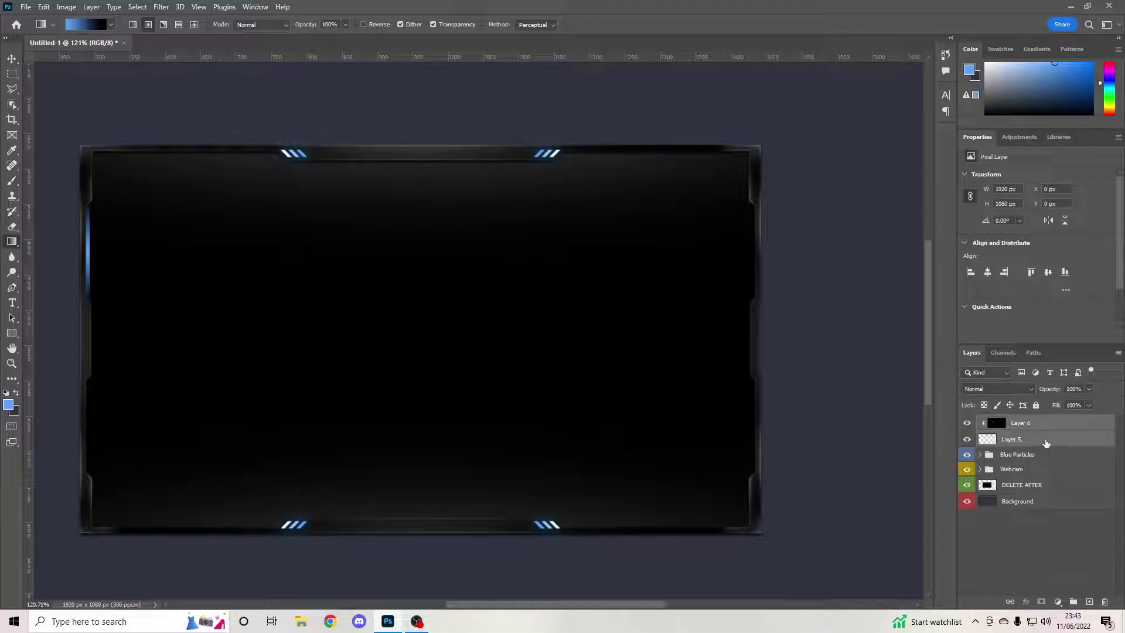
right_click(1043, 441)
left_click(930, 461)
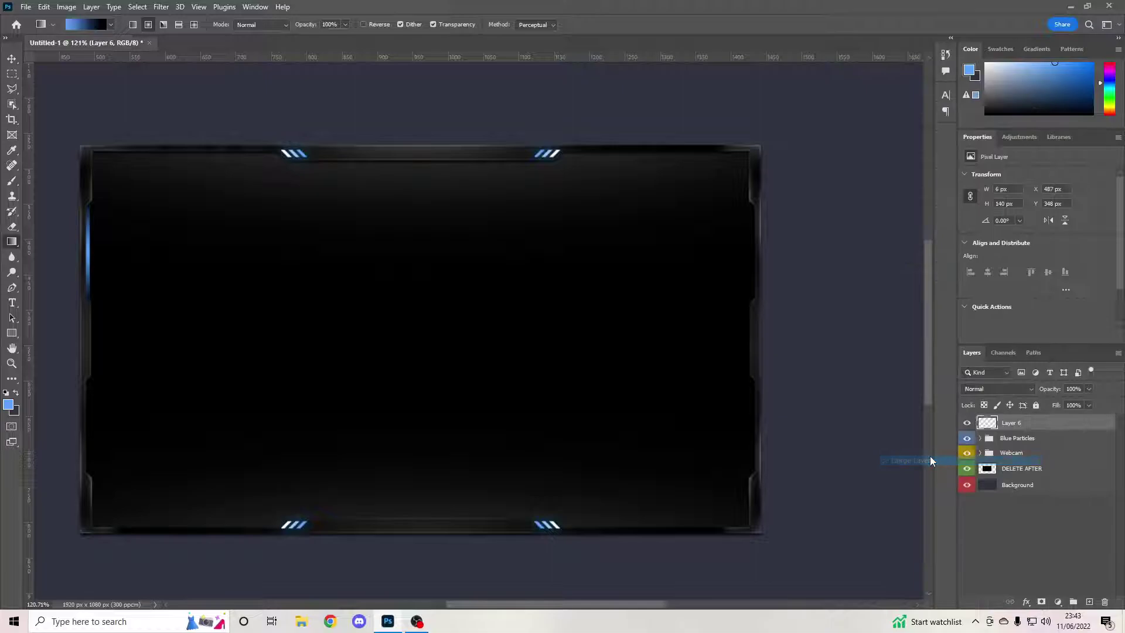
Duplicate the merged bar layer and move the copy straight down to the frame's lower-left recess, centred at Y 659 px
key("ctrl+j")
key("ctrl+t")
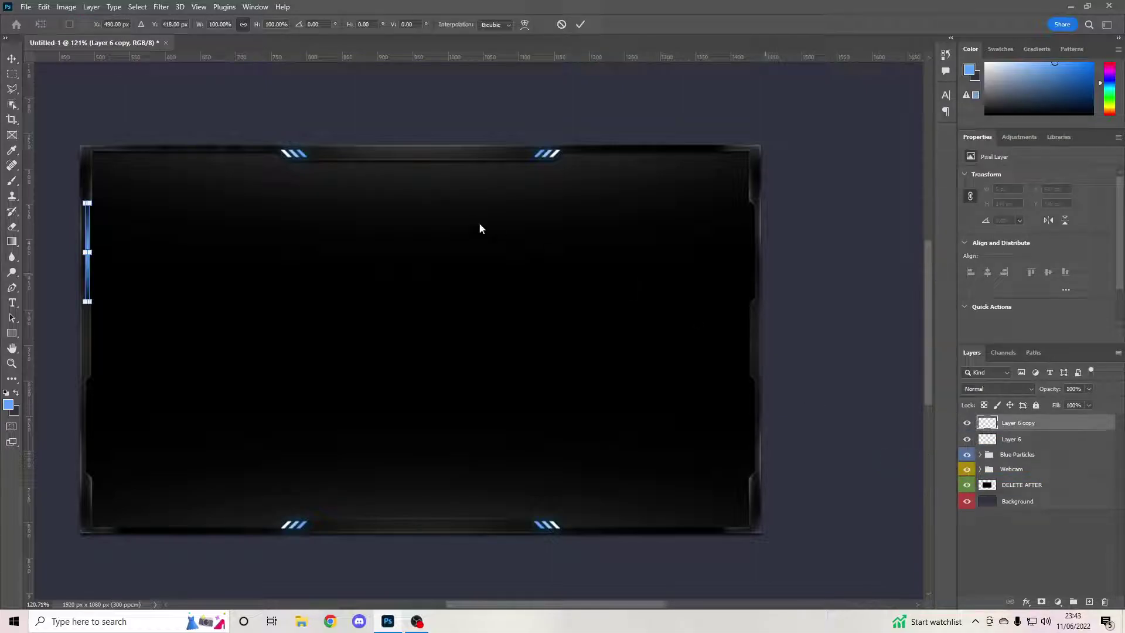
scroll(31, 198, "up", 3)
scroll(664, 270, "down", 3)
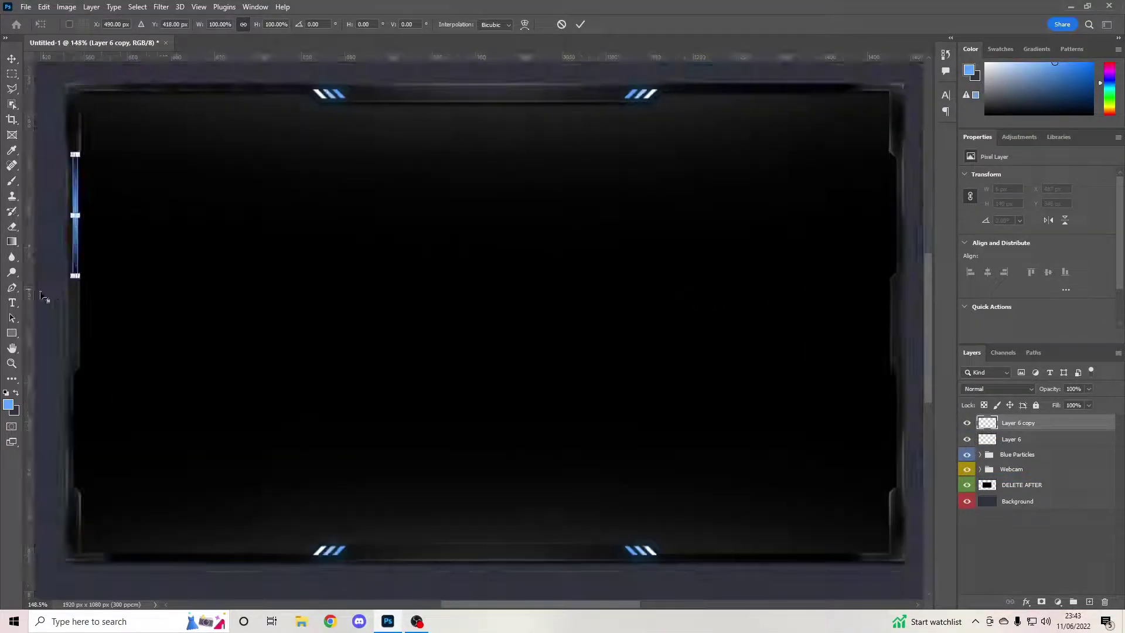
scroll(300, 293, "up", 3)
scroll(457, 323, "down", 2)
scroll(40, 196, "up", 3)
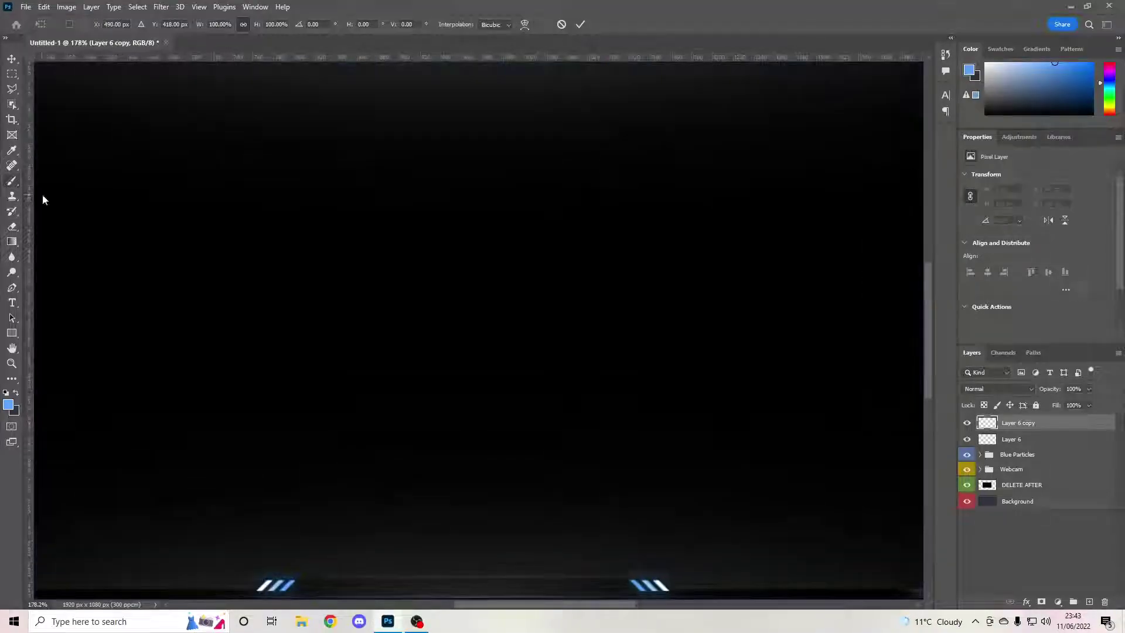
scroll(773, 298, "down", 3)
scroll(241, 201, "up", 2)
scroll(240, 176, "up", 3)
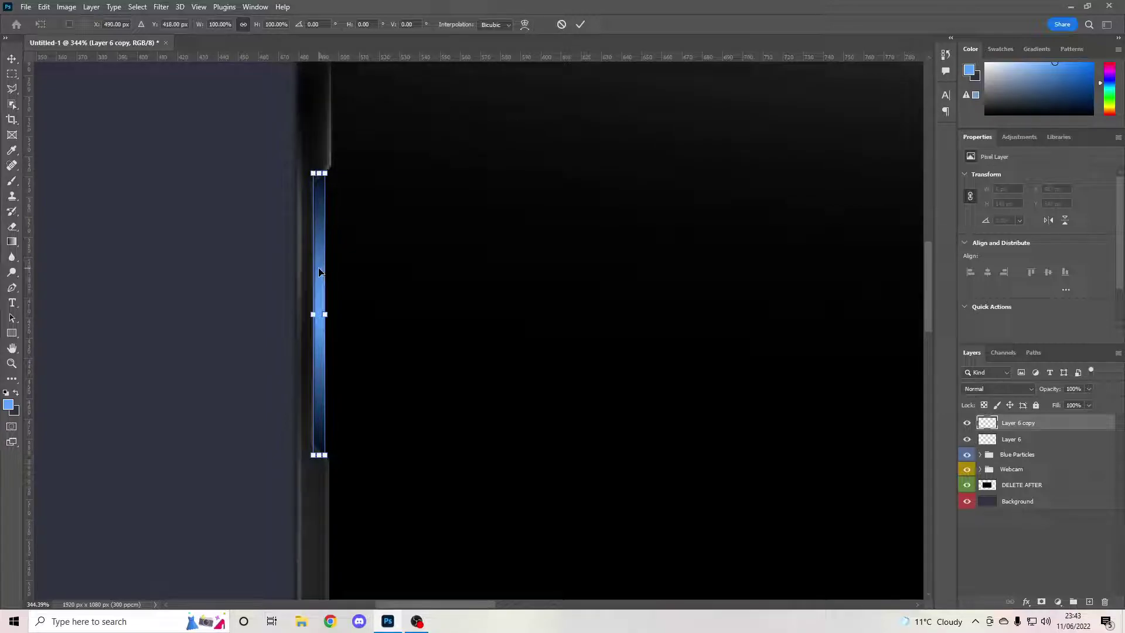
left_click_drag(318, 274, 340, 151)
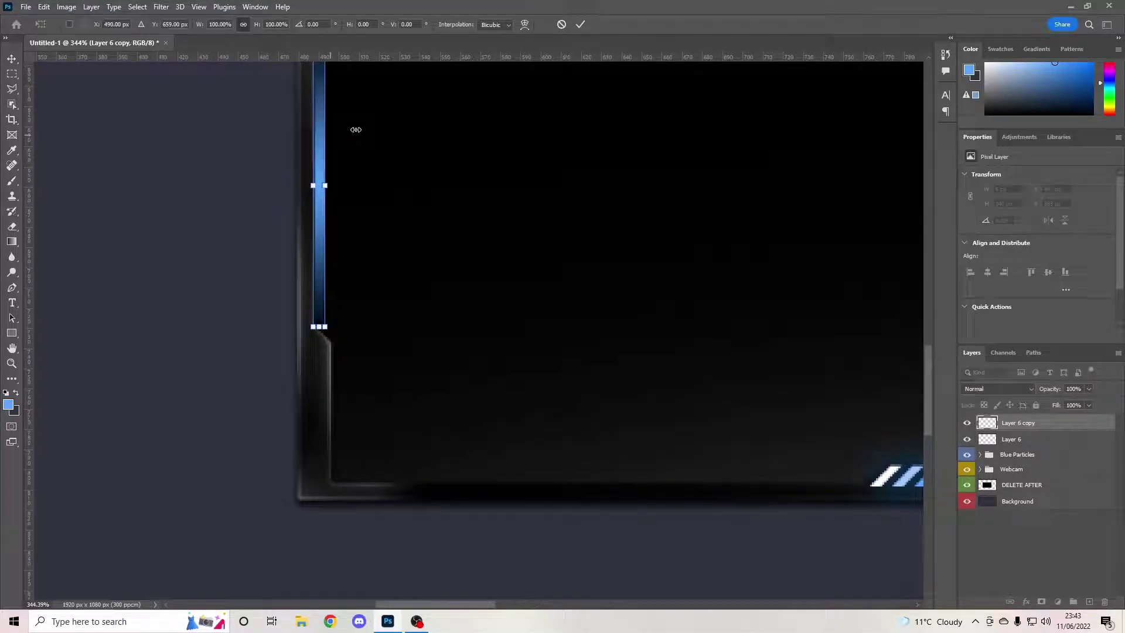
left_click(580, 24)
Hide the DELETE AFTER layer and nudge the copied bar down to Y 594 px so it fits the lower-left recess
left_click(967, 485)
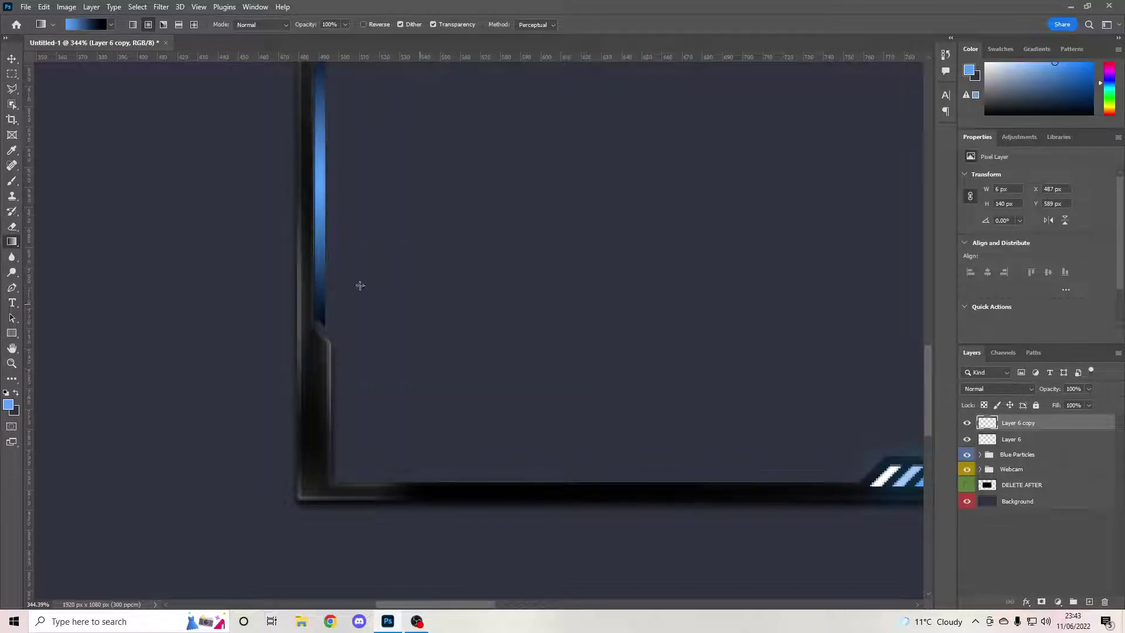
left_click(11, 57)
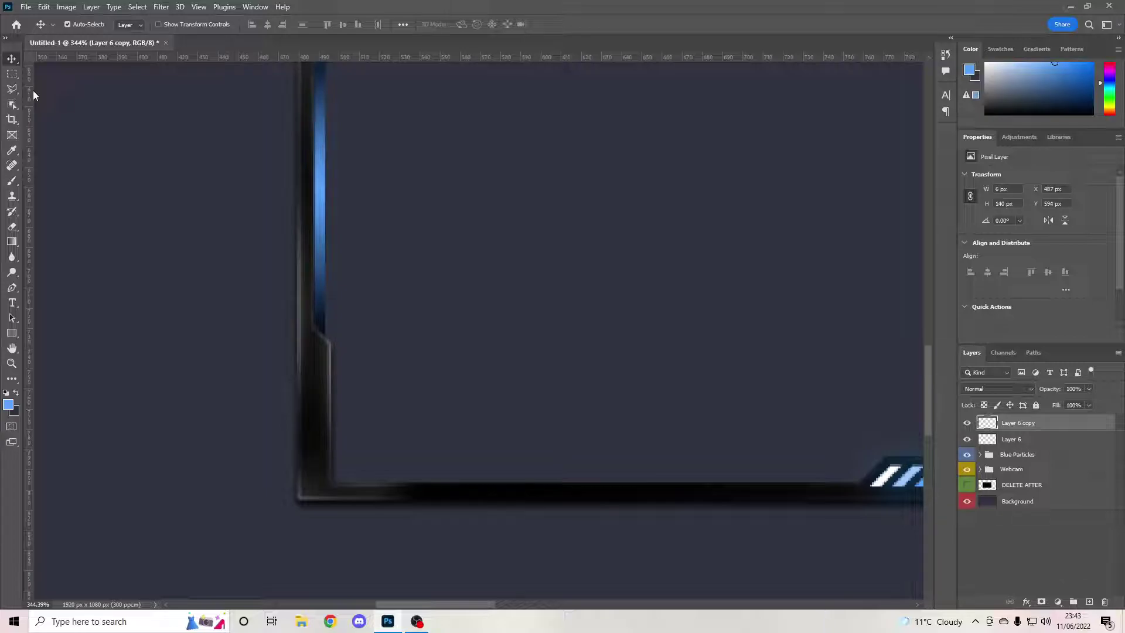
scroll(369, 284, "down", 2)
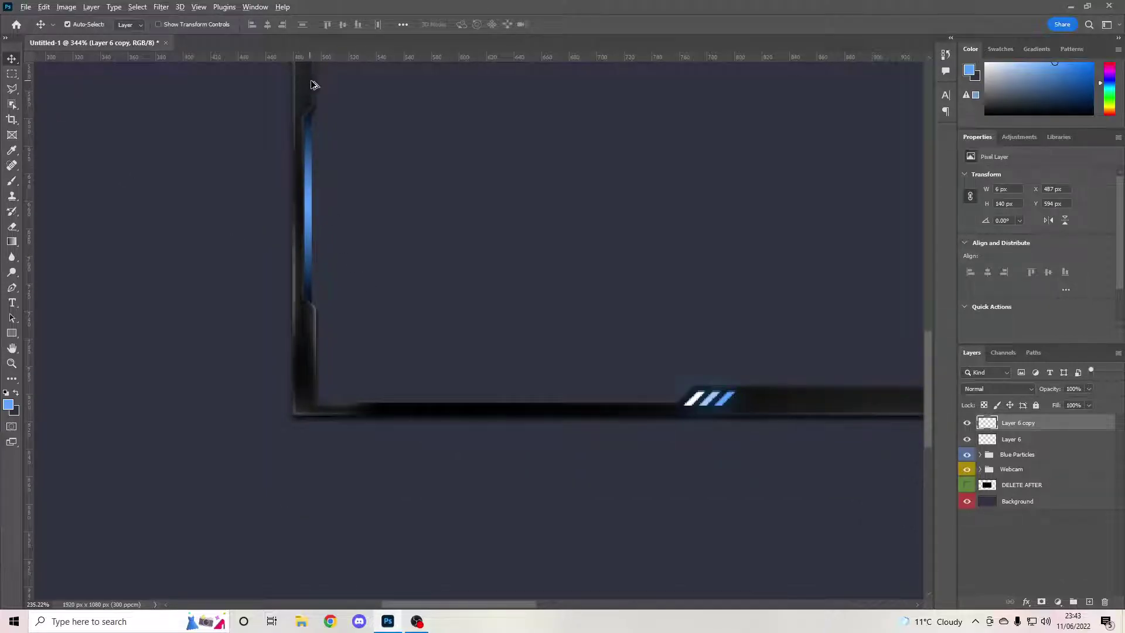
scroll(313, 90, "up", 5)
scroll(311, 95, "up", 3)
scroll(305, 164, "down", 15)
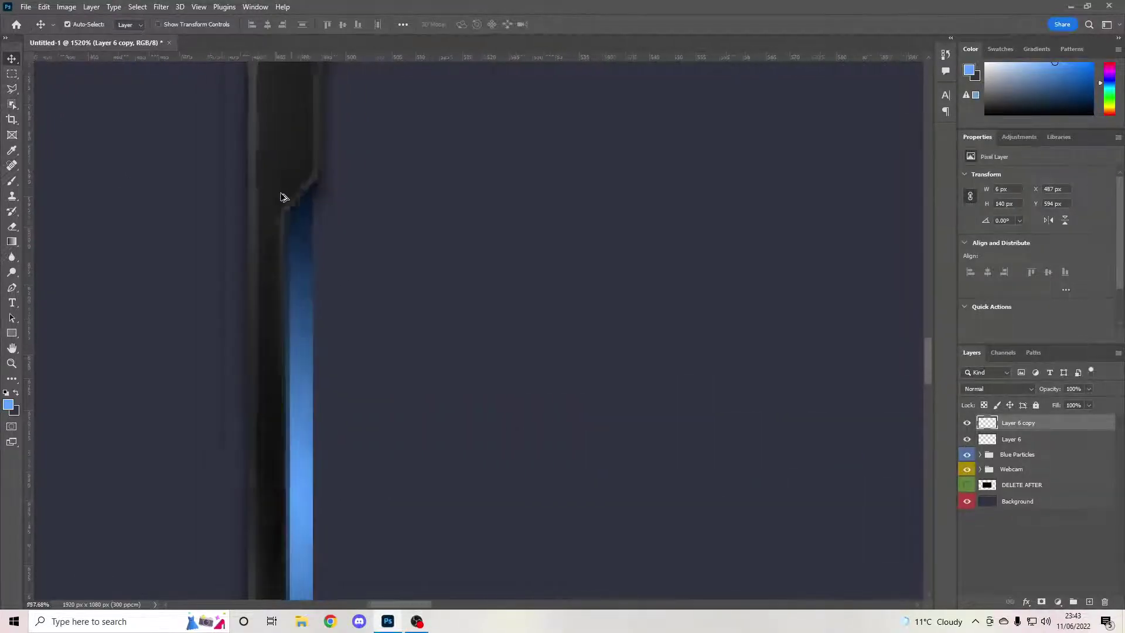
Check both blue bars against the whole frame and show the DELETE AFTER layer again
scroll(413, 257, "up", 2)
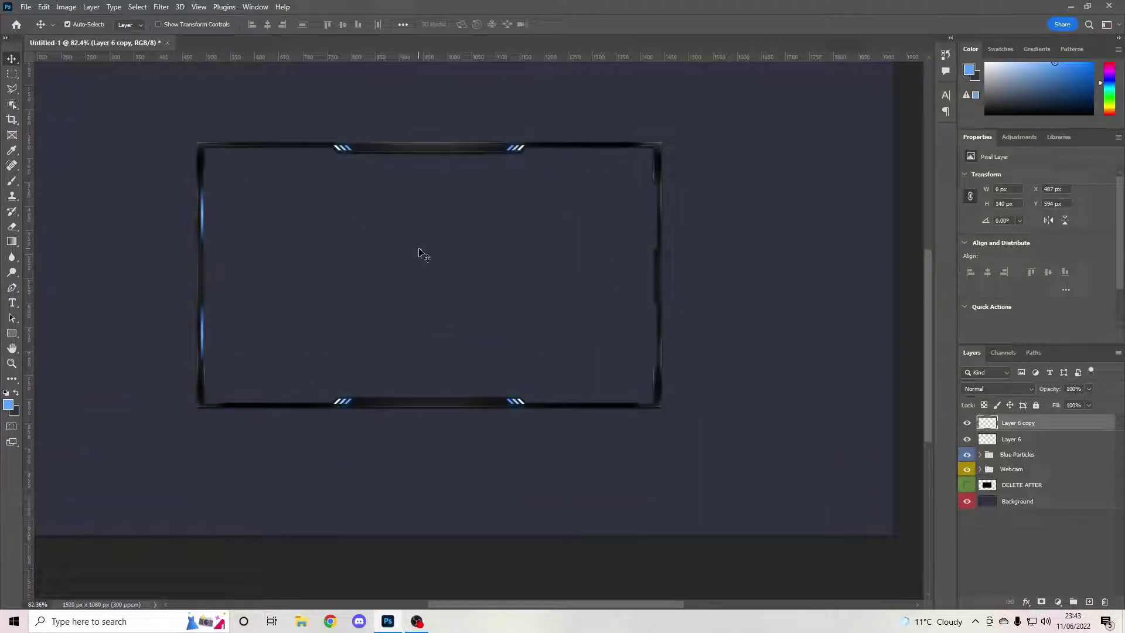
scroll(417, 252, "down", 3)
scroll(403, 262, "up", 3)
left_click(967, 485)
scroll(400, 259, "up", 1)
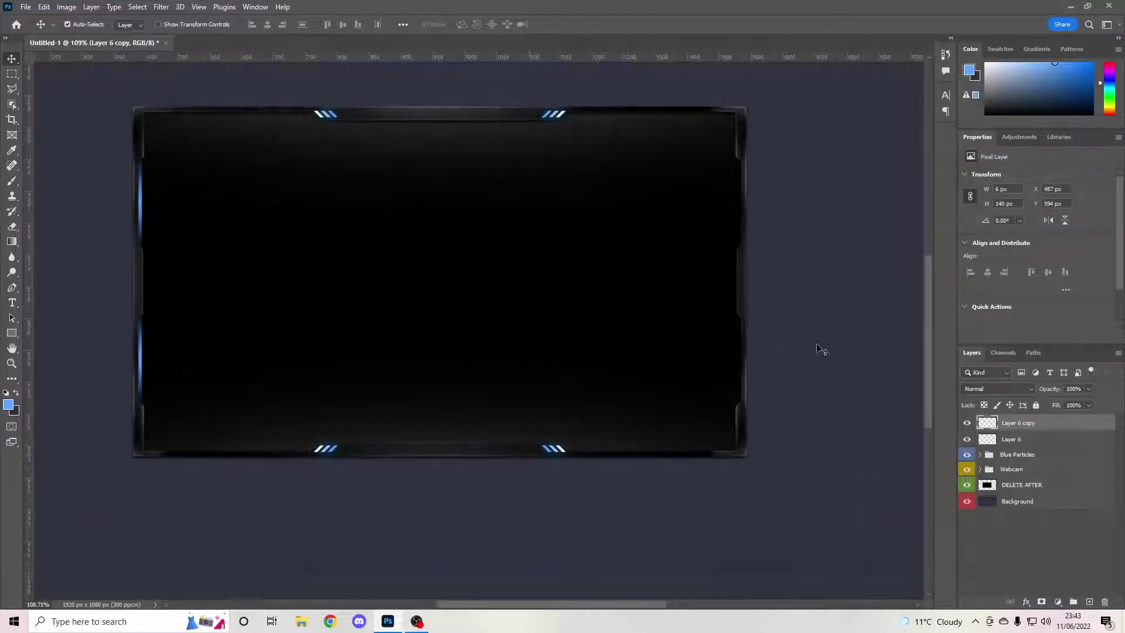
Group Layer 6 and Layer 6 copy and name the group "Blue centres"
left_click(1037, 441, "shift")
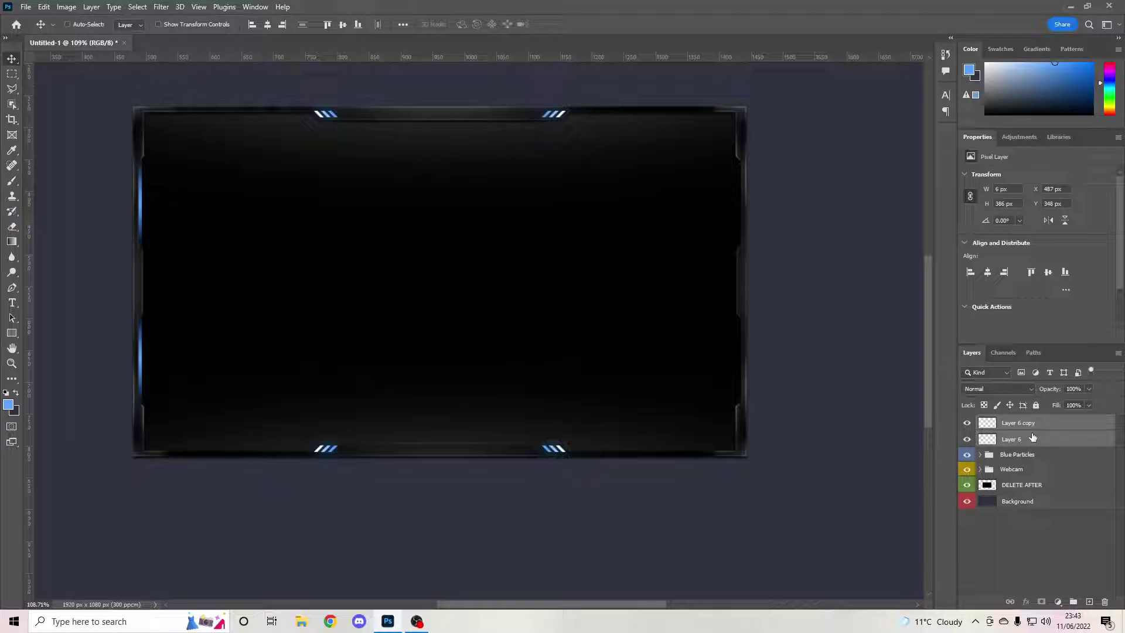
key("ctrl+g")
double_click(1012, 422)
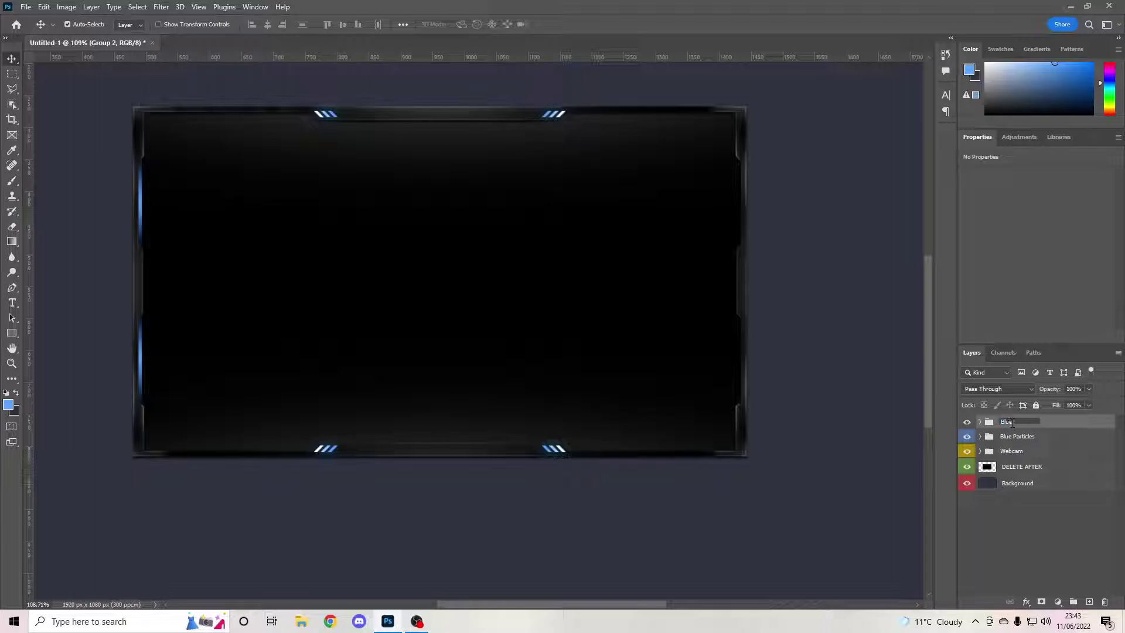
type("Blue centres")
key("Return")
Duplicate the Blue centres group, flip the copy horizontally and move it to the frame's right-side recesses, centred at X 1430 px
key("ctrl+j")
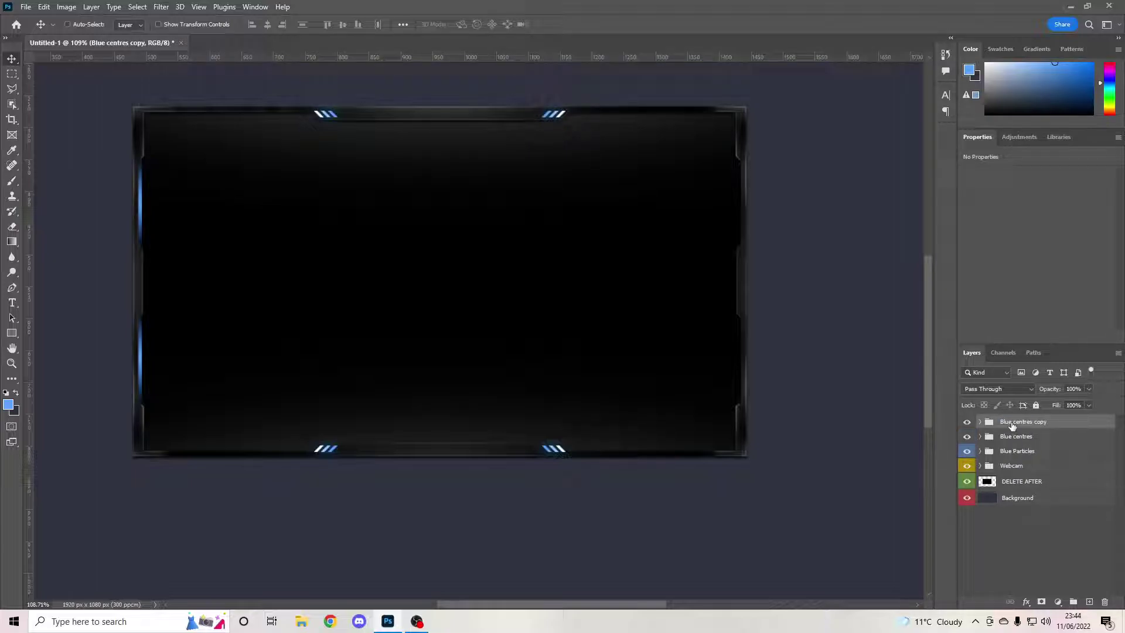
key("ctrl+t")
left_click(45, 7)
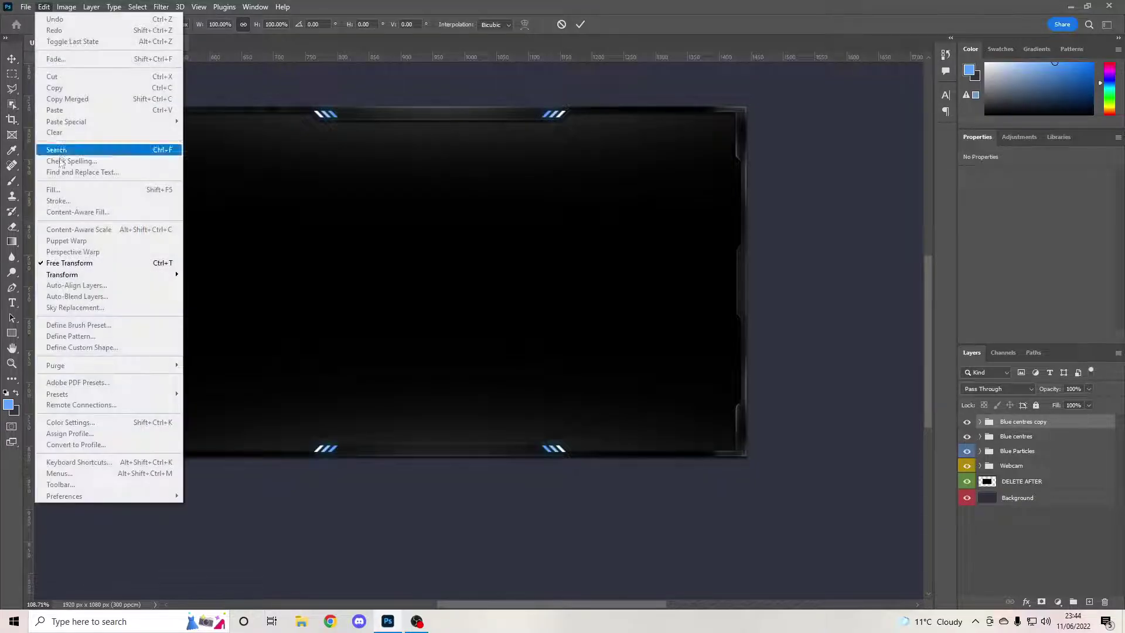
mouse_move(66, 275)
left_click(240, 492)
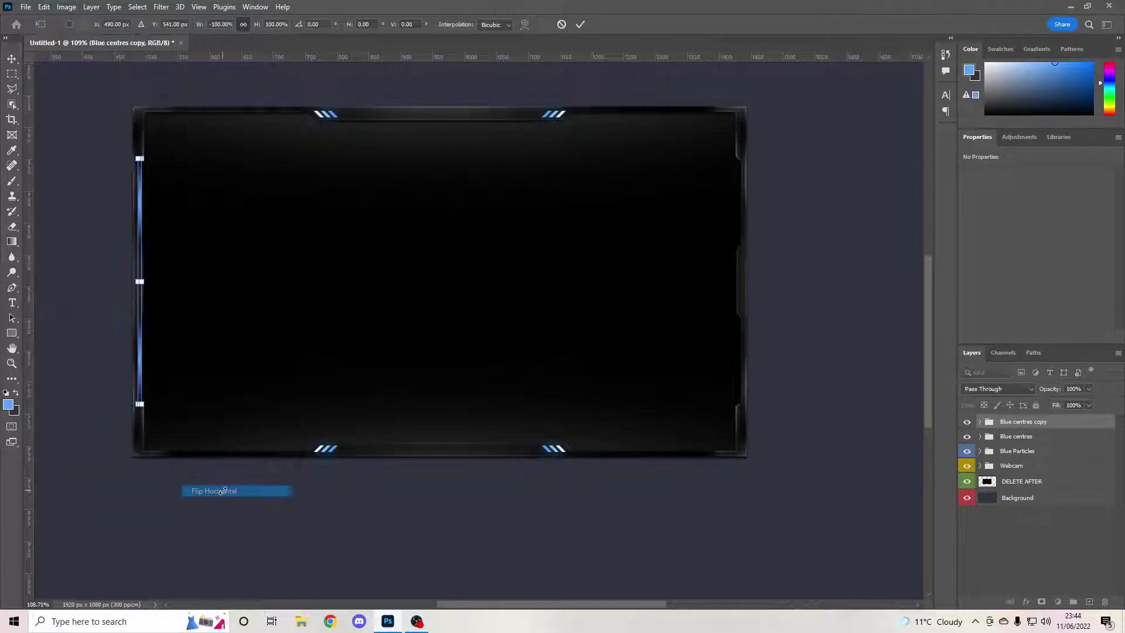
left_click_drag(140, 238, 738, 237)
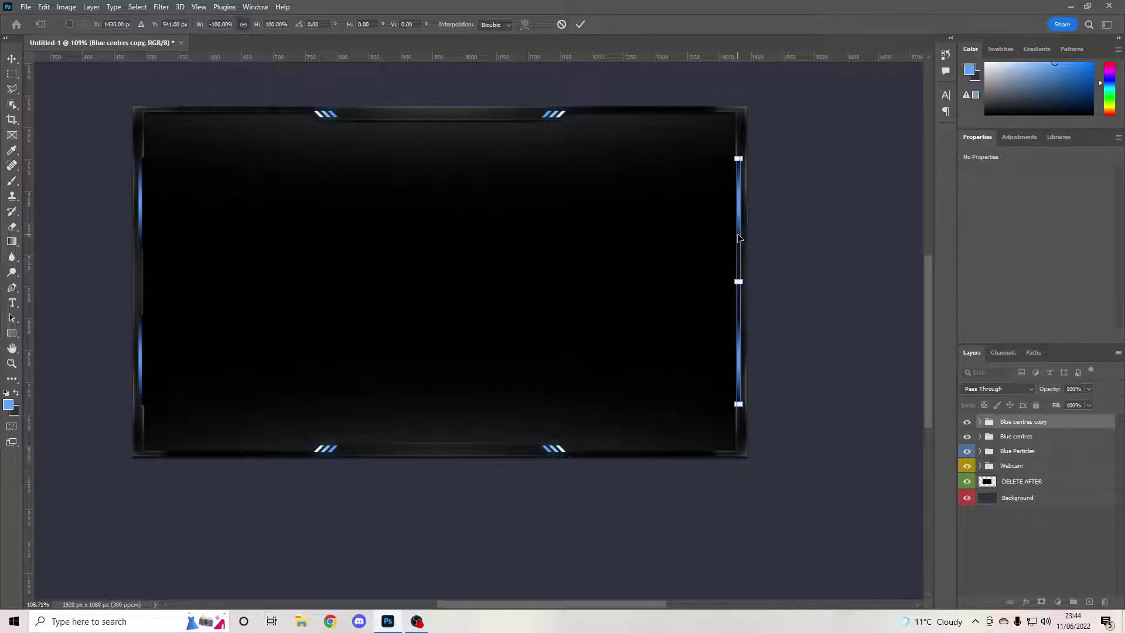
left_click(579, 24)
Hide the DELETE AFTER layer and check how the copied bars fit the frame's right-side recesses
scroll(791, 216, "up", 5)
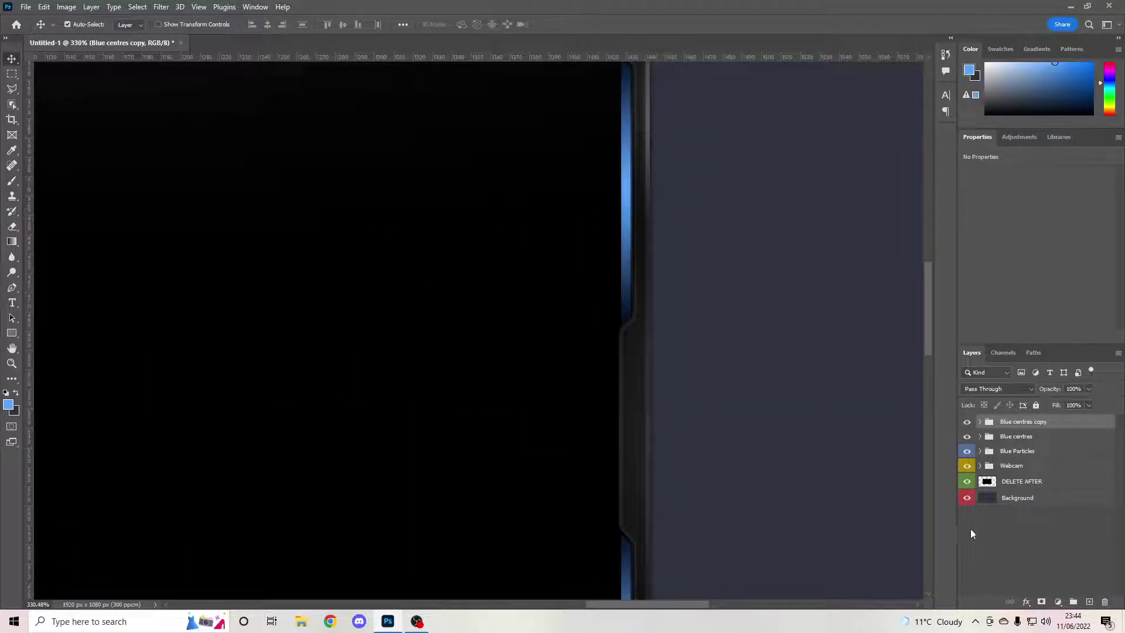
left_click(967, 481)
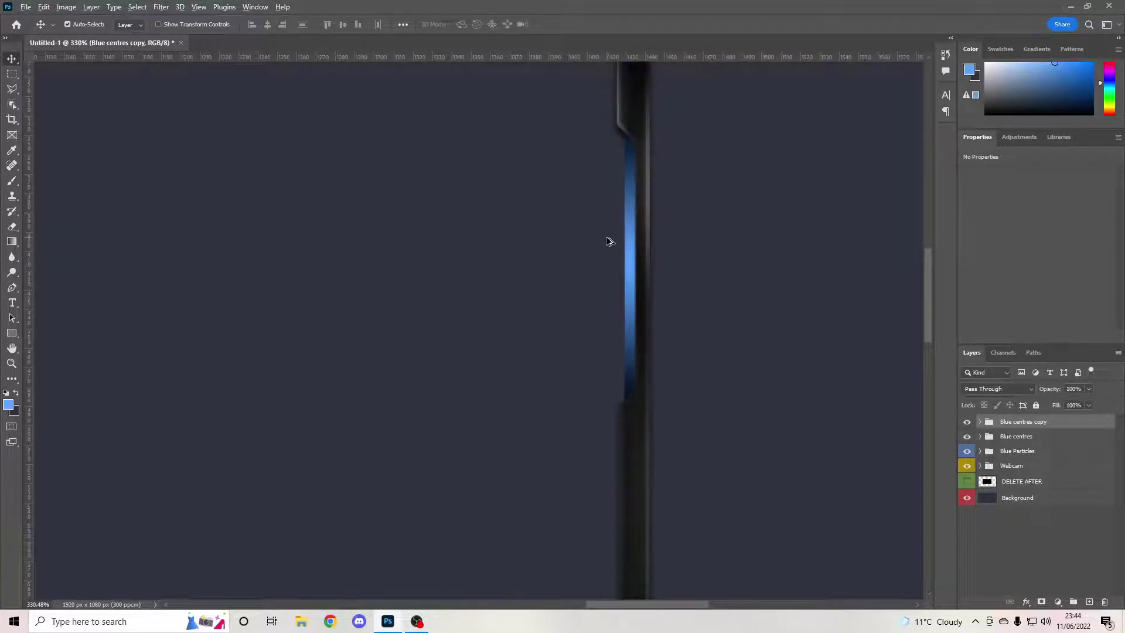
scroll(679, 246, "down", 10)
scroll(593, 259, "up", 3)
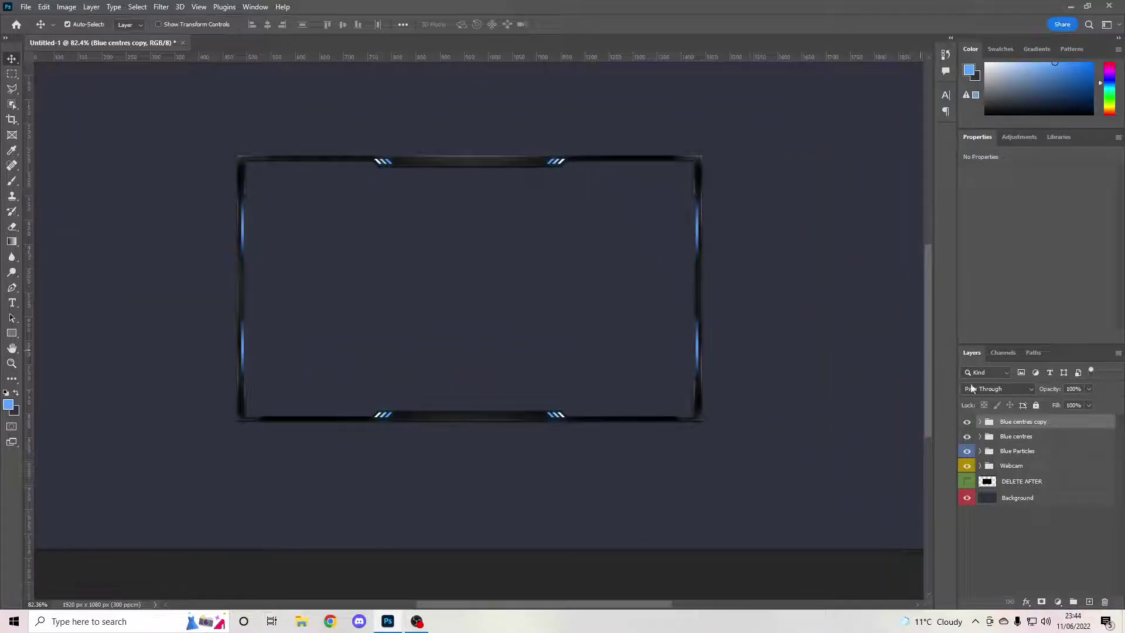
Check both blue bar groups' centring against the guides and merge Blue centres and Blue centres copy into one layer
left_click(1026, 436, "ctrl")
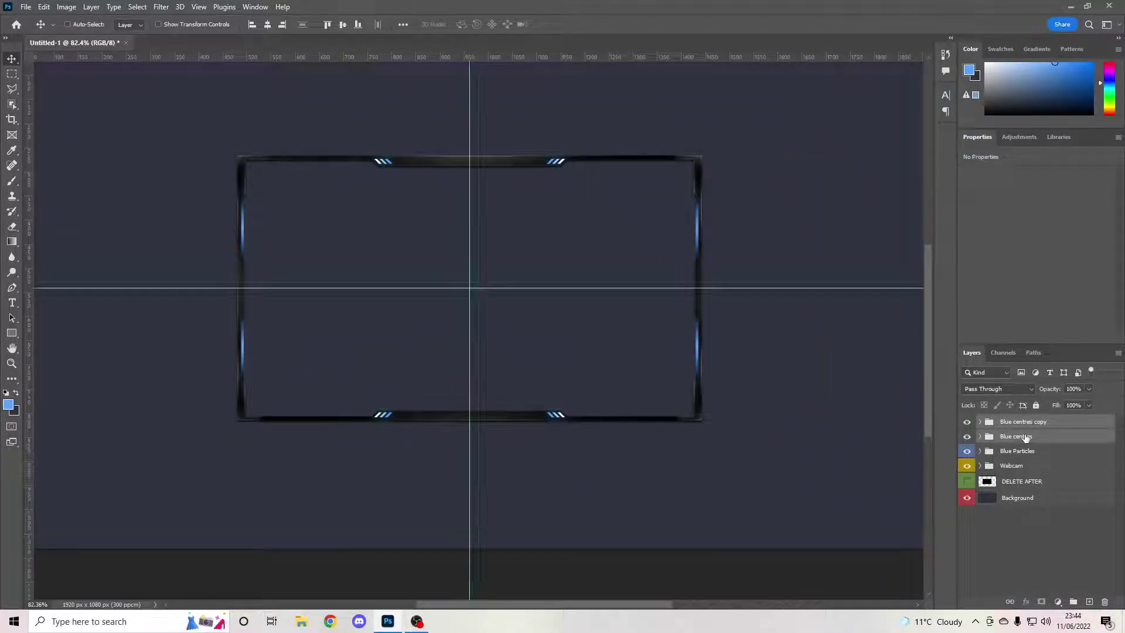
key("ctrl+semicolon")
key("ctrl+t")
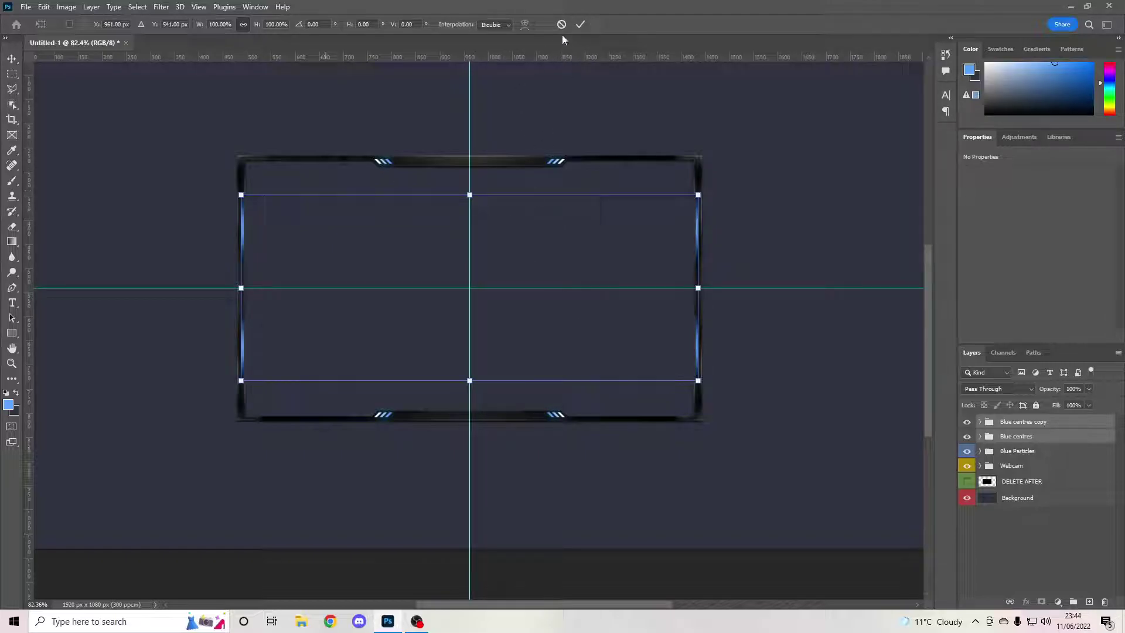
left_click(579, 25)
right_click(1040, 426)
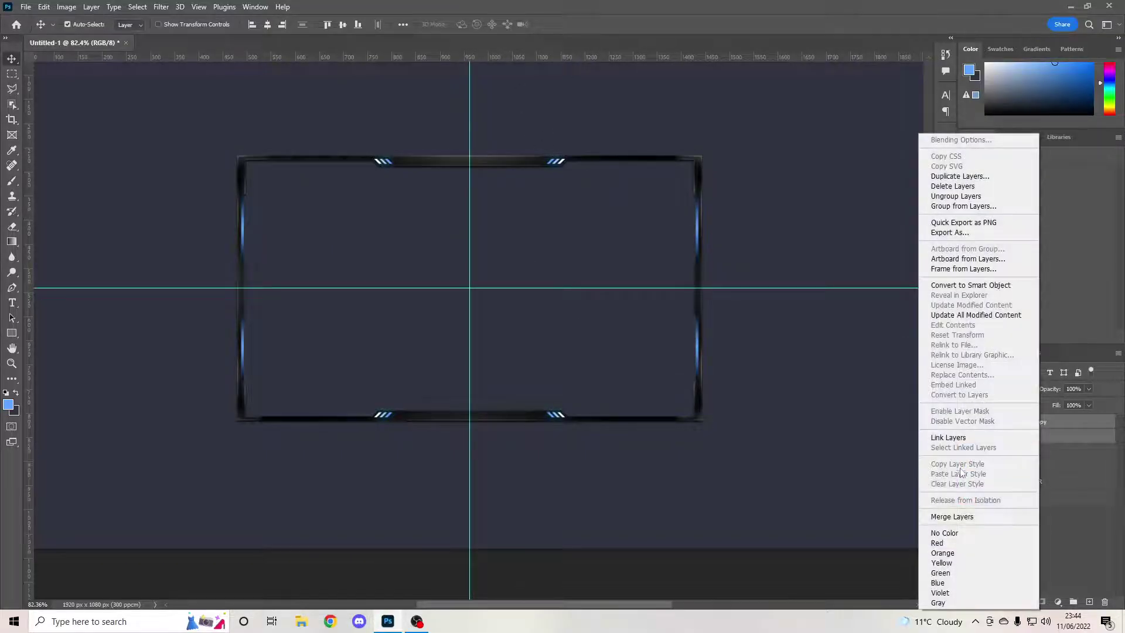
left_click(955, 518)
key("ctrl+semicolon")
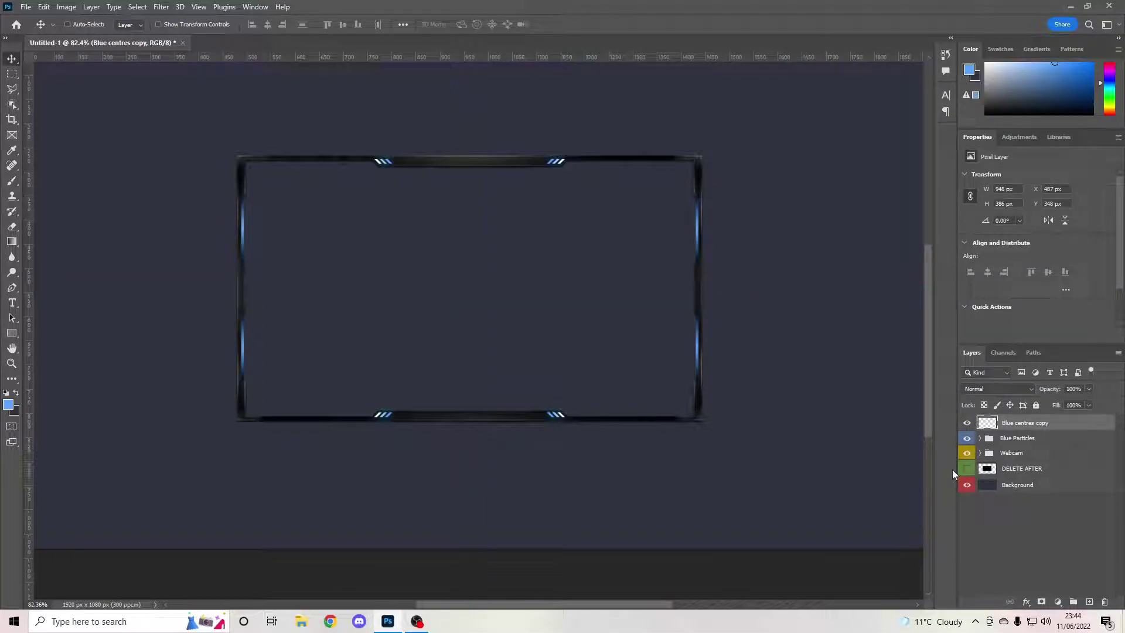
Show the DELETE AFTER layer again and examine the blue bars up close and across the whole frame
left_click(967, 468)
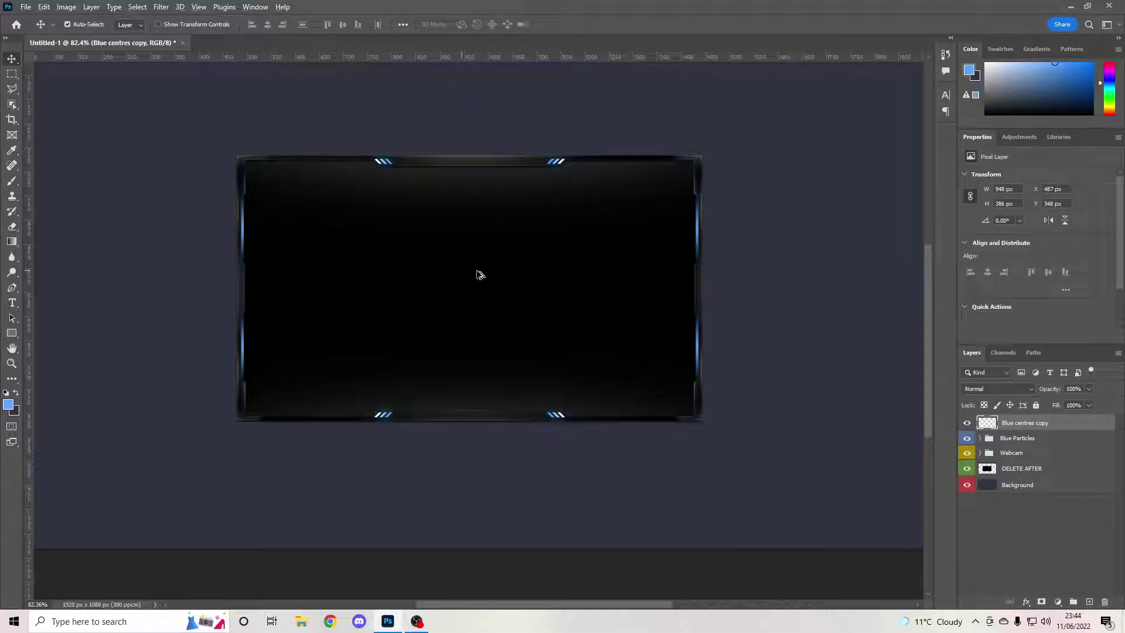
scroll(483, 263, "up", 2)
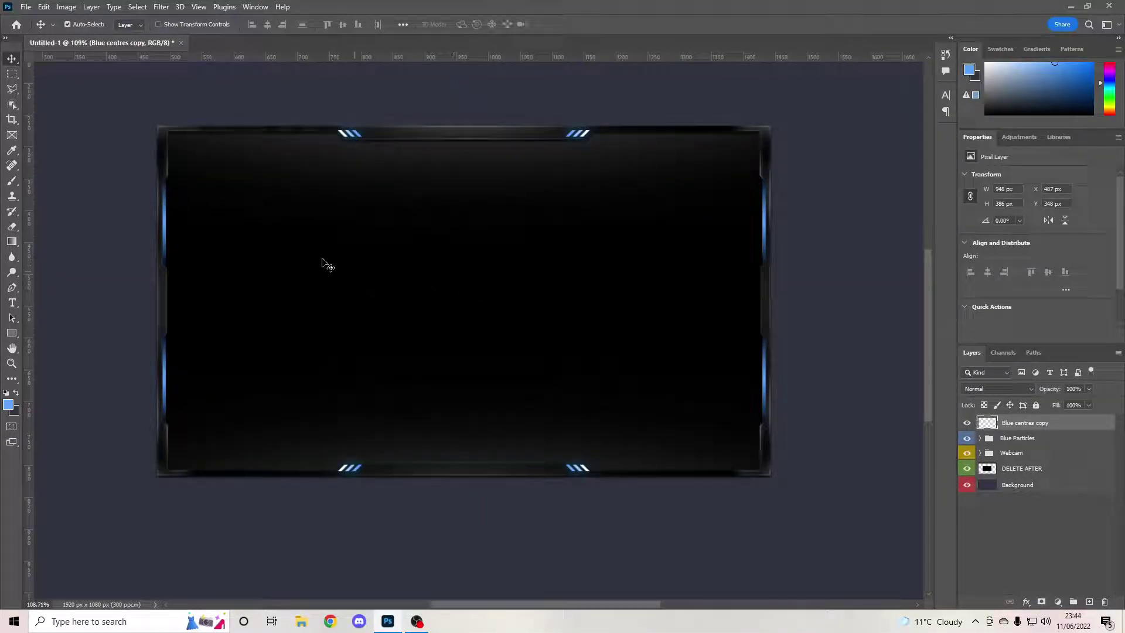
scroll(148, 130, "up", 3)
scroll(148, 130, "up", 1)
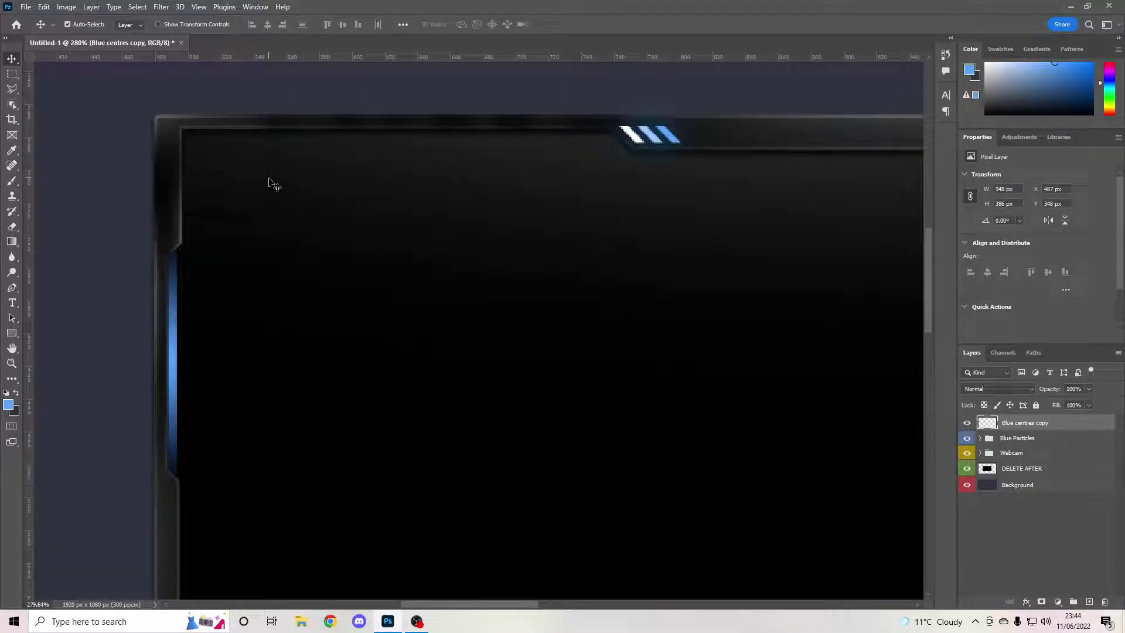
scroll(240, 178, "down", 4)
scroll(449, 234, "down", 1)
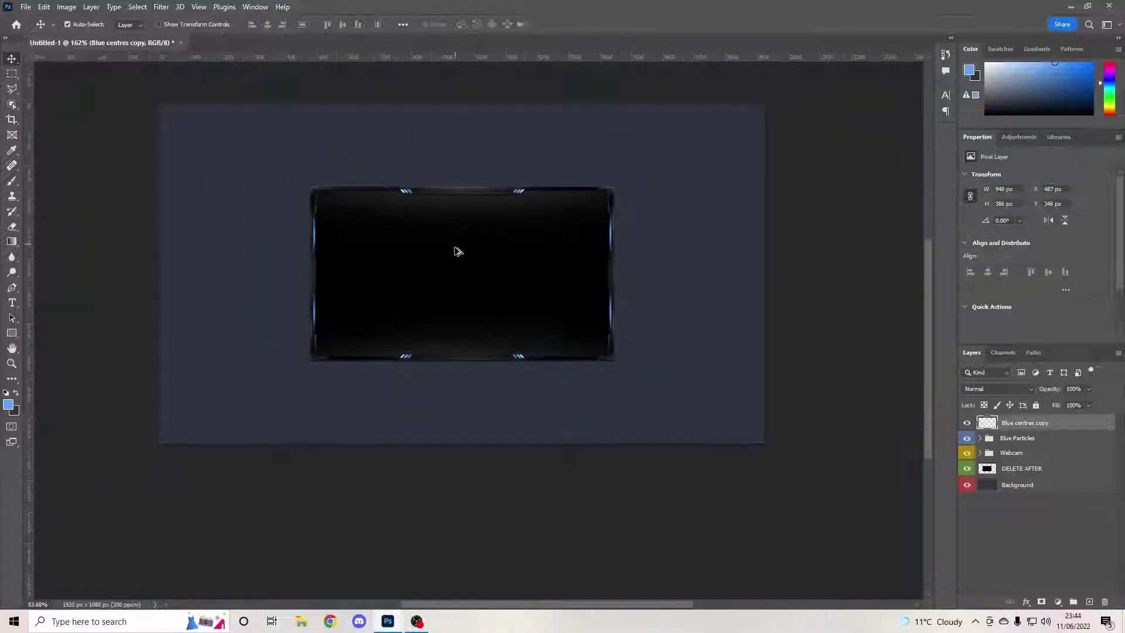
scroll(480, 251, "up", 4)
scroll(476, 413, "down", 3)
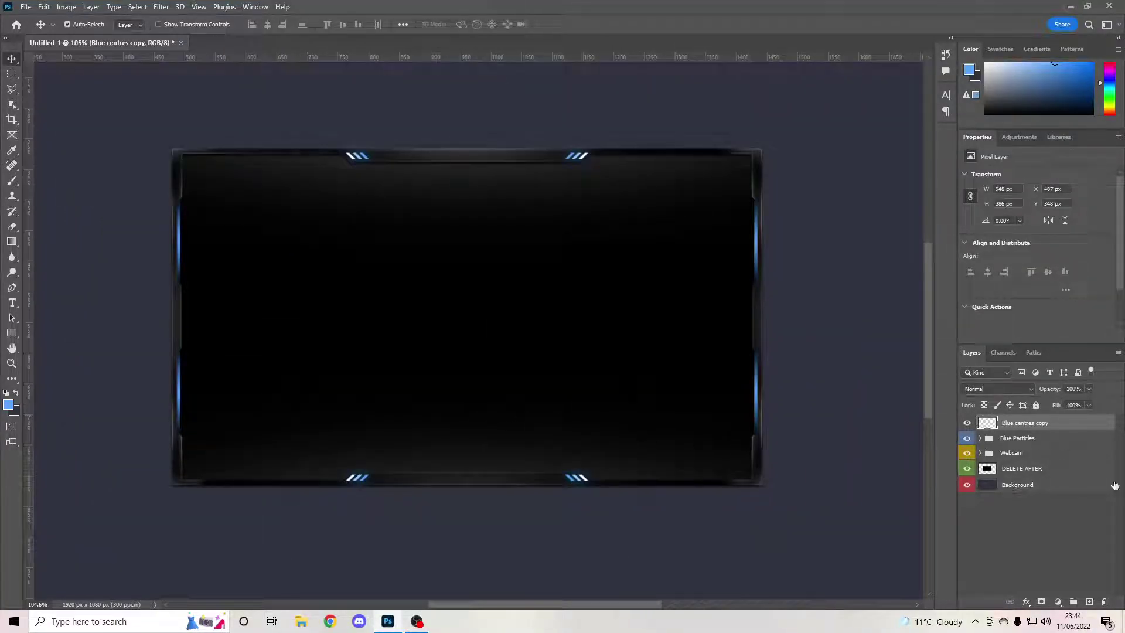
Add a new layer and outline a slant-ended half tab, about 162 × 46 px, left of the centre guide on the frame's bottom edge
left_click(1089, 601)
left_click(12, 88)
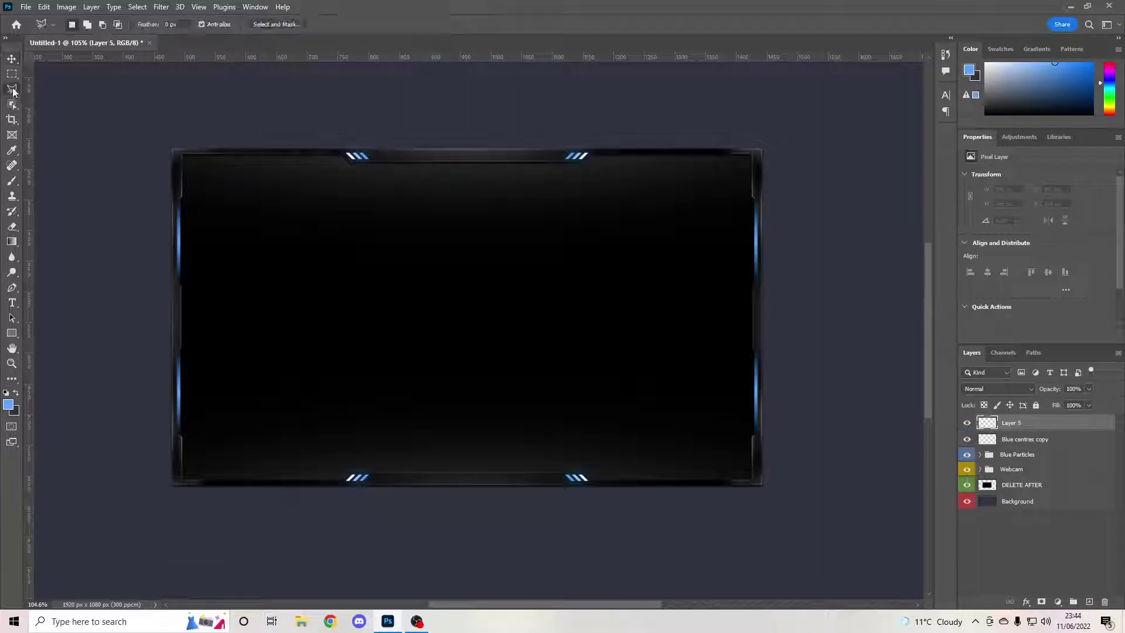
key("ctrl+semicolon")
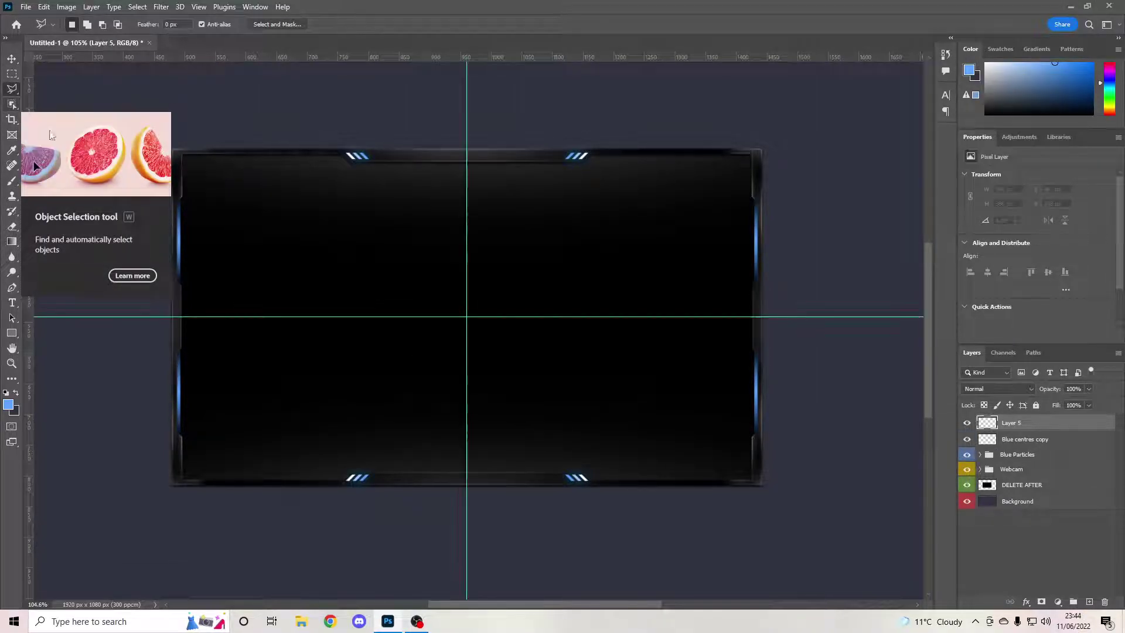
left_click(467, 458)
left_click(396, 458)
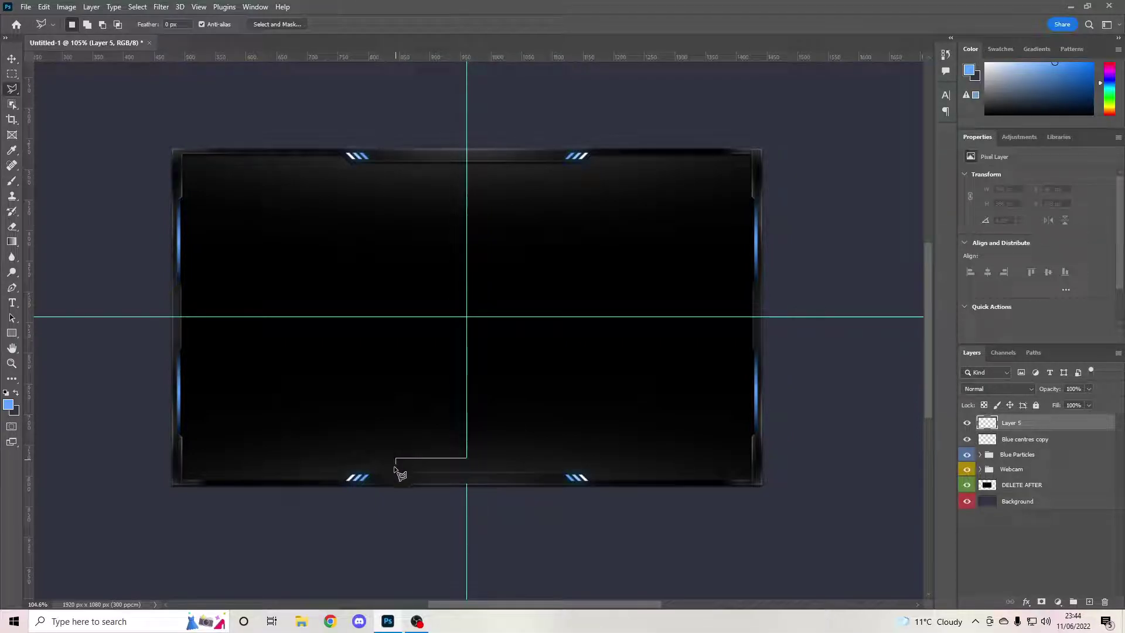
left_click(369, 485)
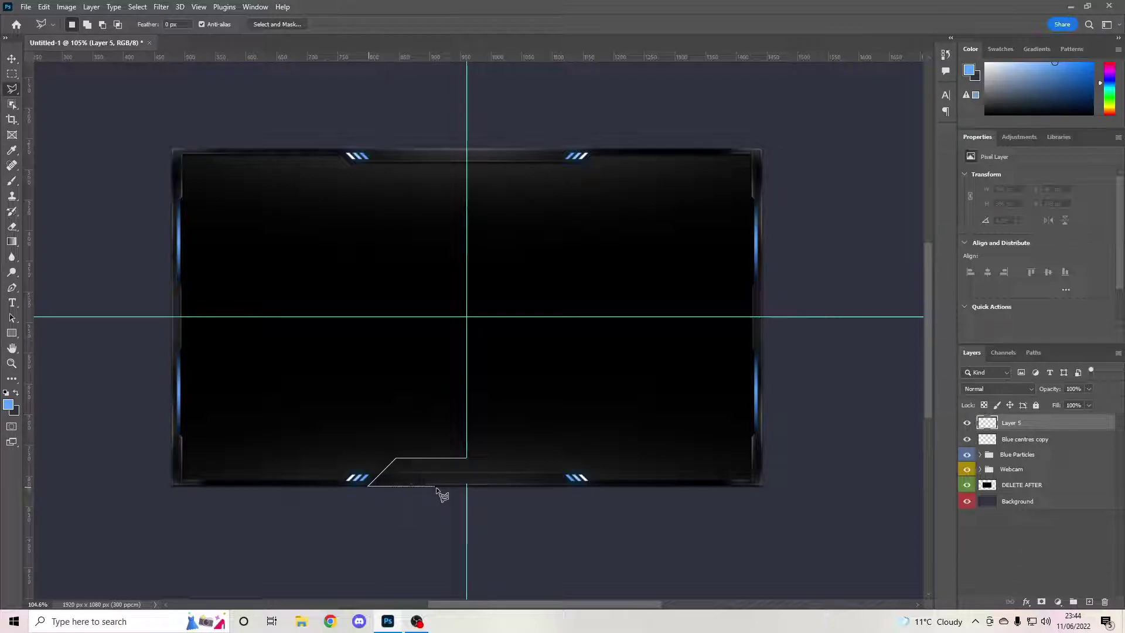
double_click(466, 486)
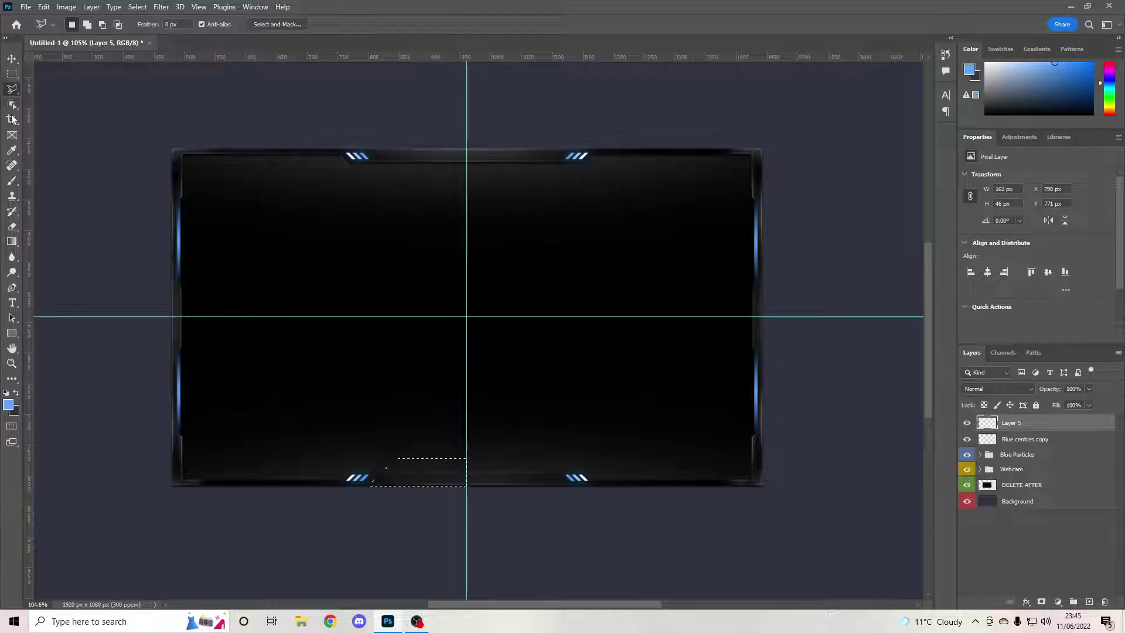
Fill the half-tab selection with dark grey #1d1d1d and deselect it
right_click(426, 469)
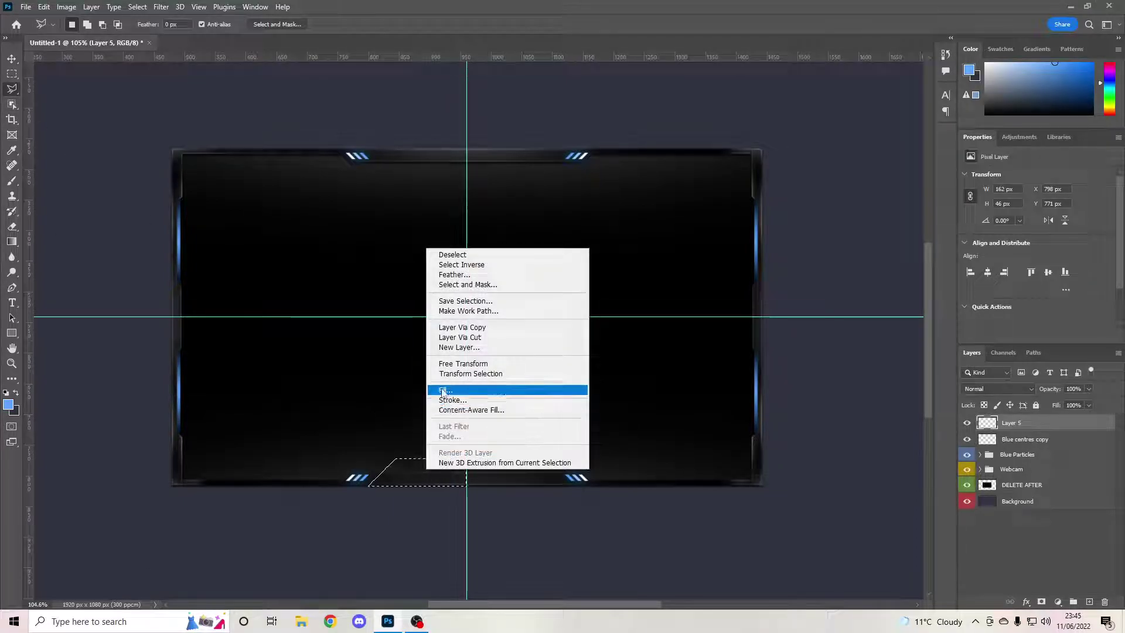
left_click(446, 389)
left_click(565, 156)
left_click(531, 188)
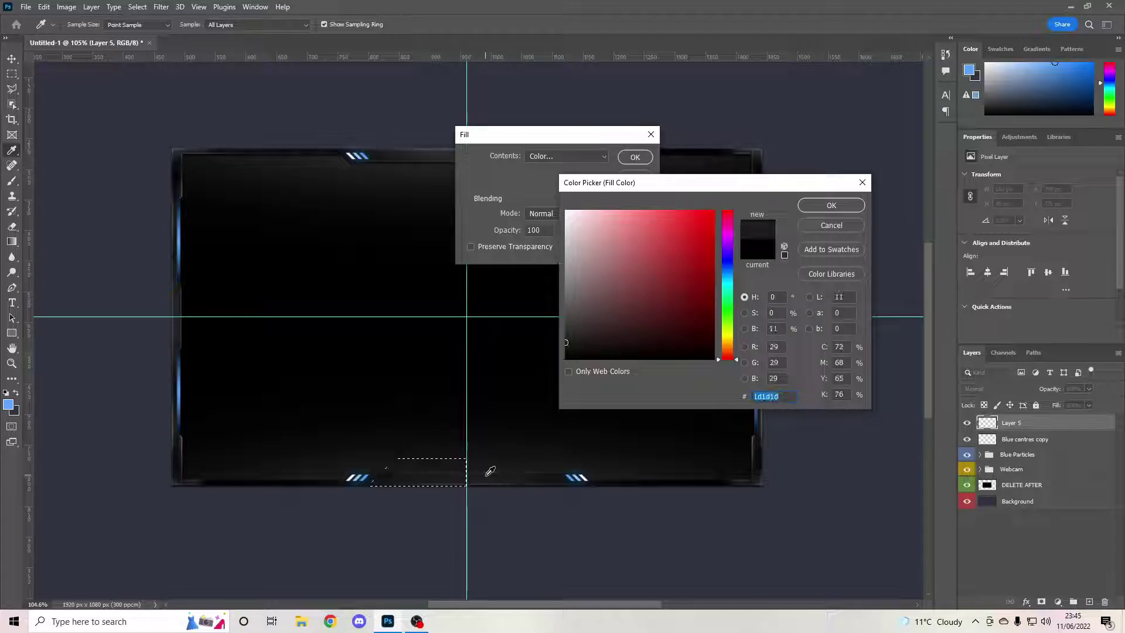
left_click(831, 205)
key("Return")
key("l")
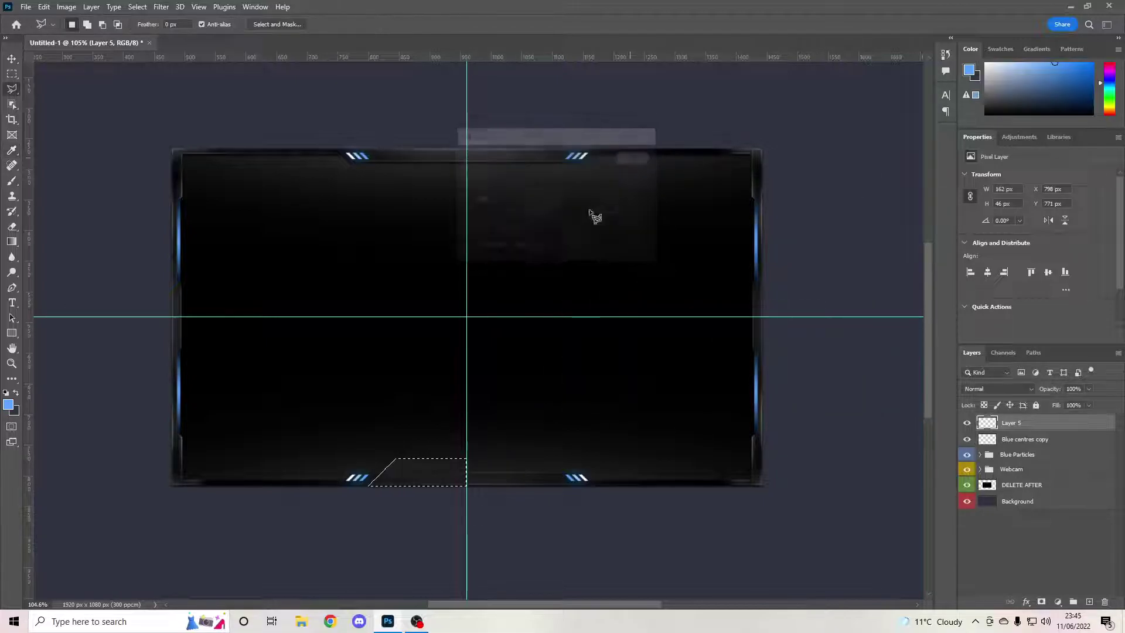
key("ctrl+d")
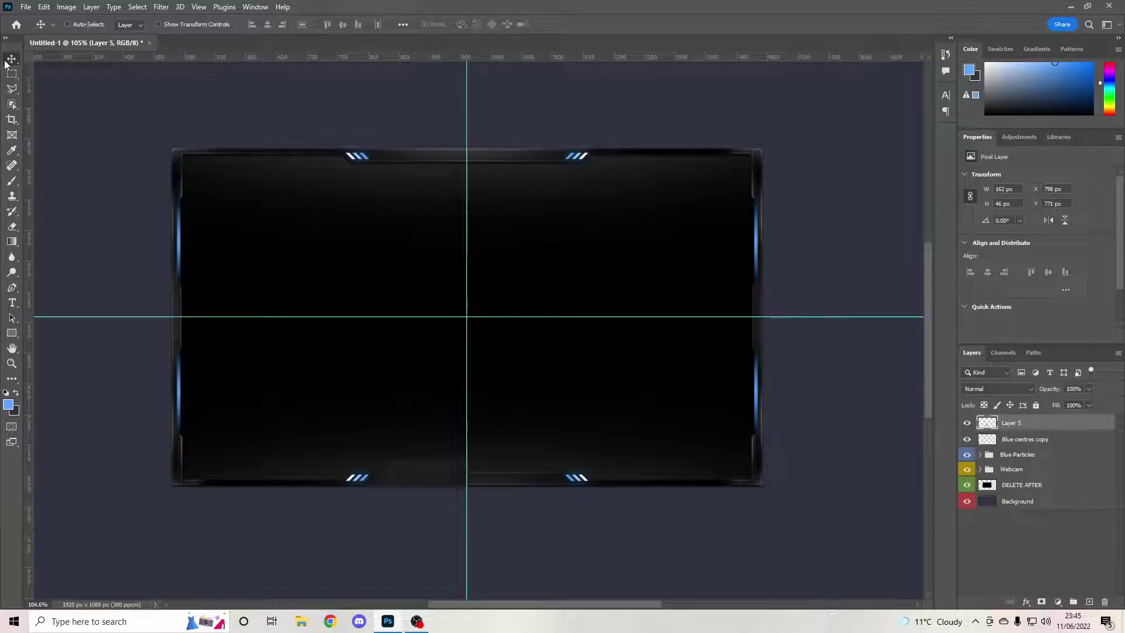
Nudge the grey half tab 1 px to the right so its straight edge meets the vertical centre guide
key("ctrl+t")
key("Right")
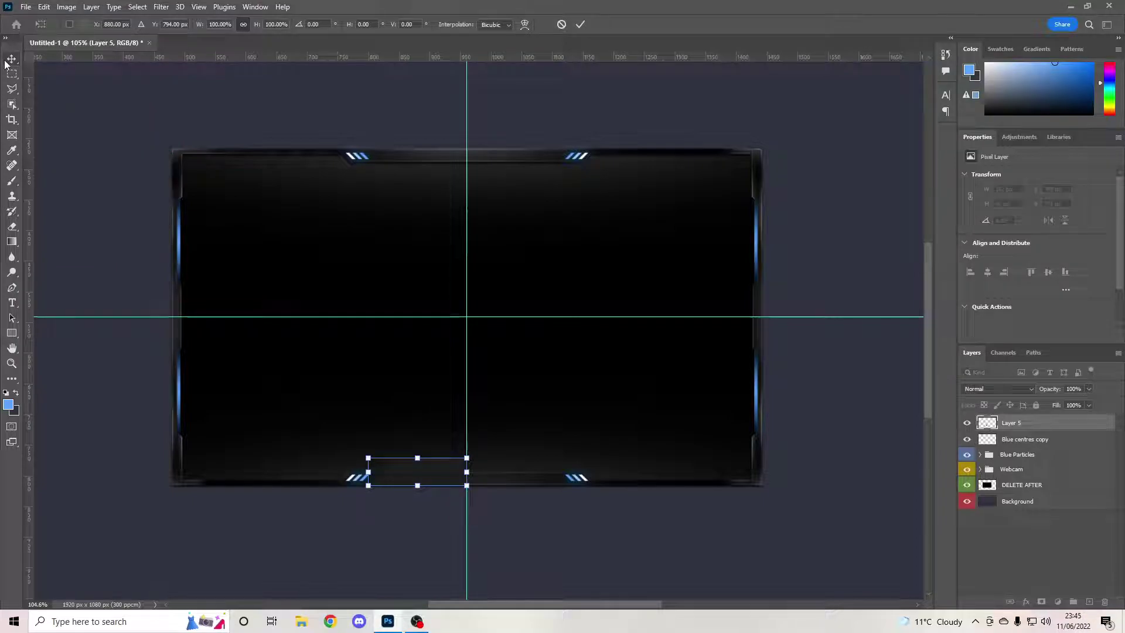
left_click(575, 24)
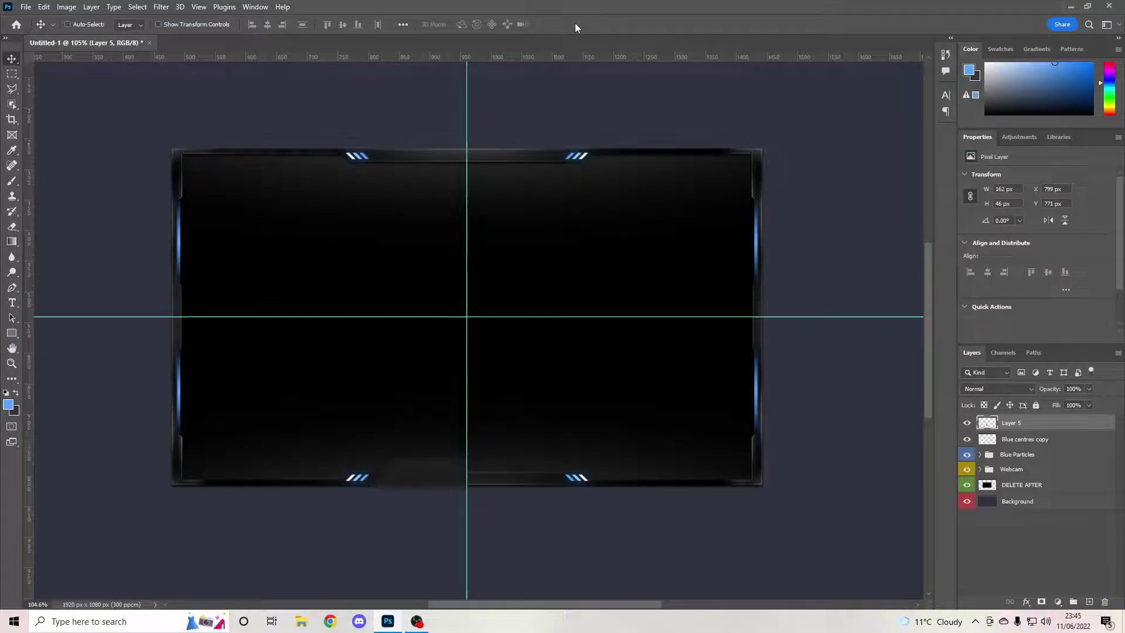
Duplicate the half tab, flip the copy horizontally and place it against the centre guide's right side, centred at X 1041 px
key("ctrl+j")
key("ctrl+t")
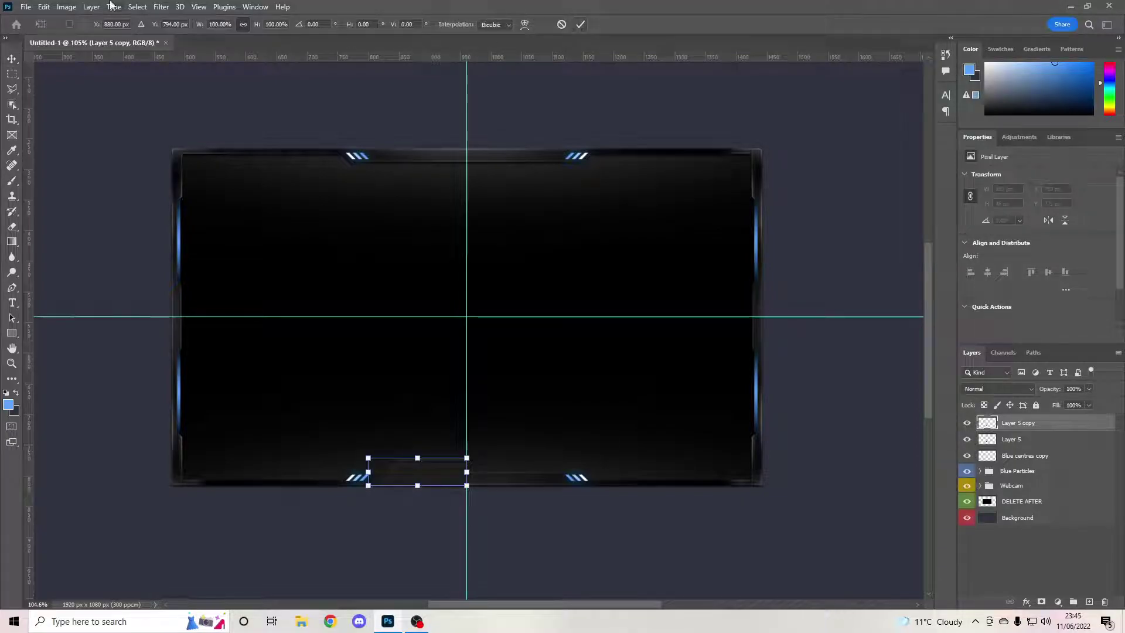
left_click(44, 7)
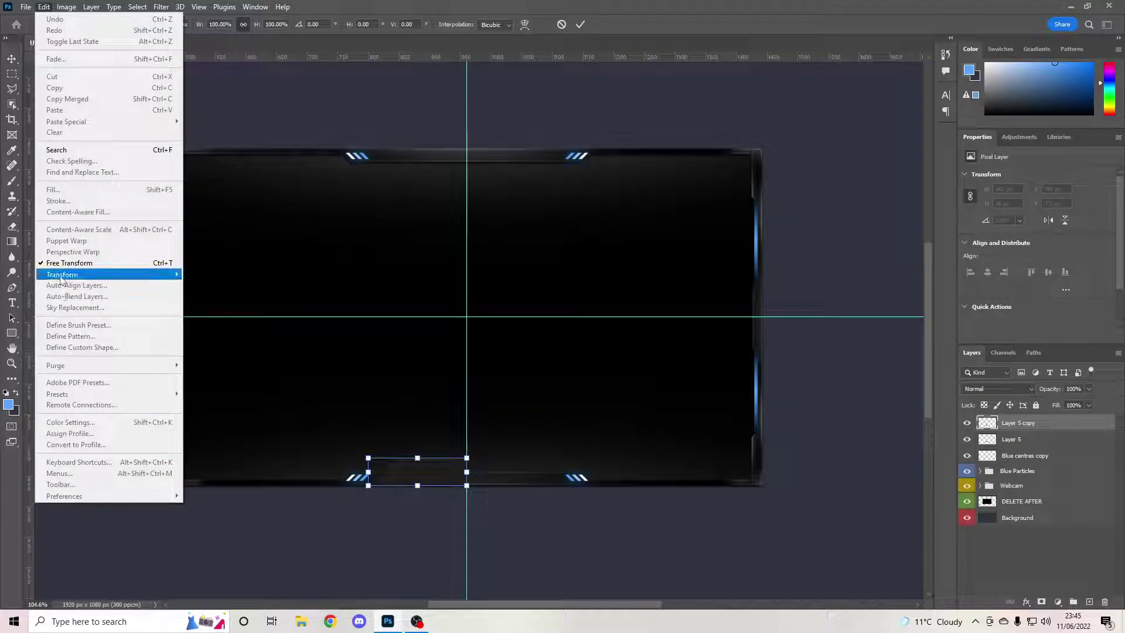
mouse_move(88, 274)
left_click(243, 491)
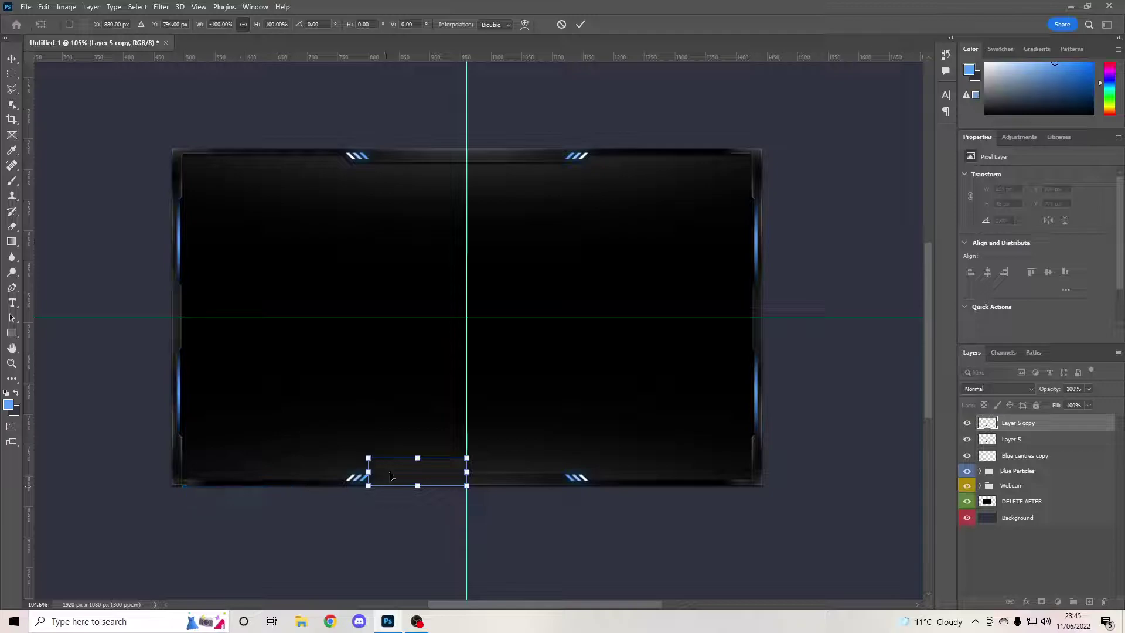
left_click_drag(392, 475, 492, 474)
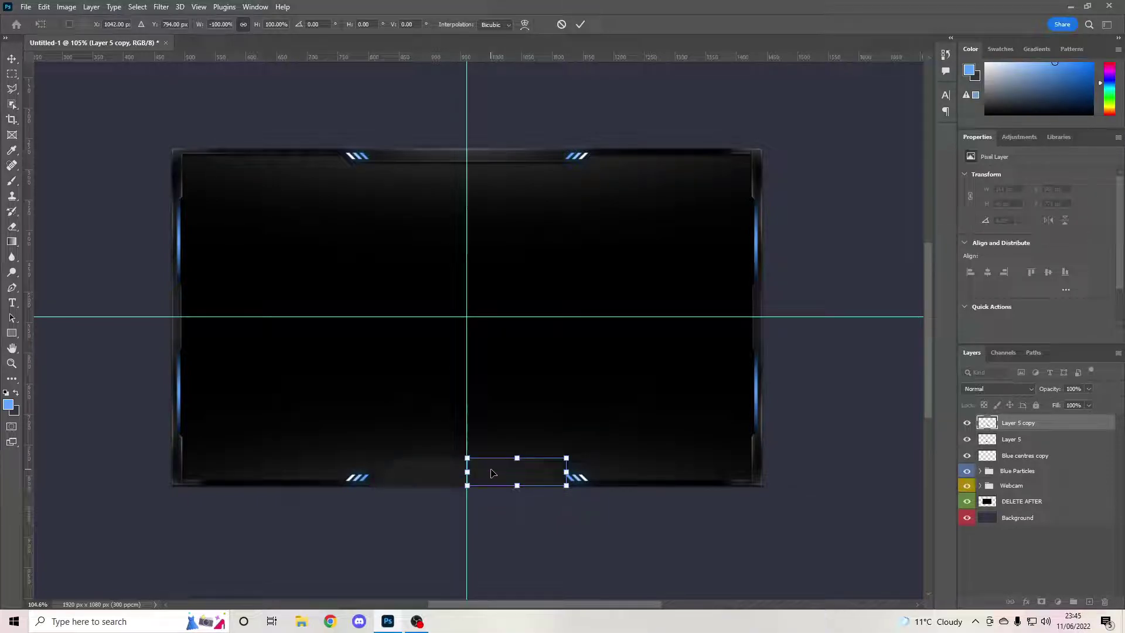
key("Left")
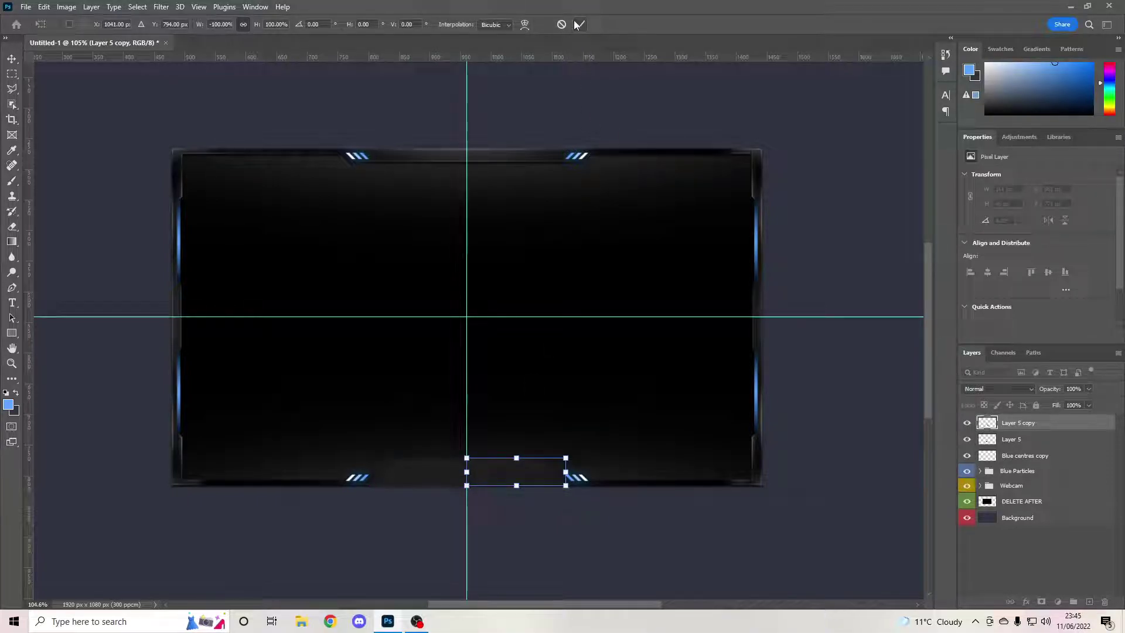
left_click(580, 24)
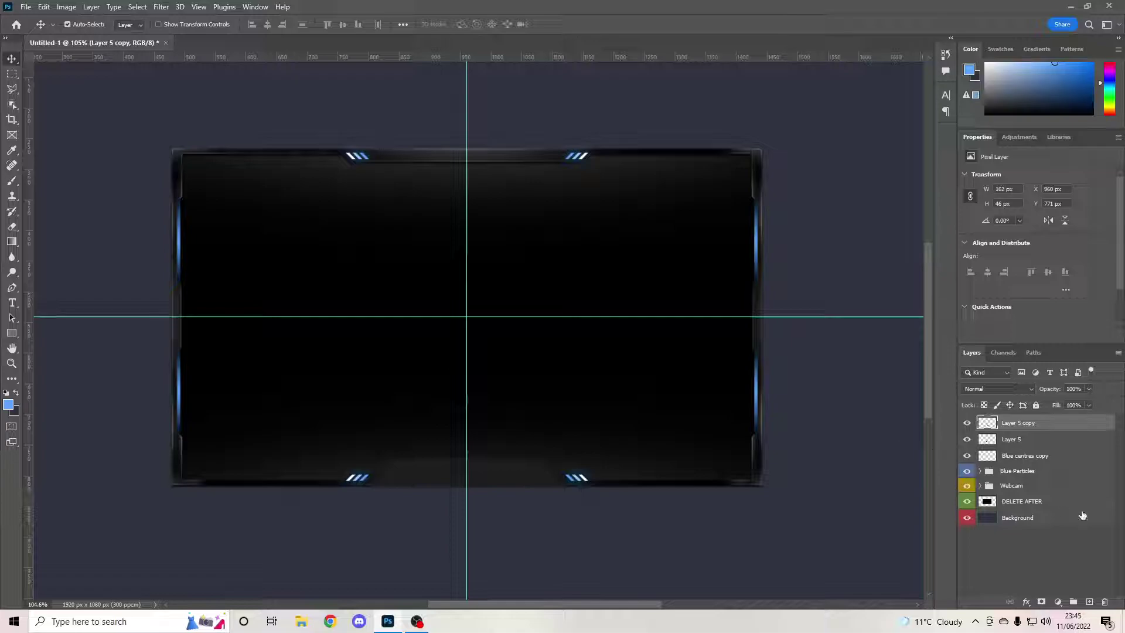
Merge the two half-tab layers into one layer and rename it "Base"
left_click(1035, 439, "shift")
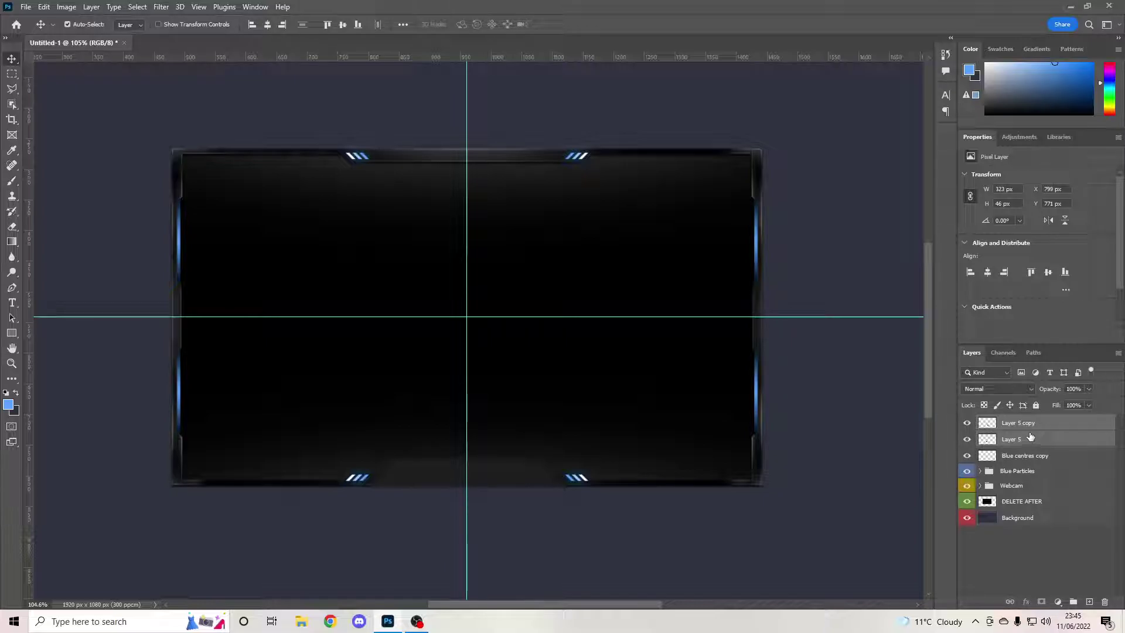
right_click(1034, 440)
left_click(1019, 457)
double_click(1022, 422)
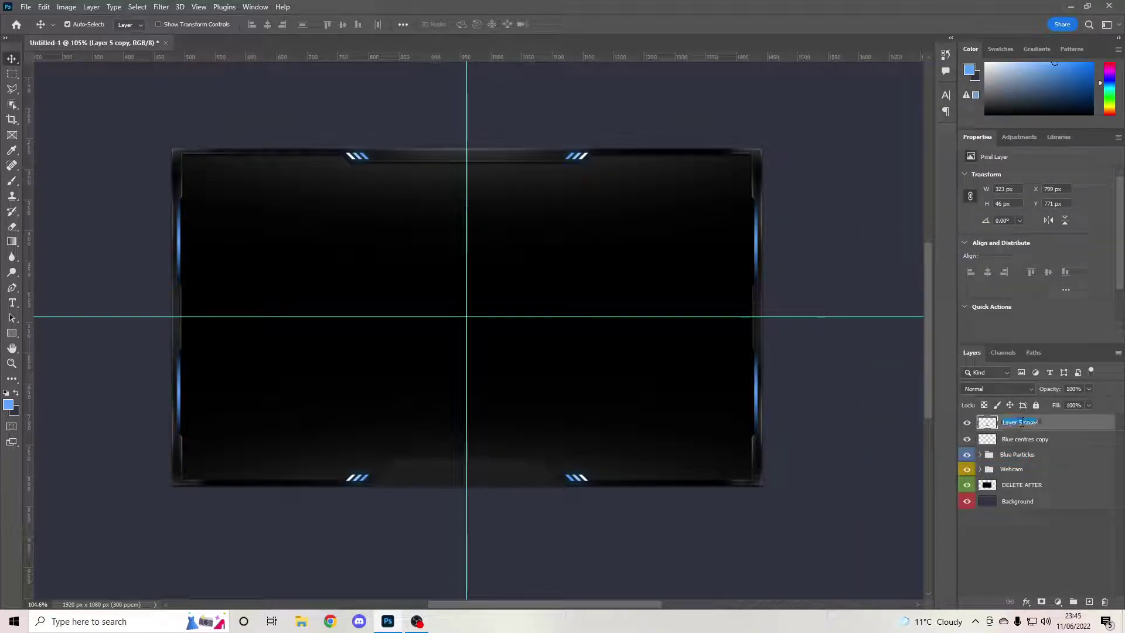
type("Basi")
key("Return")
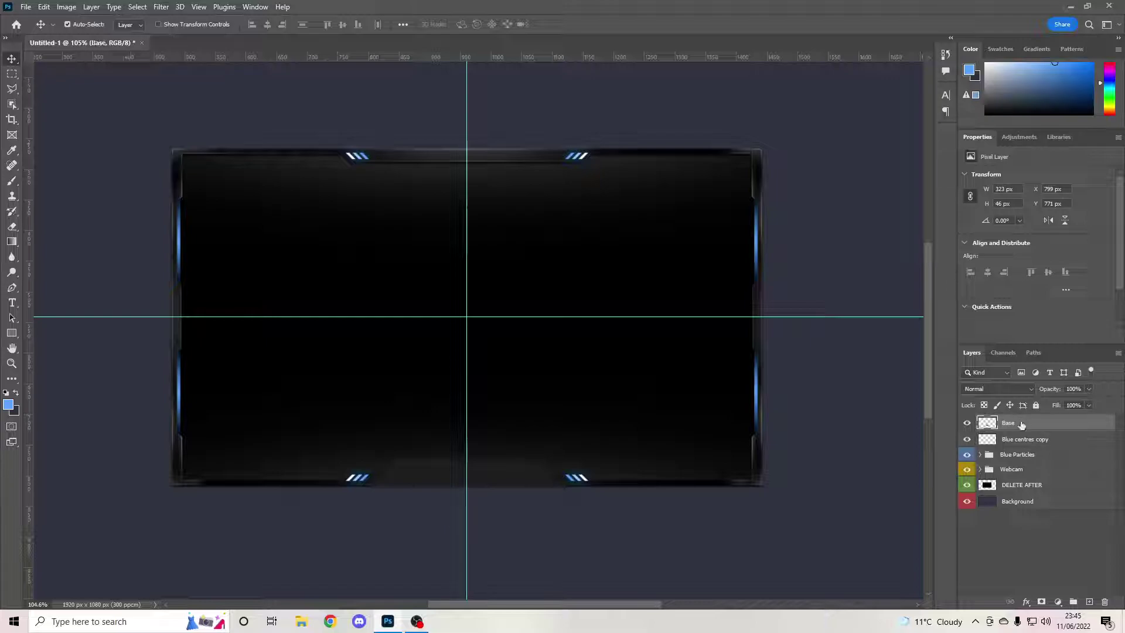
Give the Base tab a fainter 3 px white Overlay Inner Glow and an 84% Multiply Drop Shadow with 3 px distance and 4 px size
double_click(1026, 425)
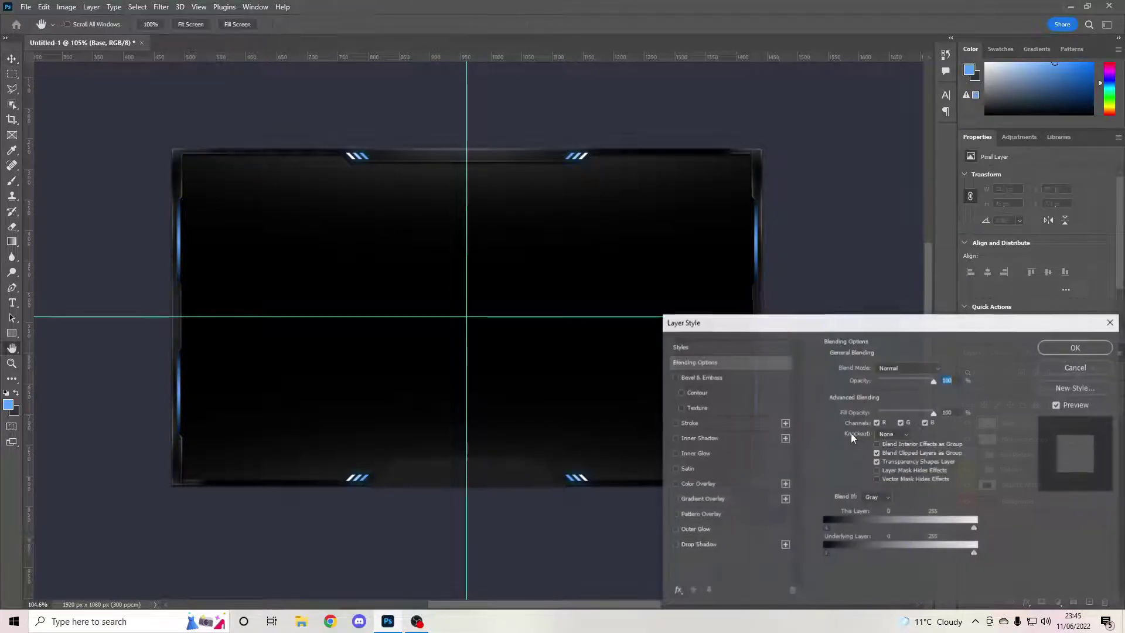
left_click(674, 454)
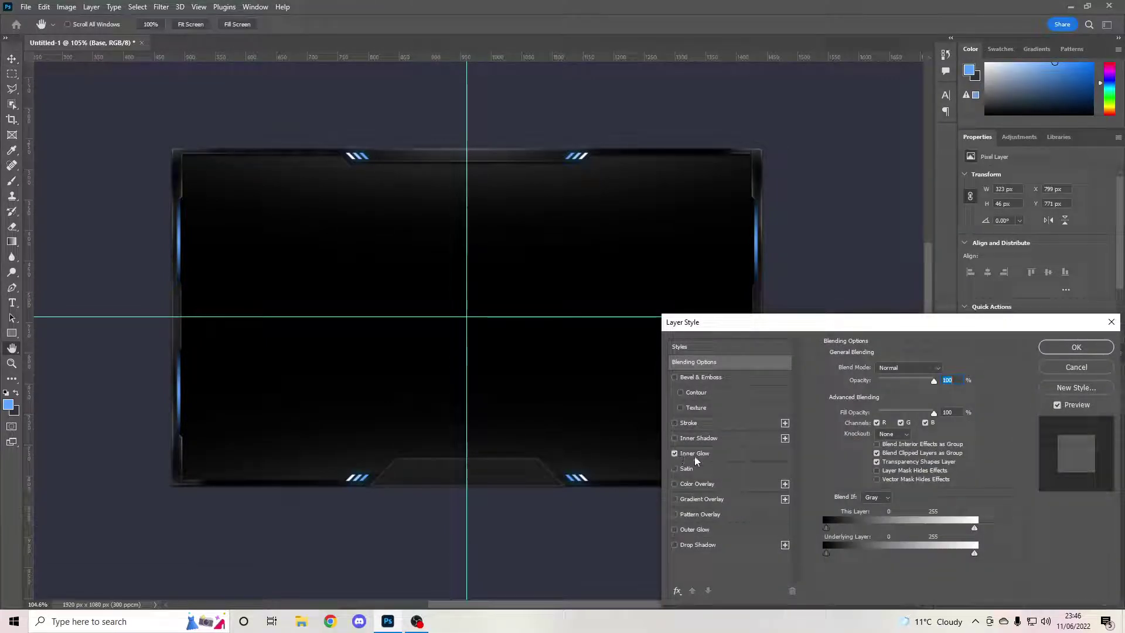
left_click(786, 453)
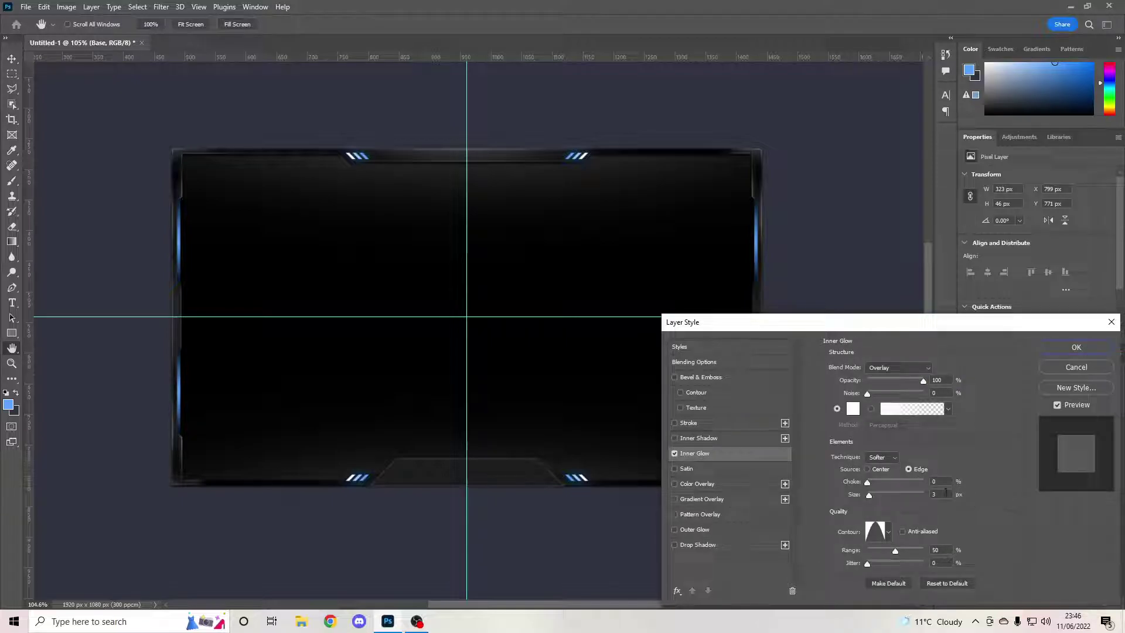
left_click(907, 380)
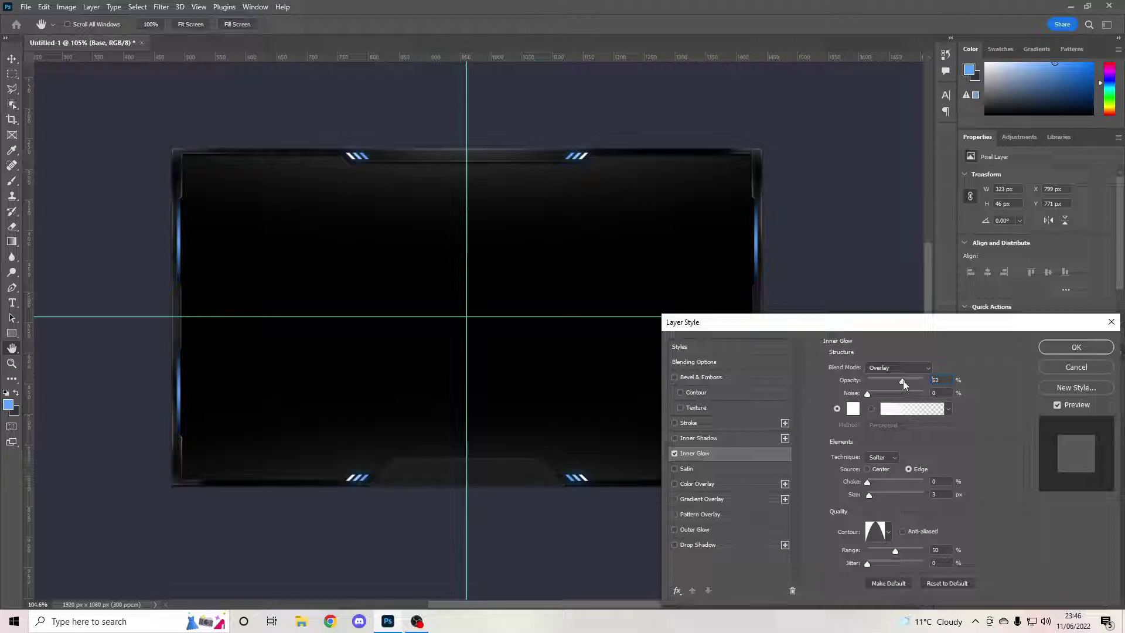
left_click_drag(904, 384, 902, 384)
left_click(690, 546)
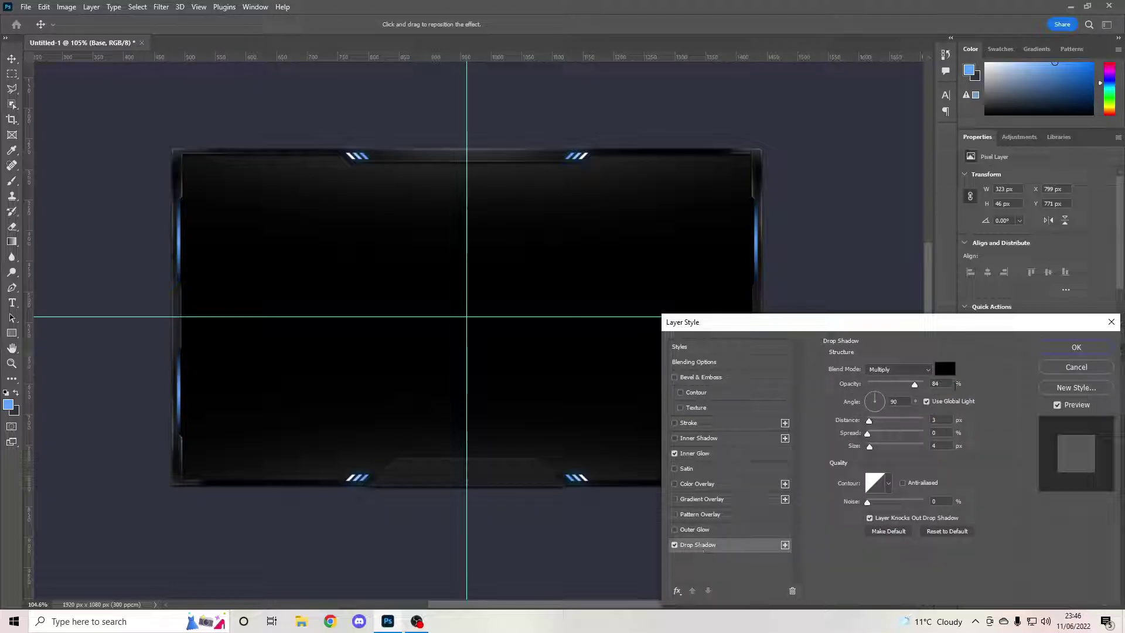
left_click(1076, 348)
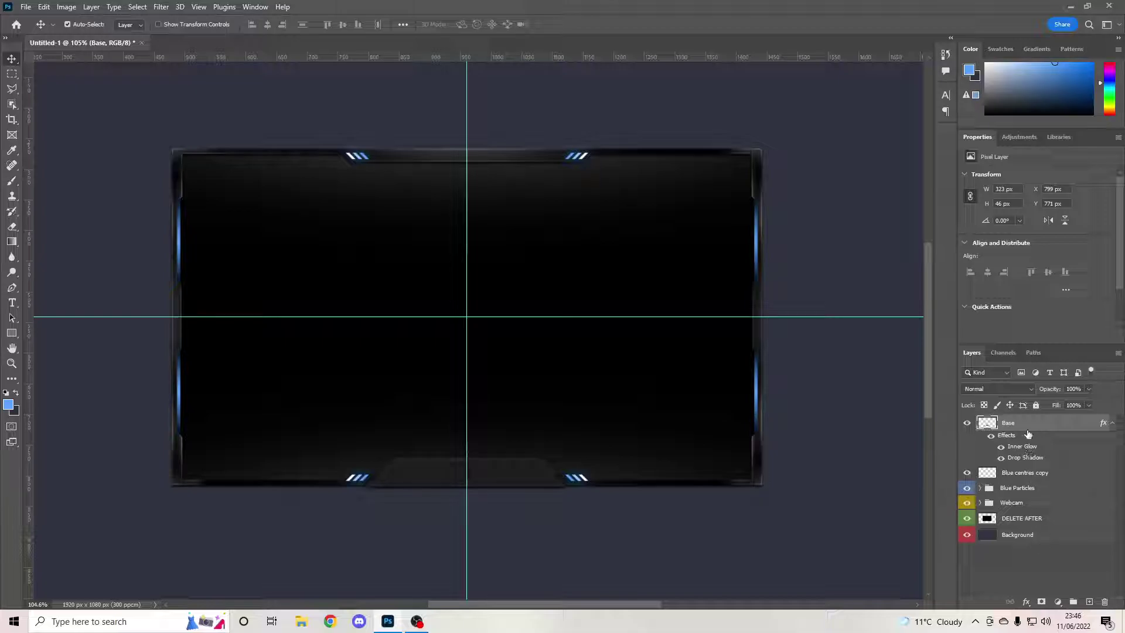
Add a new layer above Base and clip it to the tab with a clipping mask
left_click(1089, 601)
right_click(1019, 423)
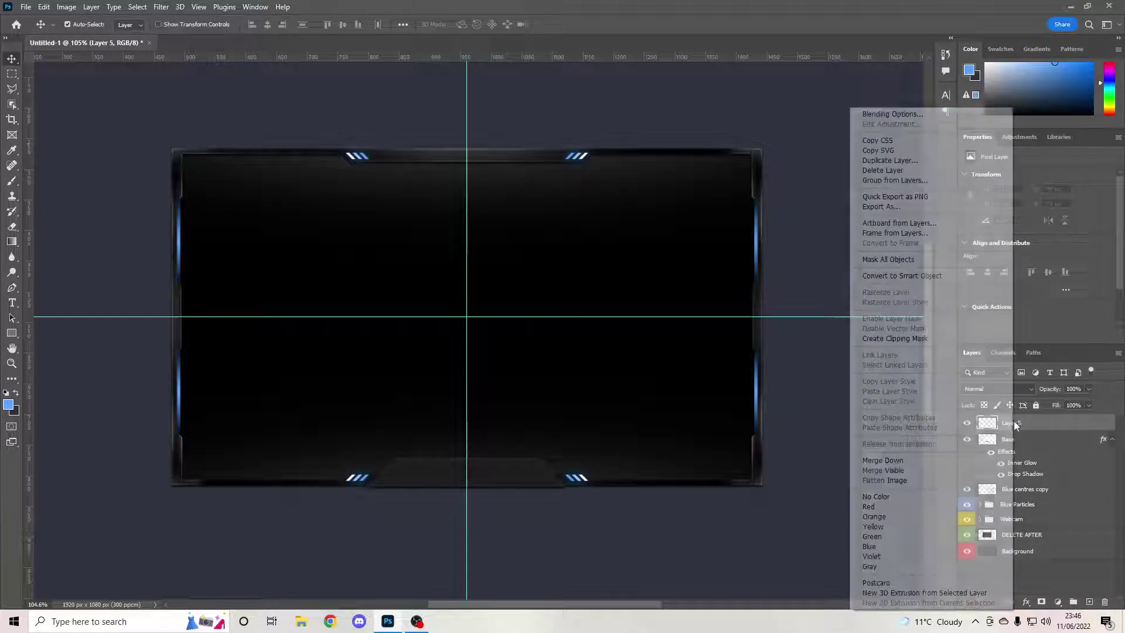
left_click(931, 339)
Set up a custom gradient running from the tab's sampled dark grey to near black for the Gradient tool
left_click(13, 243)
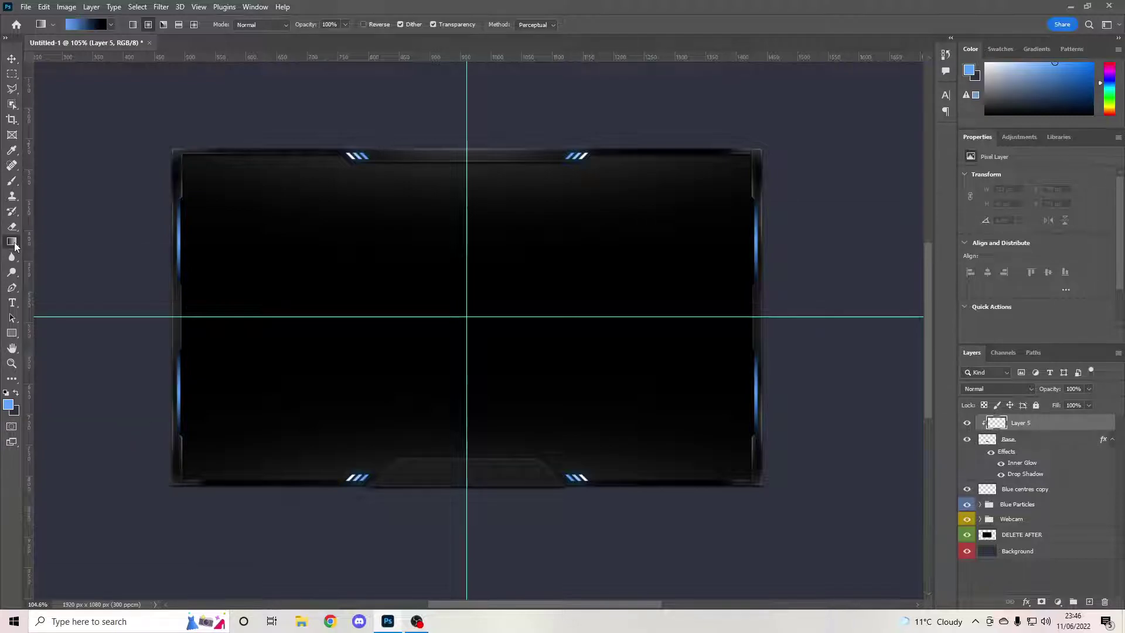
right_click(15, 242)
left_click(62, 241)
left_click(89, 24)
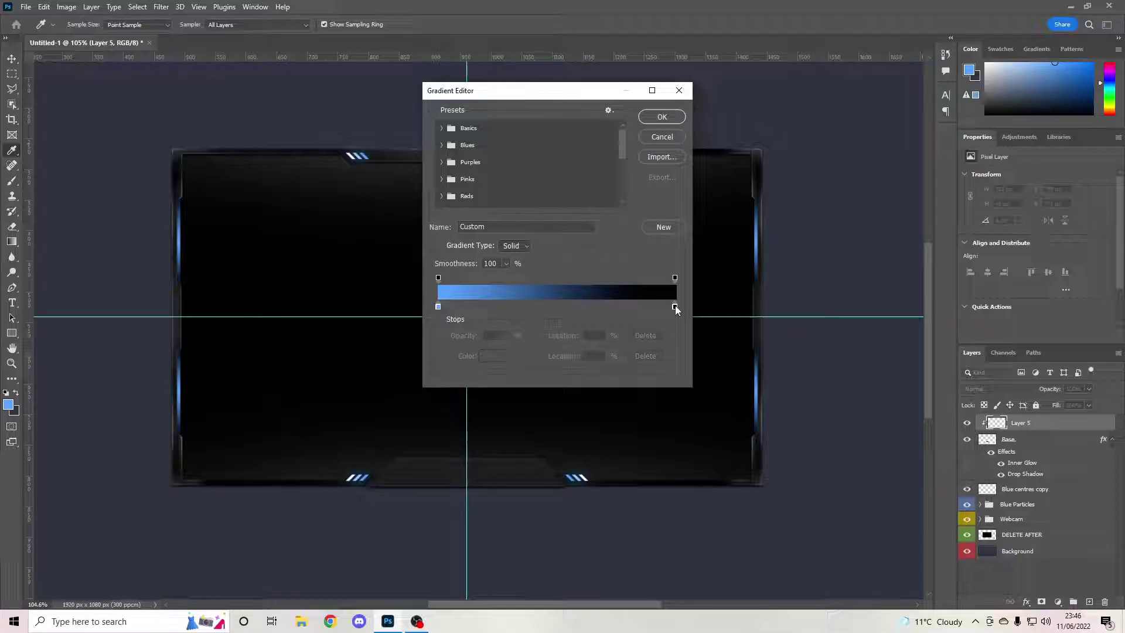
double_click(674, 307)
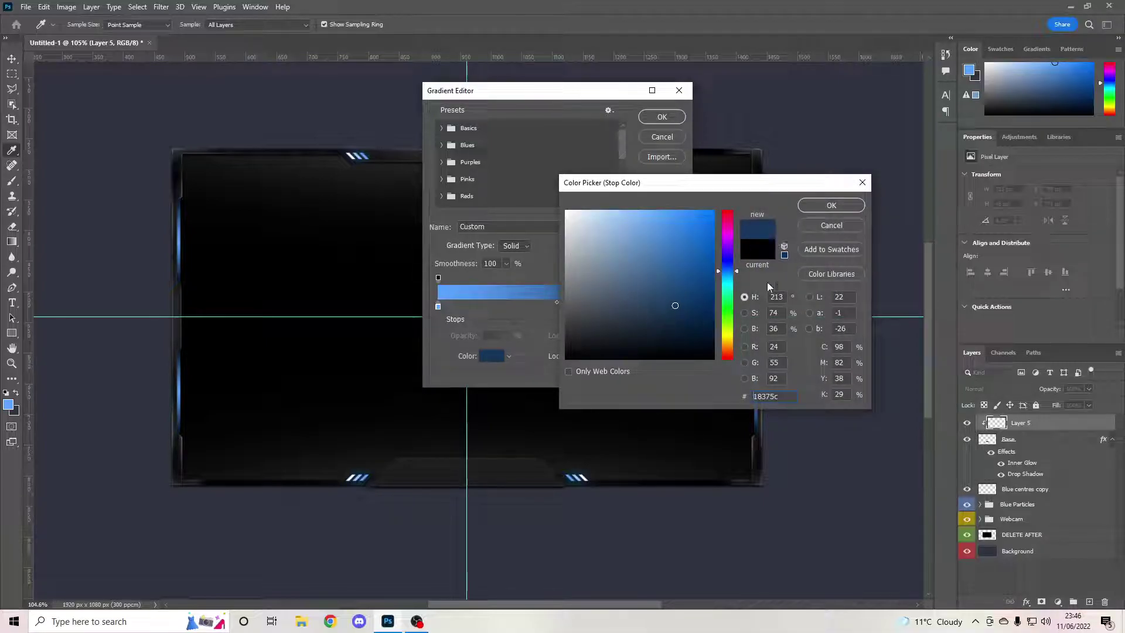
left_click(812, 225)
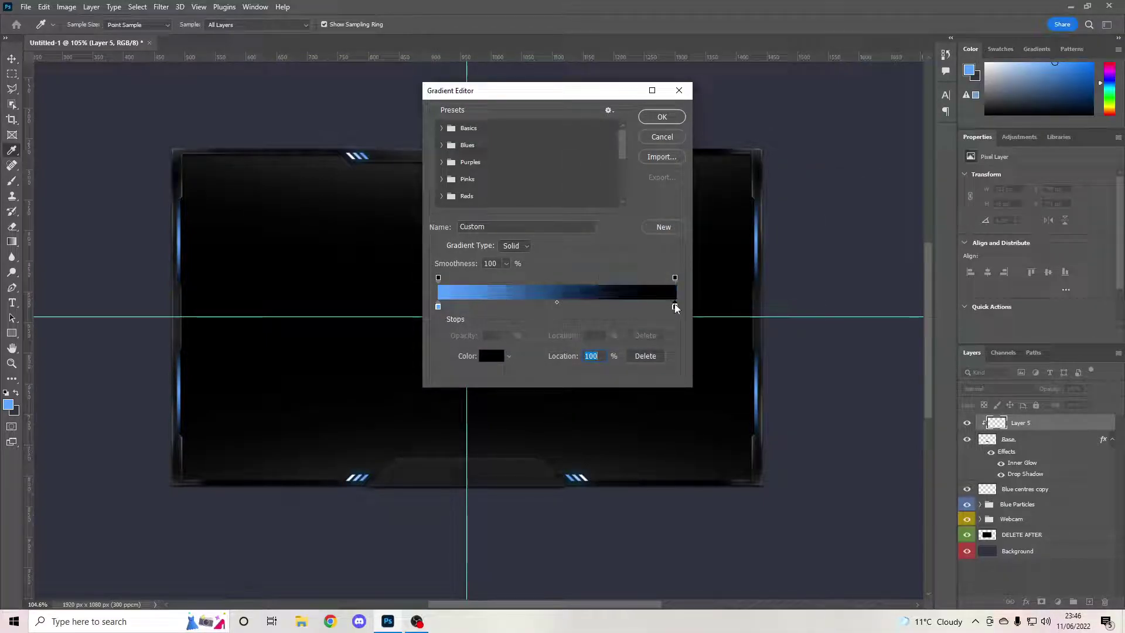
double_click(674, 307)
left_click(811, 203)
double_click(438, 307)
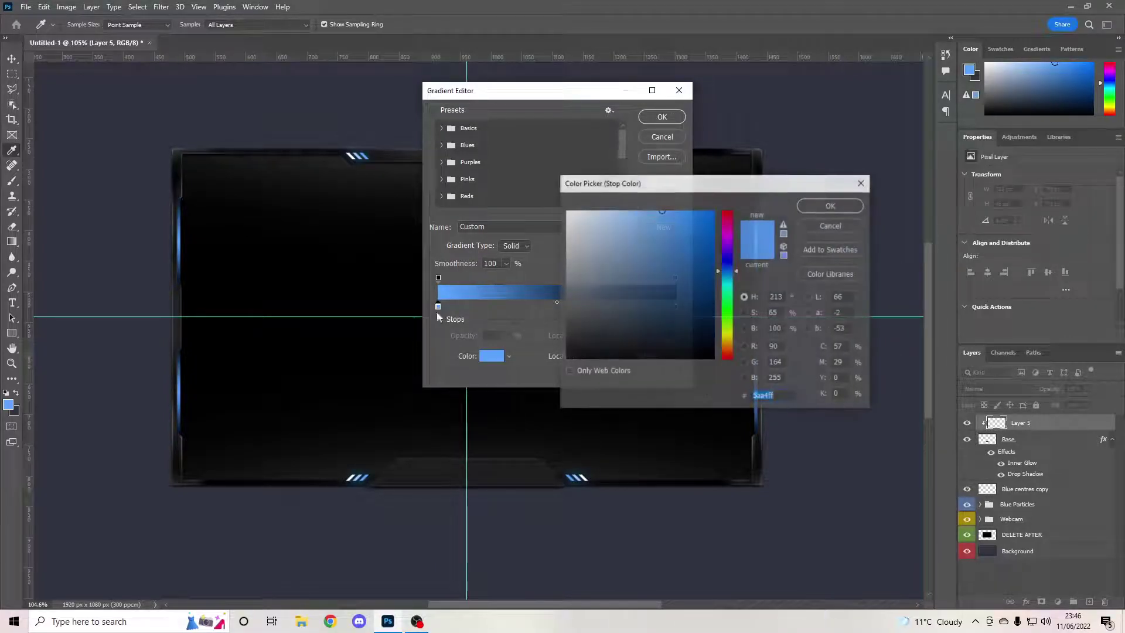
left_click(429, 465)
left_click(845, 206)
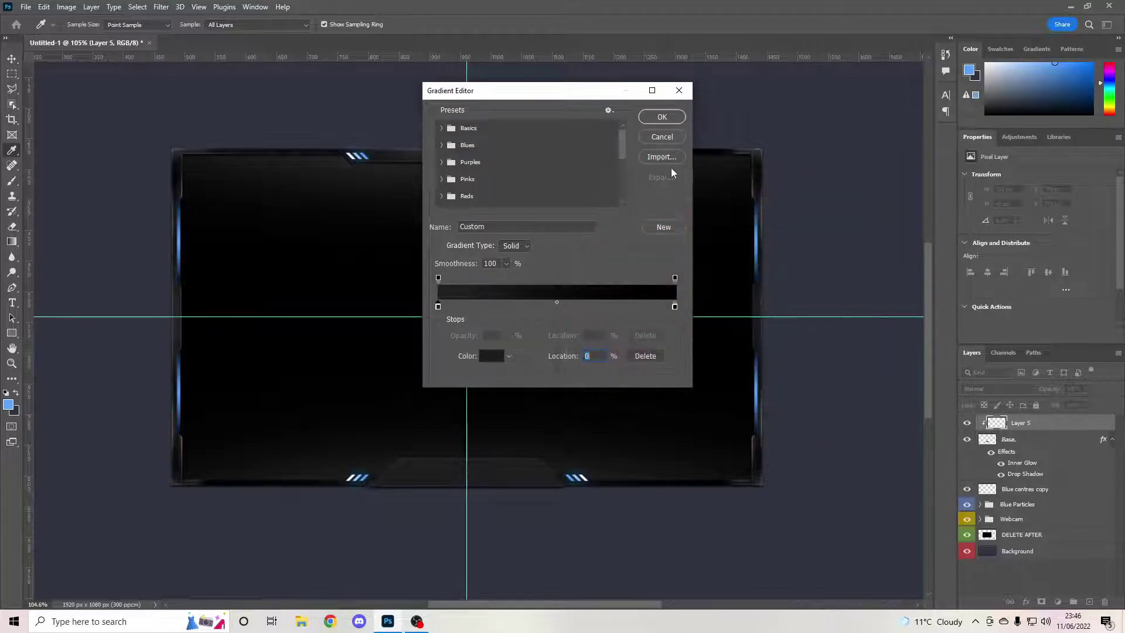
left_click(662, 117)
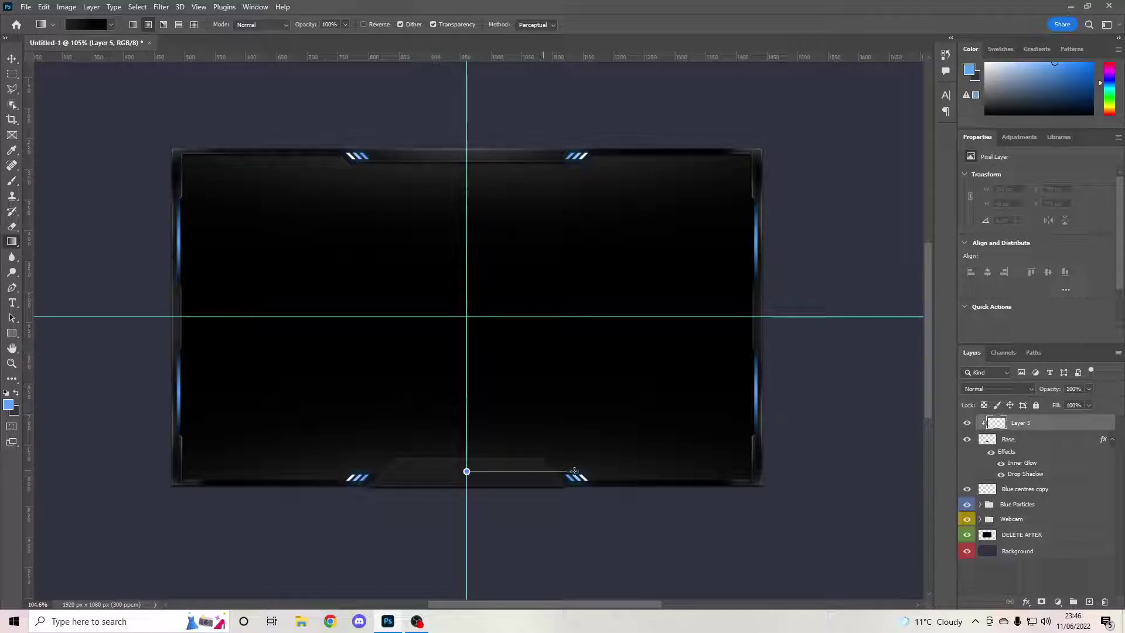
Try radial gradients from the tab's centre guide to just past its right end, undoing each attempt
left_click_drag(574, 471, 575, 471)
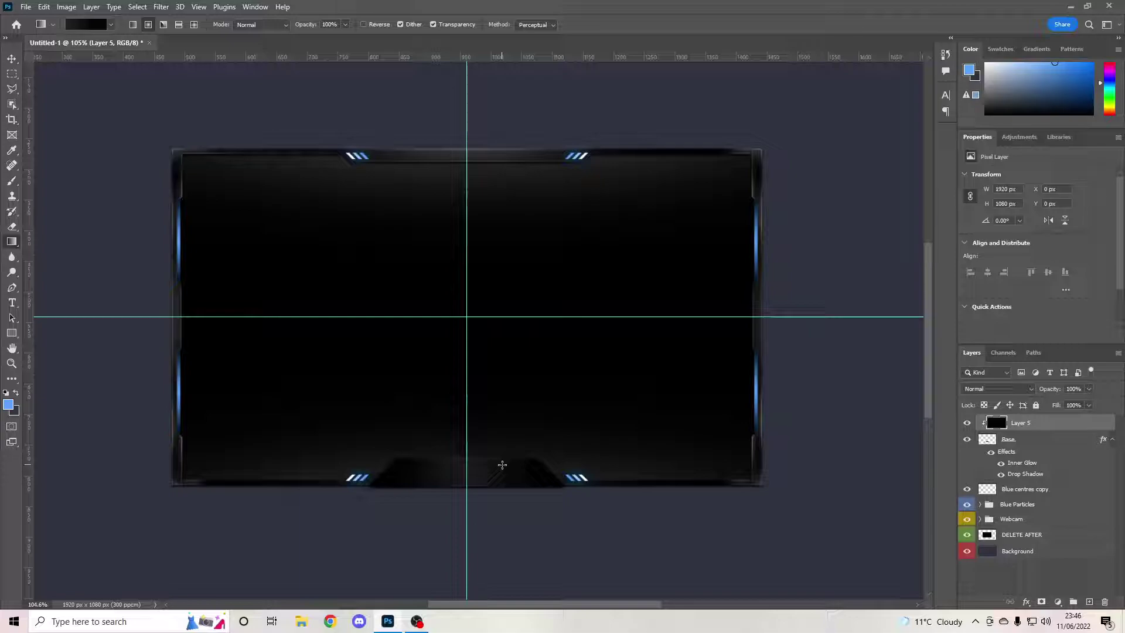
key("ctrl+z")
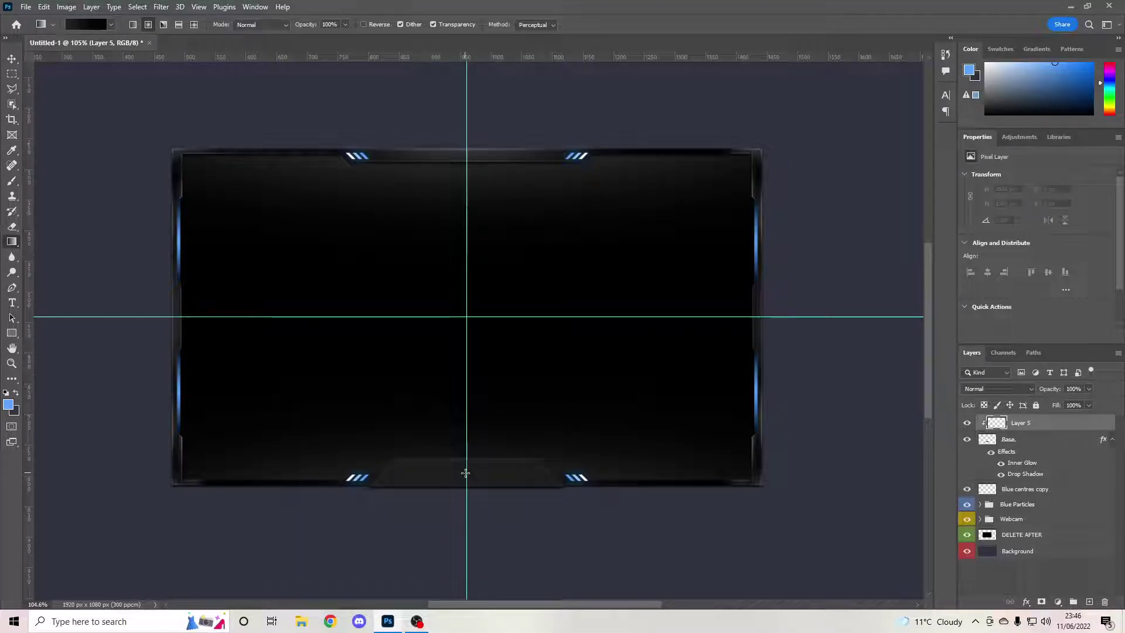
left_click_drag(467, 471, 575, 474)
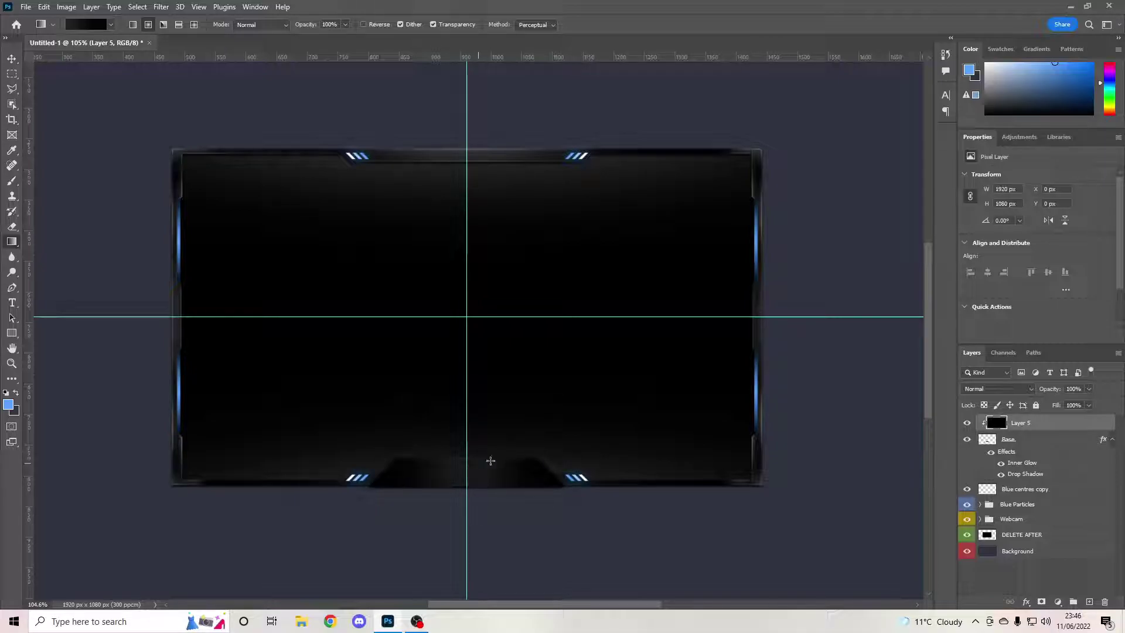
scroll(490, 461, "down", 2)
scroll(472, 407, "up", 4)
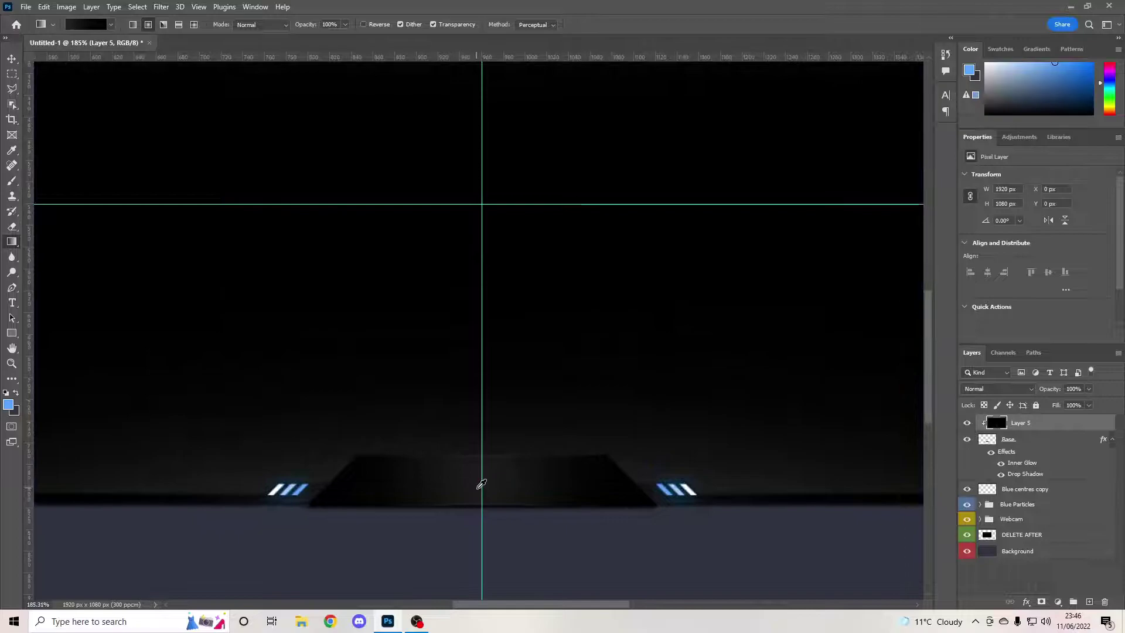
scroll(481, 484, "down", 3)
key("ctrl+z")
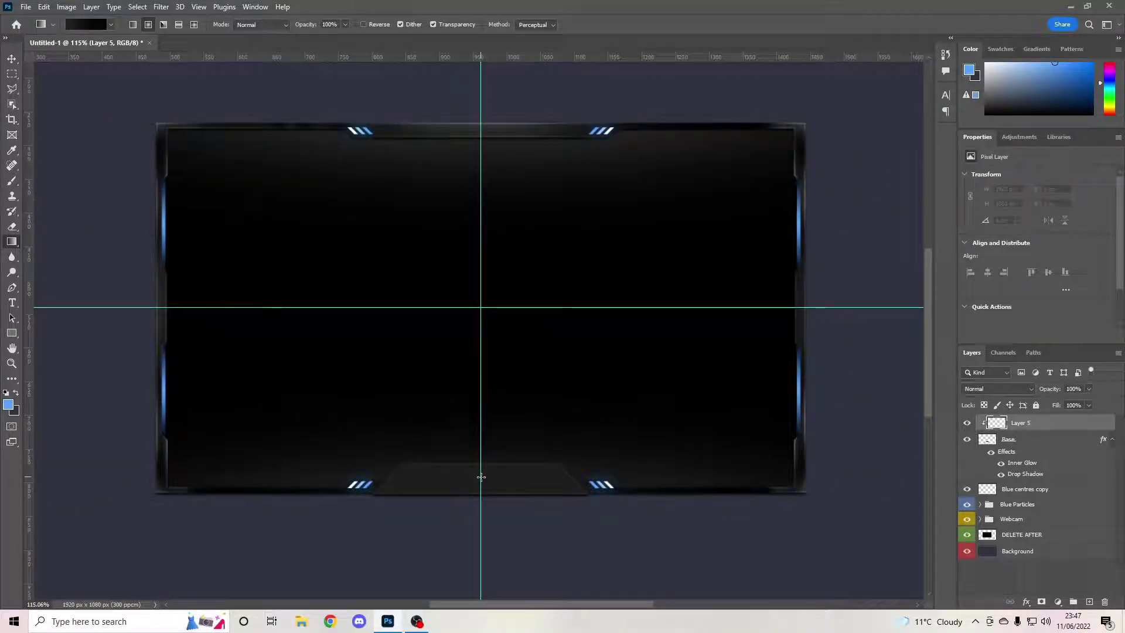
Fill the clipped layer with a wider radial gradient, from the tab's centre guide to well beyond its right end
left_click_drag(481, 477, 628, 474)
scroll(478, 454, "down", 2)
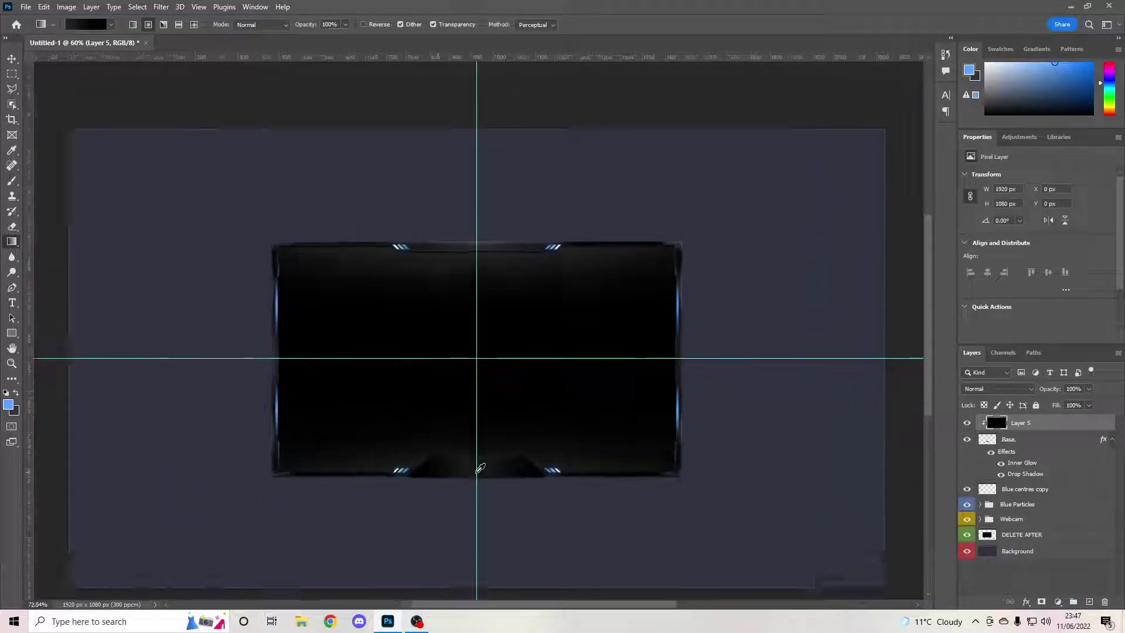
scroll(475, 461, "up", 4)
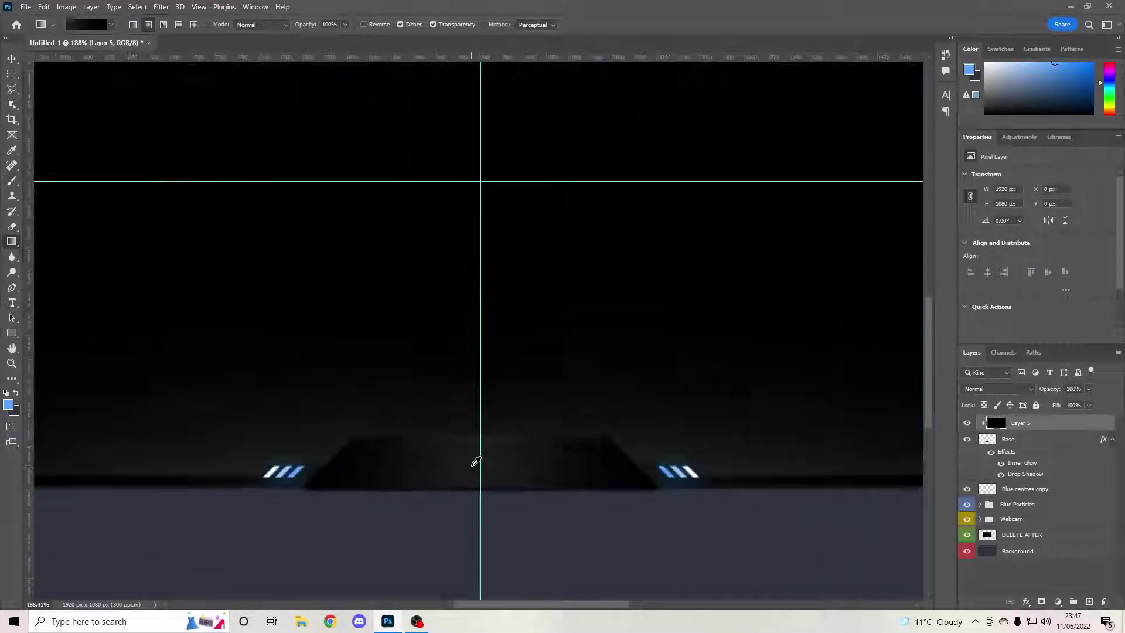
Add another layer for brush shading above the gradient and clip it to the Base tab
left_click(12, 181)
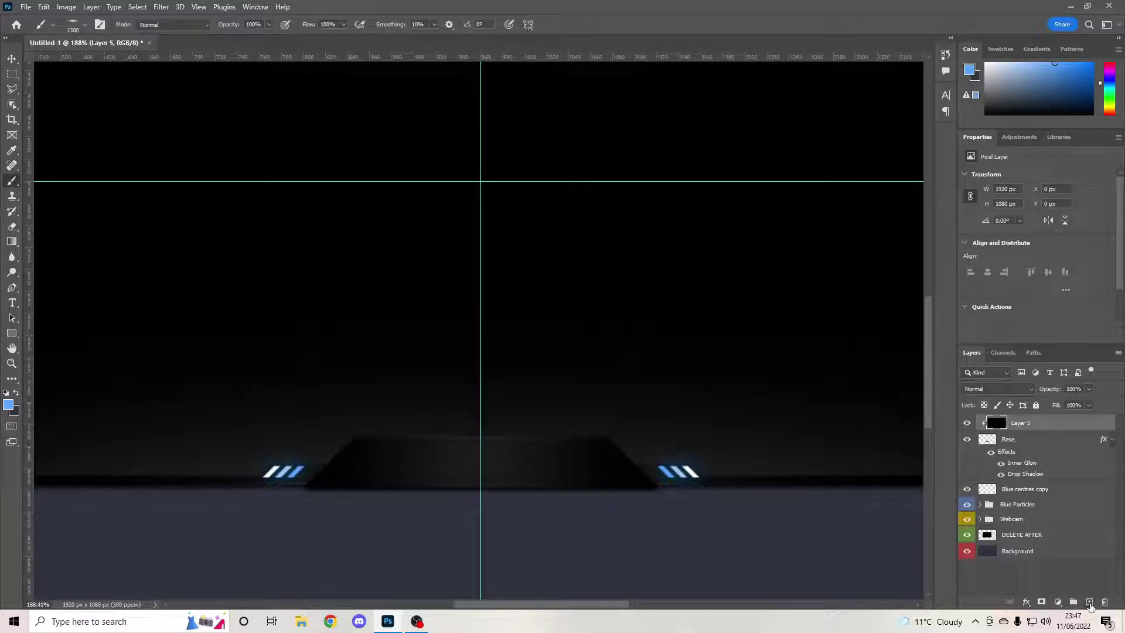
left_click(1089, 603)
right_click(1008, 423)
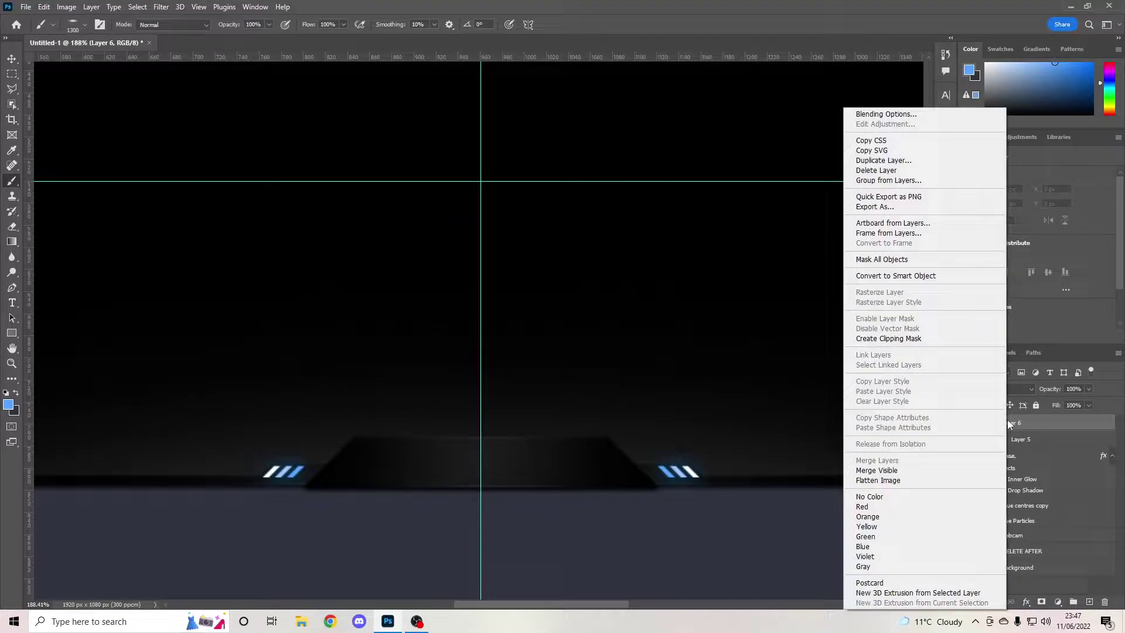
left_click(888, 338)
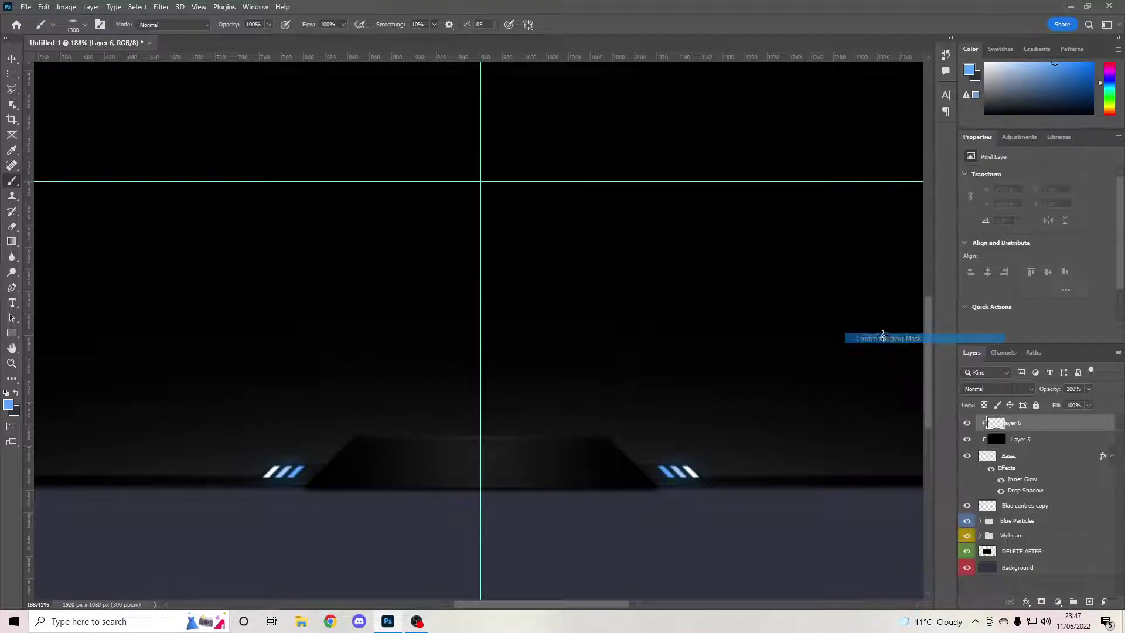
Set the foreground colour to dark grey #2c2c2c for the Brush tool
left_click(14, 403)
left_click(468, 458)
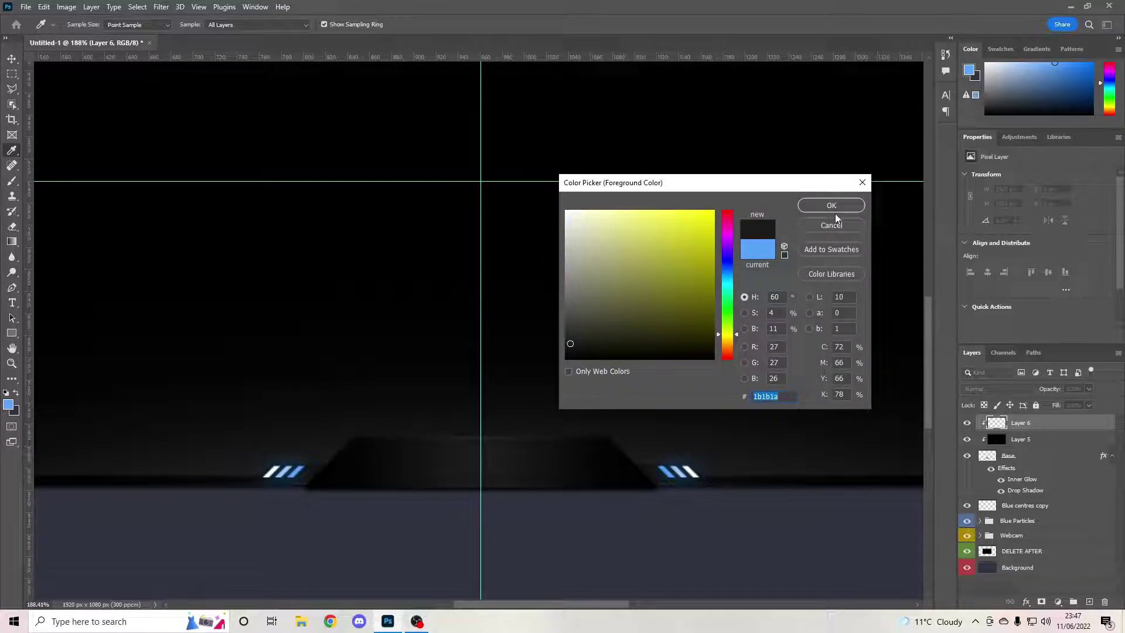
left_click(565, 333)
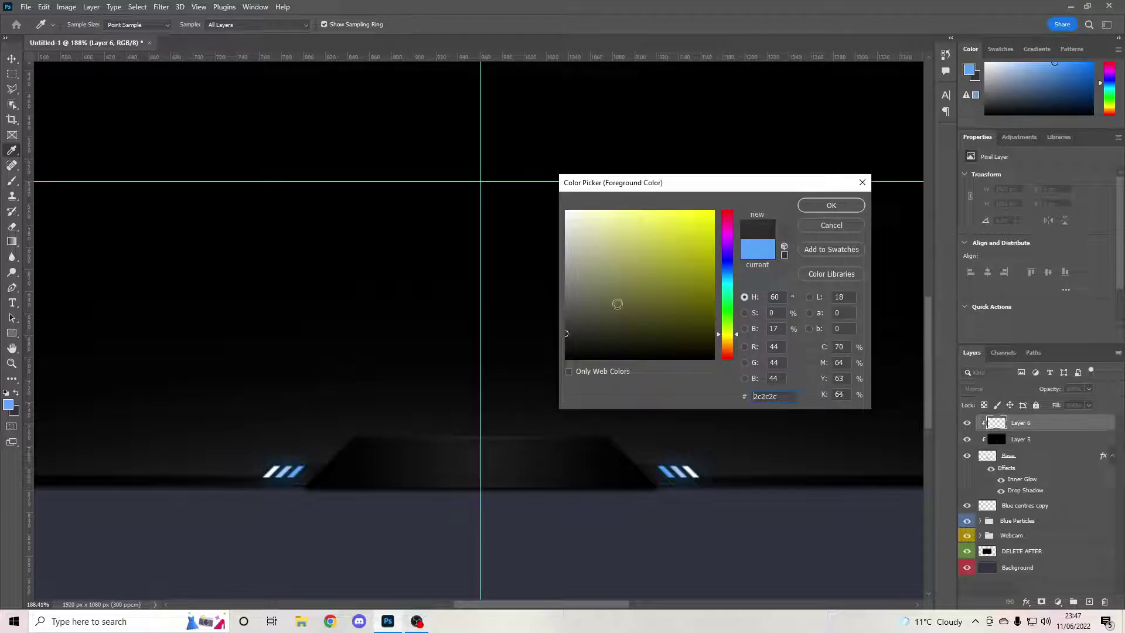
left_click(831, 205)
key("b")
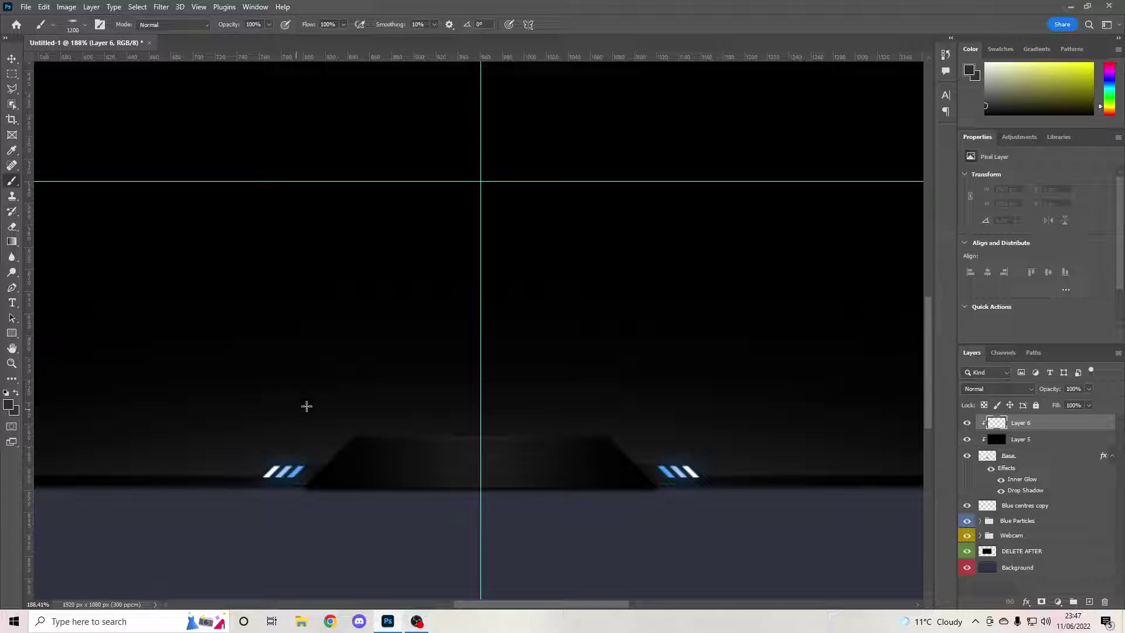
Reduce the soft brush to 175 px and reshape its flattened tip into a full circle
key("bracketleft")
key("bracketleft")
key("bracketleft")
key("bracketleft")
key("bracketleft")
key("bracketleft")
key("bracketleft")
key("bracketleft")
key("bracketleft")
key("bracketleft")
key("bracketleft")
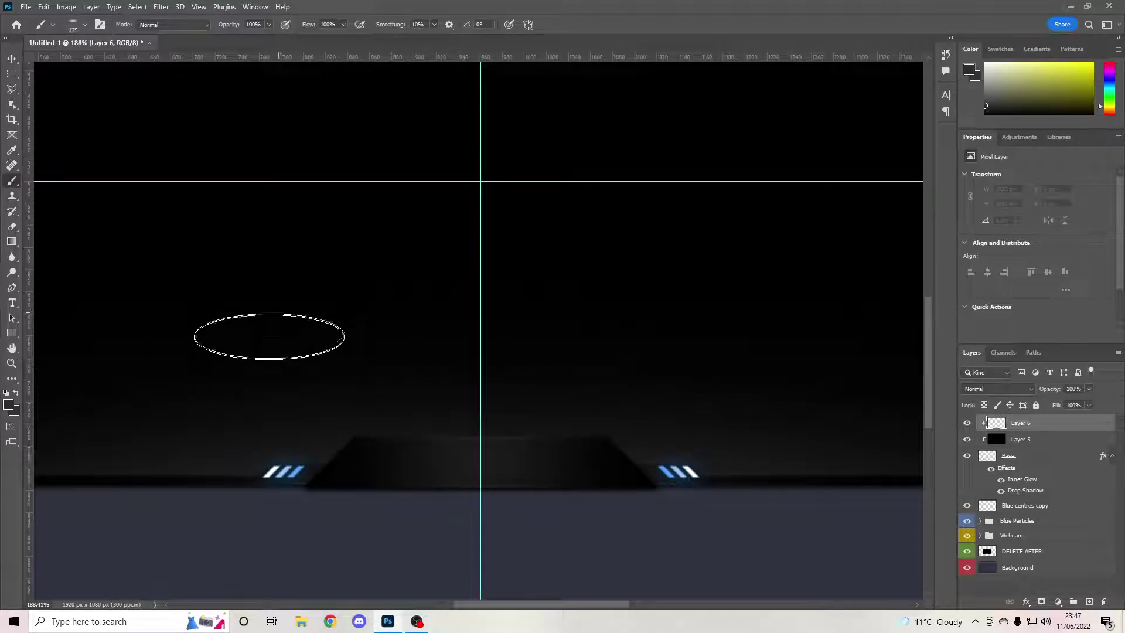
left_click(85, 26)
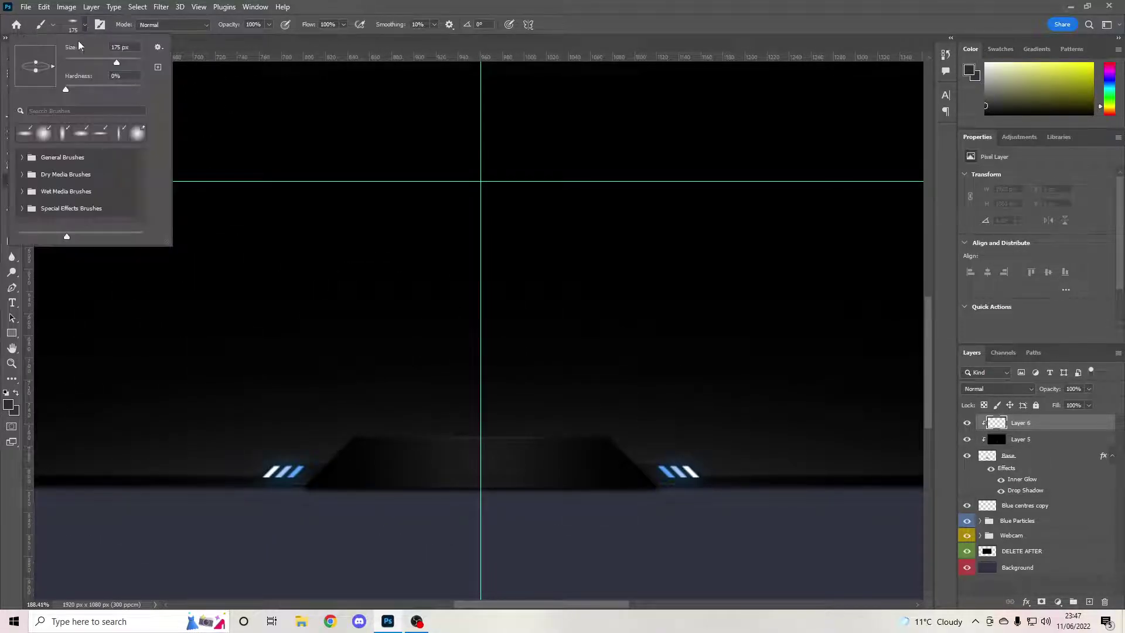
left_click_drag(35, 74, 41, 88)
left_click(86, 26)
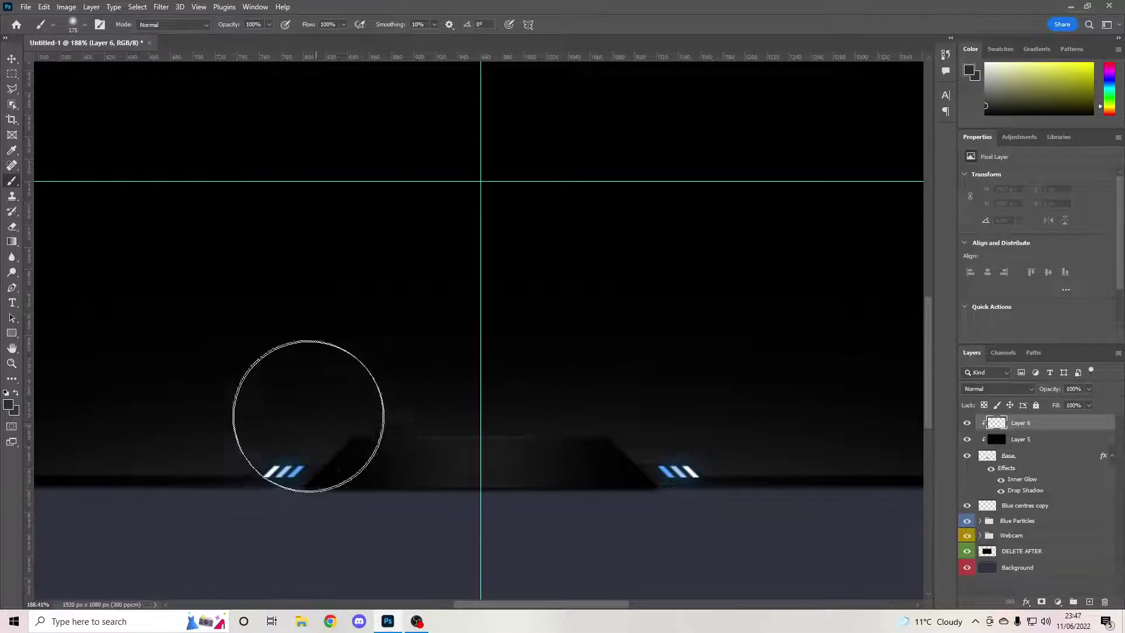
Dab soft dark grey highlights onto the tab's lower left and lower right corners
left_click(249, 495)
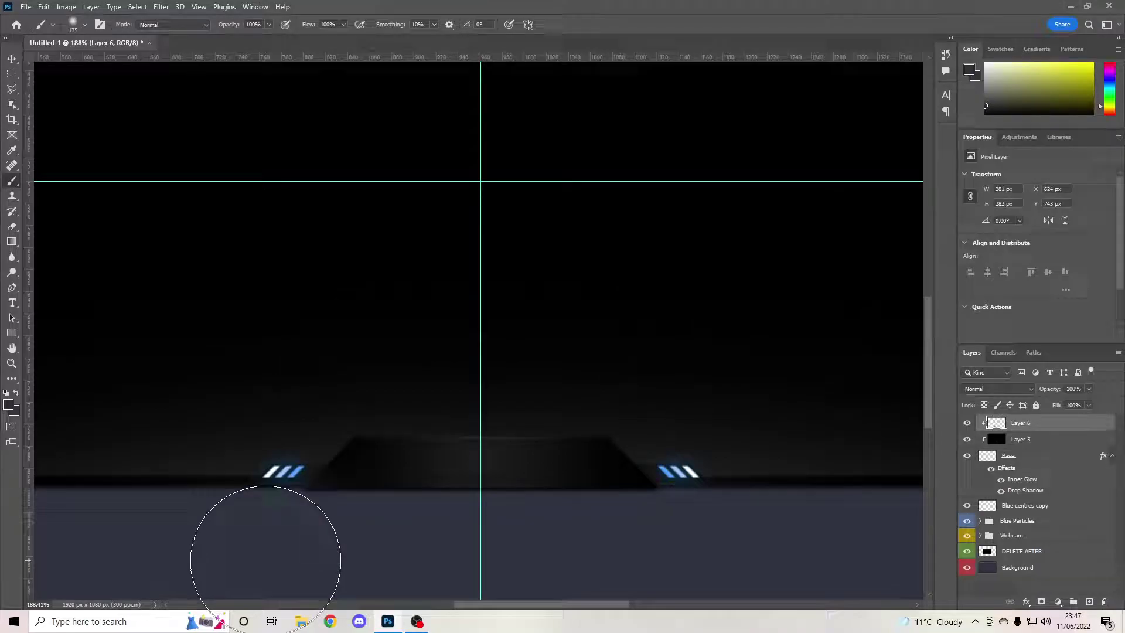
left_click(671, 541)
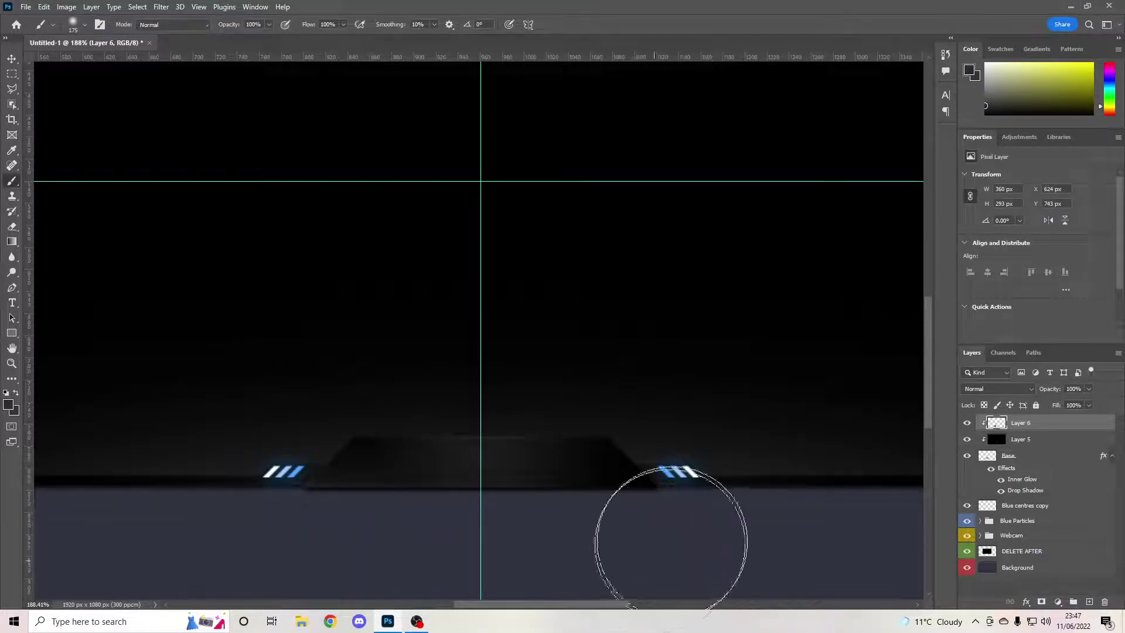
Dab one more dark grey highlight at the tab's lower right end and set the foreground colour to black #000000 for further shading
left_click(729, 485)
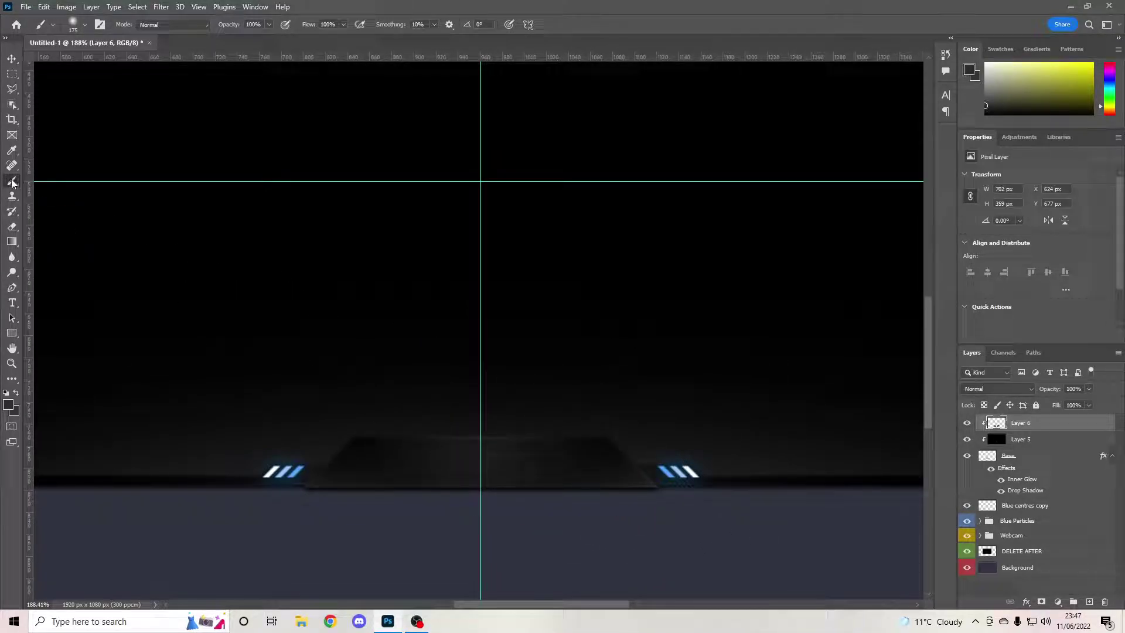
left_click(17, 395)
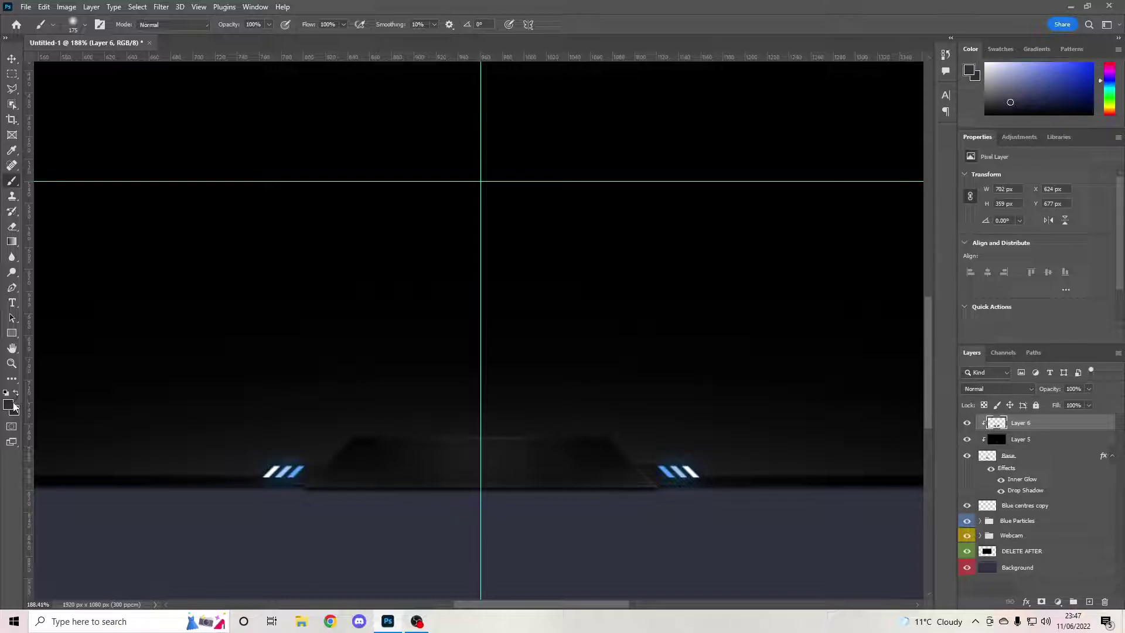
left_click(10, 405)
left_click(470, 379)
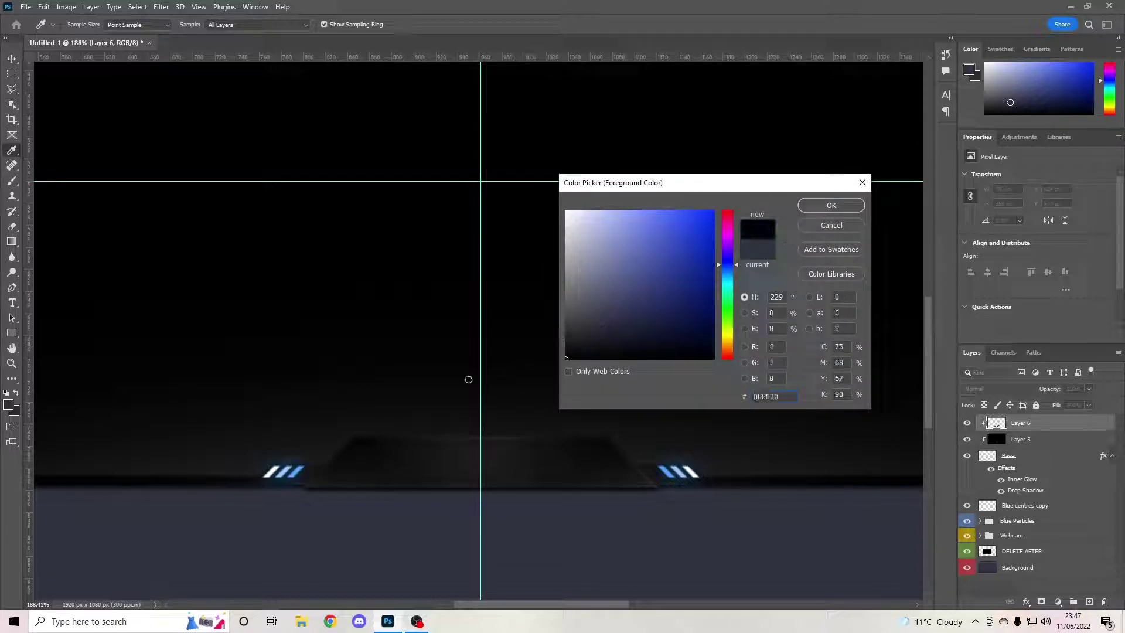
left_click(821, 209)
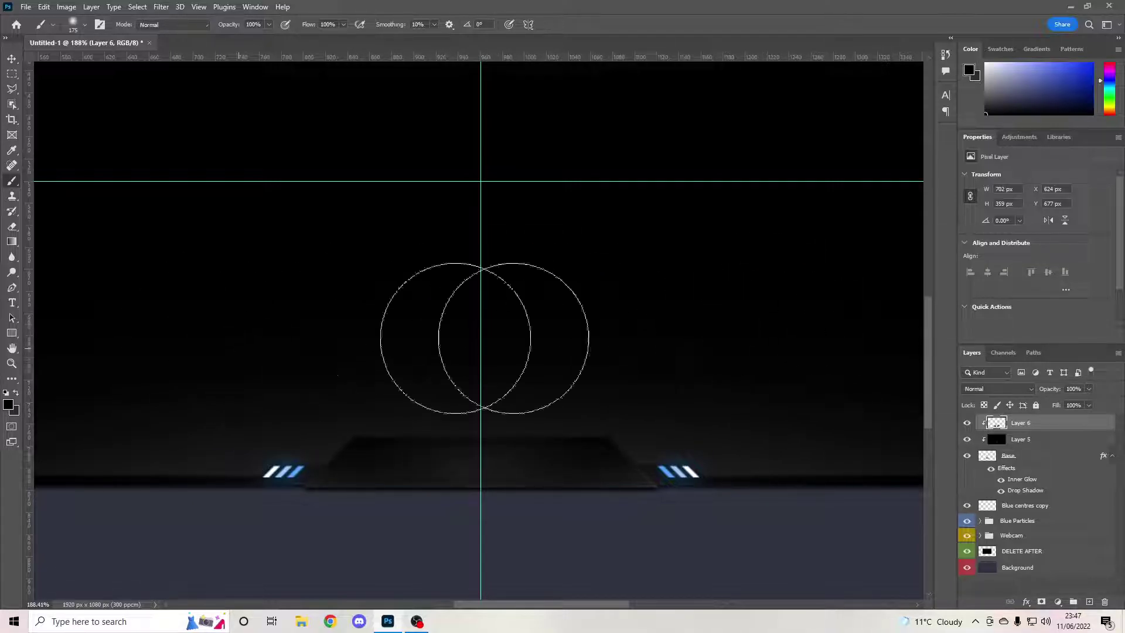
scroll(530, 384, "down", 4)
scroll(529, 369, "up", 5)
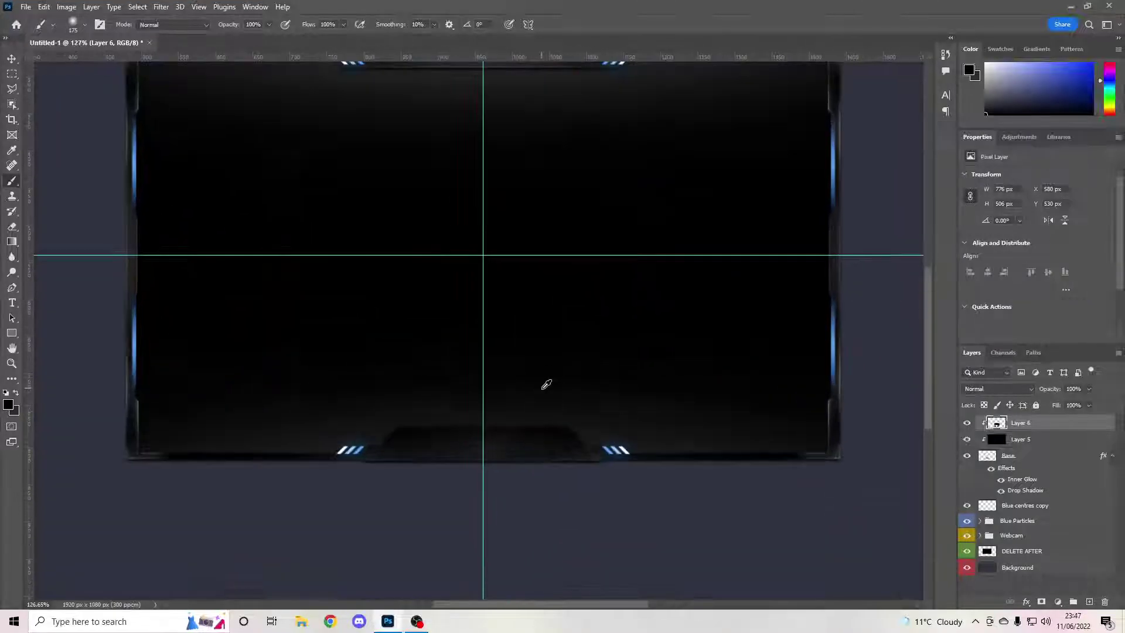
Add a new layer above the shading layers and set the Type tool's font to Geom Graphic Regular
left_click(1089, 602)
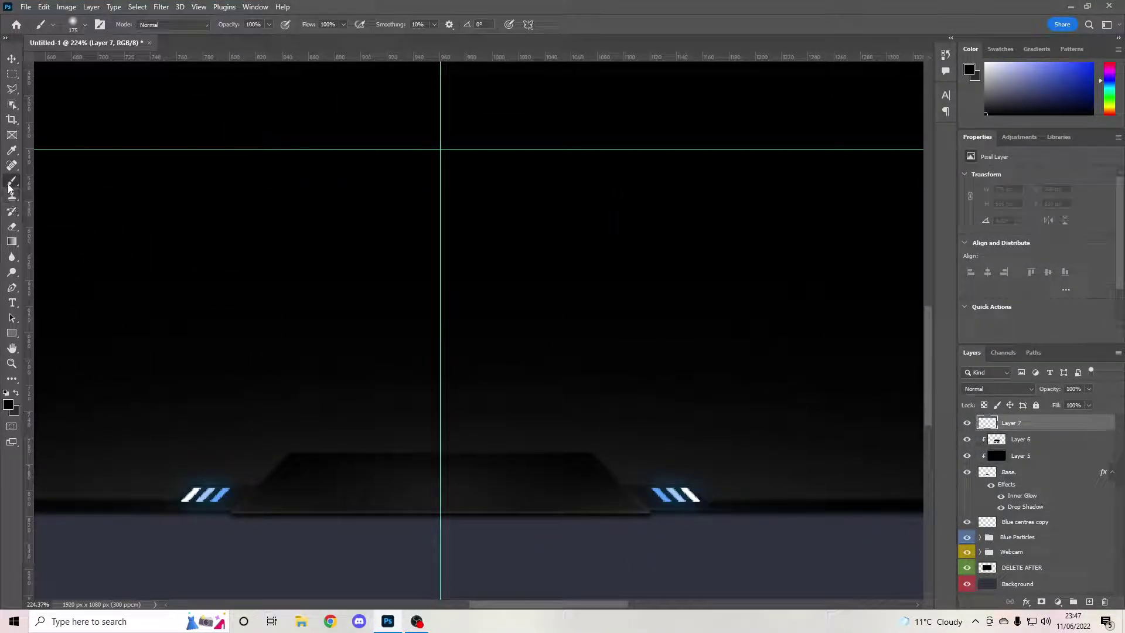
right_click(12, 302)
left_click(129, 25)
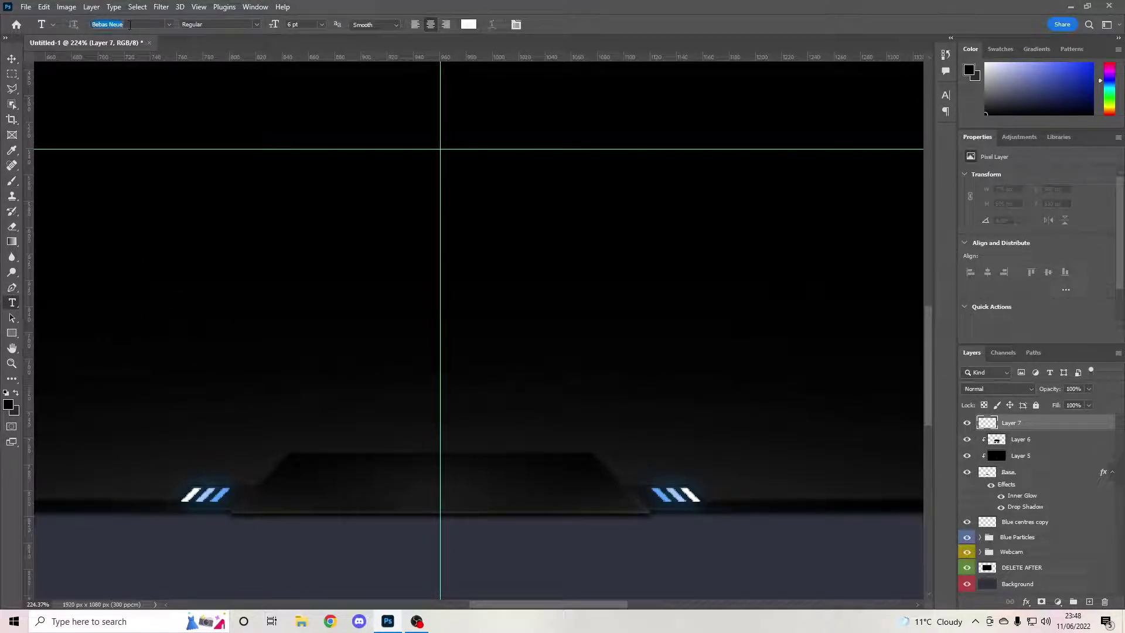
type("geom")
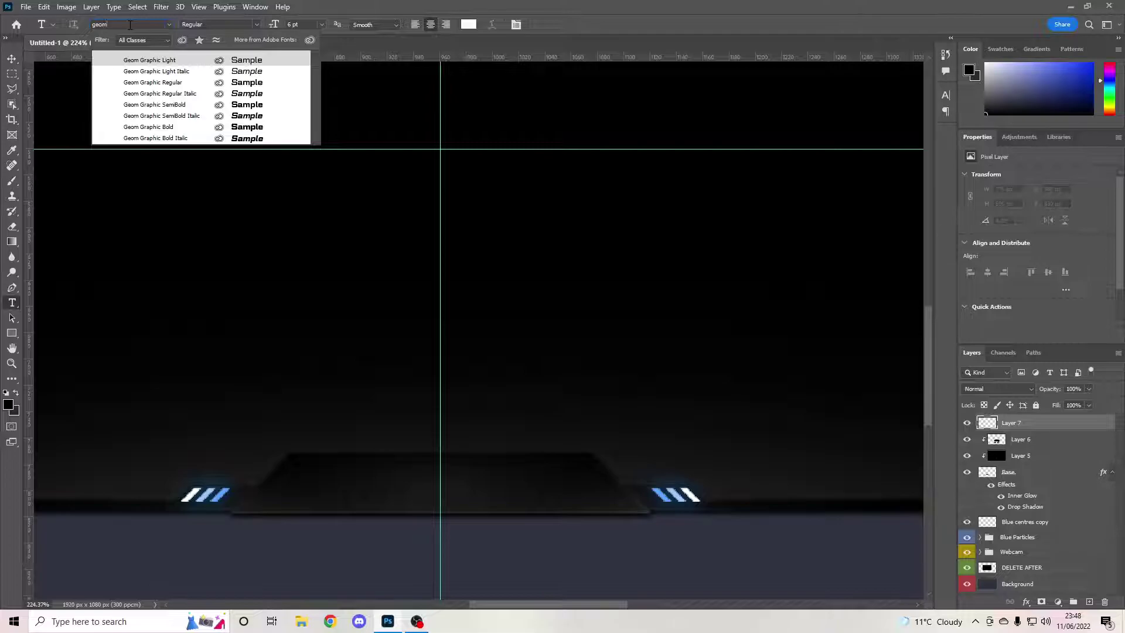
key("Down")
key("Down")
key("Down")
key("Down")
key("Up")
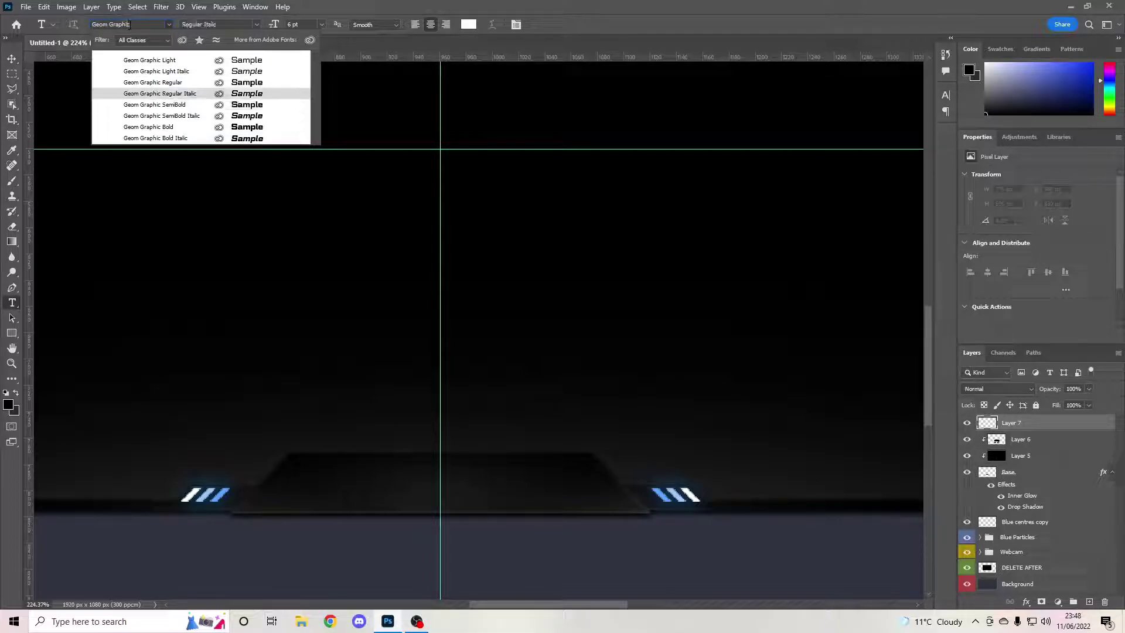
key("Up")
key("Return")
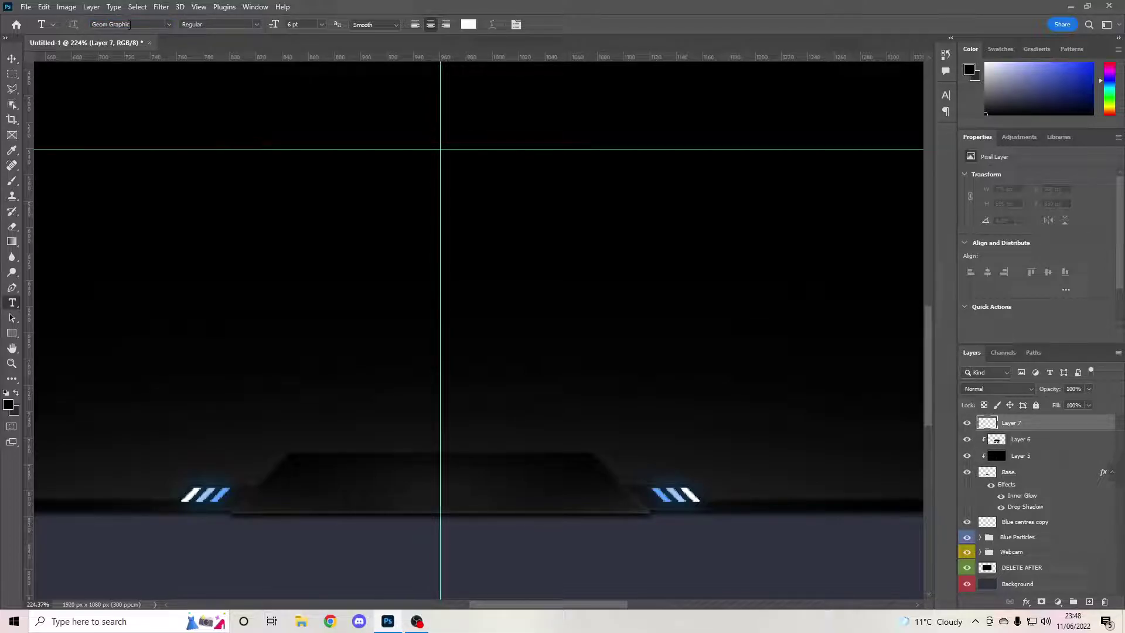
Place Lorem Ipsum placeholder text, scale it to about 41% and centre it on the bottom tab at X 960, Y 794 px
left_click(326, 494)
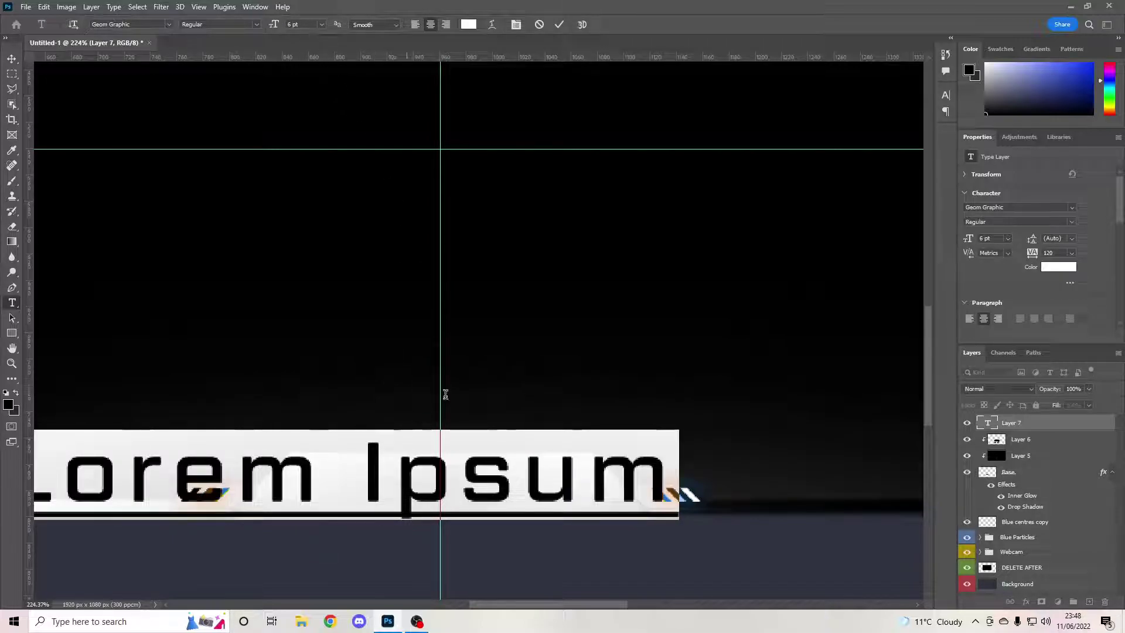
left_click(559, 24)
key("ctrl+t")
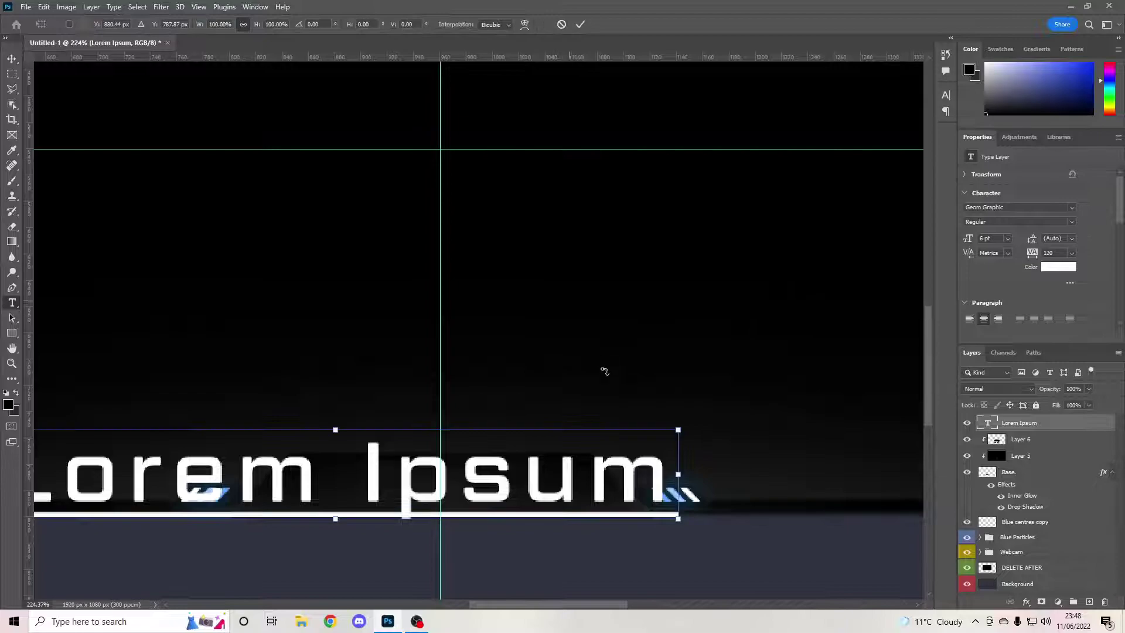
left_click_drag(679, 431, 529, 486)
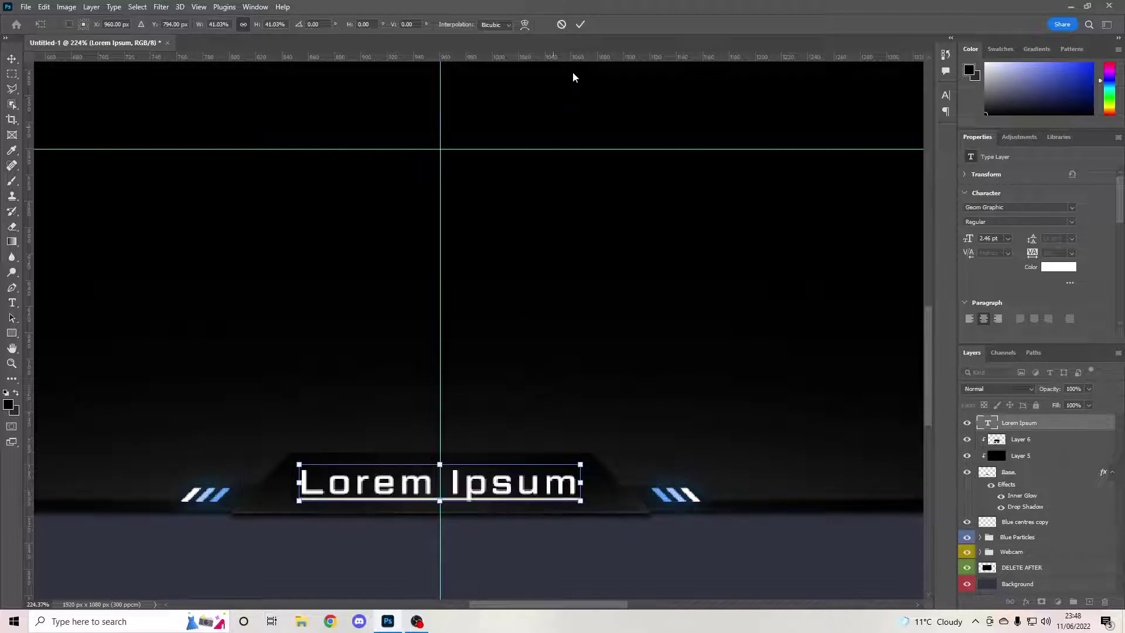
left_click(582, 27)
Turn off underlining for the placeholder text on the tab
left_click(12, 302)
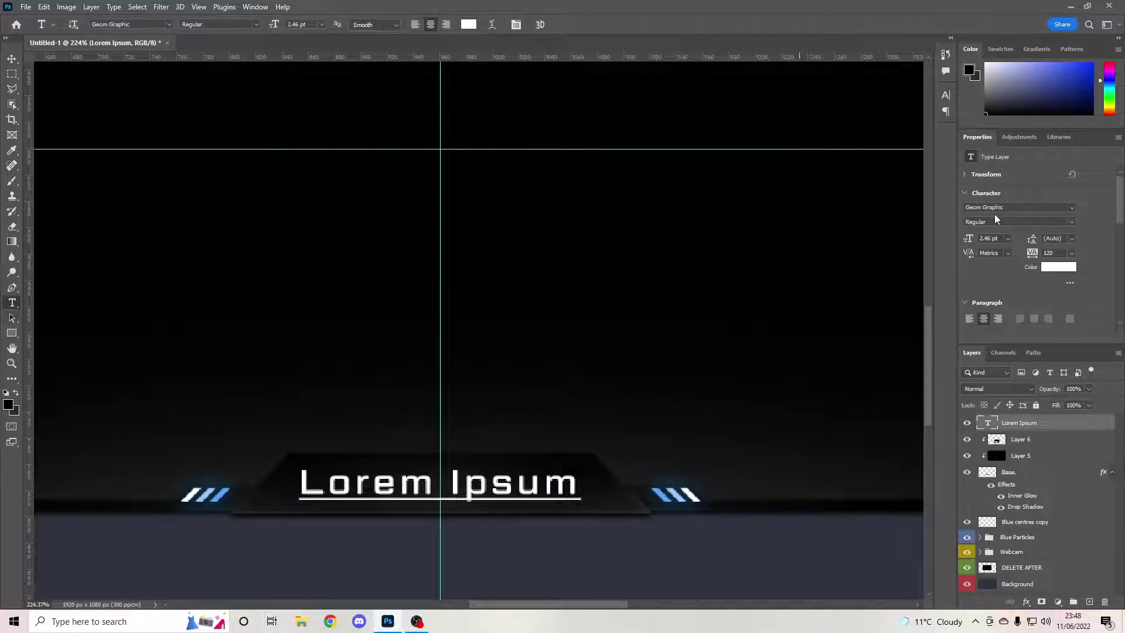
scroll(1053, 240, "down", 3)
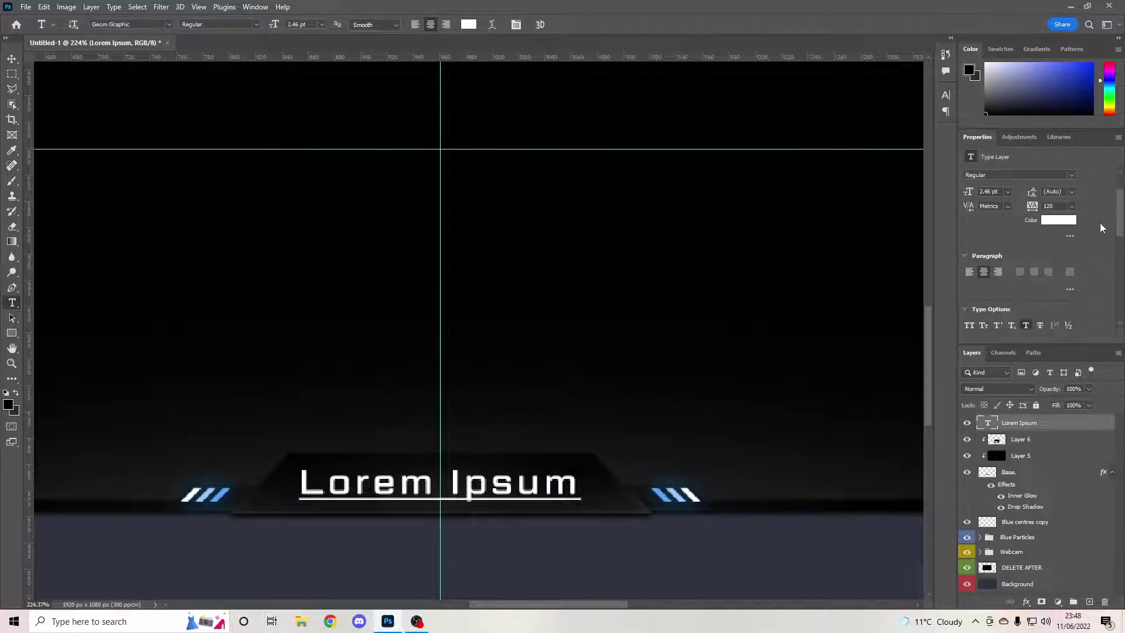
left_click(1025, 271)
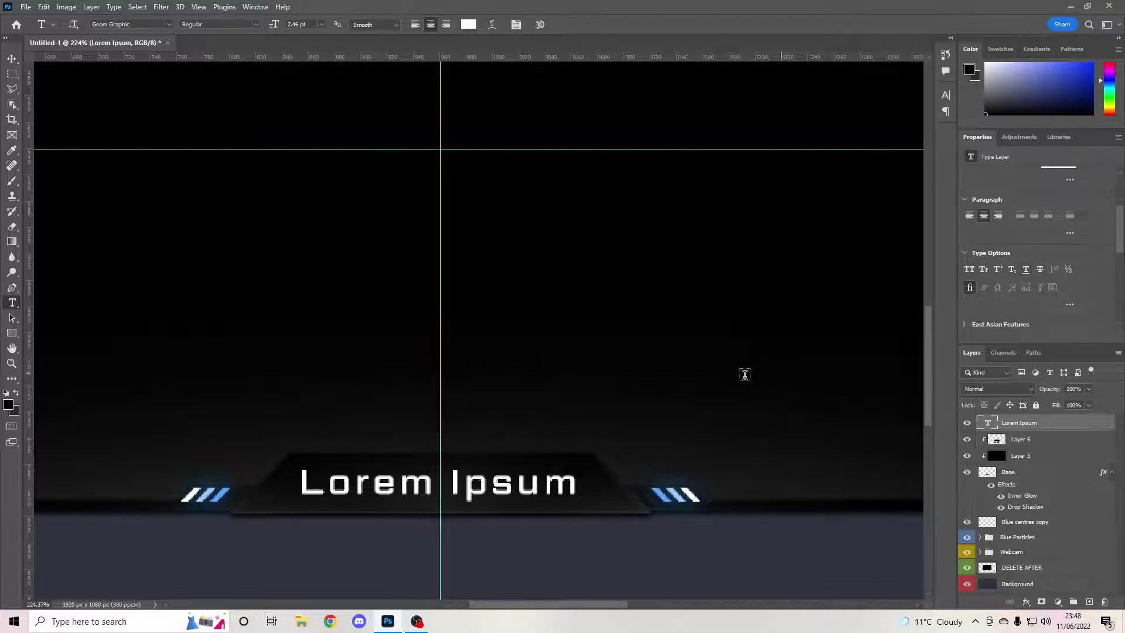
Replace the placeholder text with the streamer's first name followed by CAM and nudge it slightly up on the tab
left_click_drag(306, 480, 630, 490)
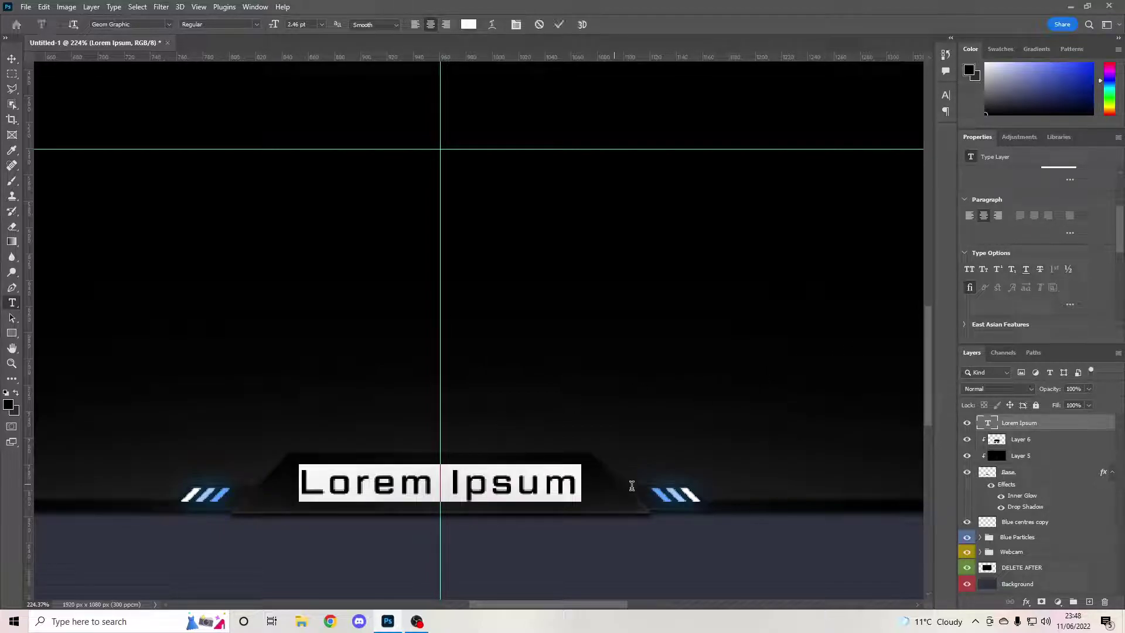
type("ALEX")
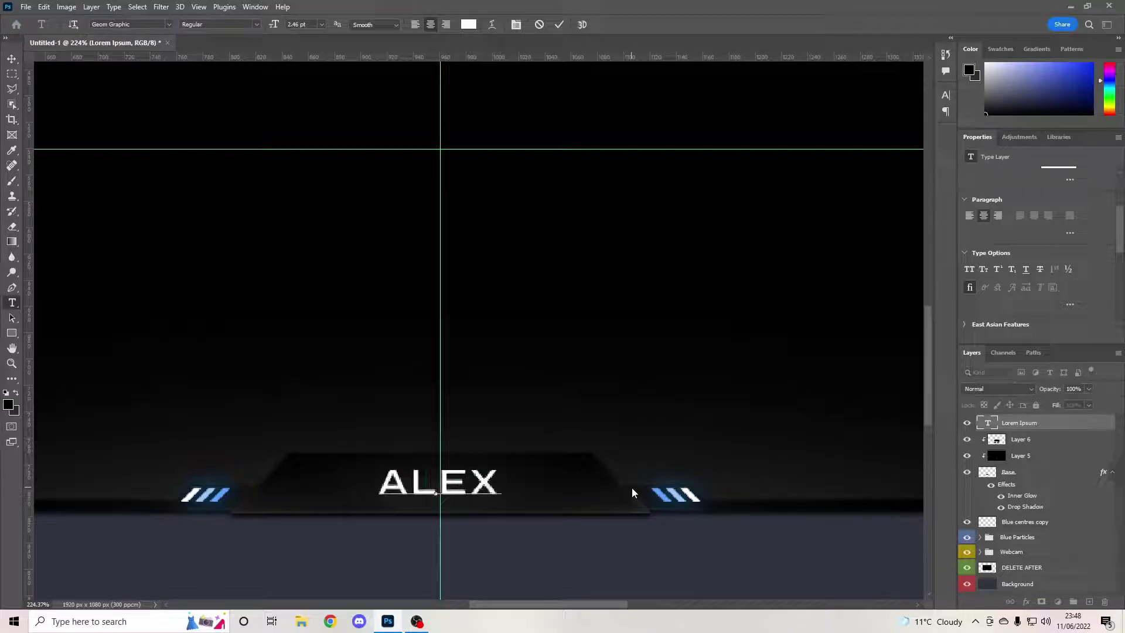
type(" CAM")
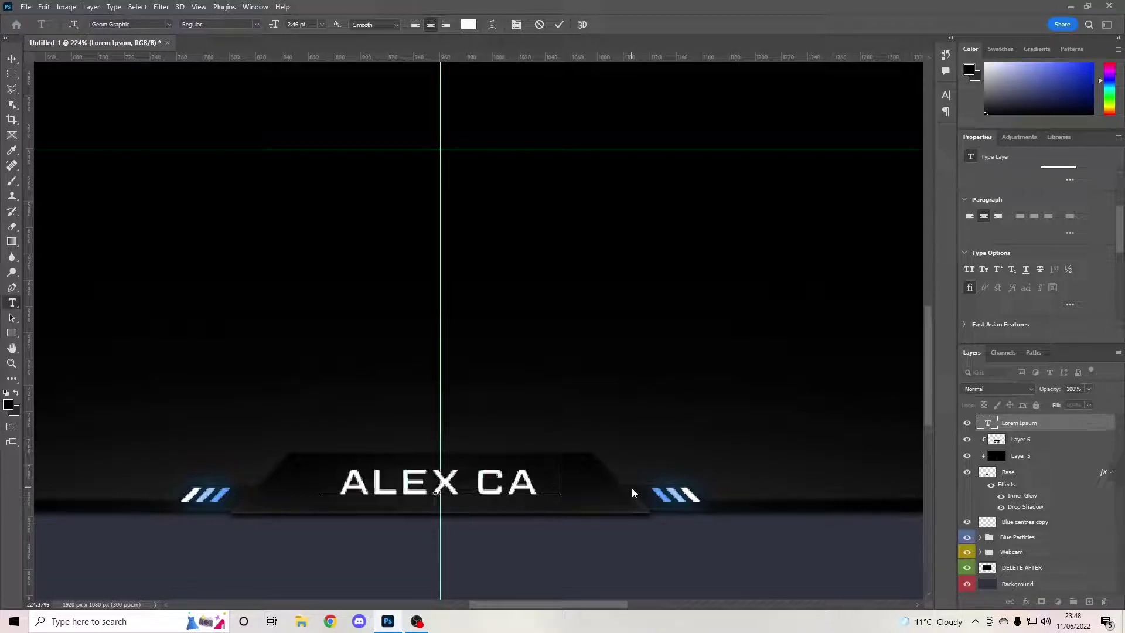
left_click(558, 24)
key("ctrl+t")
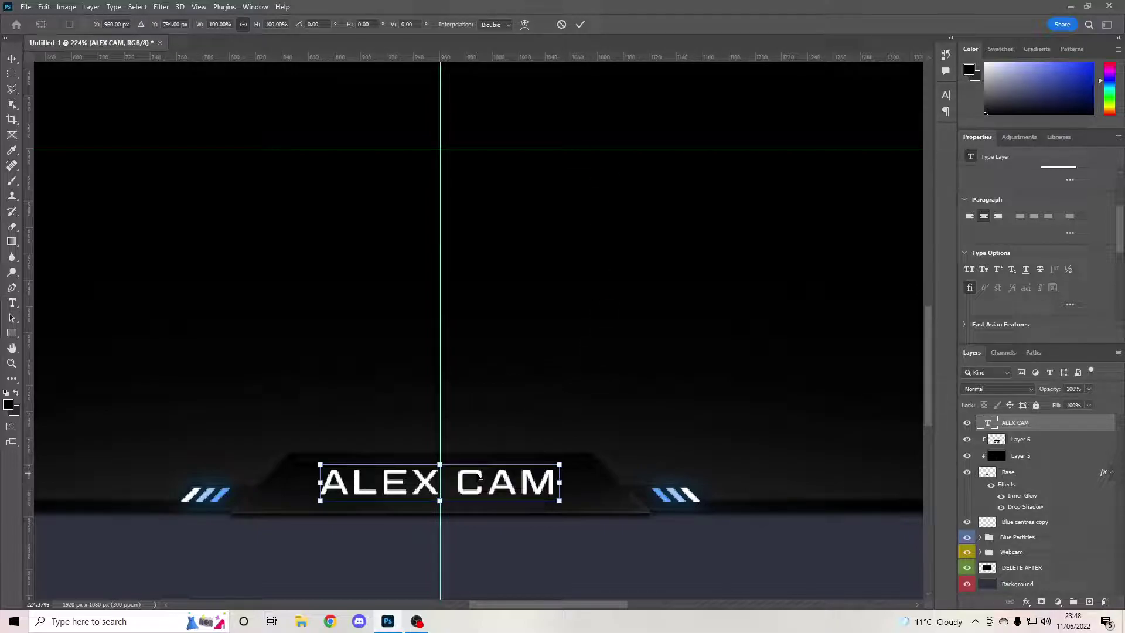
left_click_drag(477, 477, 477, 477)
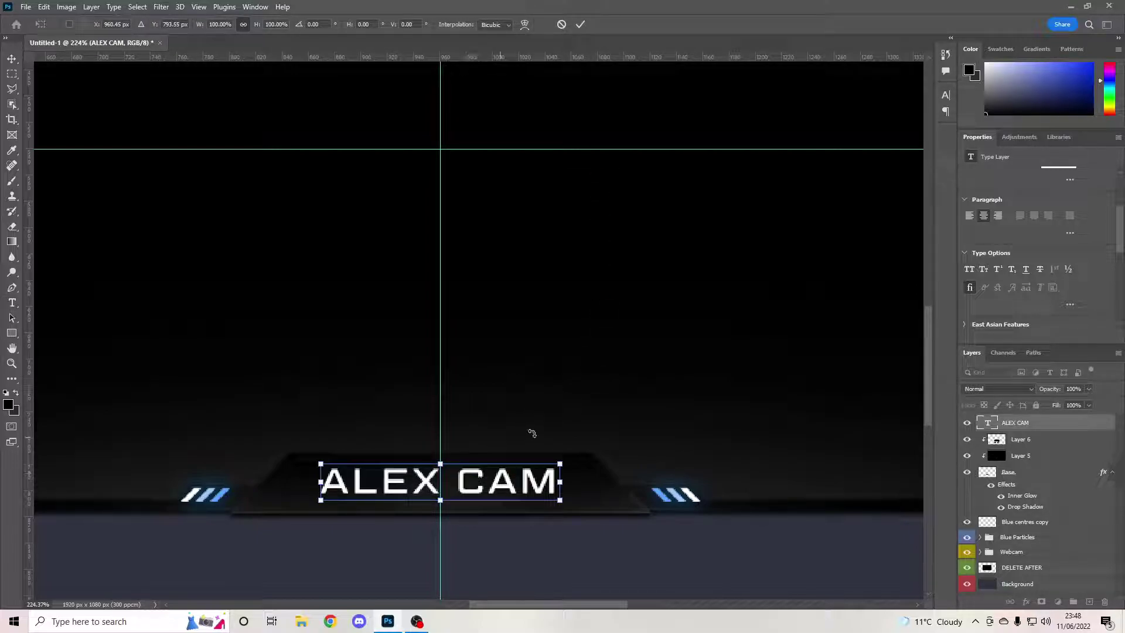
left_click(582, 28)
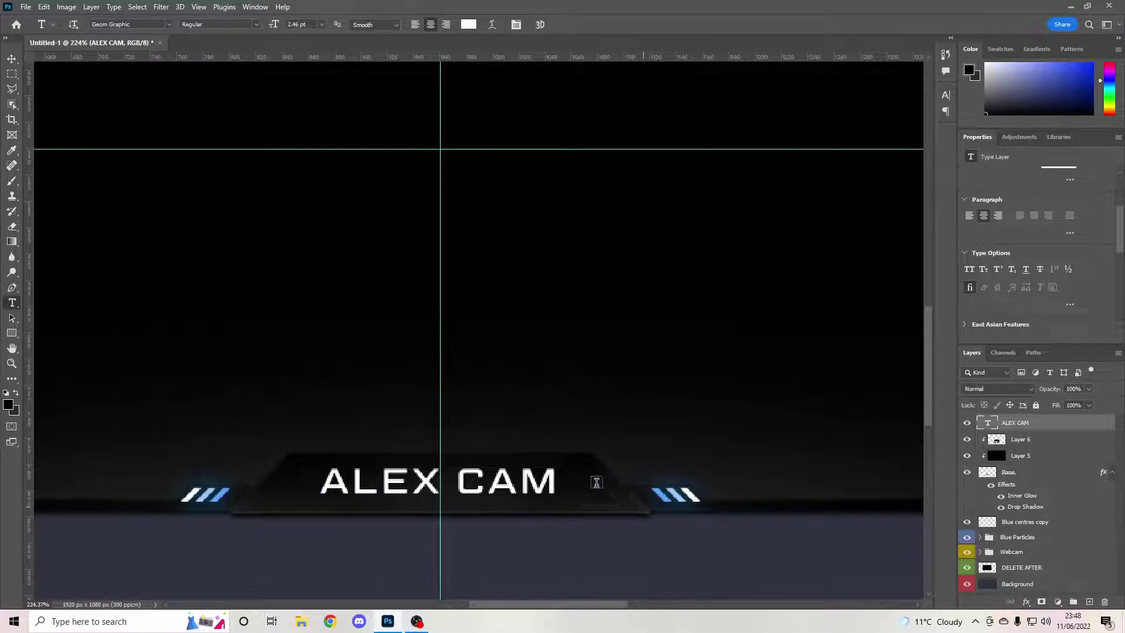
Recolour the word CAM light blue #9cc8ff by sampling the glowing stripes beside the tab
left_click_drag(456, 477, 583, 473)
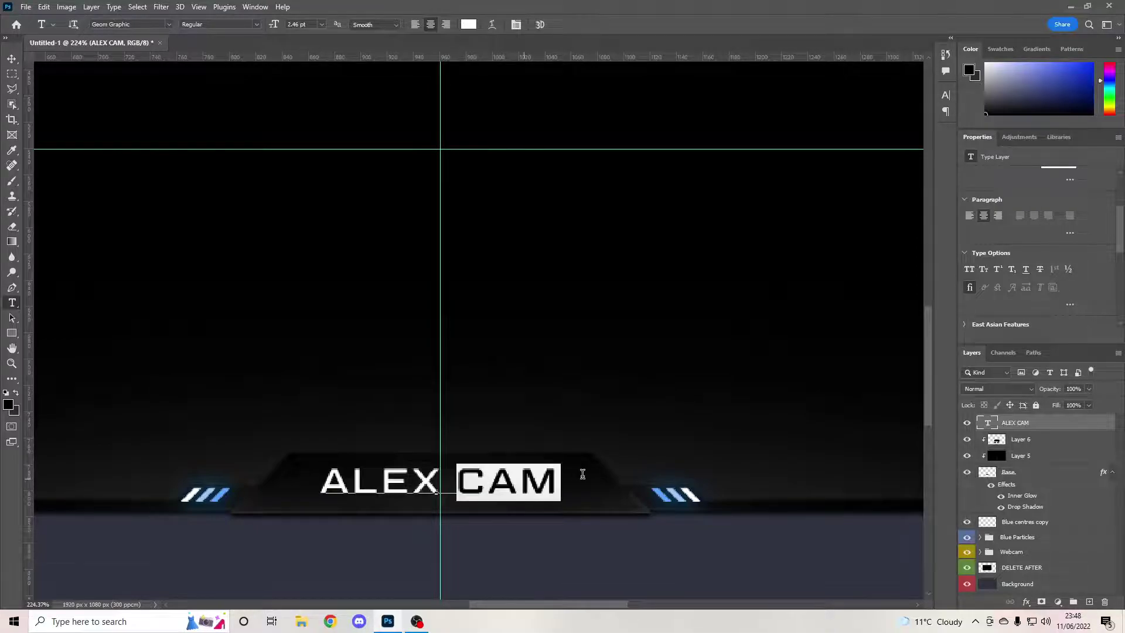
left_click(469, 24)
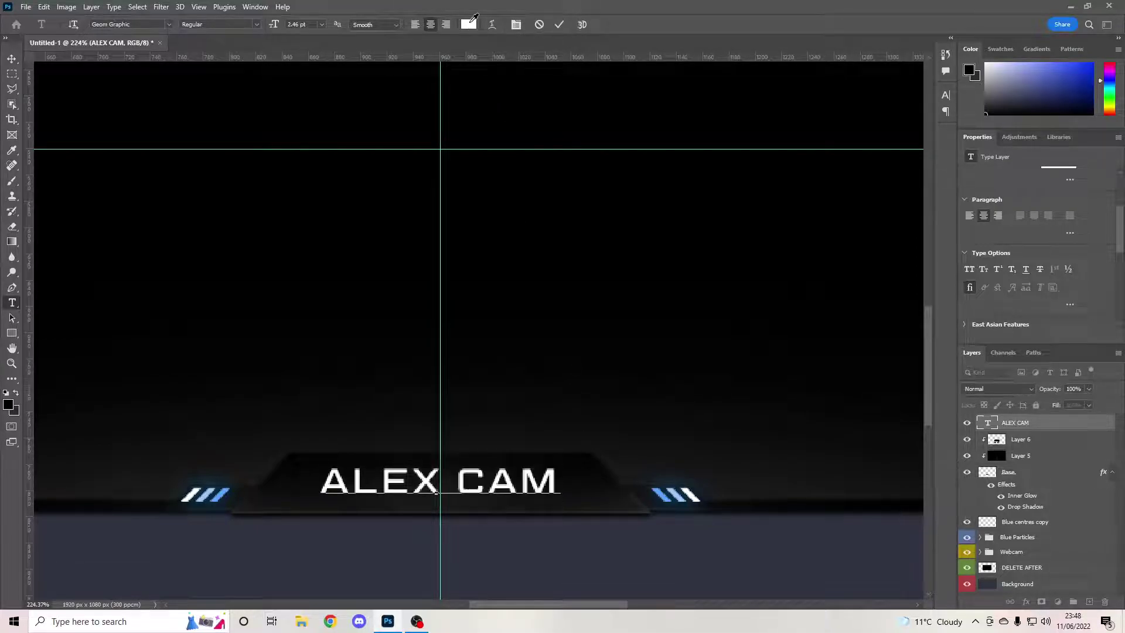
left_click(210, 491)
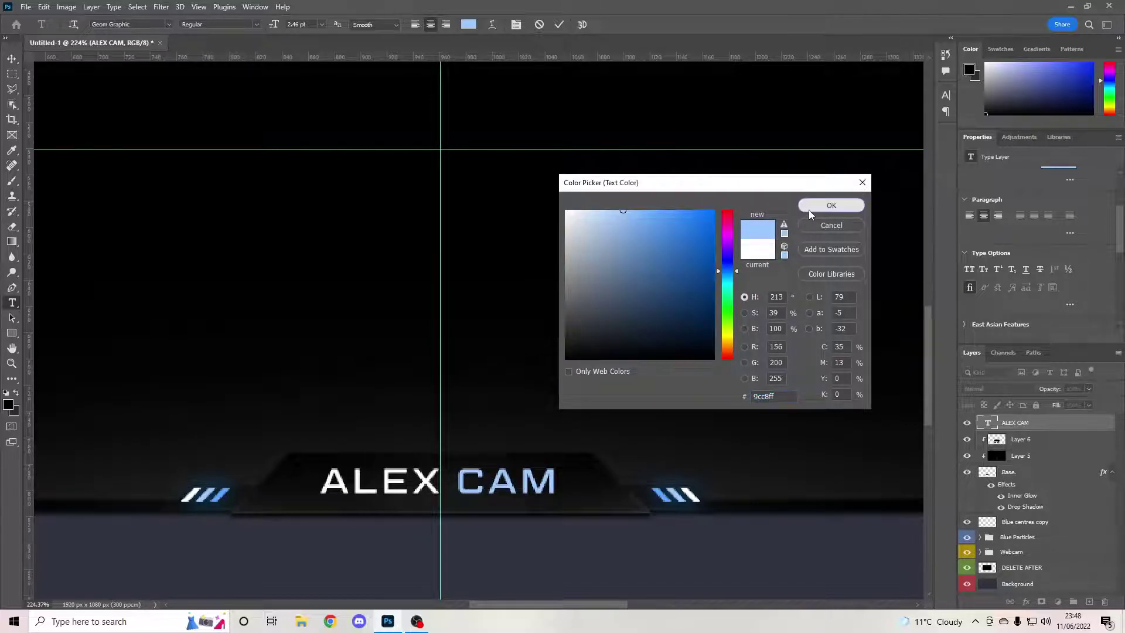
left_click(815, 206)
left_click(559, 24)
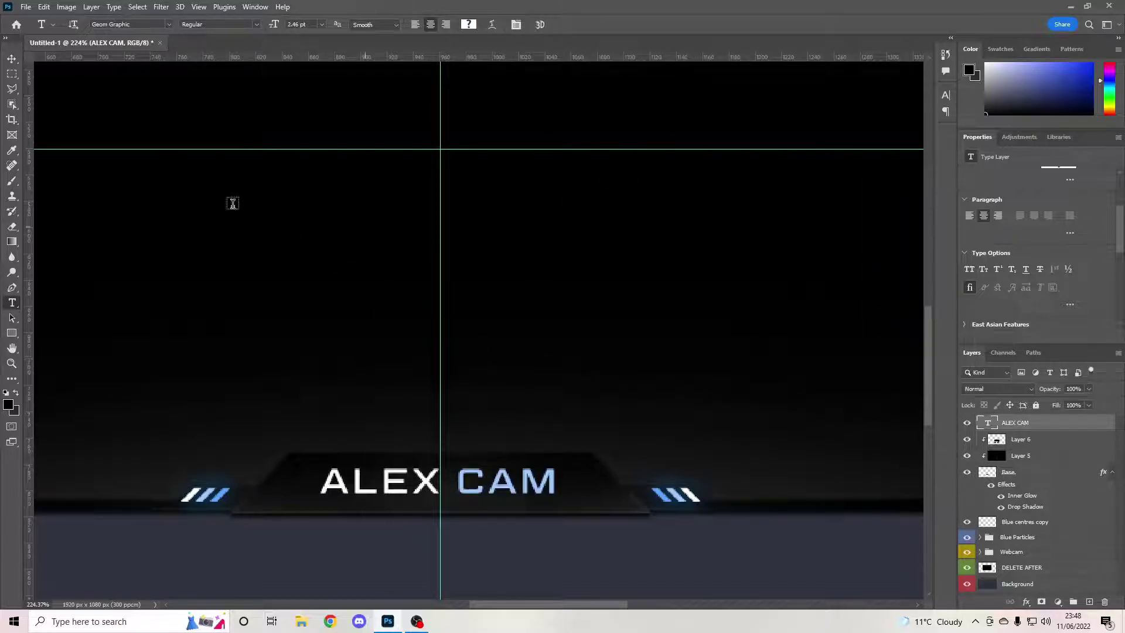
Fine-tune the title text's vertical position on the tab with Free Transform
left_click(12, 59)
key("ctrl+t")
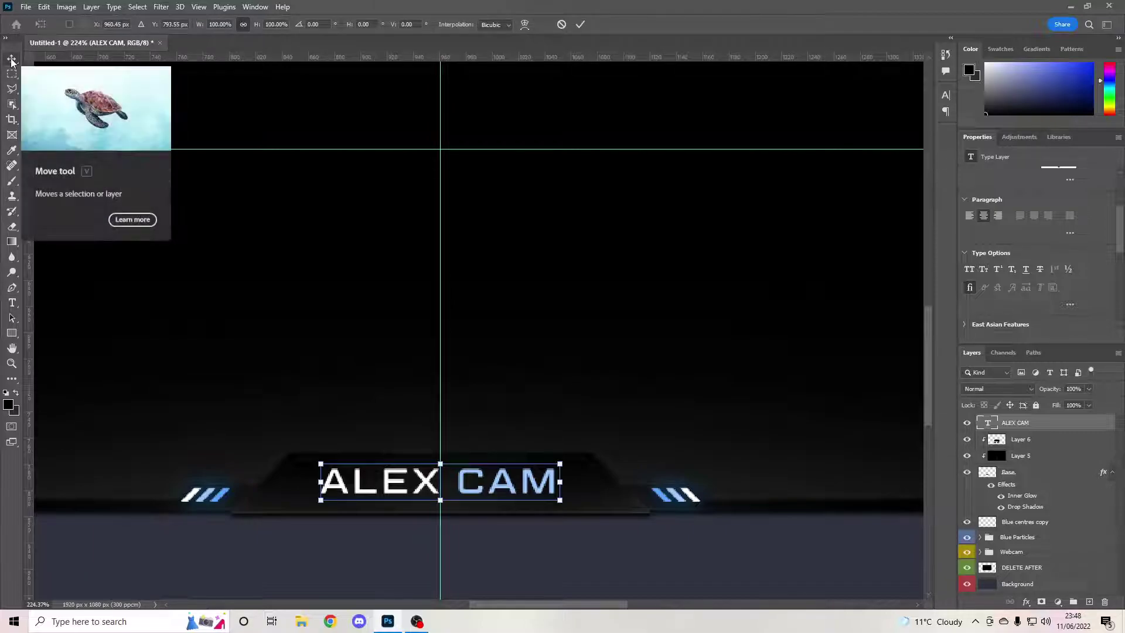
key("Up")
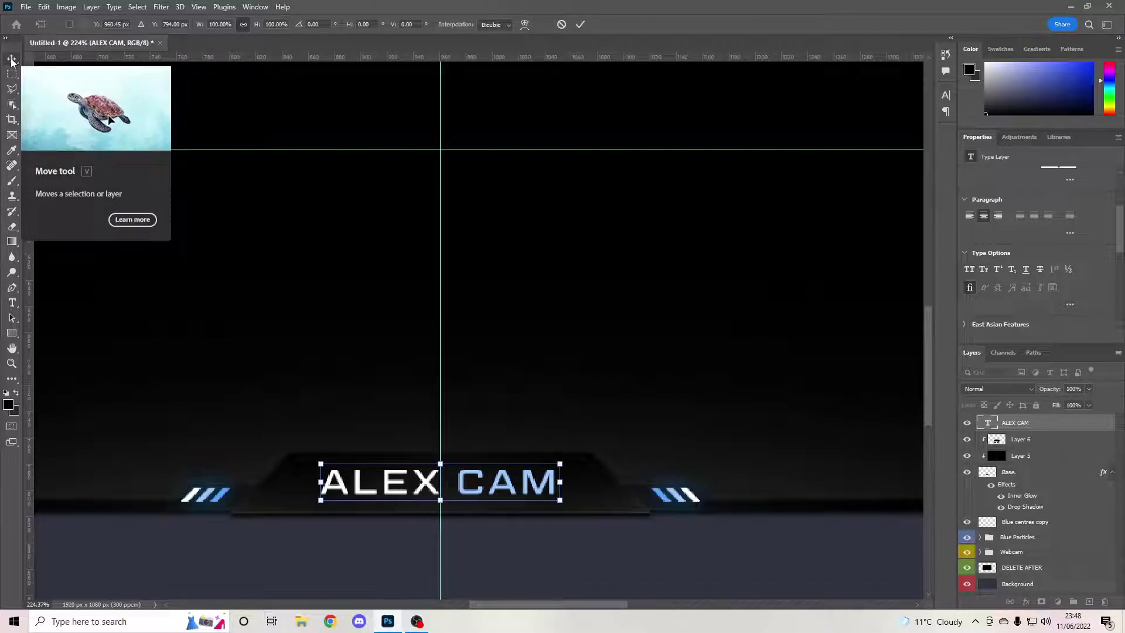
left_click(580, 25)
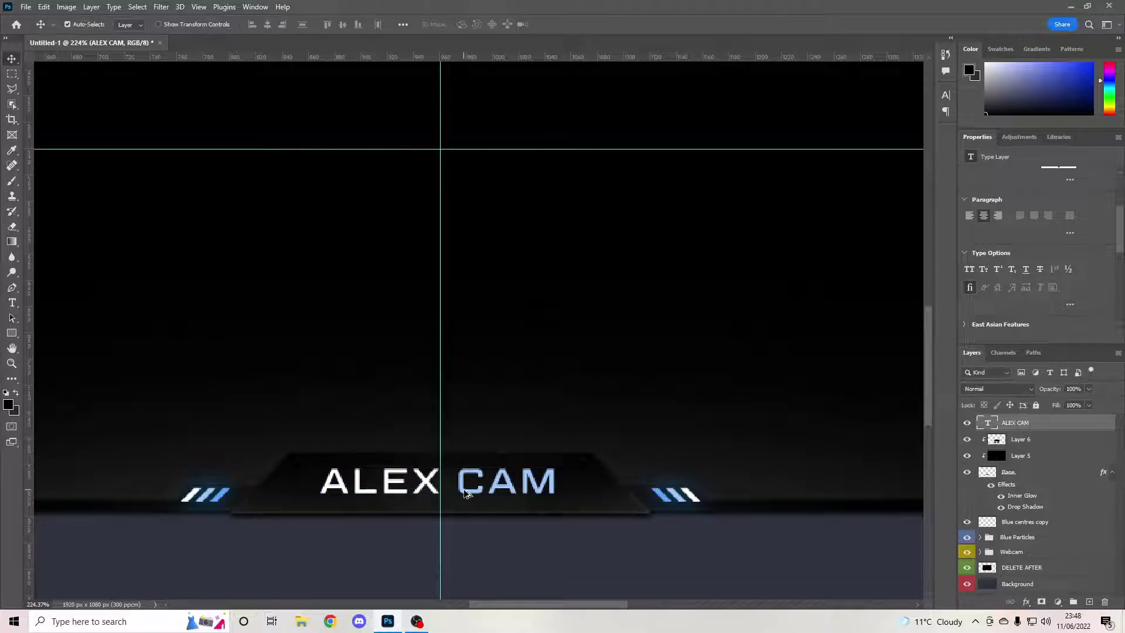
On a new top layer, draw a rectangular selection about 962 × 56 px centred across the frame's lower edge, with the guides shown
scroll(472, 494, "down", 5)
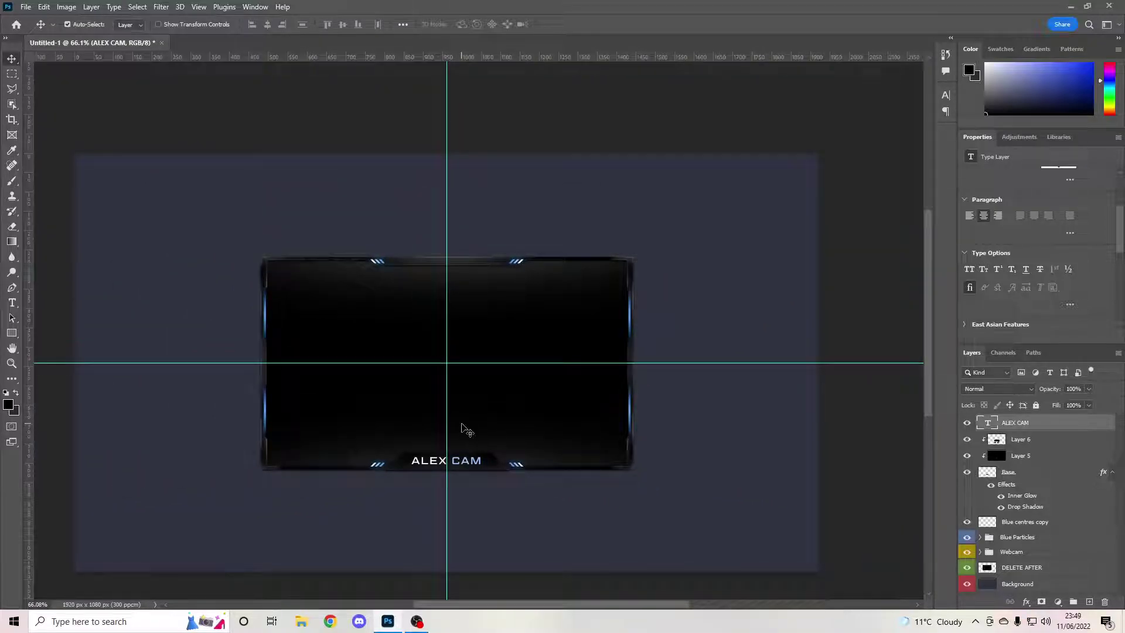
scroll(464, 410, "down", 2)
scroll(466, 413, "up", 4)
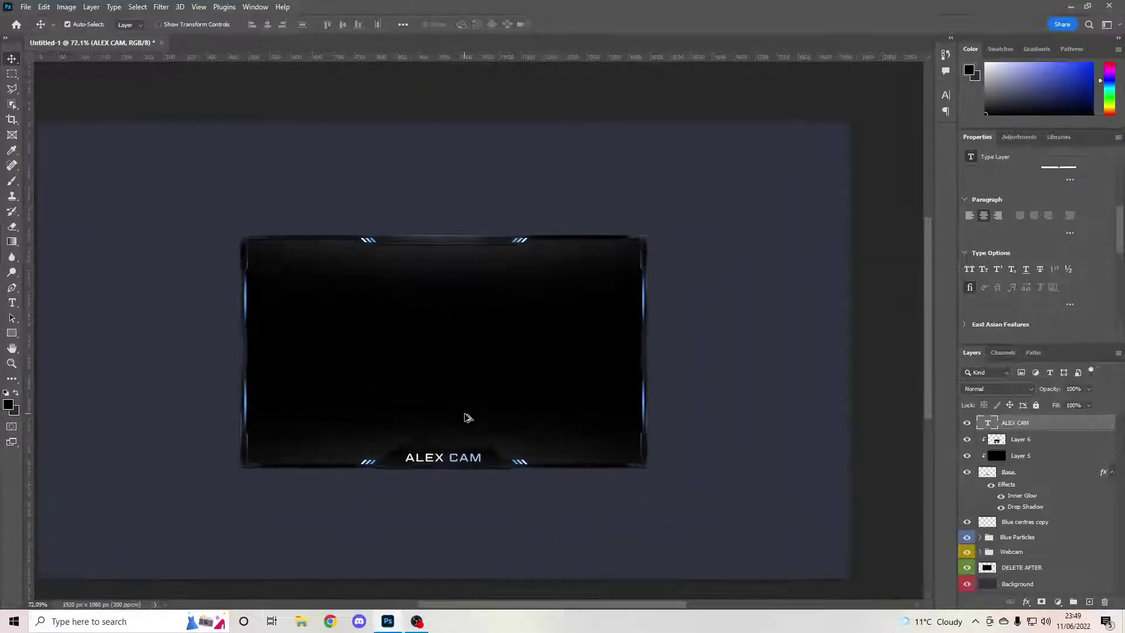
scroll(467, 418, "down", 2)
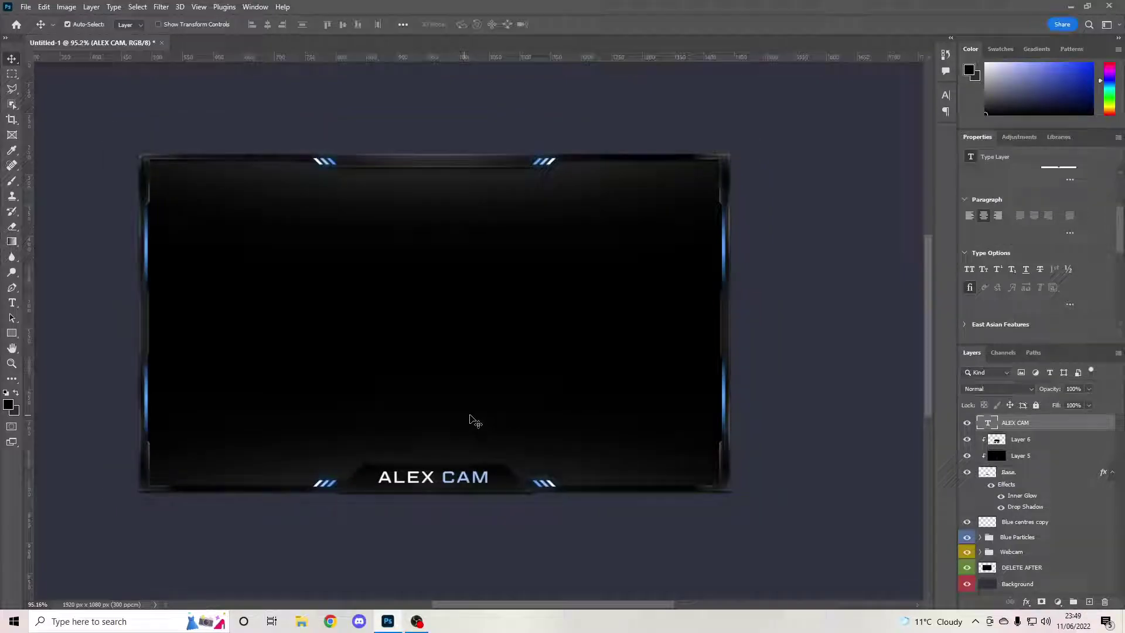
left_click(1090, 603)
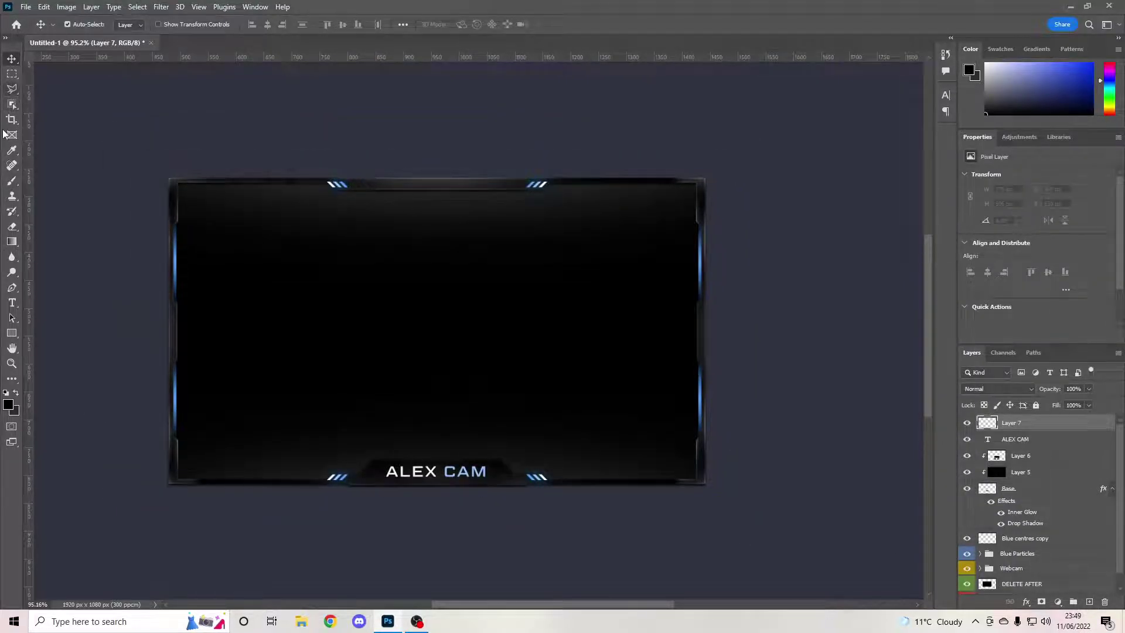
left_click(12, 73)
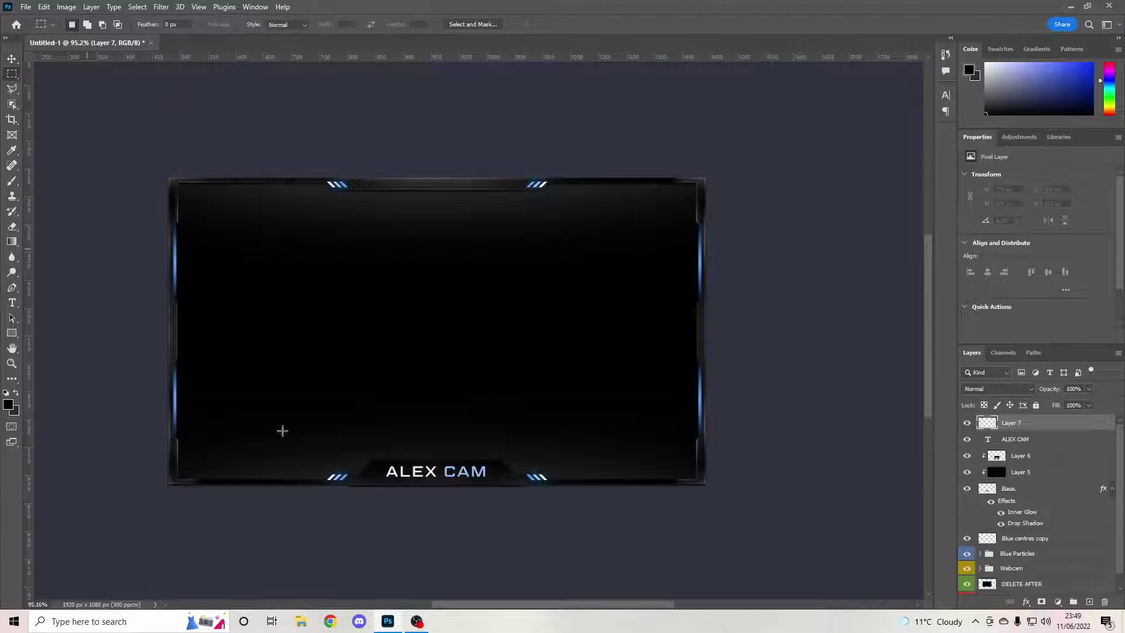
key("ctrl+semicolon")
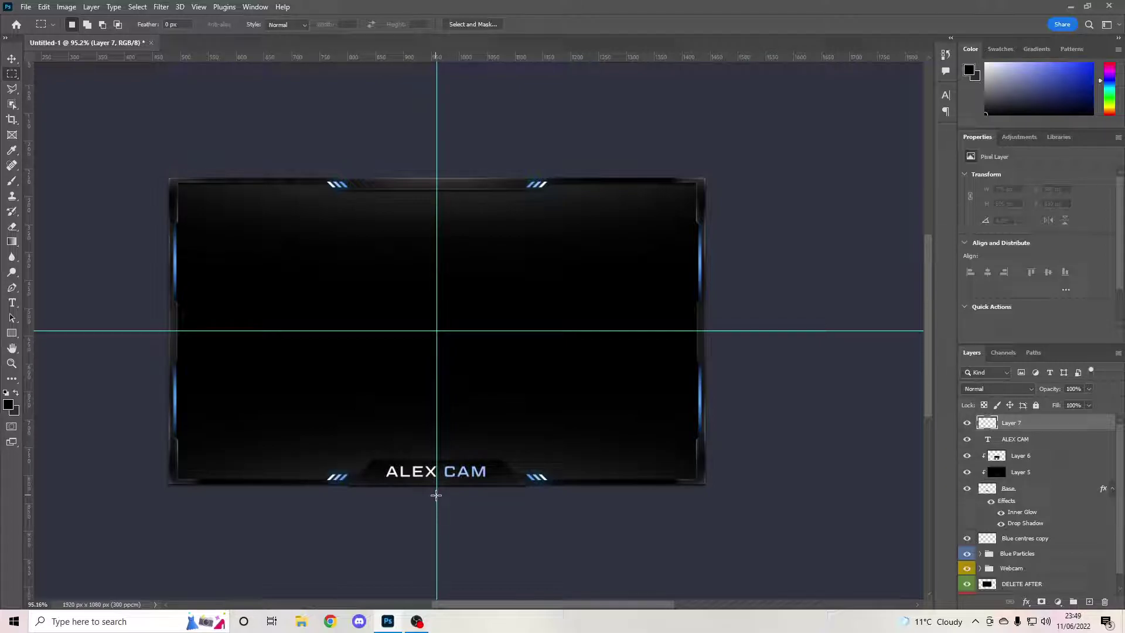
left_click_drag(436, 495, 169, 510)
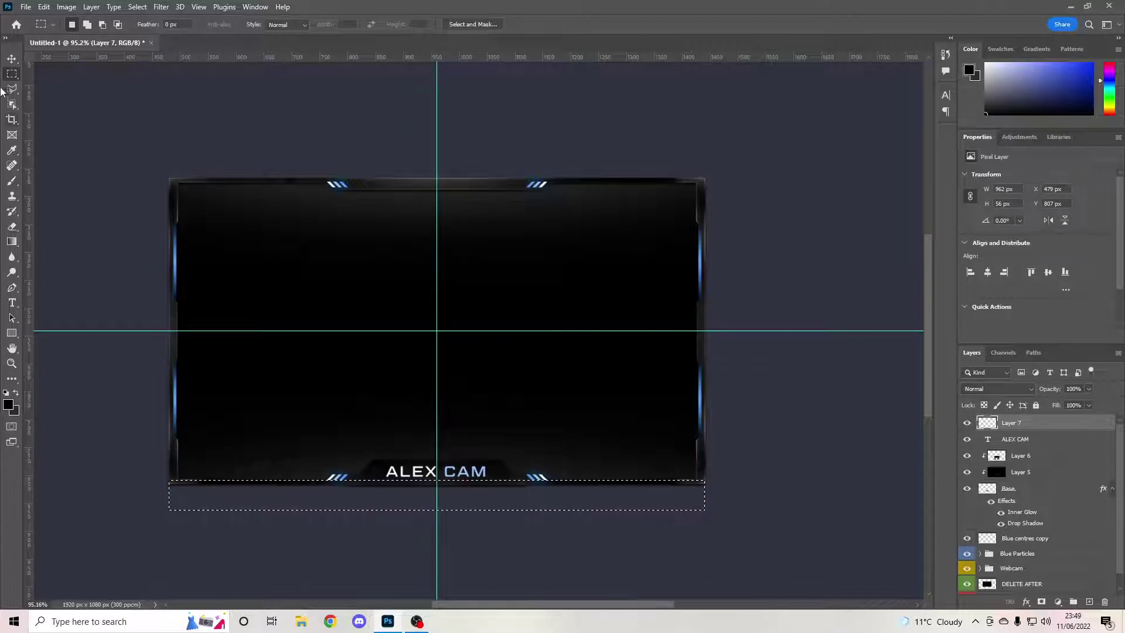
Nudge the rectangular selection straight down to Y 829 px so it sits just below the frame
key("Down")
key("Down")
key("Down")
key("Down")
key("Down")
key("Down")
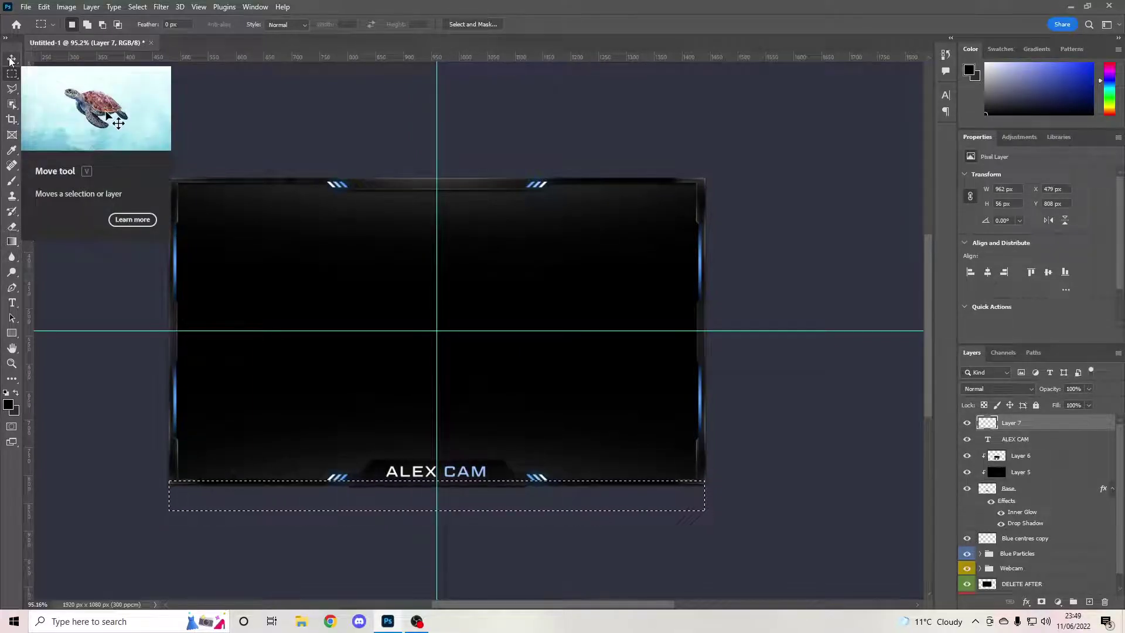
key("Down")
key("Down")
key("Down")
key("Down")
key("Down")
key("Down")
key("Down")
key("Down")
key("Down")
key("Down")
key("Down")
key("Down")
key("Down")
key("Down")
key("Down")
key("Down")
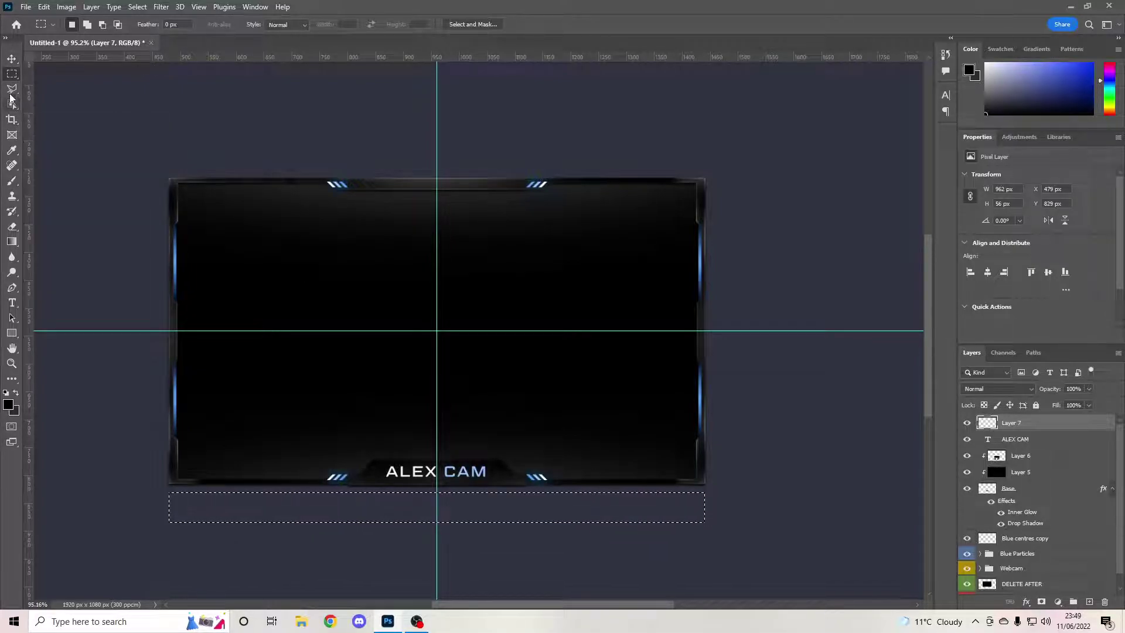
Fill the selection with dark grey #131314 sampled from the frame's lower edge, and deselect it
left_click(12, 89)
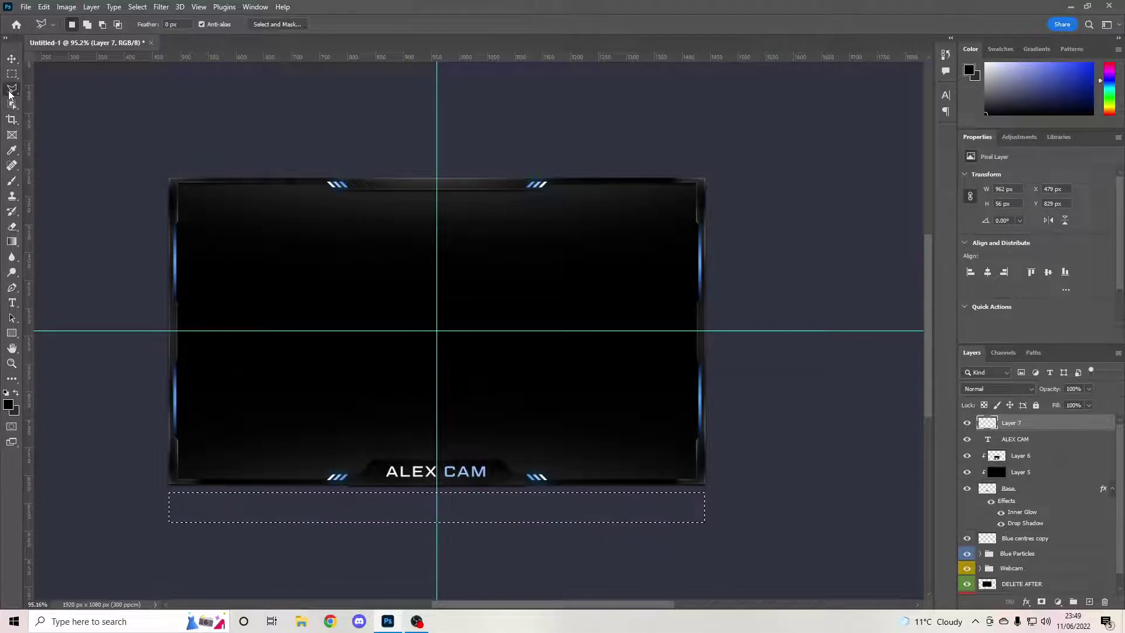
right_click(286, 507)
left_click(306, 428)
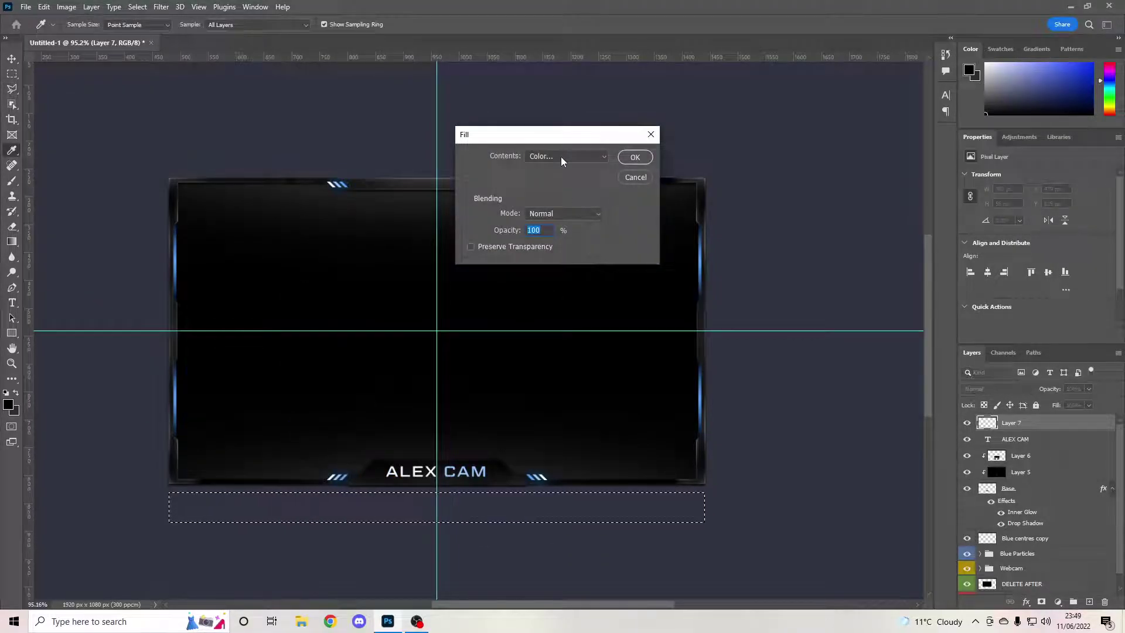
left_click(561, 156)
left_click(562, 192)
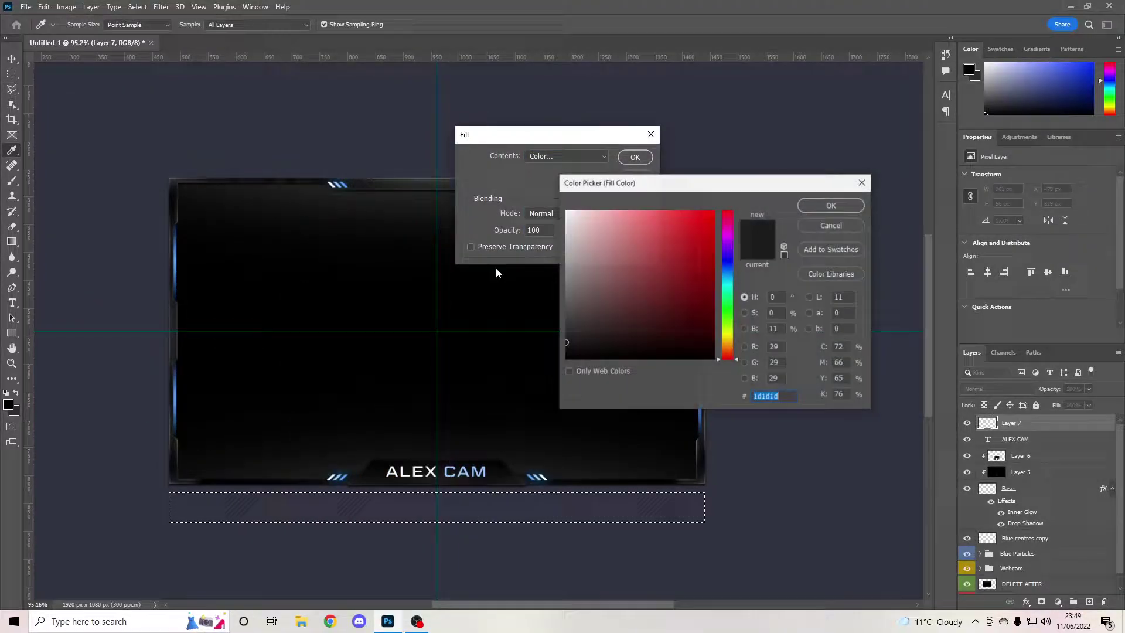
left_click(358, 480)
left_click(831, 205)
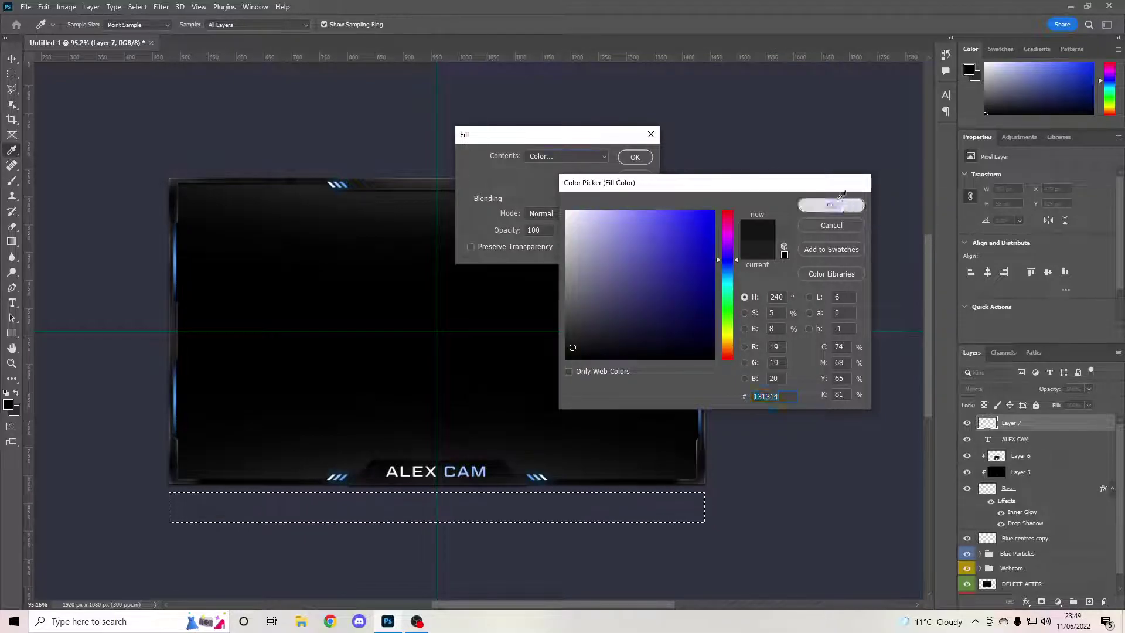
left_click(635, 157)
key("ctrl+d")
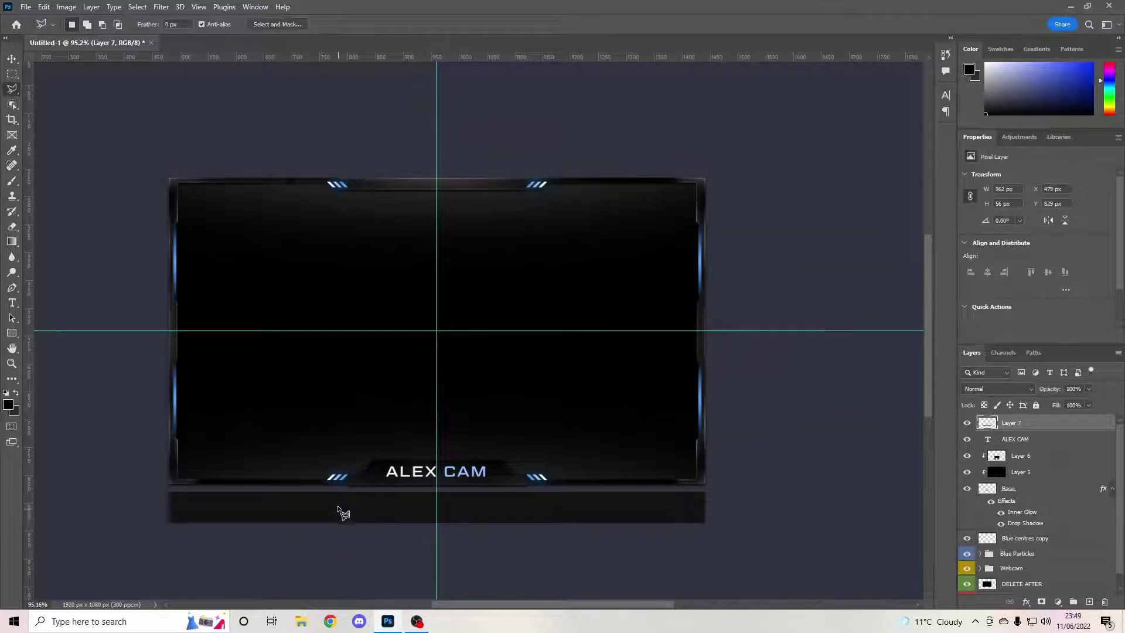
Rename the new bar's layer to notifs
scroll(409, 553, "up", 3, "alt")
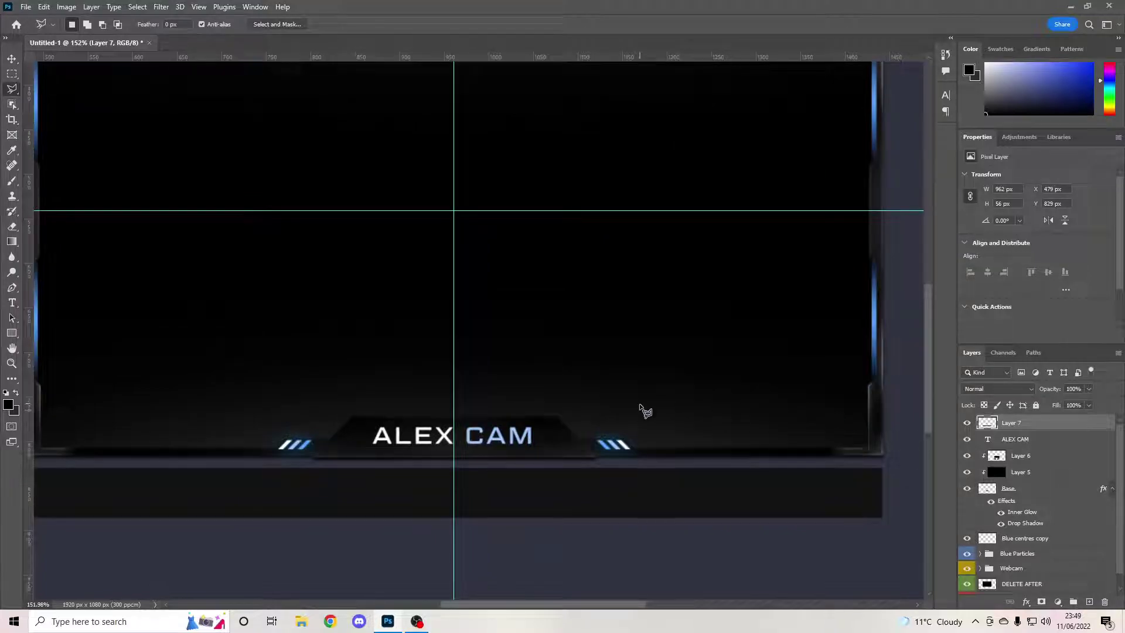
scroll(643, 409, "down", 2, "alt")
double_click(1012, 422)
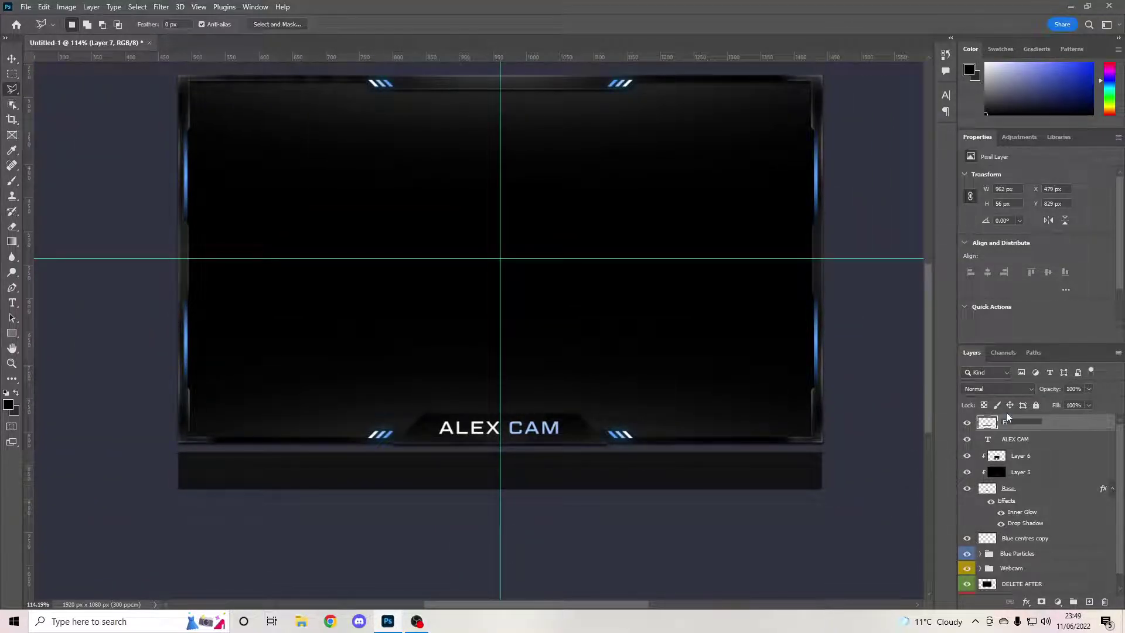
type("Follow")
key("Return")
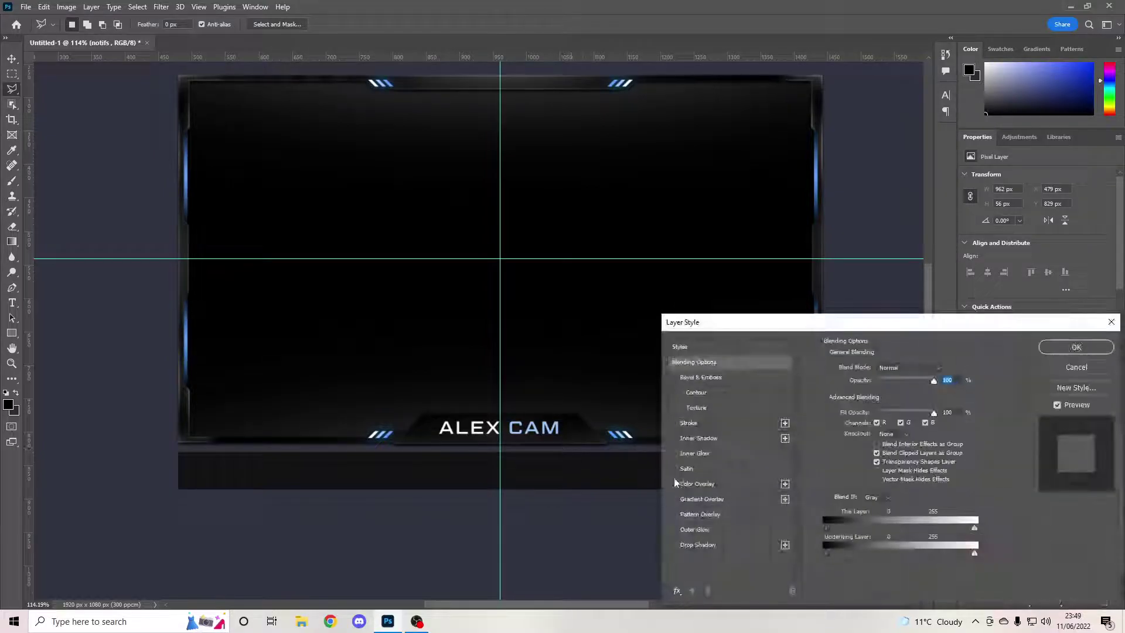
Add Inner Glow and Drop Shadow effects to the notifs layer
left_click(687, 451)
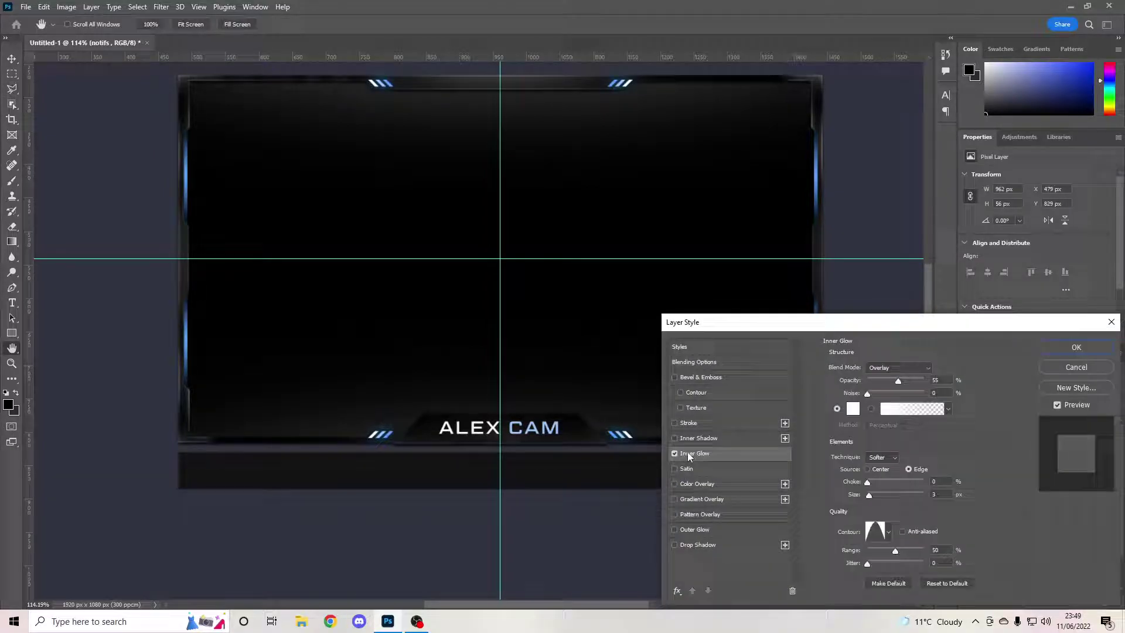
left_click(705, 545)
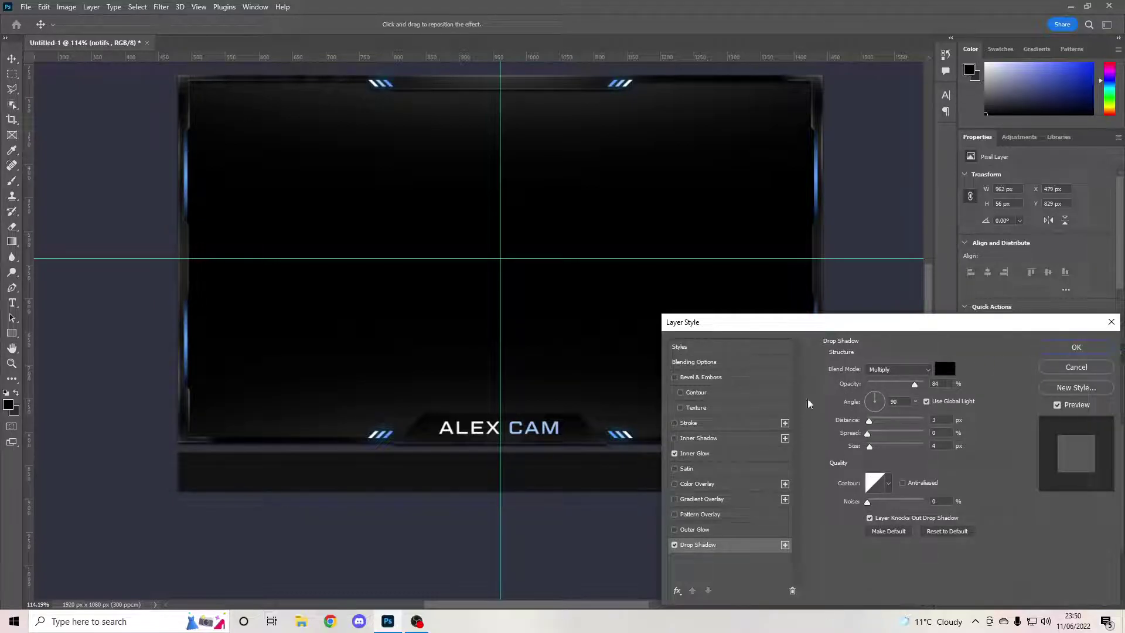
left_click(1056, 356)
Add a new layer above notifs and clip it to the notifs bar
scroll(503, 463, "down", 2)
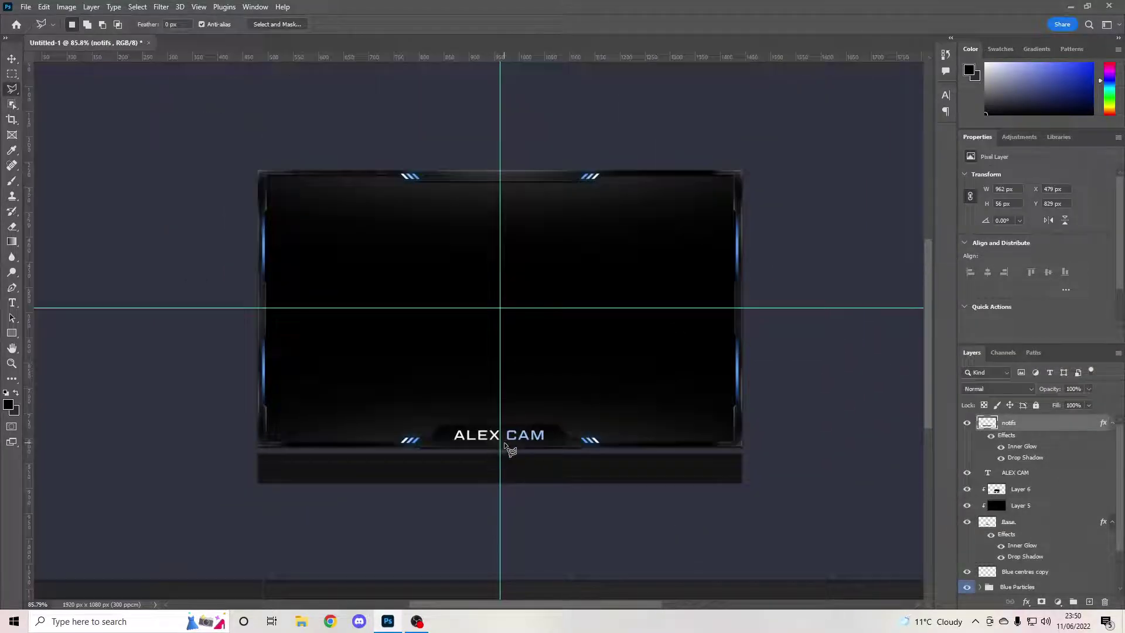
left_click(1089, 602)
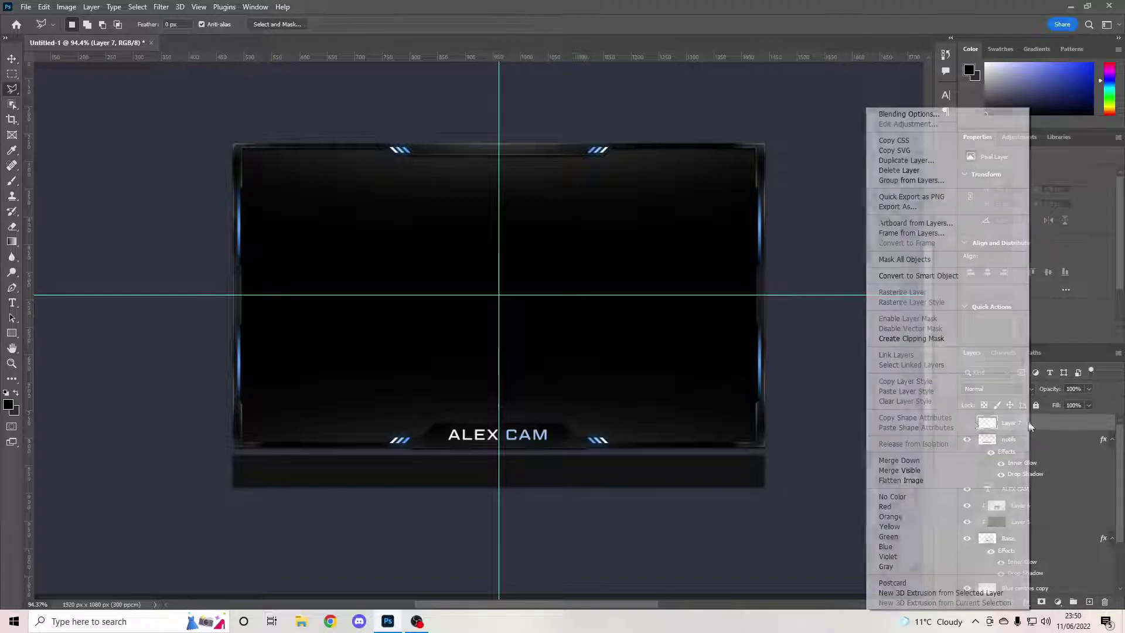
right_click(1028, 422)
left_click(908, 342)
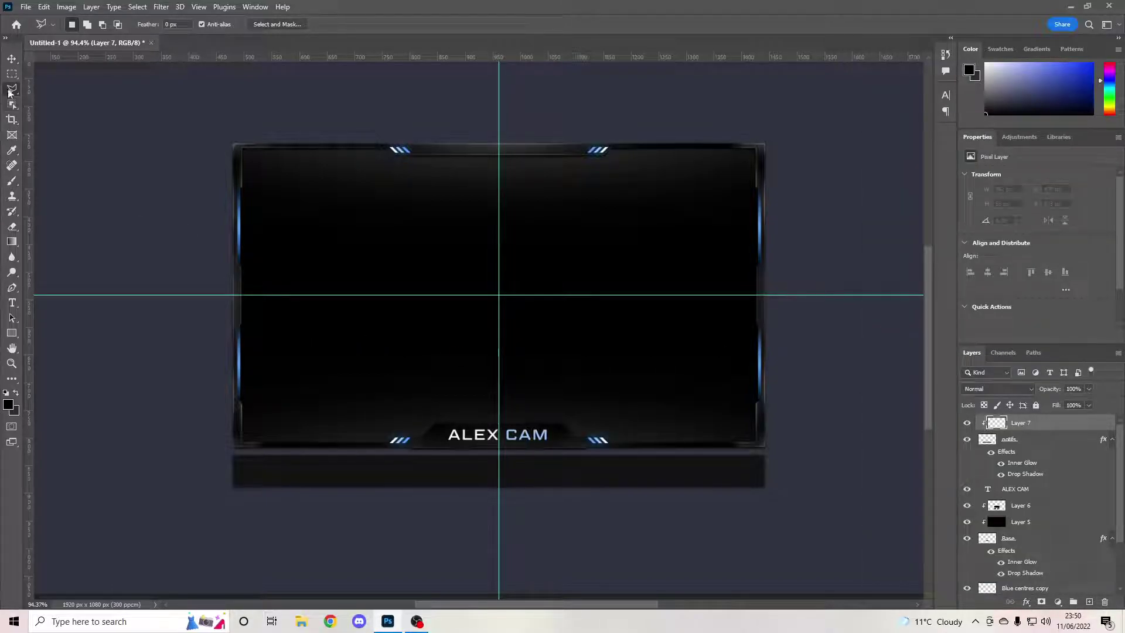
Add the text NEWEST FOLLOWER in white #ffffff over the notifs bar, moving it into view before committing it
scroll(507, 474, "up", 4)
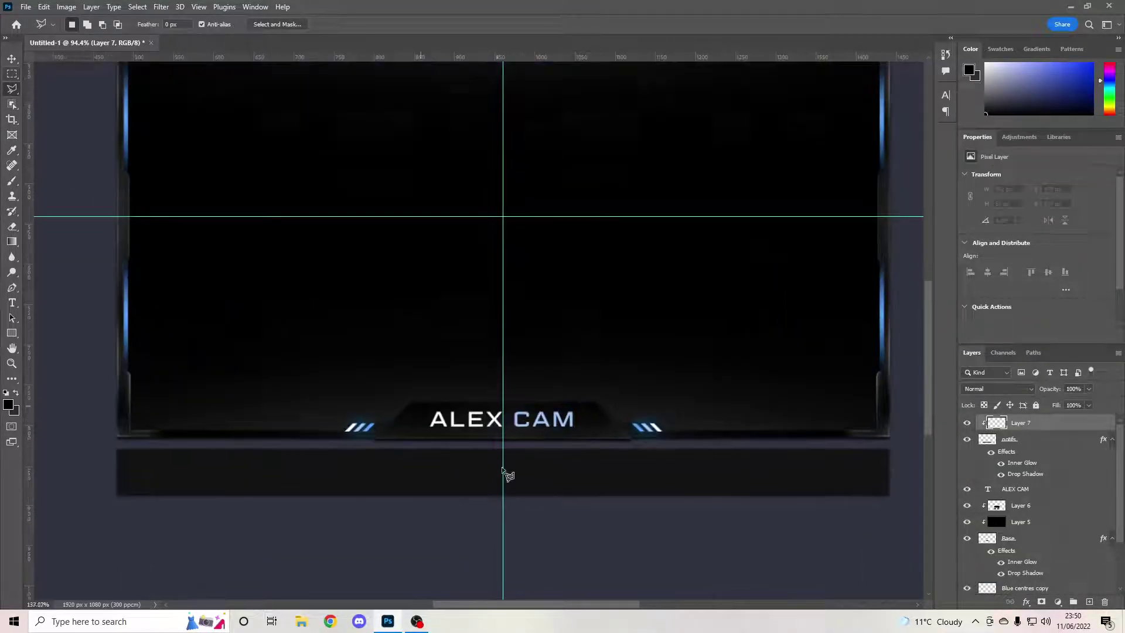
scroll(504, 461, "down", 3)
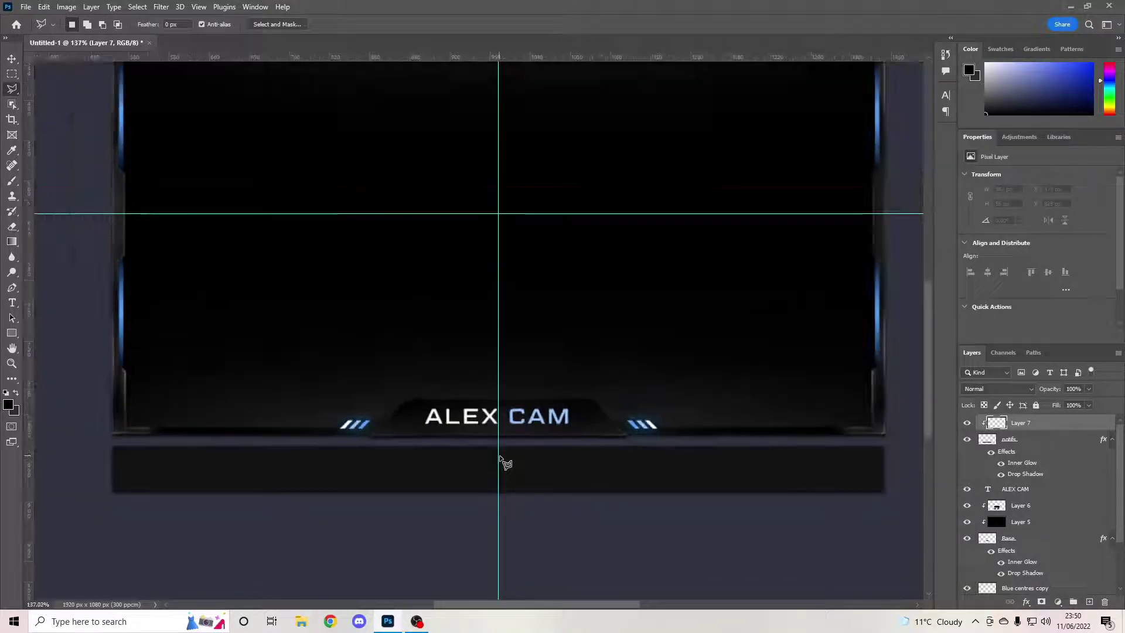
scroll(505, 458, "up", 1)
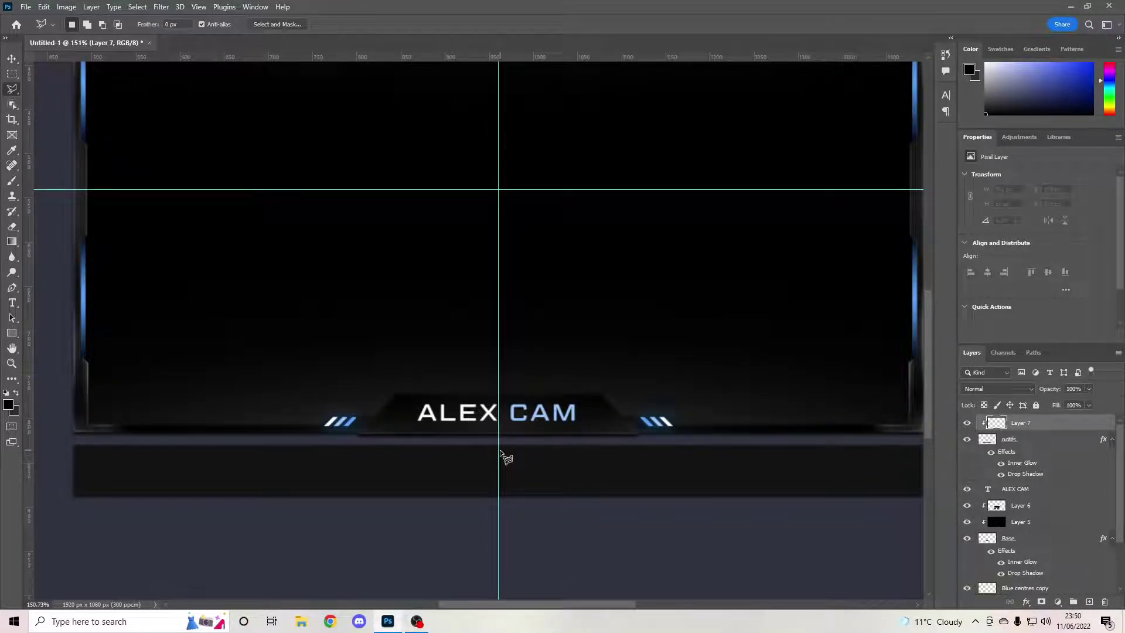
left_click(12, 60)
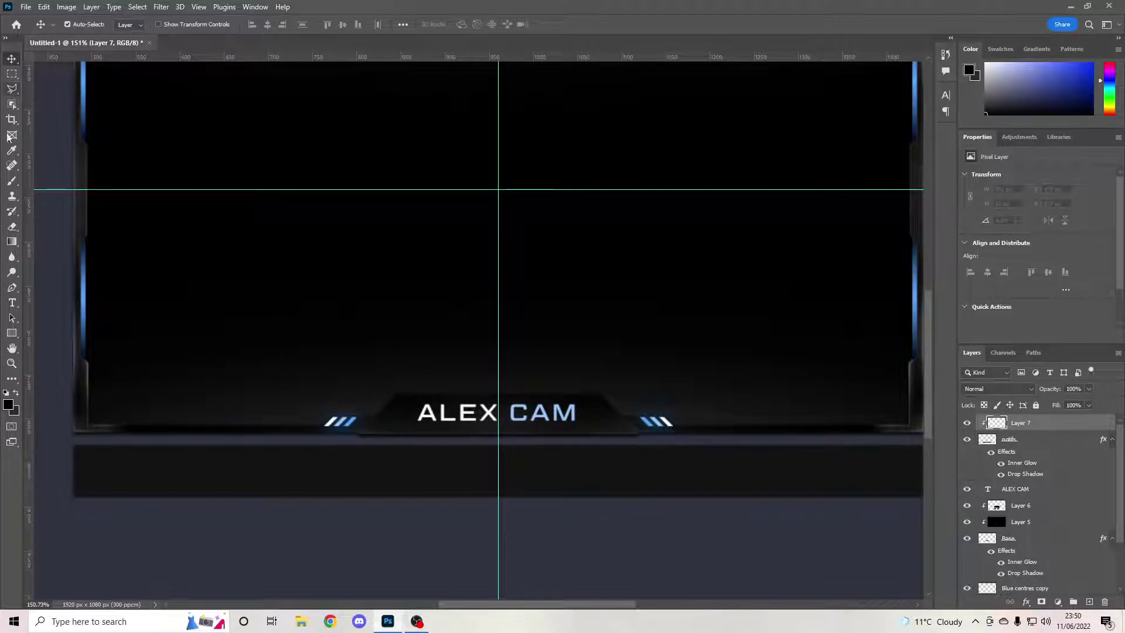
left_click(12, 303)
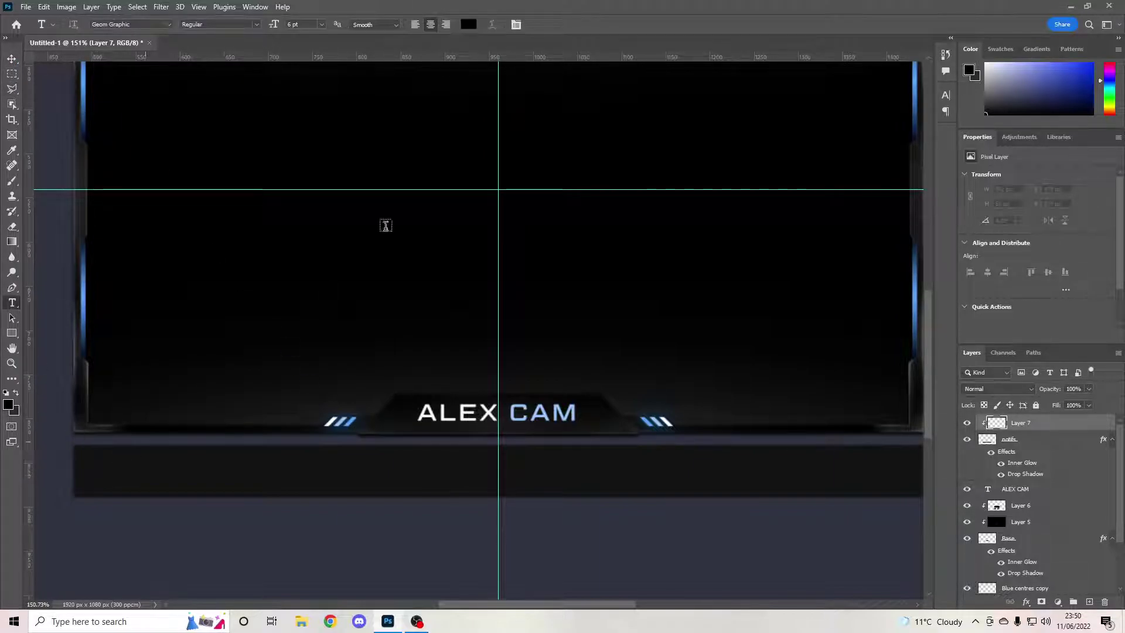
left_click(469, 25)
type("ffffff")
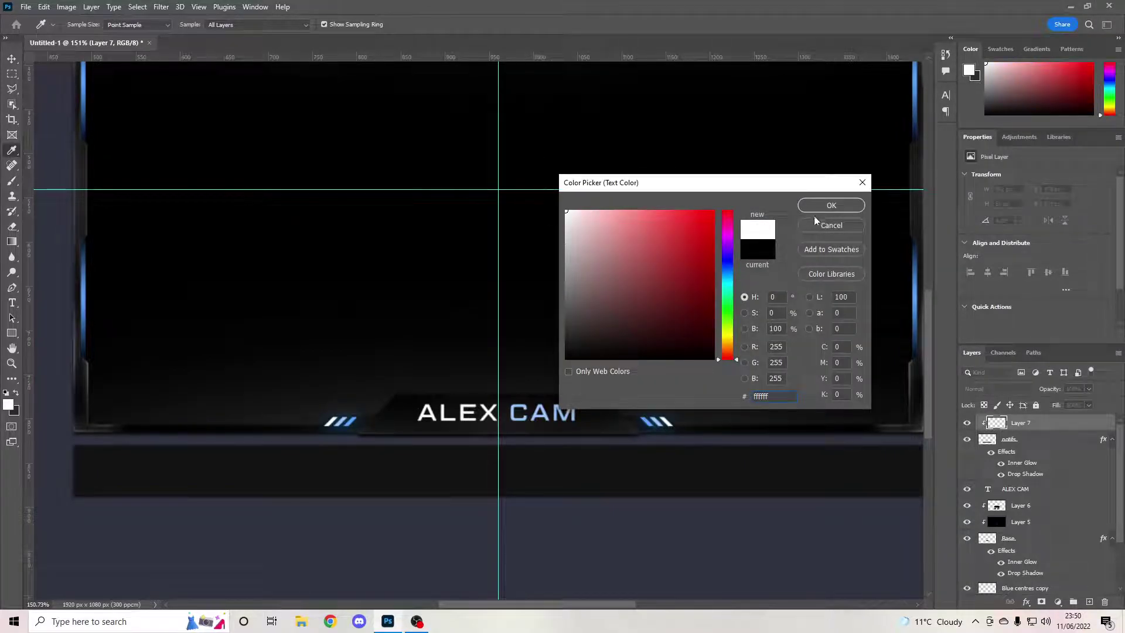
key("Return")
left_click(127, 469)
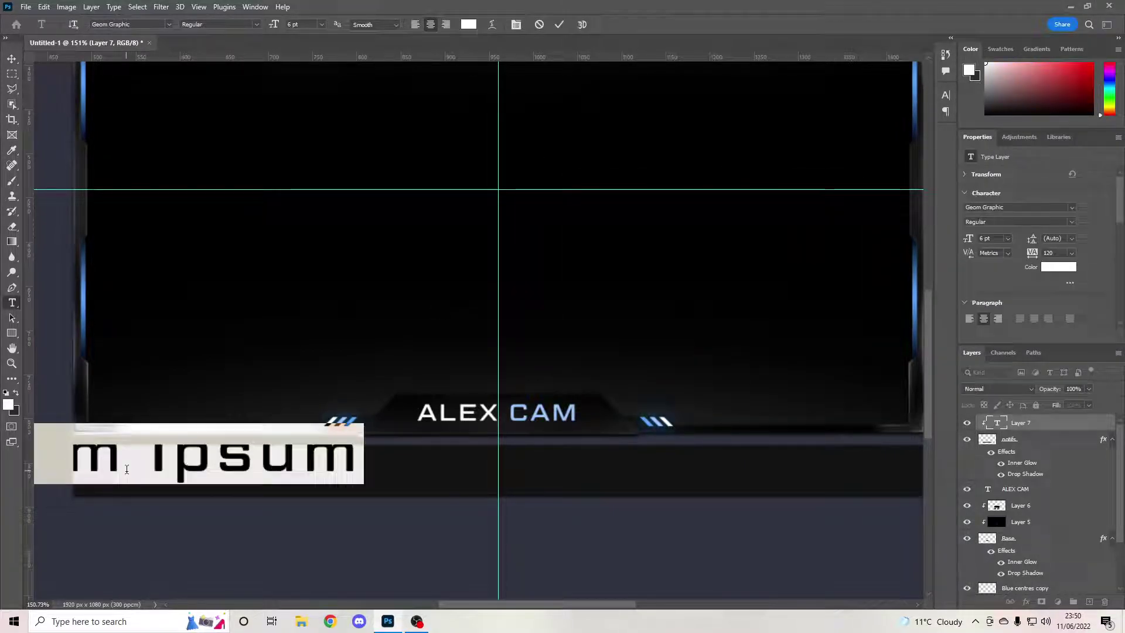
type("NEWEST")
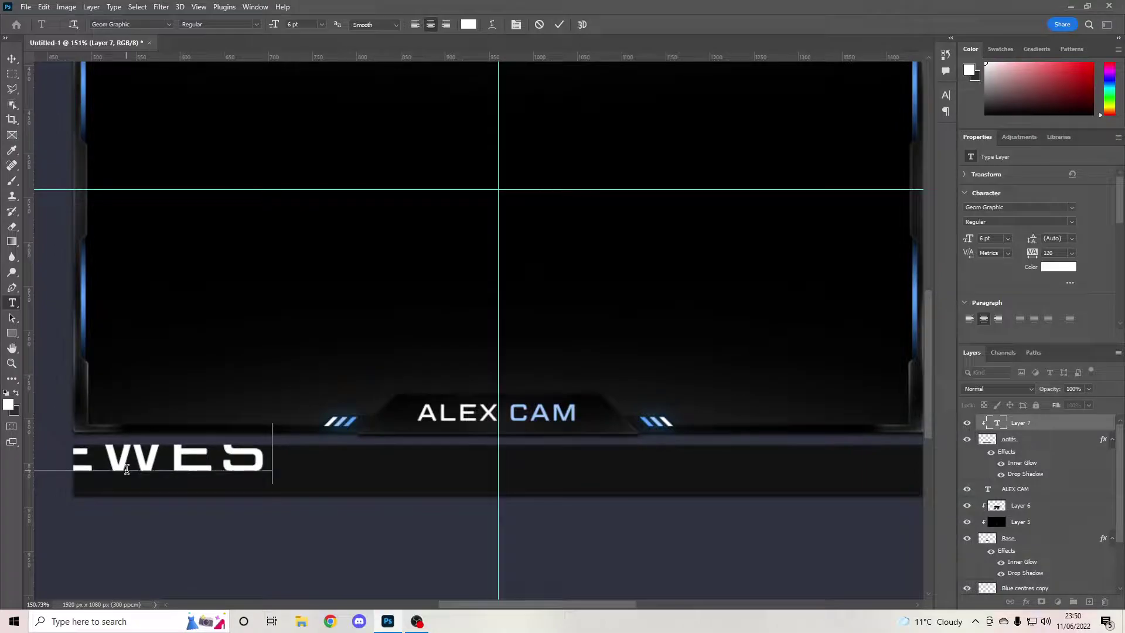
type(" FO")
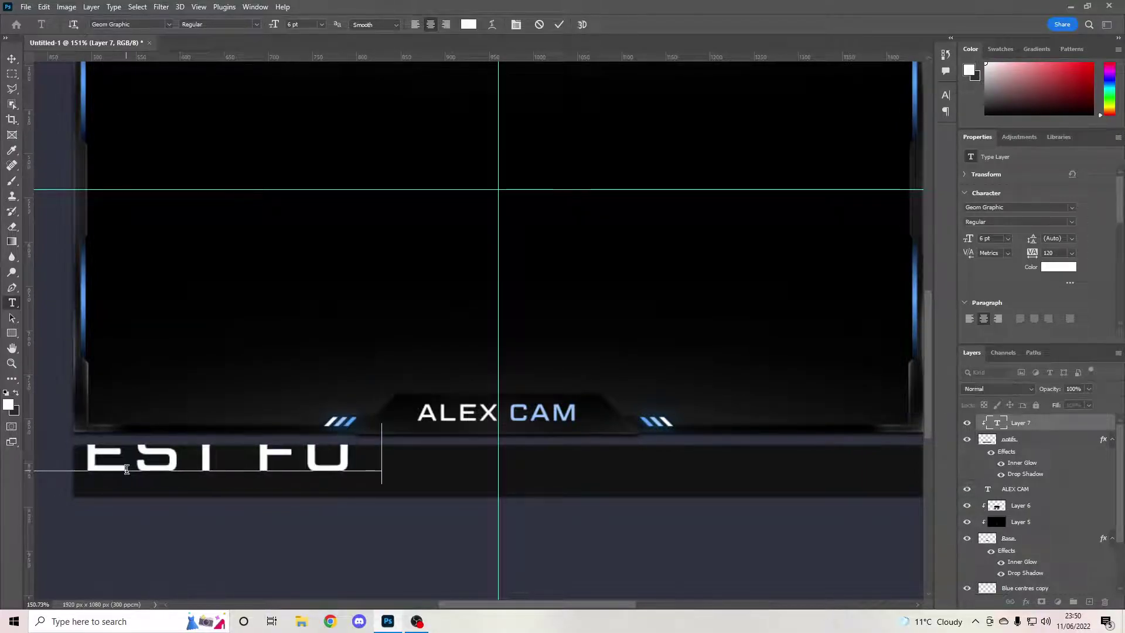
type("LLOWER")
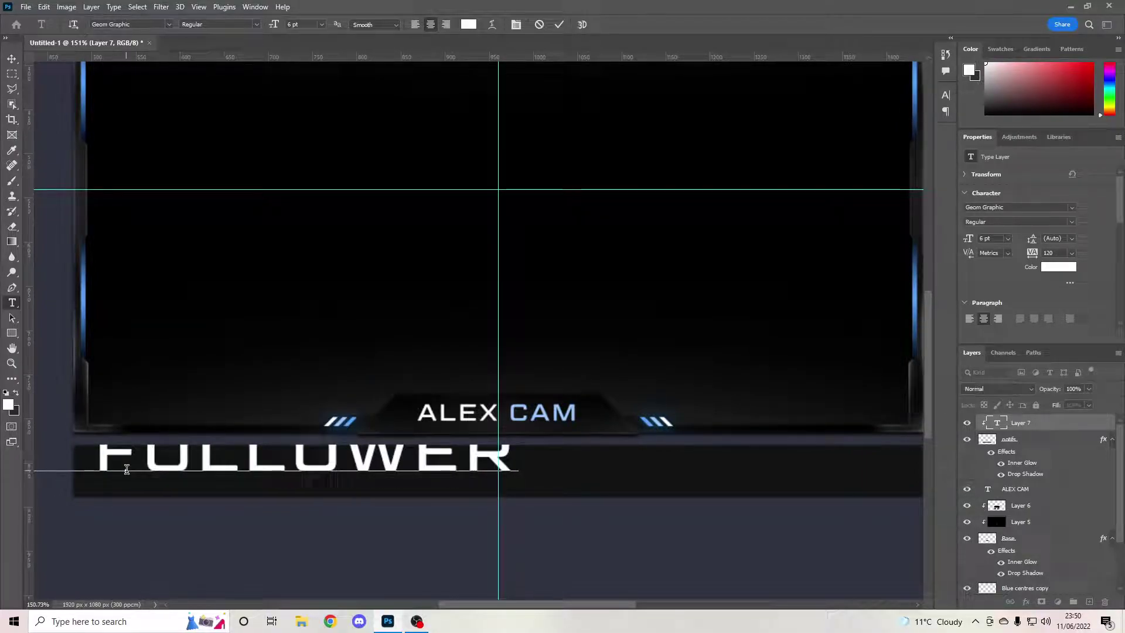
left_click_drag(314, 509, 564, 563)
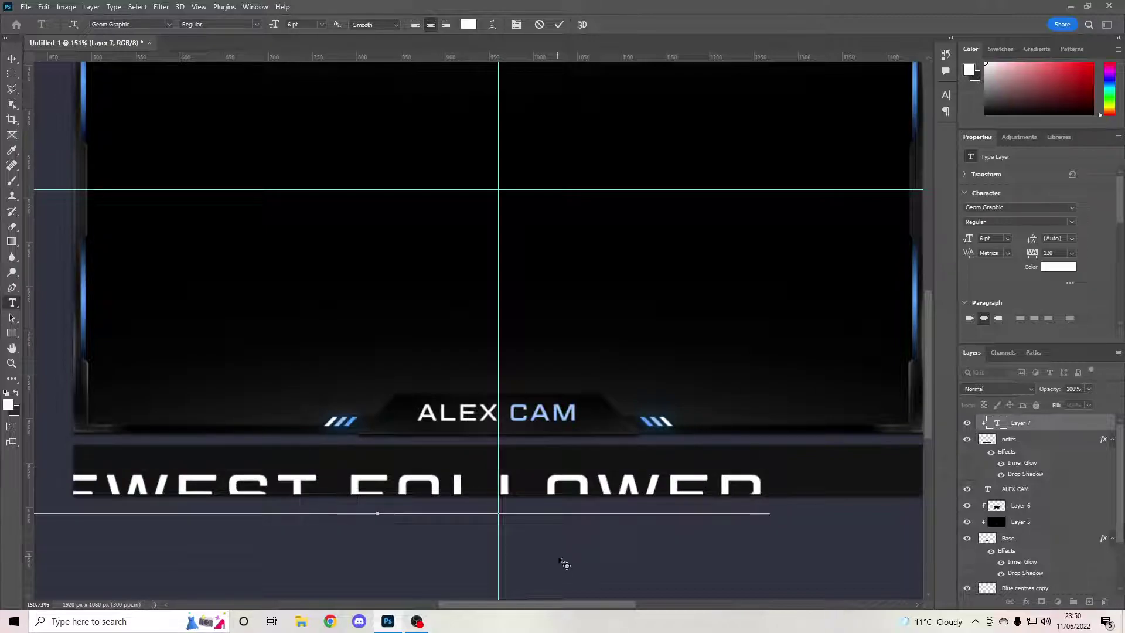
left_click(559, 24)
Scale the NEWEST FOLLOWER text to about 29.25% and place it near the left end of the notifs bar
key("ctrl+t")
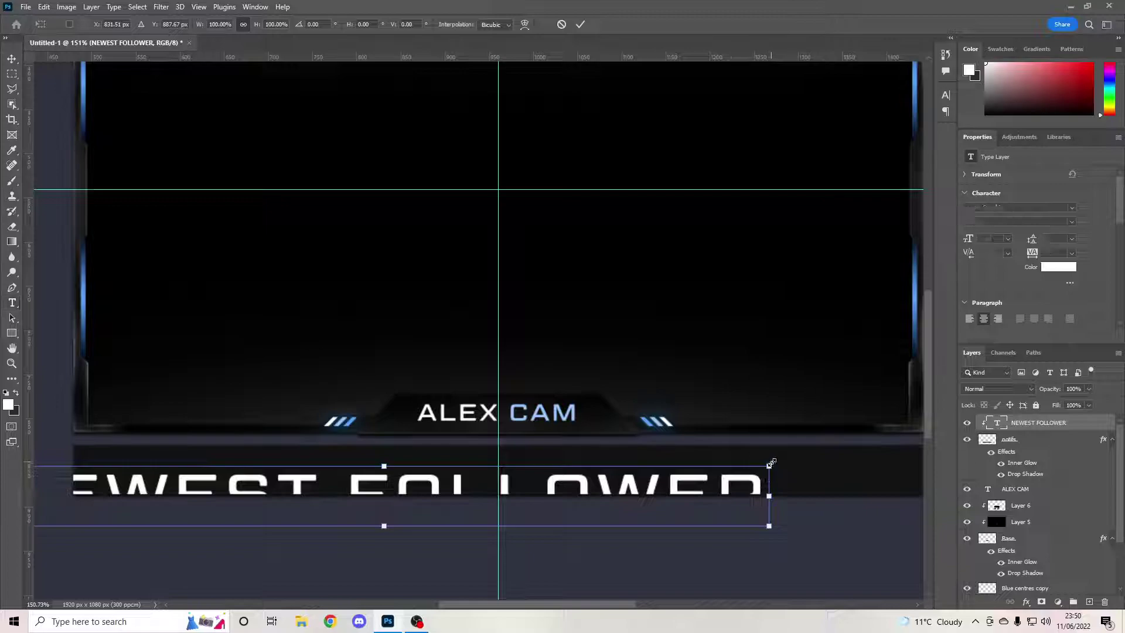
left_click_drag(765, 467, 288, 474)
left_click(579, 24)
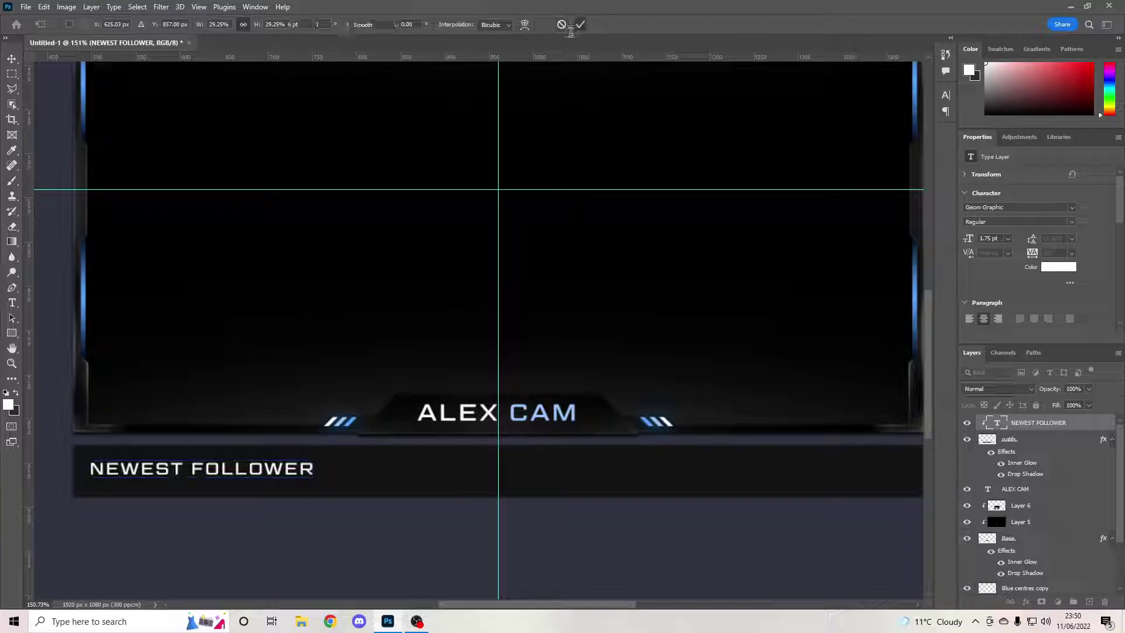
scroll(366, 409, "down", 6)
scroll(372, 438, "up", 5)
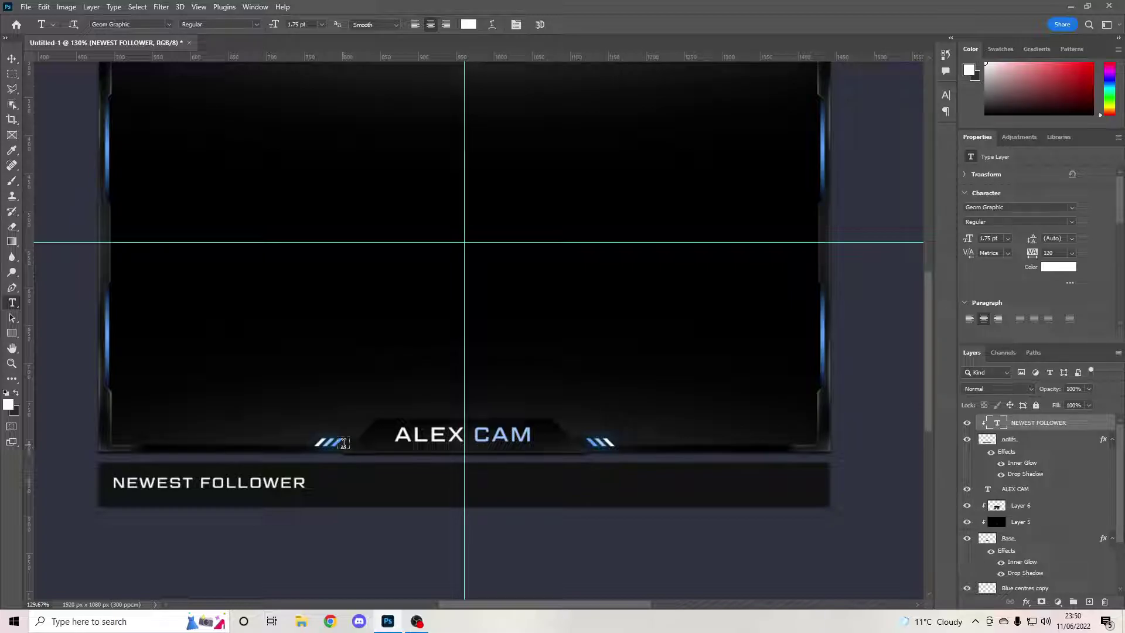
left_click(12, 181)
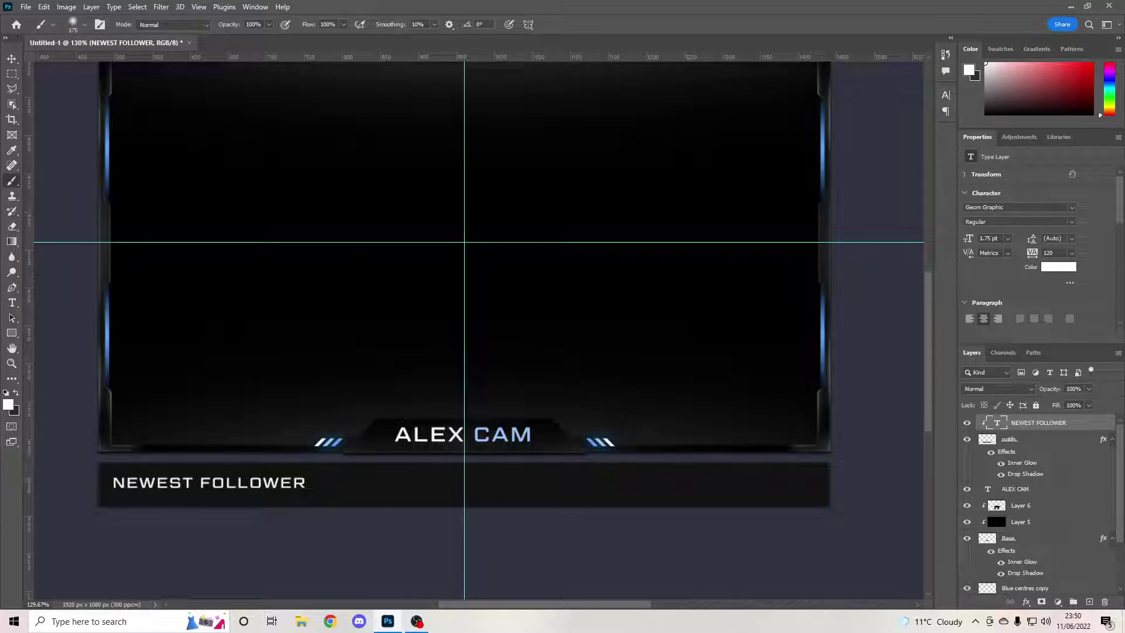
right_click(1034, 423)
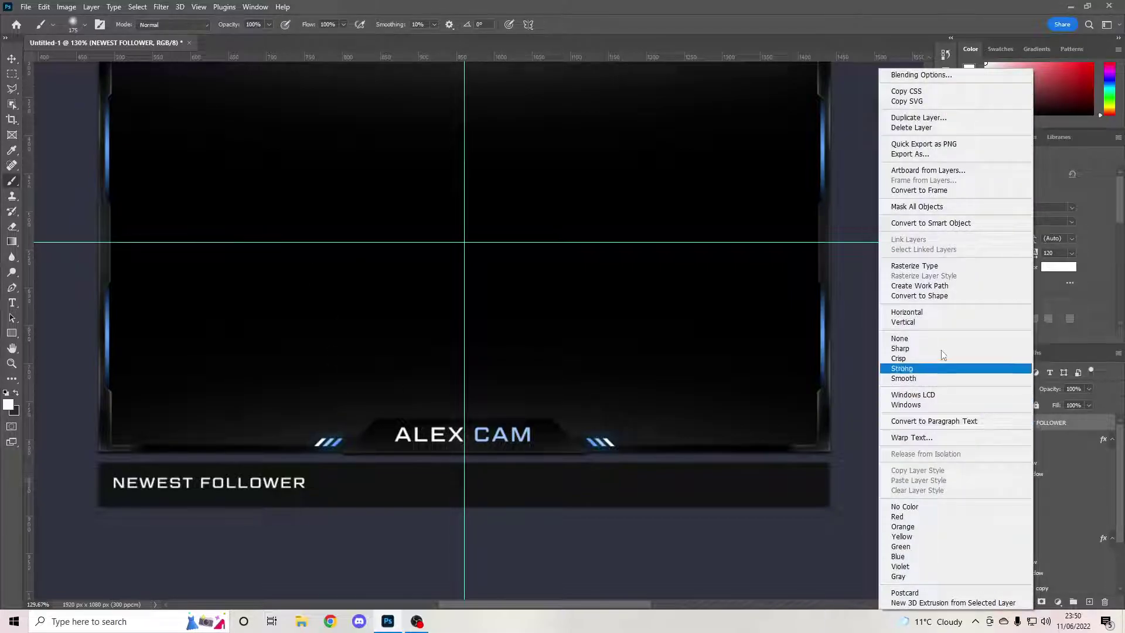
right_click(1077, 404)
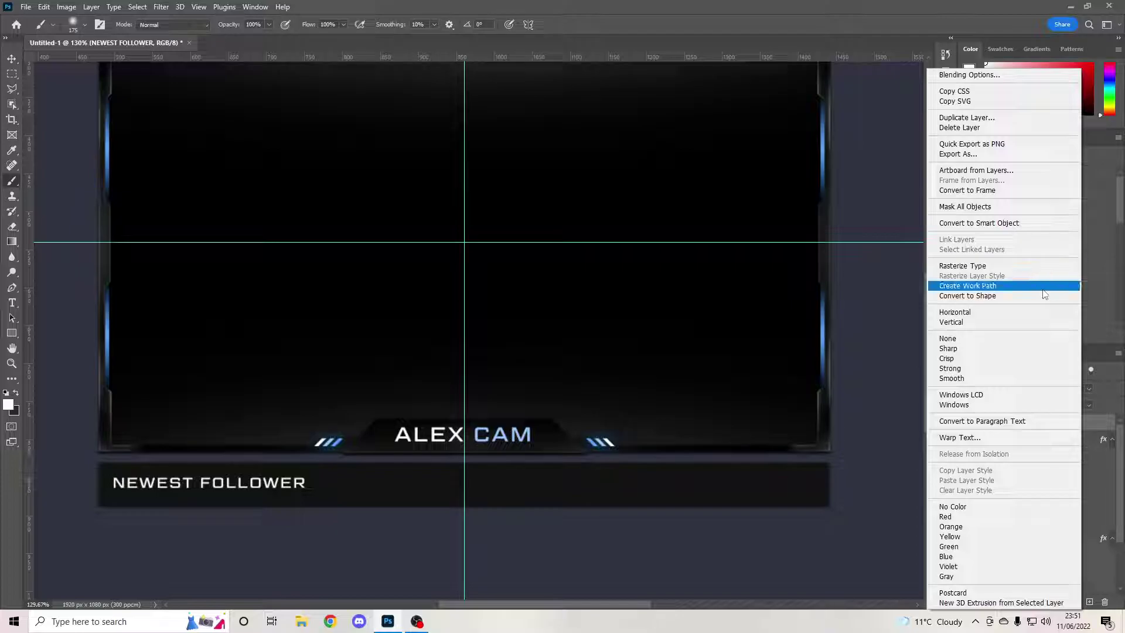
left_click(1084, 428)
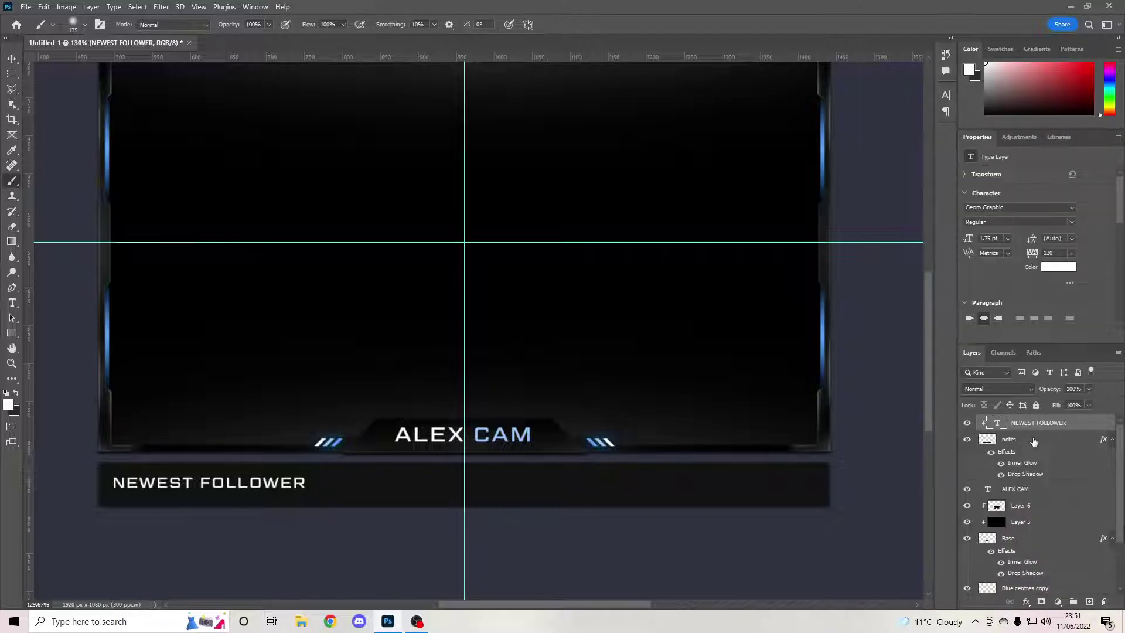
right_click(1021, 419)
left_click(1046, 442)
left_click(1018, 440)
right_click(1016, 438)
left_click(1054, 443)
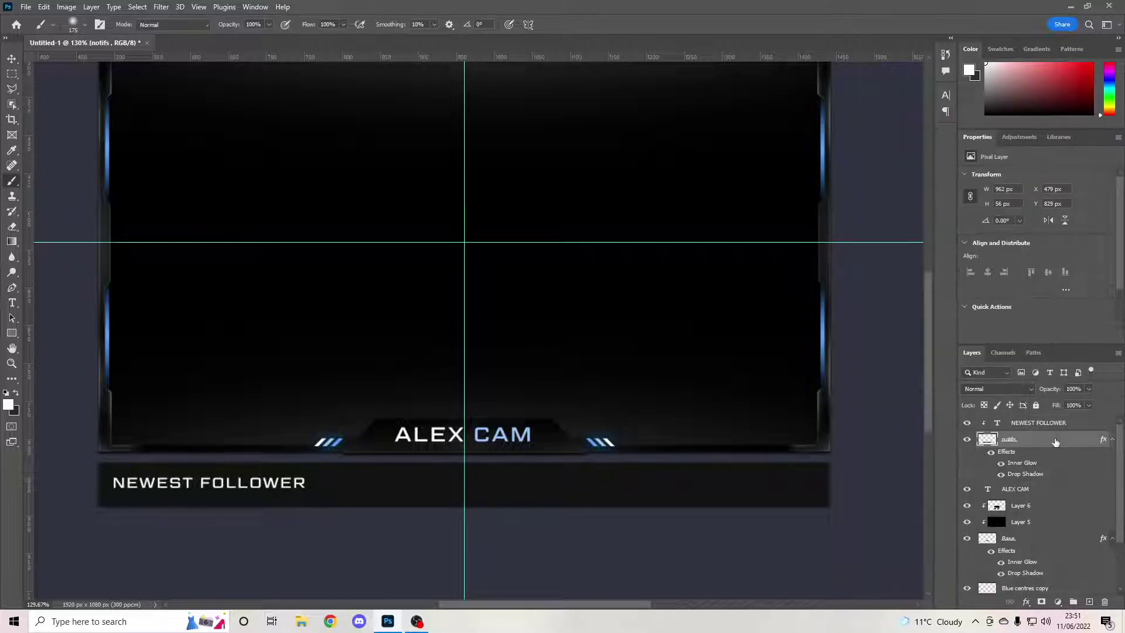
Delete the NEWEST FOLLOWER text layer that is clipped to the notifs bar
left_click(1022, 425)
right_click(1026, 427)
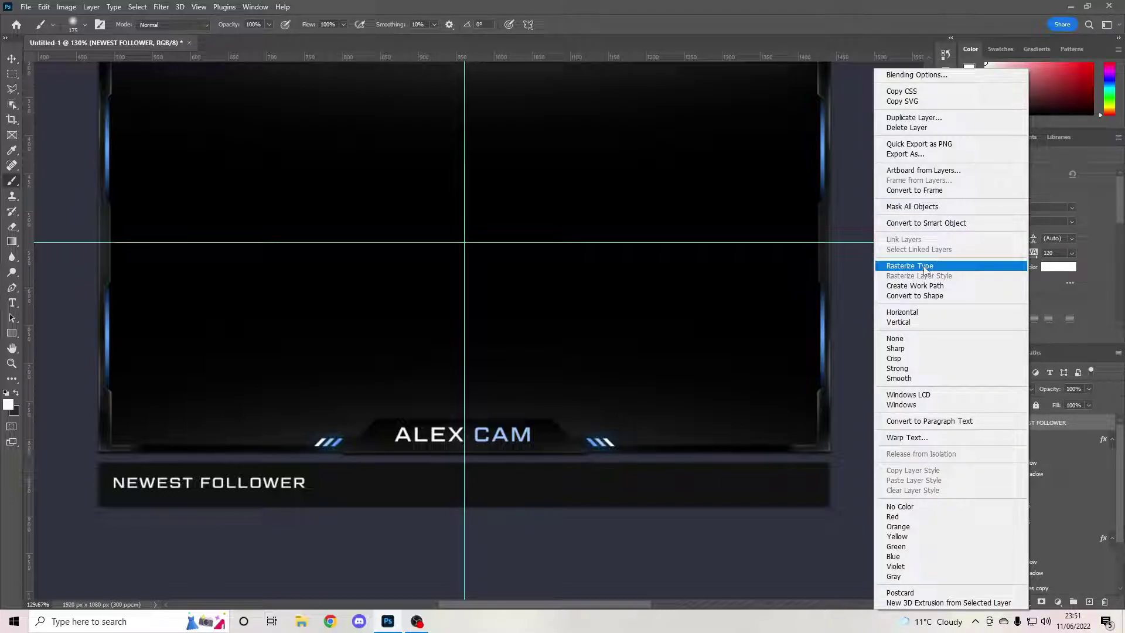
left_click(1044, 429)
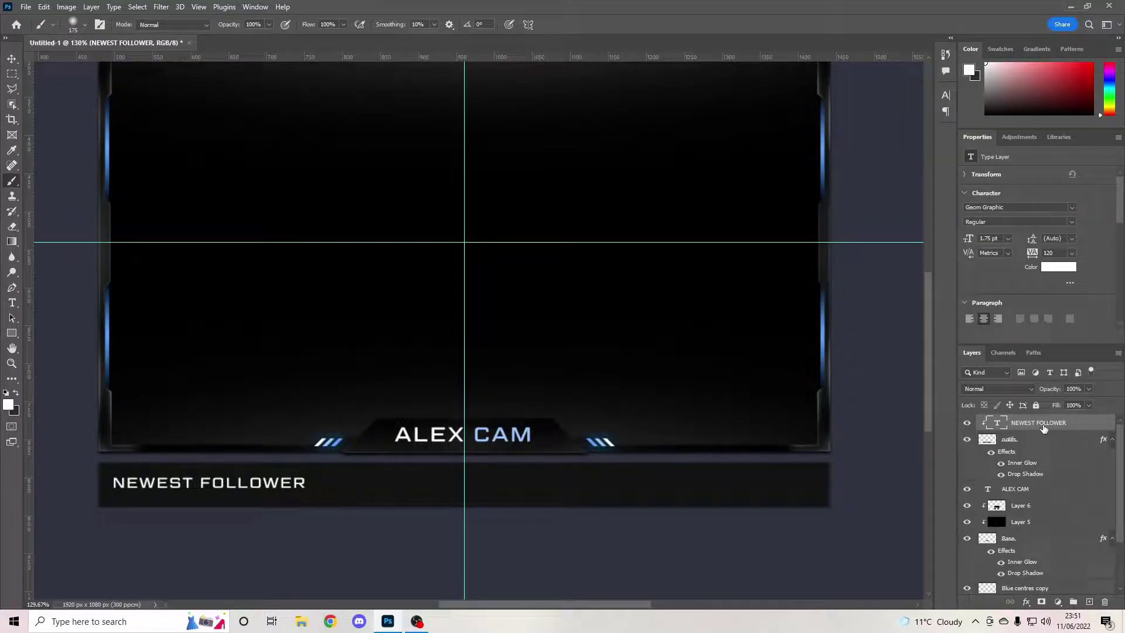
key("Delete")
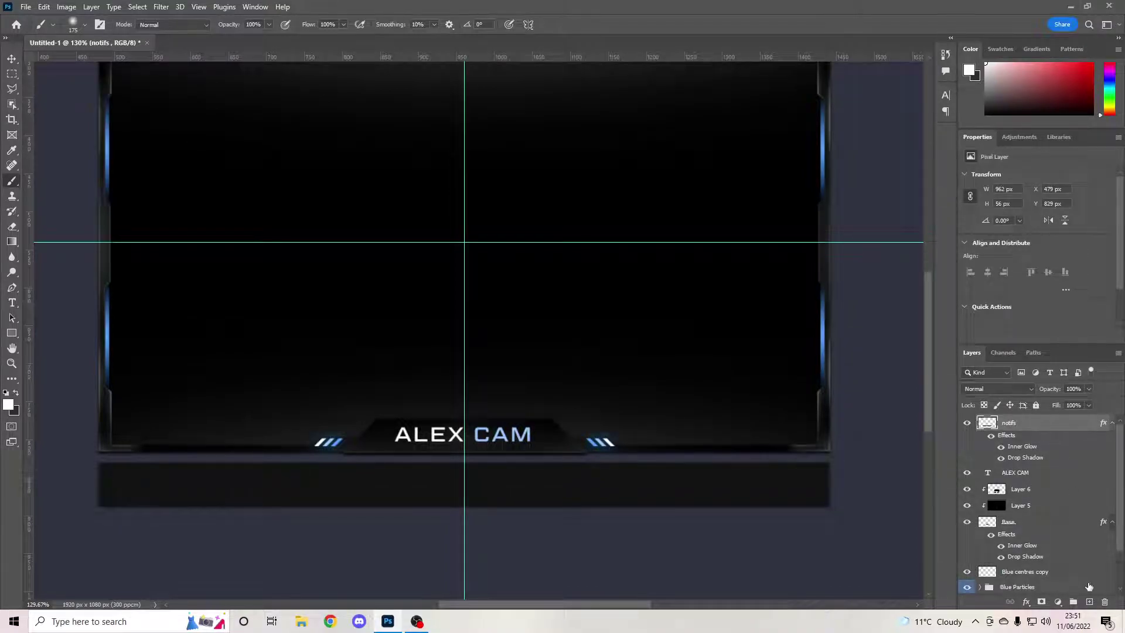
Add a new layer above notifs and enter the text NEWEST FOLLOWER on it over the notification bar
left_click(1088, 603)
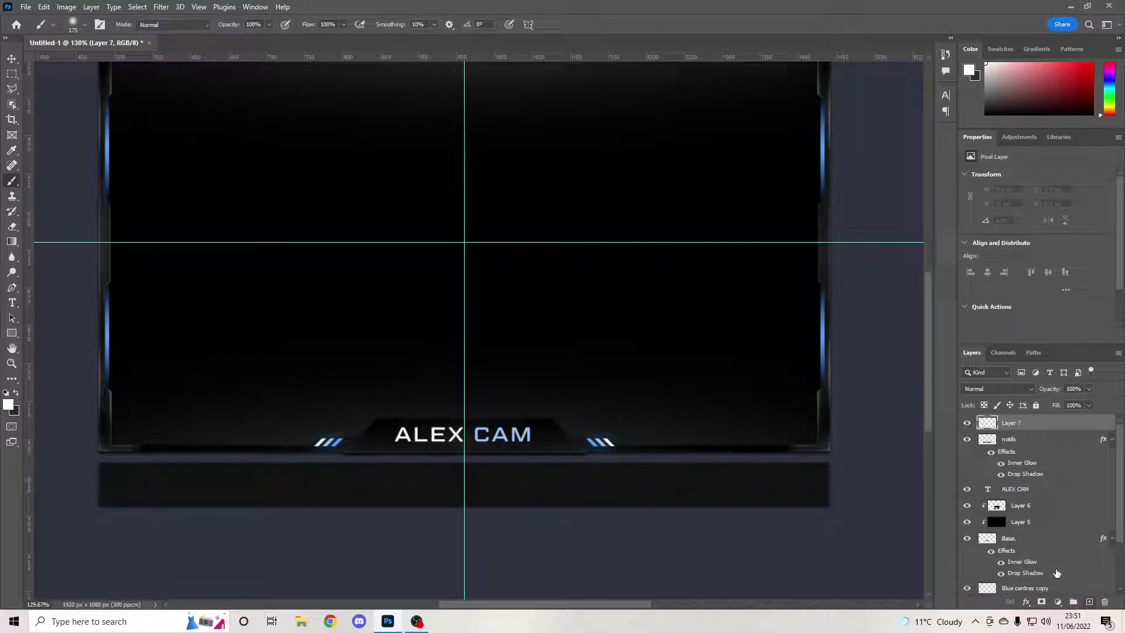
left_click(11, 303)
left_click(131, 492)
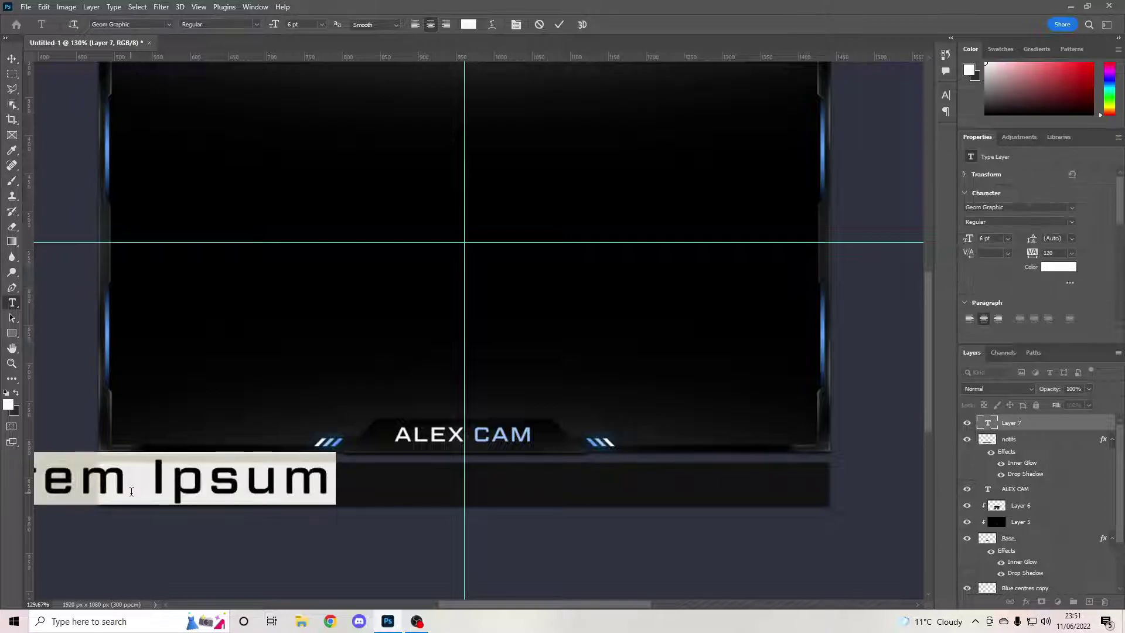
type("NE")
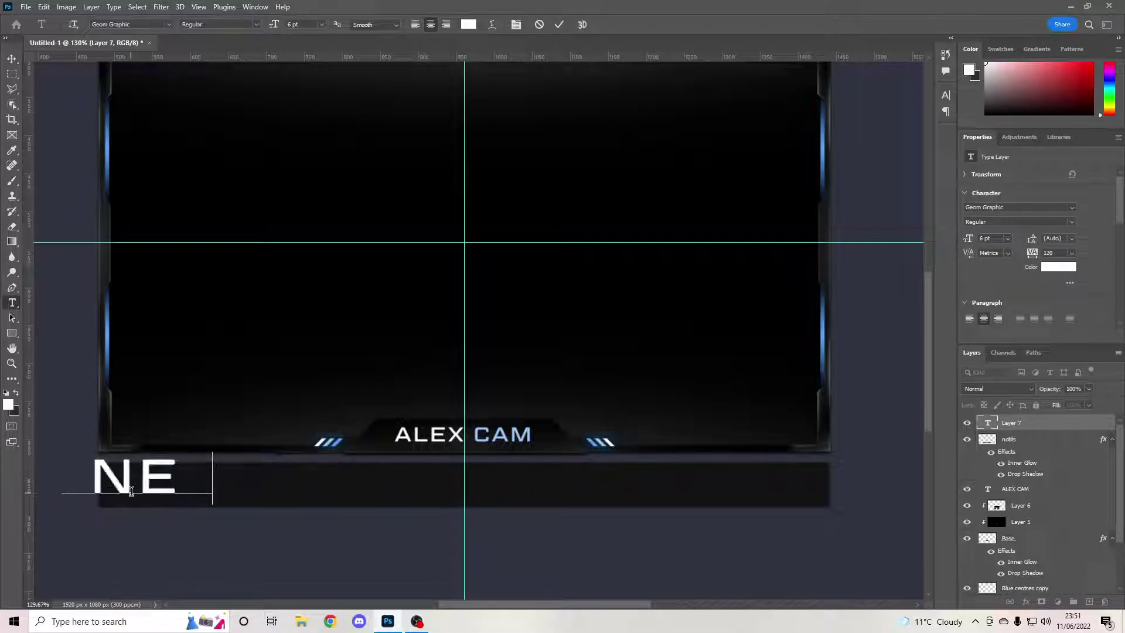
type("WEST FOLLOWER")
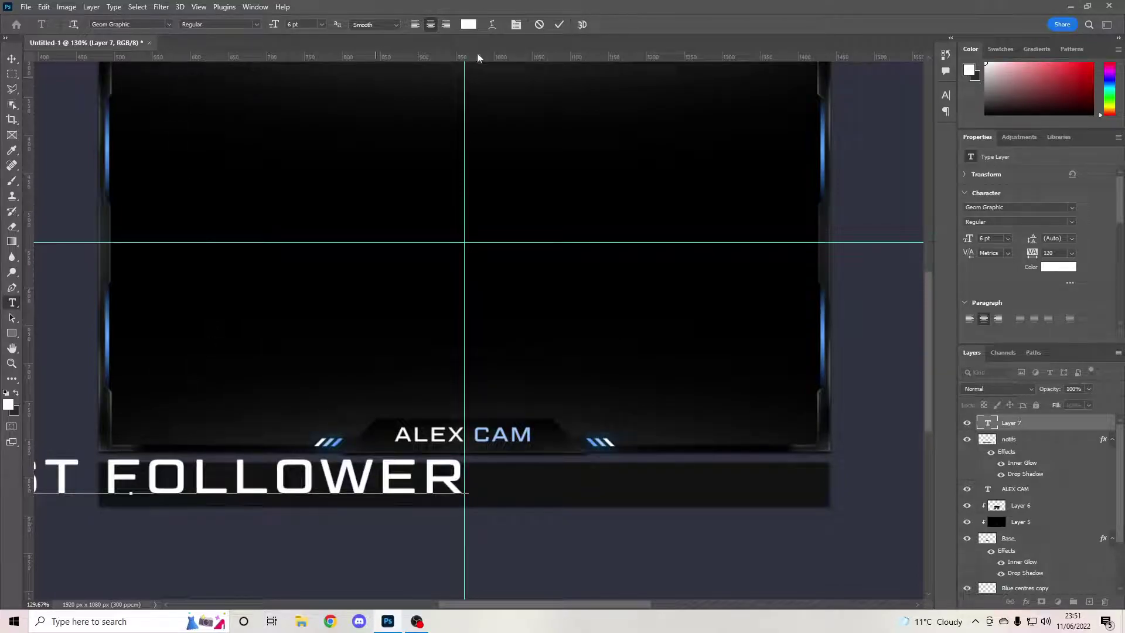
left_click(559, 24)
Scale the new NEWEST FOLLOWER text to about 29.27% and place it near the left end of the notification bar
key("ctrl+t")
left_click_drag(420, 472, 273, 486)
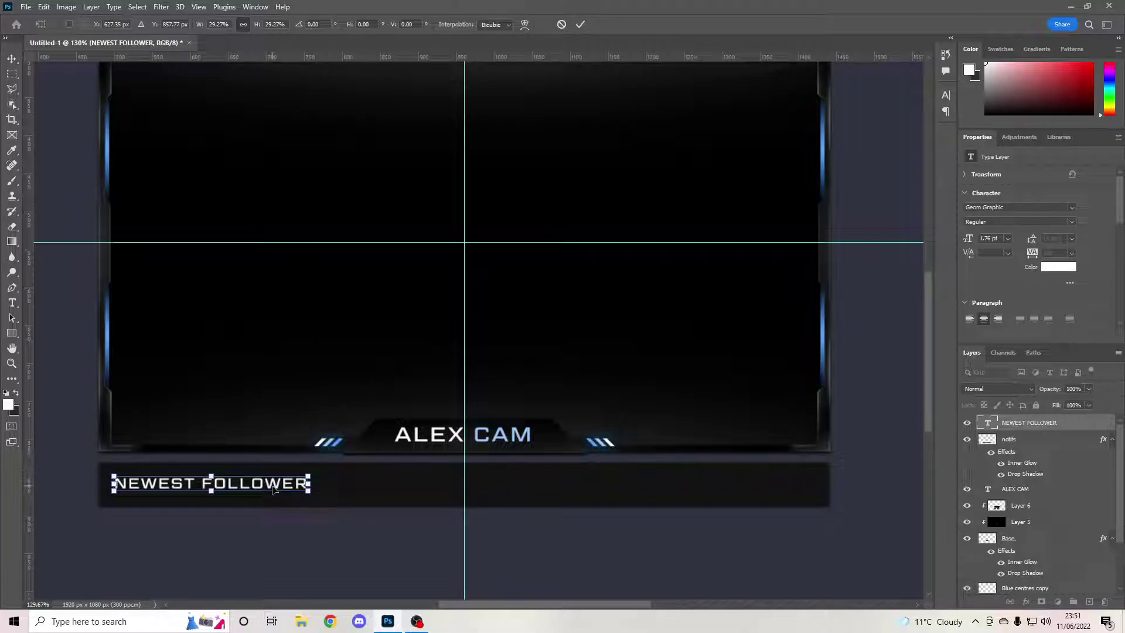
left_click(580, 26)
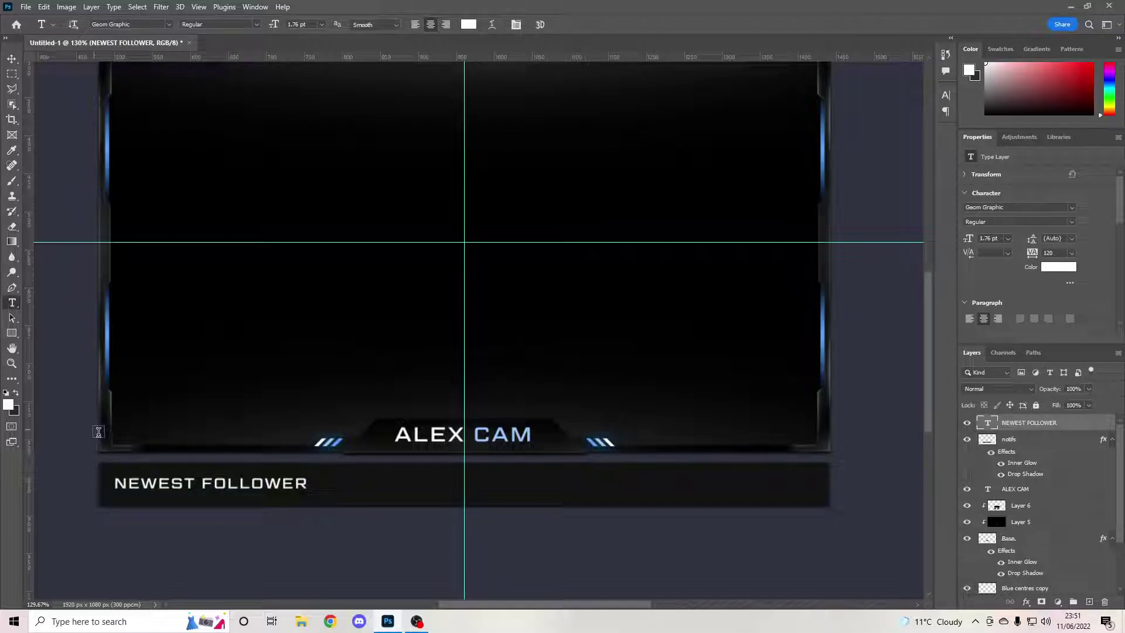
Recolour the word NEWEST with the blue sampled from the frame's left side bar
left_click(117, 481)
left_click_drag(116, 481, 197, 483)
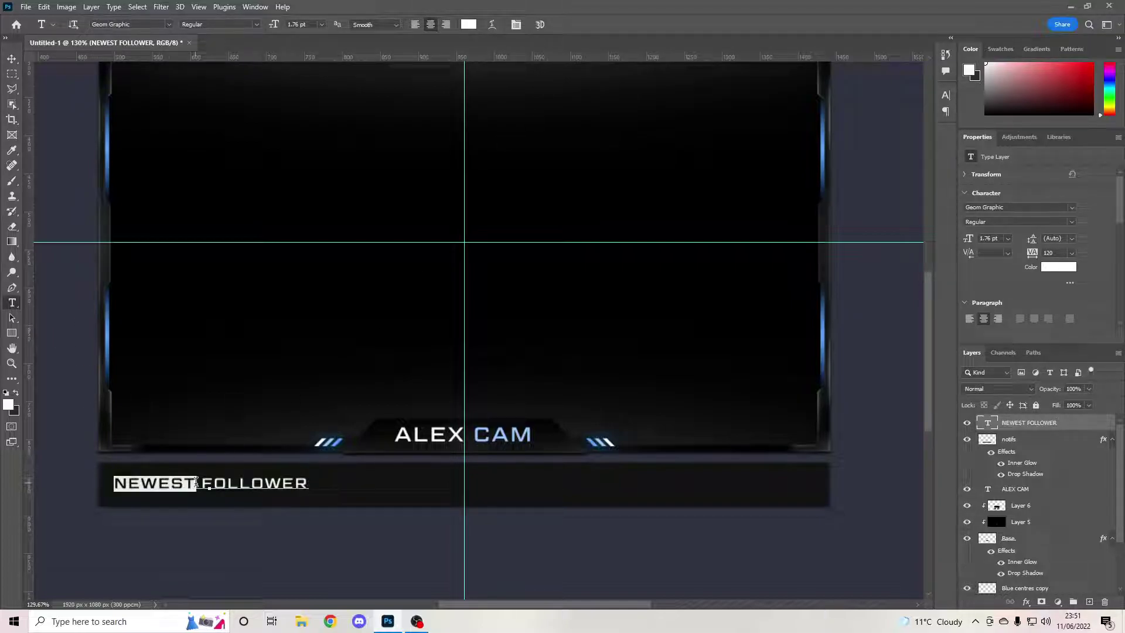
left_click(470, 25)
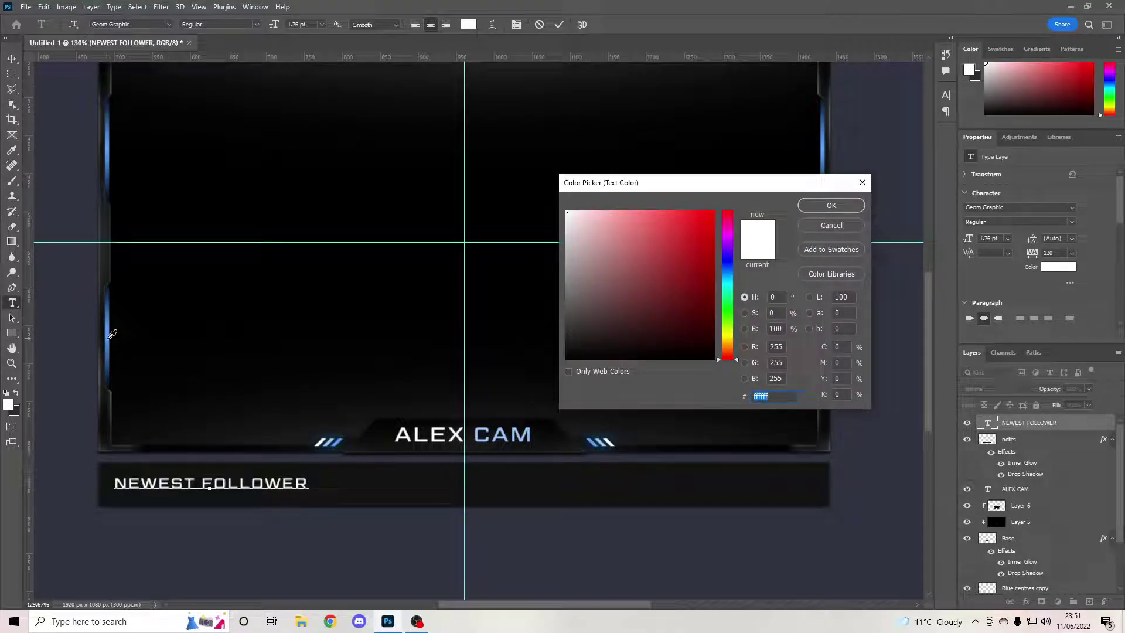
left_click(108, 336)
left_click(823, 208)
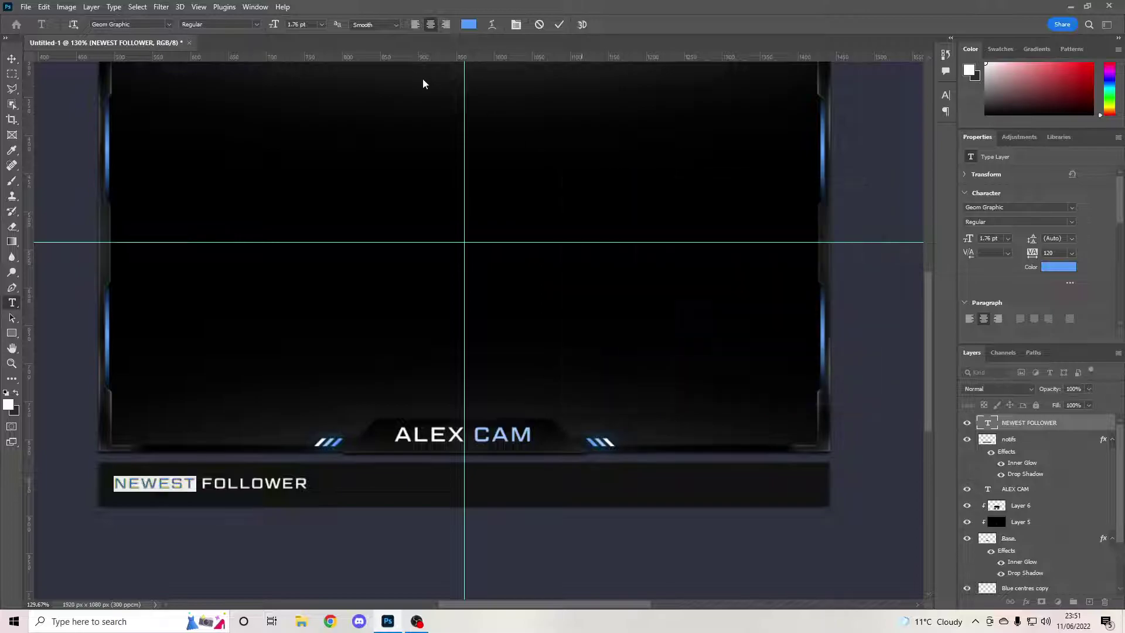
left_click(559, 24)
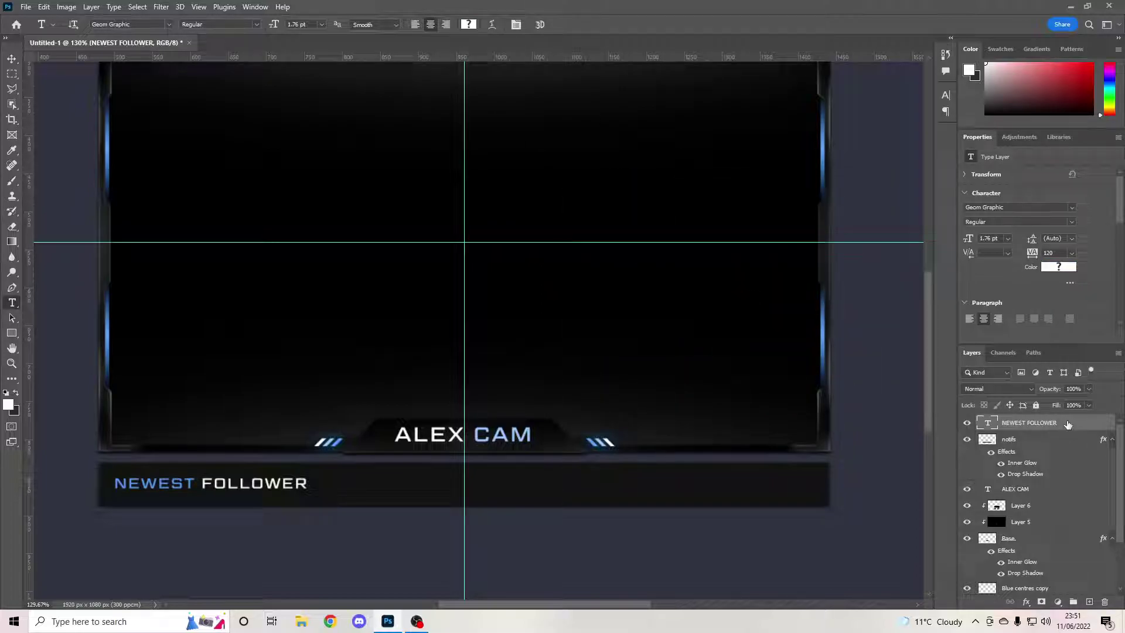
Add a Bevel & Emboss effect to the NEWEST FOLLOWER layer with Chisel Hard technique, 1000% depth and 2 px size
double_click(1065, 431)
left_click(674, 377)
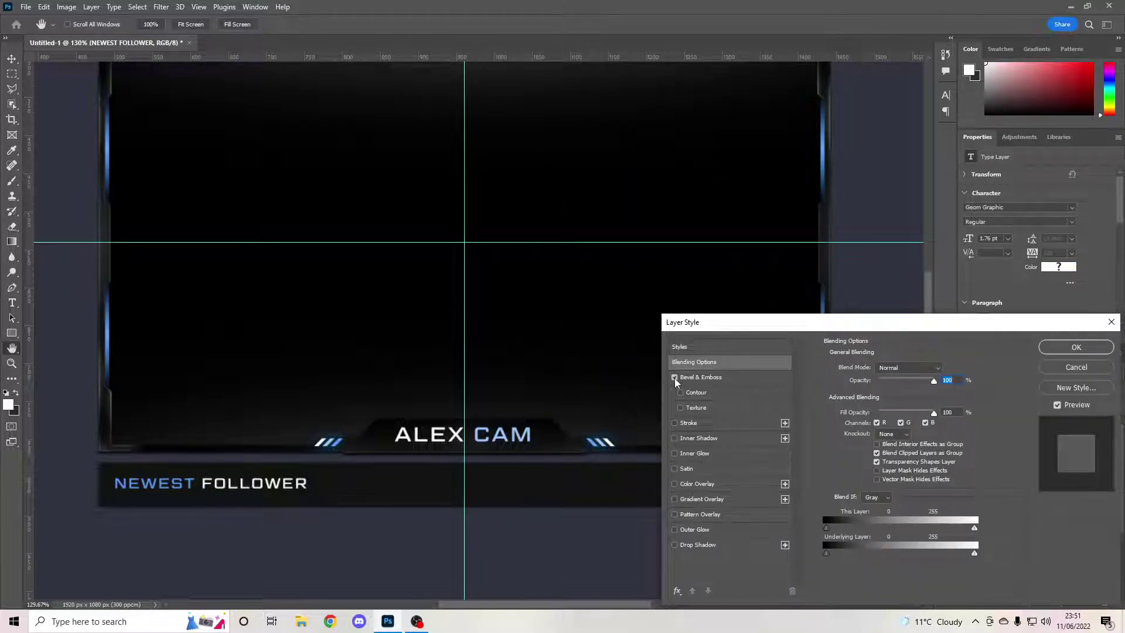
left_click(698, 376)
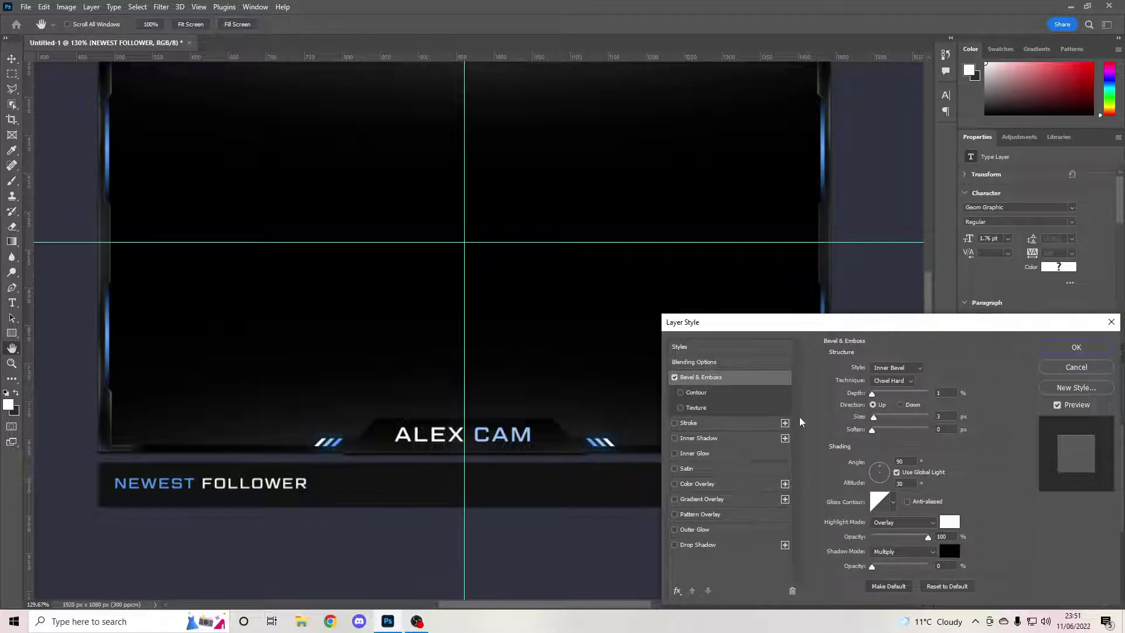
left_click(950, 392)
left_click_drag(890, 393, 964, 394)
left_click(886, 386)
left_click(886, 384)
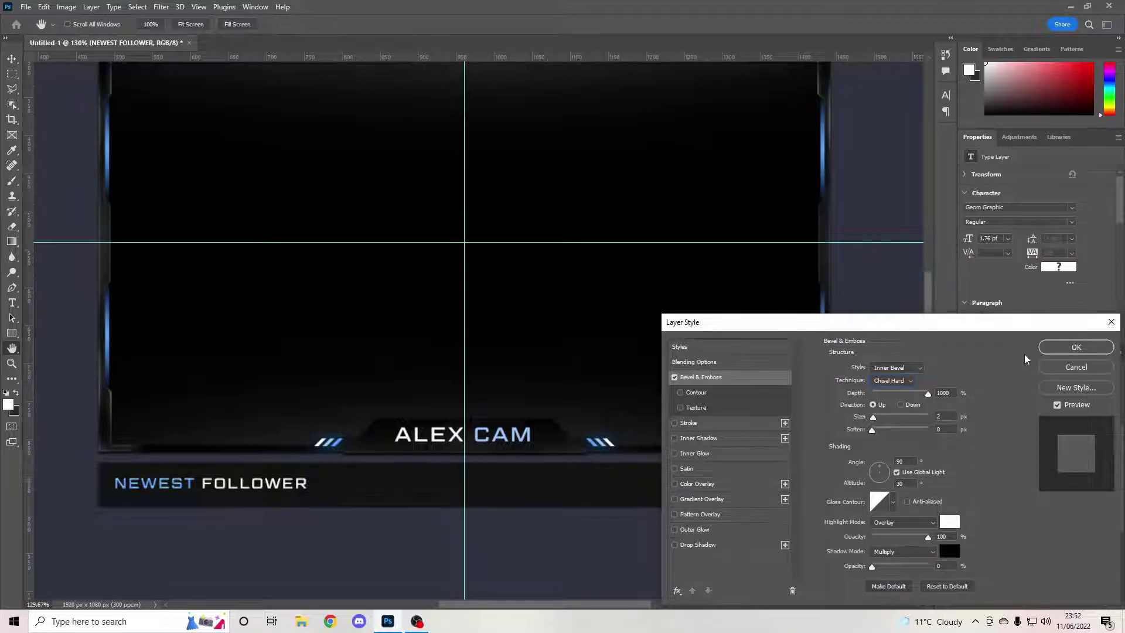
left_click(1076, 347)
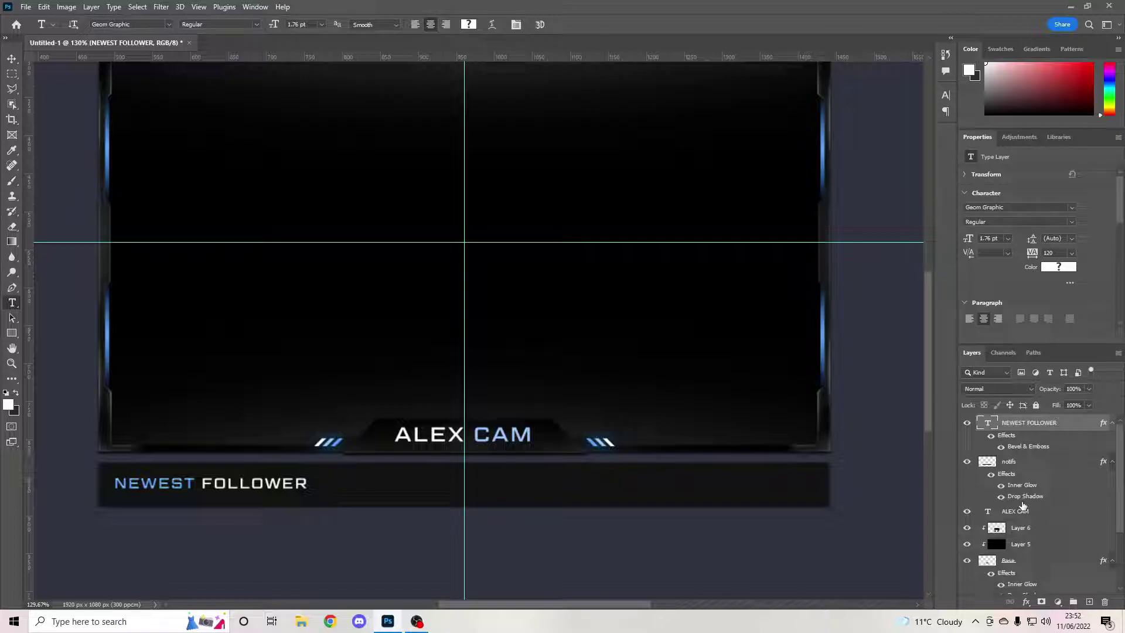
Scale the NEWEST FOLLOWER text down to about 75%, keeping it near the left end of the notification bar
key("ctrl+t")
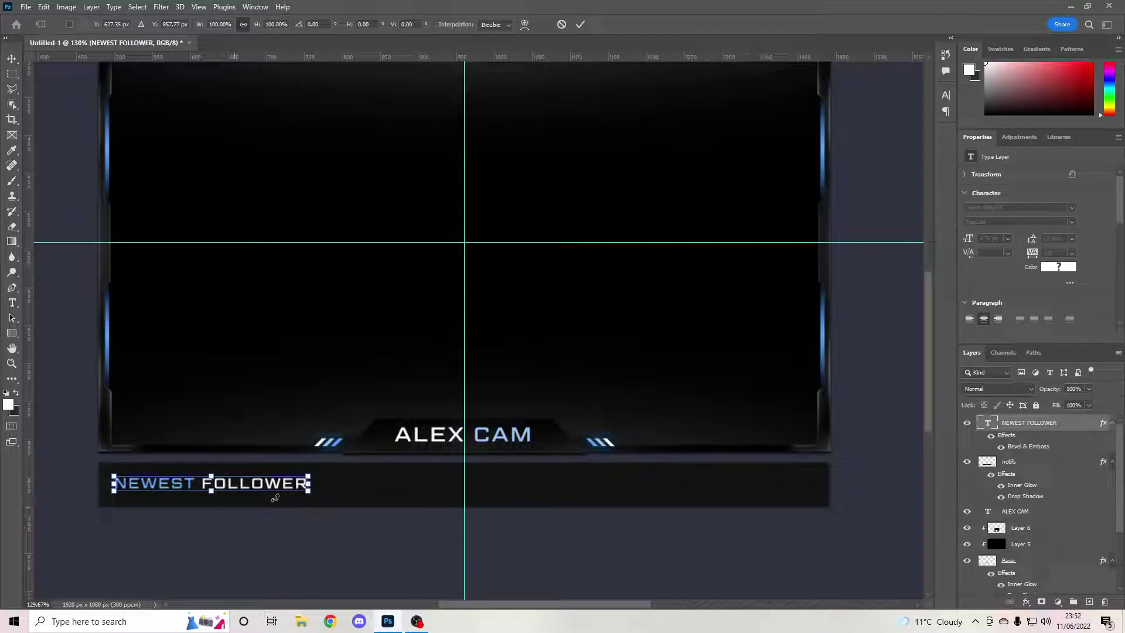
left_click_drag(312, 470, 221, 484)
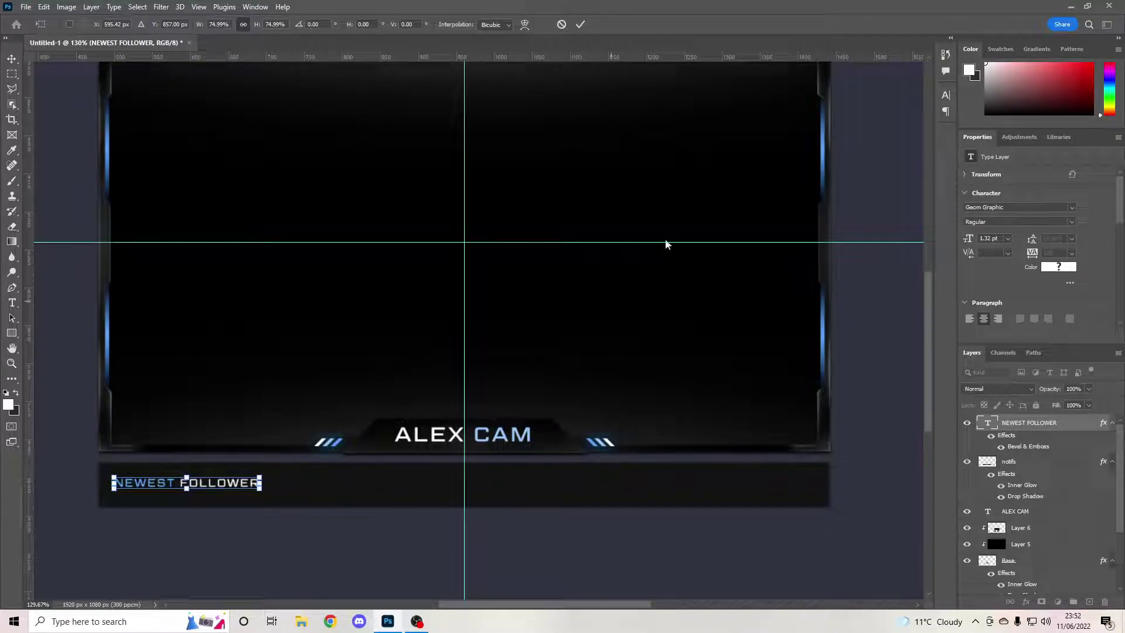
left_click(581, 24)
key("z")
scroll(299, 453, "down", 3)
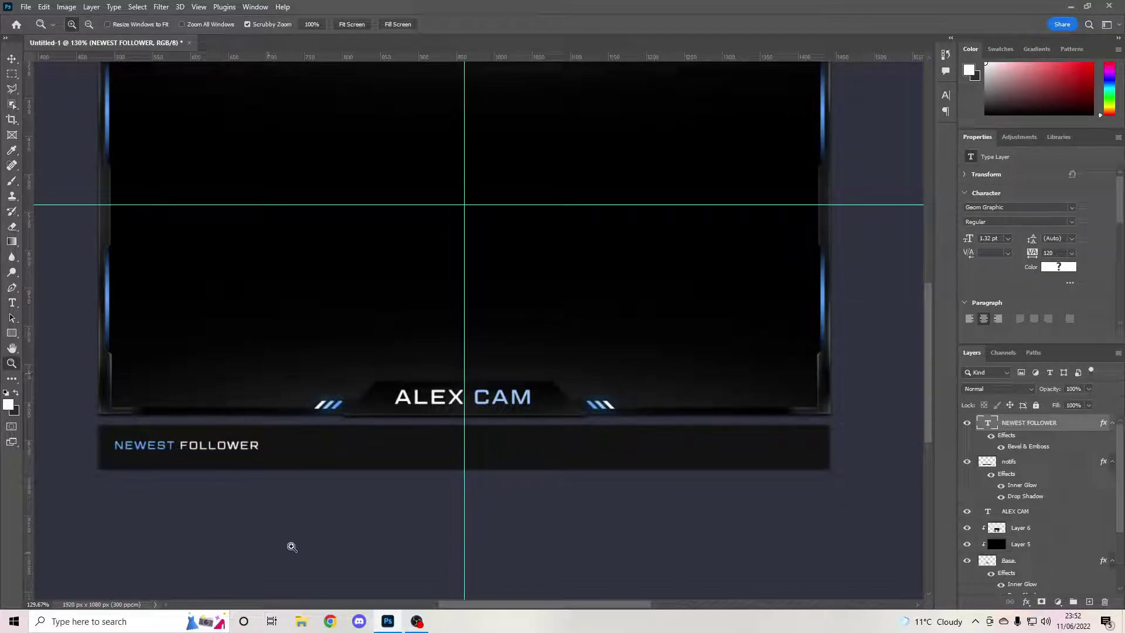
scroll(293, 533, "down", 3, "alt")
scroll(309, 403, "down", 2, "alt")
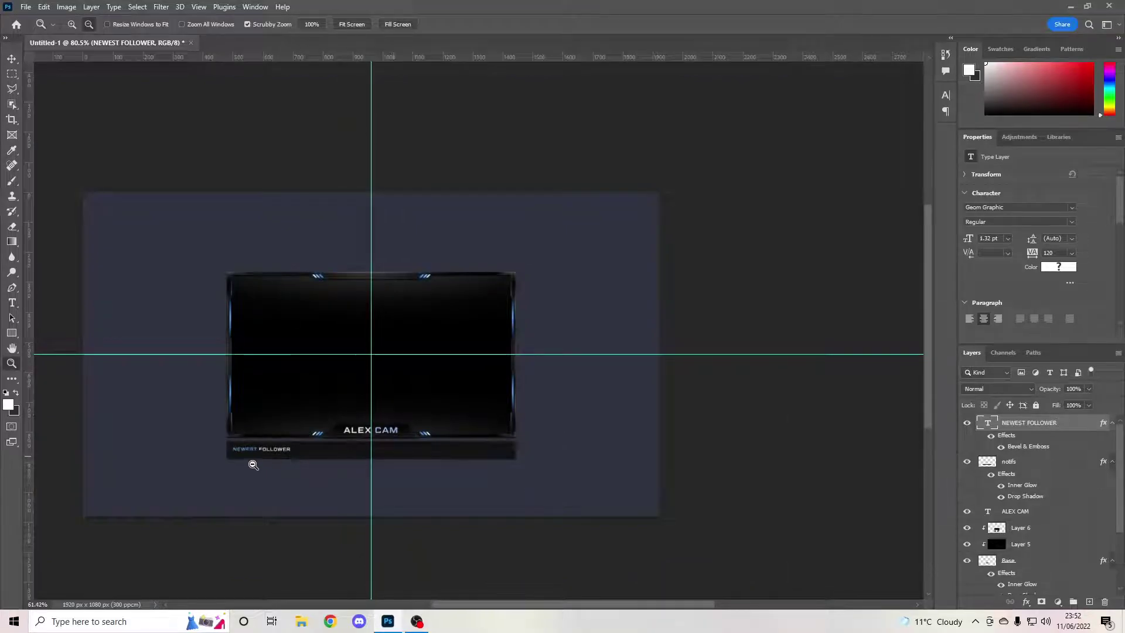
scroll(252, 465, "up", 6, "alt")
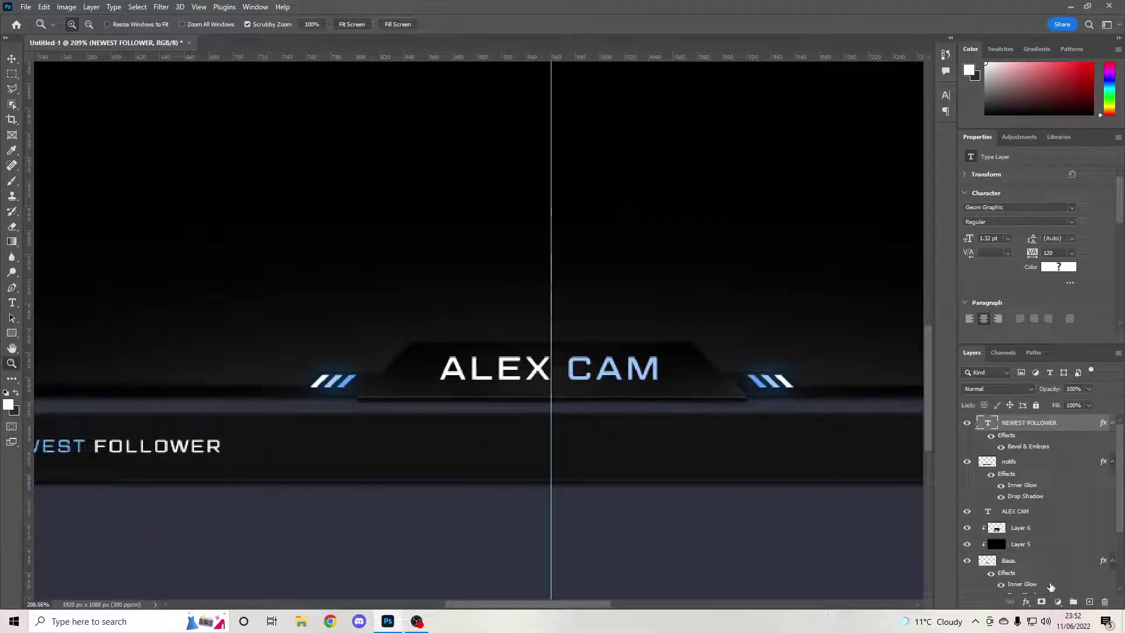
Add a new layer and marquee a rectangle about 243 by 45 px inside the notification bar, extending left from the centre guide
left_click(1085, 601)
left_click(12, 73)
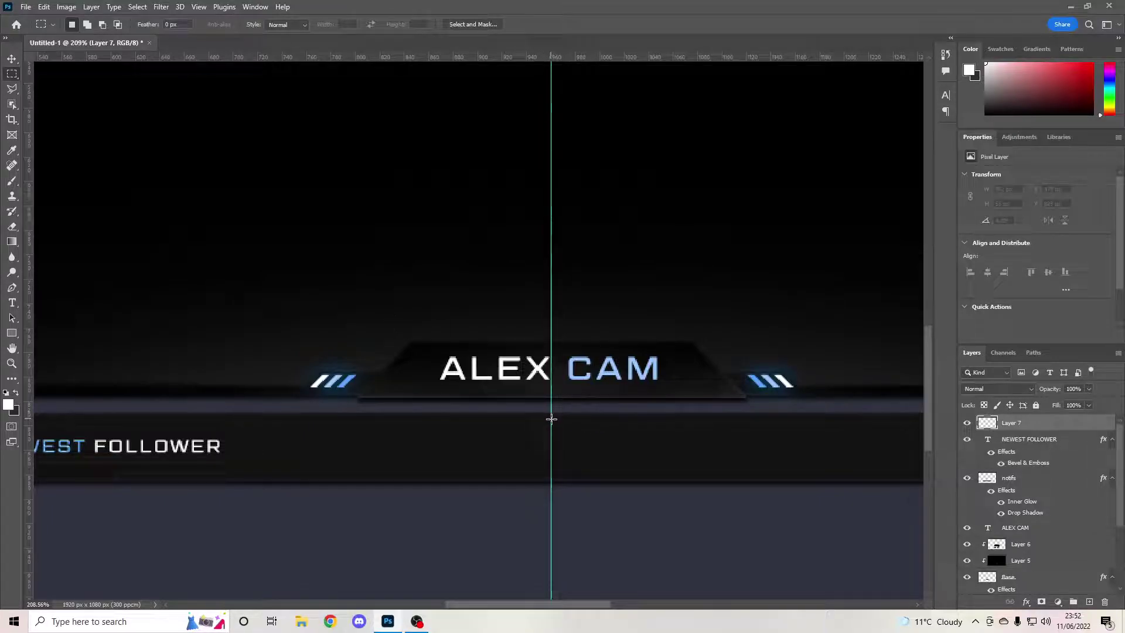
left_click_drag(551, 419, 255, 473)
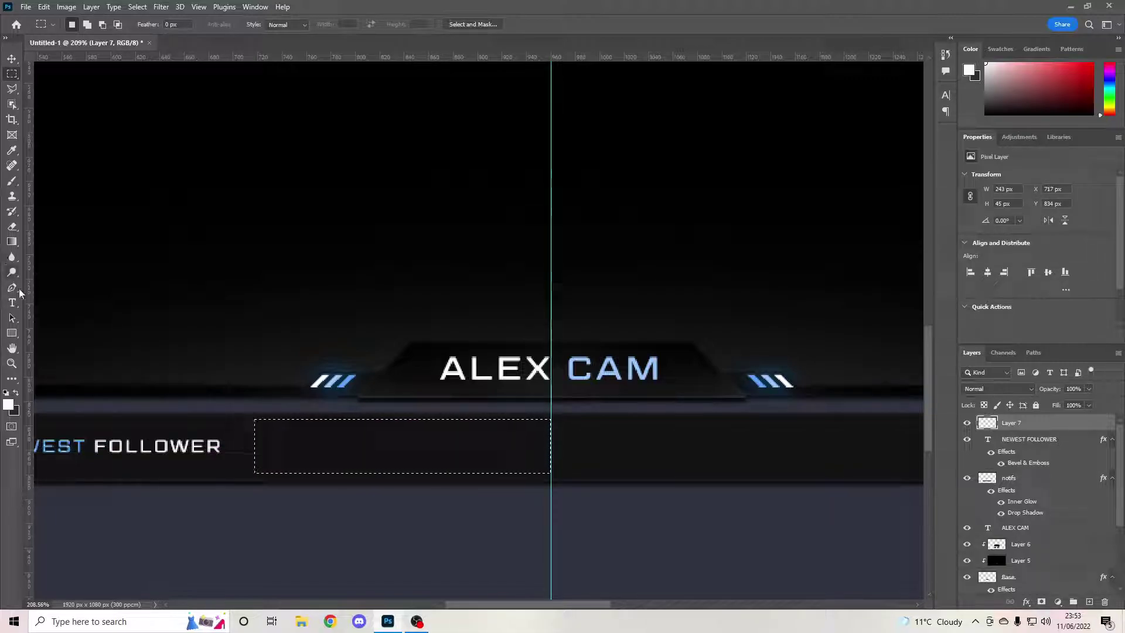
Fill the rectangular selection in the notification bar with grey #8e8e8e
left_click(12, 88)
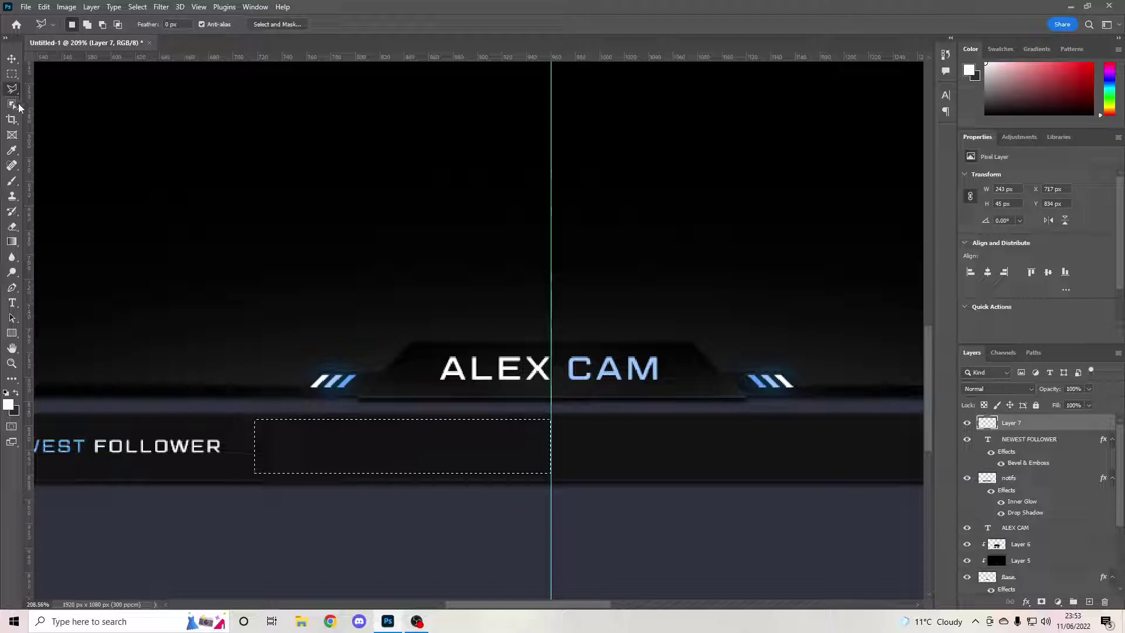
right_click(310, 433)
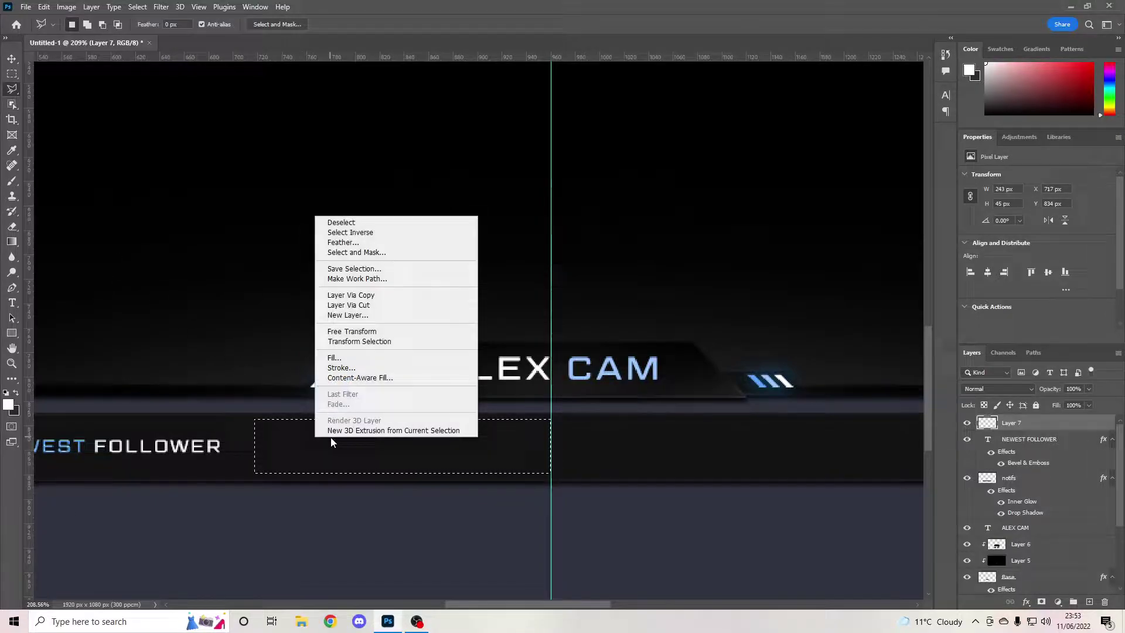
left_click(337, 354)
left_click(541, 157)
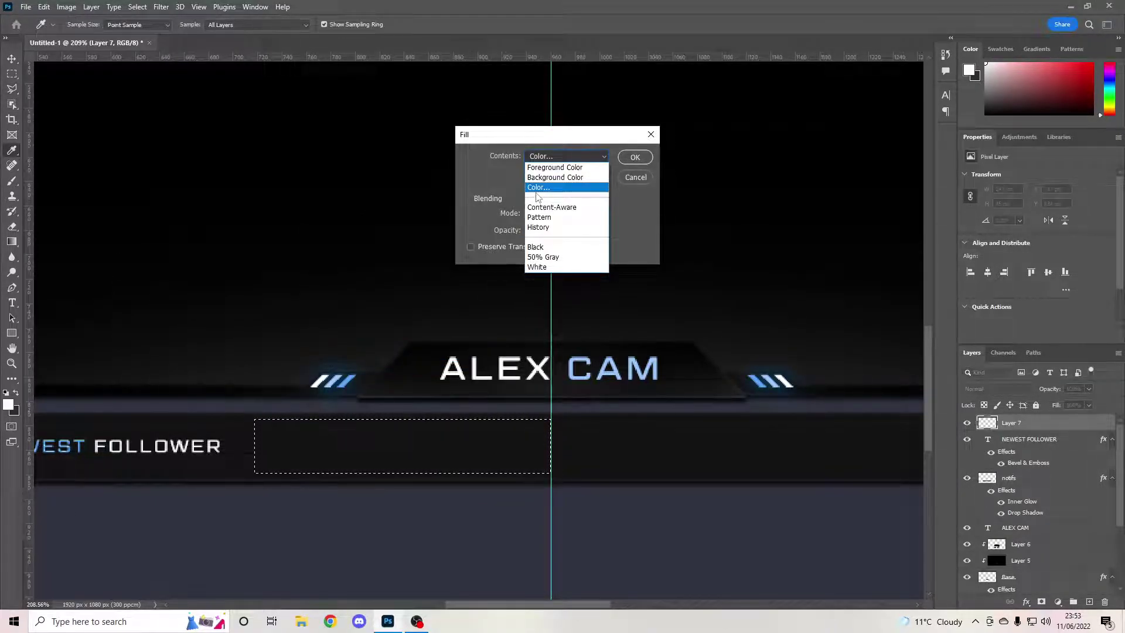
left_click(537, 188)
left_click_drag(574, 329, 546, 276)
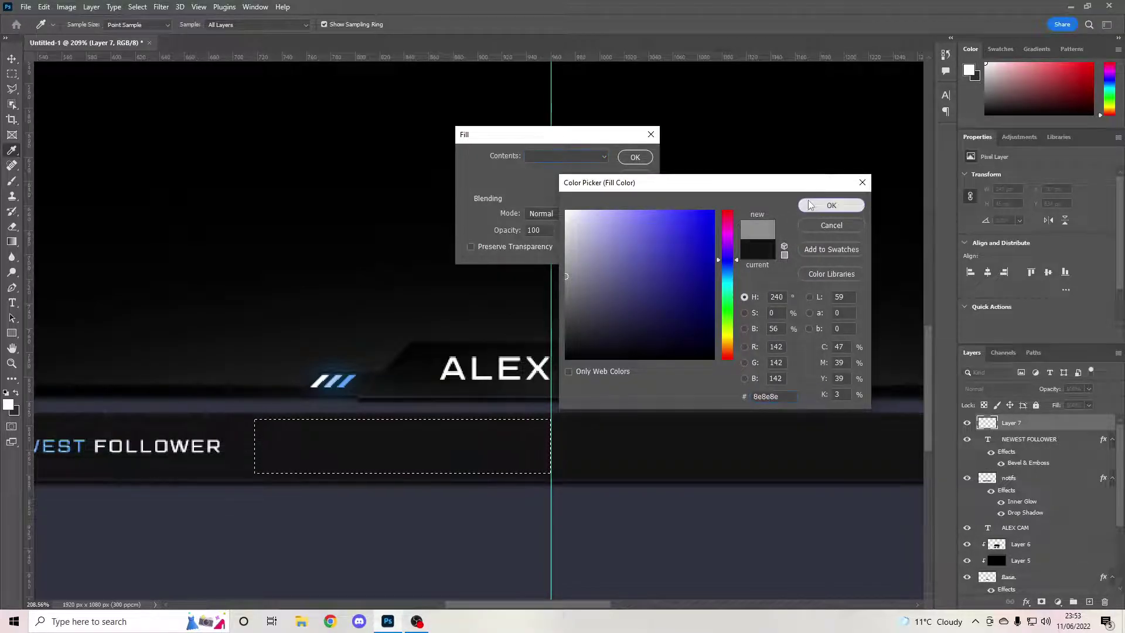
left_click(831, 205)
left_click(633, 157)
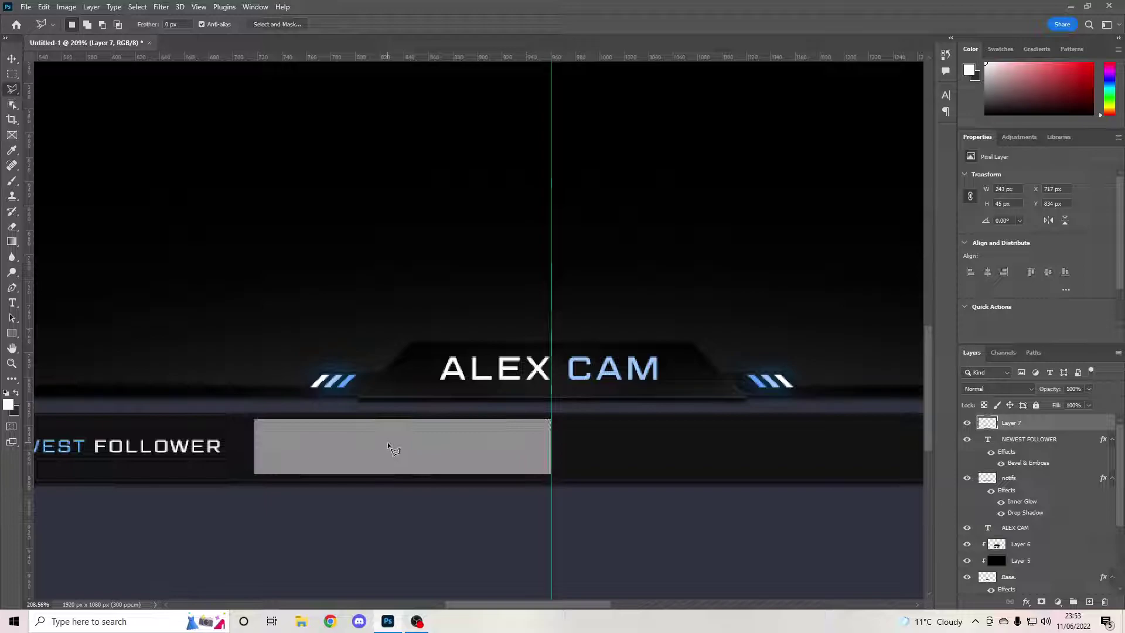
Move the grey rectangle about 10 px left so it sits clear of the centre guide
key("ctrl+t")
left_click_drag(383, 450, 371, 448)
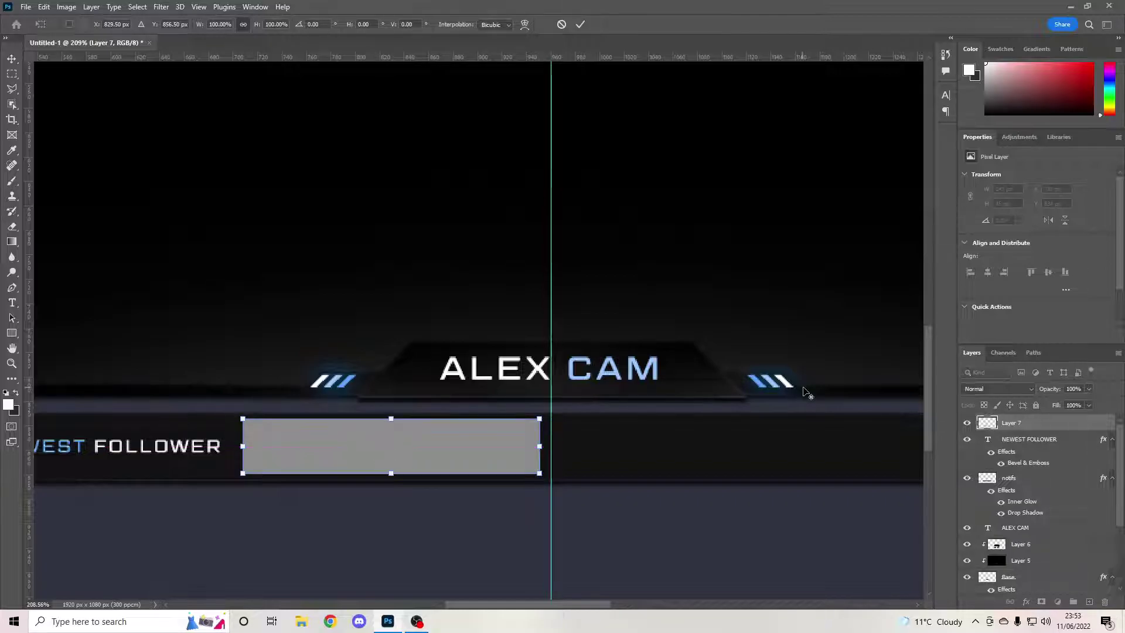
scroll(551, 411, "down", 3)
scroll(550, 412, "up", 3)
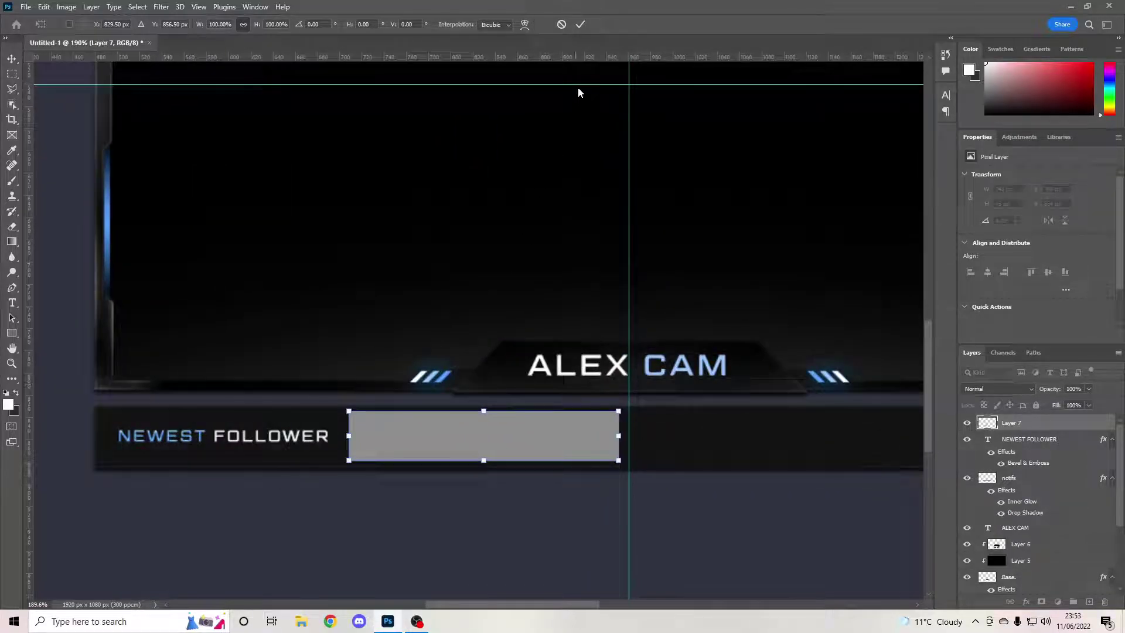
left_click(580, 24)
Reduce the grey rectangle's height to about 91% and nudge it to sit vertically centred inside the notification bar
key("ctrl+t")
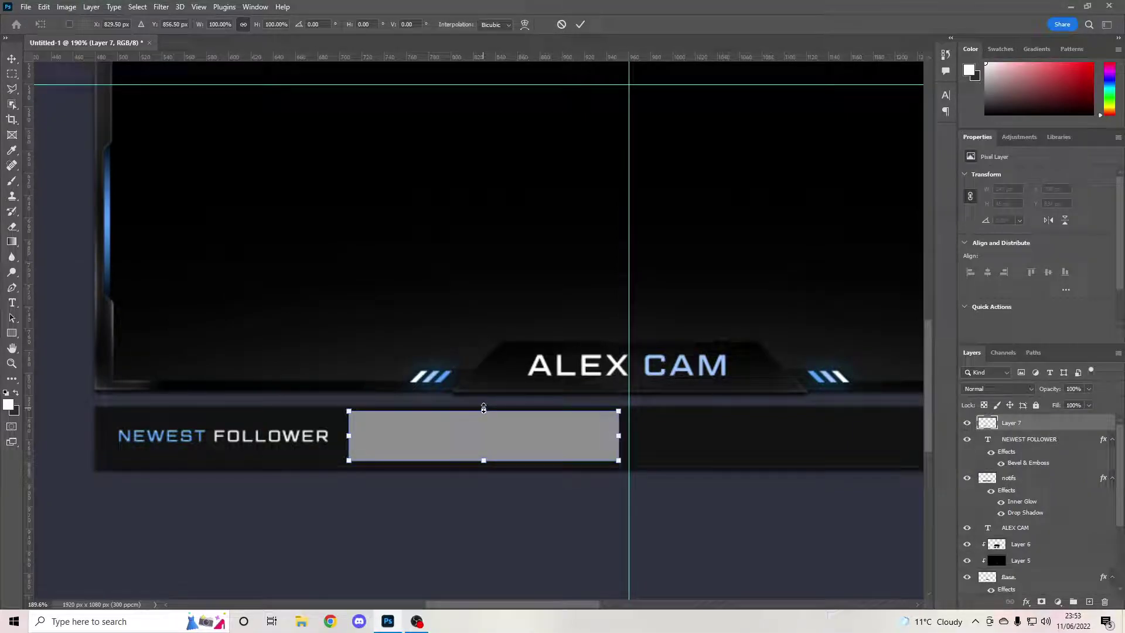
left_click_drag(484, 410, 485, 413)
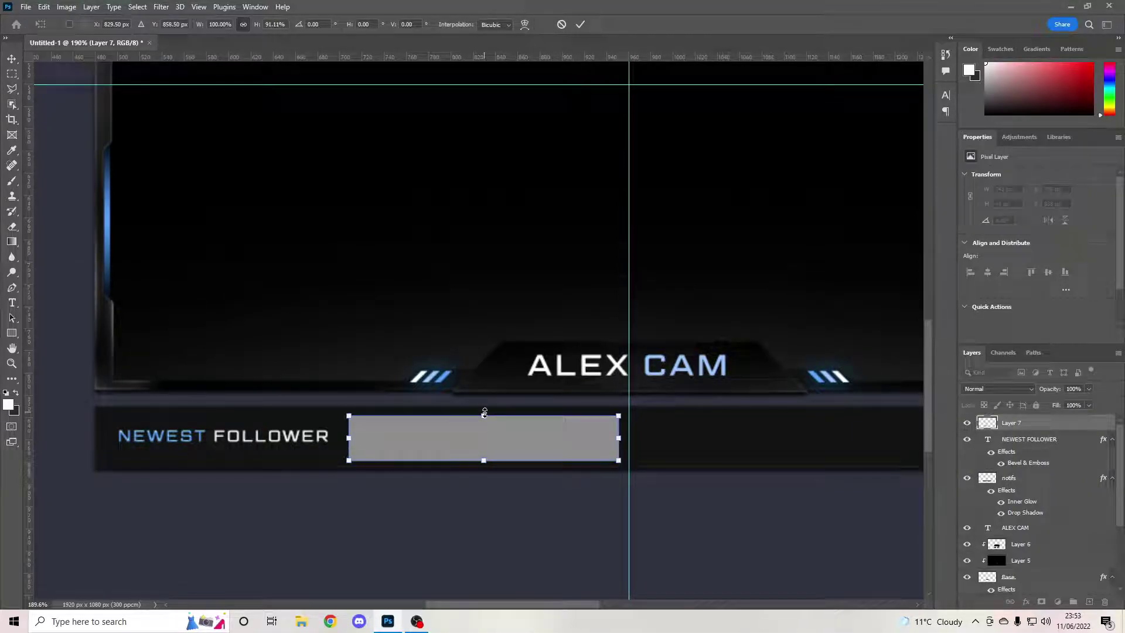
left_click_drag(507, 446, 508, 441)
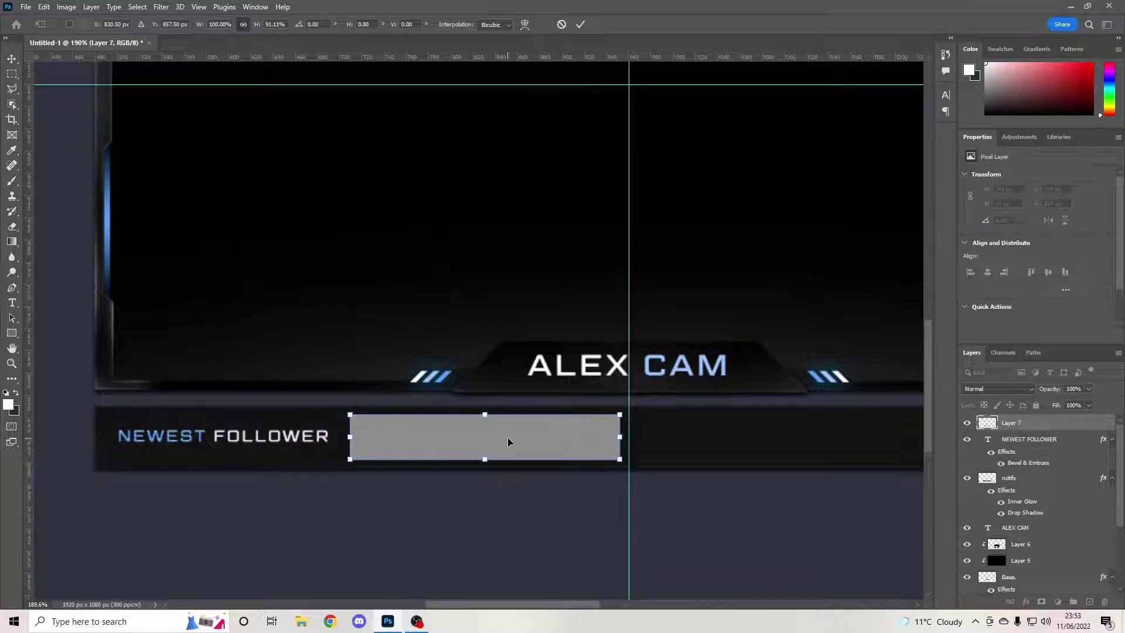
key("Left")
key("Left")
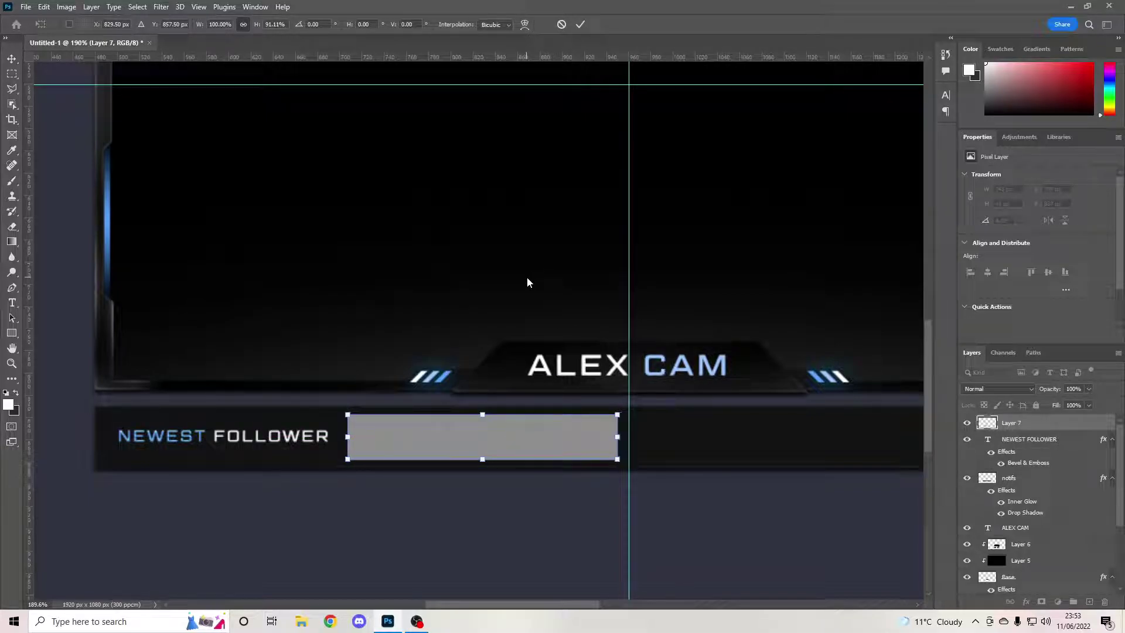
left_click(578, 24)
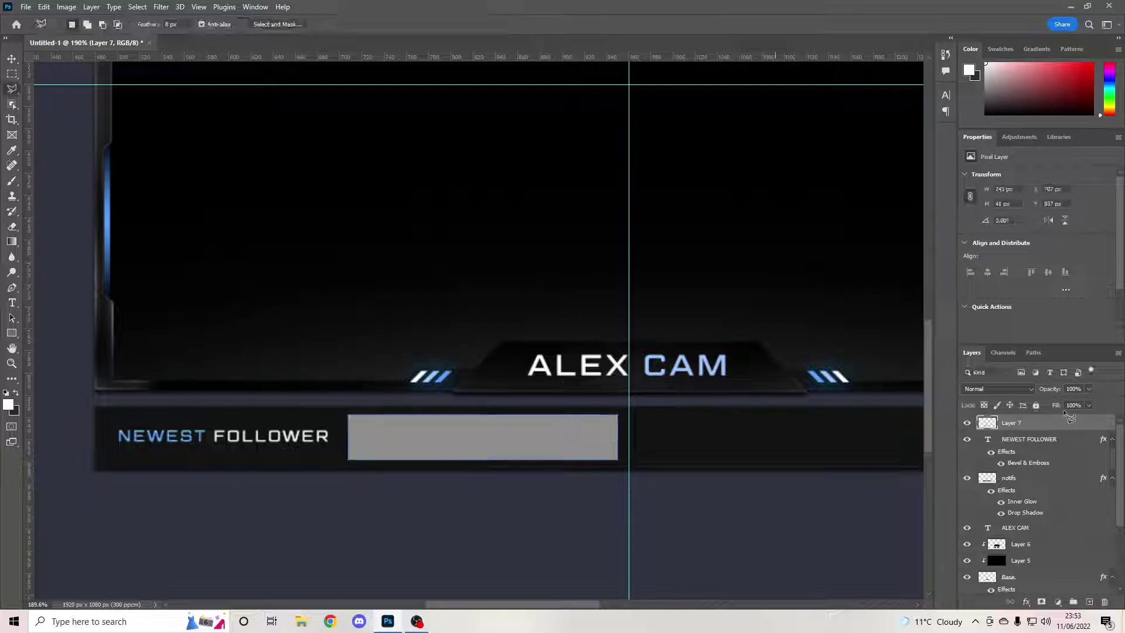
Nudge the NEWEST FOLLOWER text 5 px left, away from the grey rectangle
left_click(1048, 439)
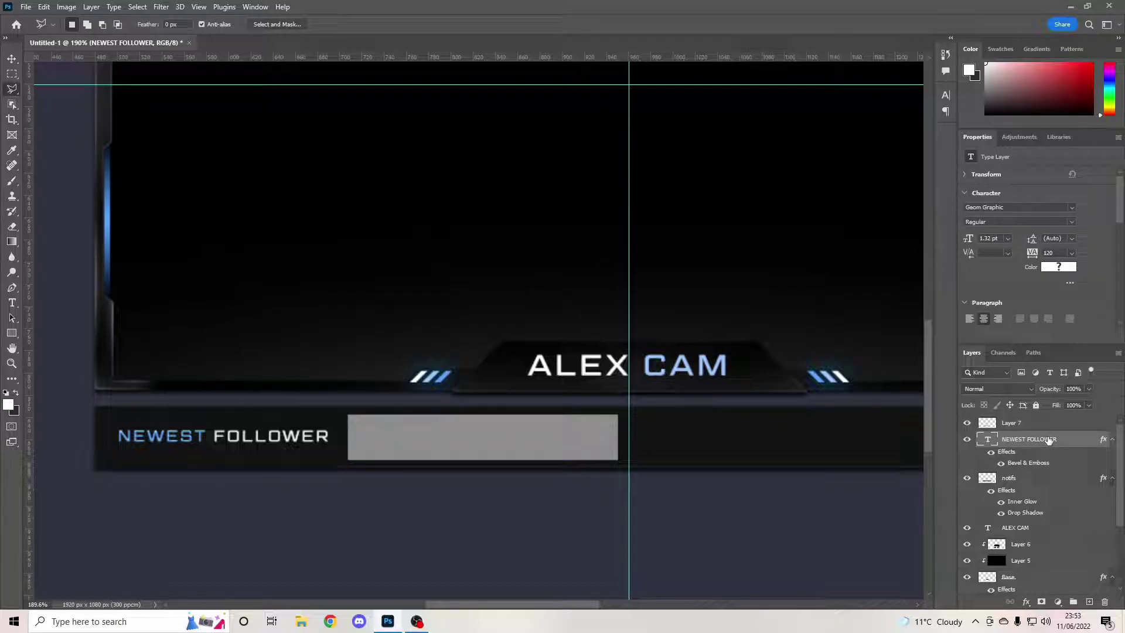
left_click(12, 61)
key("Left")
key("Left")
key("Left")
key("Left")
key("Left")
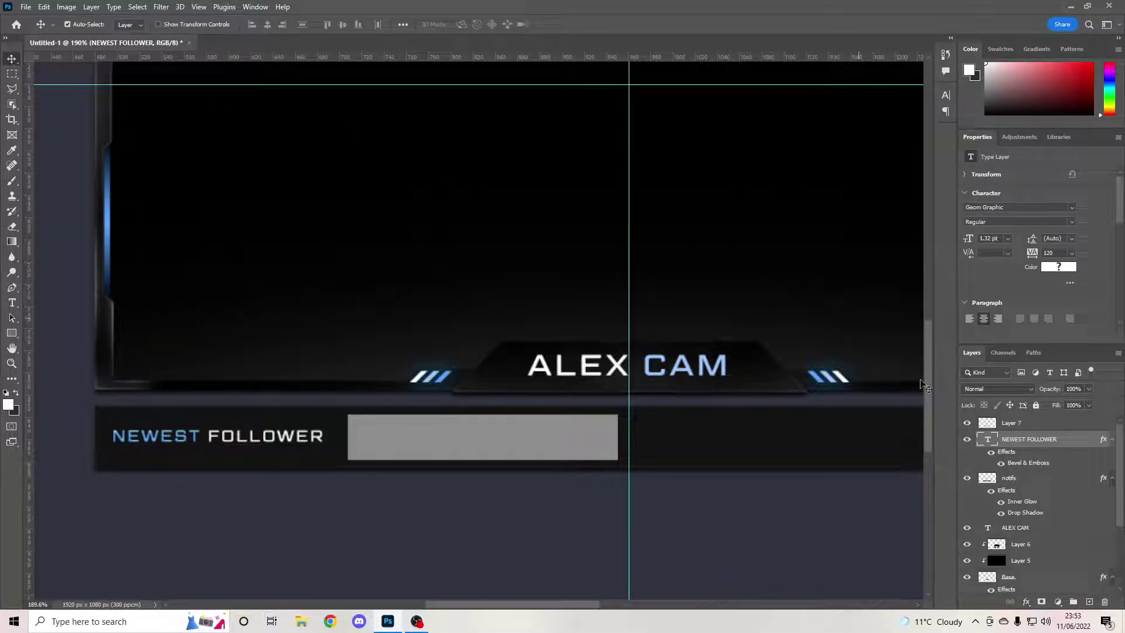
Darken the grey rectangle on Layer 7 by lowering its Lightness with Hue/Saturation
left_click(1055, 428)
double_click(1056, 427)
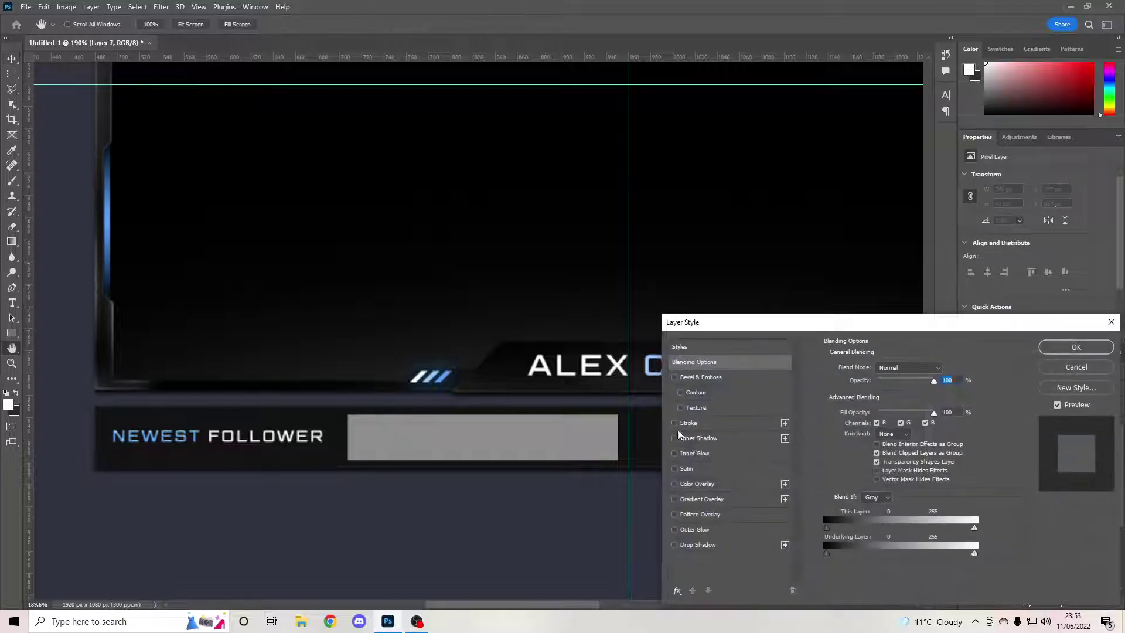
left_click(1075, 347)
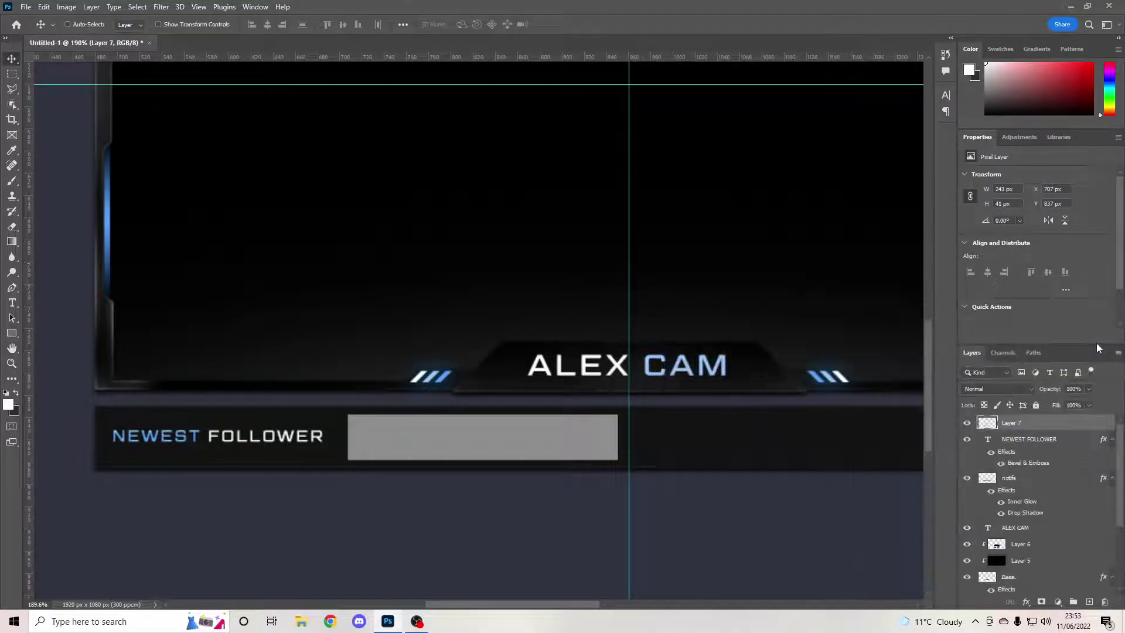
key("ctrl+u")
left_click_drag(529, 263, 501, 264)
left_click(660, 145)
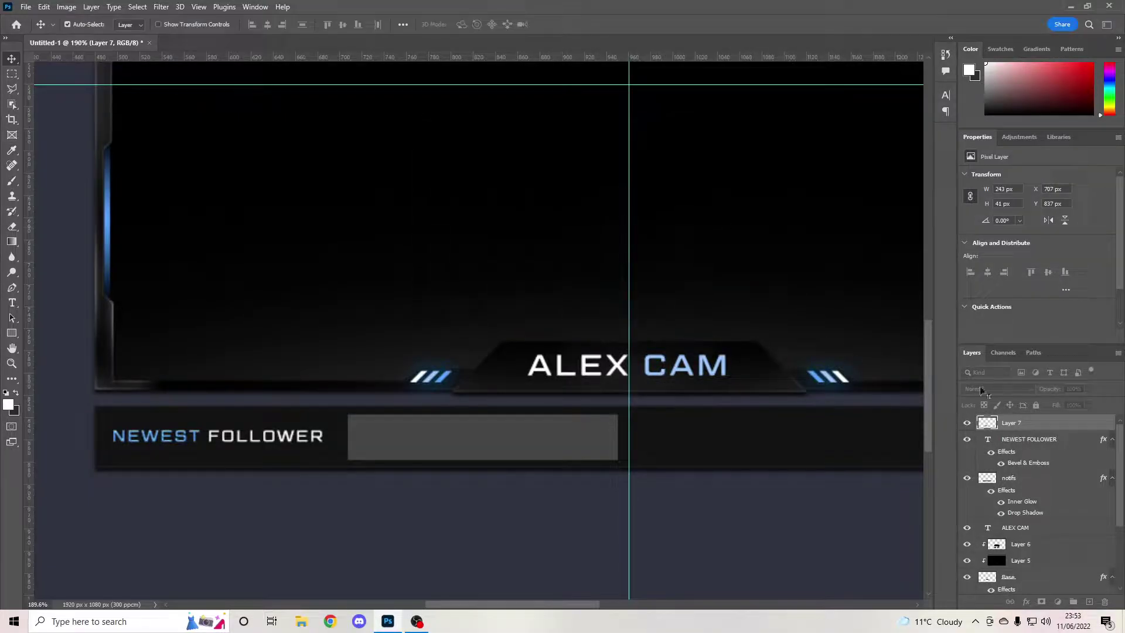
Add a Multiply Inner Shadow to the grey rectangle with 100% opacity, 3 px distance, 49% choke and 34 px size
double_click(1052, 425)
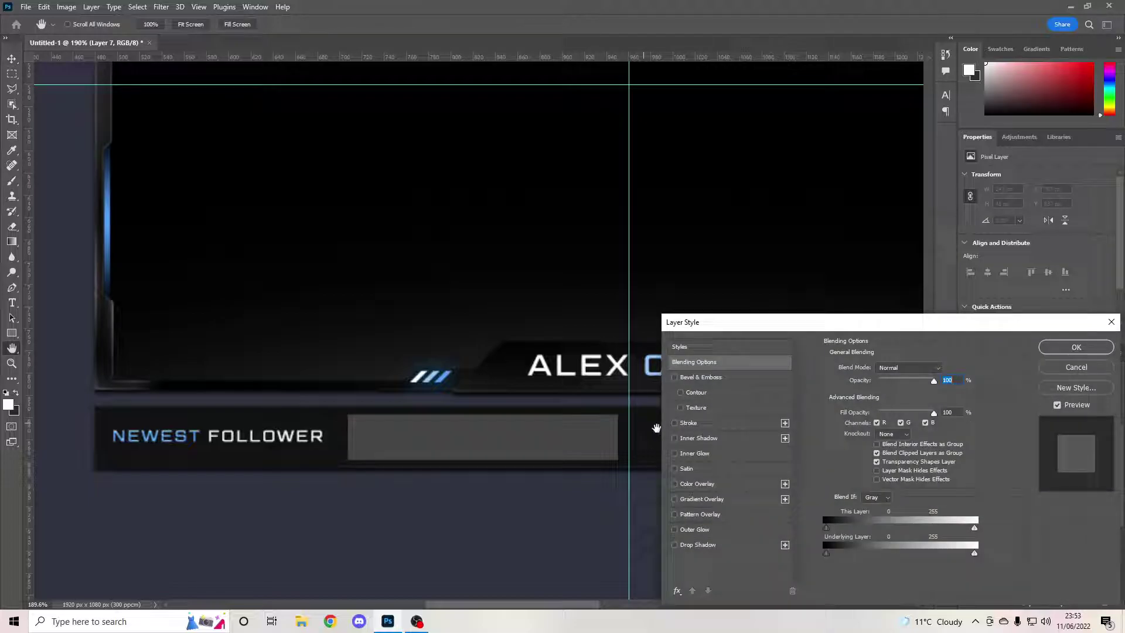
left_click(688, 442)
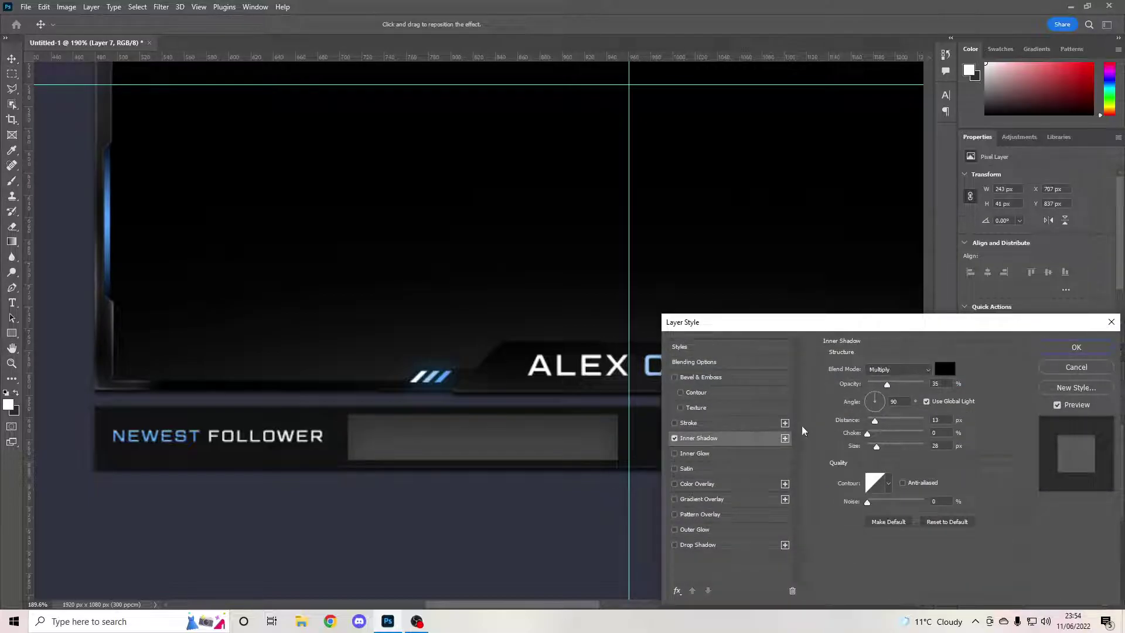
left_click_drag(886, 384, 936, 385)
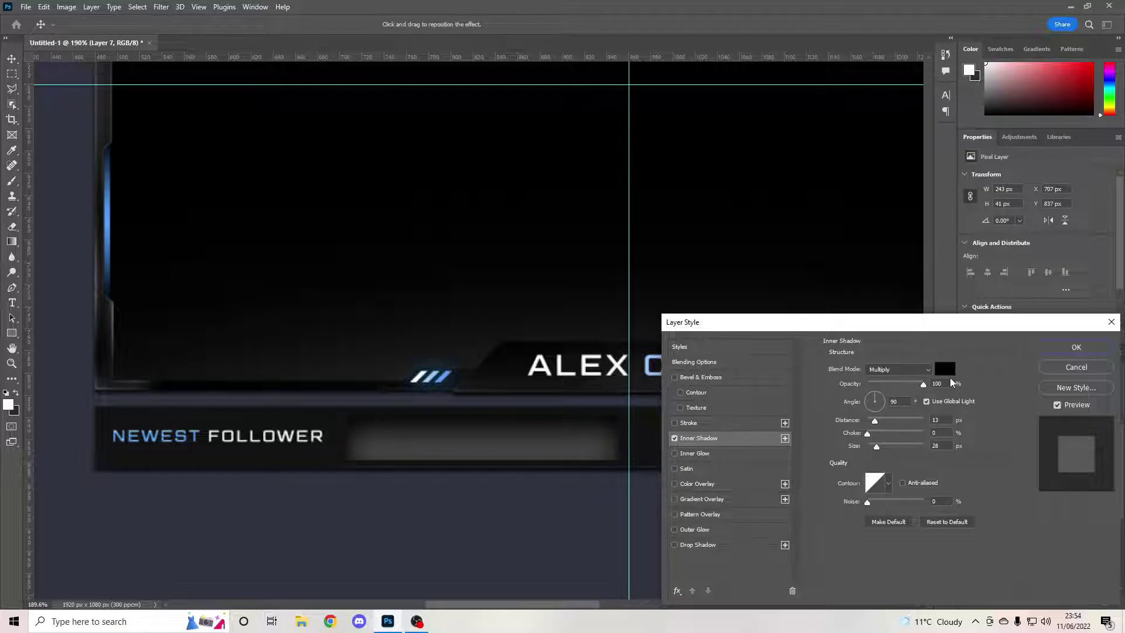
left_click_drag(874, 421, 880, 449)
left_click(873, 422)
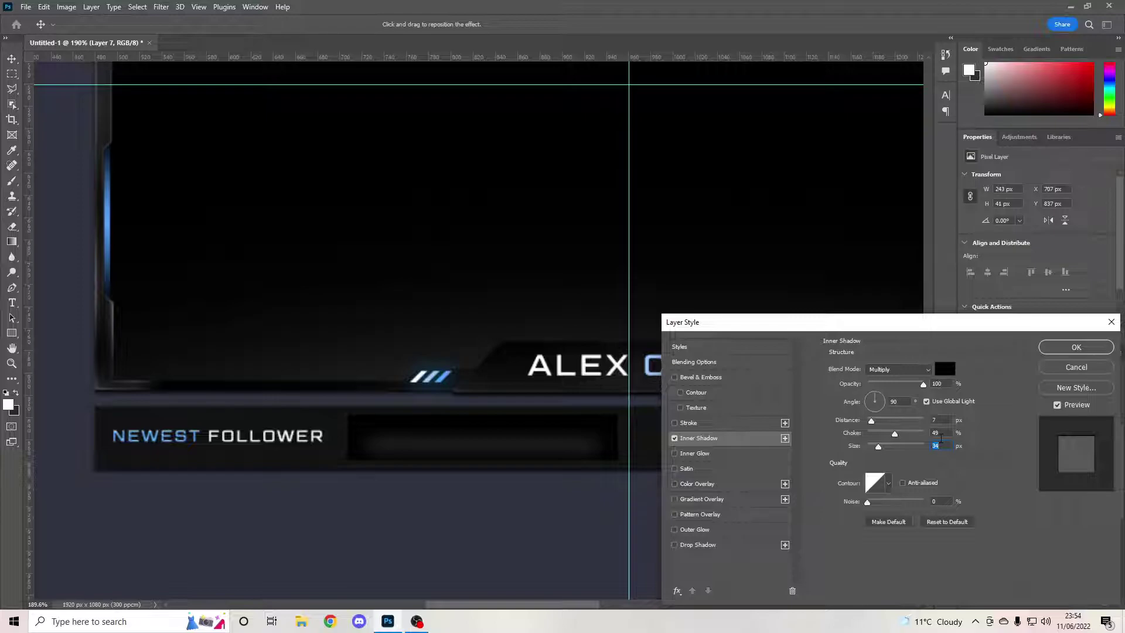
left_click(944, 419)
key("Down")
key("Down")
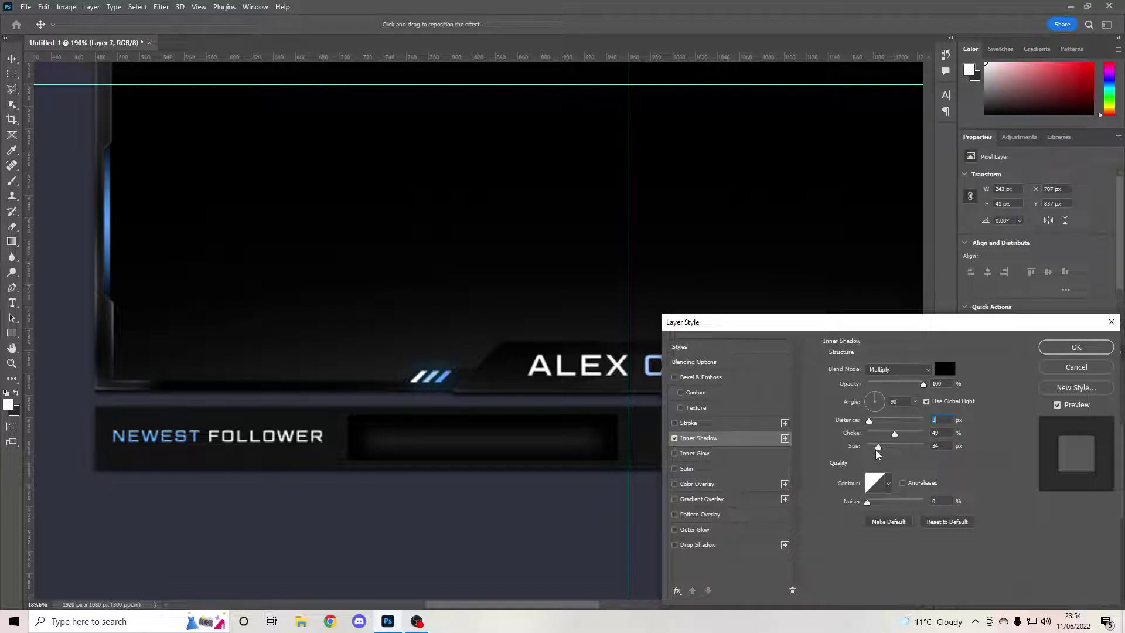
left_click(1049, 351)
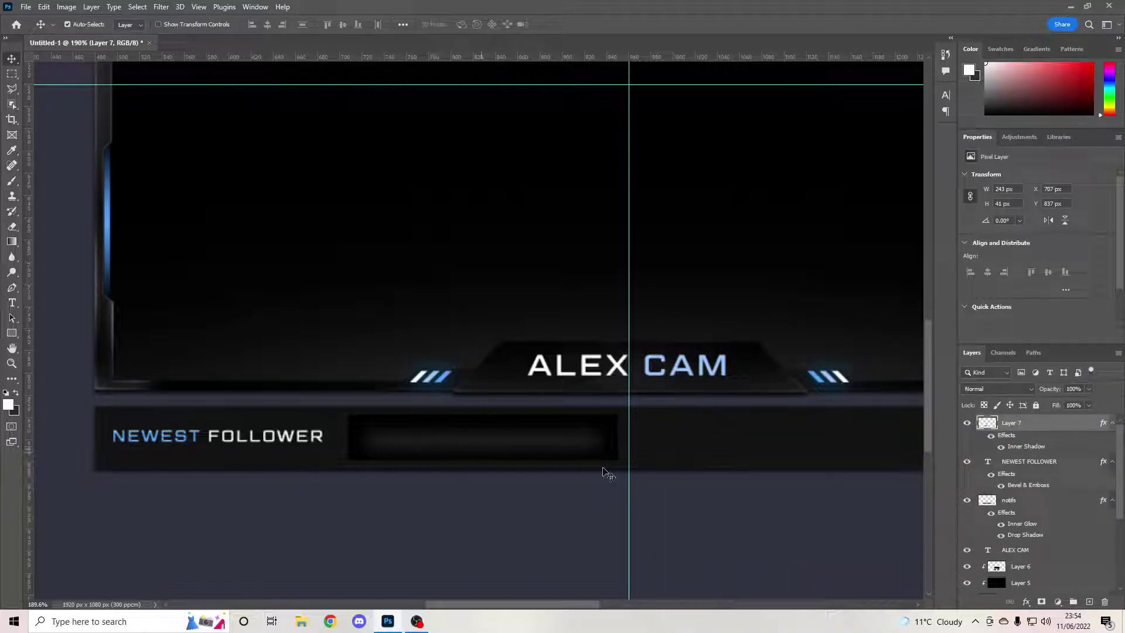
Add a new layer above the notifs layer and clip it to the notification bar
left_click(1031, 505)
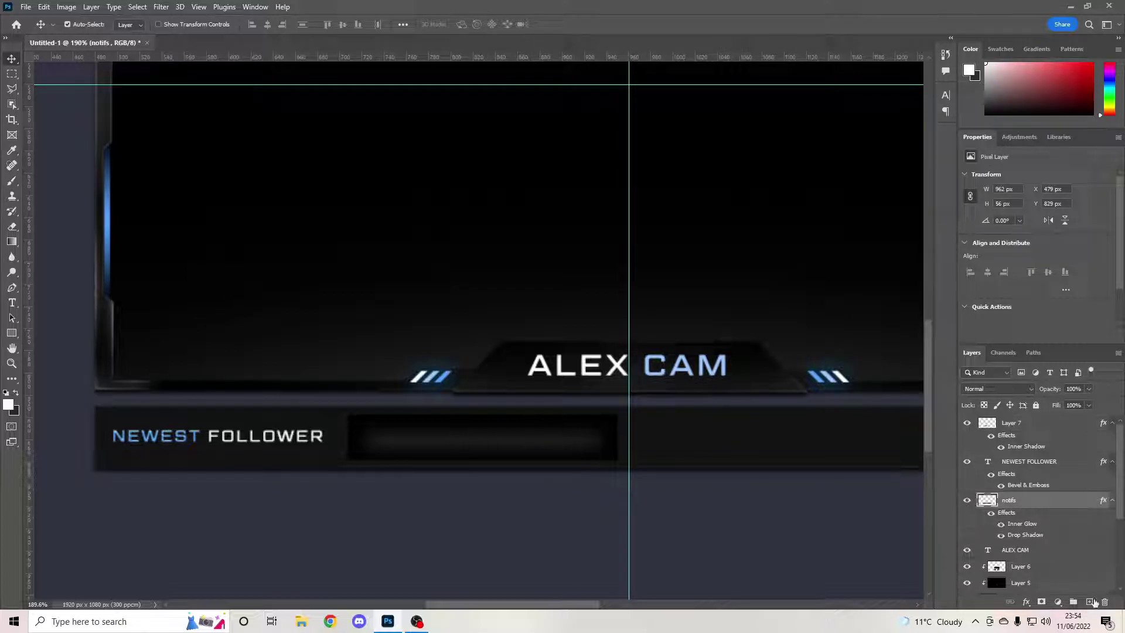
left_click(1090, 601)
right_click(1027, 499)
left_click(913, 339)
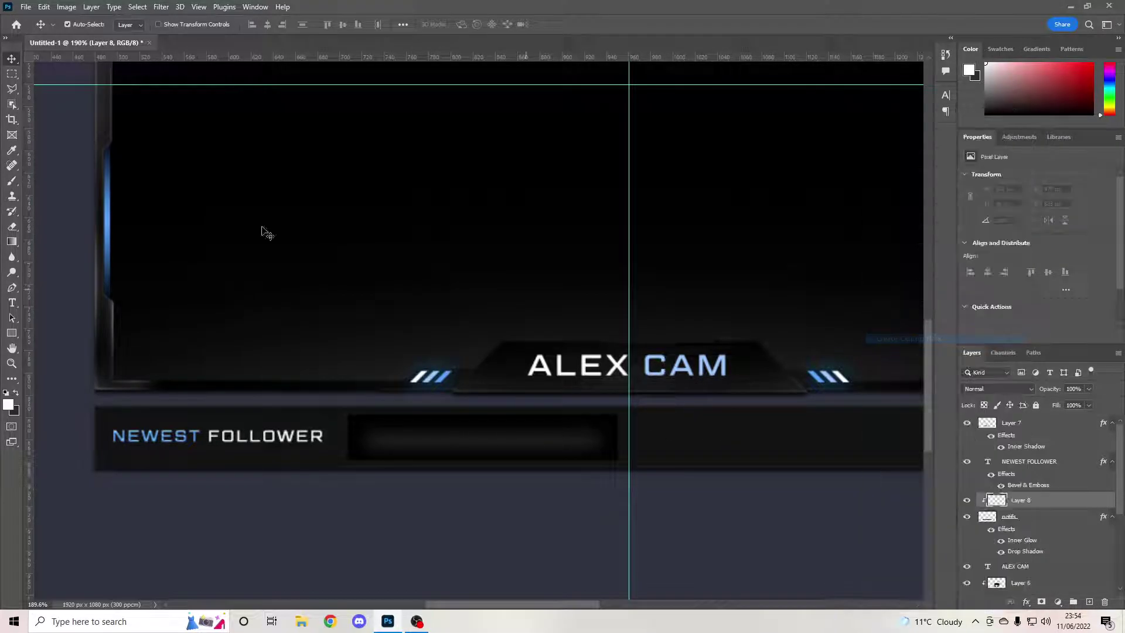
Dab a white highlight on the bar's lower edge beneath the dark panel using a flattened soft brush of 250 px
left_click(10, 182)
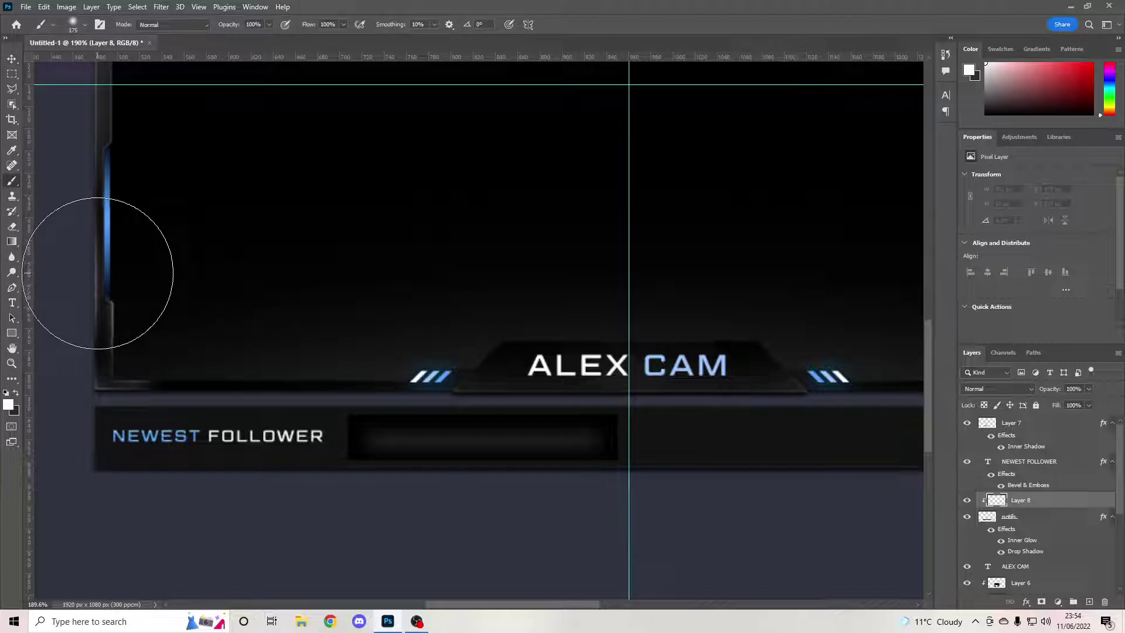
left_click(75, 23)
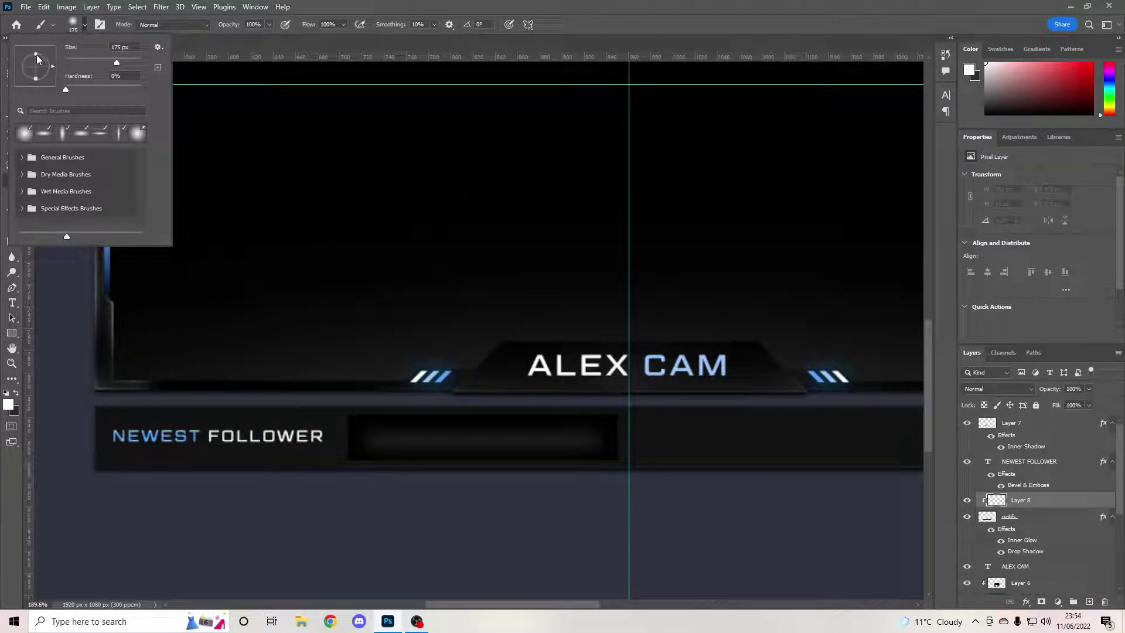
left_click_drag(37, 59, 36, 62)
left_click(84, 30)
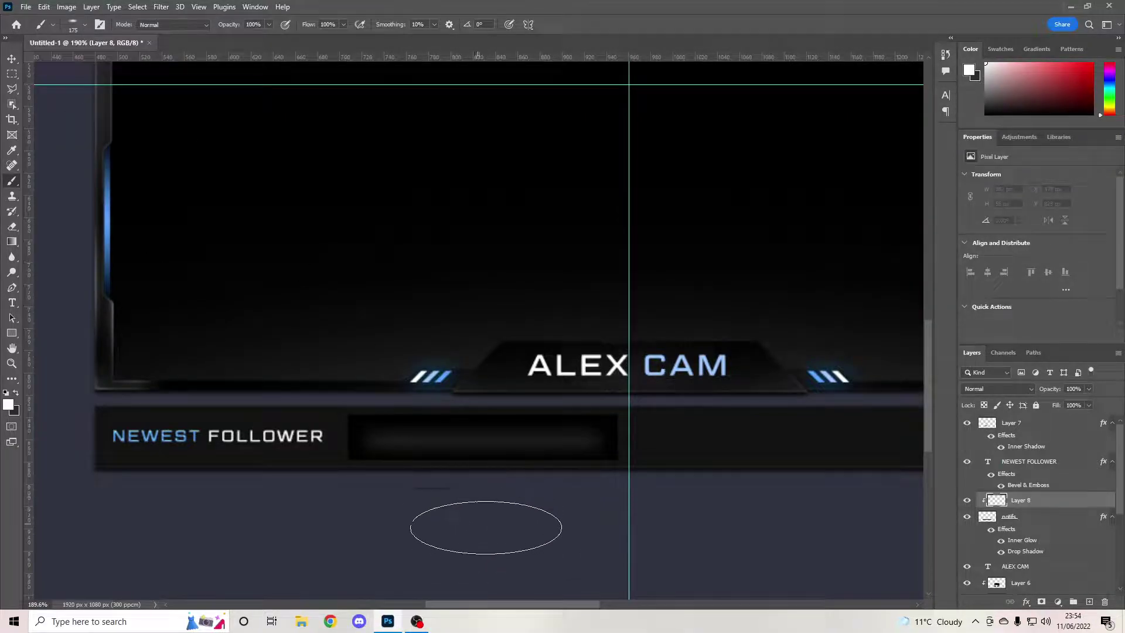
key("bracketright")
key("bracketright")
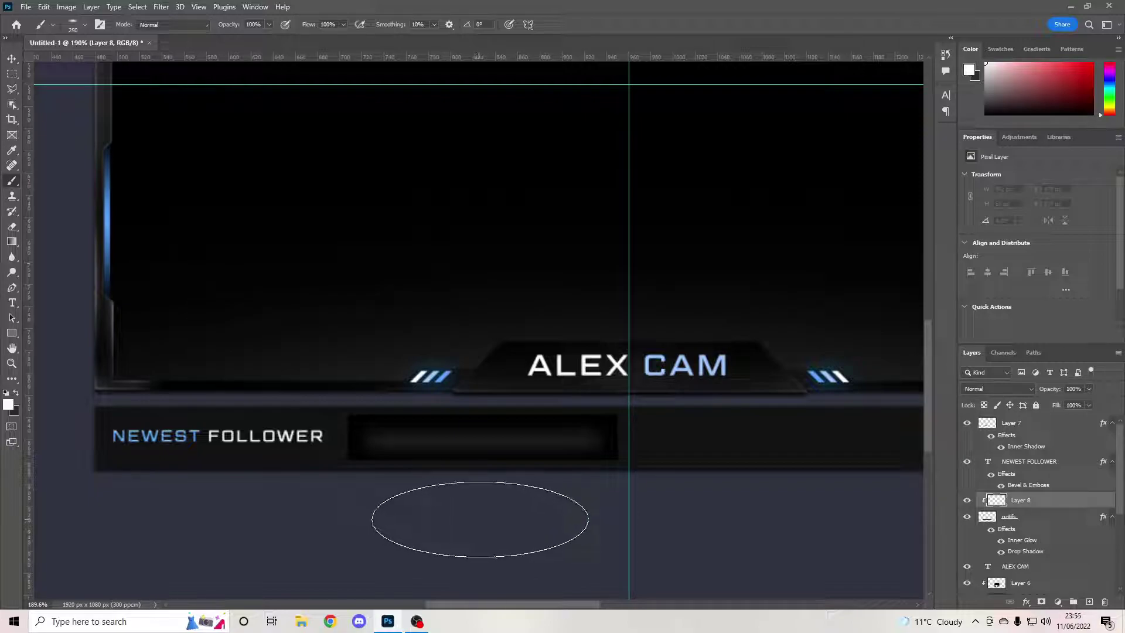
left_click(480, 519)
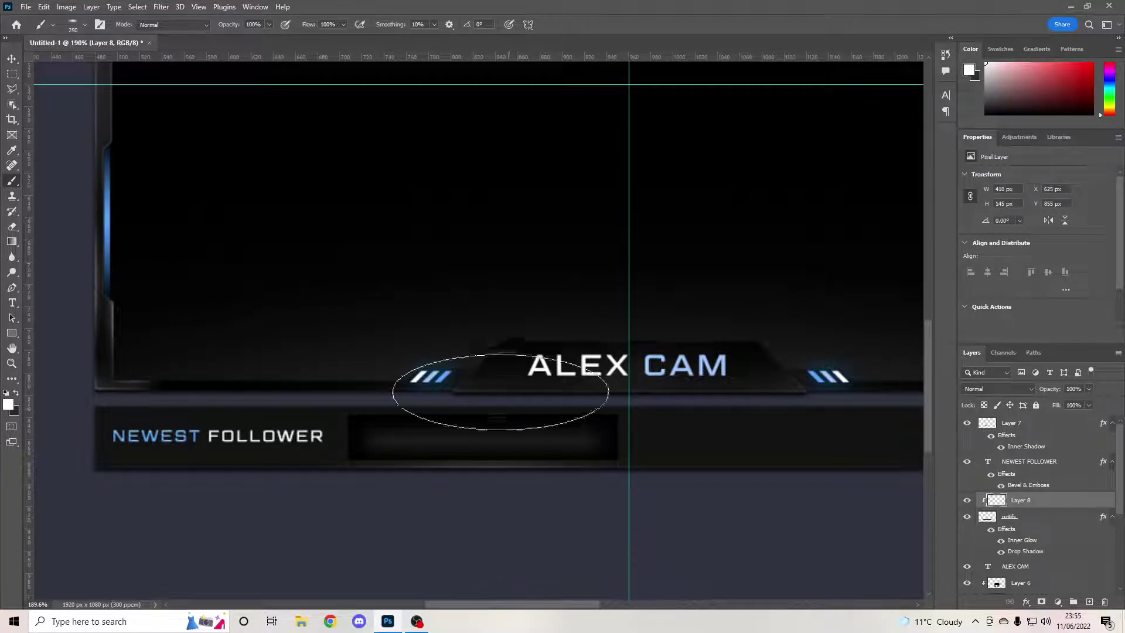
Try a white highlight dab along the bar's upper edge above the dark panel, and undo it
left_click(491, 351)
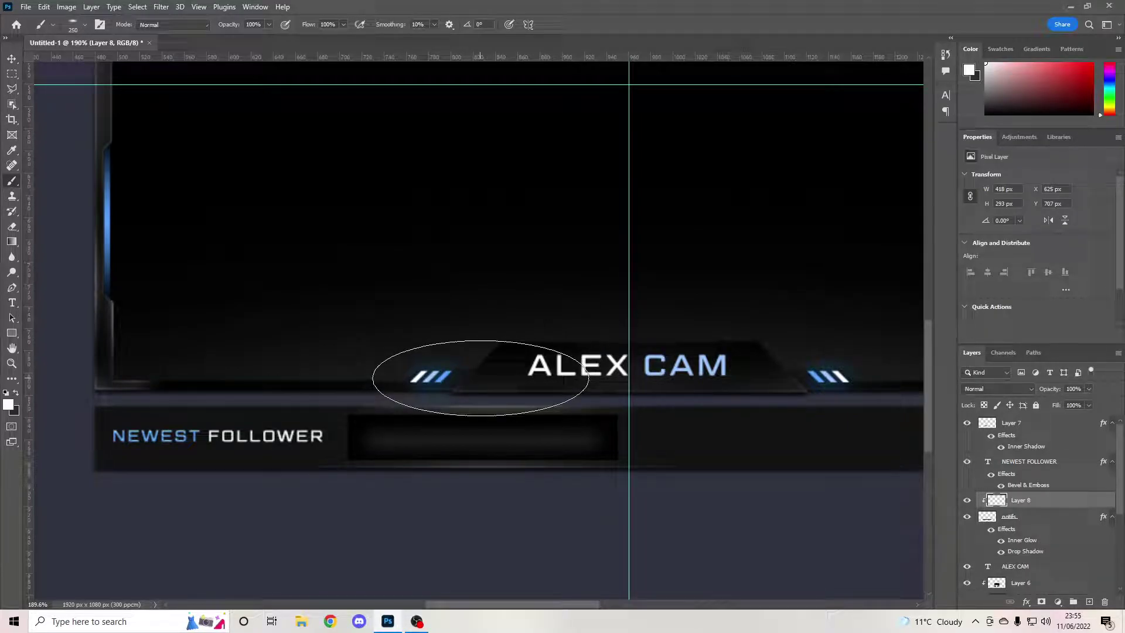
key("ctrl+z")
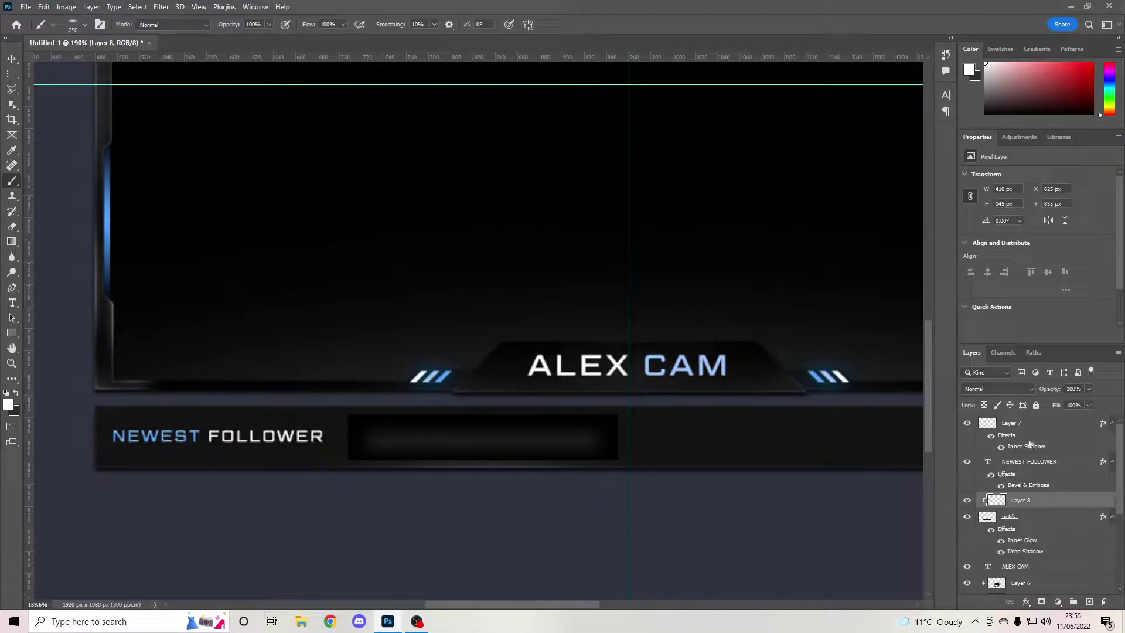
Dab another white highlight on Layer 8 along the bar's lower edge beneath the NEWEST FOLLOWER text
left_click(1016, 423)
scroll(504, 387, "down", 5, "alt")
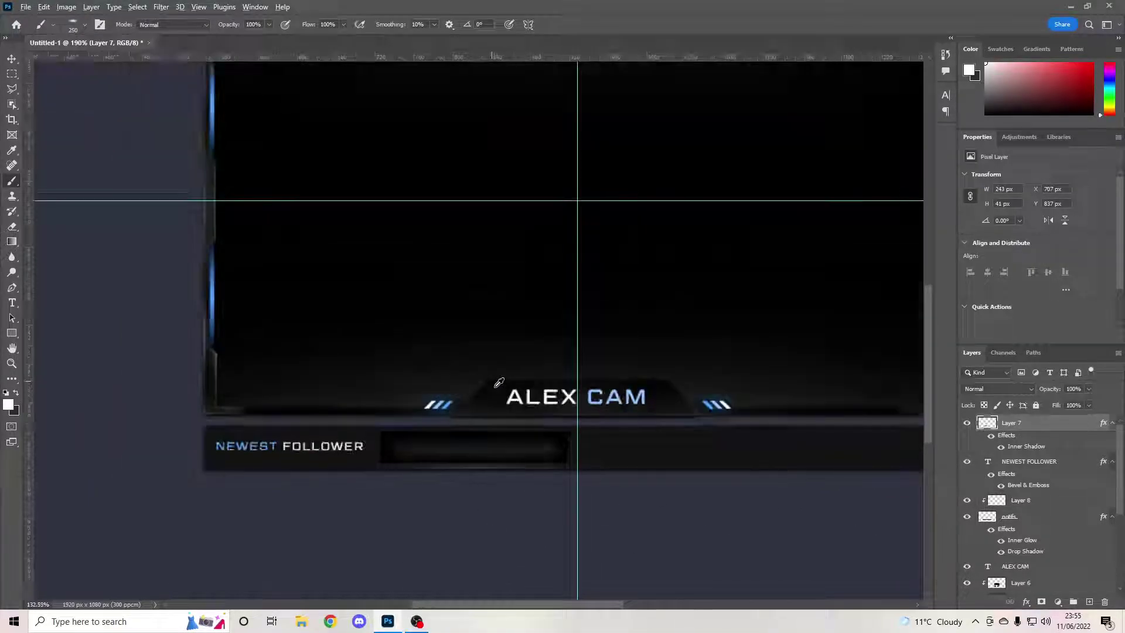
scroll(514, 389, "up", 2, "alt")
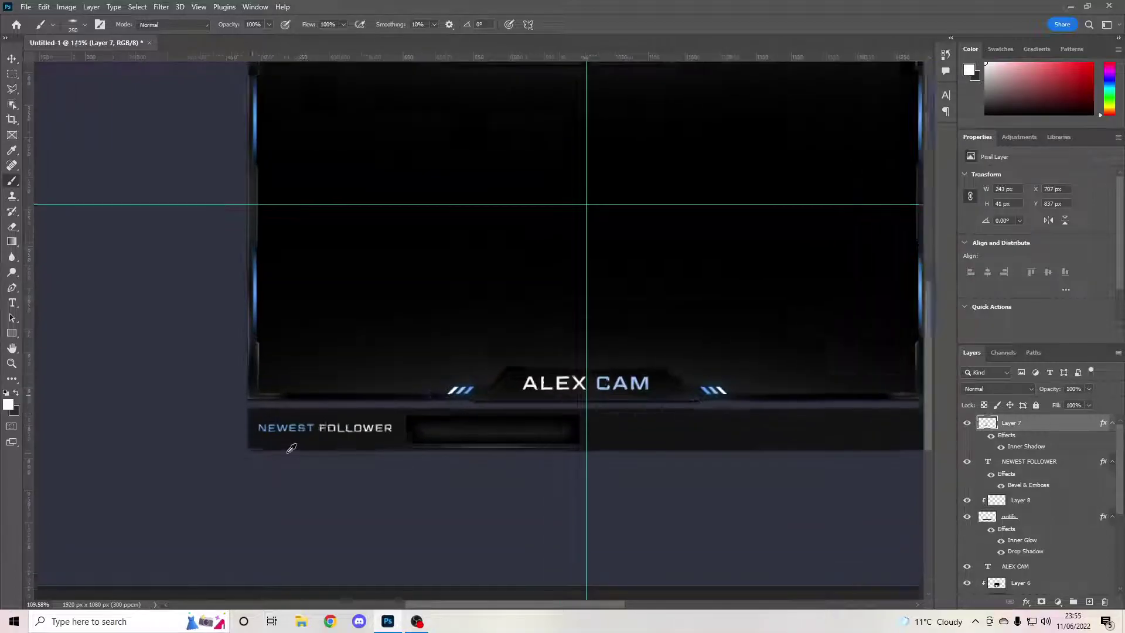
scroll(289, 445, "up", 2, "alt")
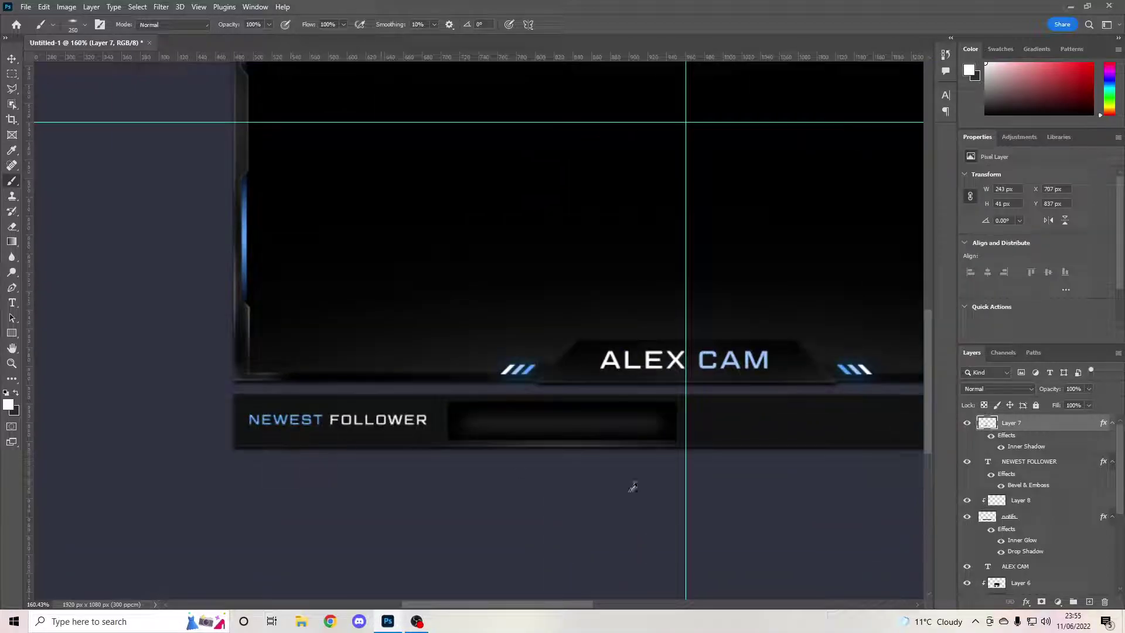
left_click(1029, 501)
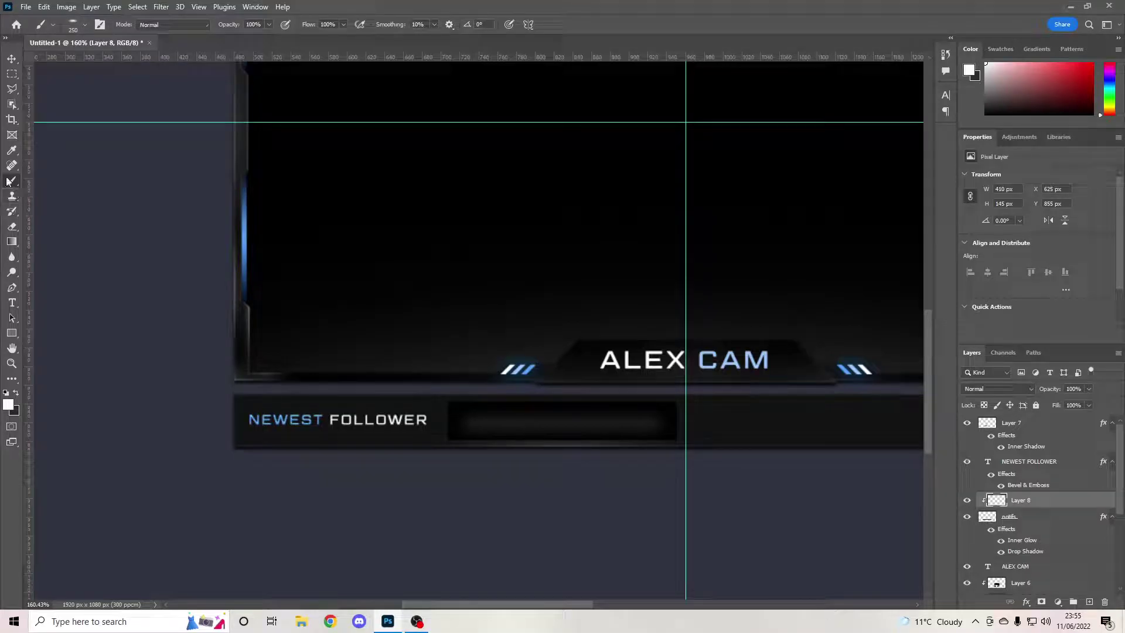
left_click(334, 485)
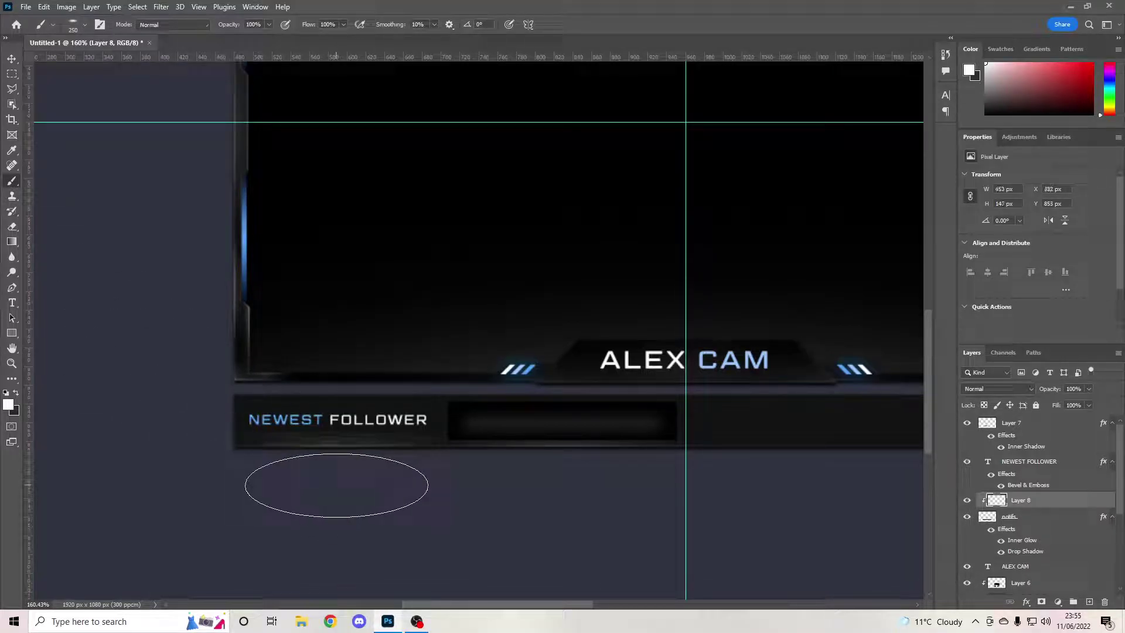
scroll(378, 457, "down", 5)
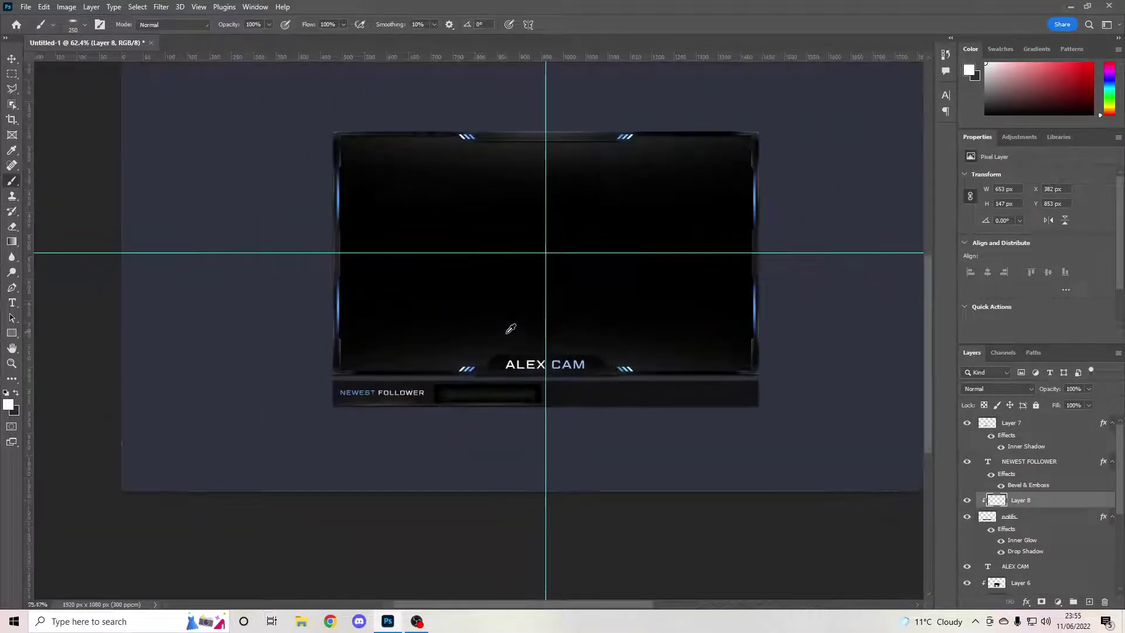
scroll(500, 347, "up", 3)
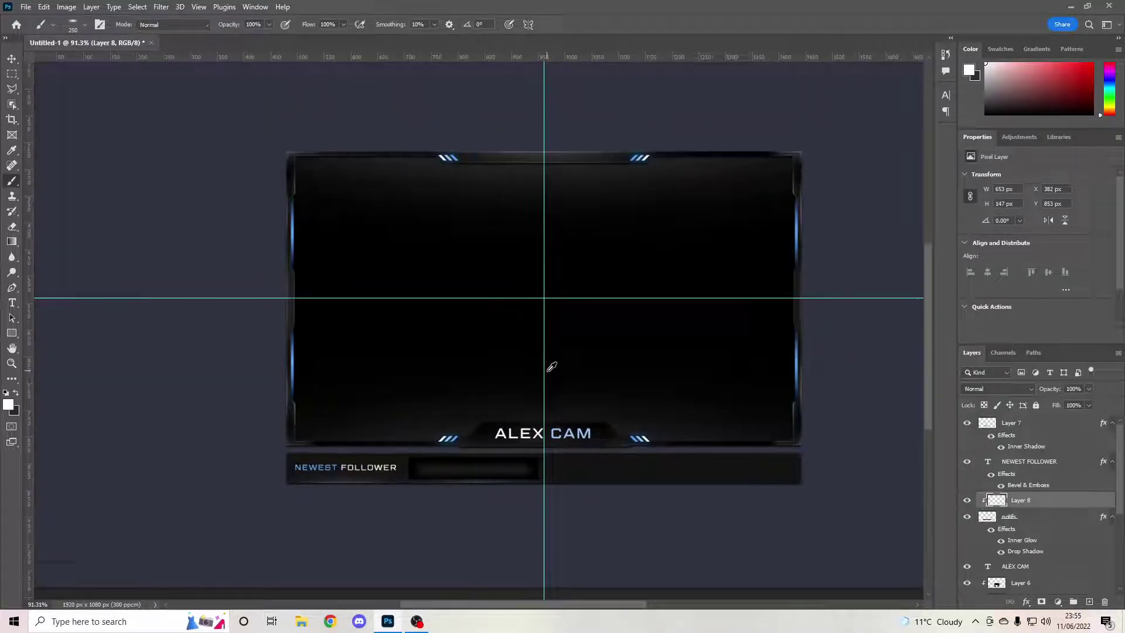
scroll(522, 369, "down", 2)
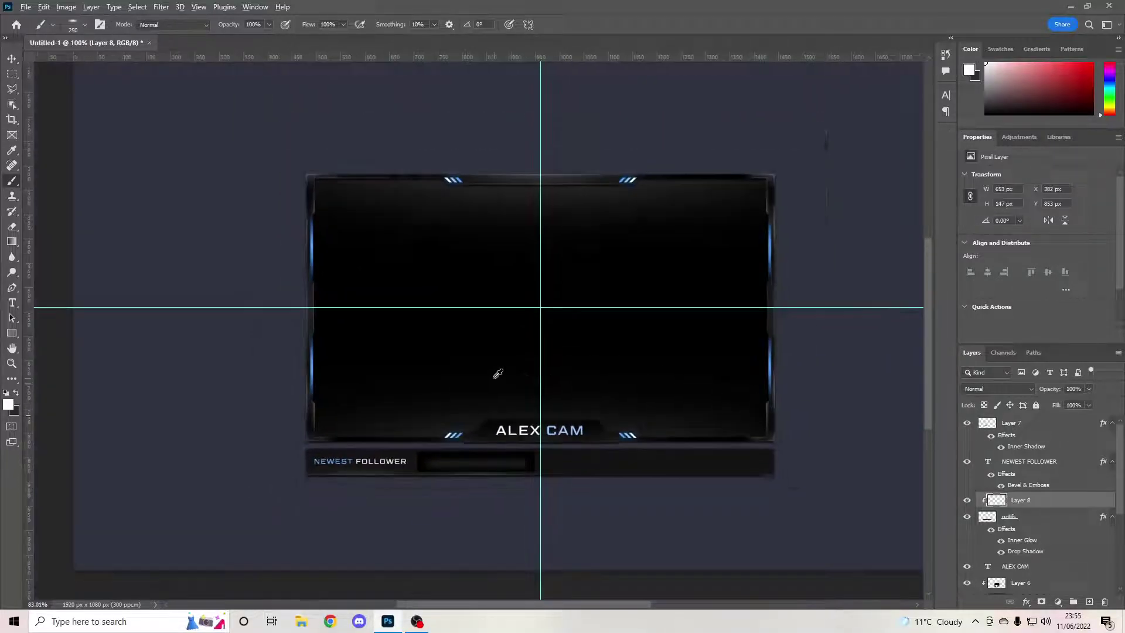
Duplicate the NEWEST FOLLOWER text and its dark panel layer, and move the copies into the right half of the notification bar
scroll(533, 381, "up", 5)
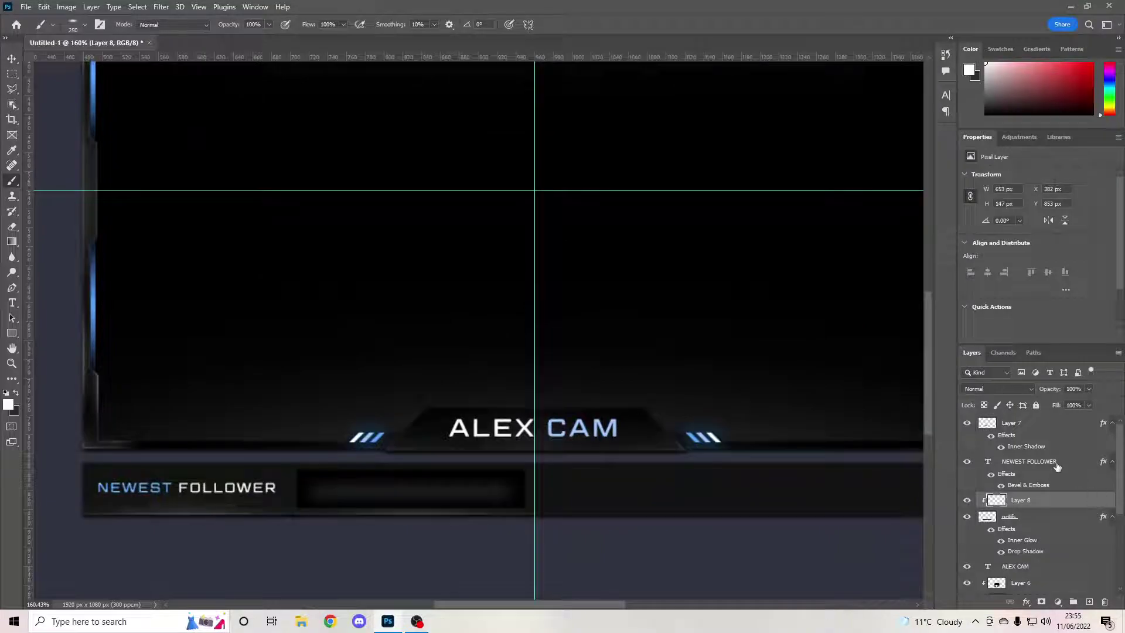
left_click(1057, 466)
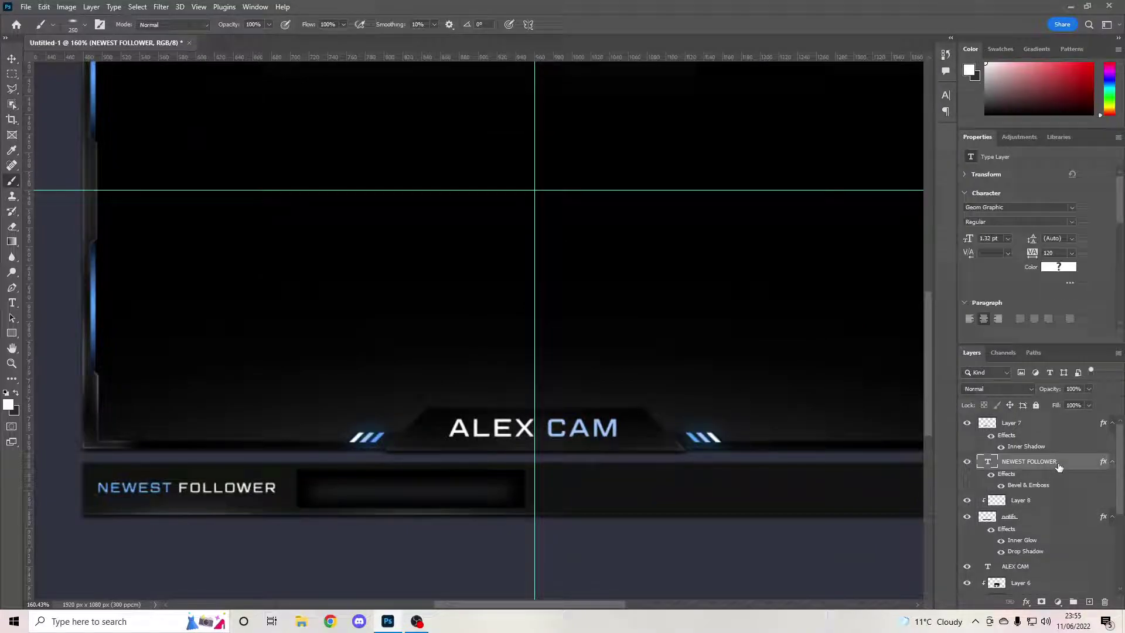
left_click(1029, 424, "ctrl")
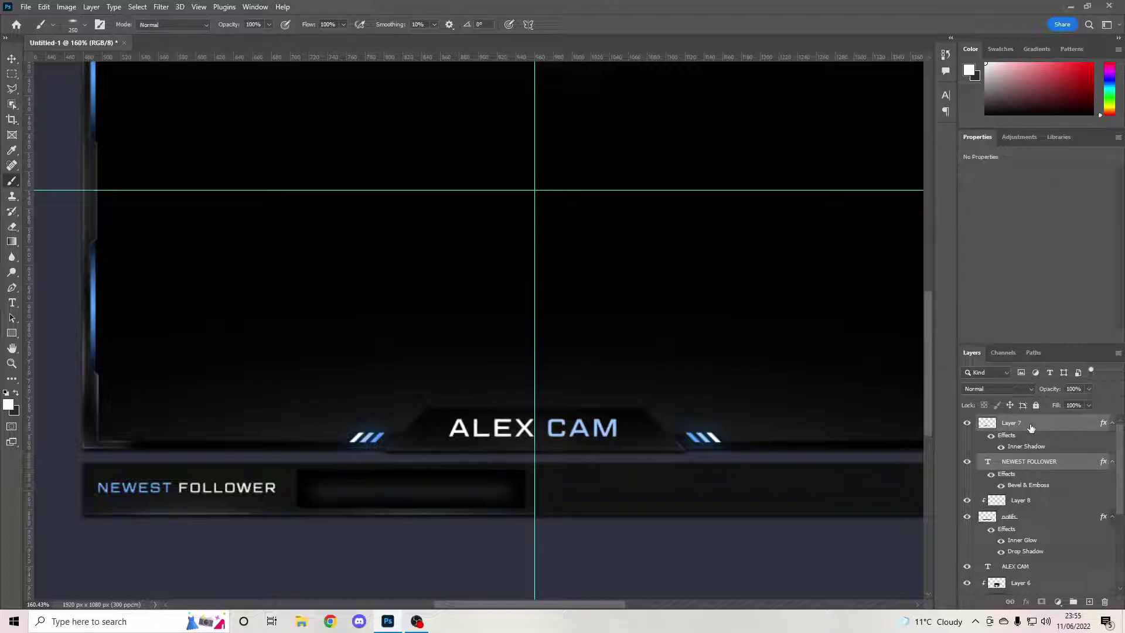
key("ctrl+j")
key("ctrl+t")
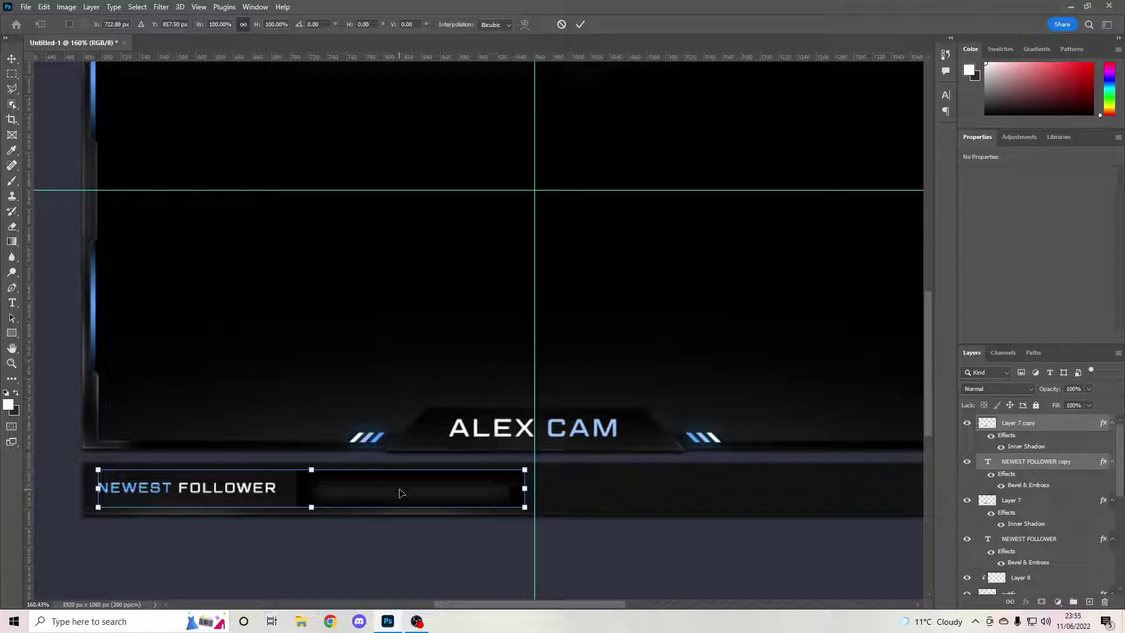
left_click_drag(400, 493, 842, 470)
scroll(690, 445, "down", 3)
scroll(900, 486, "up", 3)
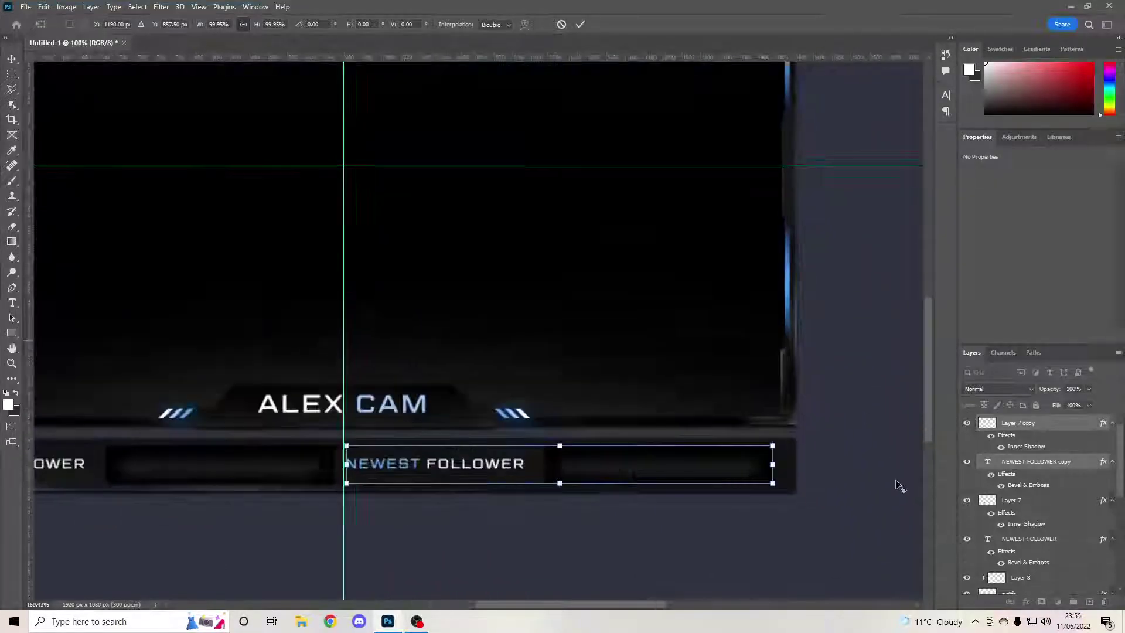
Nudge the duplicated text and panel 16 px to the right, to X 1206 px, and apply the transform
scroll(828, 471, "up", 3)
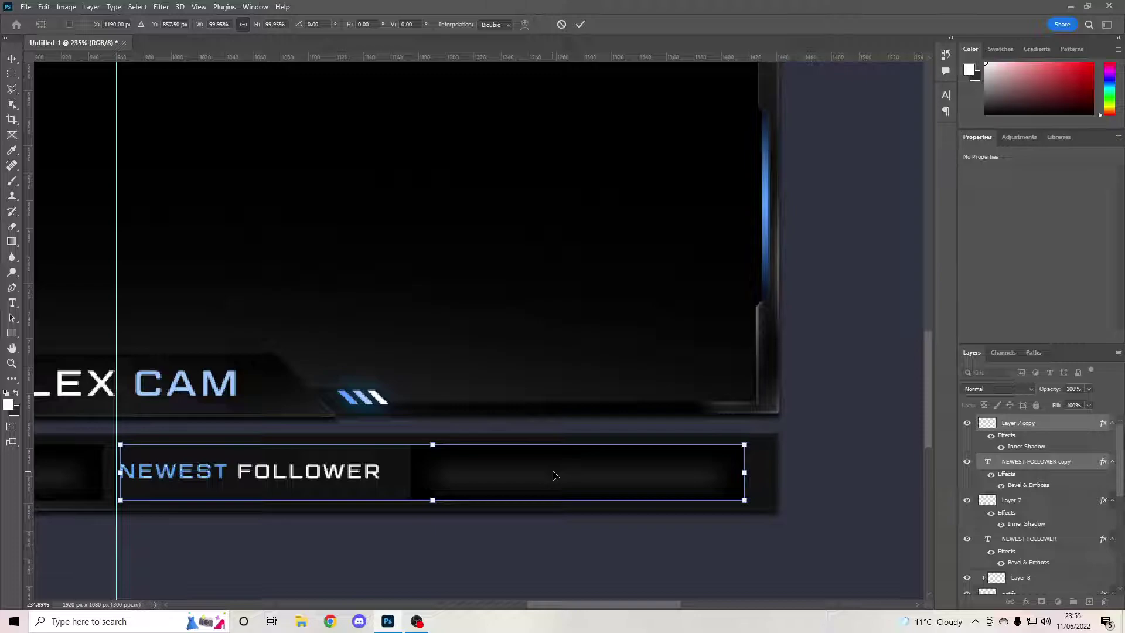
key("Right")
key("Right")
key("Right")
key("Right")
key("Right")
key("Right")
key("Right")
key("Right")
key("Right")
key("Right")
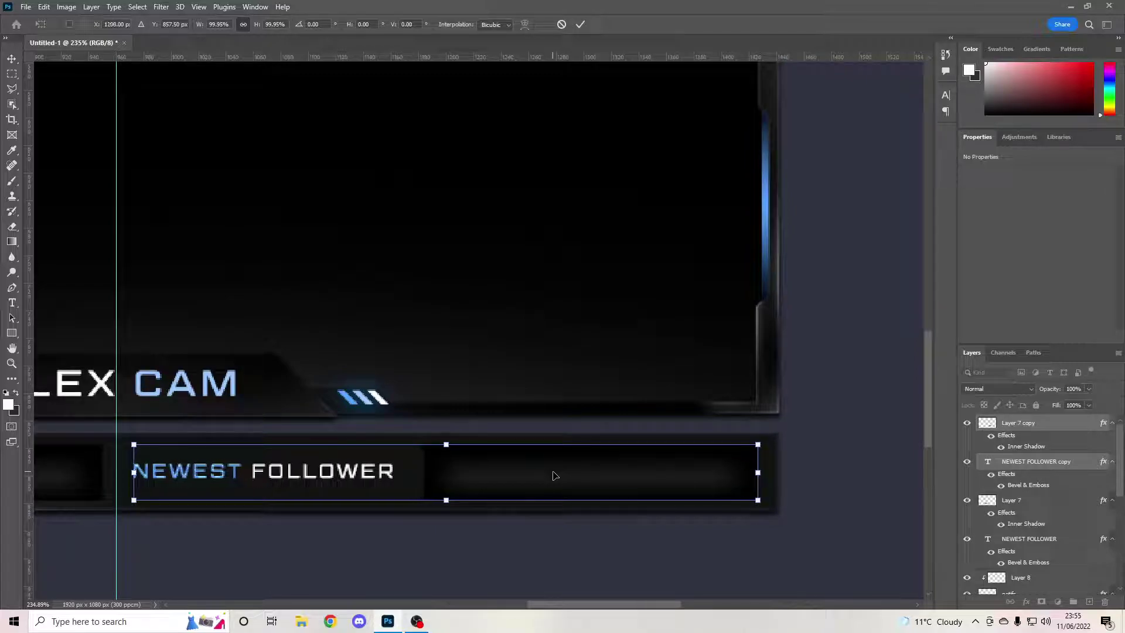
key("Right")
key("Right")
key("Right")
key("Right")
key("Right")
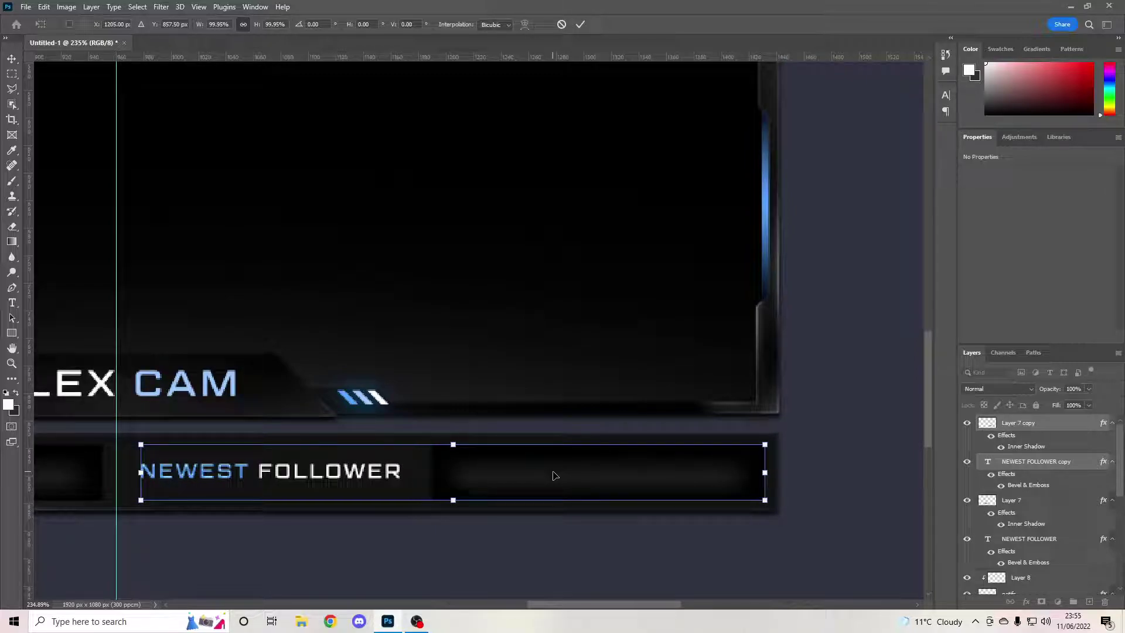
key("Right")
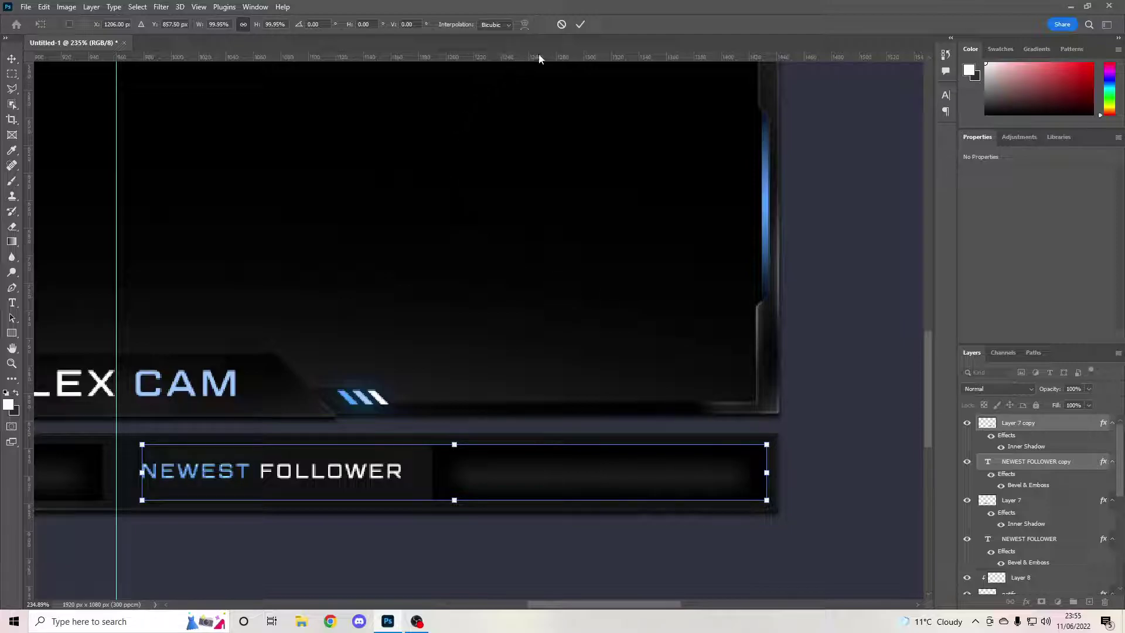
left_click(581, 24)
Change the word FOLLOWER to SUBSCRIBER in the copied label so it reads NEWEST SUBSCRIBER
scroll(683, 377, "down", 5)
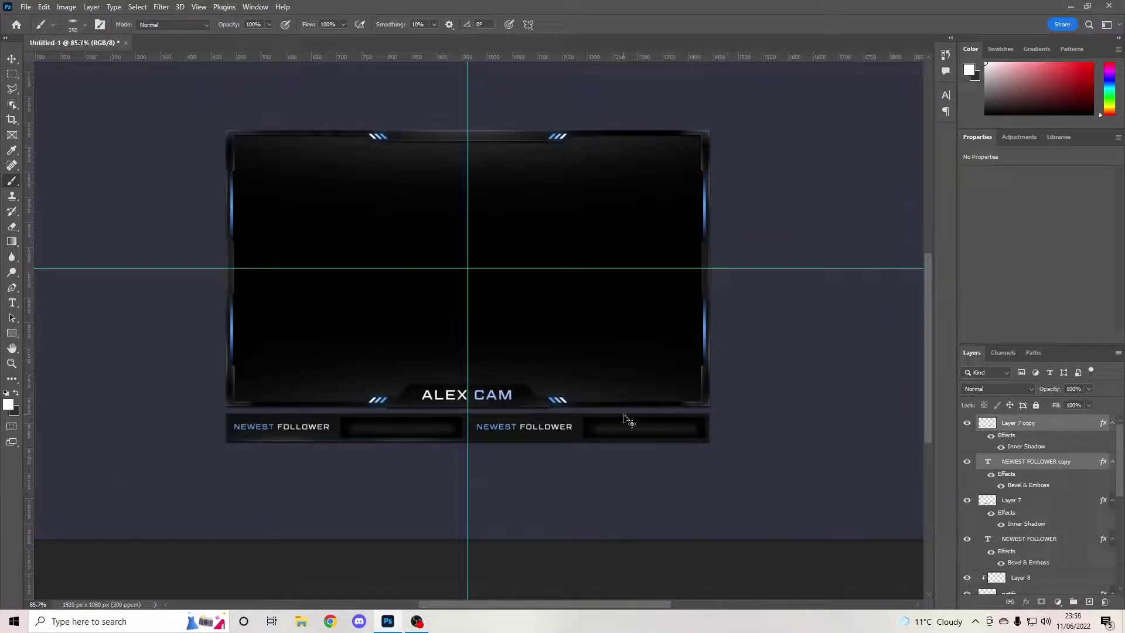
scroll(494, 394, "down", 2)
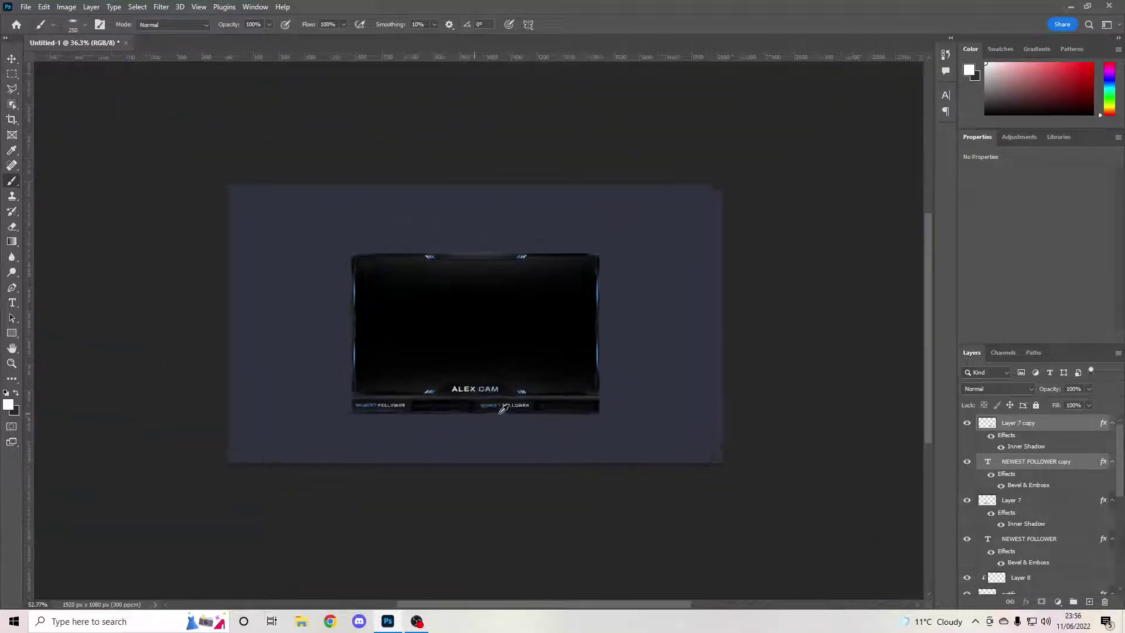
scroll(500, 402, "up", 5)
scroll(437, 466, "down", 1)
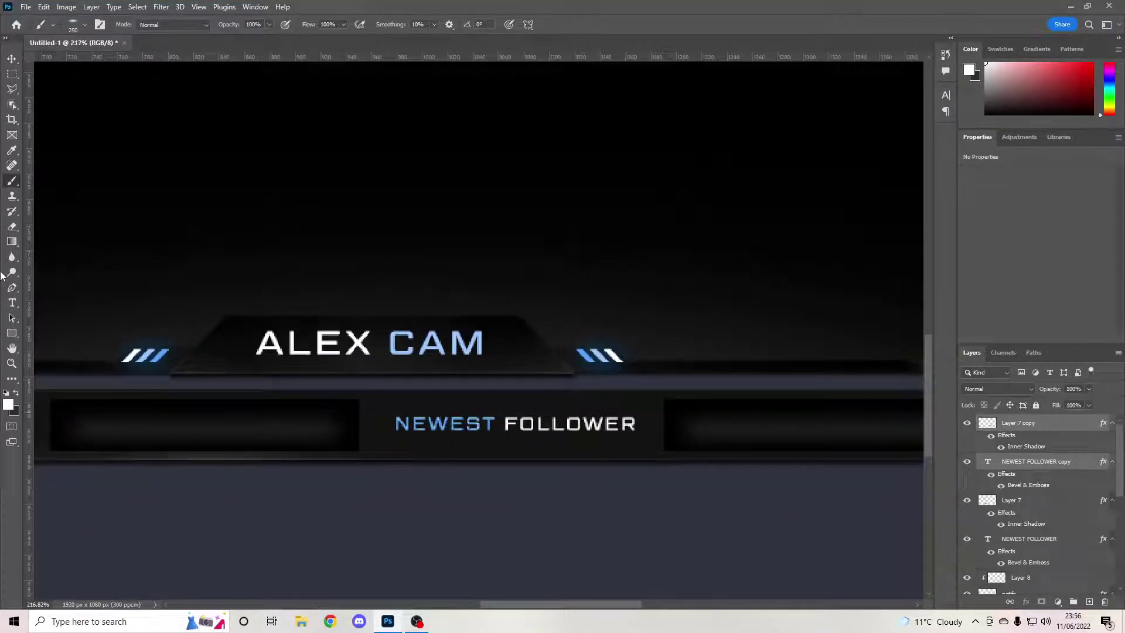
left_click(13, 302)
left_click(504, 423)
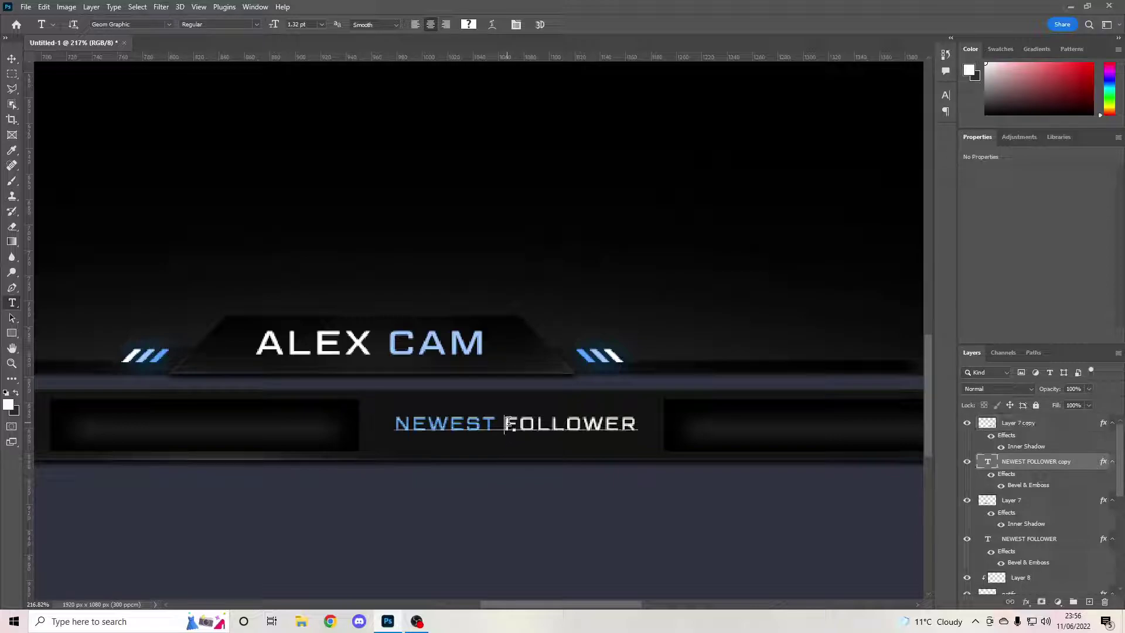
left_click_drag(503, 423, 658, 422)
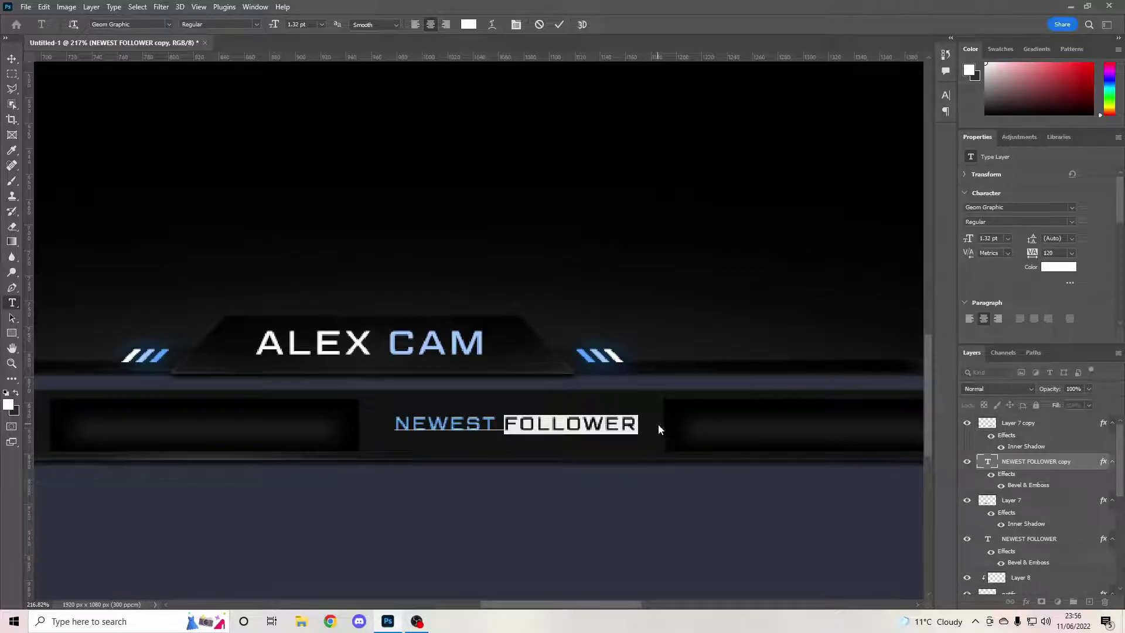
type("SUBSCRIBER")
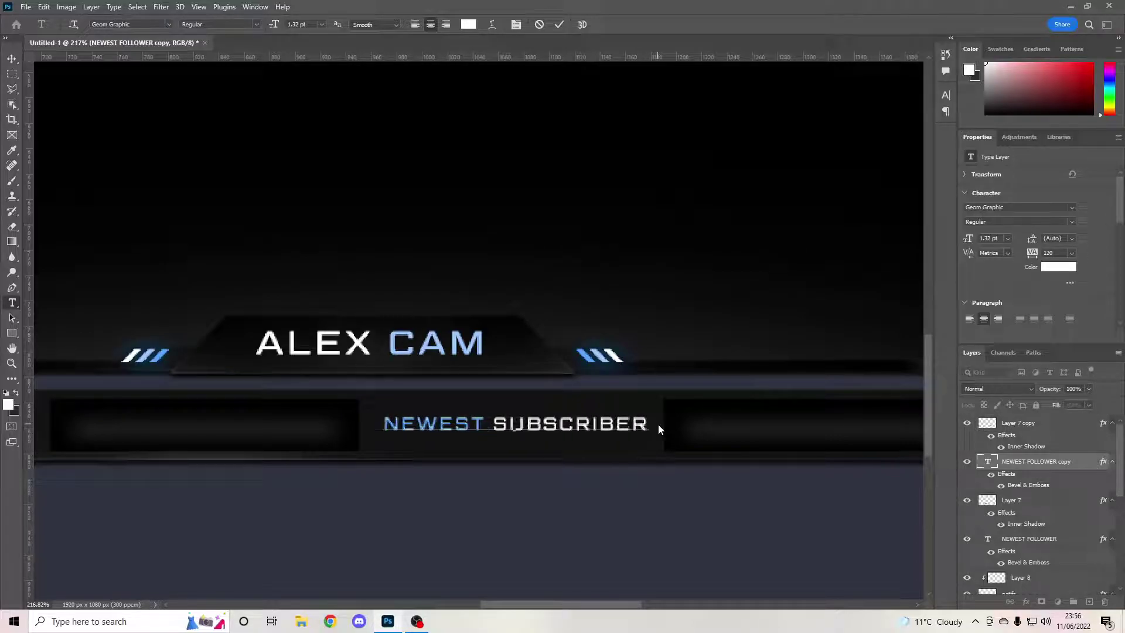
left_click(560, 24)
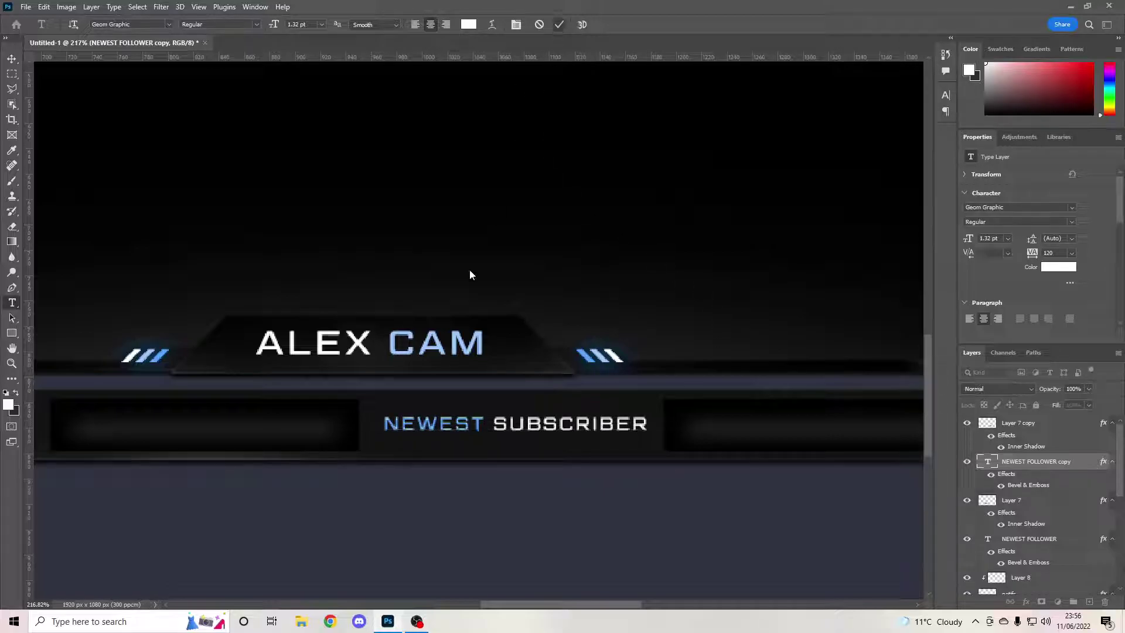
Rename both dark panel layers, Layer 7 and Layer 7 copy, as Platform
scroll(514, 405, "down", 5)
scroll(529, 400, "down", 3)
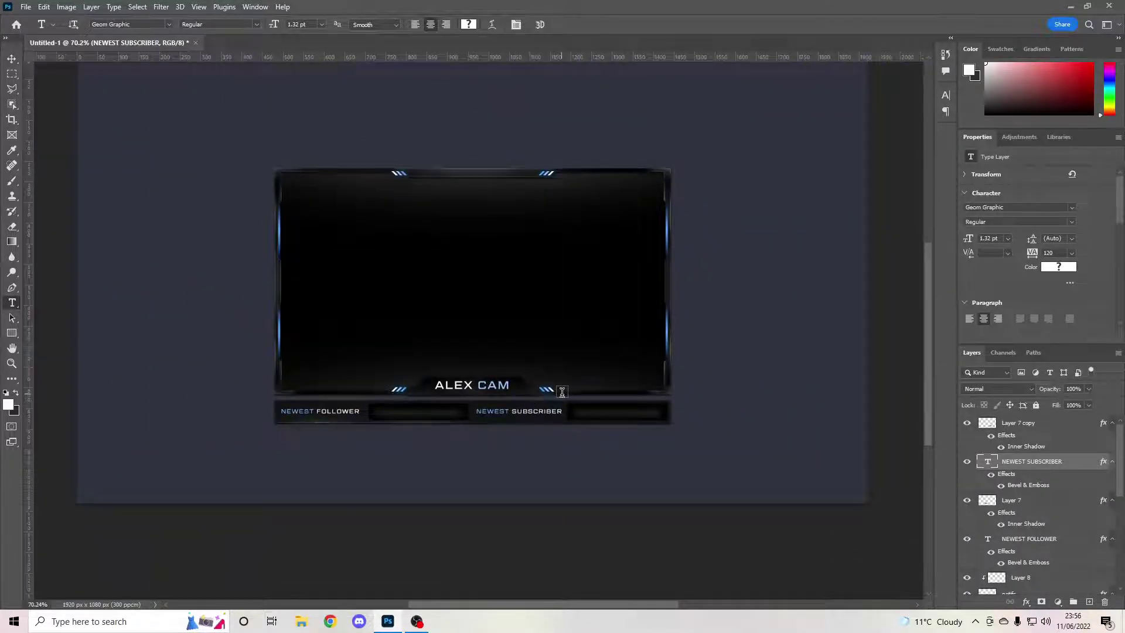
scroll(563, 389, "up", 4)
scroll(562, 403, "down", 1)
scroll(595, 357, "up", 1)
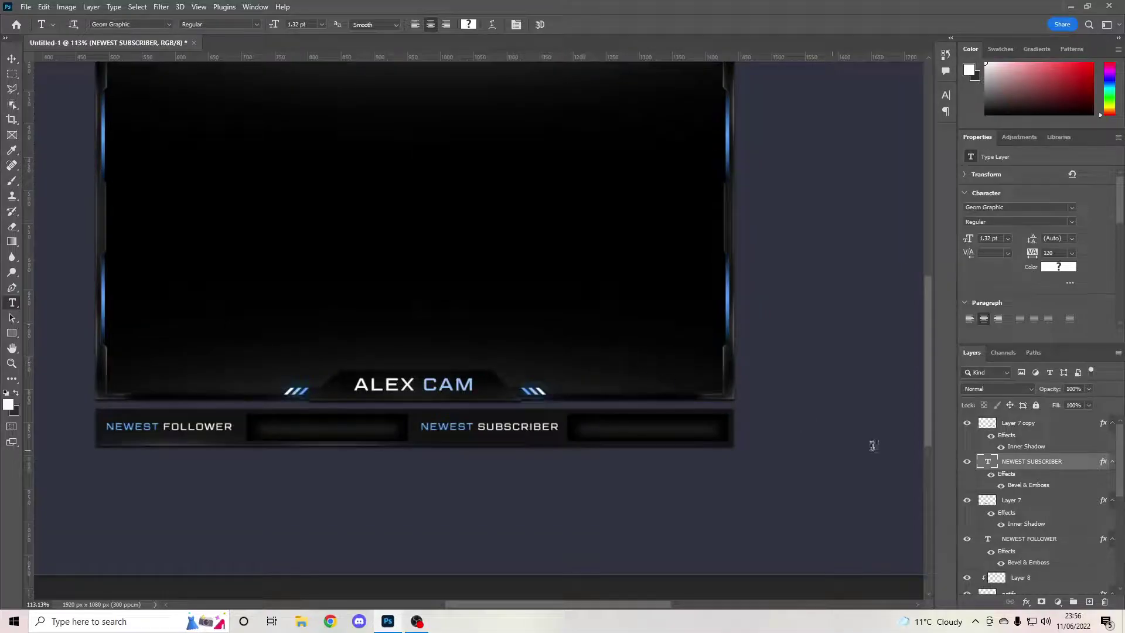
left_click(1022, 502)
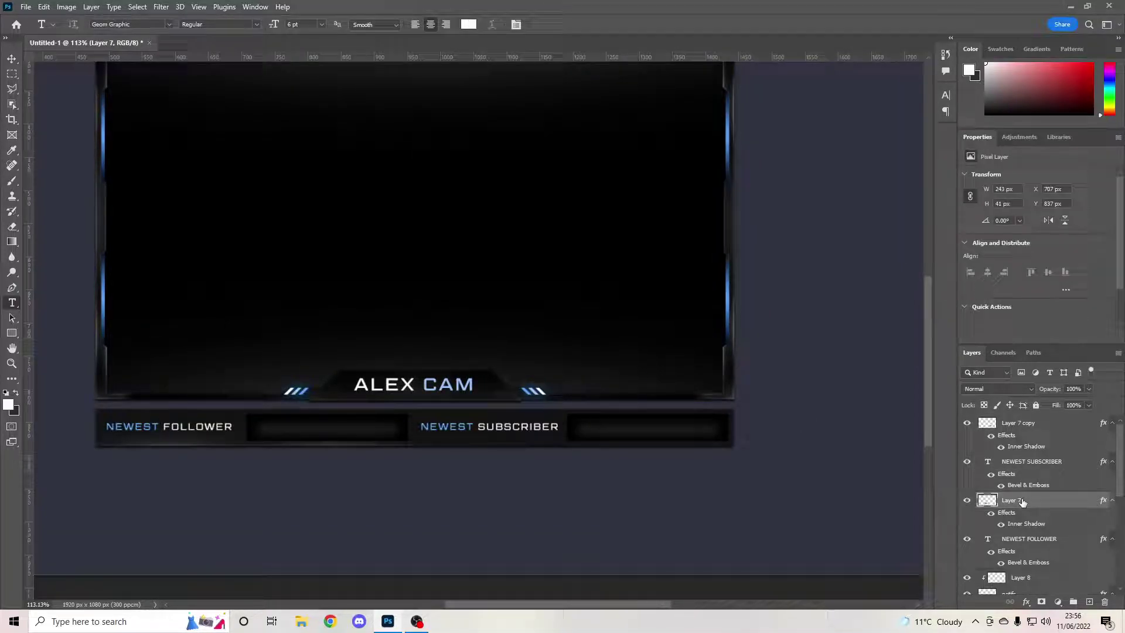
key("ctrl")
type("Platform")
key("Return")
double_click(1020, 423)
type("C")
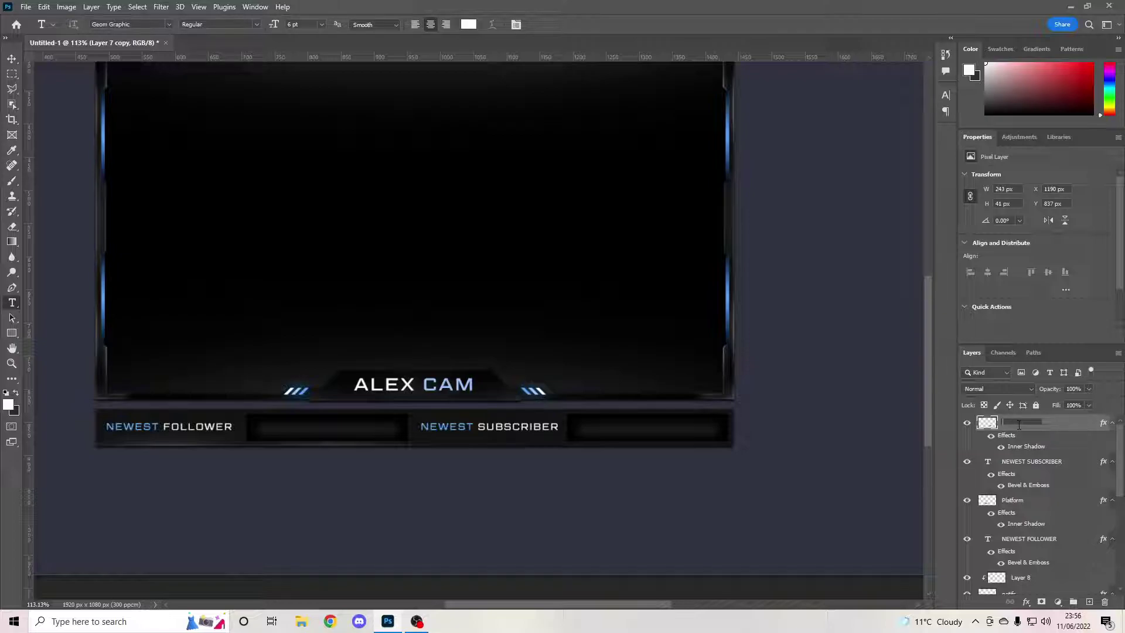
type("Platform")
key("Return")
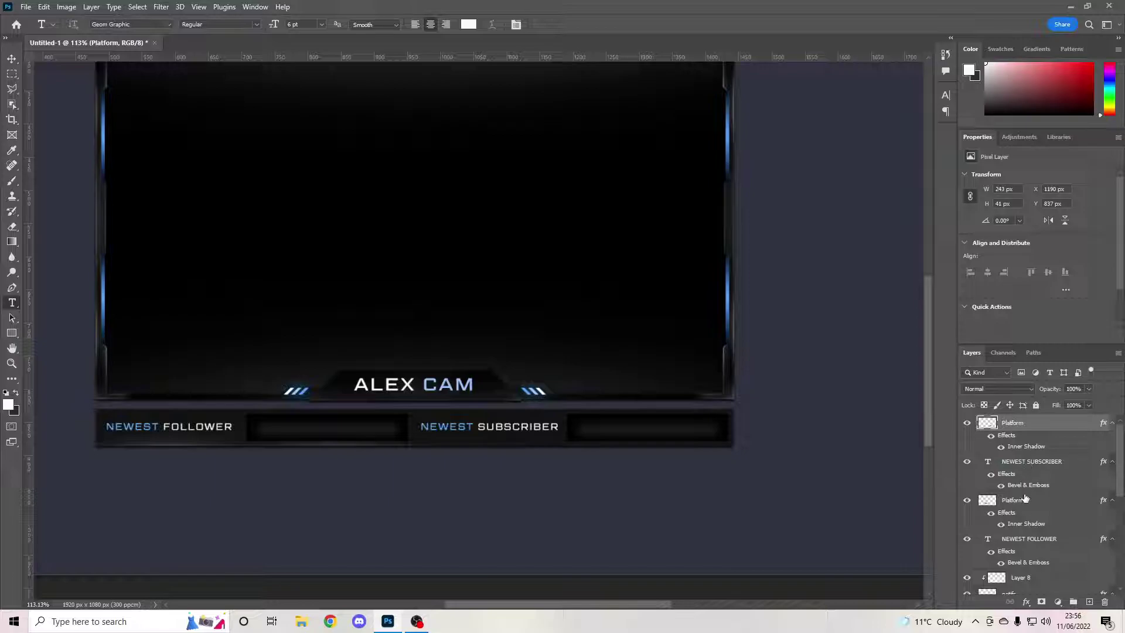
Place the lower Platform layer directly beneath the other Platform layer and merge the two
left_click_drag(1024, 513, 1024, 475)
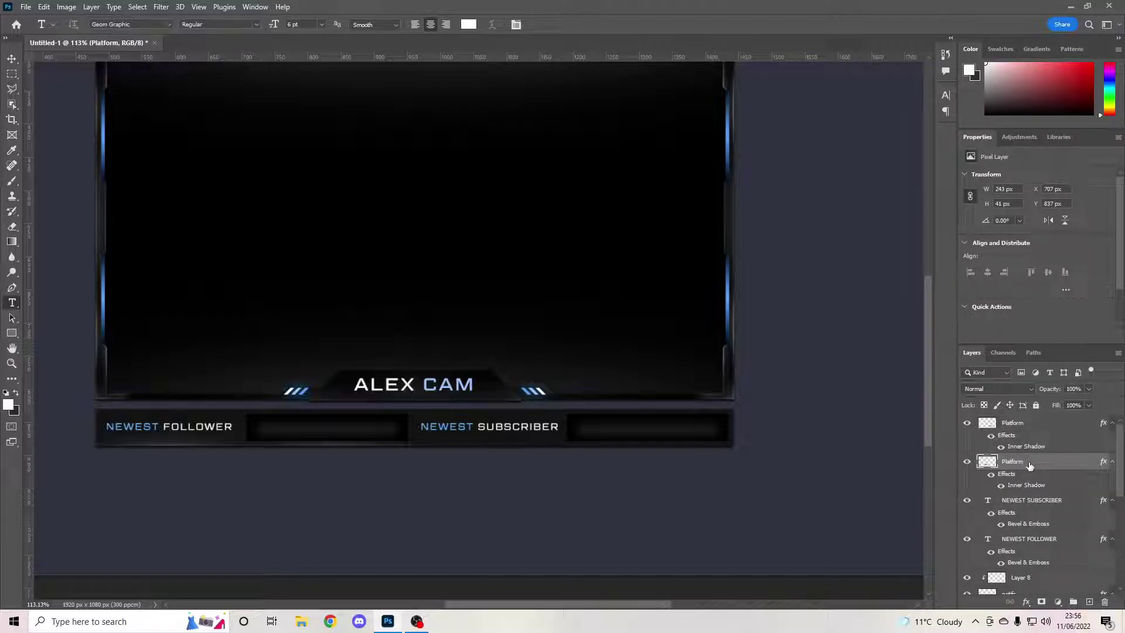
left_click(1032, 423, "shift")
right_click(1033, 428)
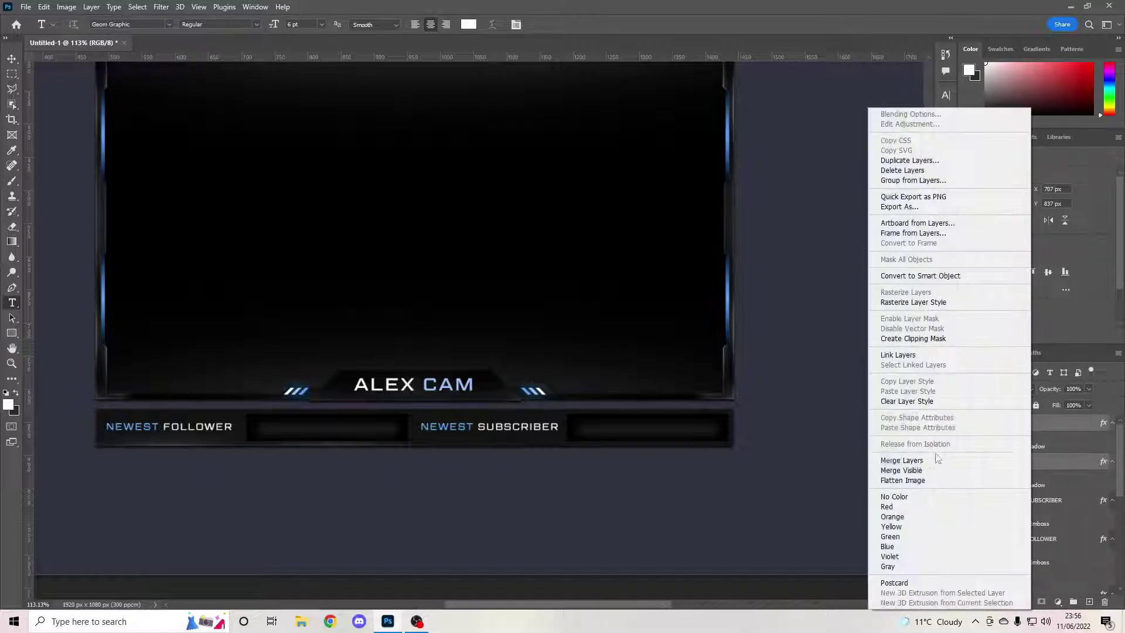
left_click(893, 463)
Duplicate the white highlight layer, Layer 8, and clip the copy to the notification bar
scroll(638, 432, "down", 1)
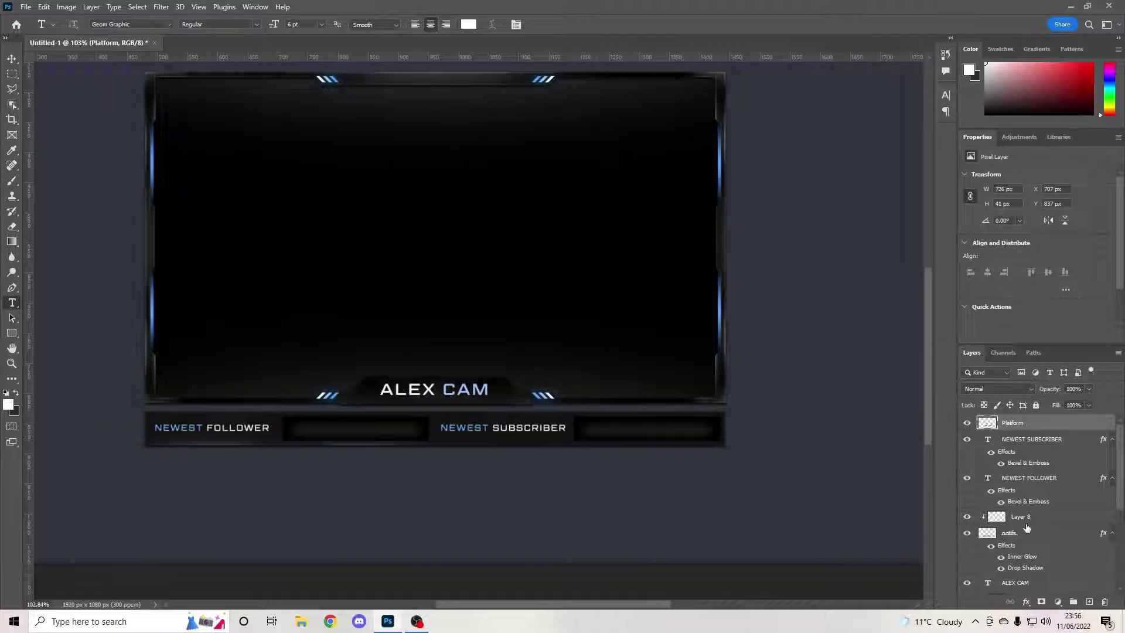
left_click(1037, 522)
left_click(1023, 536)
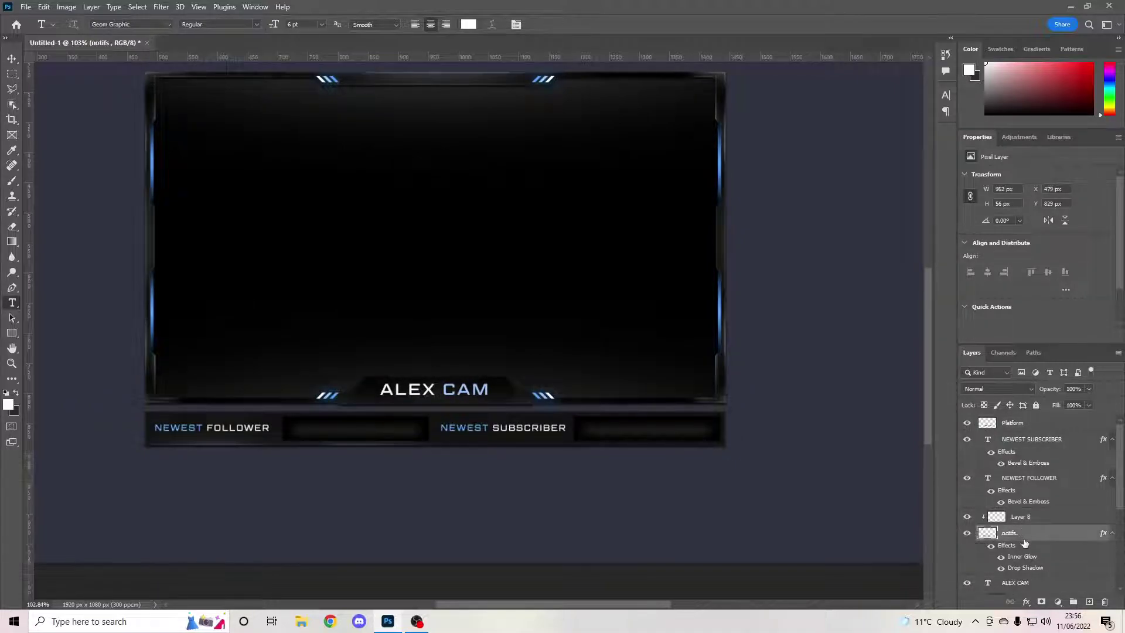
left_click(1029, 521)
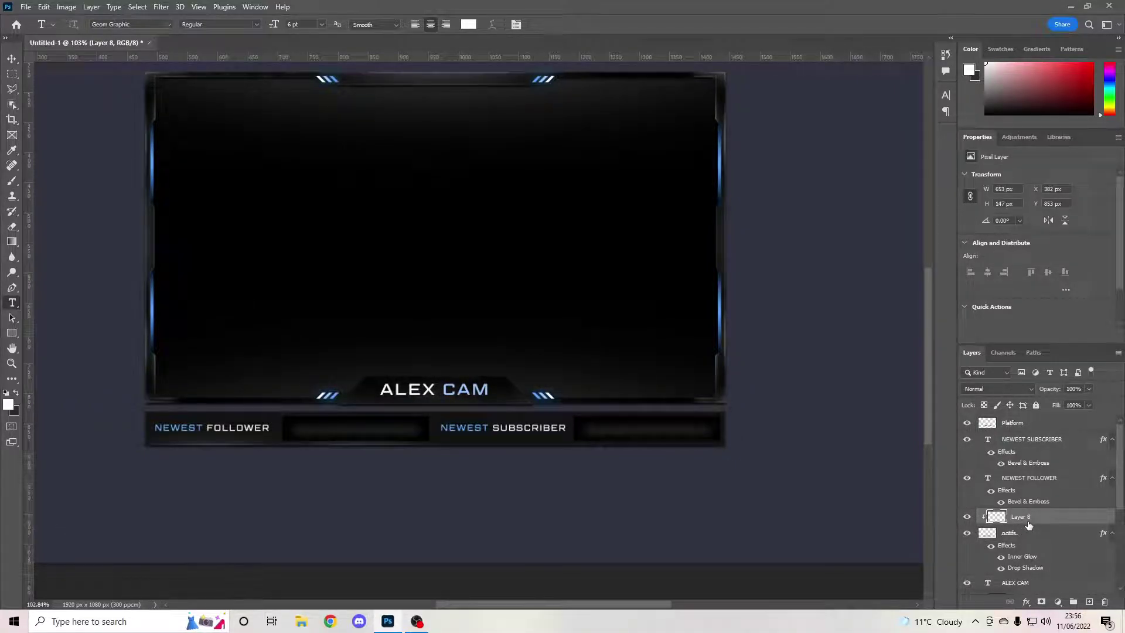
key("ctrl+j")
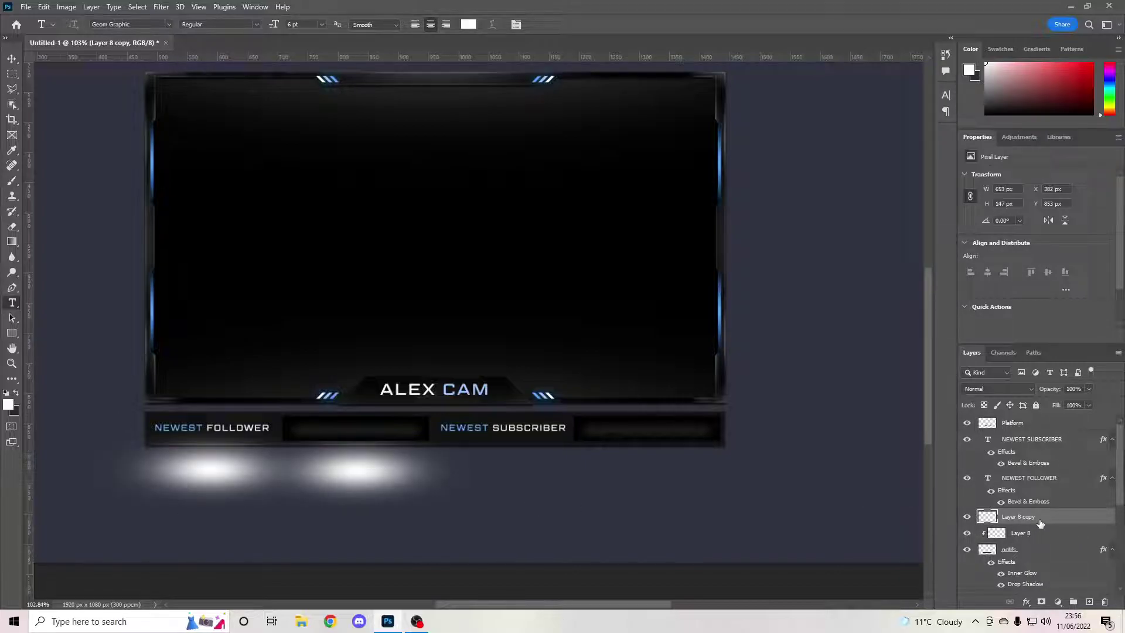
right_click(1041, 523)
left_click(997, 248)
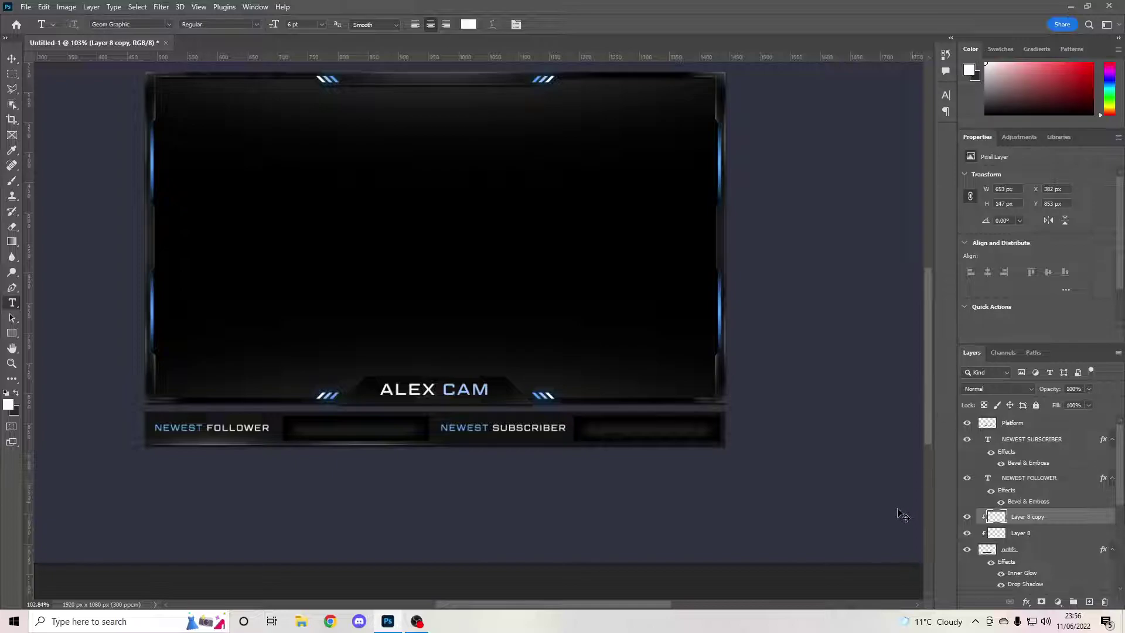
Move the copied highlights right to about X 1159.5 px, beneath the NEWEST SUBSCRIBER text and its panel
key("ctrl+t")
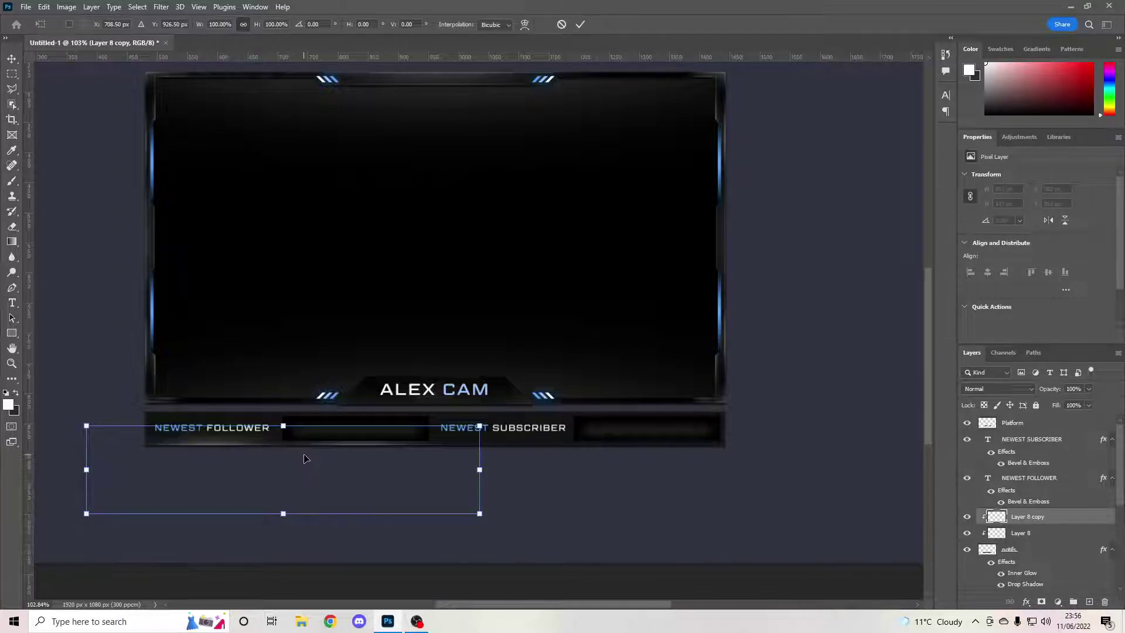
left_click_drag(307, 456, 581, 454)
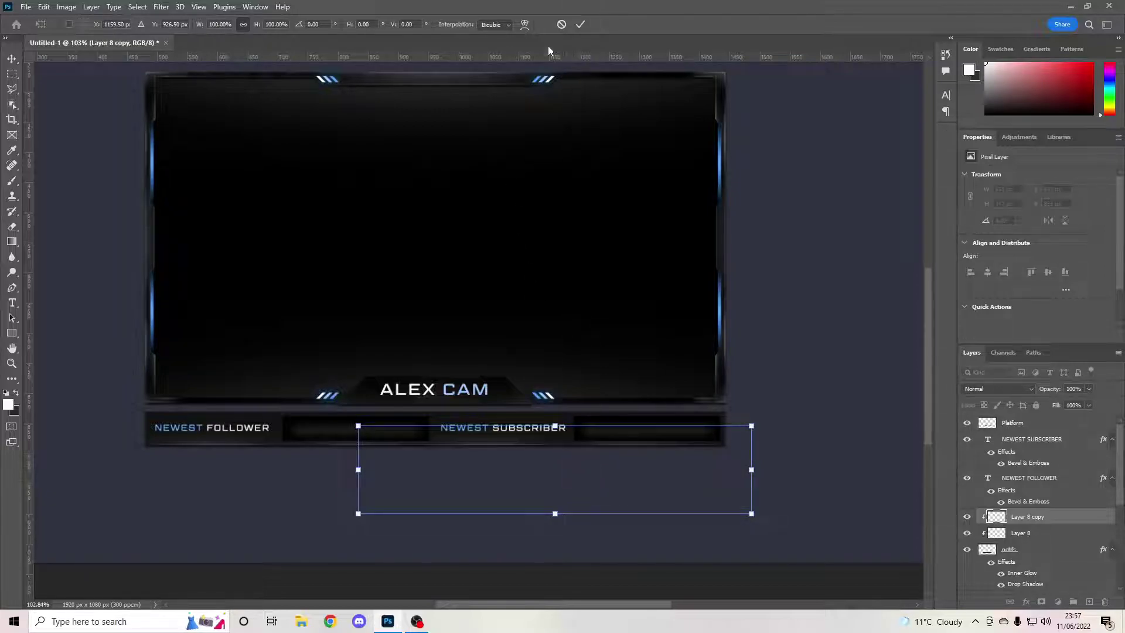
left_click(580, 24)
key("t")
Examine the whole webcam overlay and the two notification sections at several magnifications
scroll(627, 389, "down", 3)
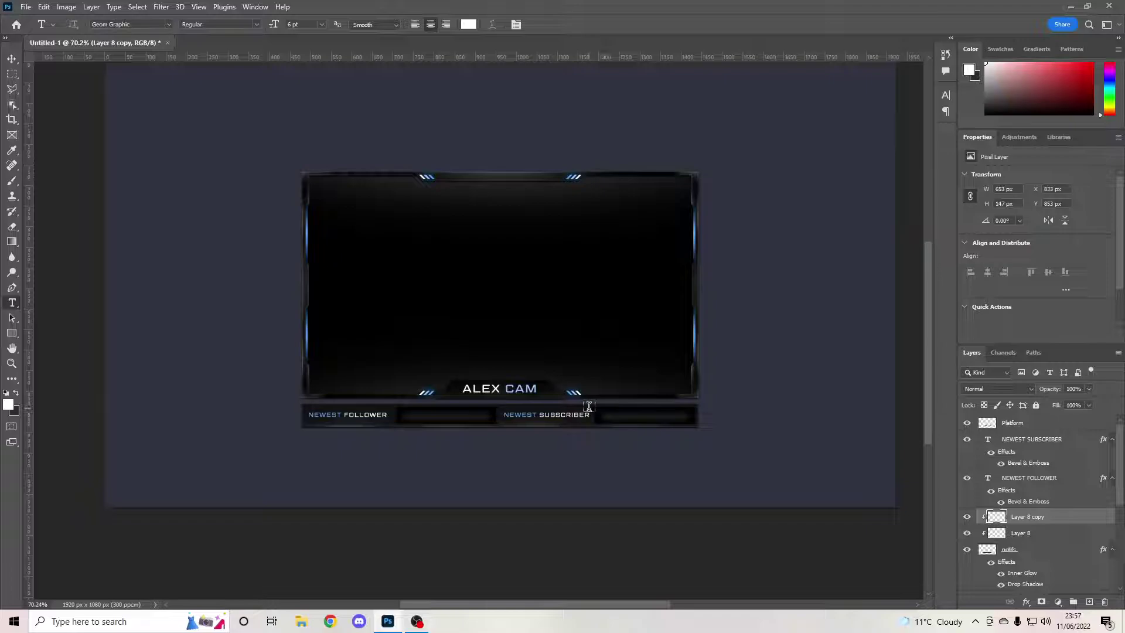
scroll(522, 402, "up", 3)
scroll(521, 402, "down", 3)
scroll(521, 401, "down", 1)
scroll(492, 375, "up", 1)
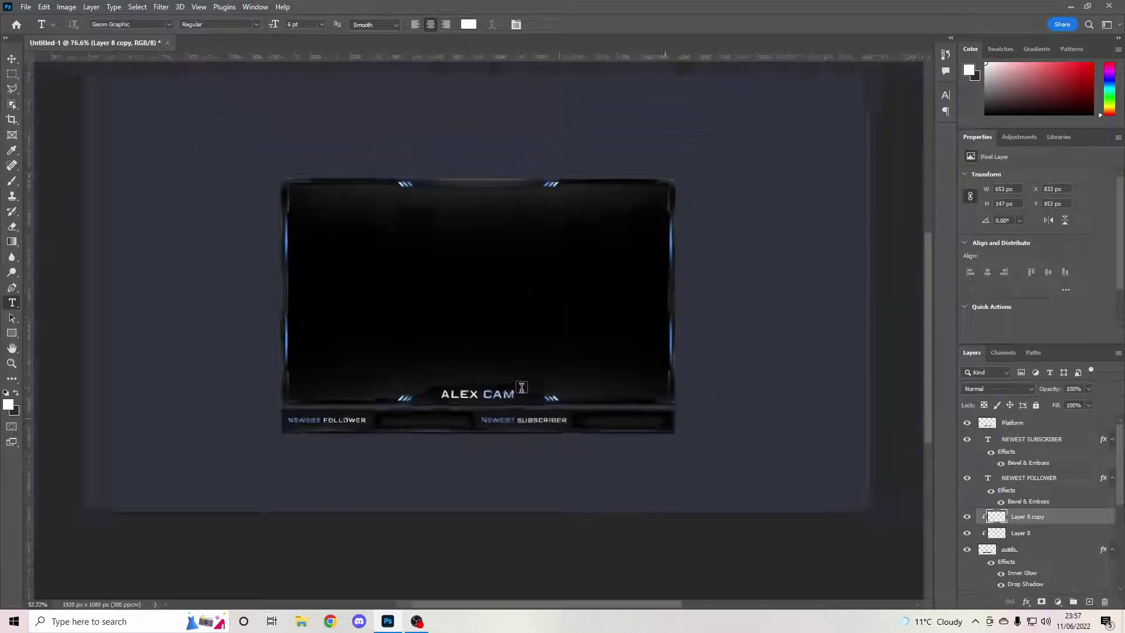
scroll(519, 389, "down", 3)
scroll(504, 379, "up", 2)
scroll(505, 370, "up", 2)
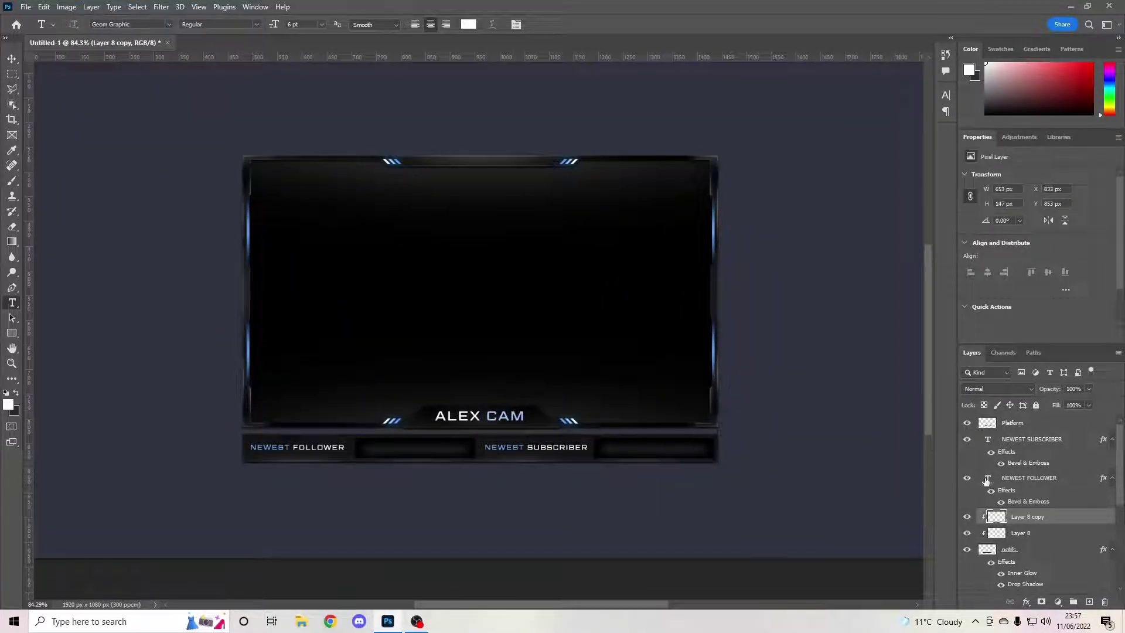
Group all layers from the Platform layer down to the existing Webcam group and name the new group Webcam
left_click(1019, 429)
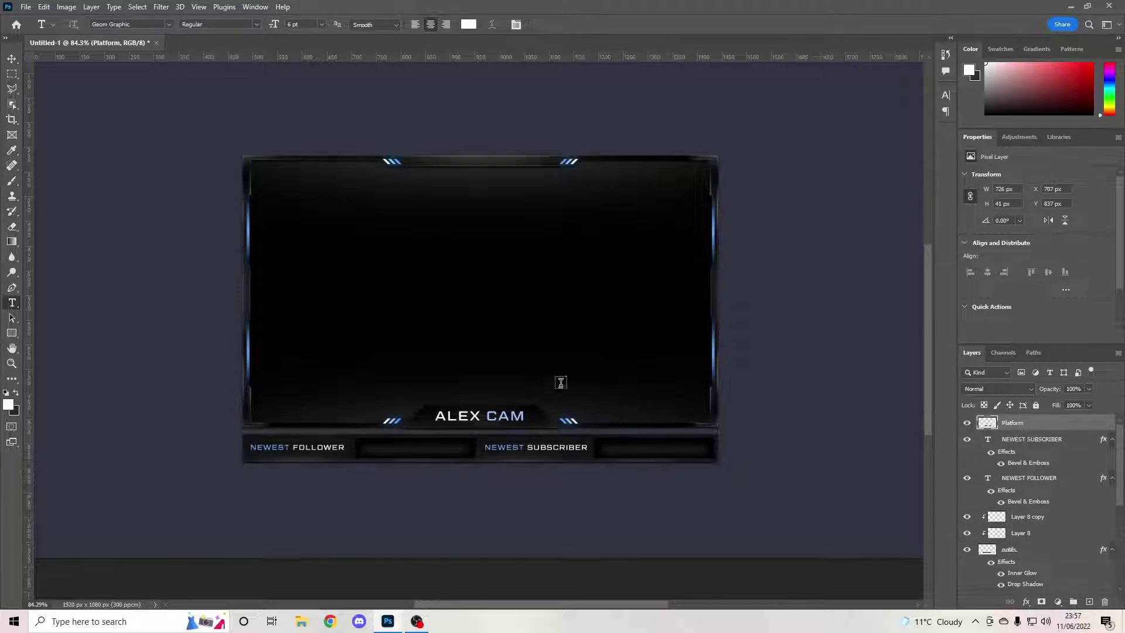
scroll(492, 349, "down", 1)
scroll(496, 339, "up", 1)
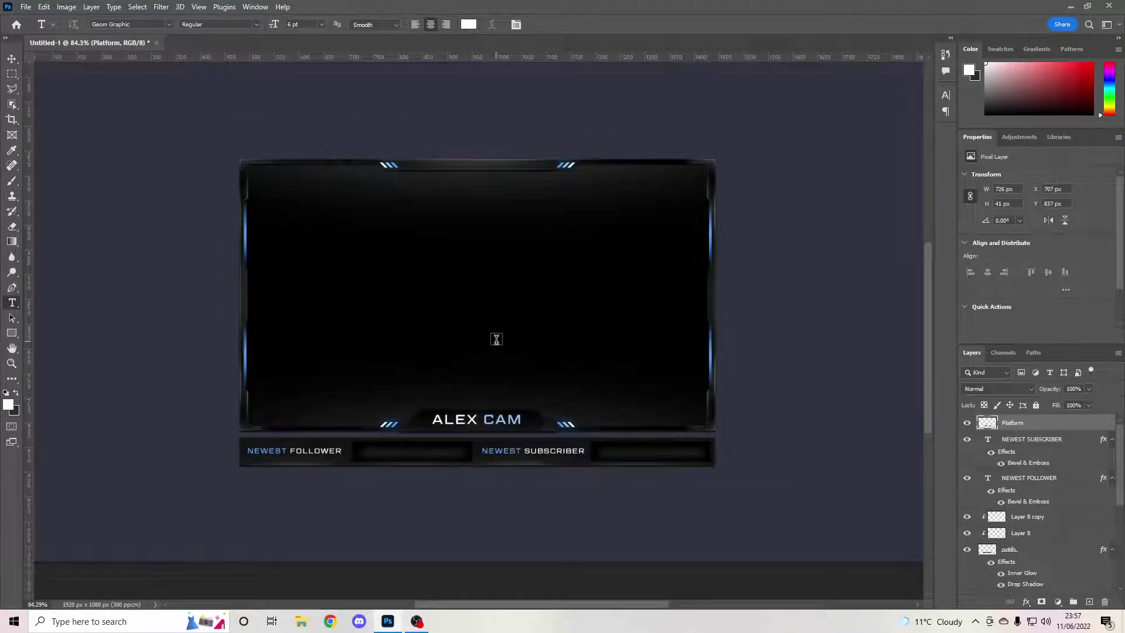
scroll(529, 352, "down", 2)
scroll(524, 350, "up", 1)
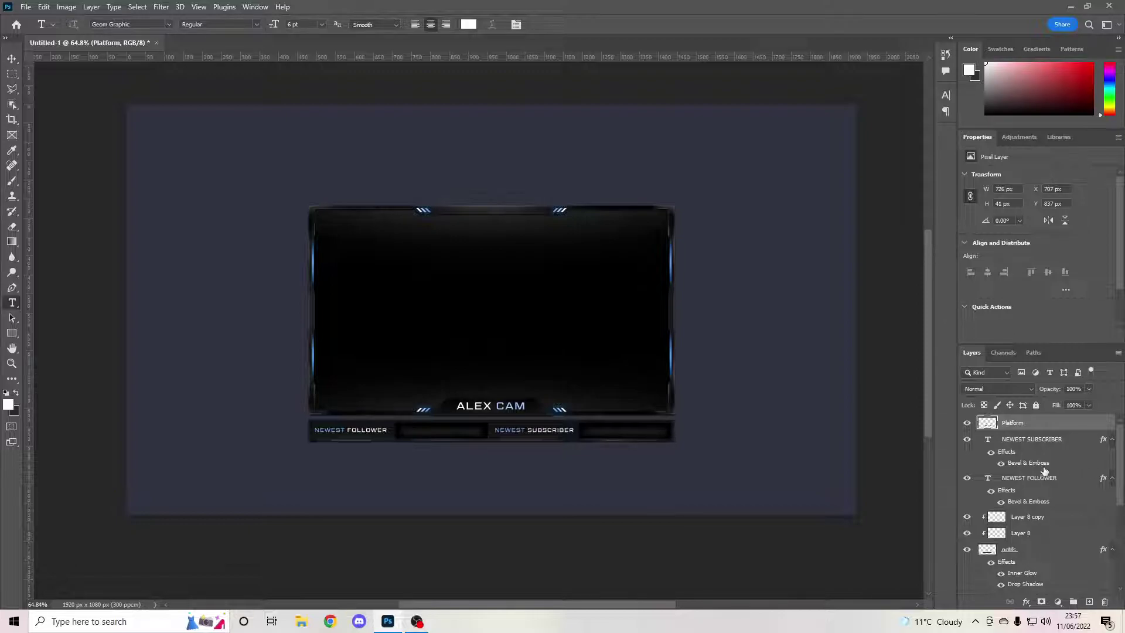
scroll(1018, 440, "down", 3)
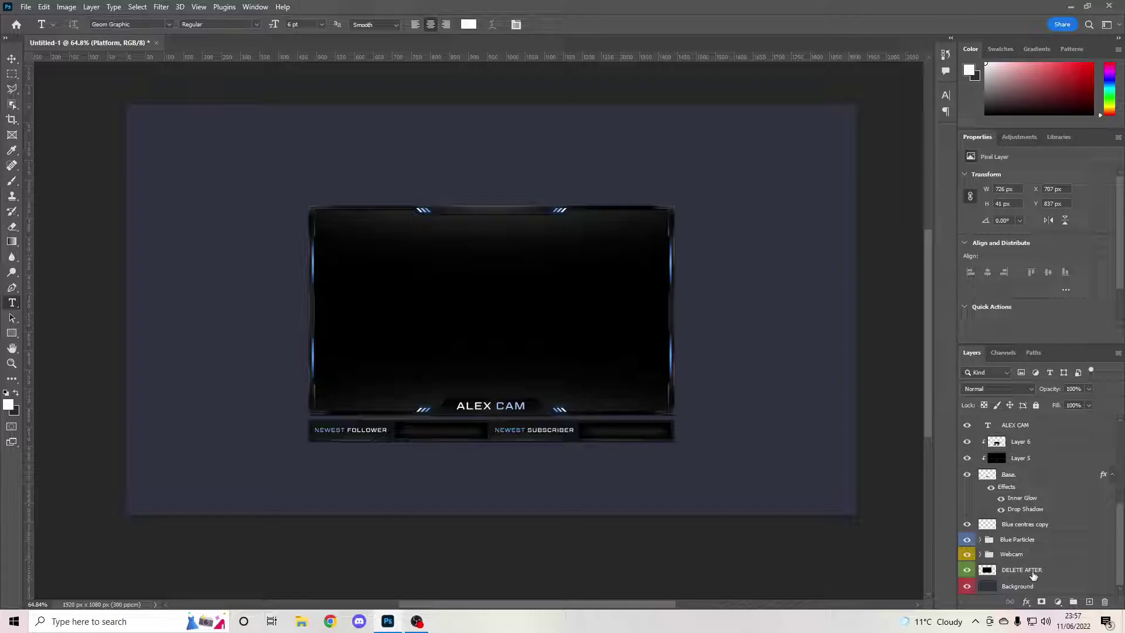
scroll(1029, 518, "up", 3)
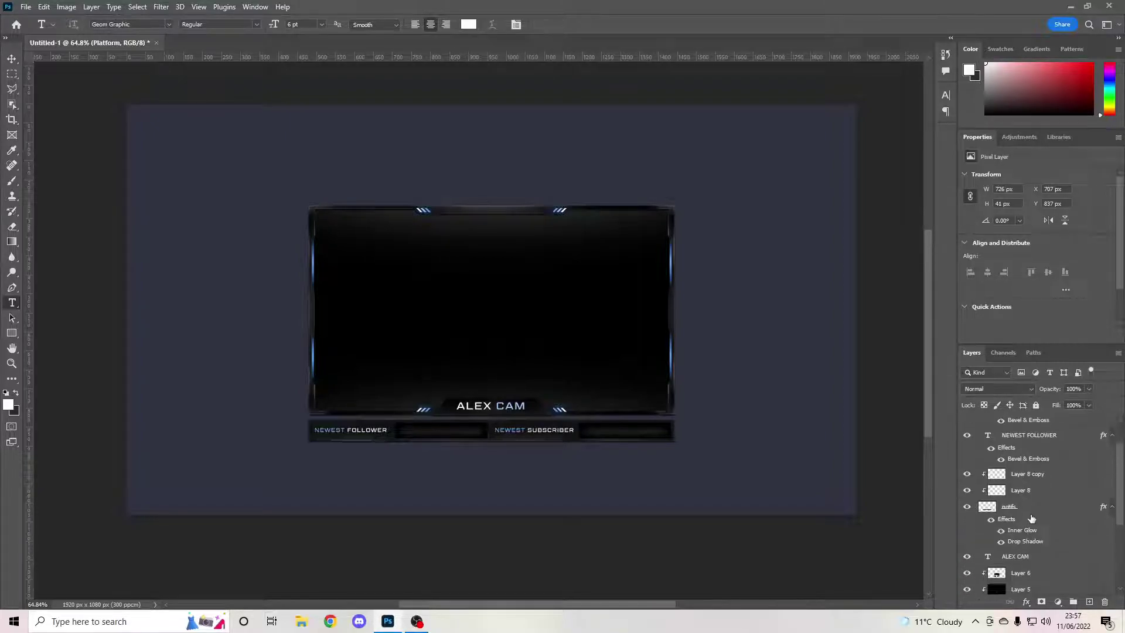
scroll(1031, 434, "down", 3)
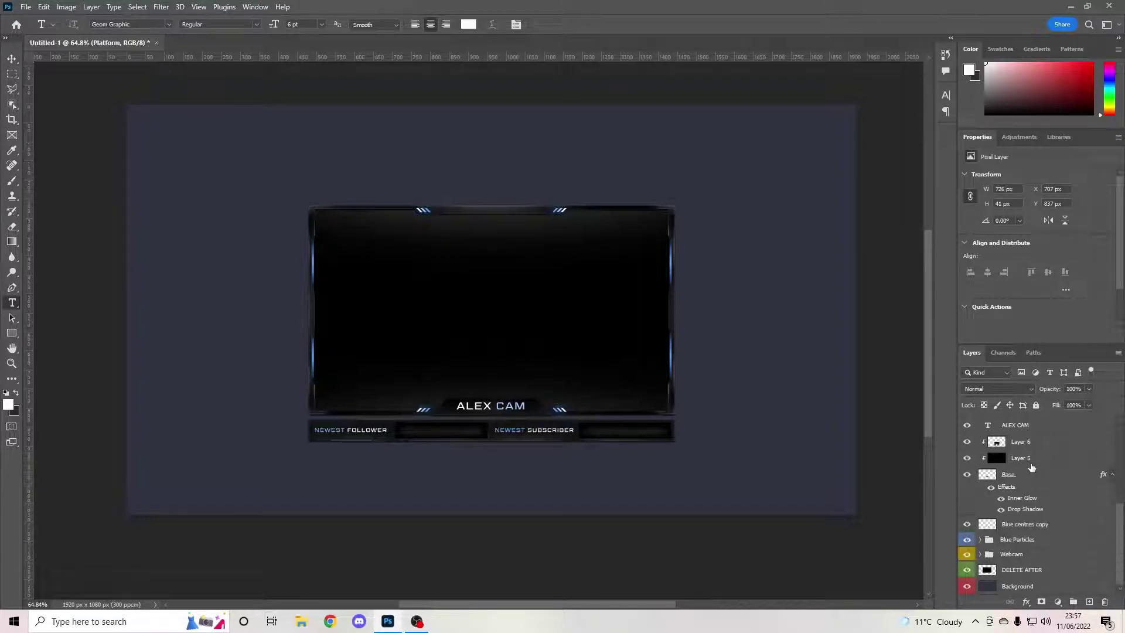
left_click(1033, 558, "shift")
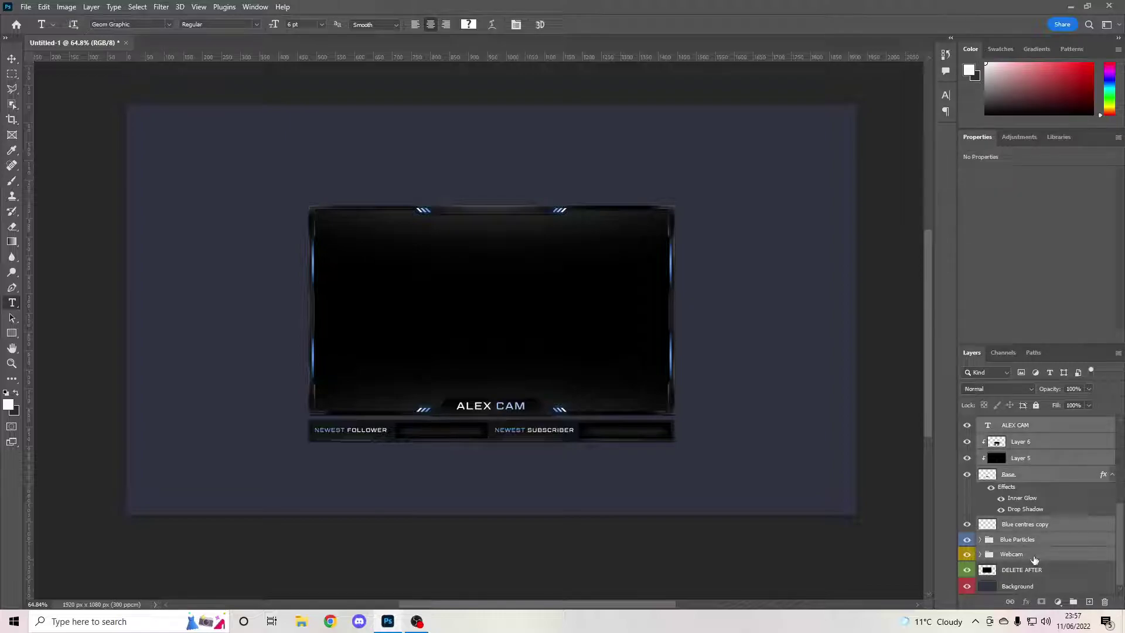
key("ctrl+g")
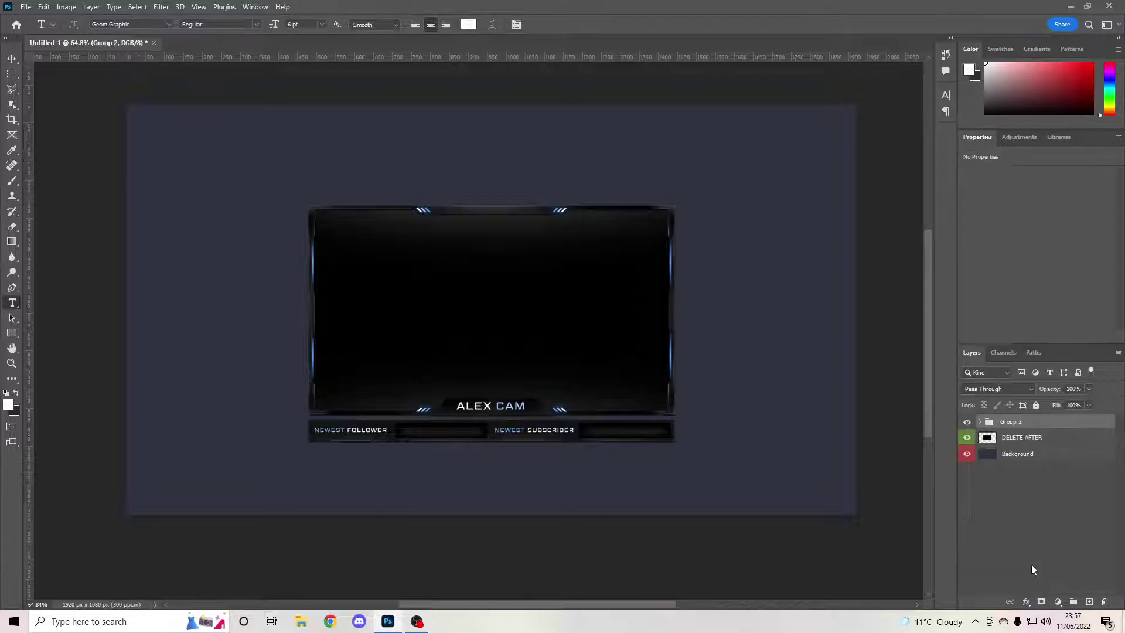
double_click(1012, 421)
type("Webcam")
key("Return")
Move the Webcam group and the DELETE AFTER layer up together to Y 497 px, centring the overlay vertically on the canvas
left_click(1050, 442, "shift")
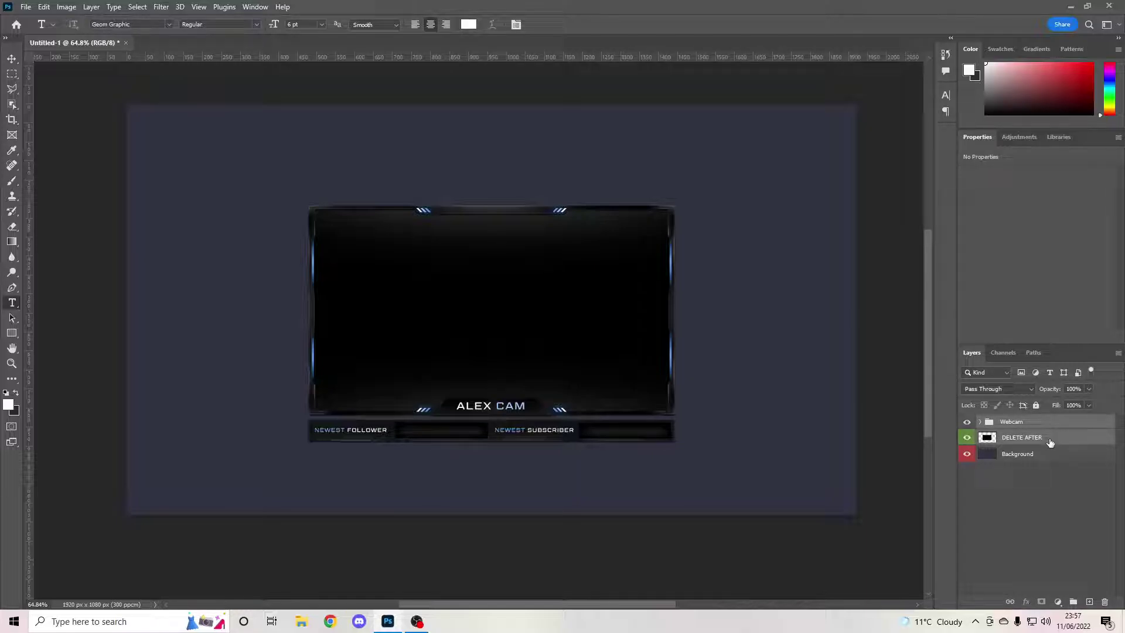
key("ctrl+t")
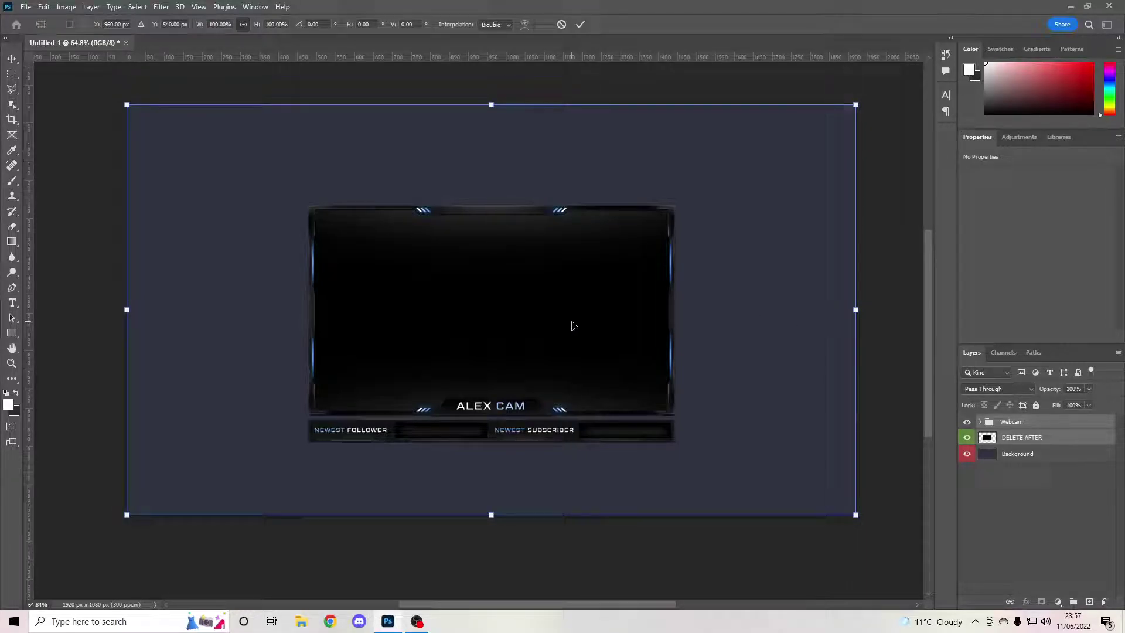
left_click_drag(572, 325, 573, 308)
left_click(580, 25)
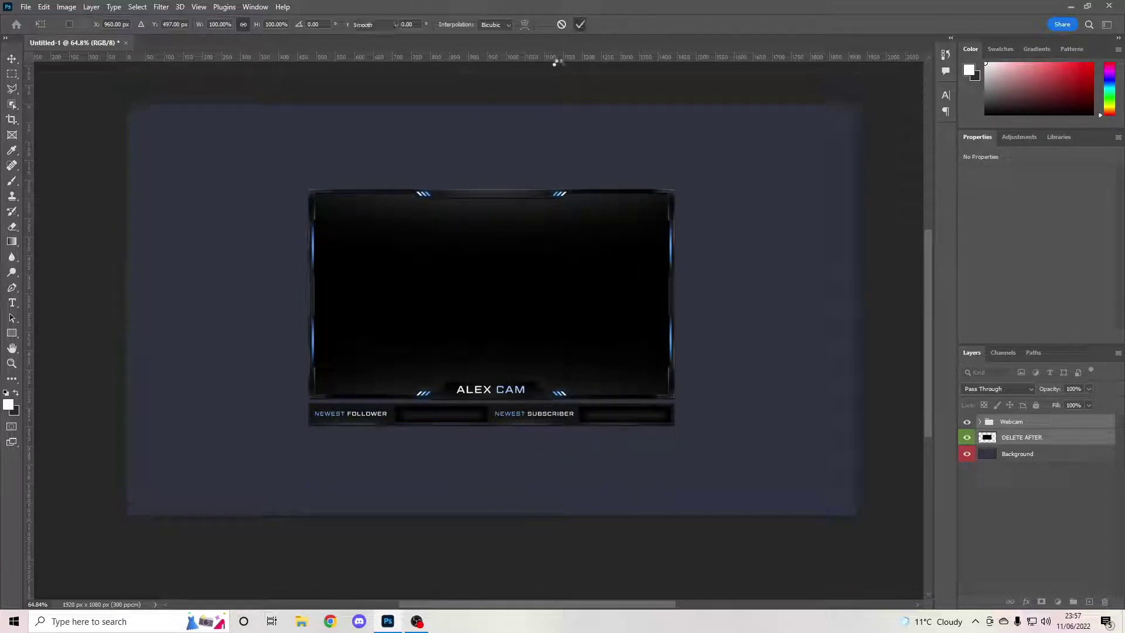
key("t")
scroll(509, 371, "down", 4)
scroll(502, 363, "up", 4)
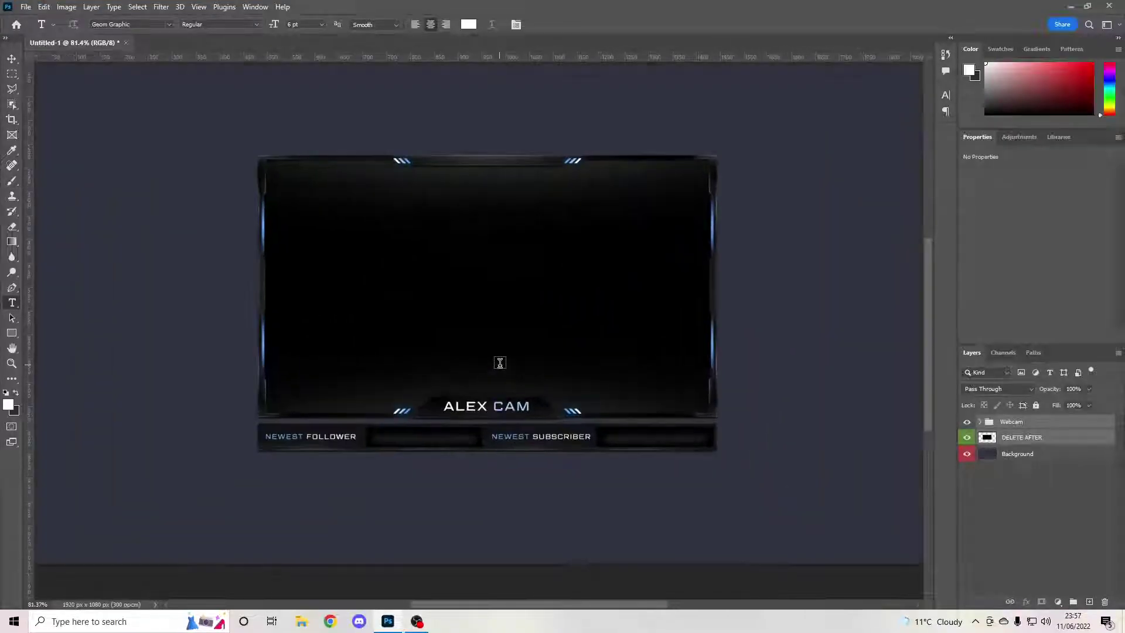
scroll(501, 363, "down", 1)
scroll(500, 364, "up", 1)
scroll(500, 363, "up", 2)
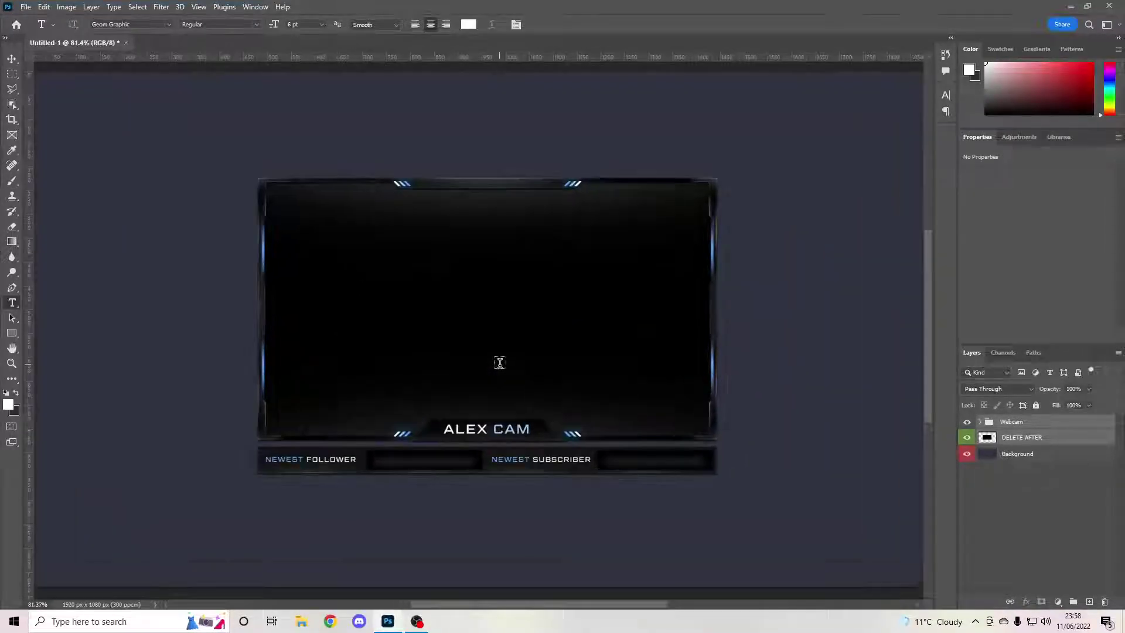
scroll(500, 362, "down", 1)
Hide the DELETE AFTER and Background layers, leaving only the Webcam group displayed
left_click(1025, 422)
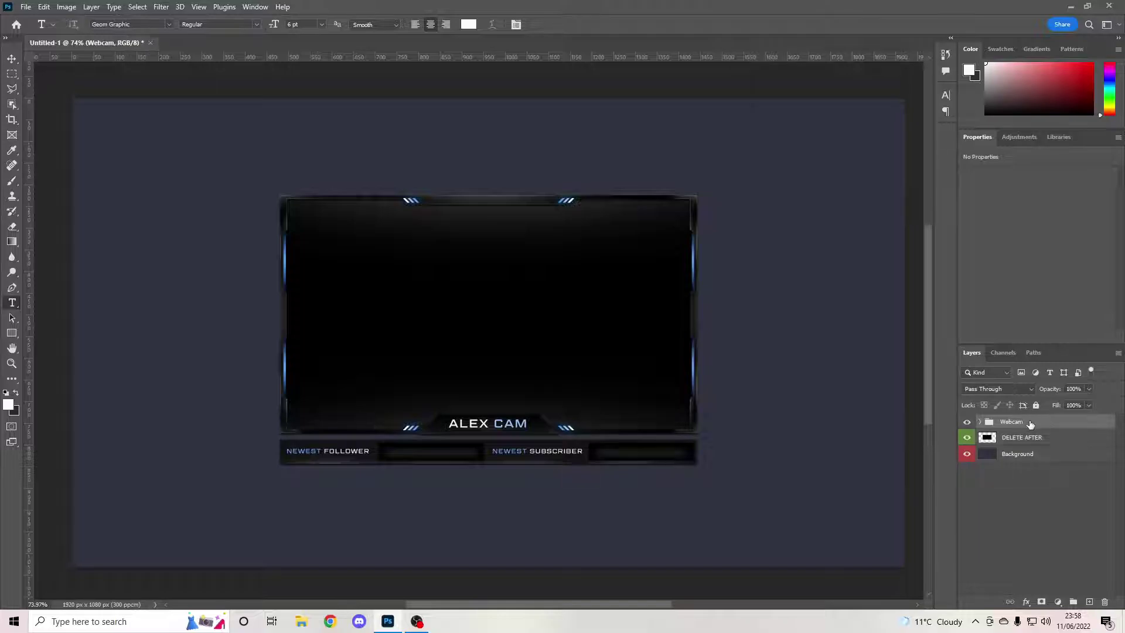
left_click(967, 438)
scroll(452, 359, "down", 2)
scroll(472, 353, "up", 2)
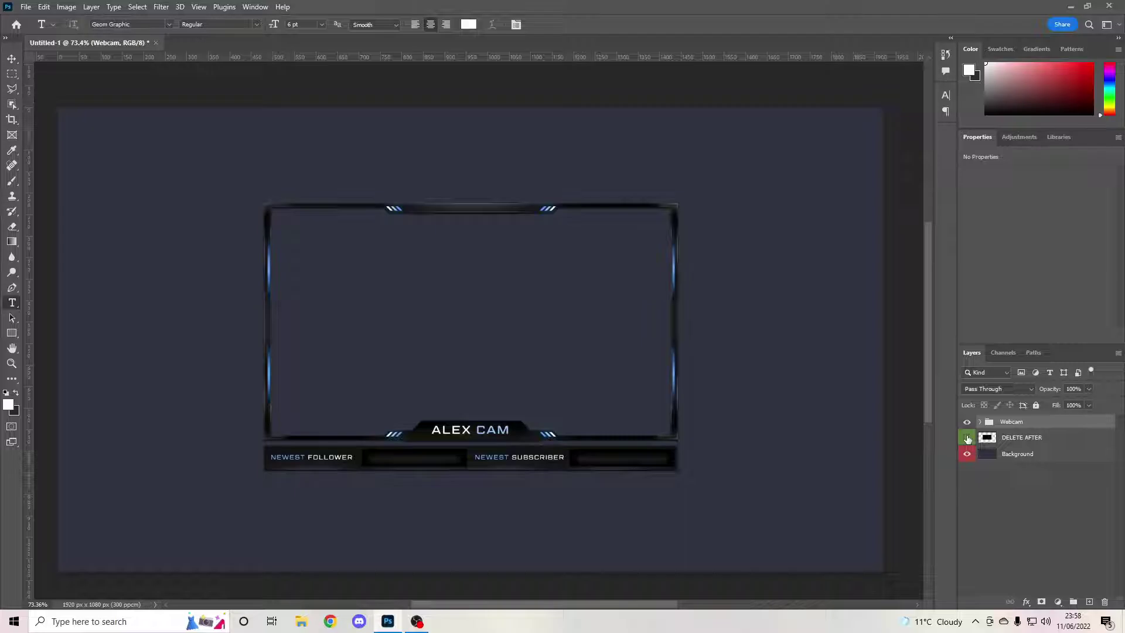
left_click(967, 438)
left_click(967, 440)
left_click(966, 456)
Examine the webcam overlay against the transparent canvas at several magnifications
scroll(497, 311, "down", 2)
scroll(485, 314, "up", 2)
scroll(576, 345, "down", 1)
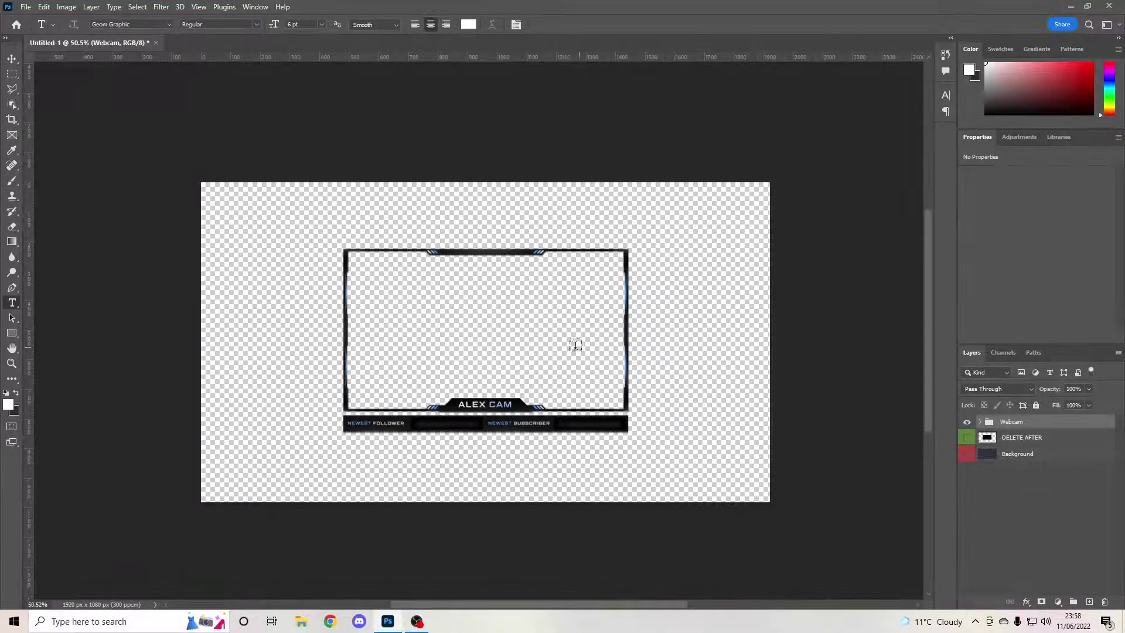
scroll(462, 309, "up", 2)
scroll(494, 314, "down", 2)
scroll(508, 322, "up", 2)
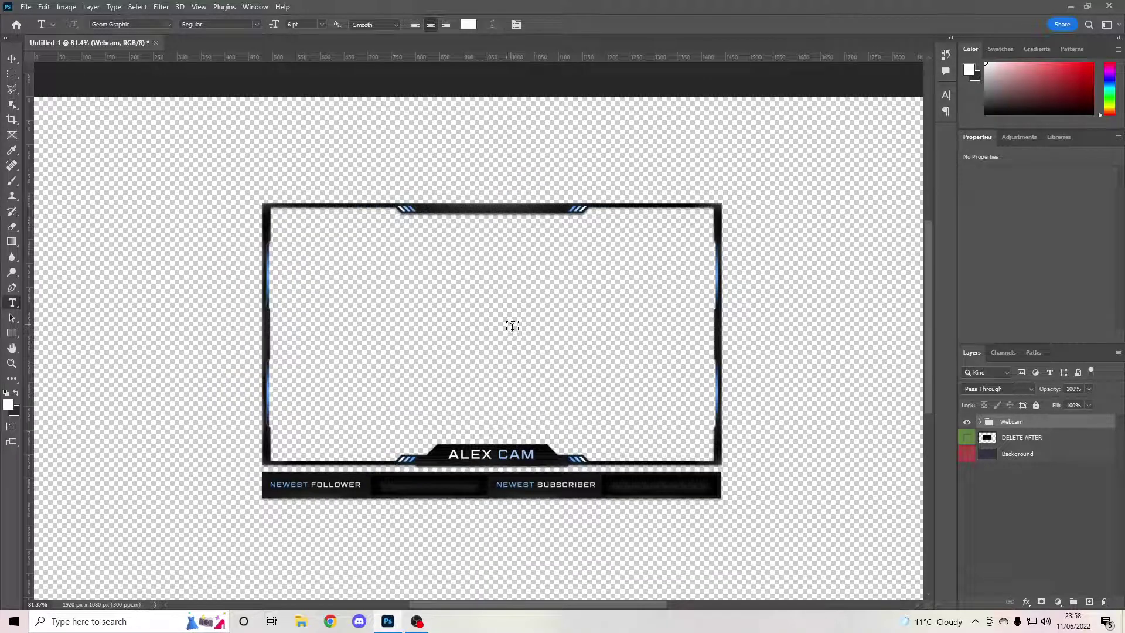
scroll(512, 326, "down", 1)
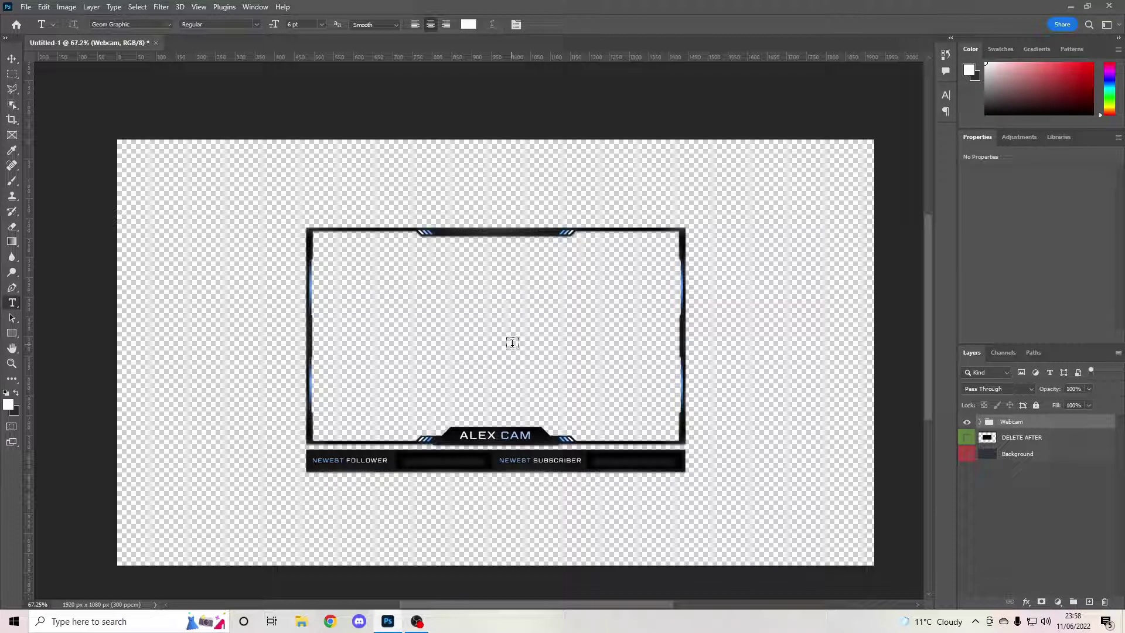
Start a Save for Web (Legacy) export of the overlay and set its file format to PNG-24
left_click(26, 8)
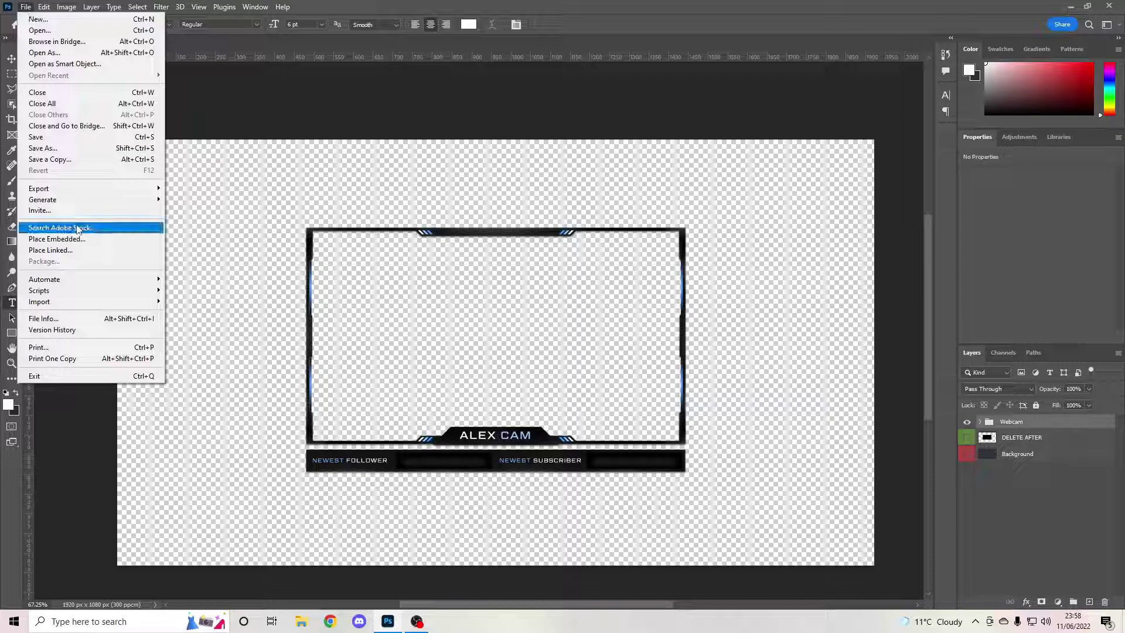
mouse_move(88, 188)
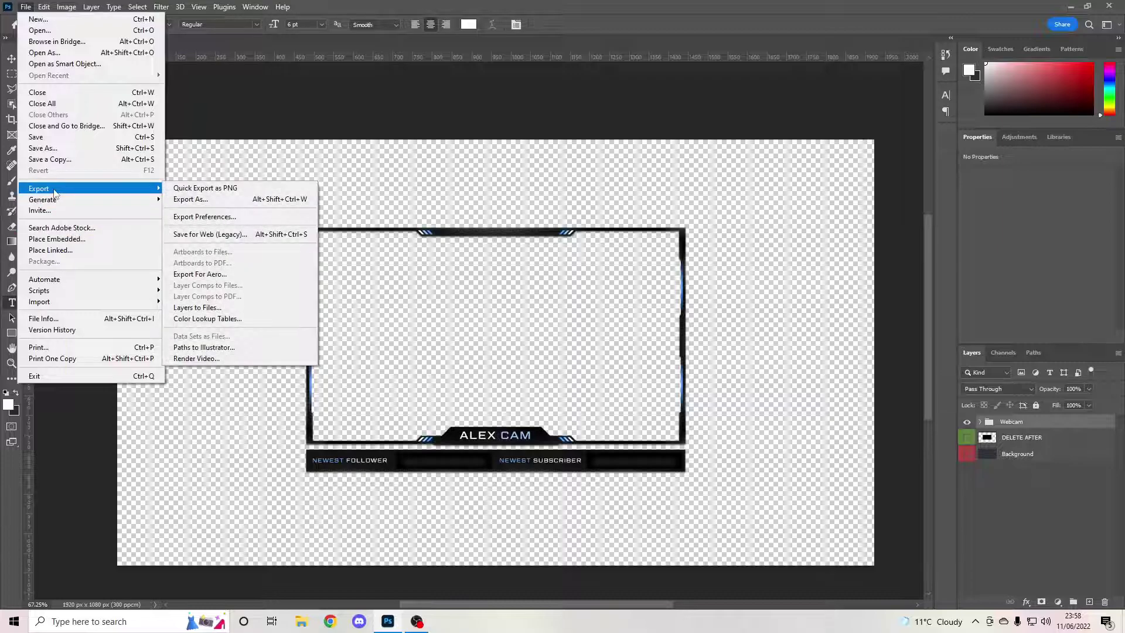
left_click(220, 236)
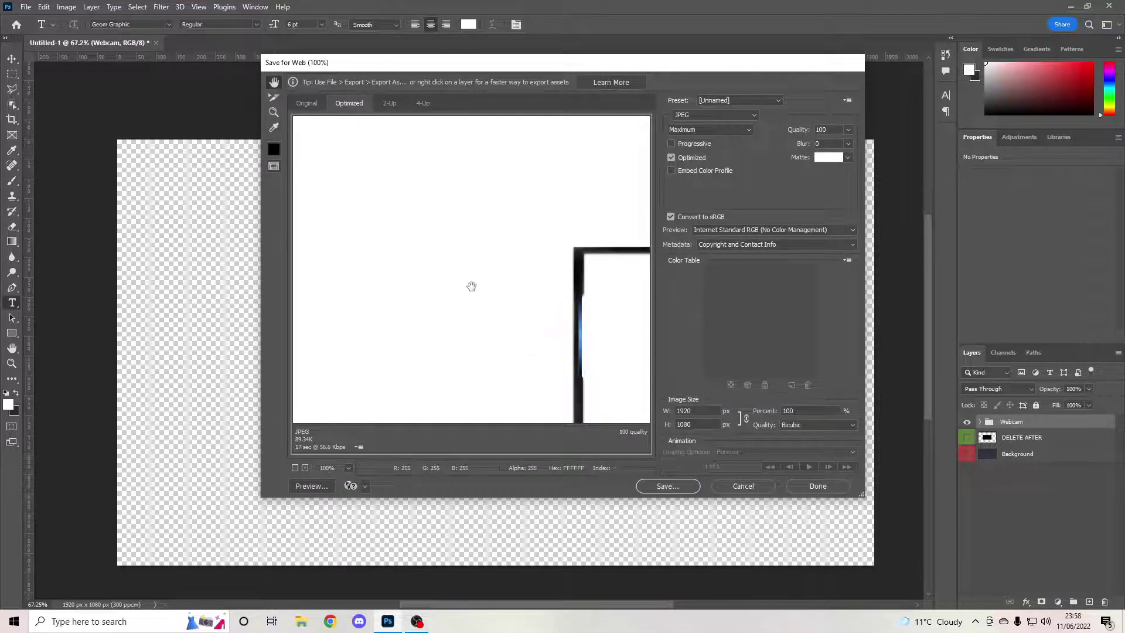
left_click(295, 468)
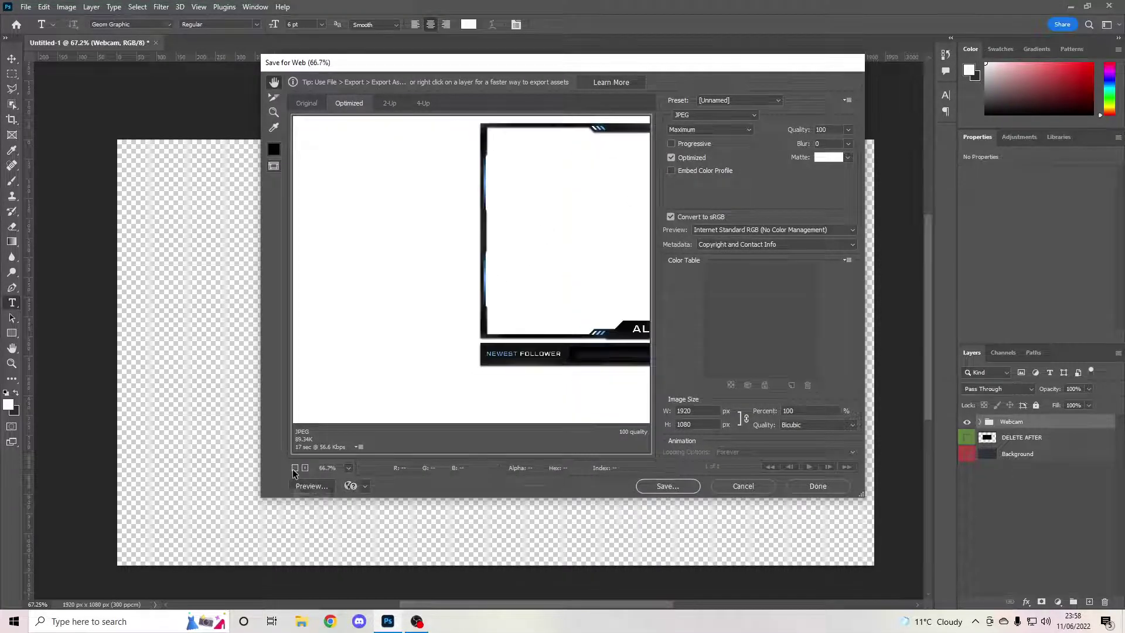
left_click(295, 467)
left_click(295, 471)
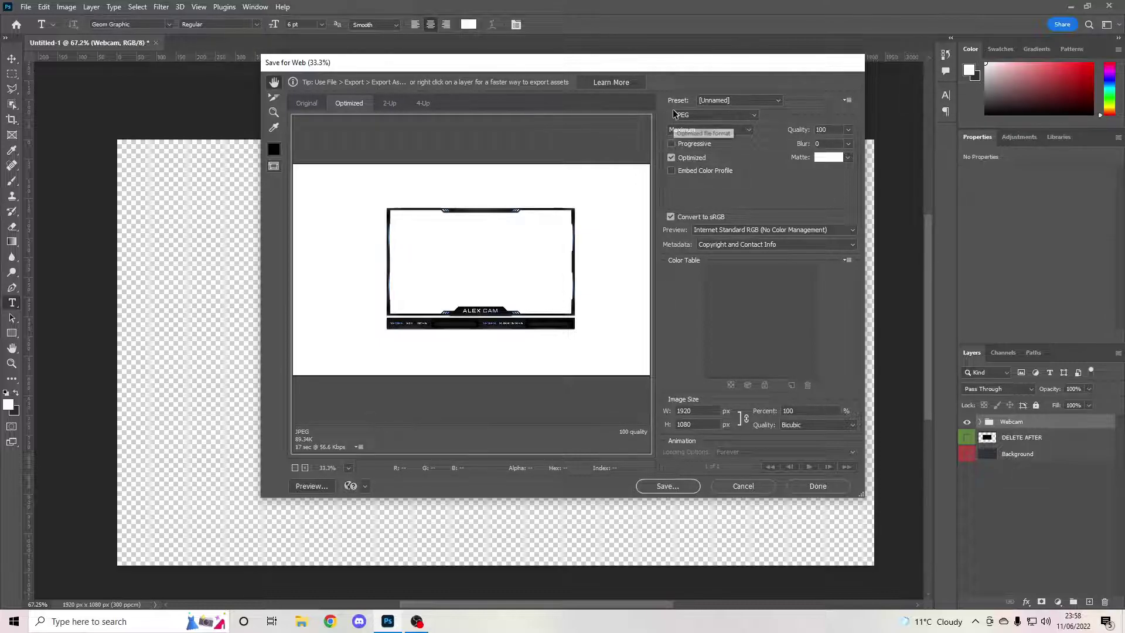
left_click(701, 115)
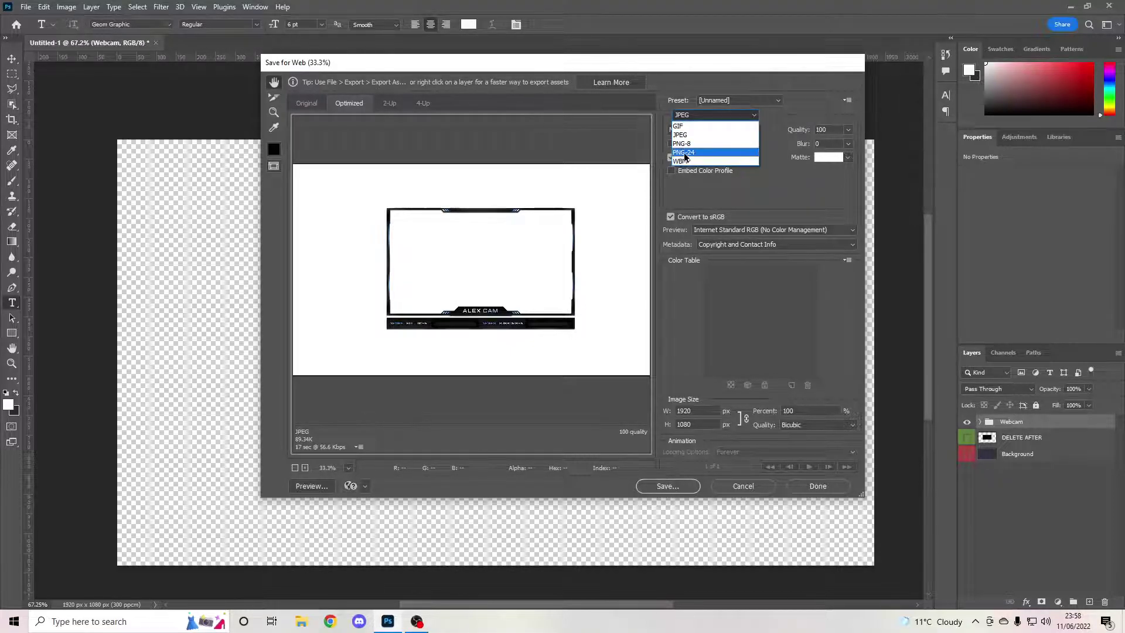
left_click(684, 152)
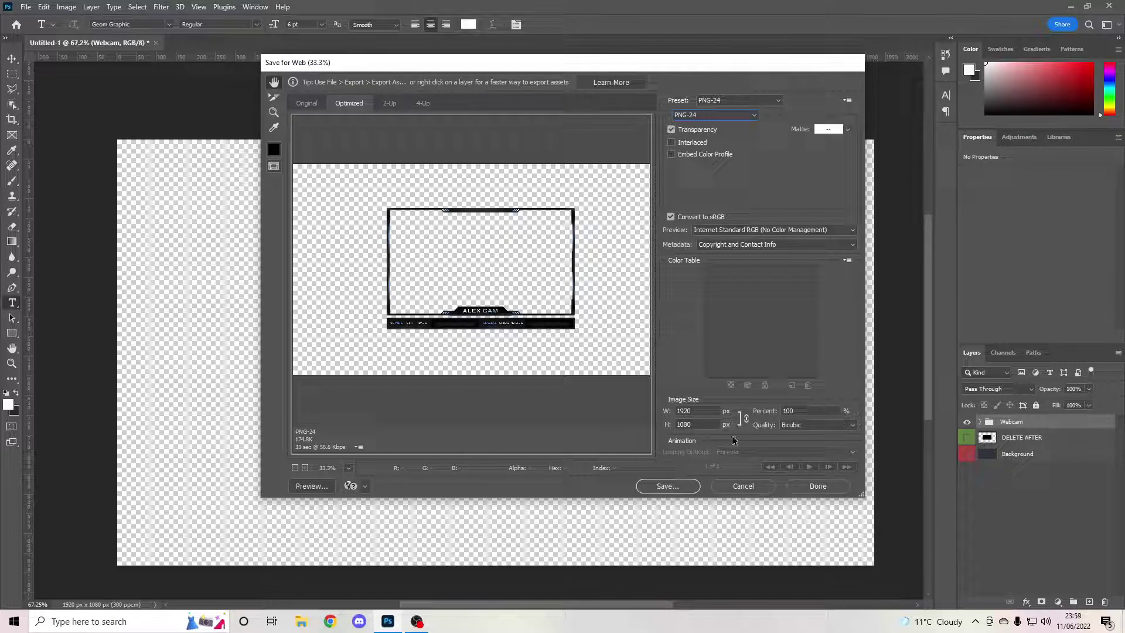
Set the export's colour preview to Legacy Macintosh (No Color Management)
left_click(748, 231)
left_click(736, 249)
left_click(736, 231)
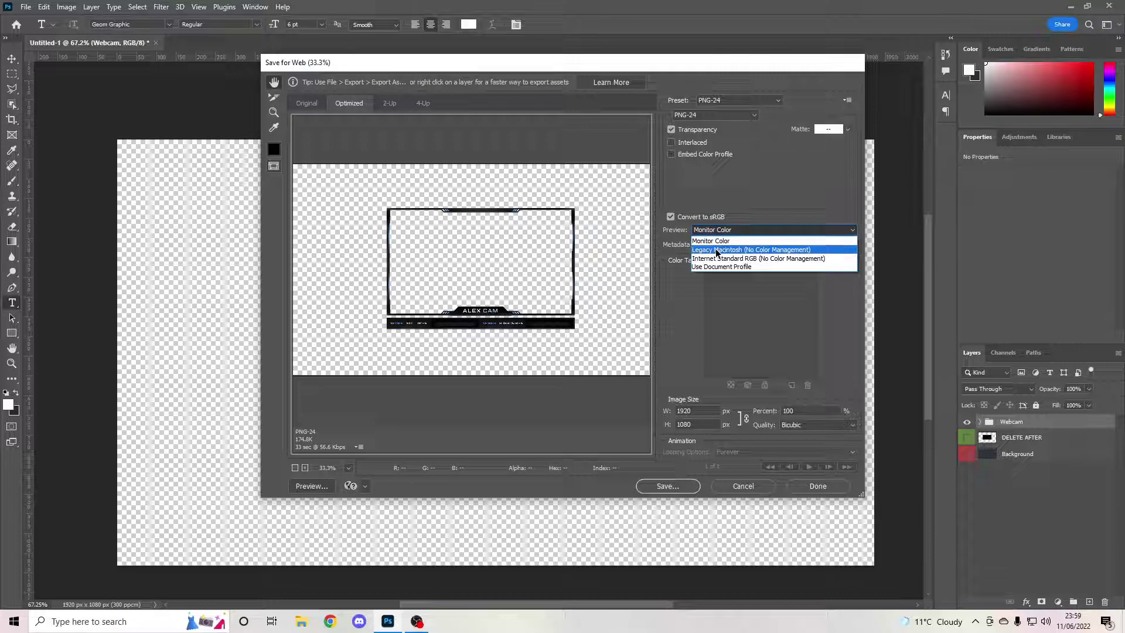
left_click(717, 251)
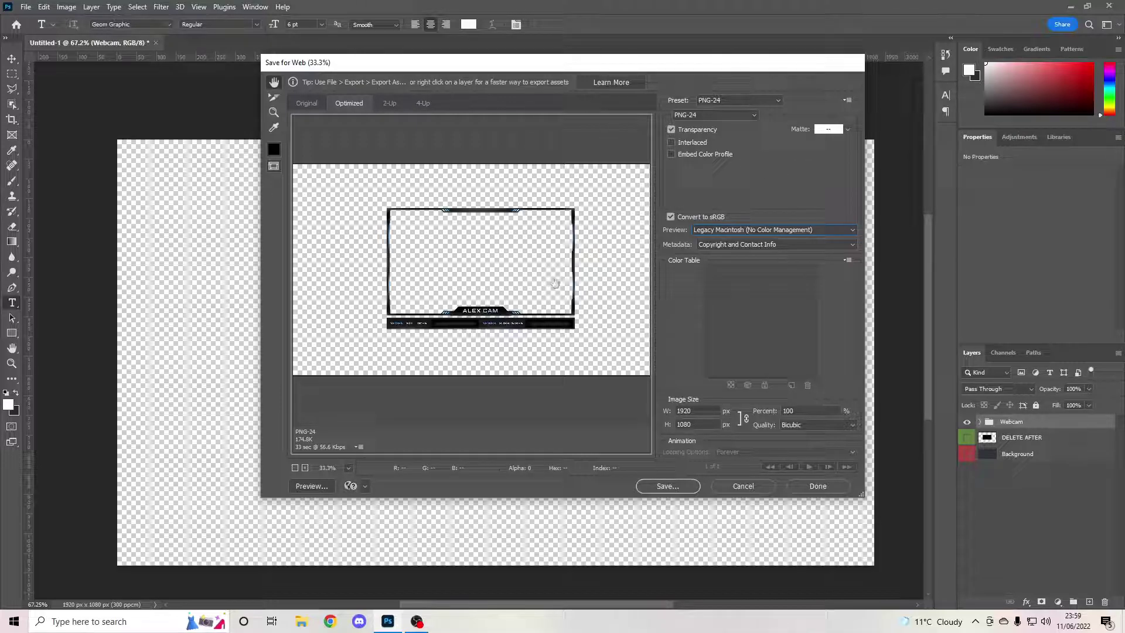
Save the exported image as New webcam in the Camera Roll folder of the Pictures library
left_click(667, 486)
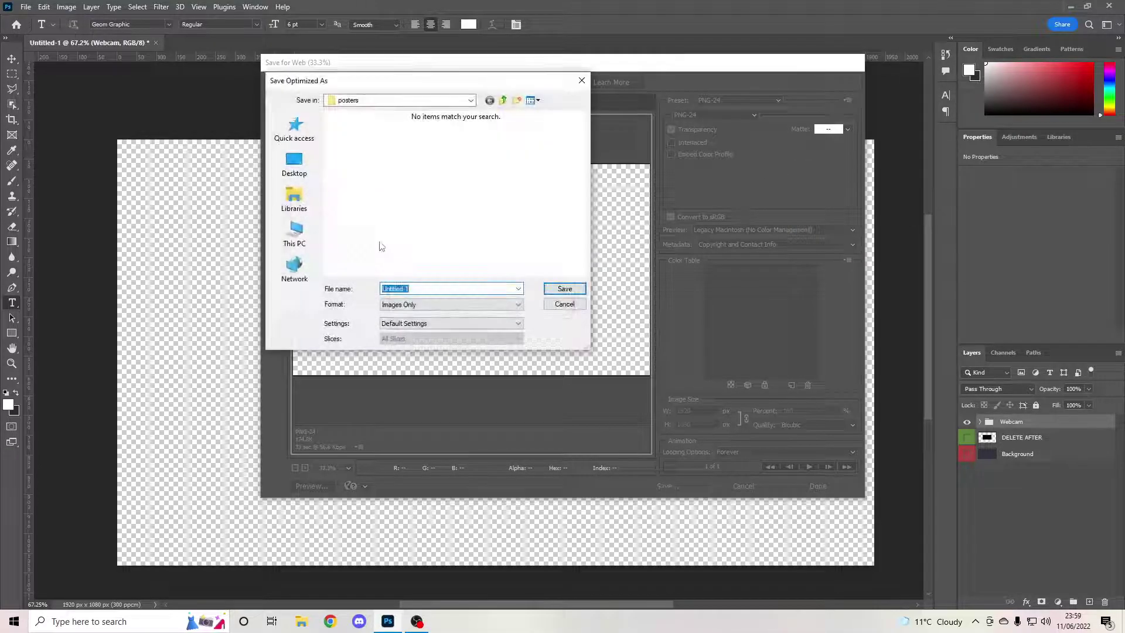
left_click(294, 198)
double_click(480, 155)
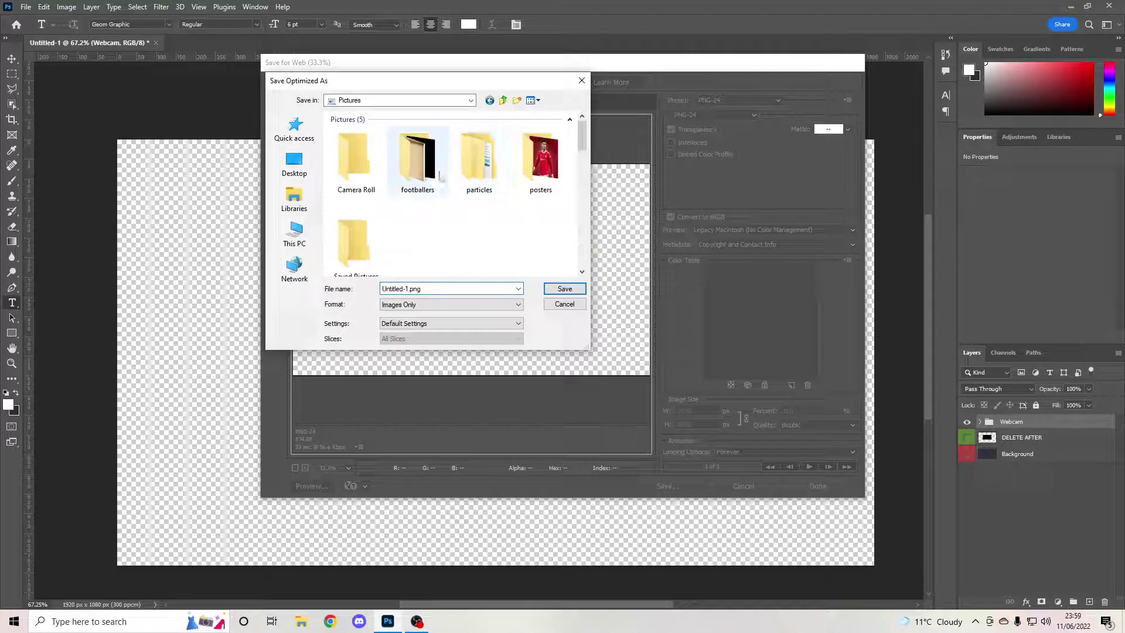
double_click(353, 167)
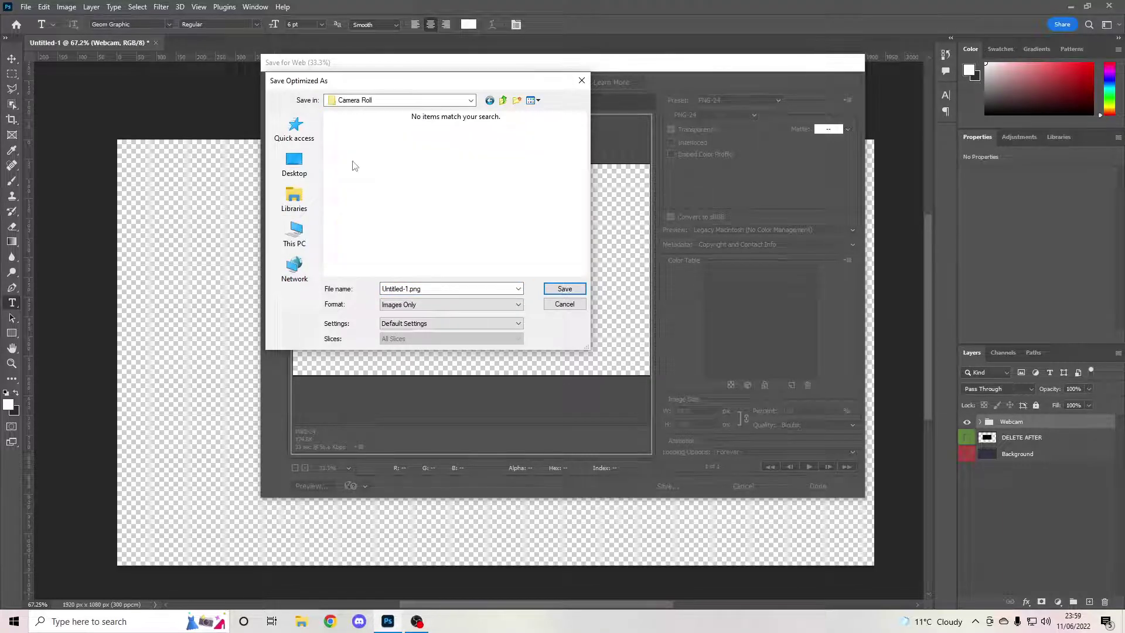
double_click(452, 287)
type("New webcam")
key("Return")
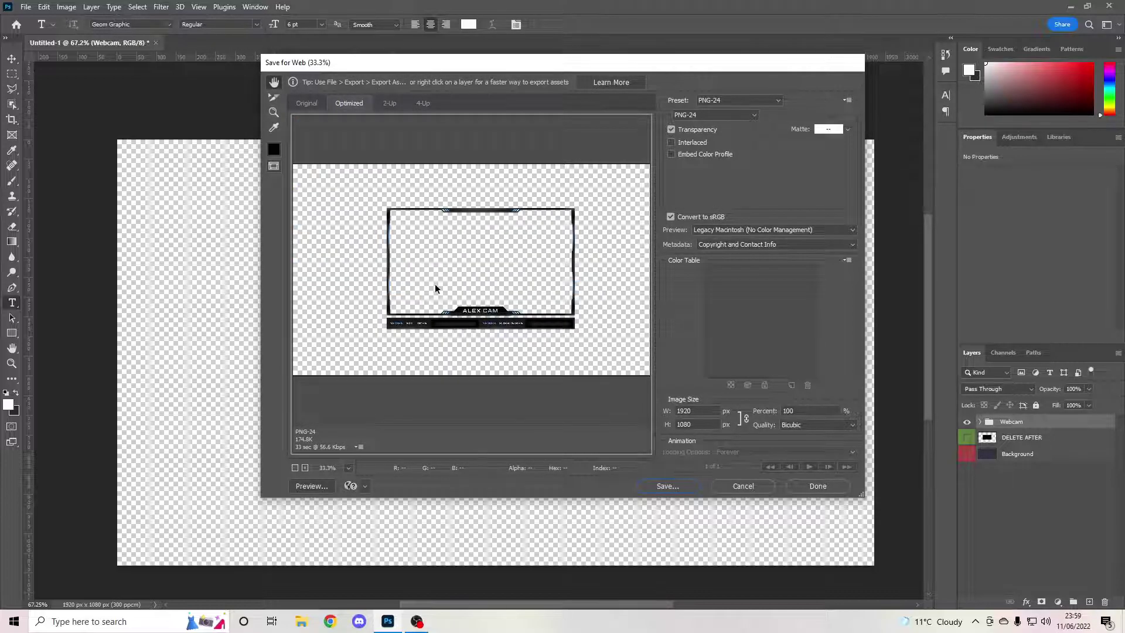